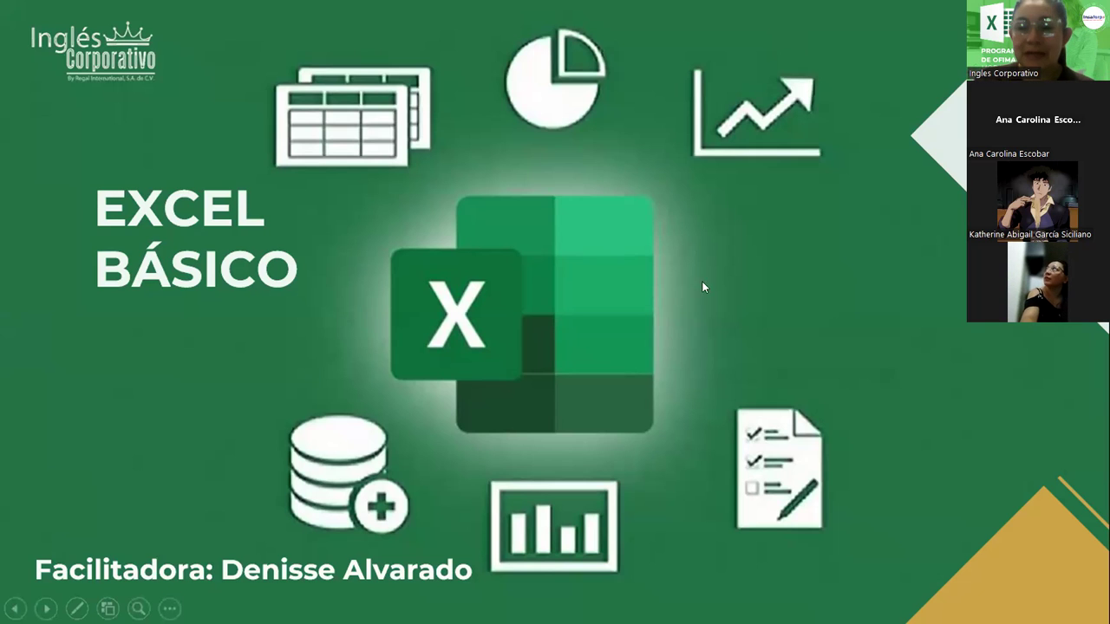
- Advance past the Buscar y reemplazar title and objective slides to the explanation, then end the slideshow
left_click(757, 287)
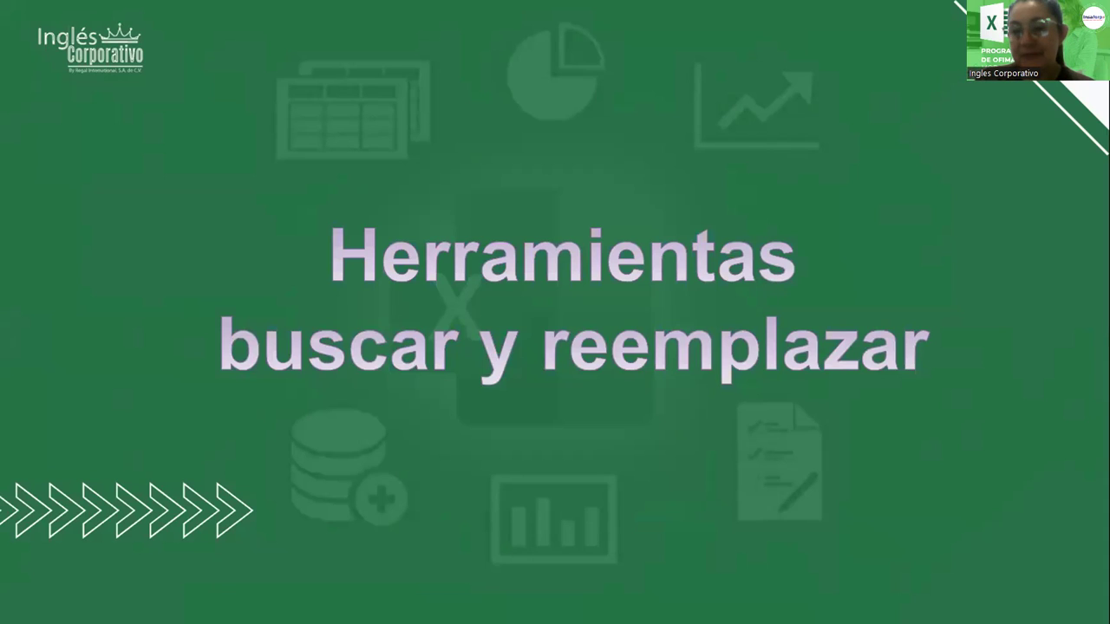
left_click(766, 105)
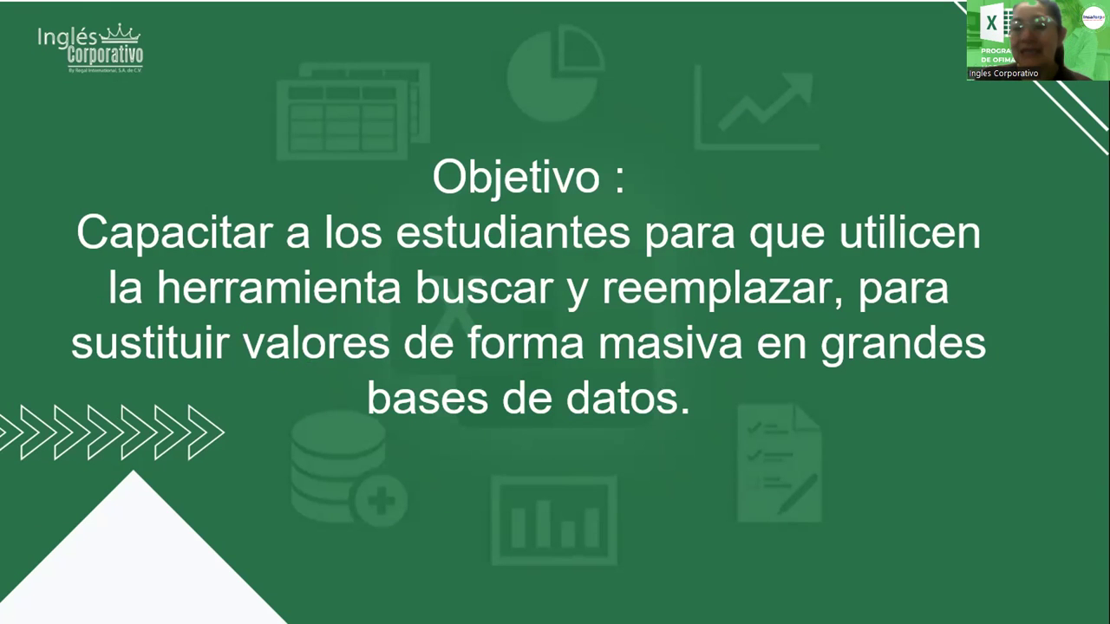
left_click(707, 174)
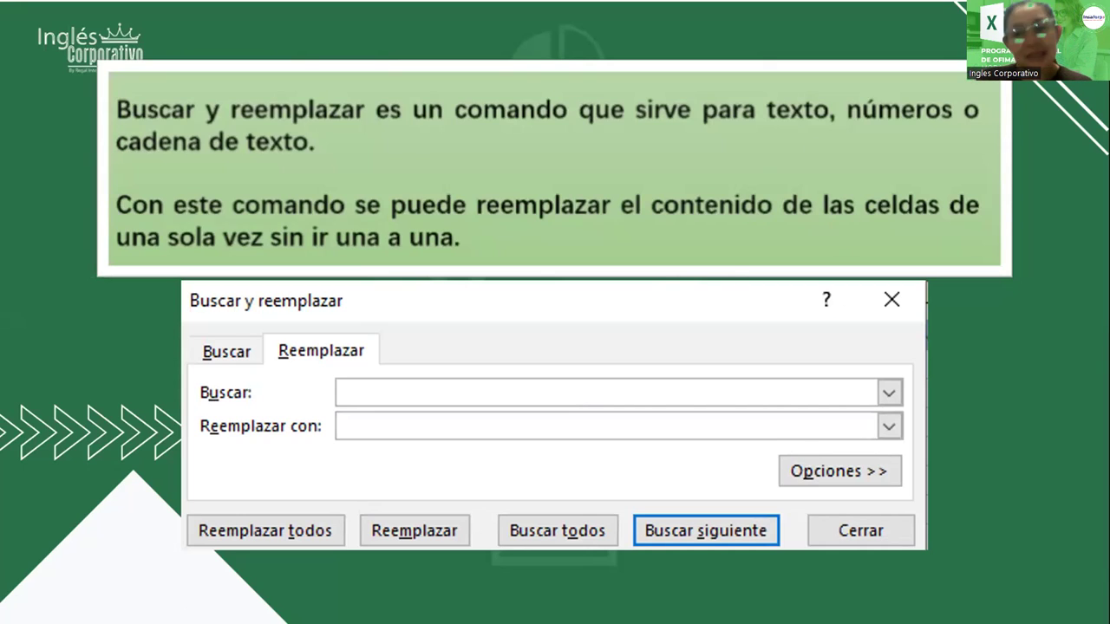
key("Right")
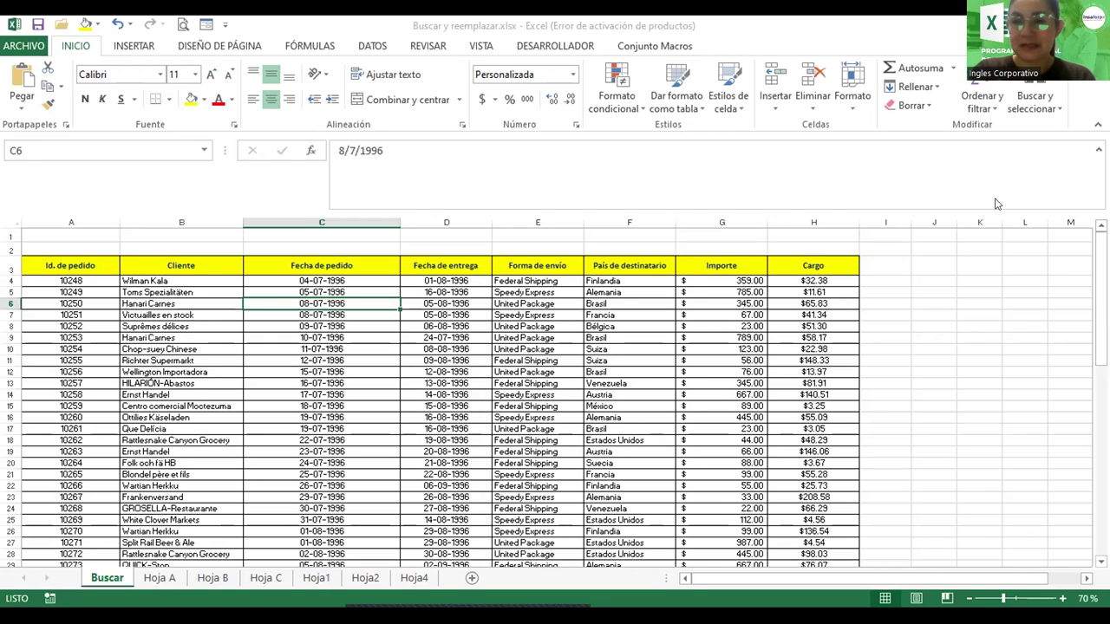
- Scroll the Buscar order table down and back to row 1, then bring up the Buscar y seleccionar options
mouse_move(1101, 287)
left_mouse_down()
mouse_move(1101, 399)
mouse_move(1101, 291)
mouse_move(1102, 344)
left_mouse_up()
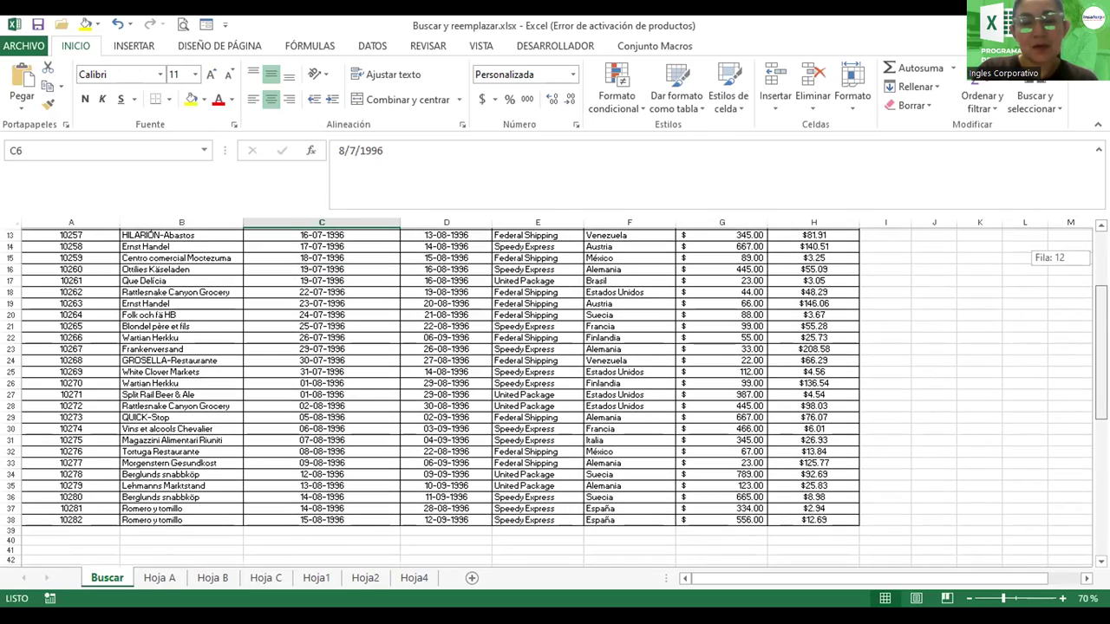
mouse_move(1101, 344)
left_mouse_down()
mouse_move(1101, 466)
mouse_move(1101, 325)
mouse_move(1084, 271)
left_mouse_up()
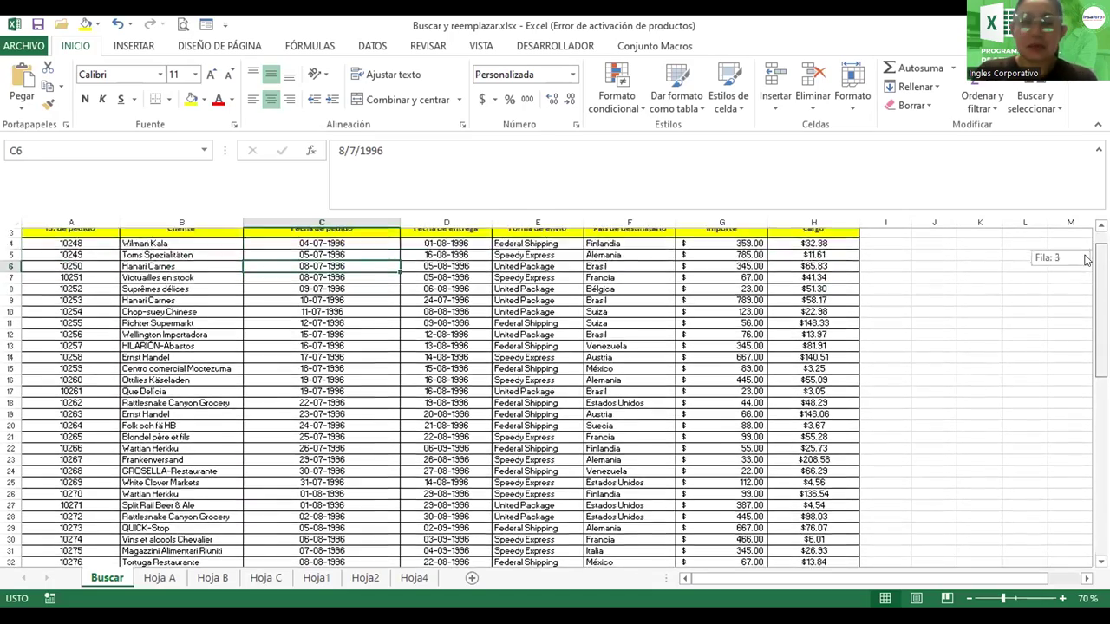
left_click_drag(1084, 271, 1084, 247)
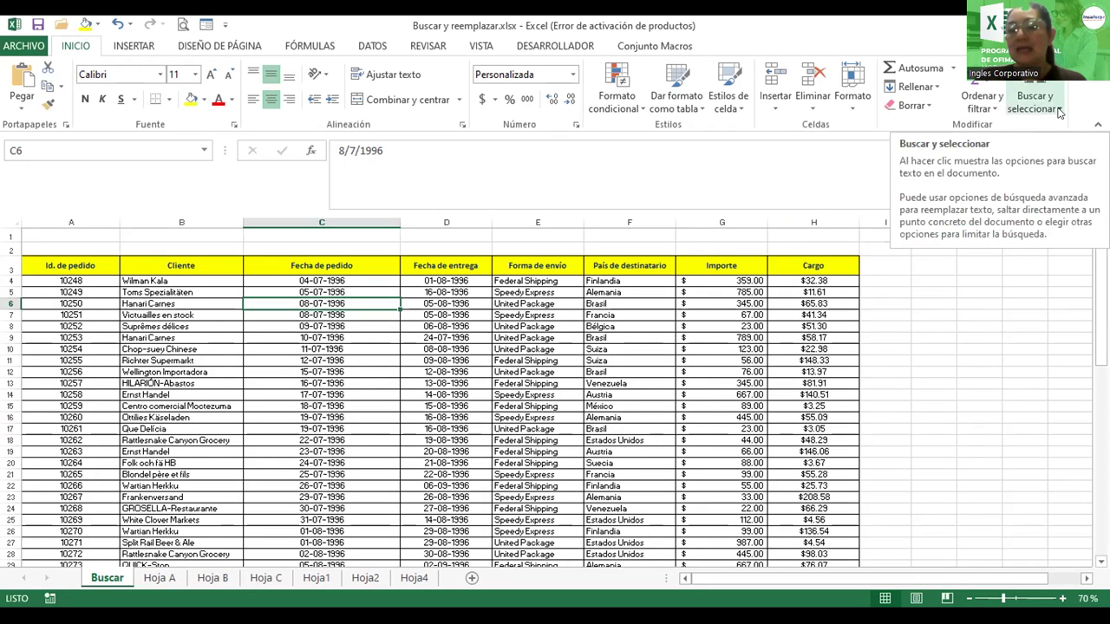
left_click(1058, 113)
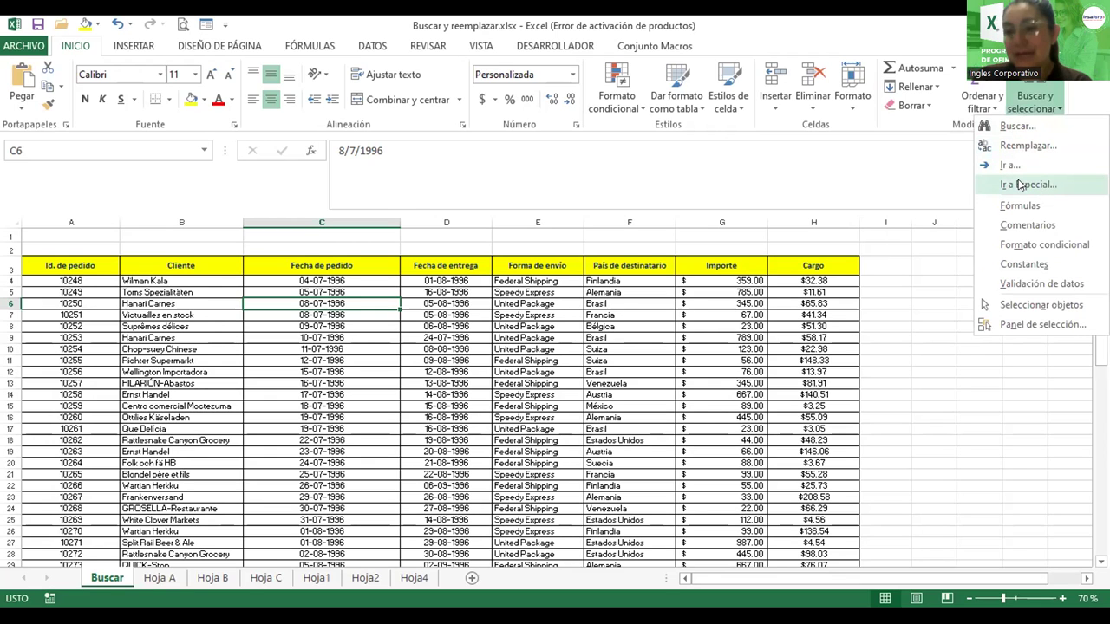
- Search the sheet for order ID 10266 with Buscar todos, finding its single match at $A$22
left_click(1015, 127)
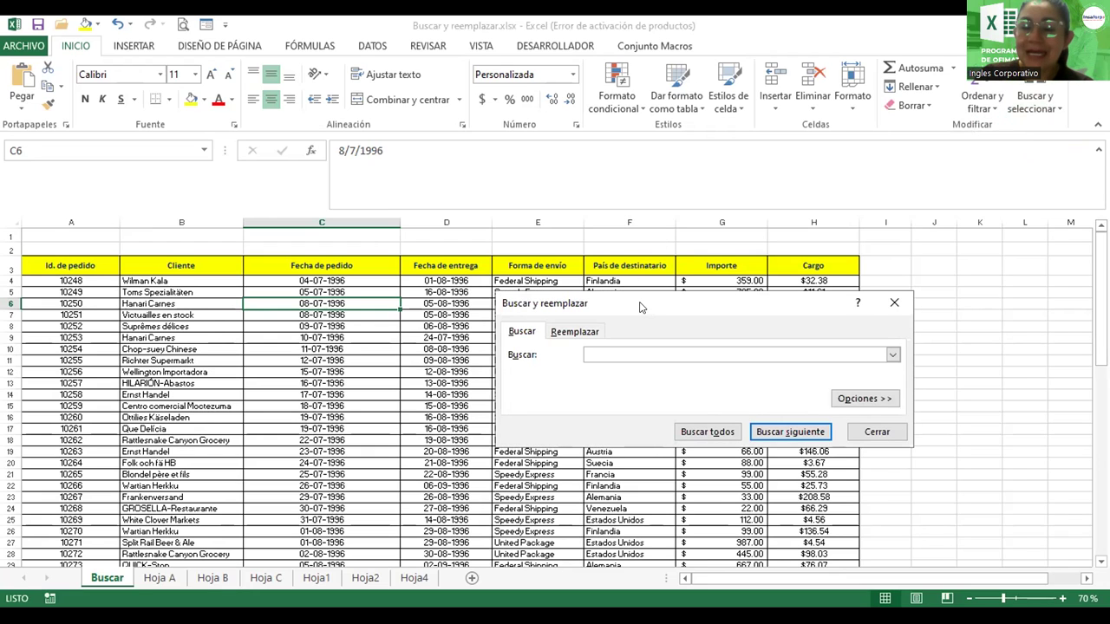
left_click_drag(640, 307, 653, 130)
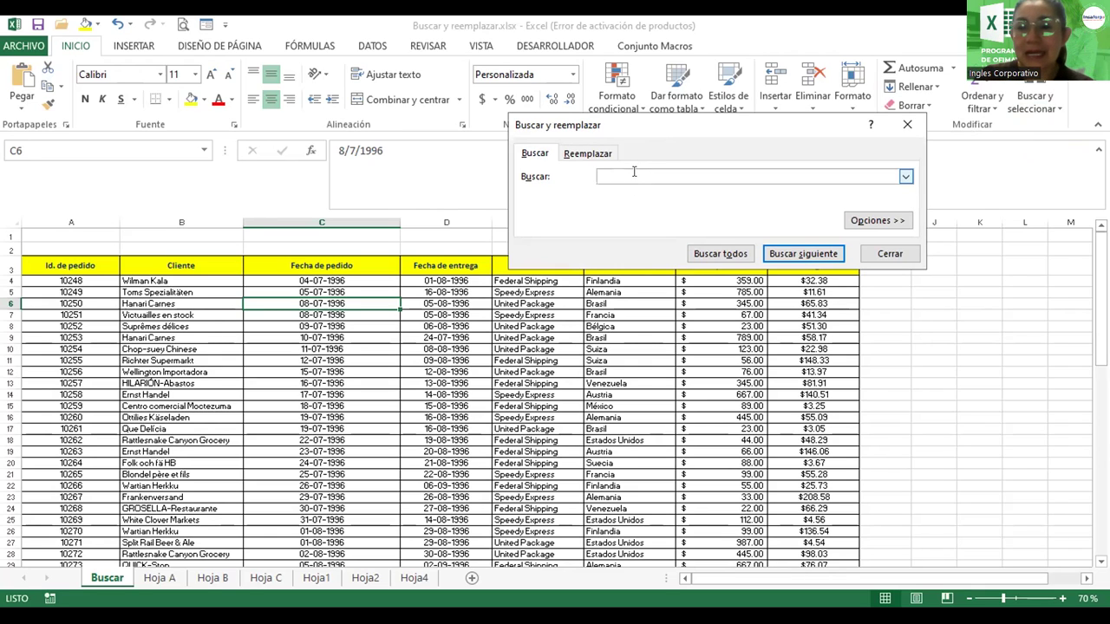
type("1")
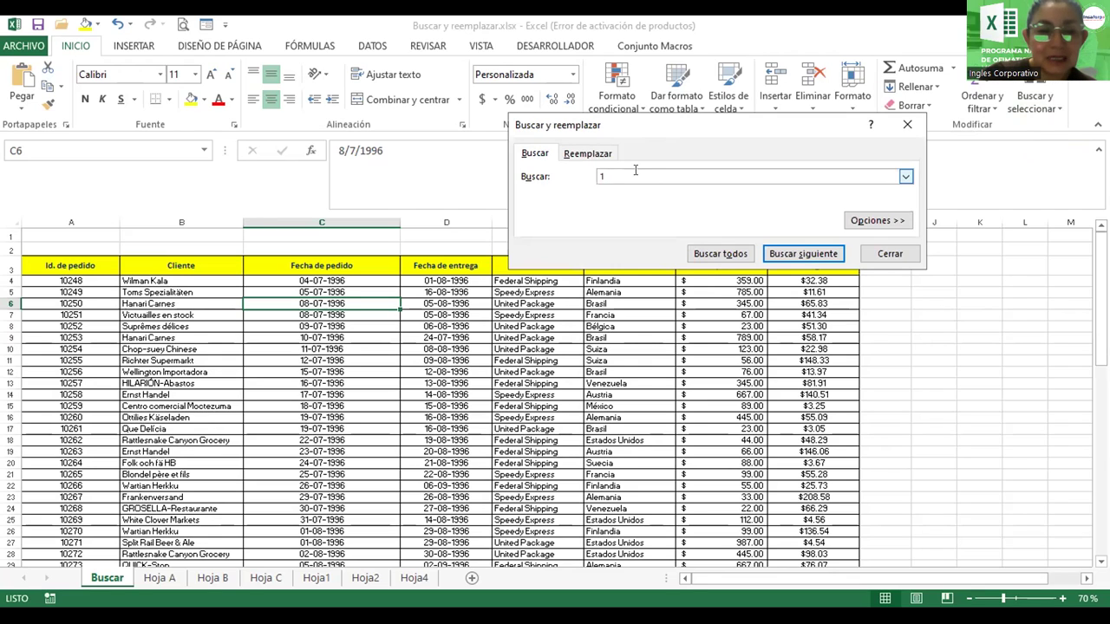
type("0")
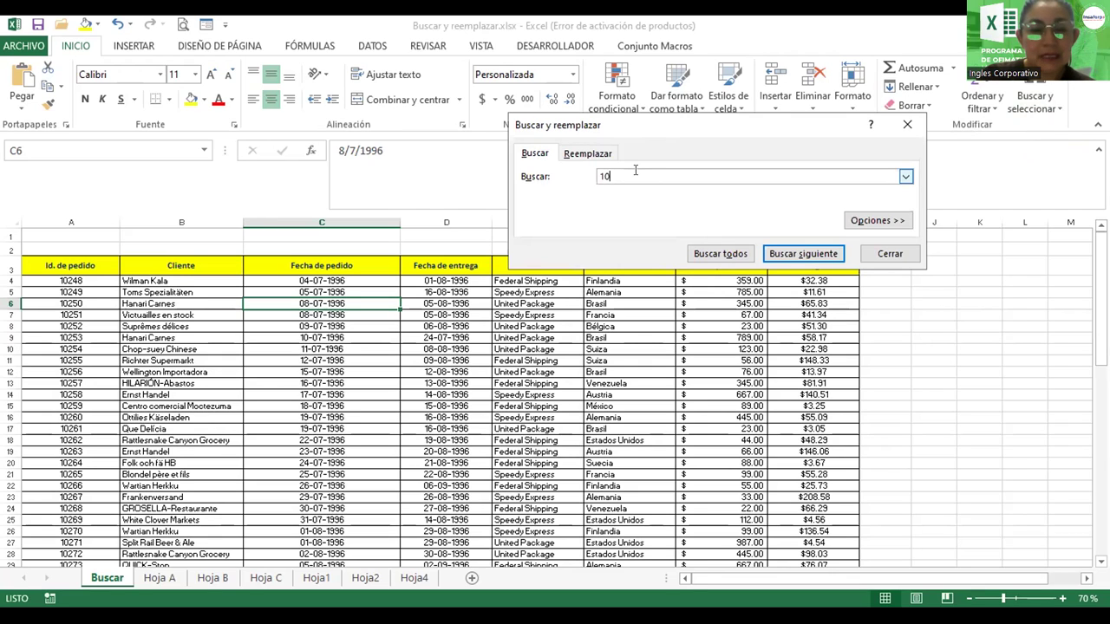
type("266")
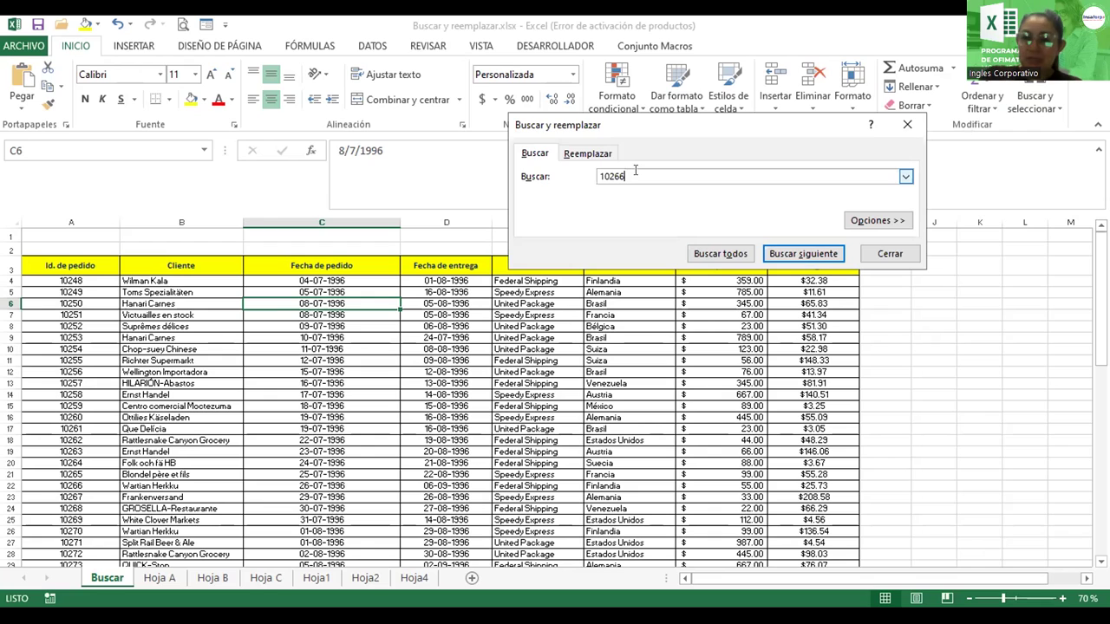
left_click(703, 254)
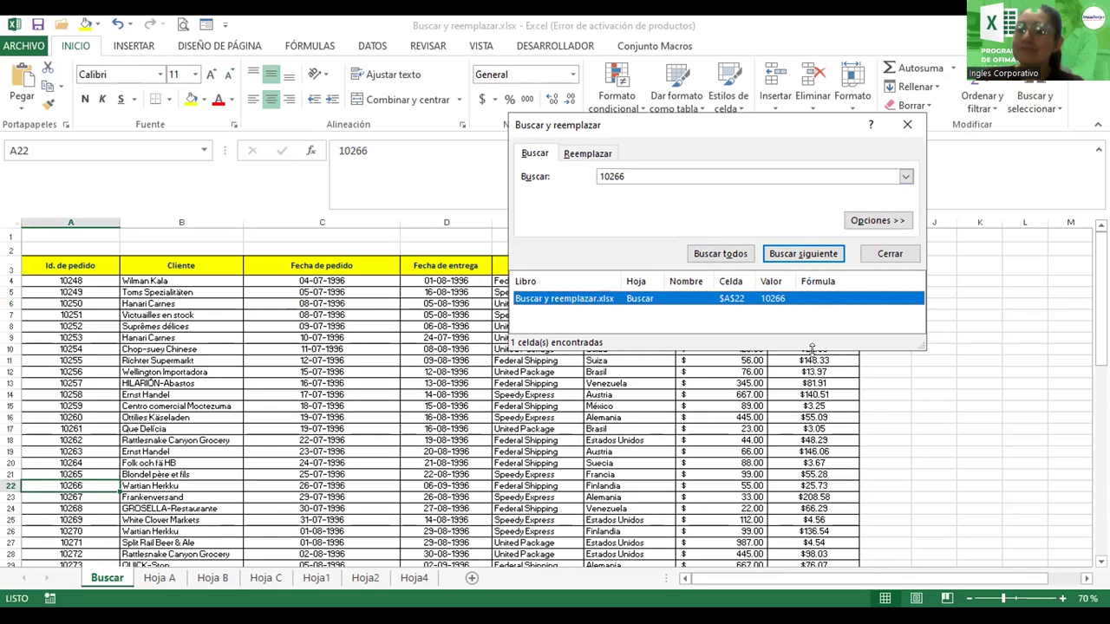
- Enlarge the results list and widen the Libro column to read the 10266 match details
left_click_drag(812, 347, 825, 402)
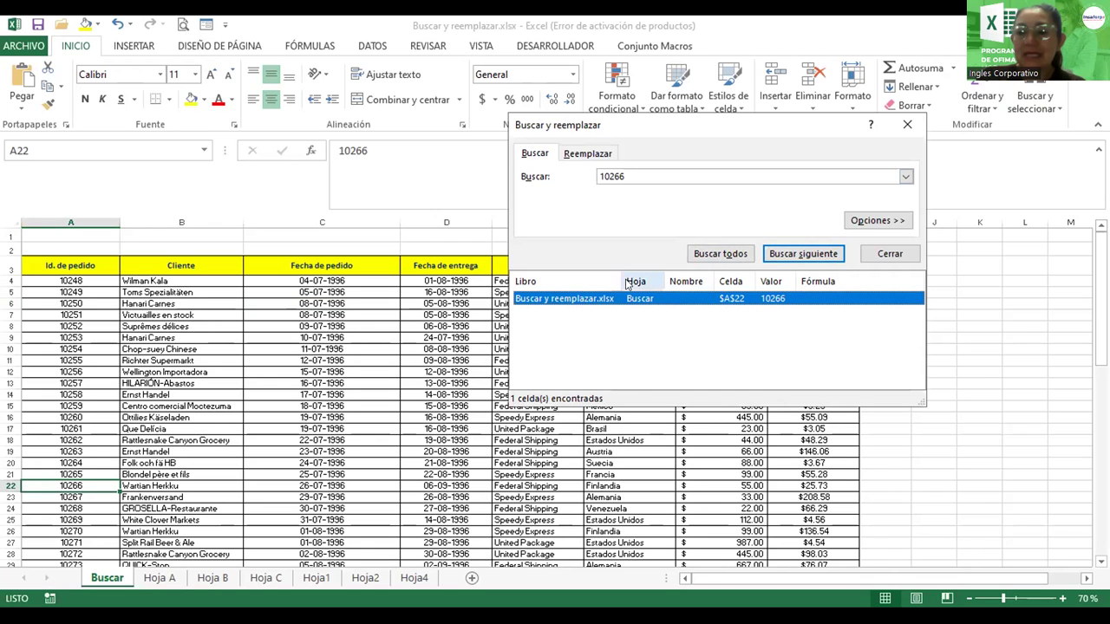
left_click_drag(622, 281, 635, 281)
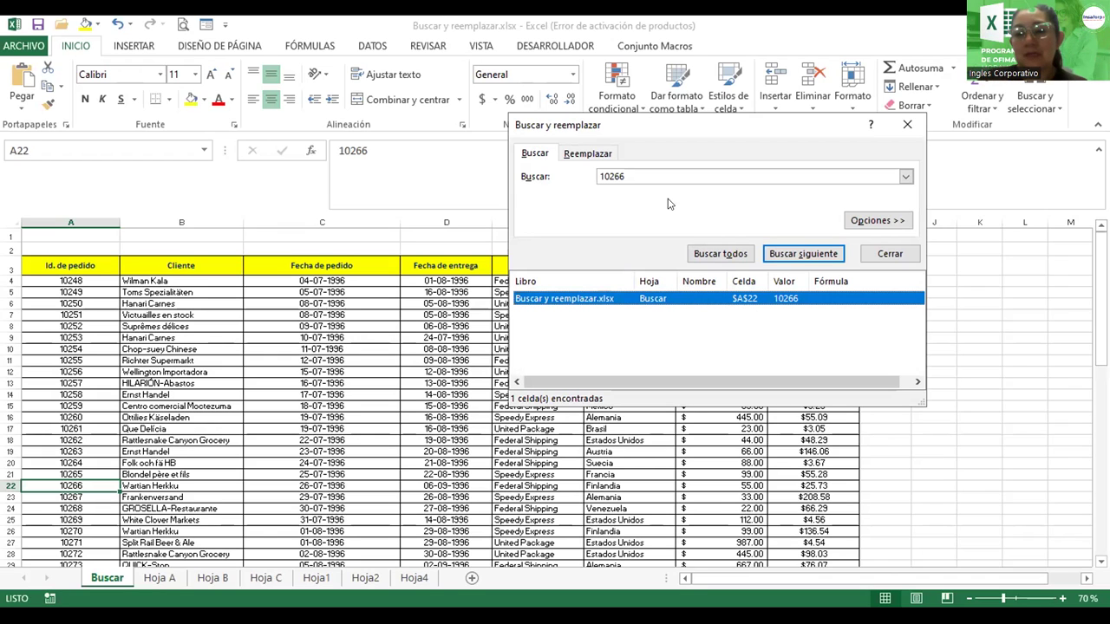
- Reopen Buscar and search for 'Que Delícia', finding only $B$17, then clear the search term
left_click(884, 254)
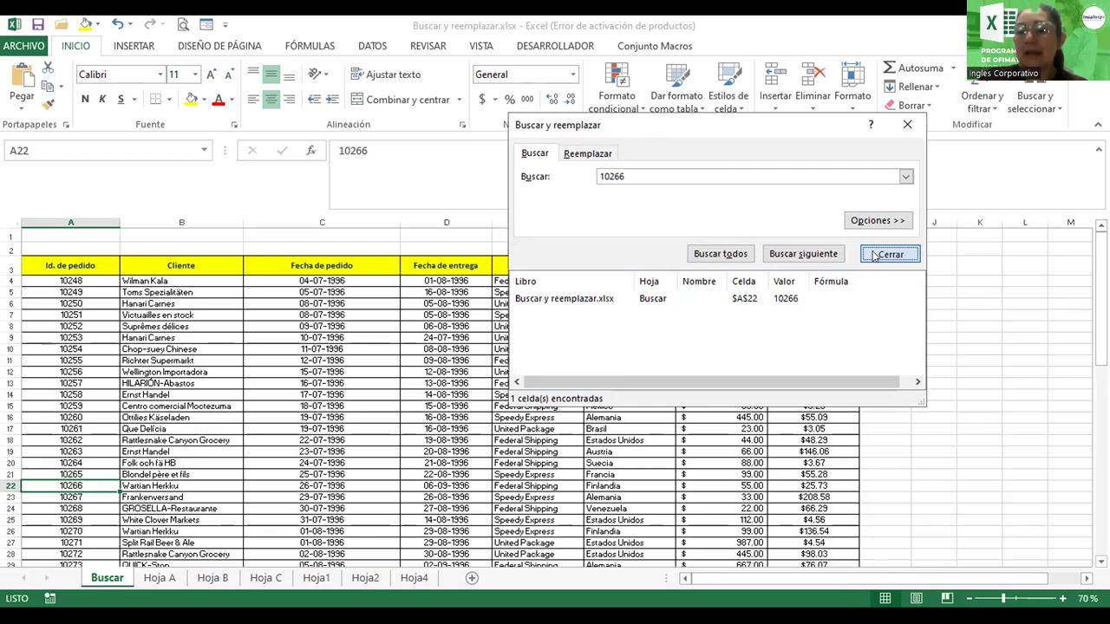
left_click(1032, 88)
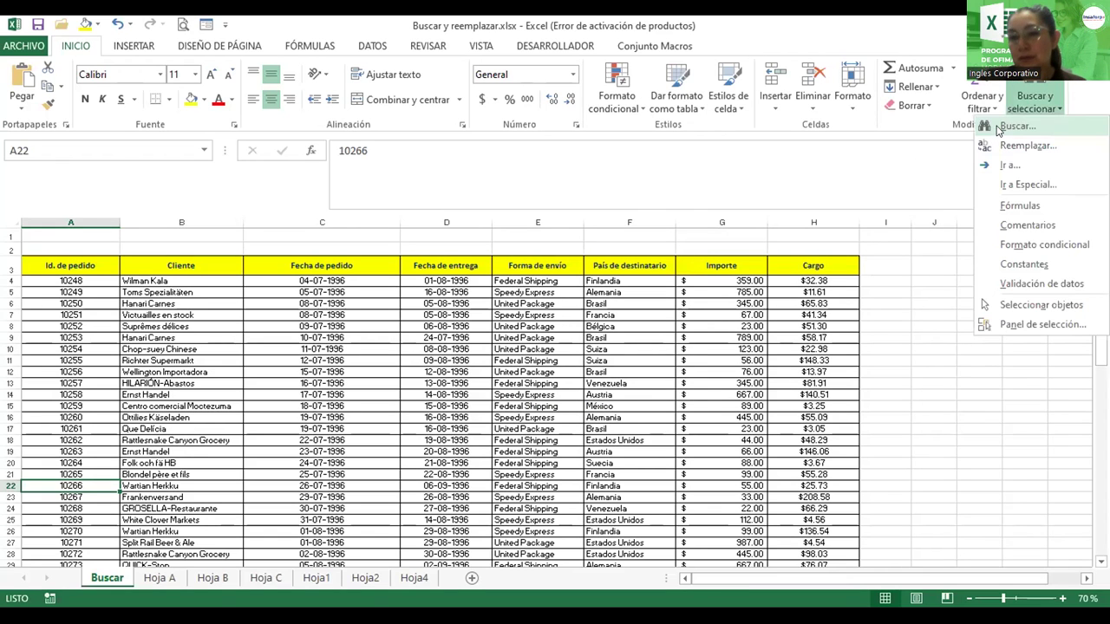
left_click(1006, 126)
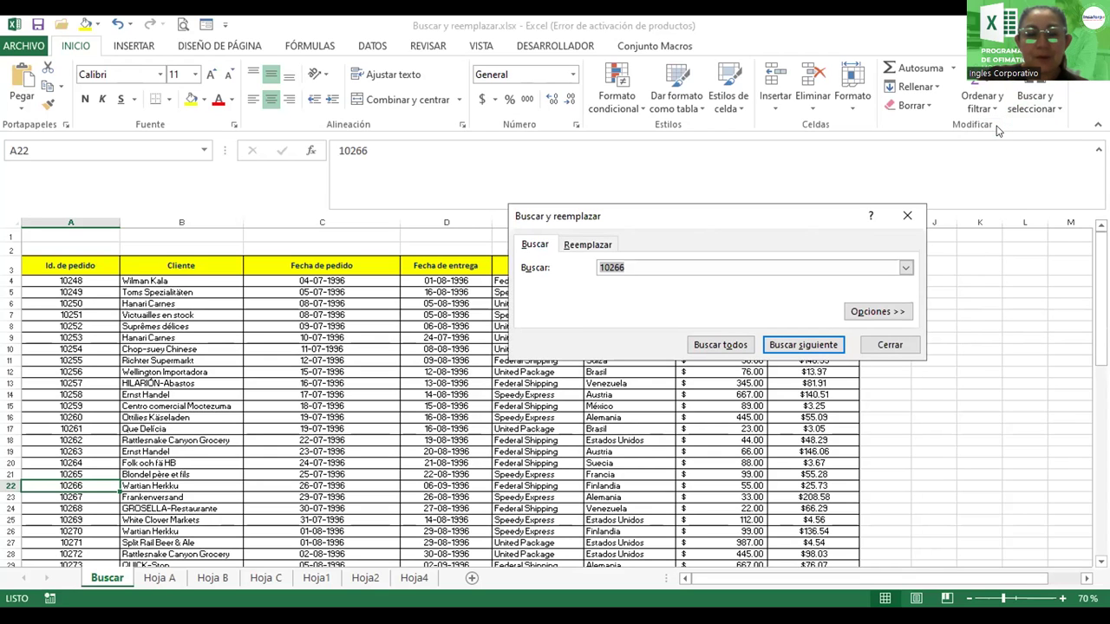
key("BackSpace")
type("Que ")
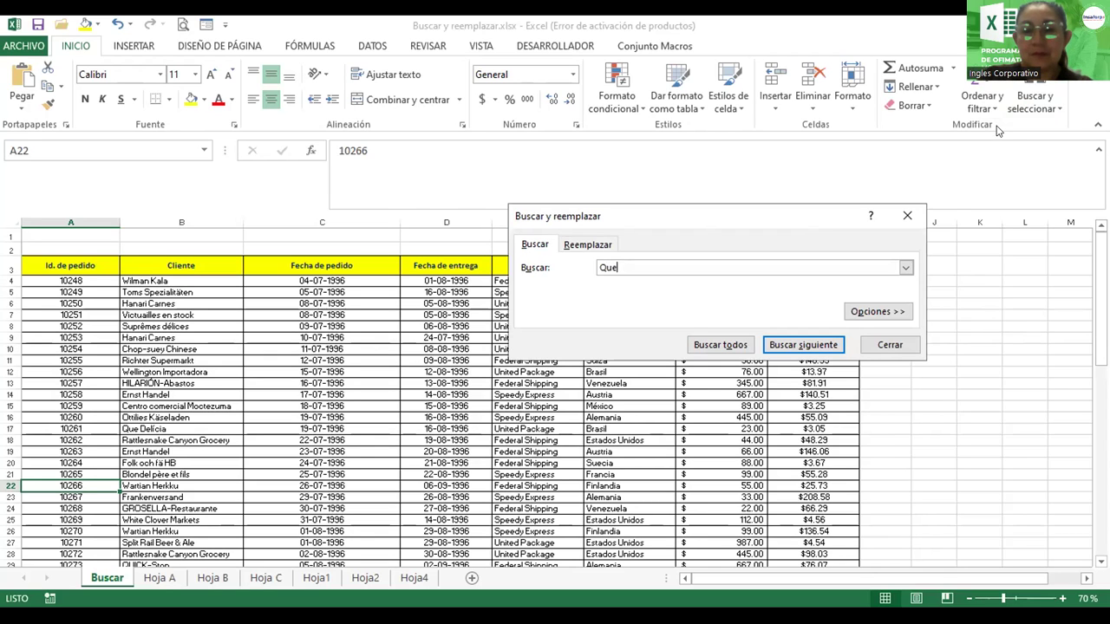
type("Delícia")
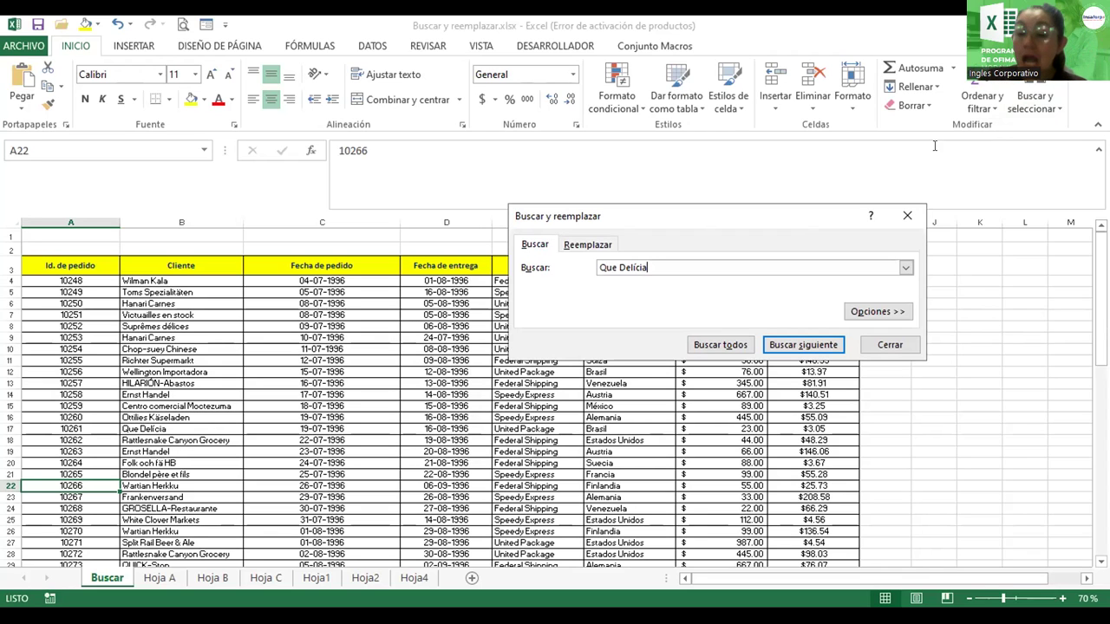
left_click(707, 345)
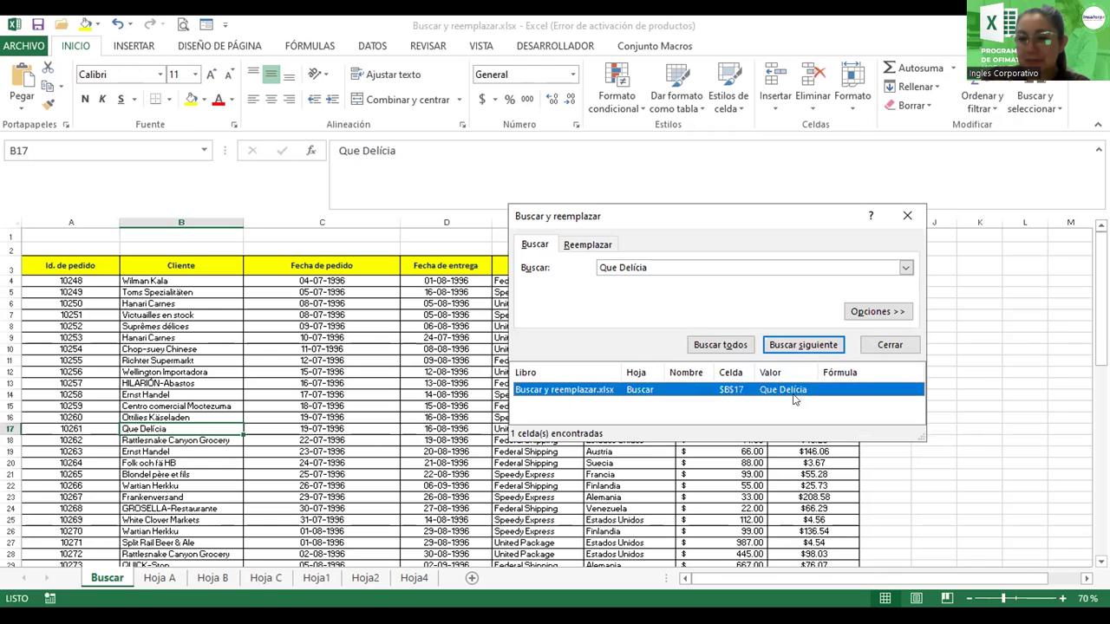
left_click(789, 350)
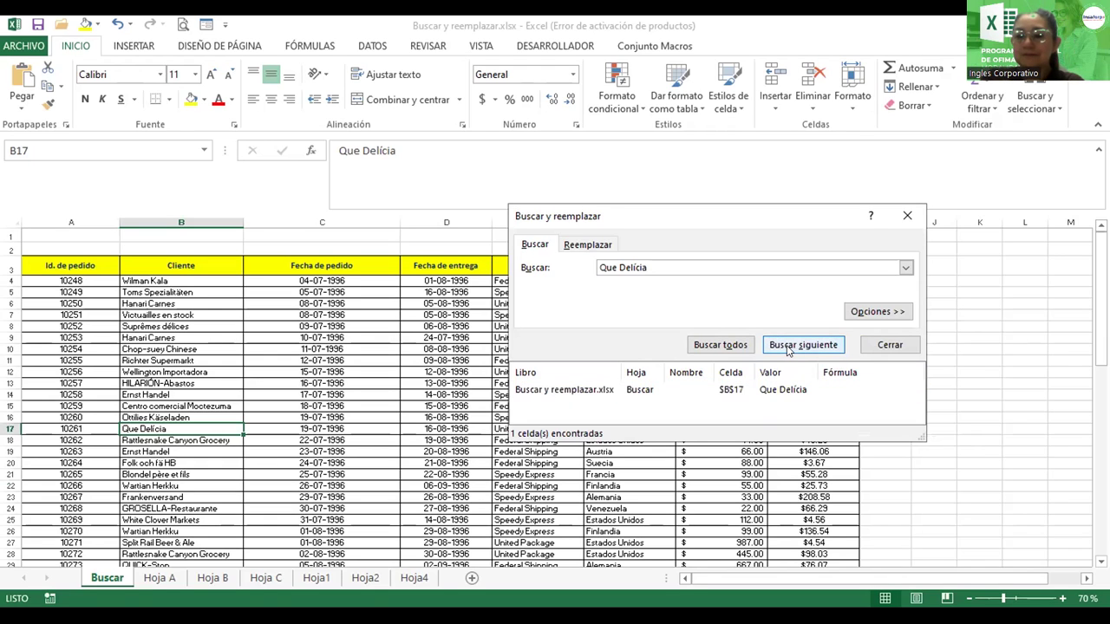
left_click(788, 350)
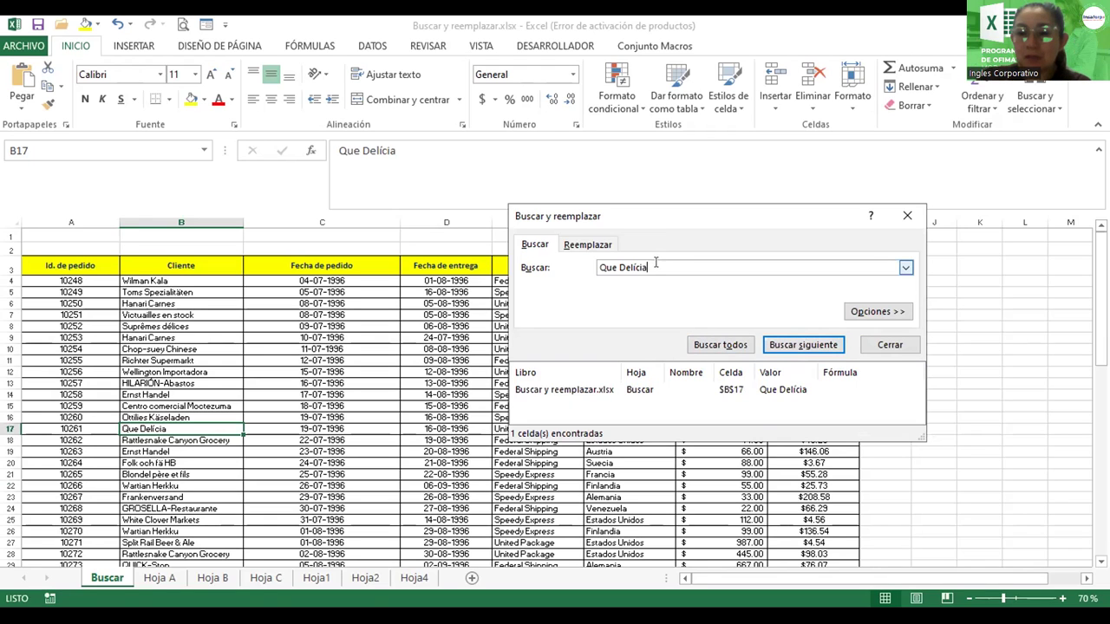
left_click_drag(647, 267, 559, 266)
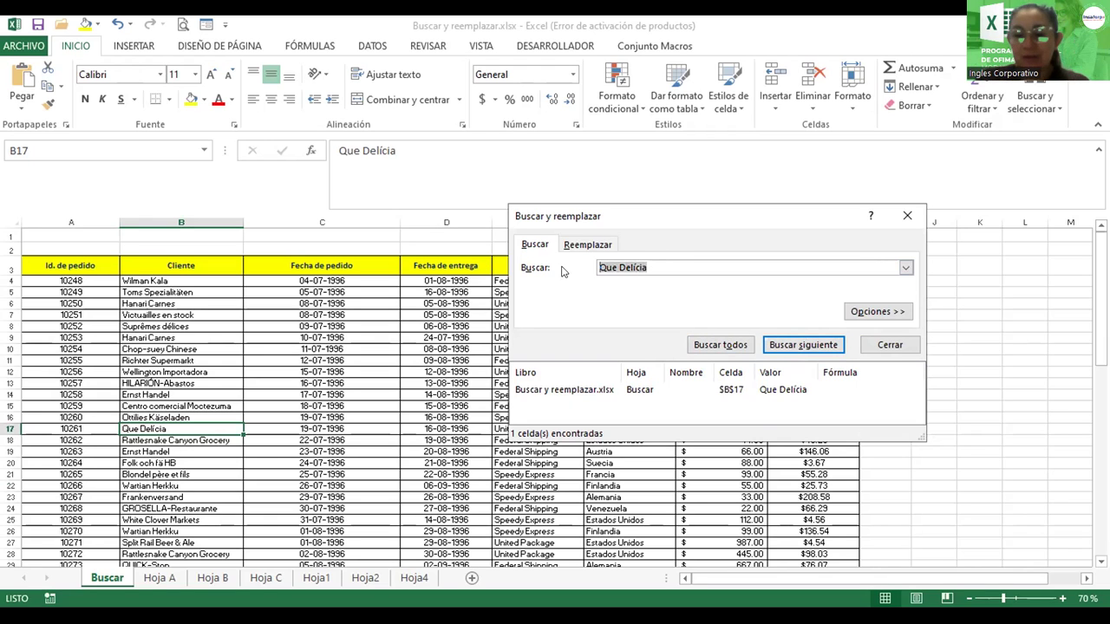
key("BackSpace")
- Find all 'Francia' cells ($F$7, $F$21, $F$30), raising the dialog and widening the Hoja and Libro columns
type("Francia")
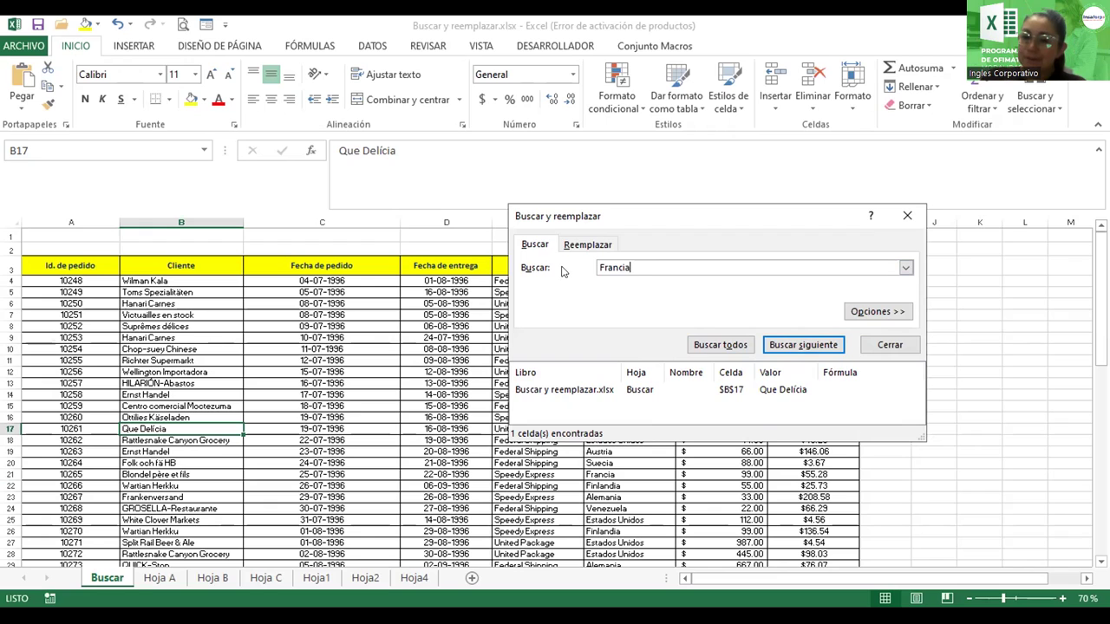
left_click(730, 344)
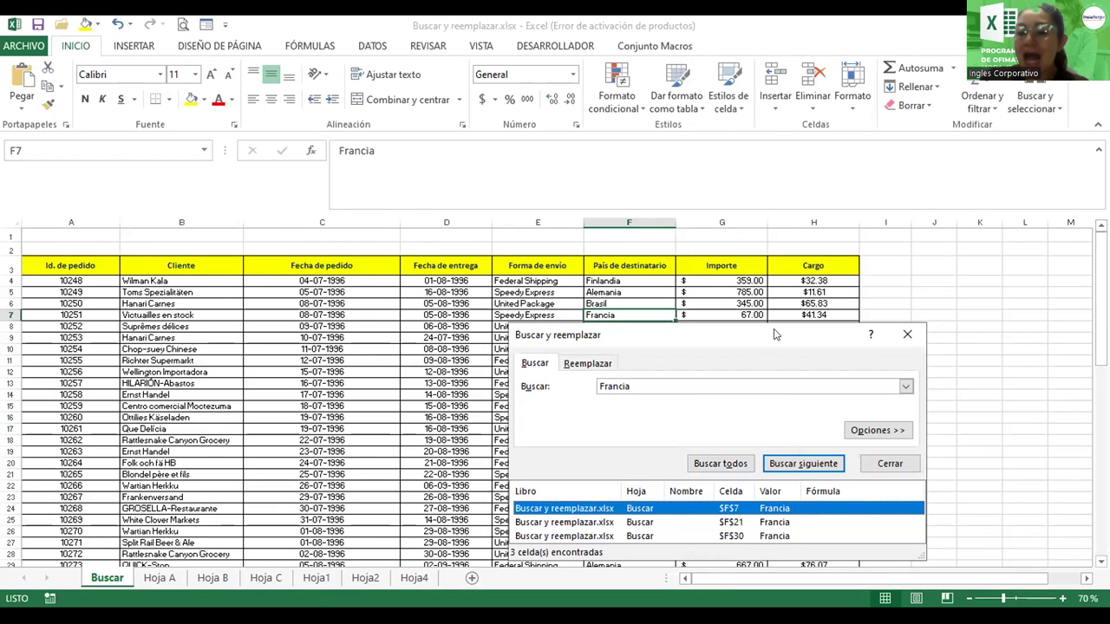
mouse_move(858, 554)
left_mouse_down()
mouse_move(839, 310)
mouse_move(850, 374)
left_mouse_up()
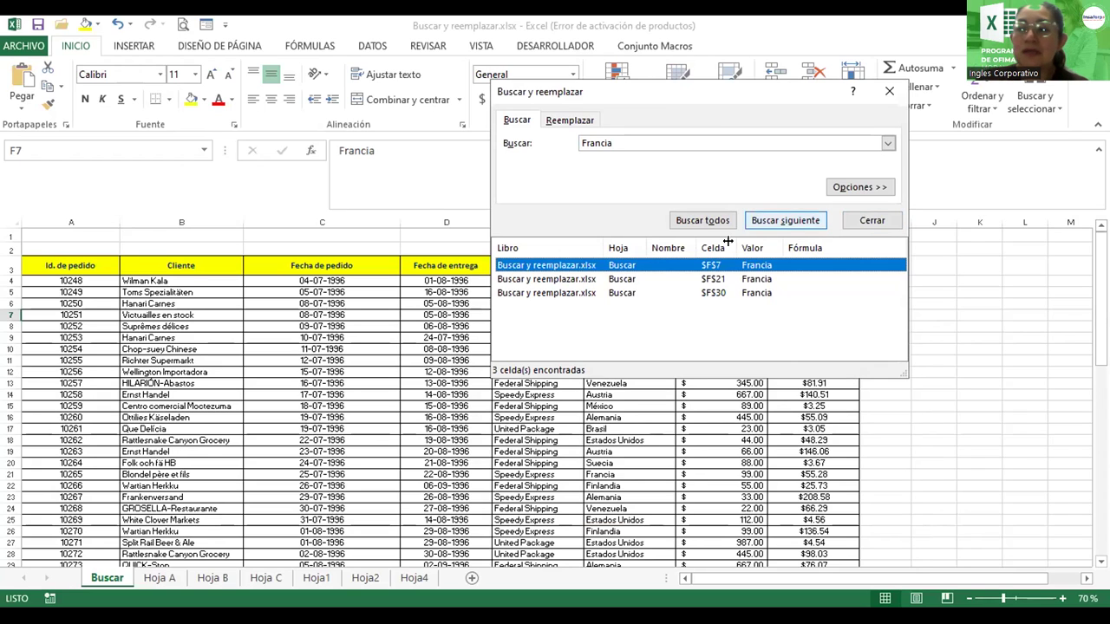
left_click_drag(780, 246, 825, 247)
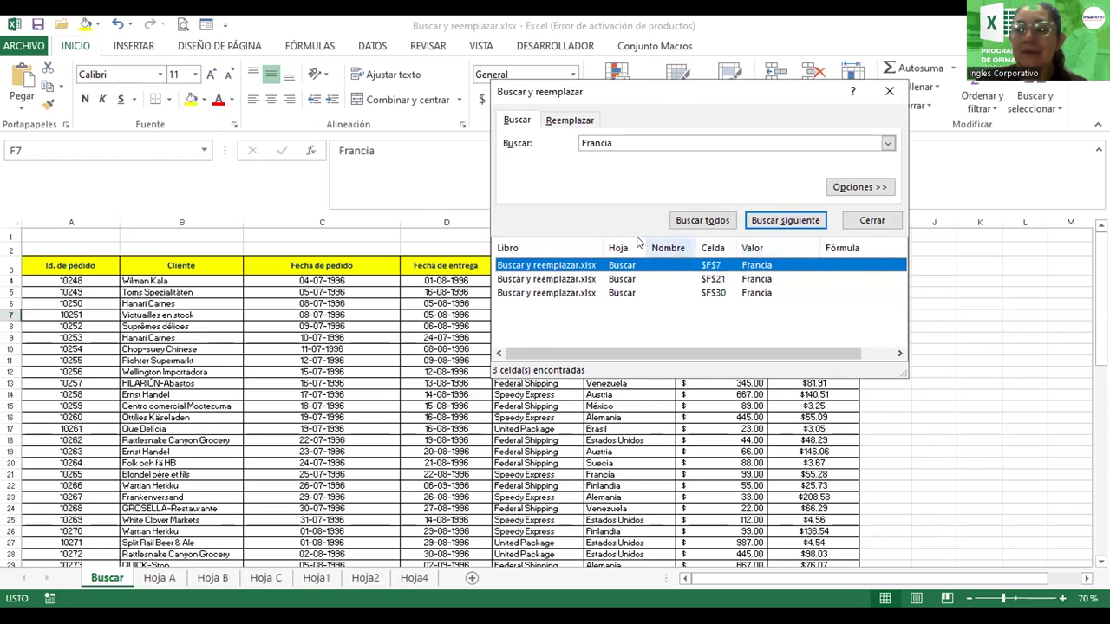
mouse_move(644, 242)
left_mouse_down()
mouse_move(669, 243)
mouse_move(620, 246)
left_mouse_up()
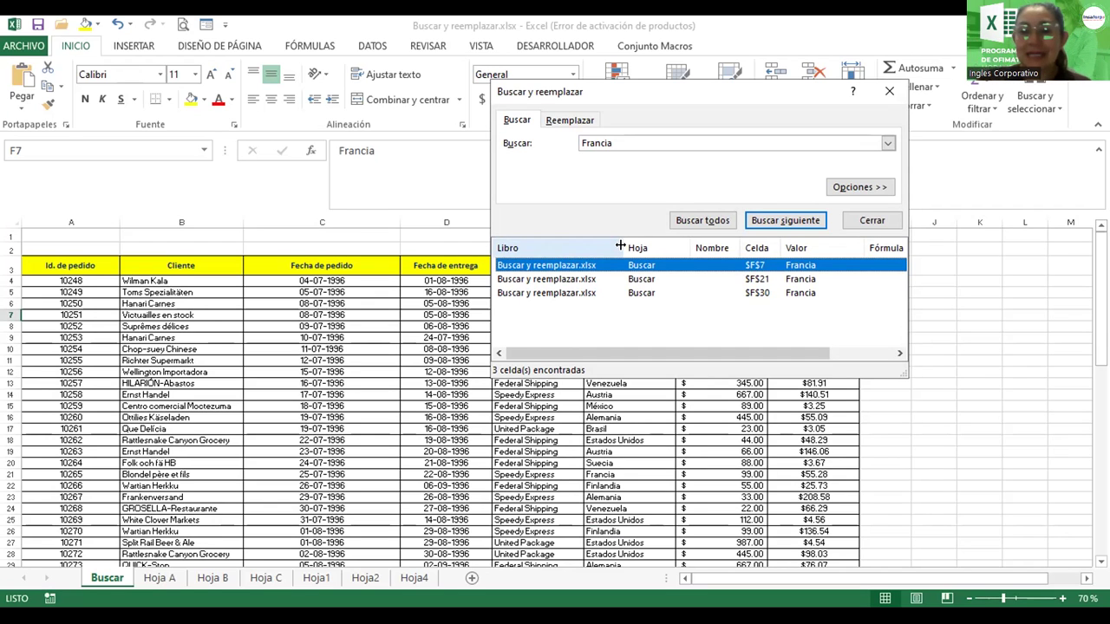
- On the Reemplazar tab, enter 'Italia' as the replacement for 'Francia'
left_click(569, 123)
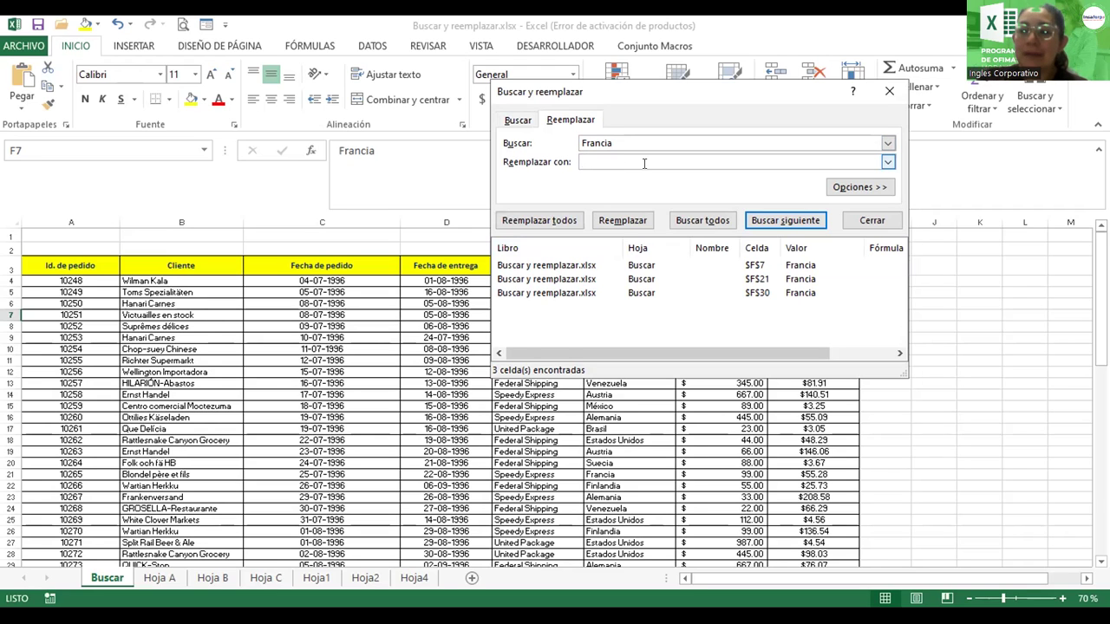
type("Italia")
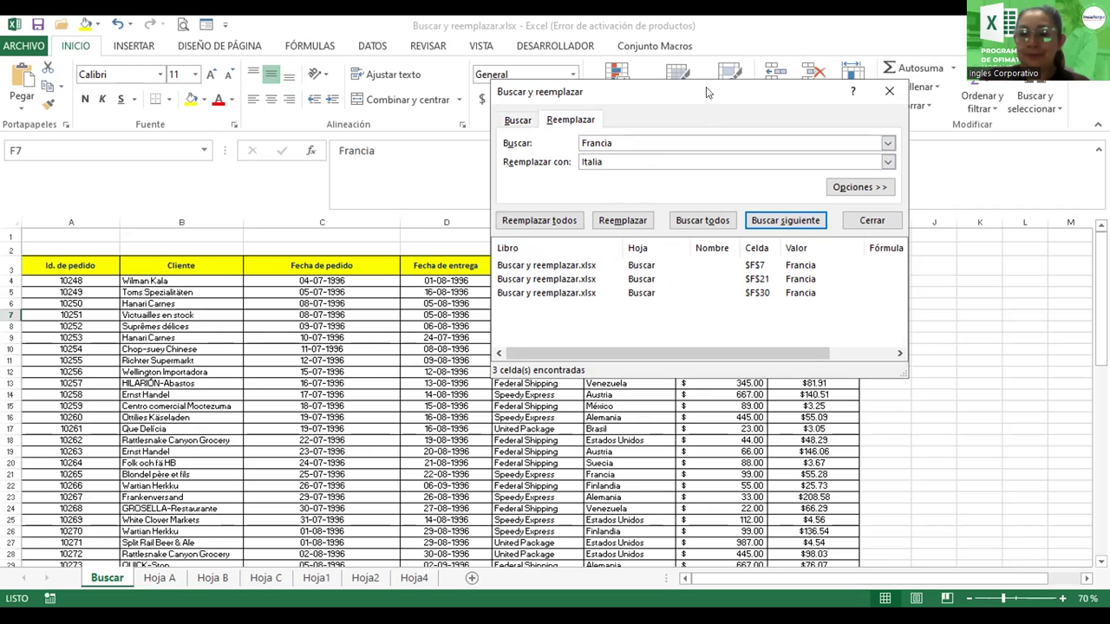
- Zoom the sheet toward 100% and replace Francia with Italia in F7, F21 and F30 one at a time
left_click_drag(706, 92, 379, 107)
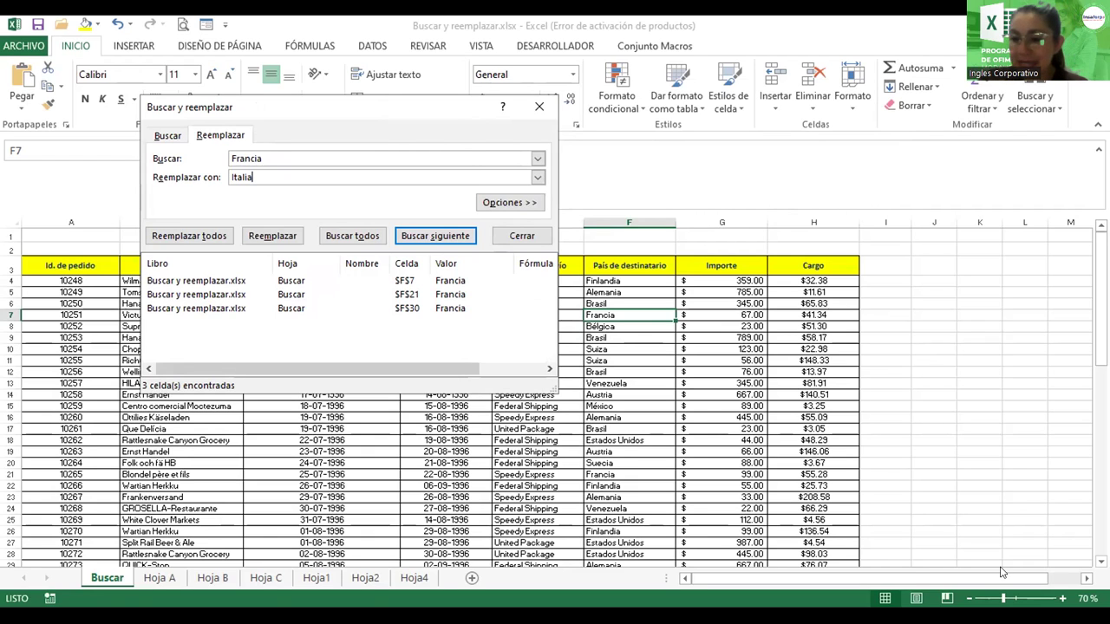
left_click(1061, 598)
left_click(1061, 599)
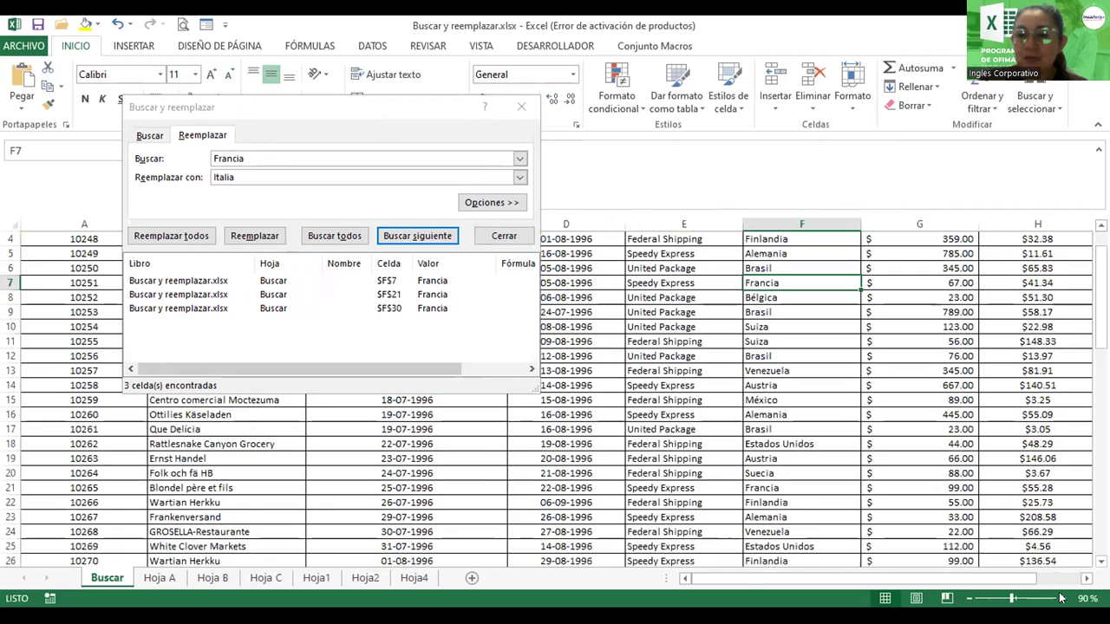
left_click(1061, 599)
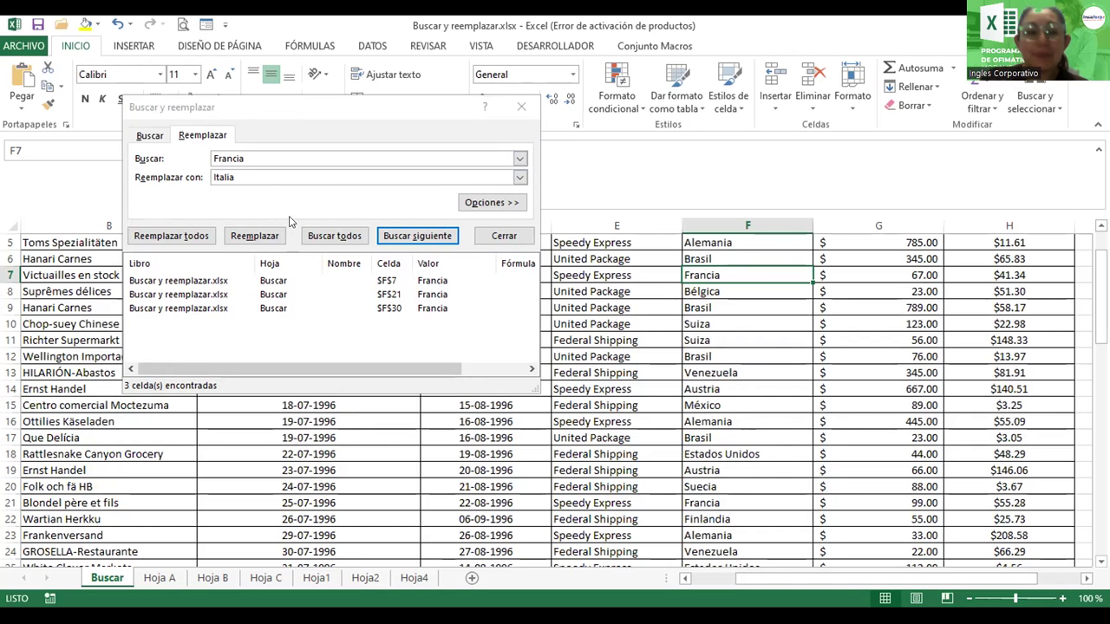
left_click(239, 242)
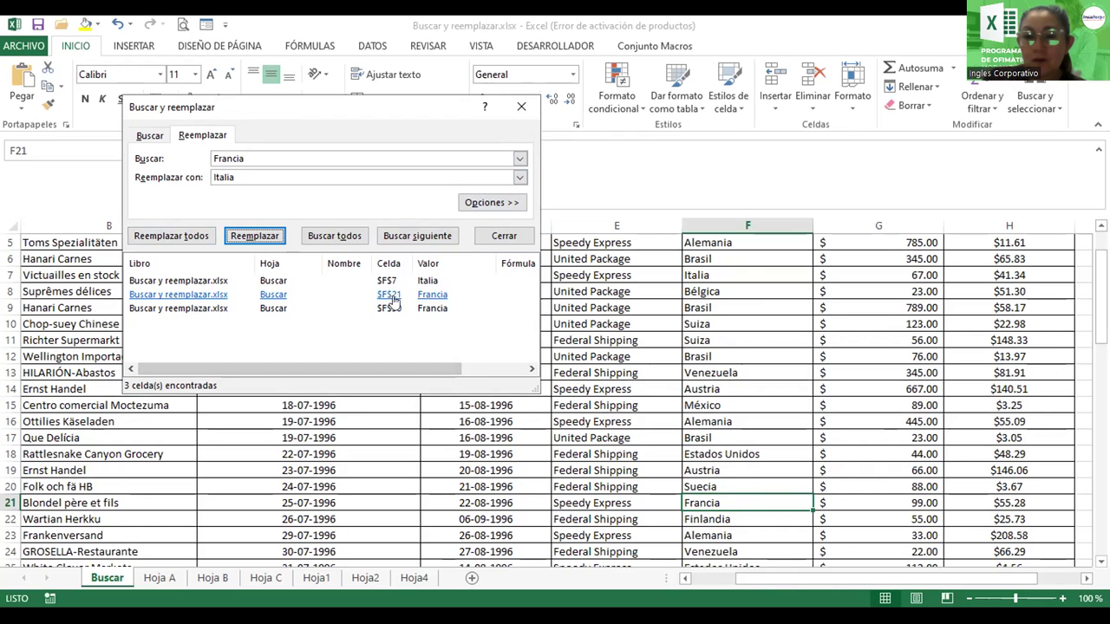
left_click(393, 297)
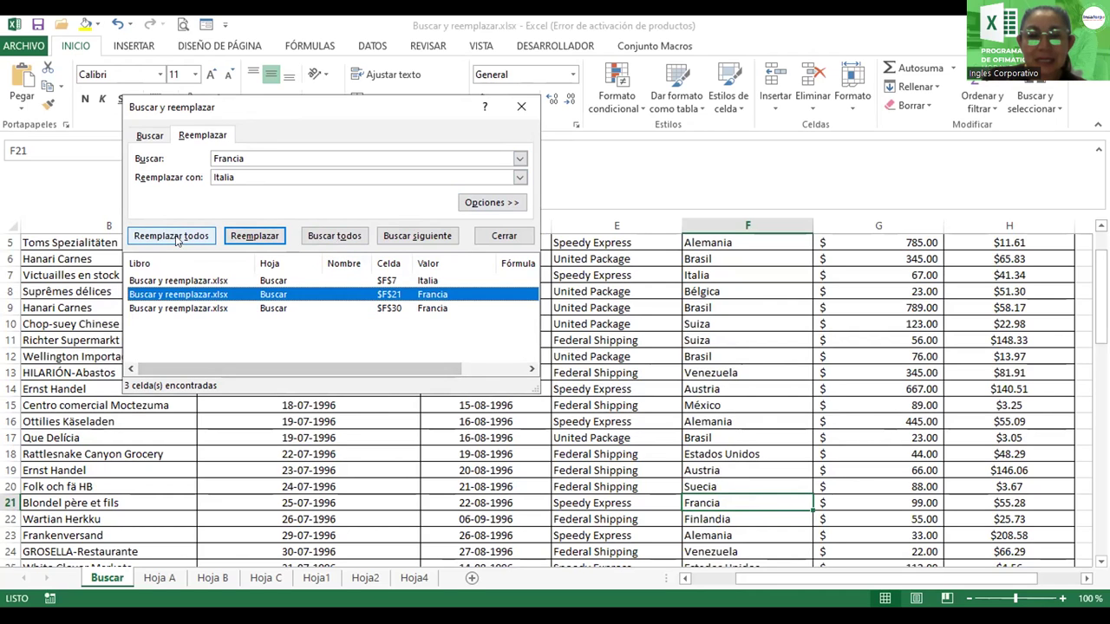
left_click(240, 236)
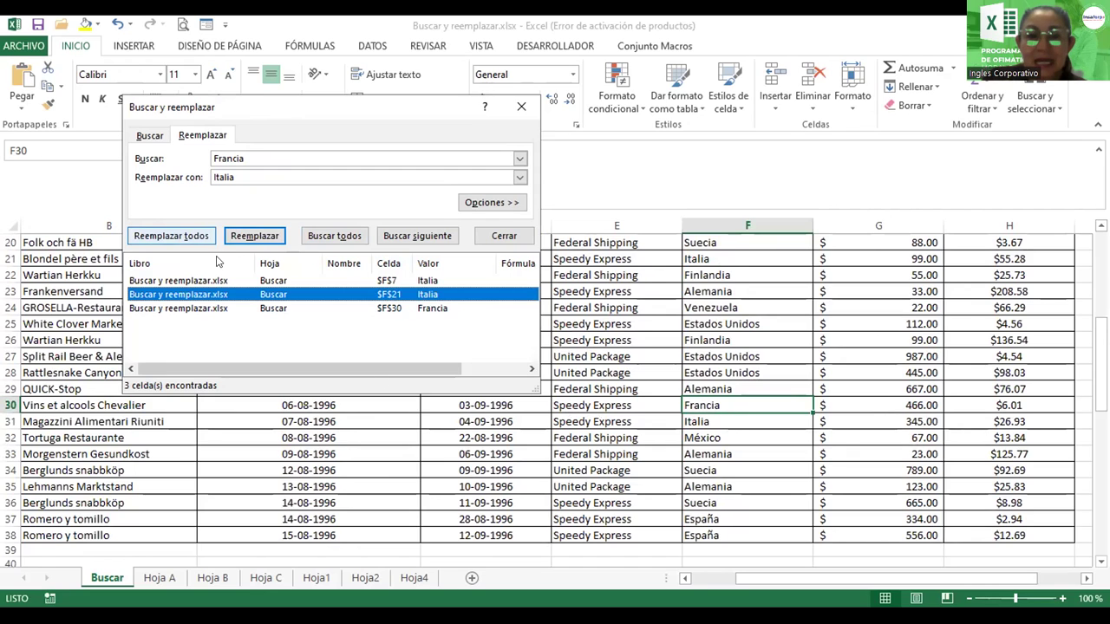
left_click(250, 238)
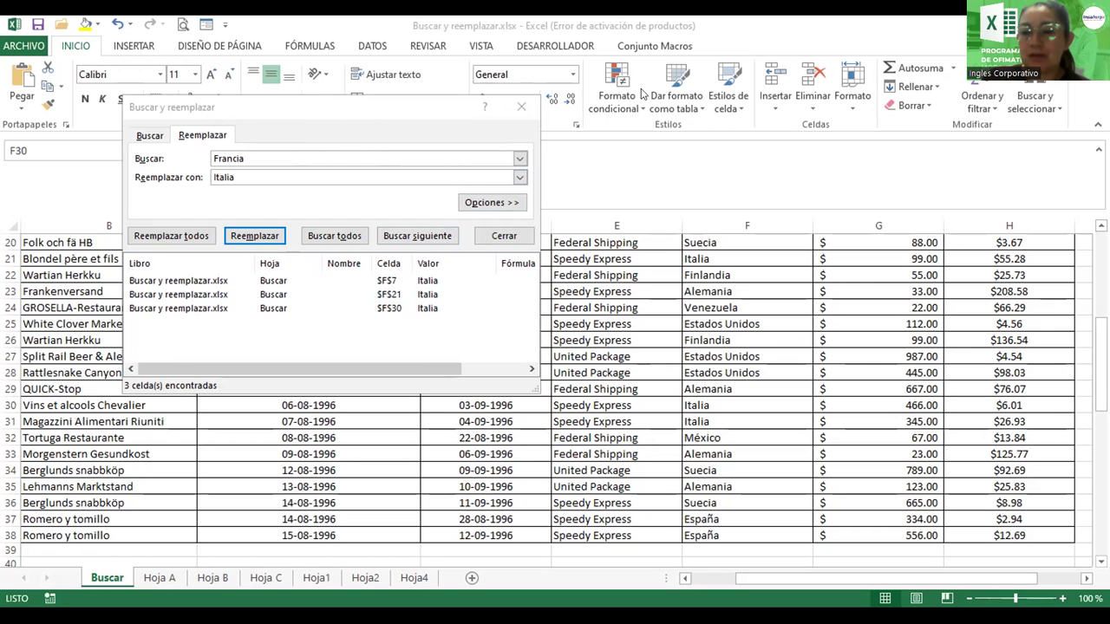
- Search for '99' with Buscar todos and enlarge the list to browse its 72 mostly 1996 date matches
left_click_drag(642, 94, 647, 182)
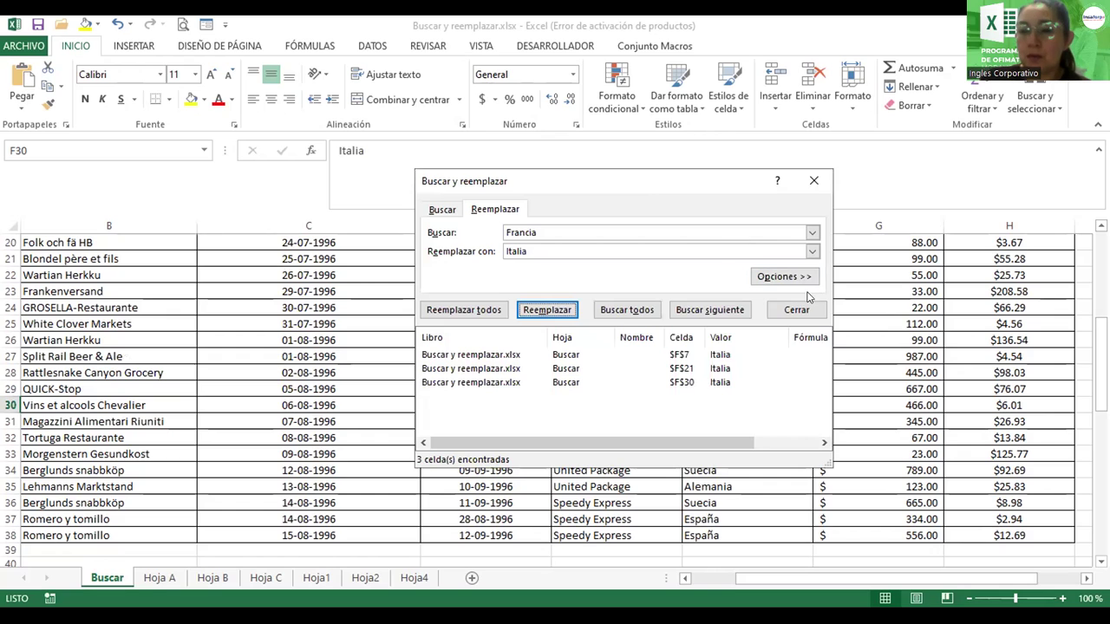
left_click(560, 231)
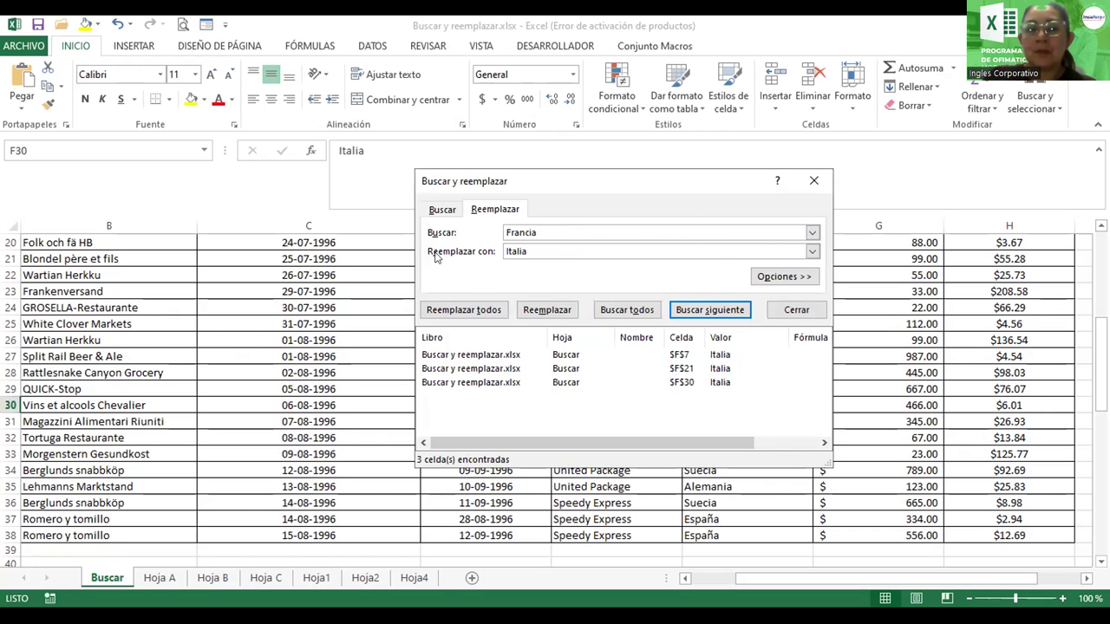
key("BackSpace")
key("BackSpace")
key("BackSpace")
key("BackSpace")
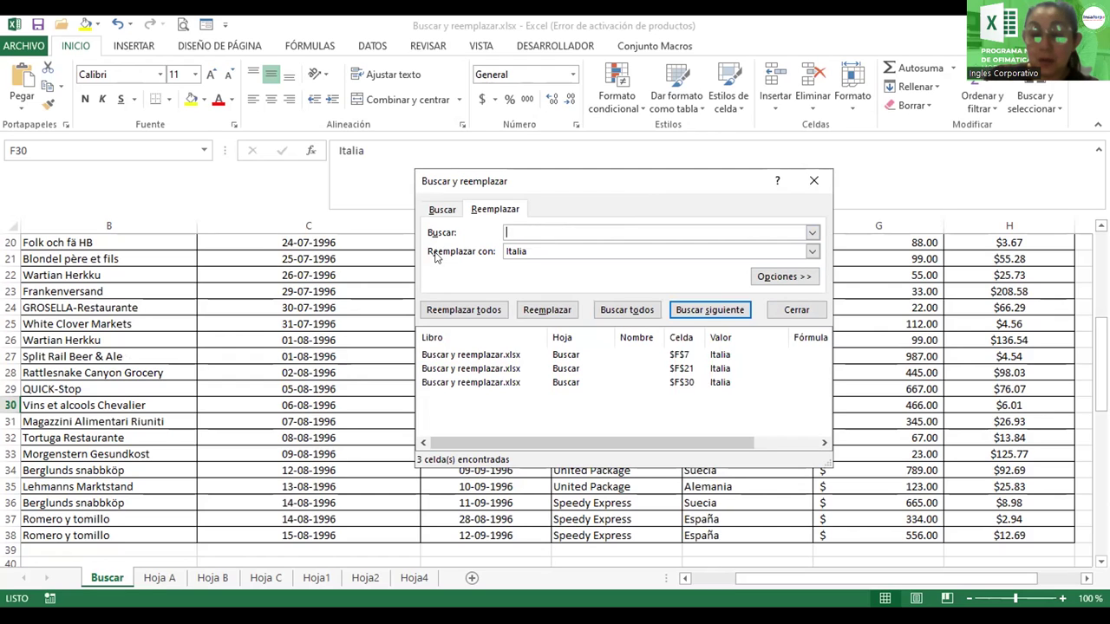
type("99")
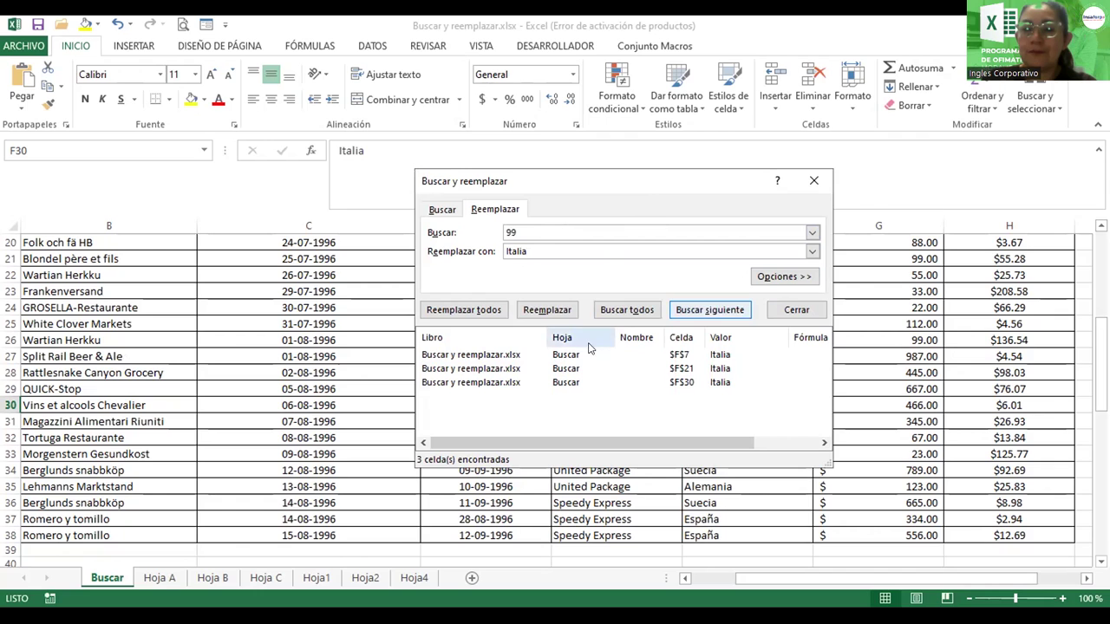
left_click(638, 312)
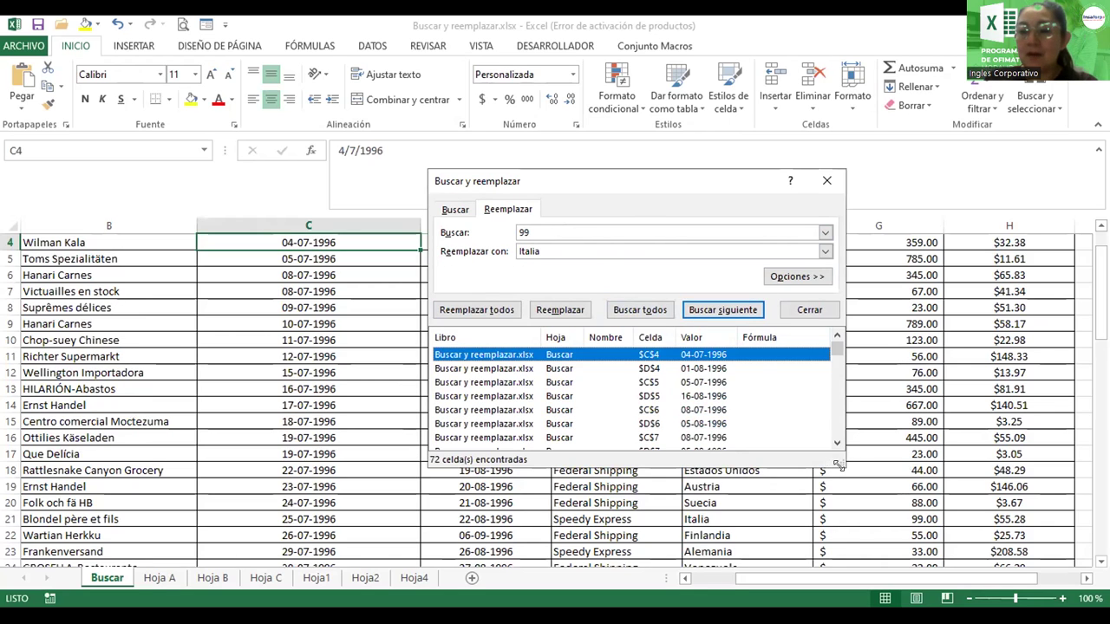
left_click_drag(839, 464, 839, 542)
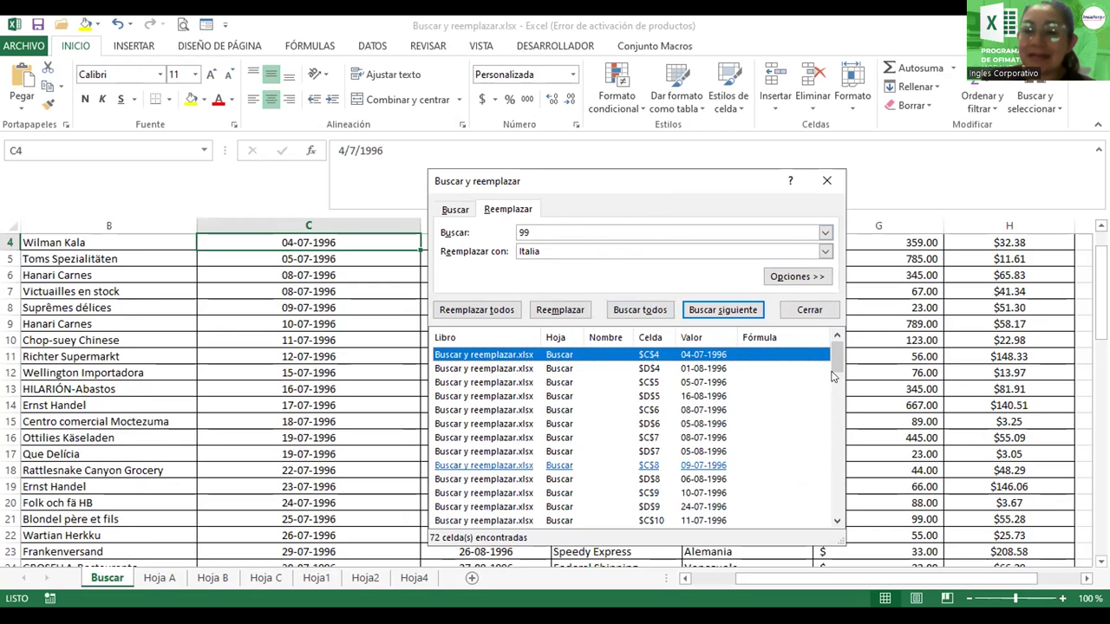
left_click_drag(838, 359, 840, 454)
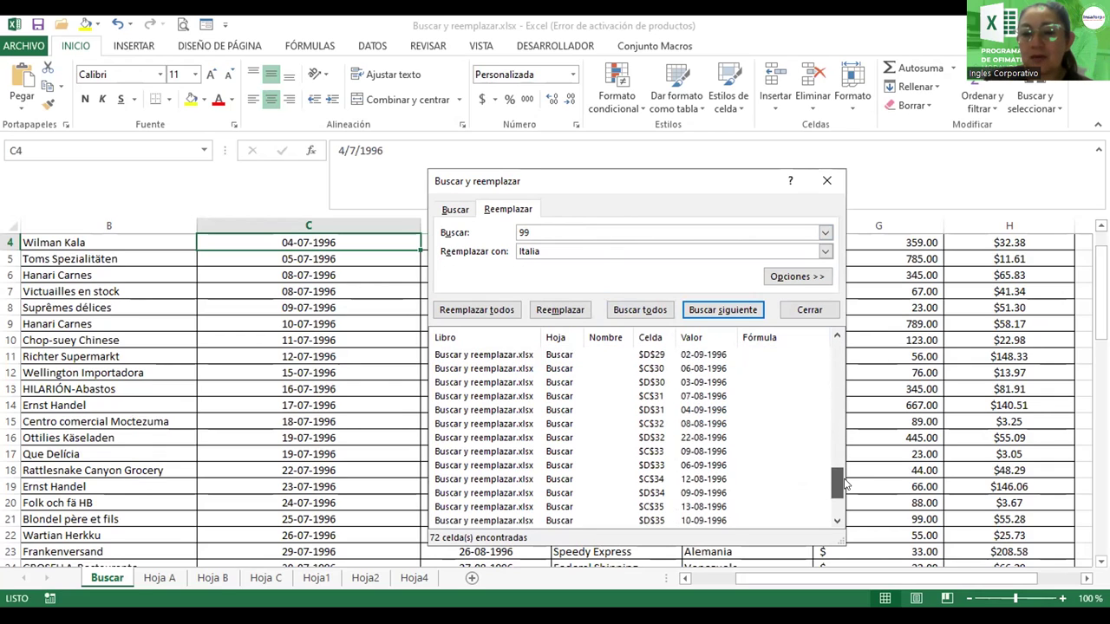
left_click_drag(841, 454, 838, 356)
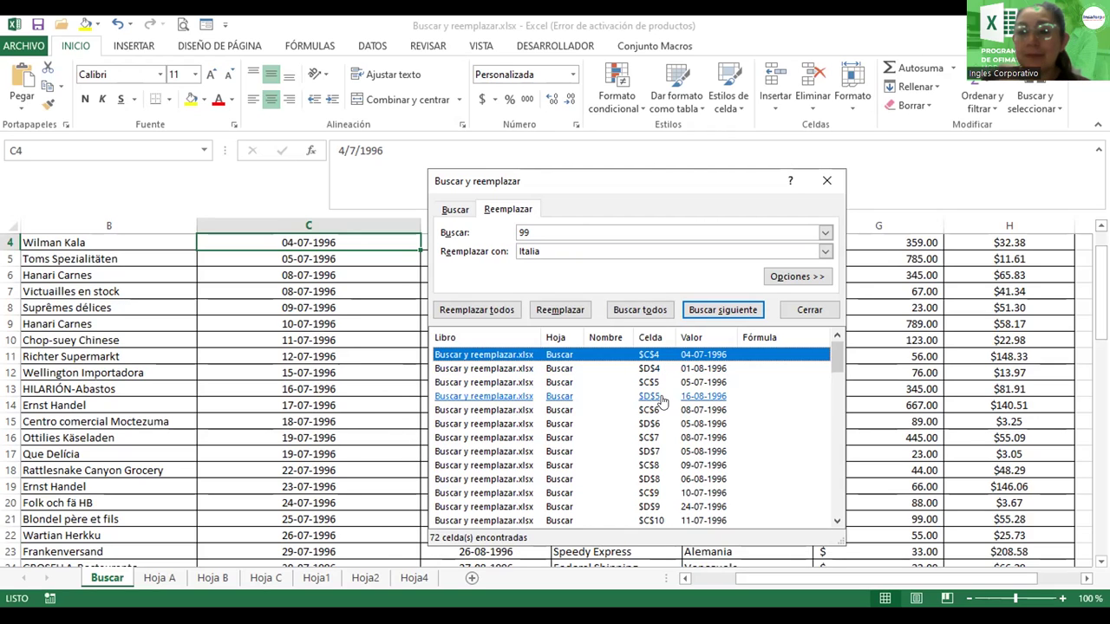
left_click(555, 232)
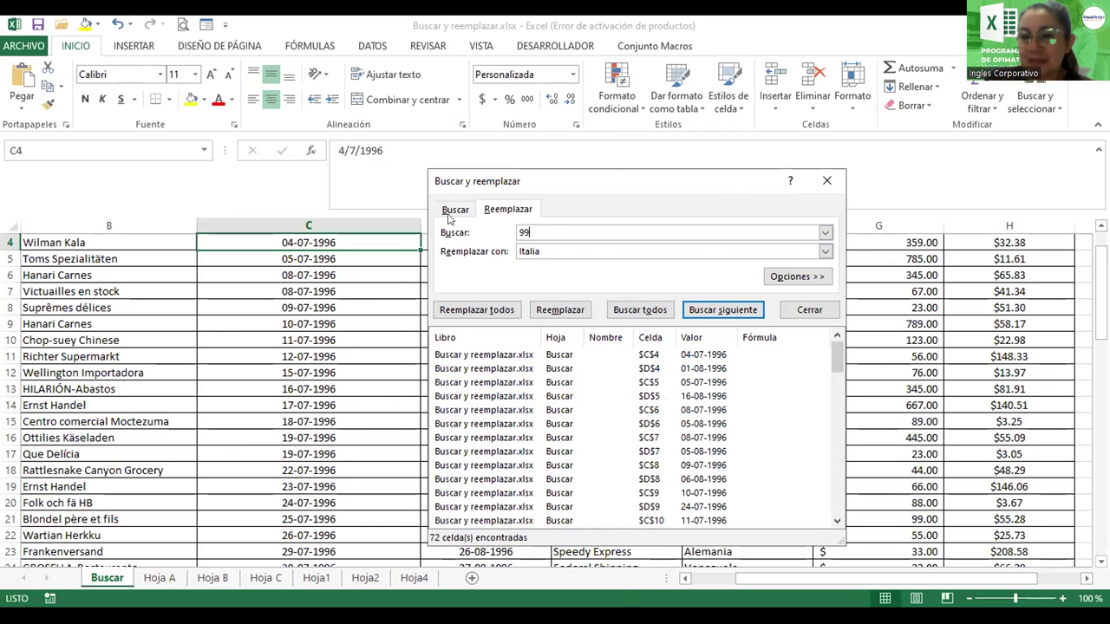
left_click_drag(564, 181, 339, 279)
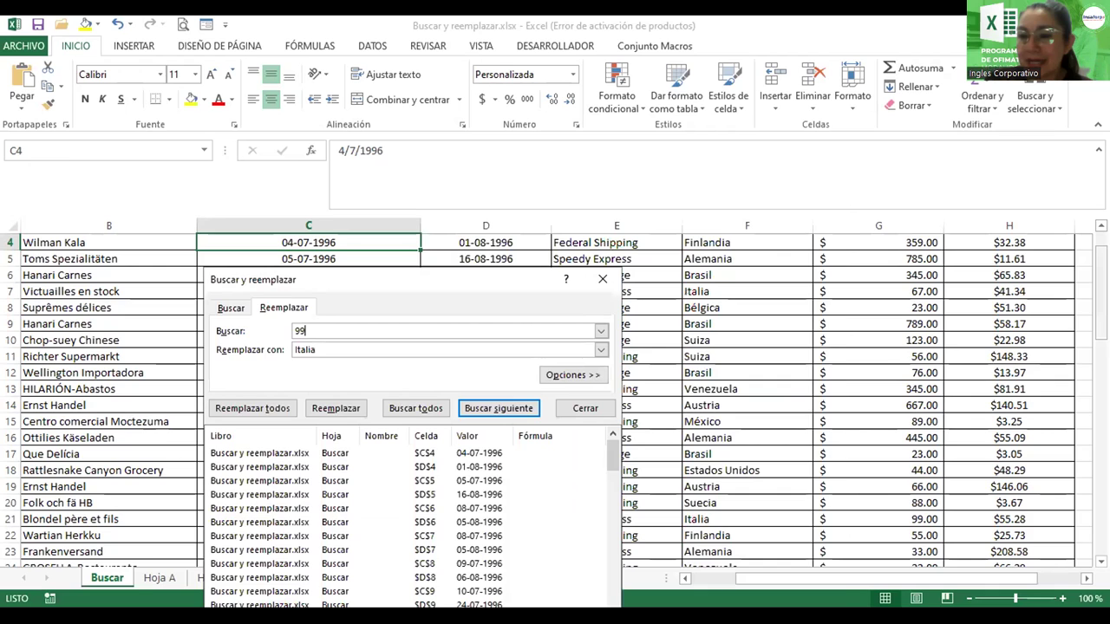
left_click_drag(468, 279, 693, 284)
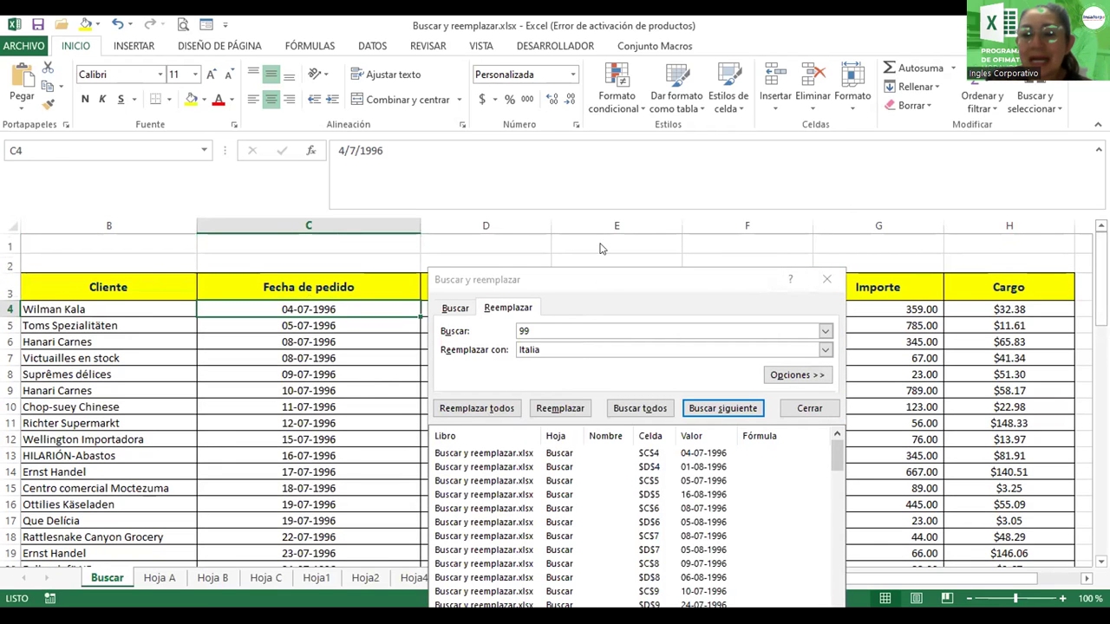
- Search for '99.00' and then '99,00', dismissing the nothing-found notice each time
left_click_drag(694, 283, 677, 170)
type(".0")
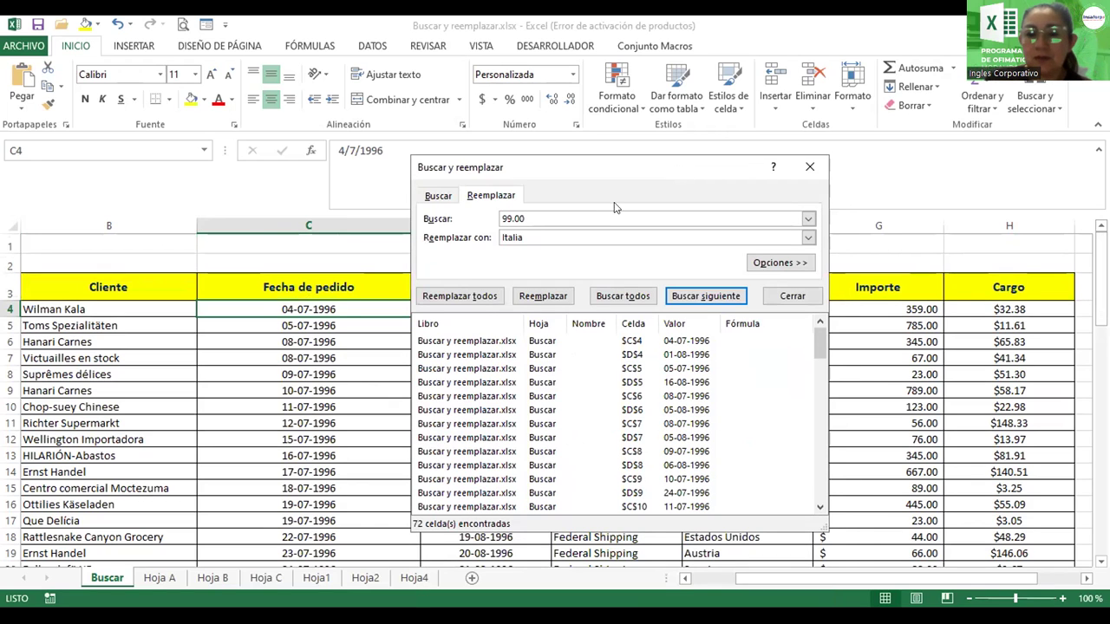
left_click(631, 298)
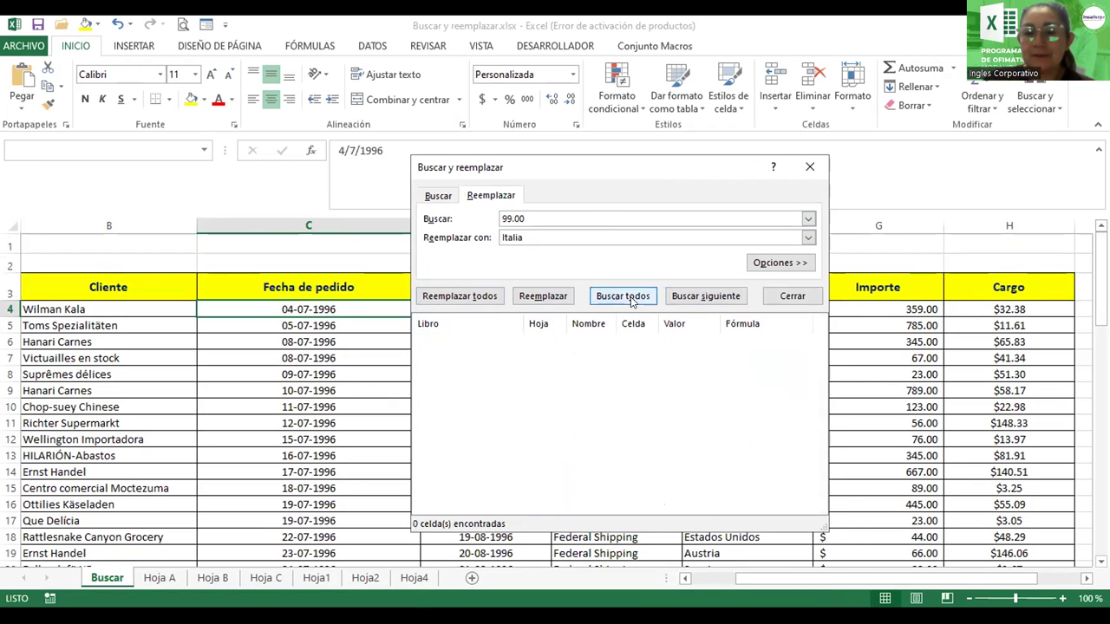
left_click(555, 358)
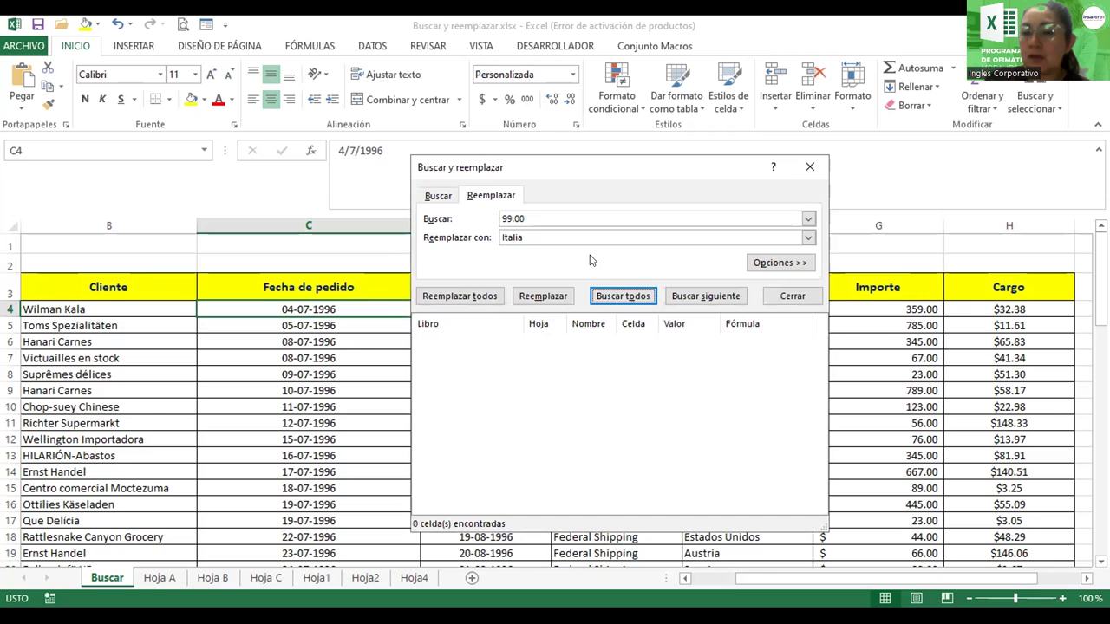
left_click(533, 219)
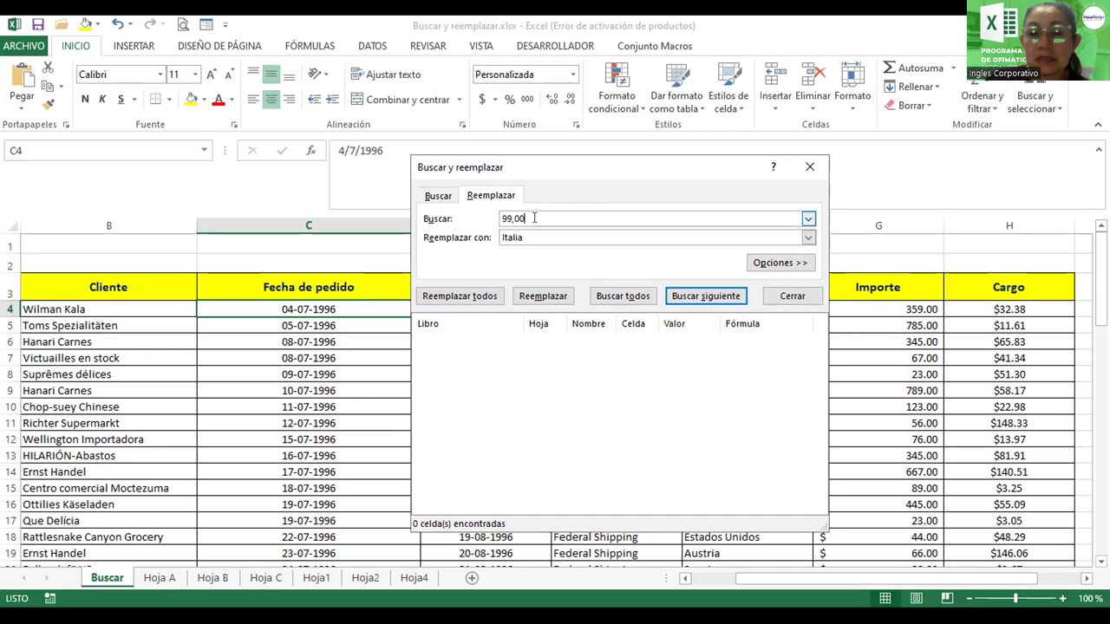
left_click(599, 299)
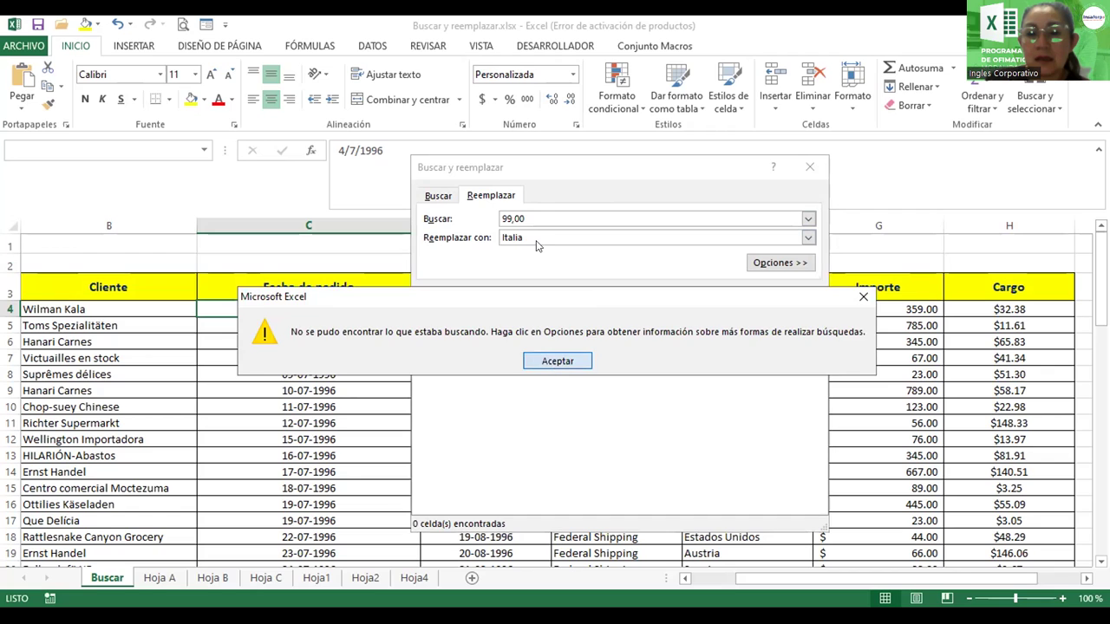
key("Return")
- Clear the Italia replacement, search '99.00' again on the Buscar tab, then scroll to about row 11
key("BackSpace")
key("BackSpace")
key("BackSpace")
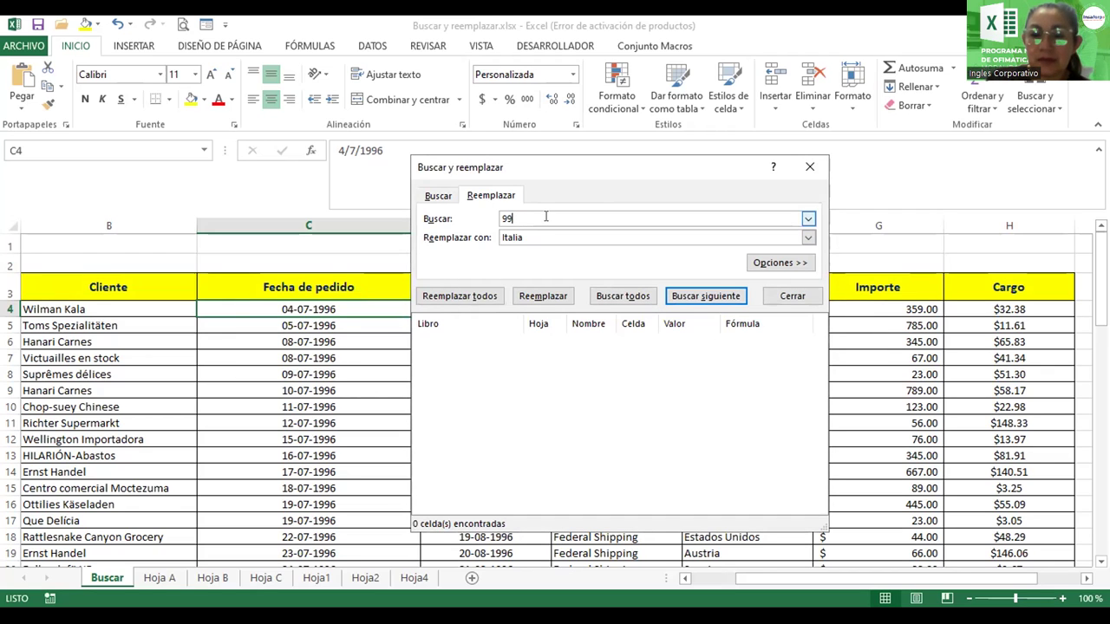
type(".")
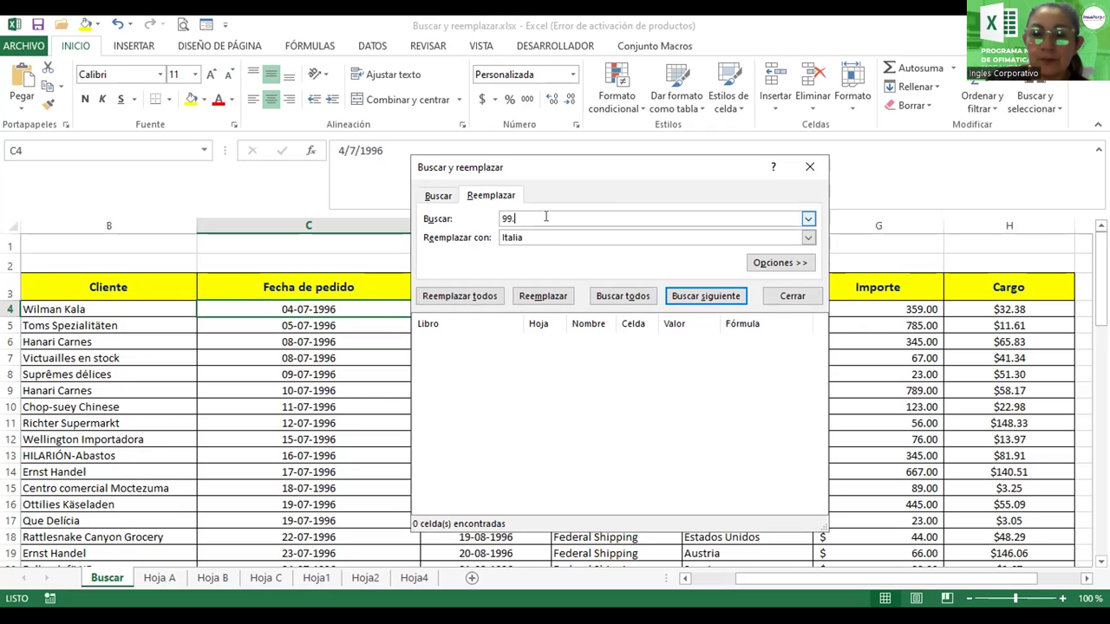
type("00")
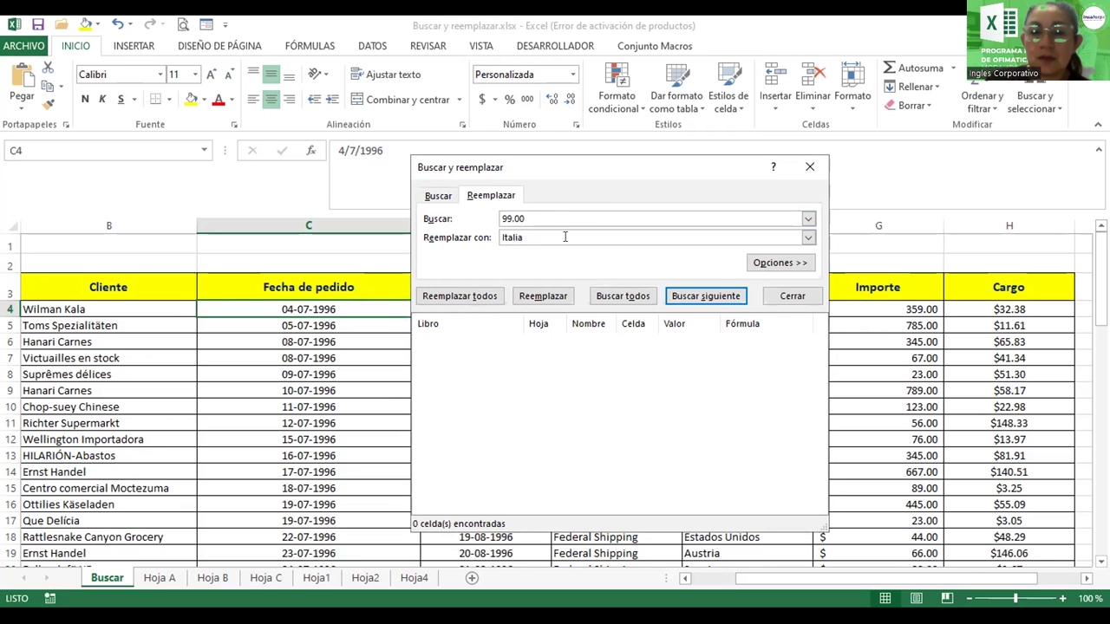
key("Tab")
key("BackSpace")
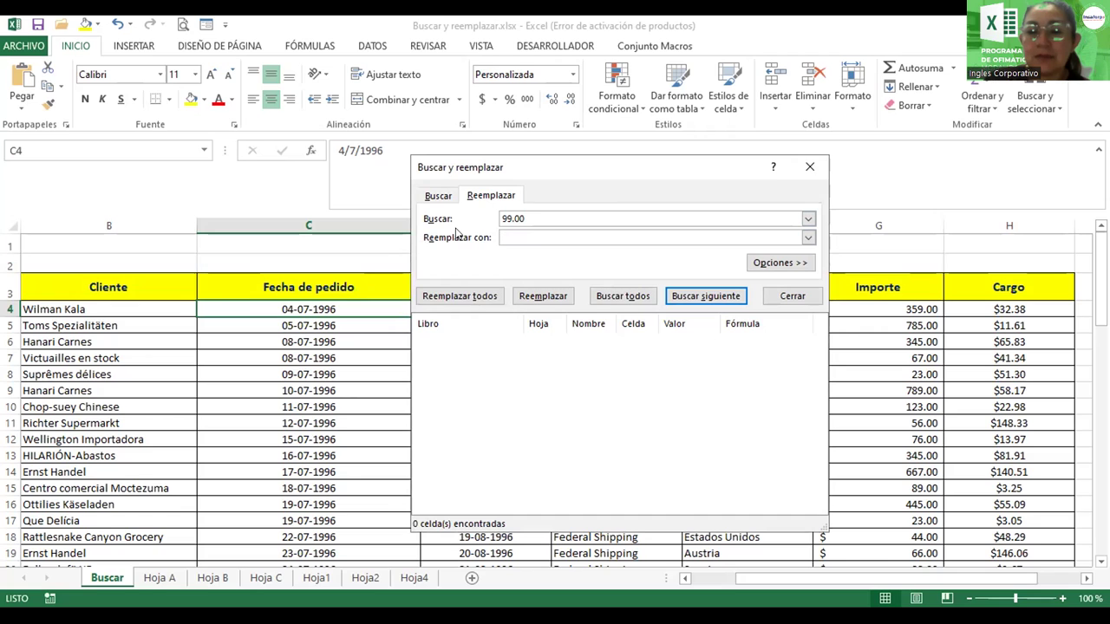
left_click(440, 196)
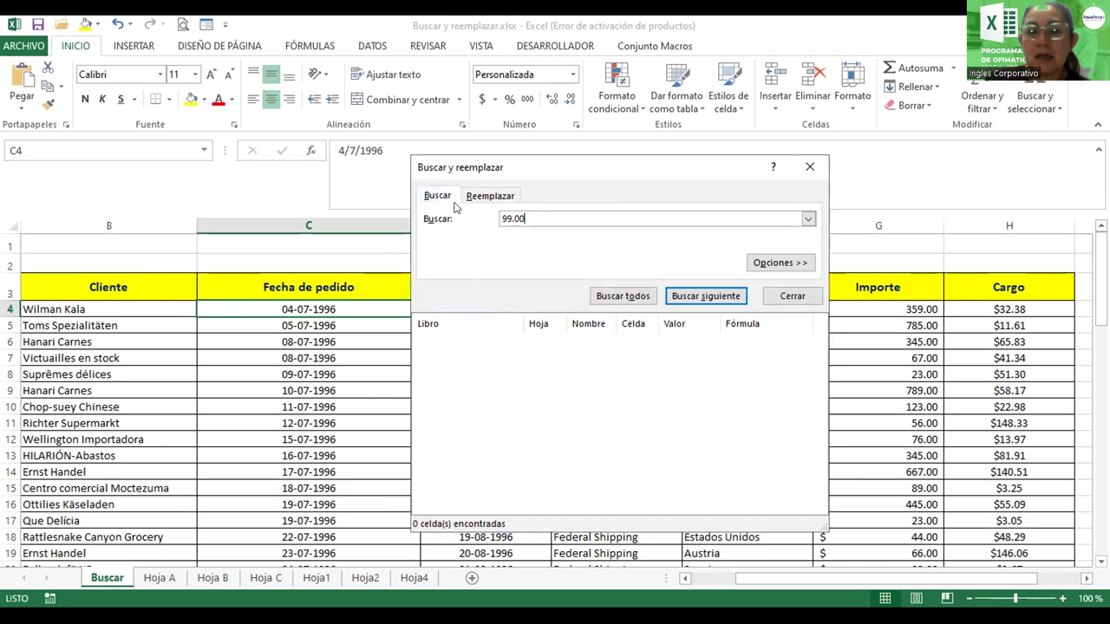
left_click(617, 298)
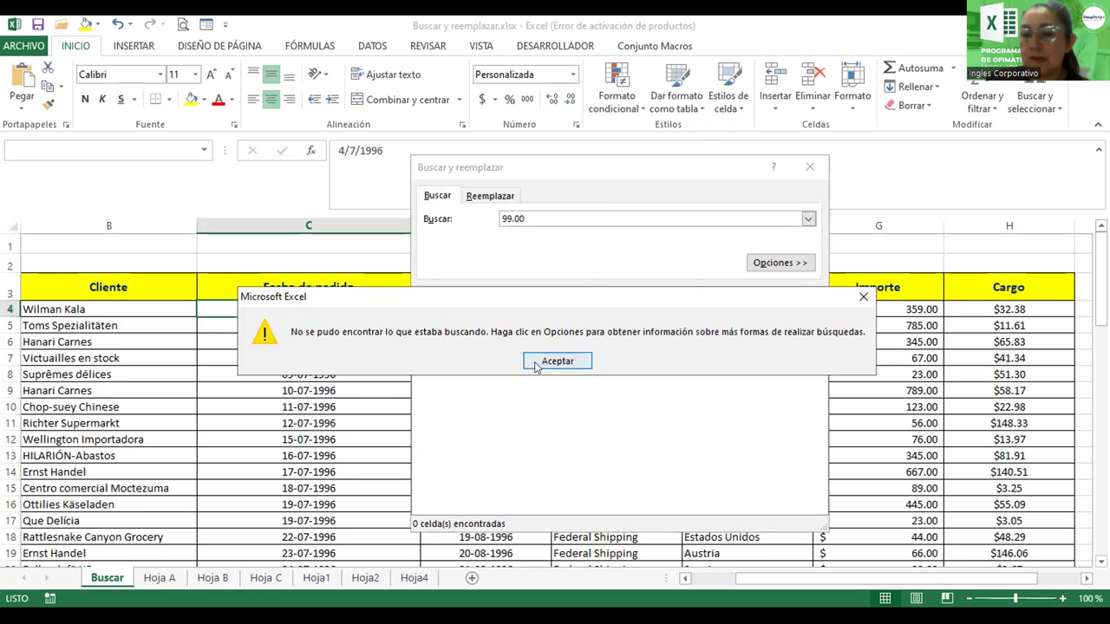
left_click(549, 362)
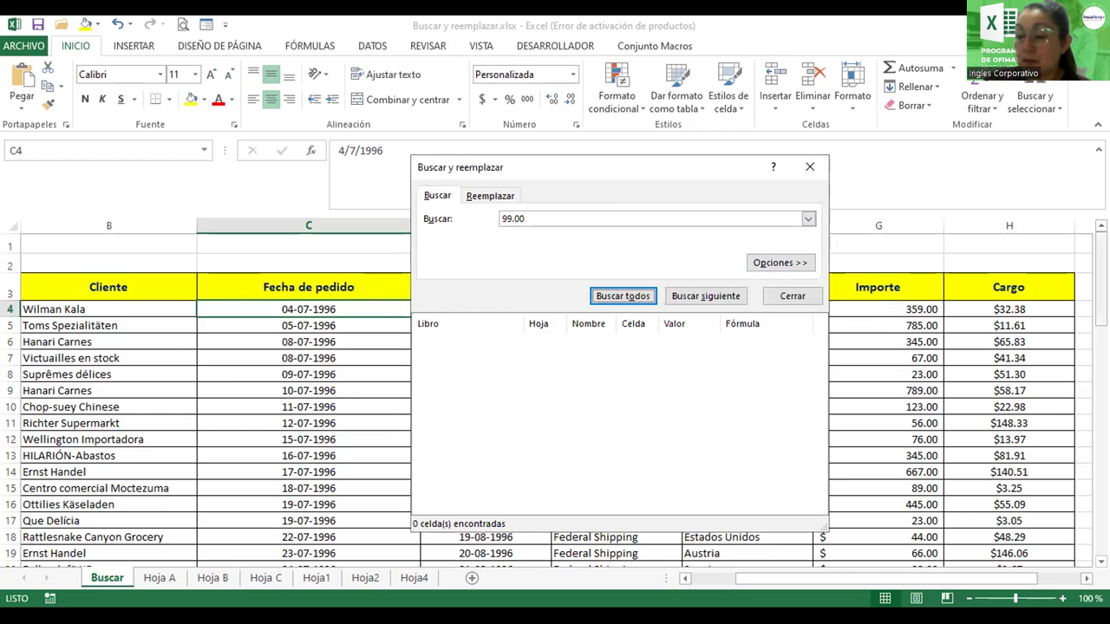
left_click_drag(1101, 277, 1101, 309)
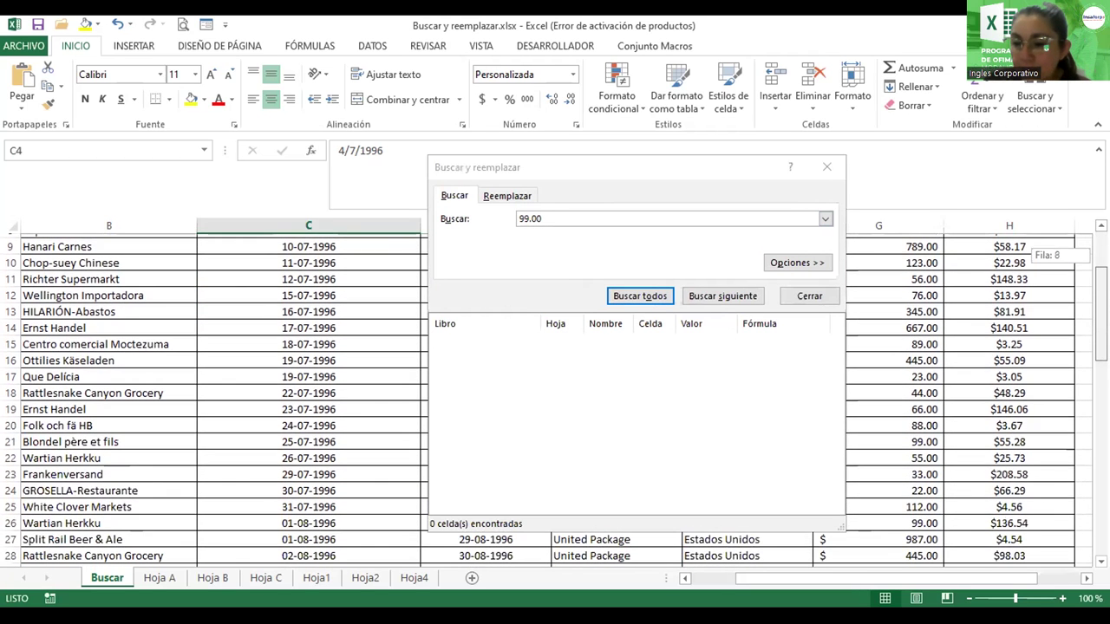
left_click_drag(1100, 309, 1101, 316)
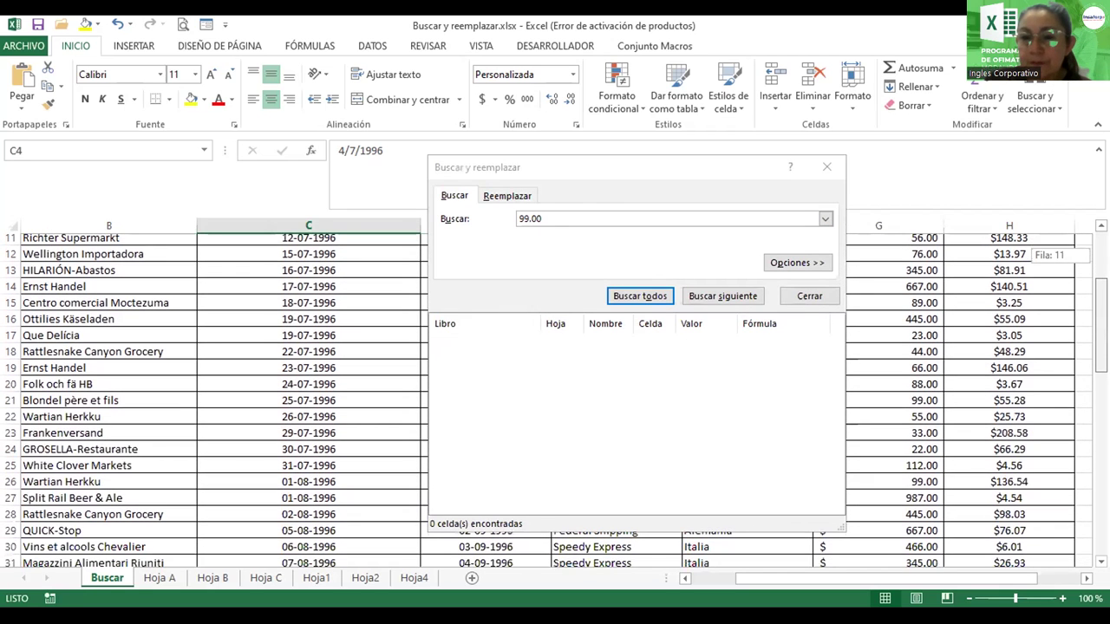
- Search for 99 without decimals, limited to cells in Número format; no cells are found
left_click(797, 263)
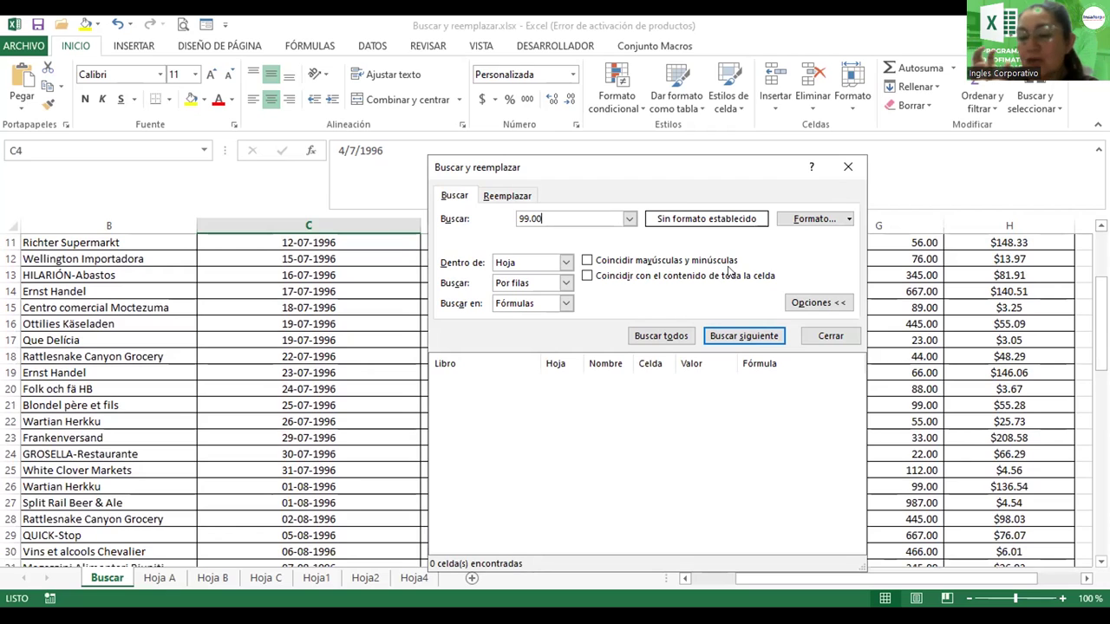
key("BackSpace")
key("BackSpace")
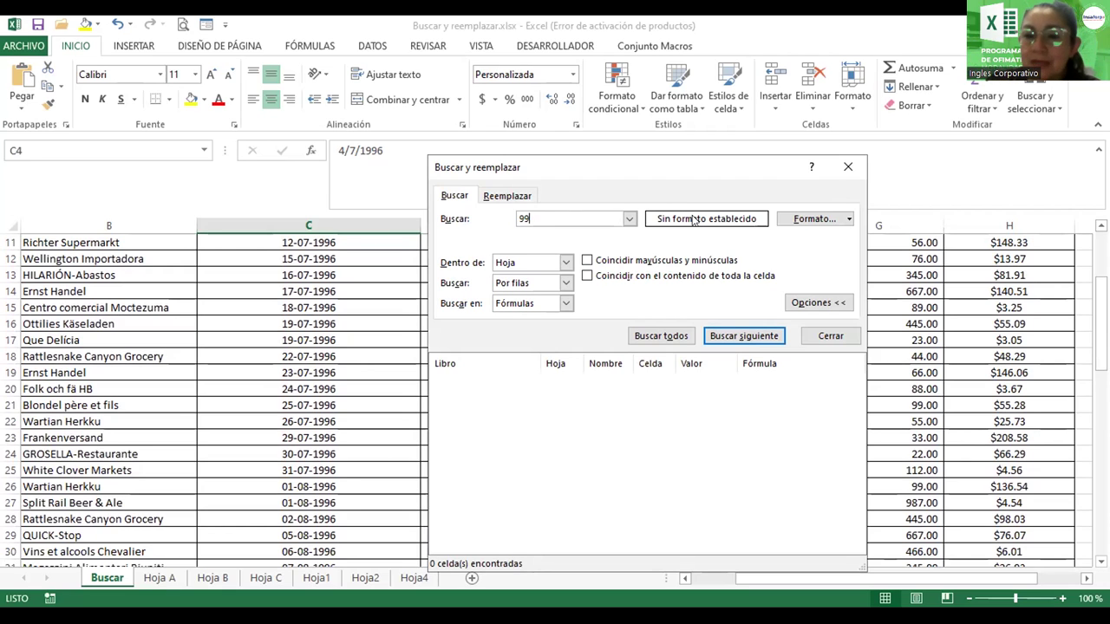
left_click(810, 219)
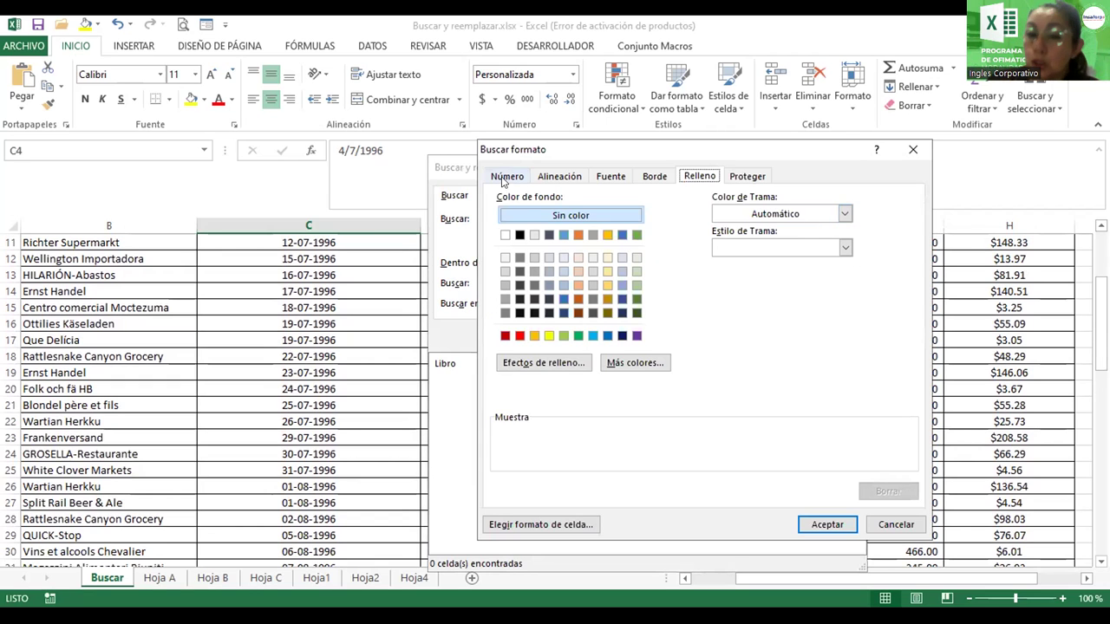
left_click(506, 177)
left_click(508, 222)
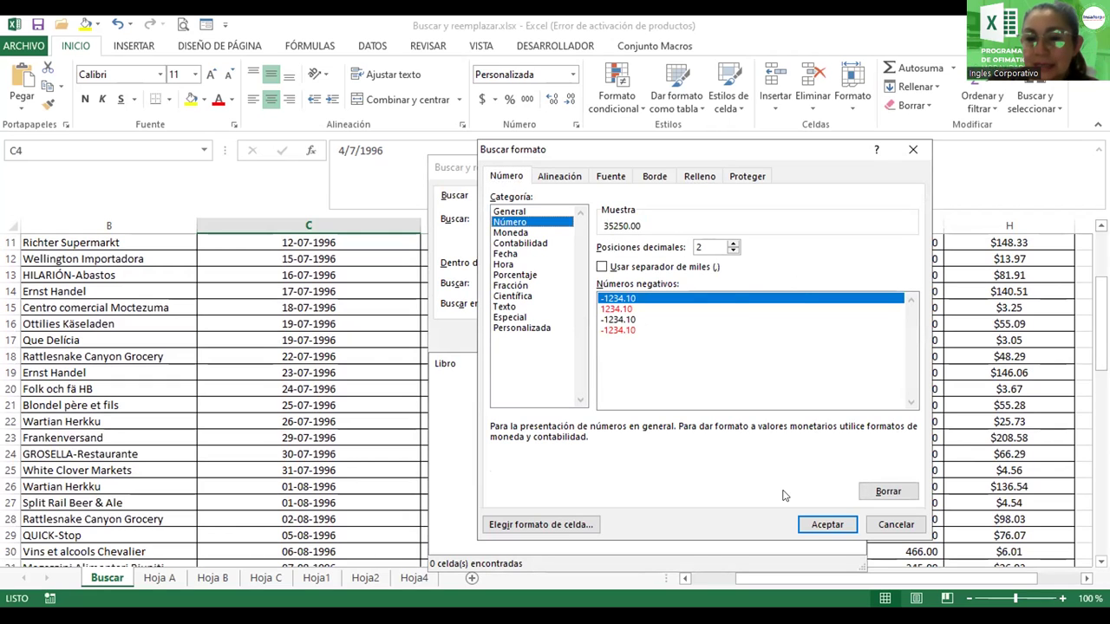
left_click(813, 531)
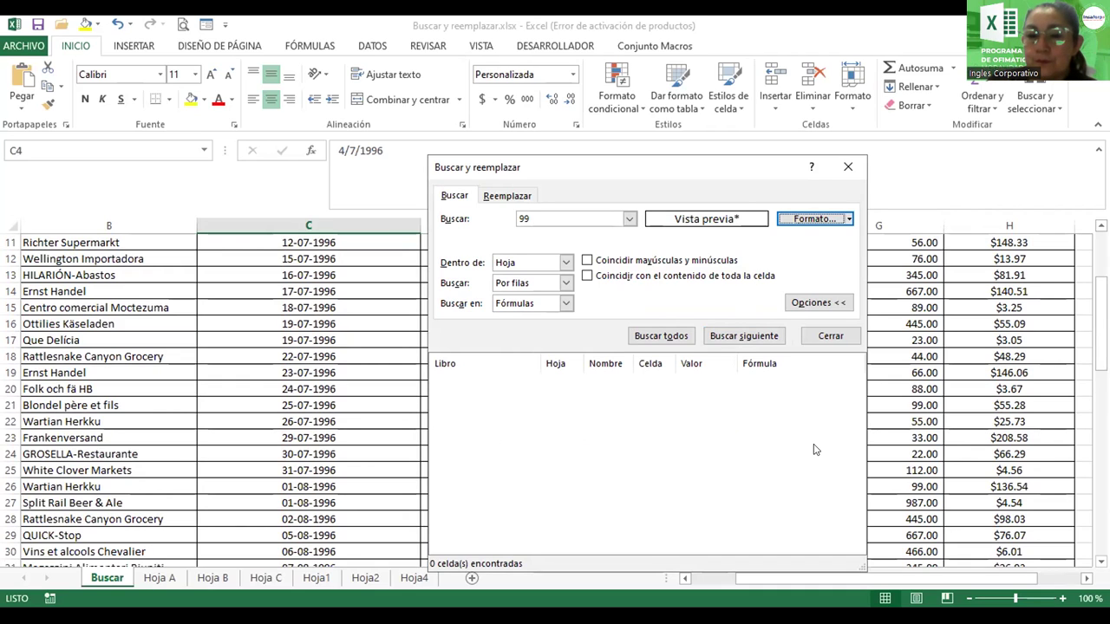
left_click(669, 339)
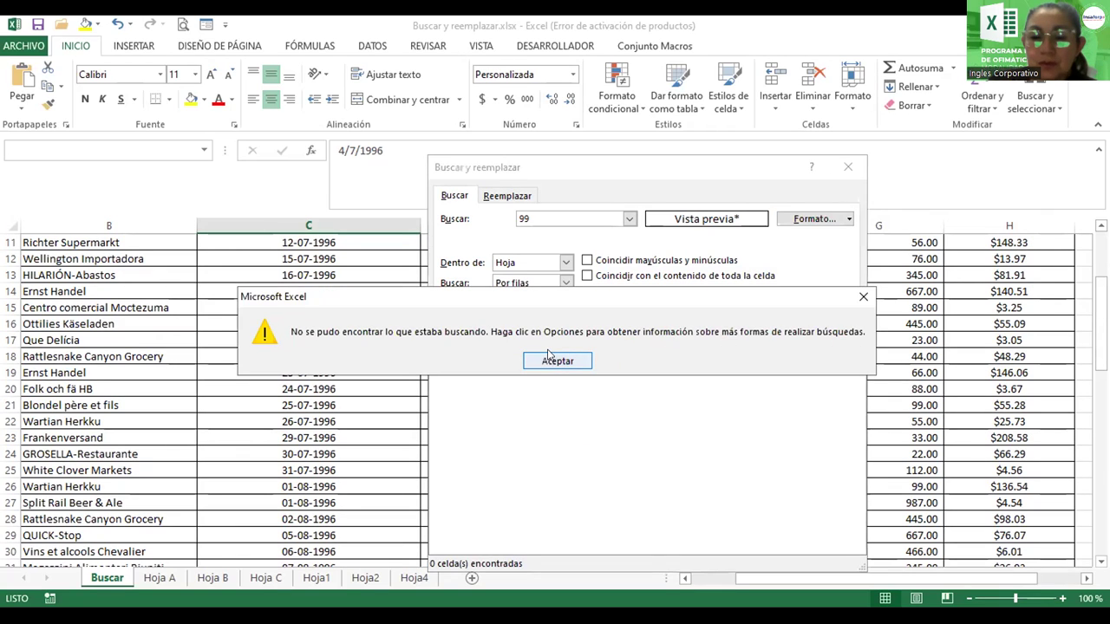
key("Return")
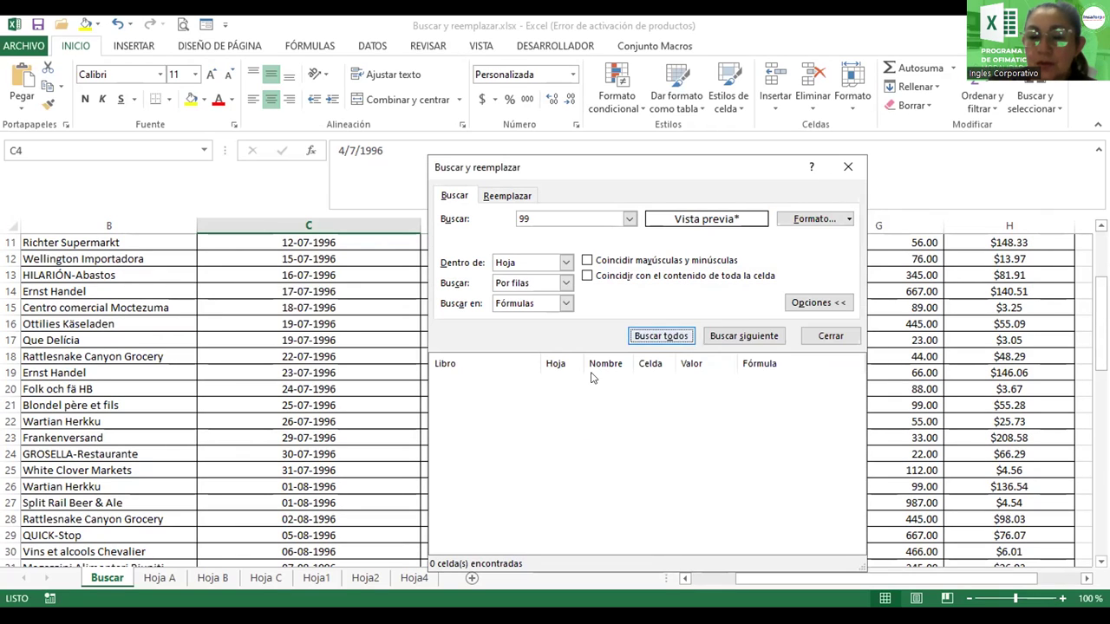
- Turn on whole-cell matching and search for 99 again; still 0 cells found
left_click(586, 260)
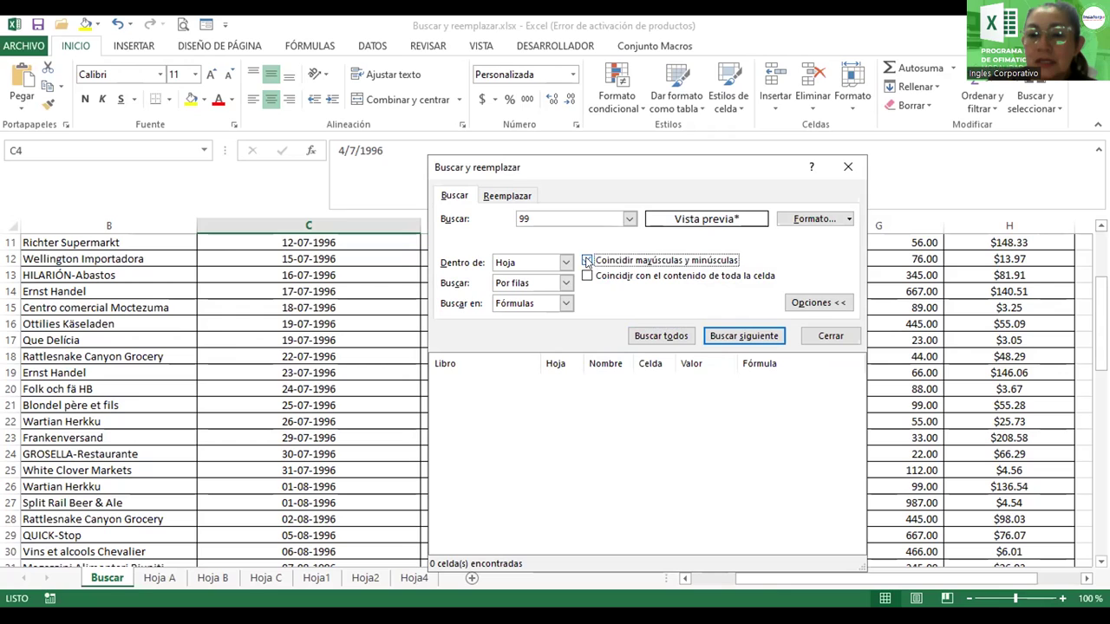
left_click(586, 261)
left_click(587, 276)
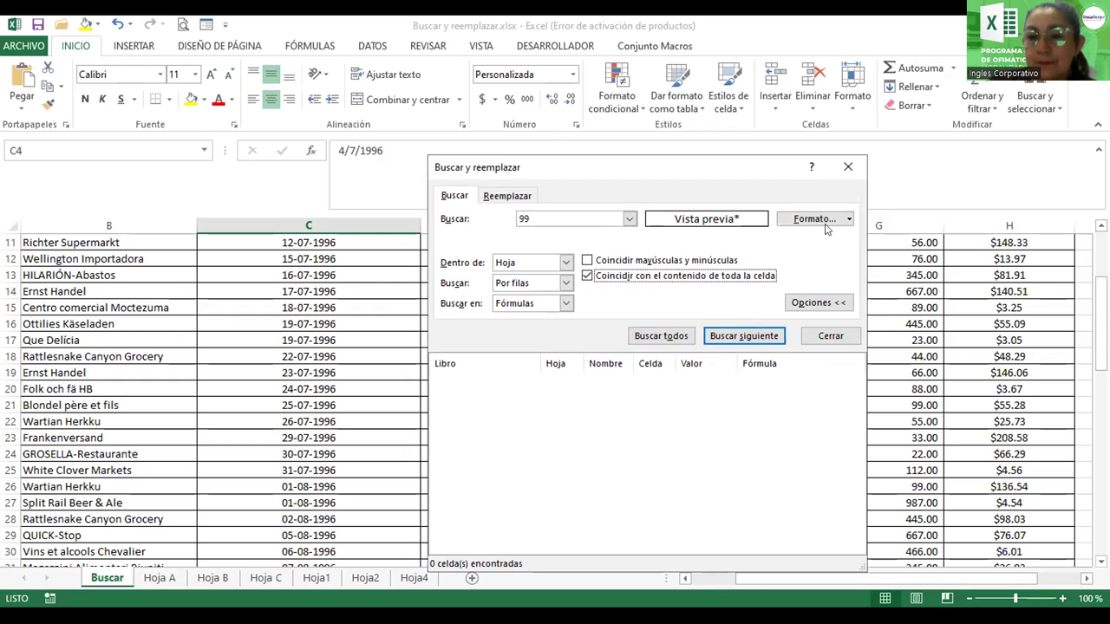
left_click(679, 337)
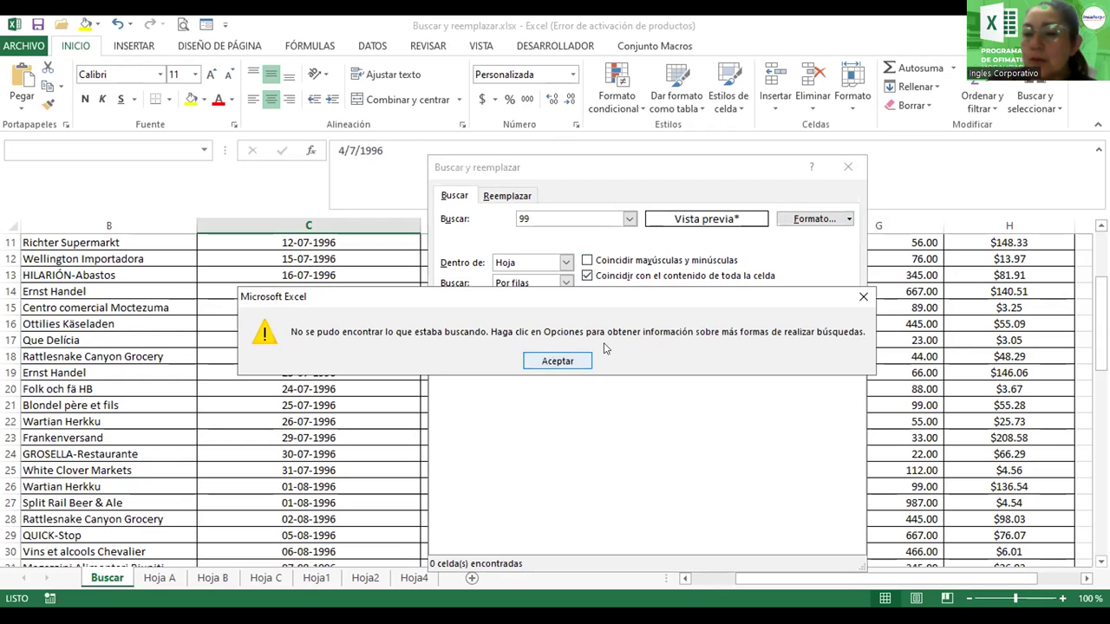
key("Return")
left_click(822, 301)
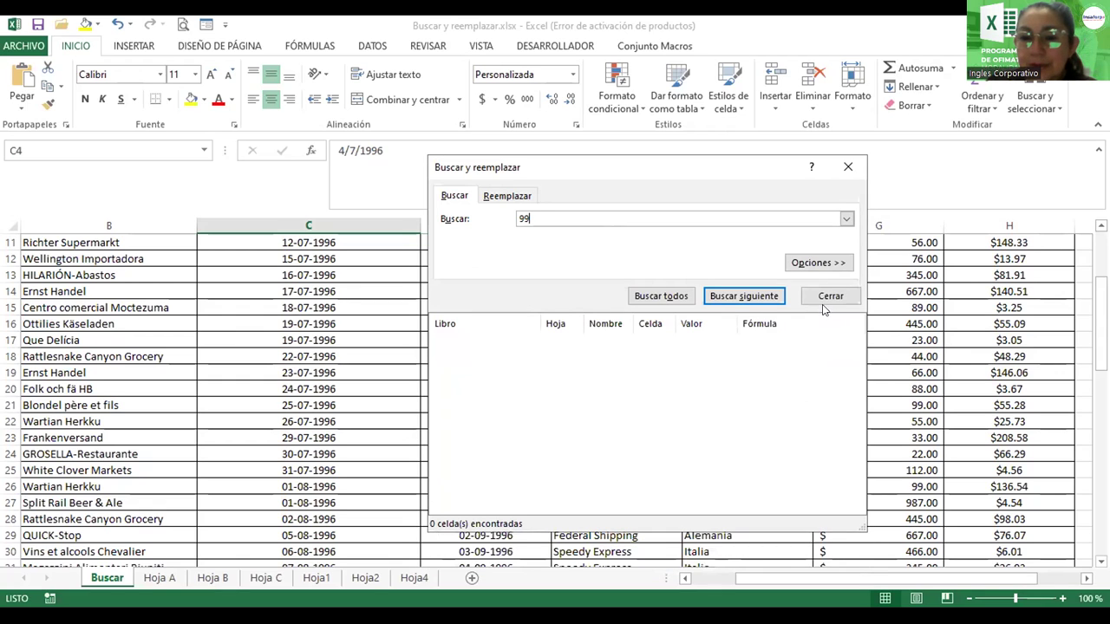
left_click(659, 296)
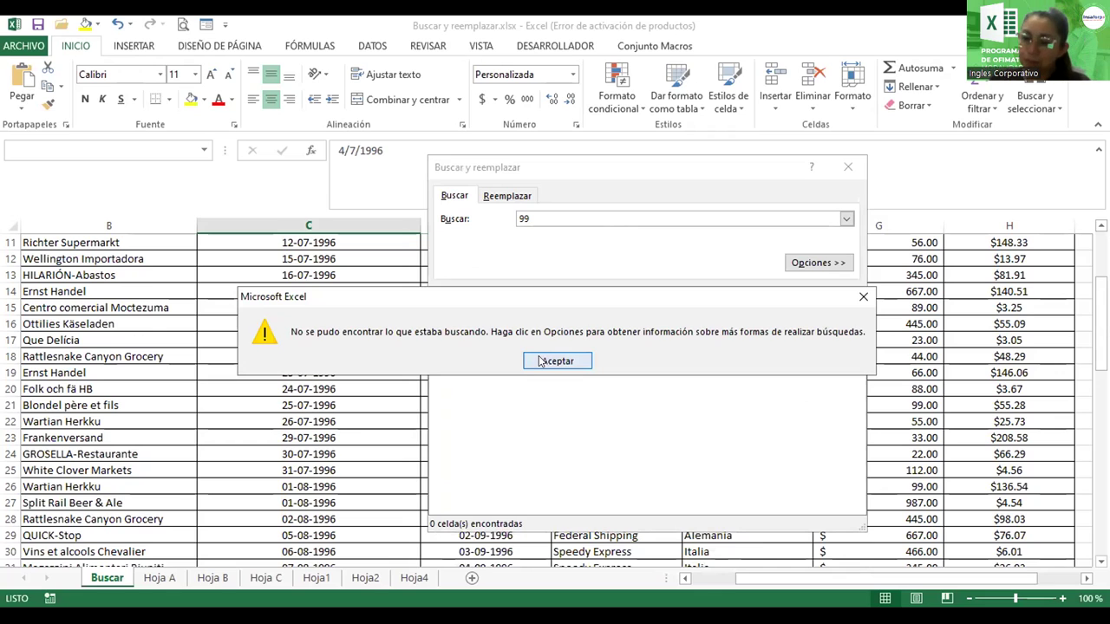
left_click(557, 361)
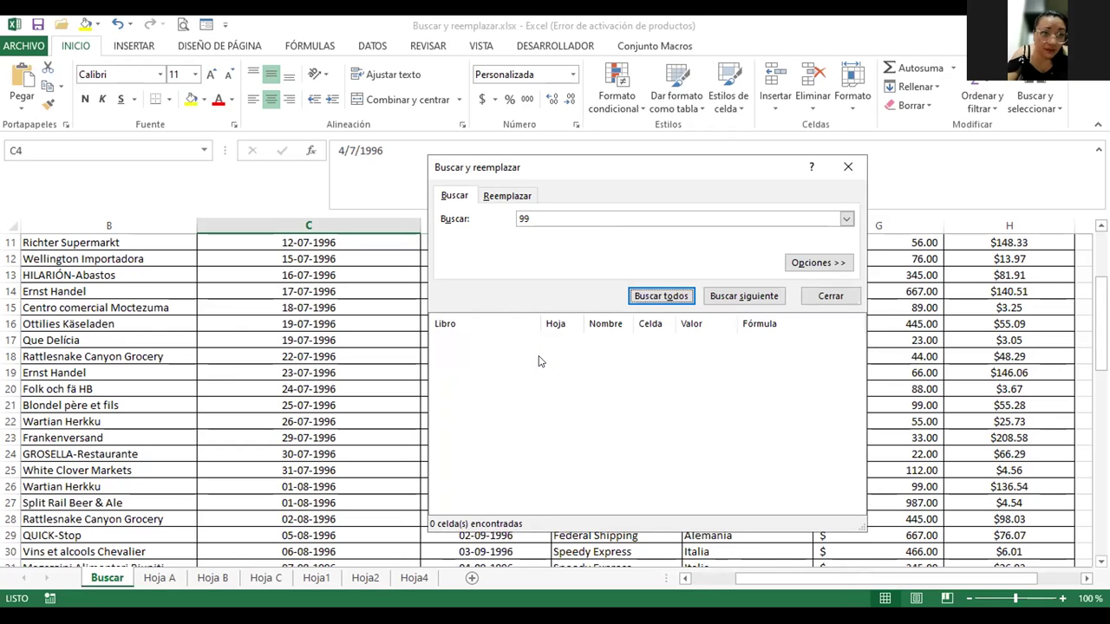
- Try Contabilidad as the search format category, then shift the Find window left
left_click(810, 263)
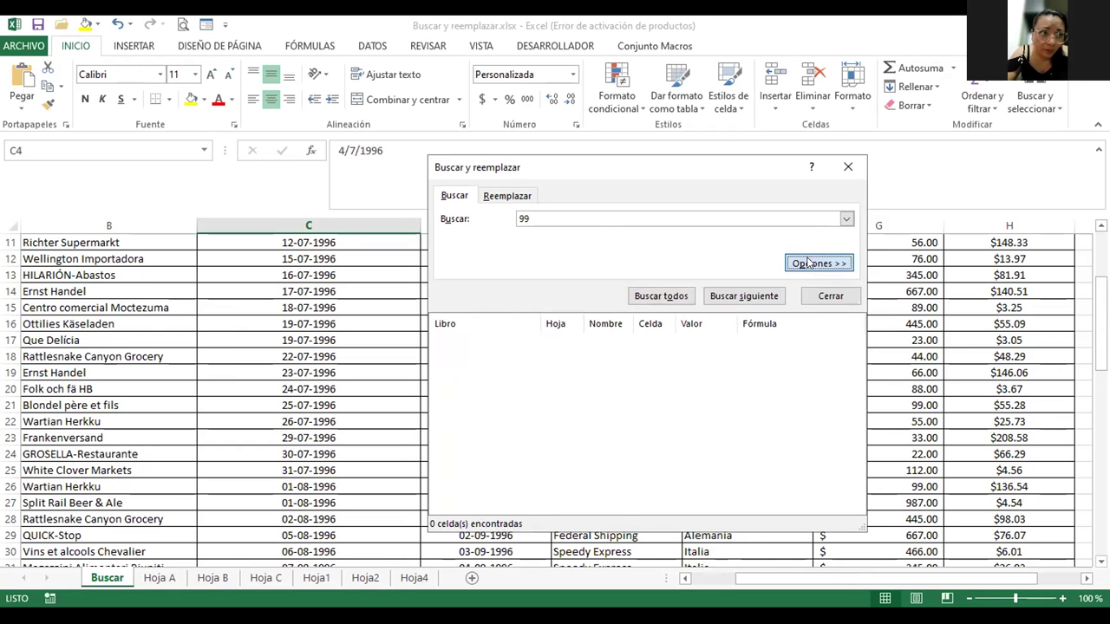
left_click(790, 217)
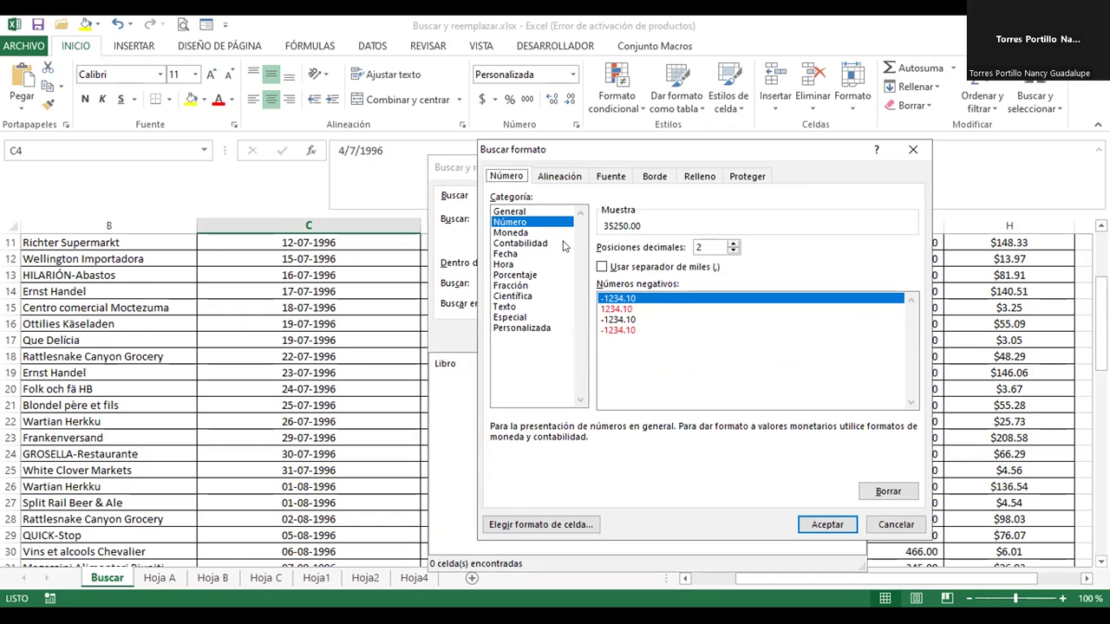
left_click(518, 243)
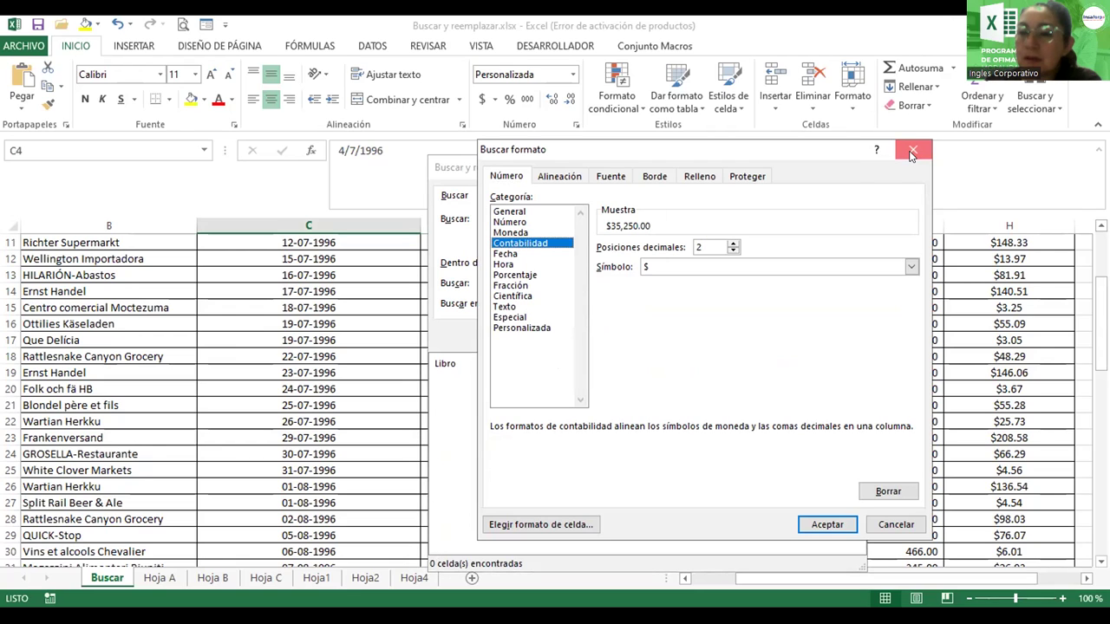
key("Return")
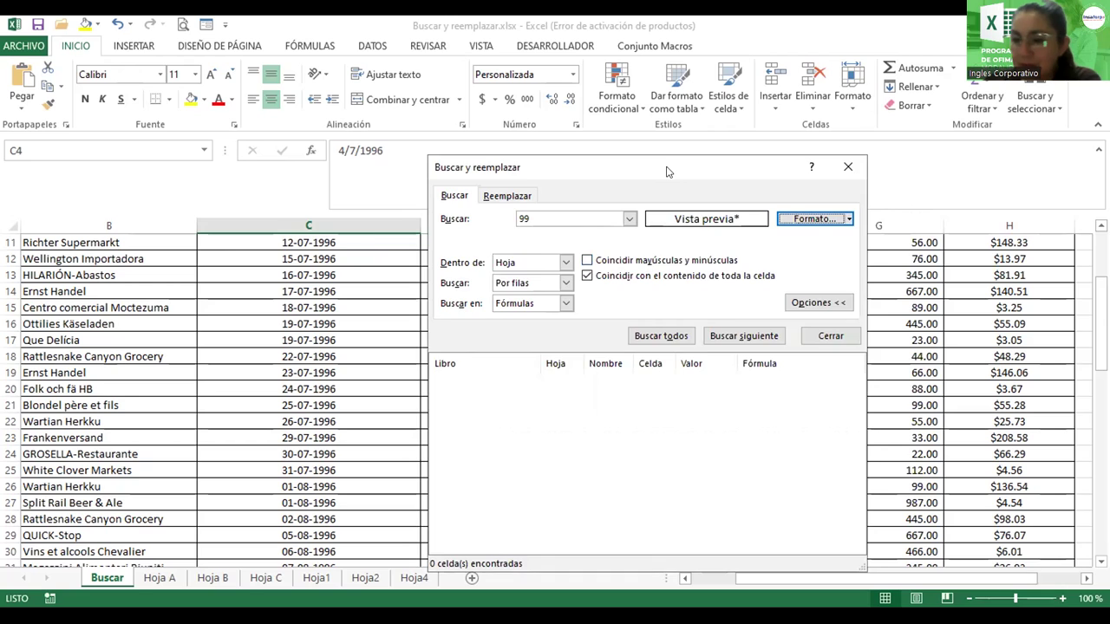
left_click_drag(667, 171, 628, 171)
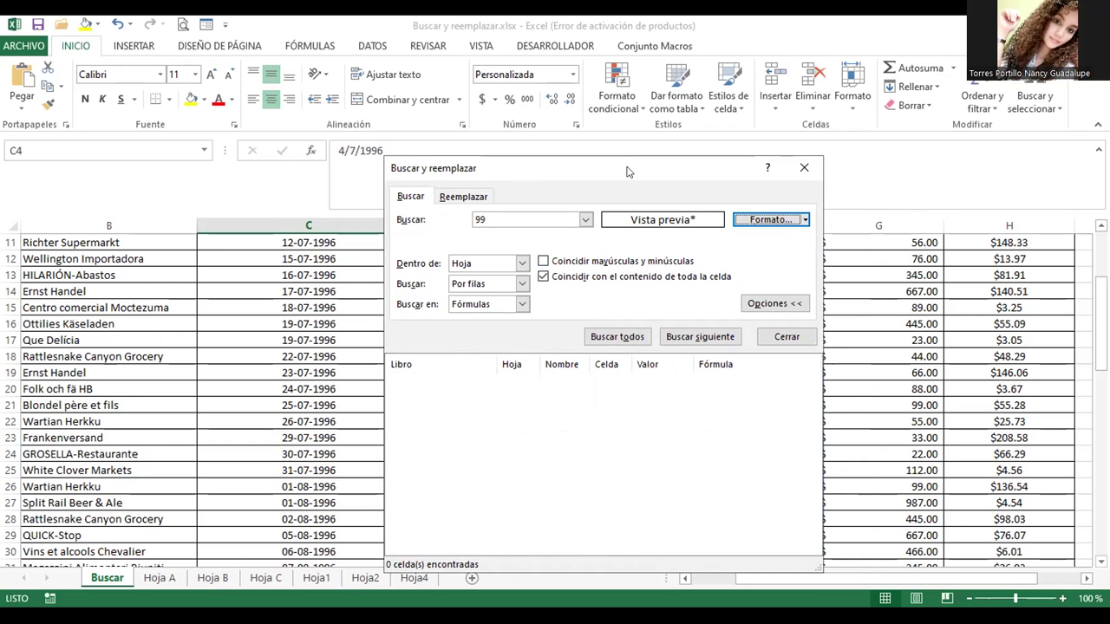
- Search 99 within Hoja, by columns, looking in values; nothing is found
left_click(521, 265)
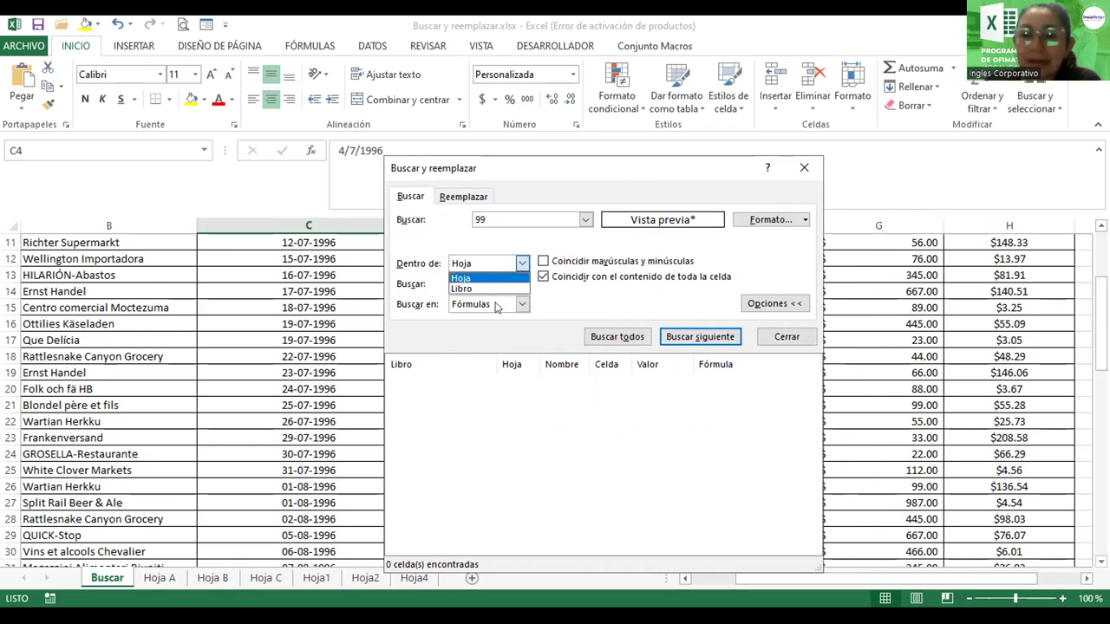
left_click(497, 307)
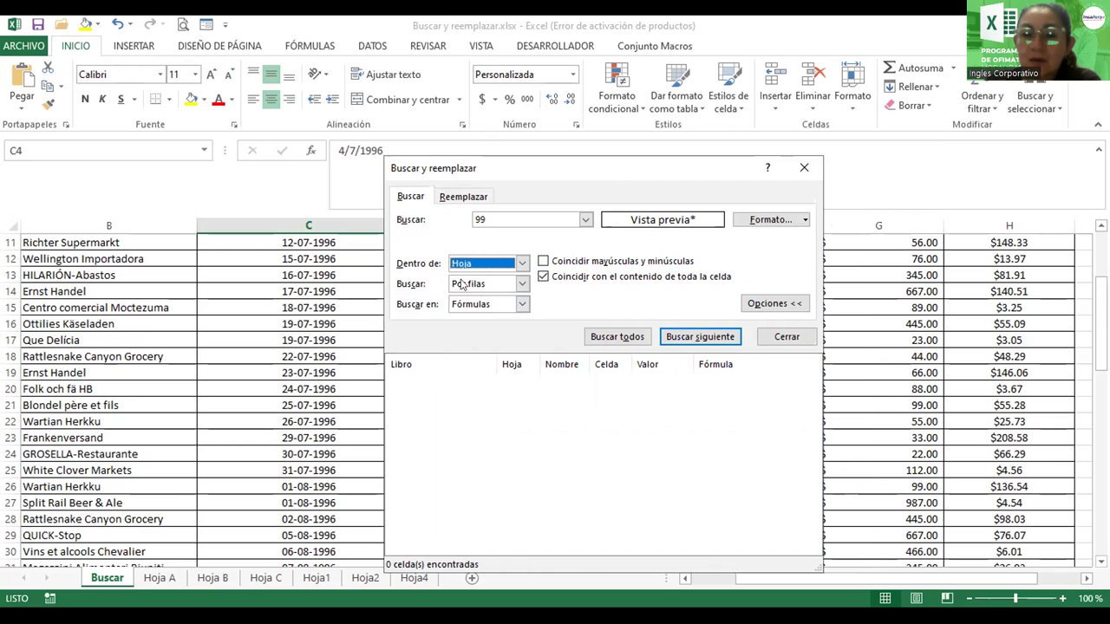
left_click(522, 285)
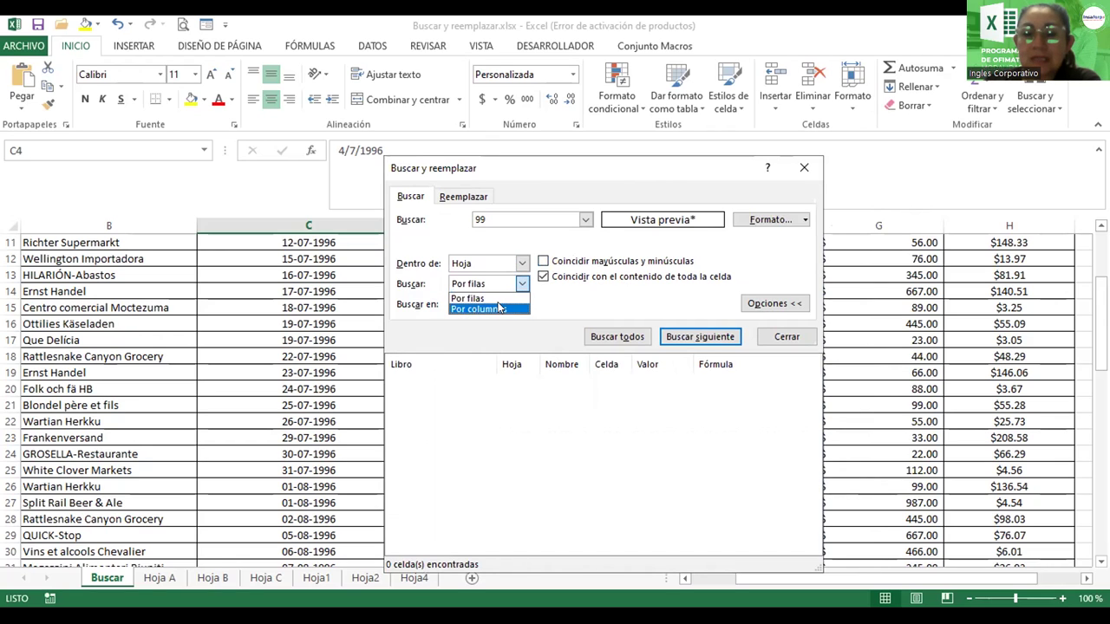
left_click(499, 308)
left_click(519, 308)
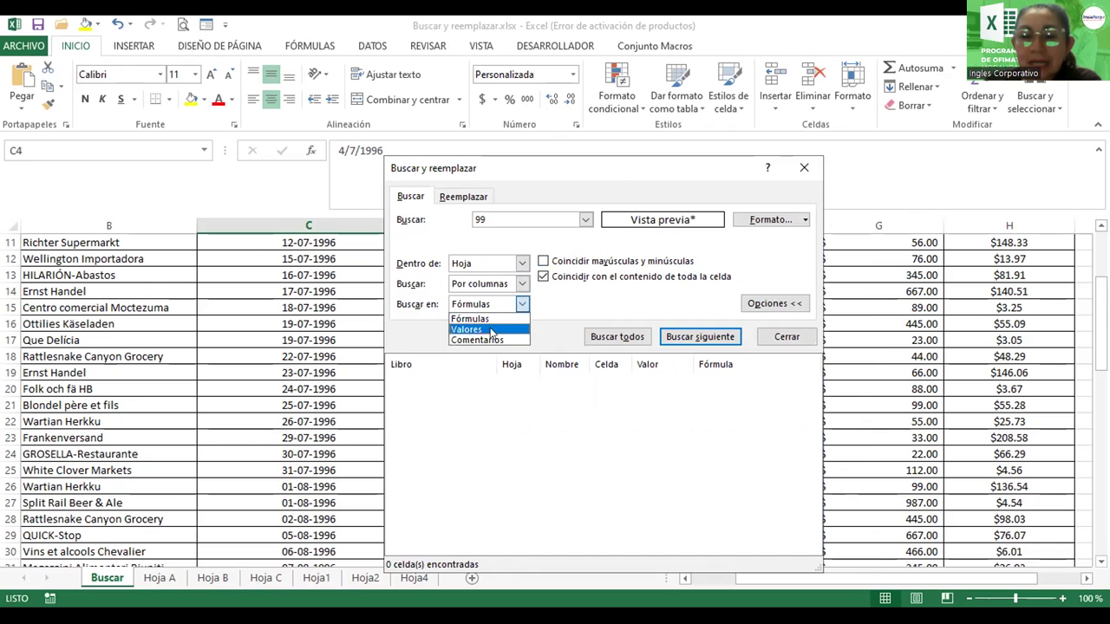
left_click(483, 326)
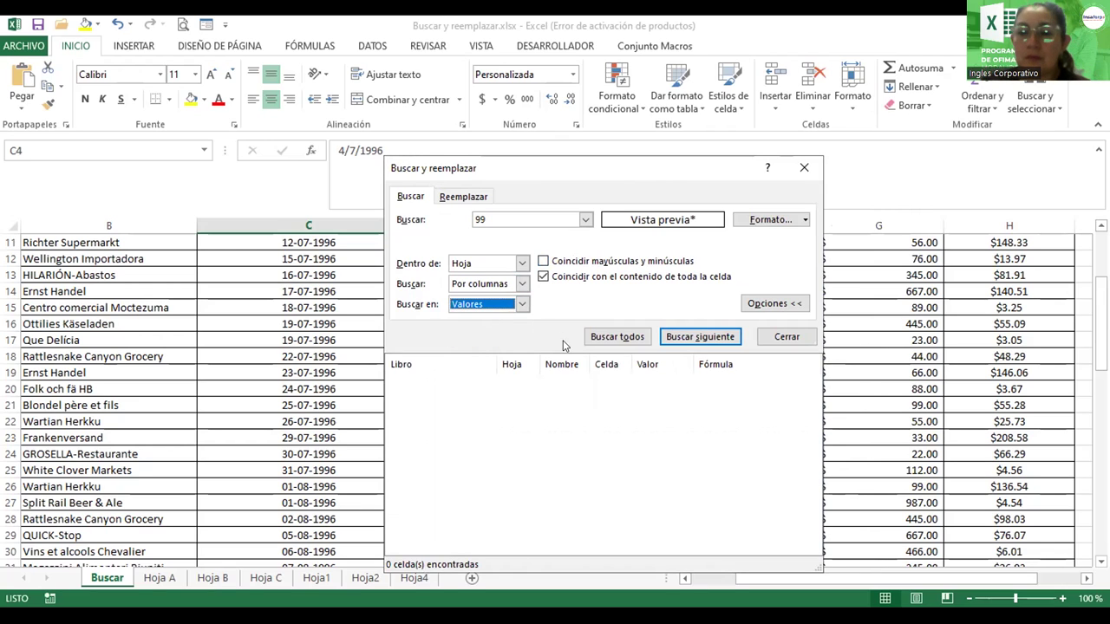
left_click(604, 334)
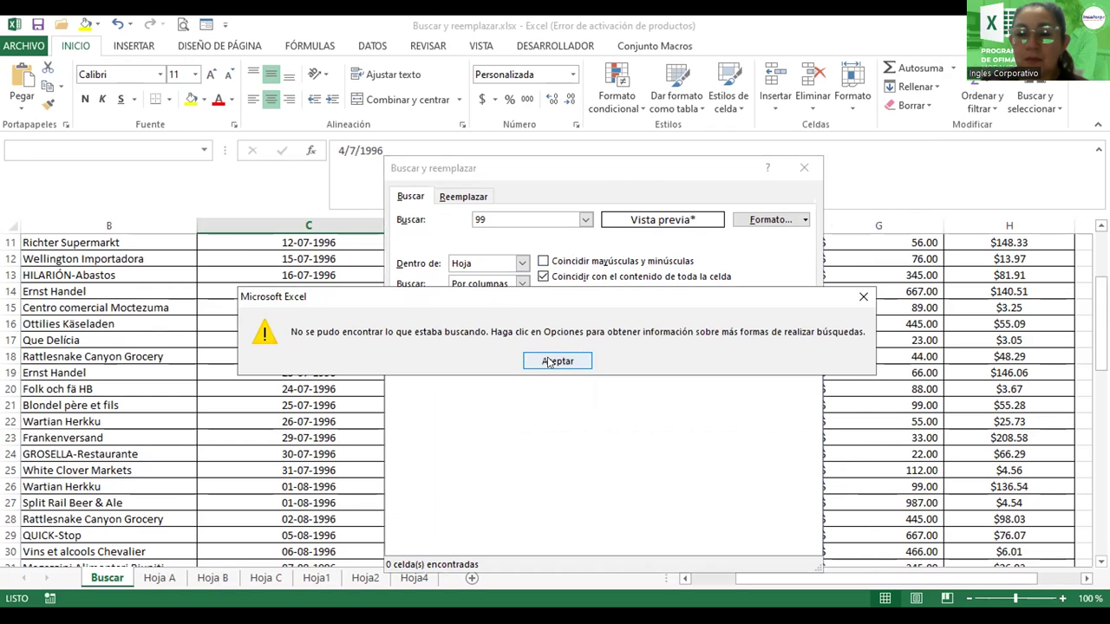
left_click(548, 362)
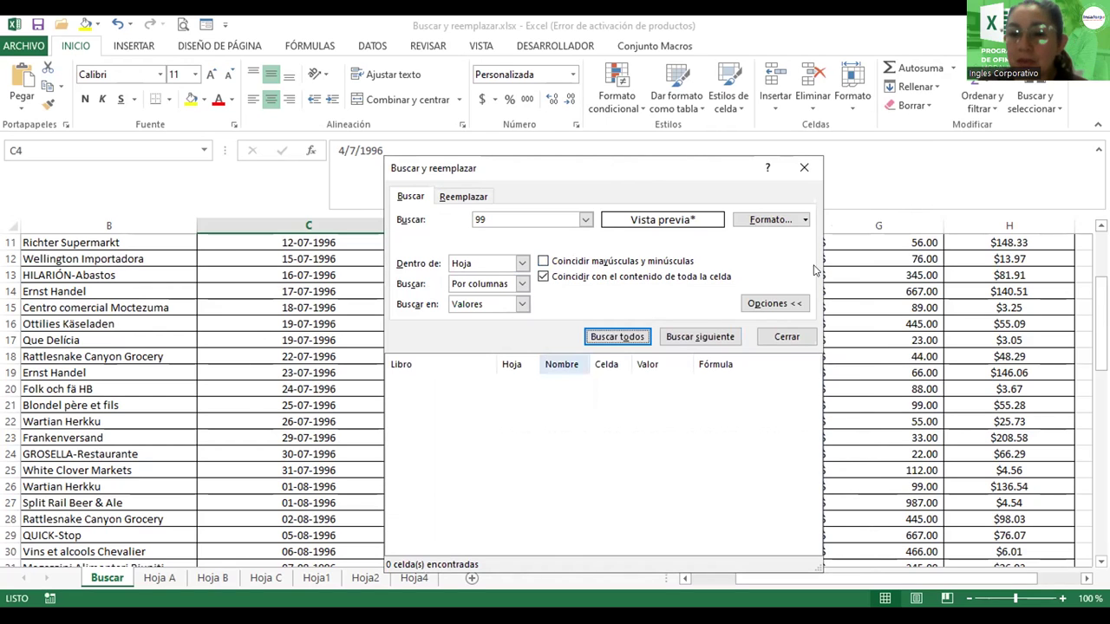
- Retry the 99 search with basic options, then with whole-cell matching off; still 0 cells
left_click(753, 303)
left_click(753, 303)
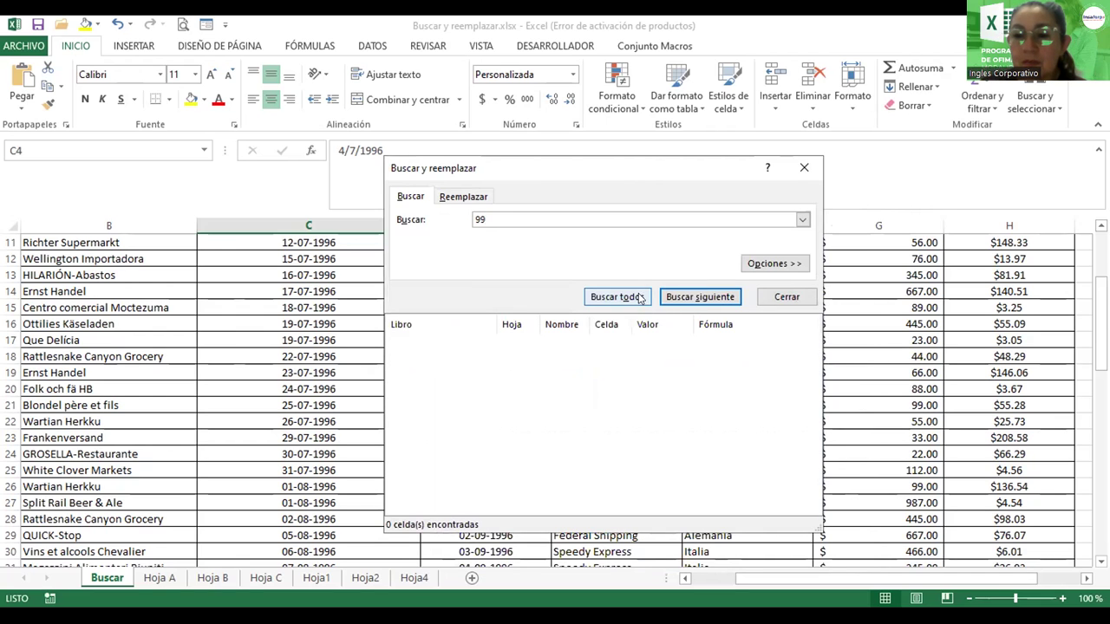
left_click(667, 299)
left_click(668, 298)
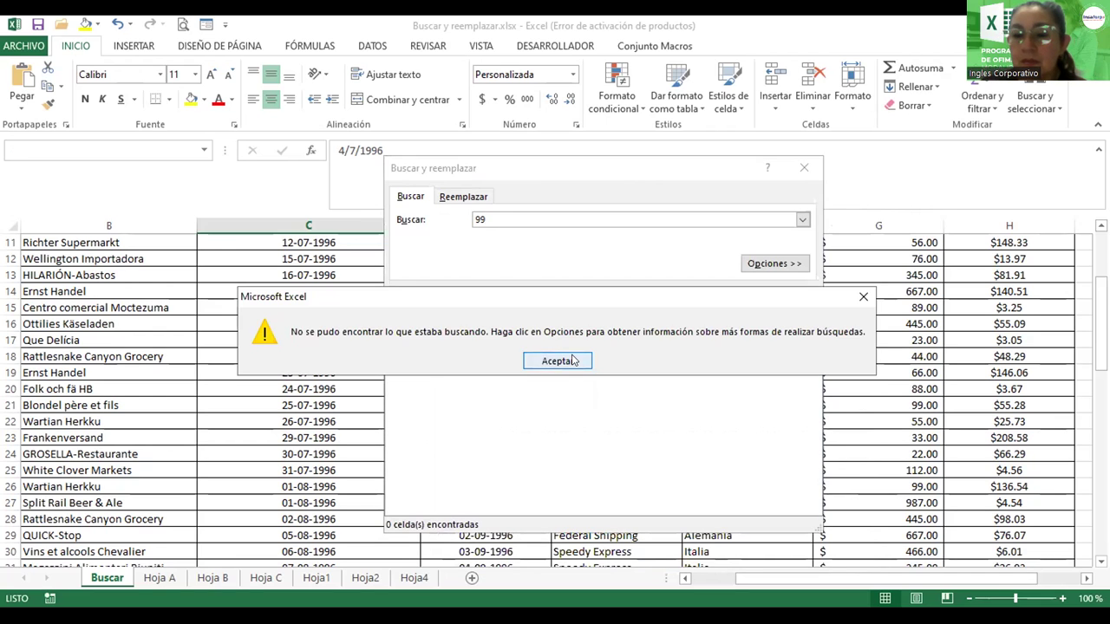
left_click(578, 359)
left_click(615, 300)
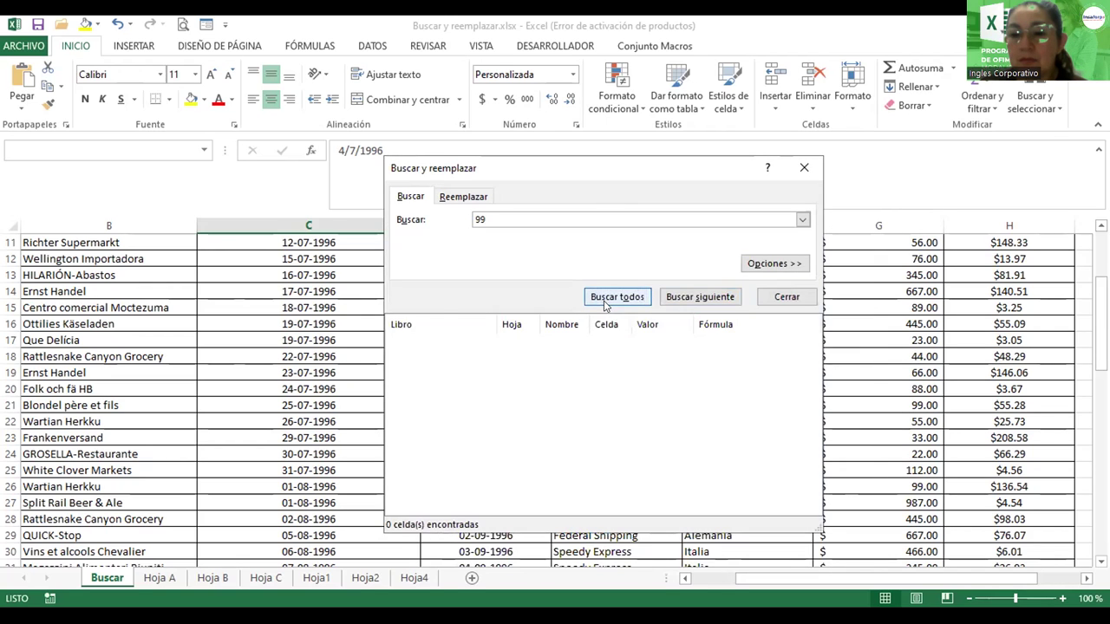
left_click(537, 361)
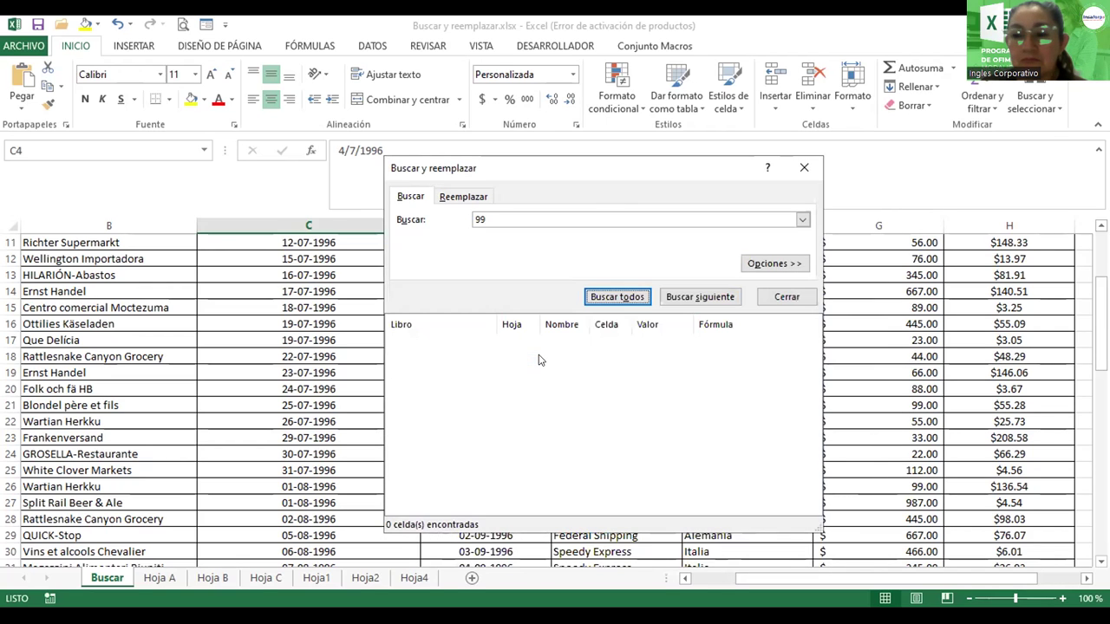
left_click(775, 263)
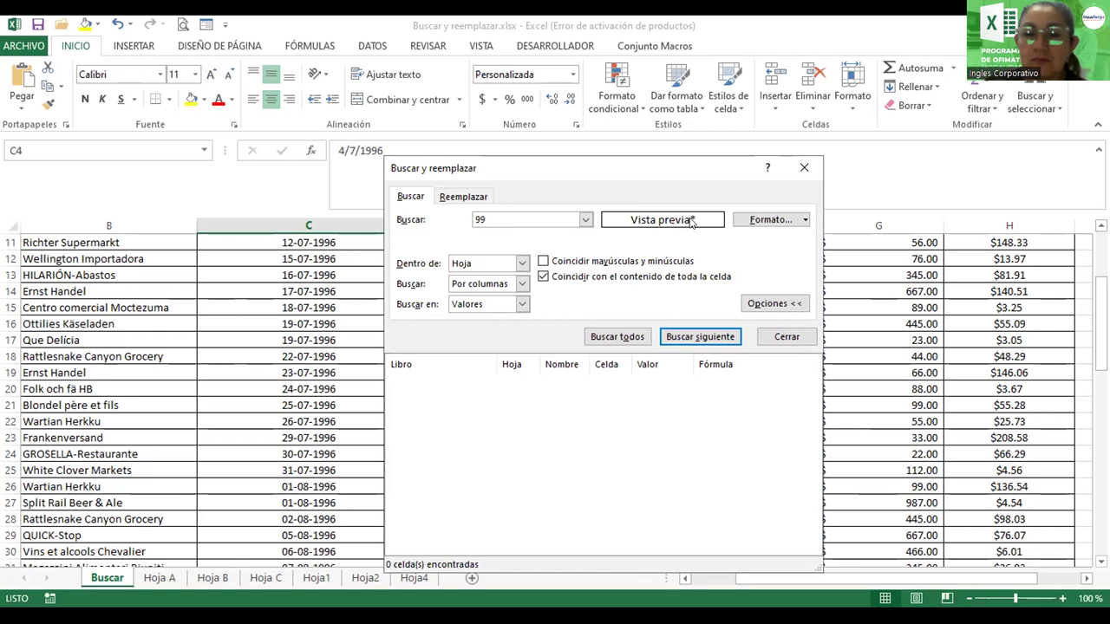
left_click(542, 278)
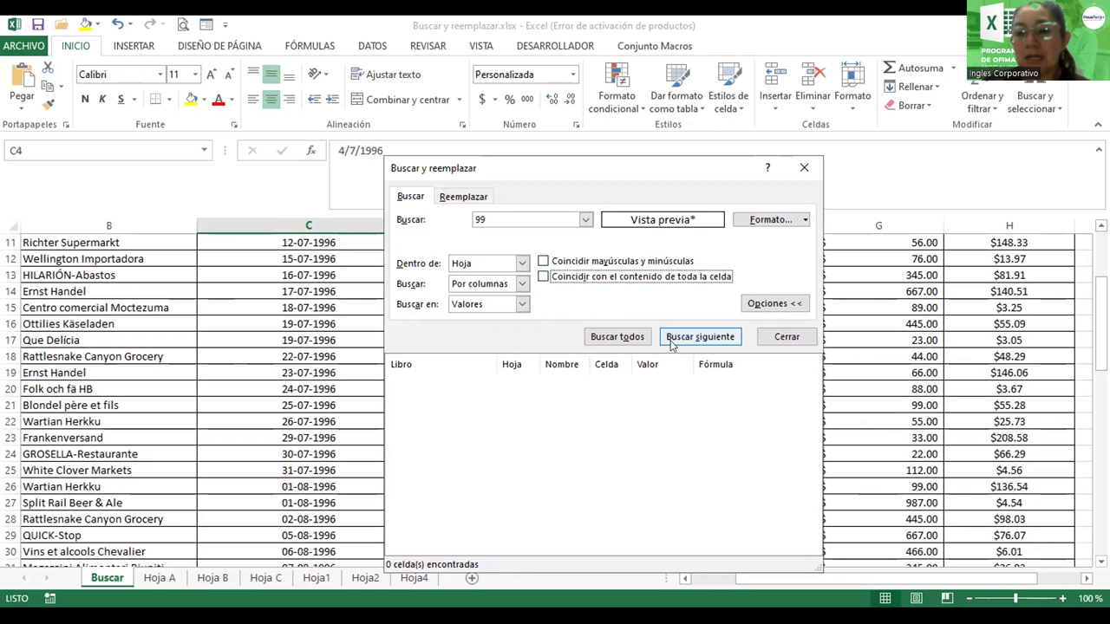
left_click(630, 338)
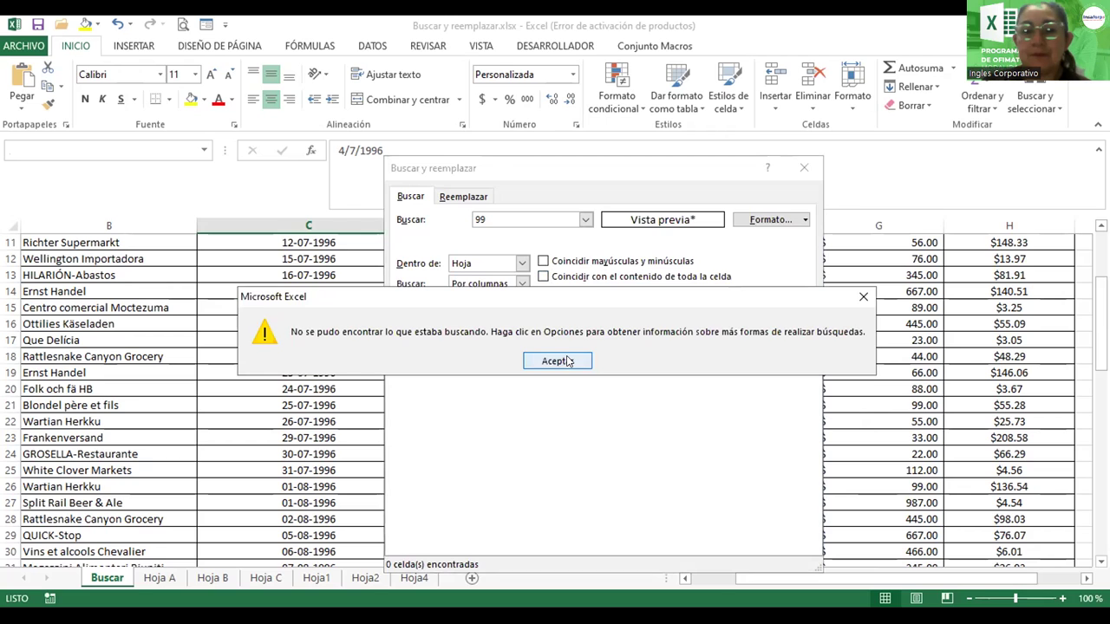
key("Return")
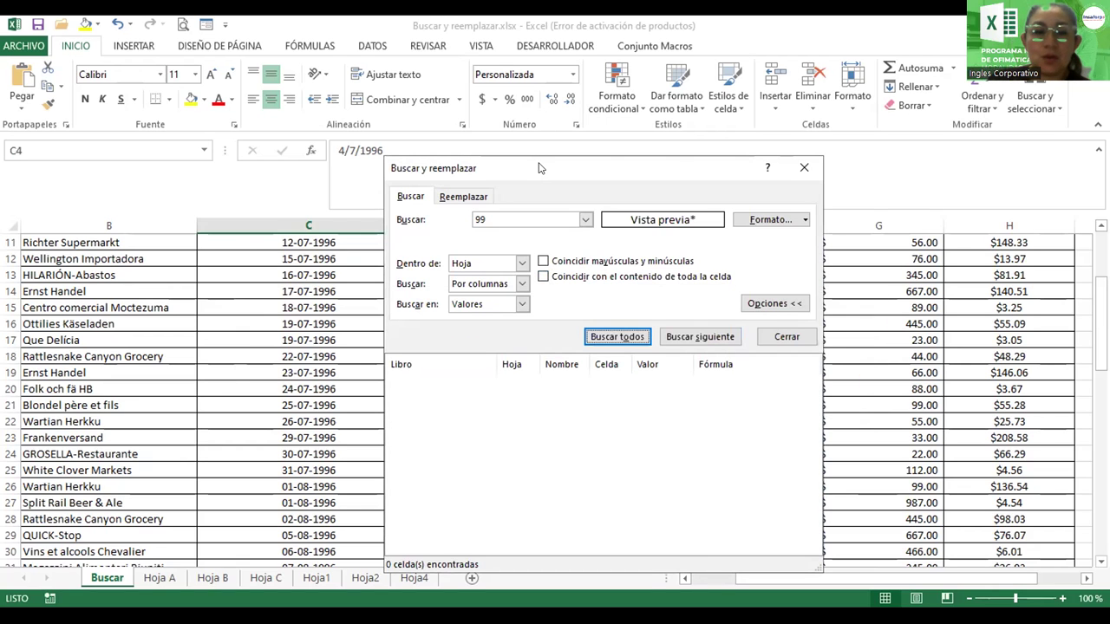
- Replace the search term with Handel and search the sheet's values; no matches
left_click_drag(537, 167, 729, 180)
double_click(676, 232)
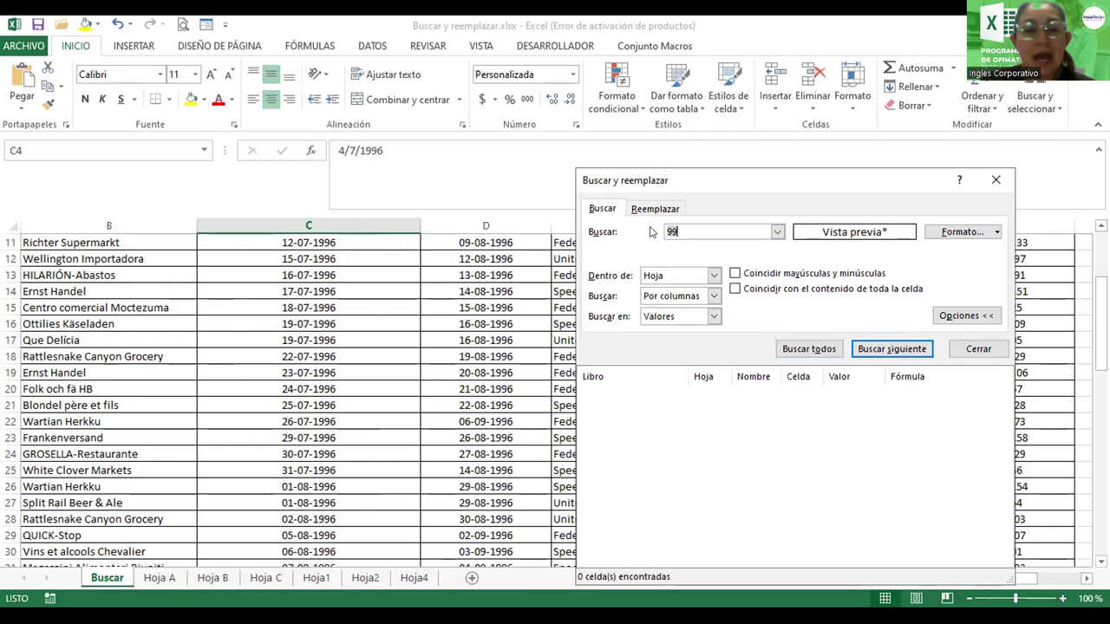
key("BackSpace")
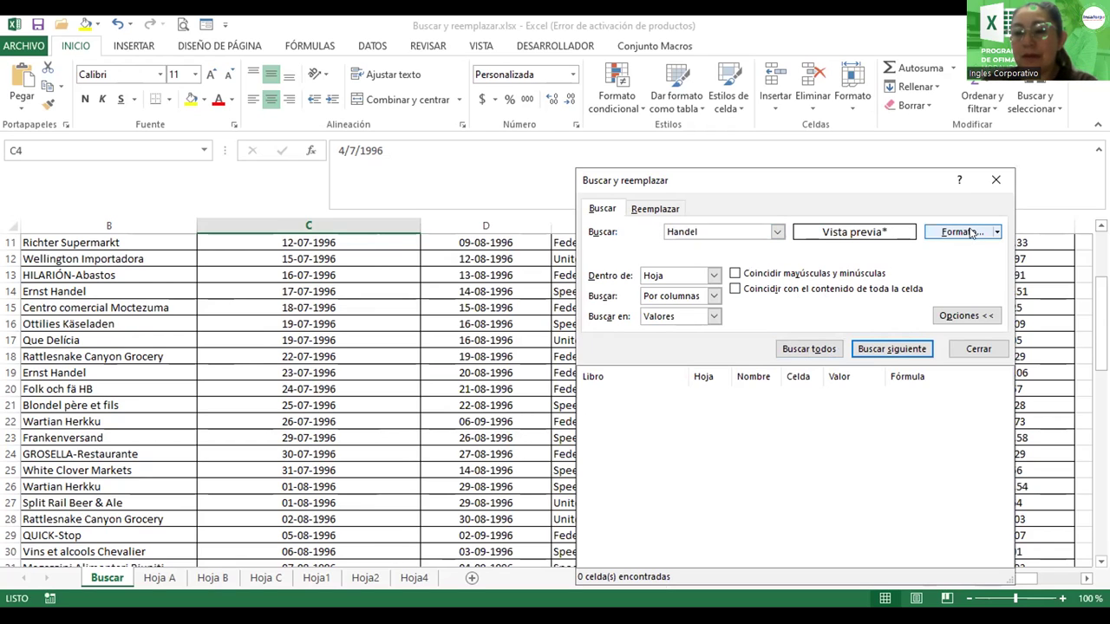
left_click(809, 349)
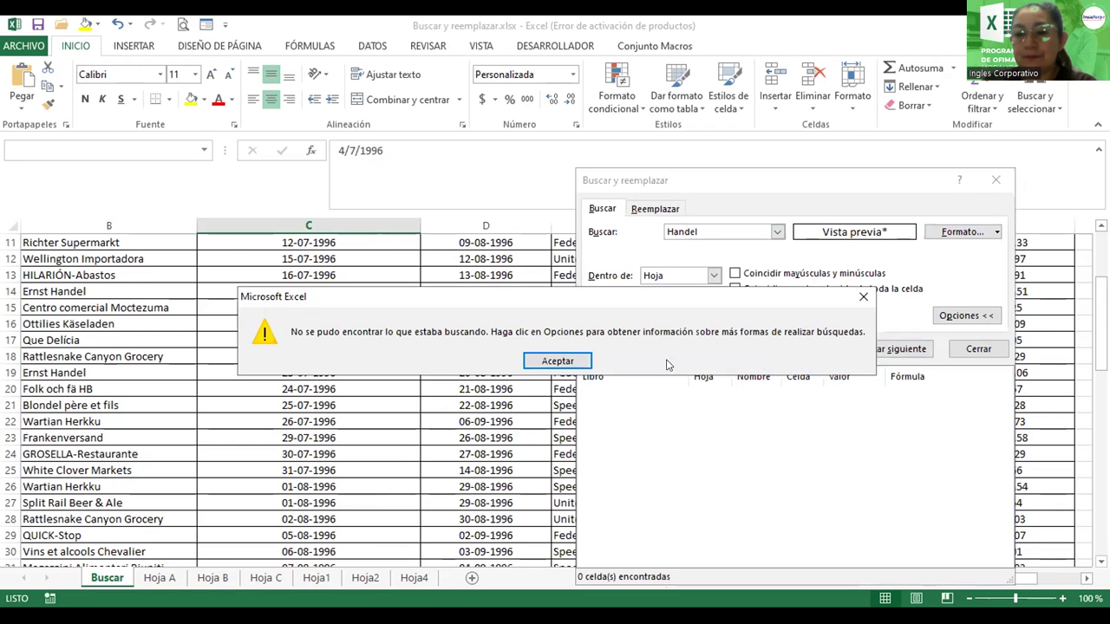
left_click(564, 359)
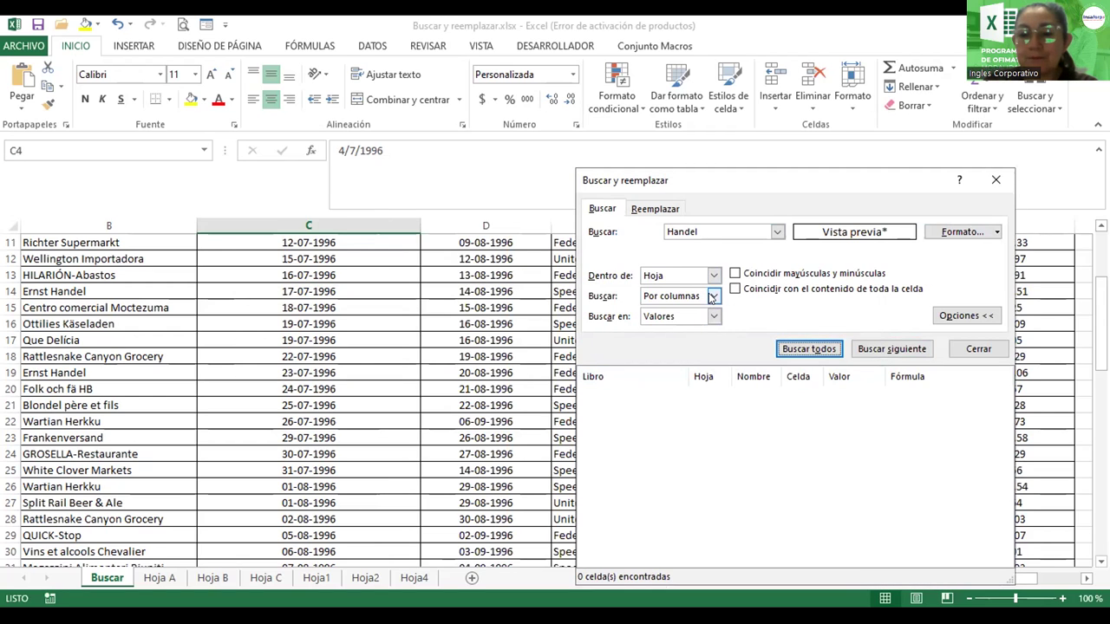
left_click(713, 316)
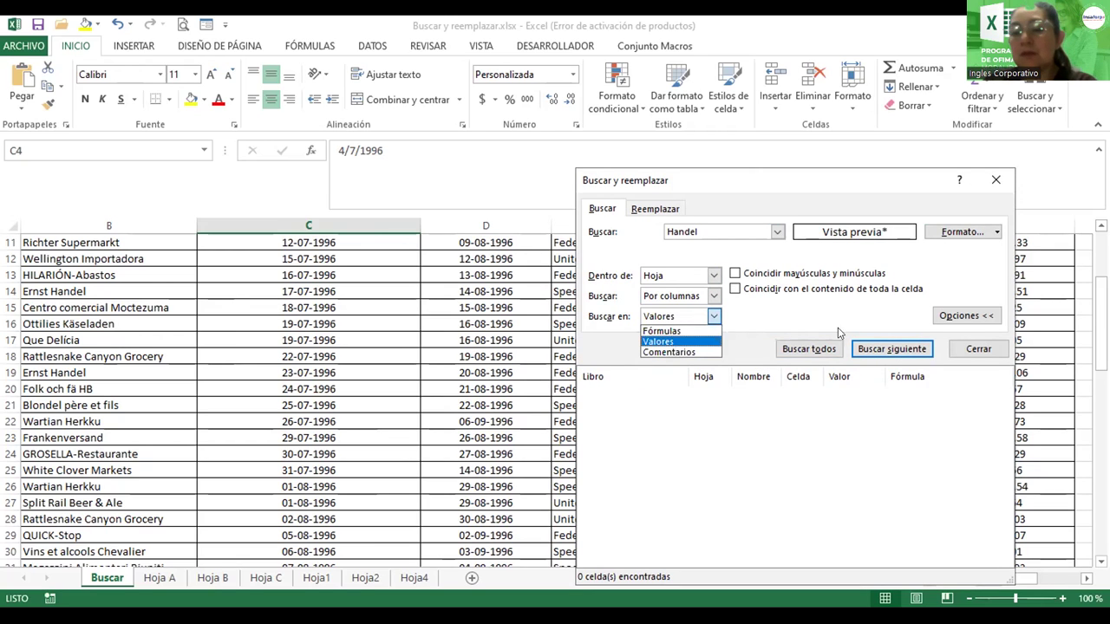
left_click(668, 341)
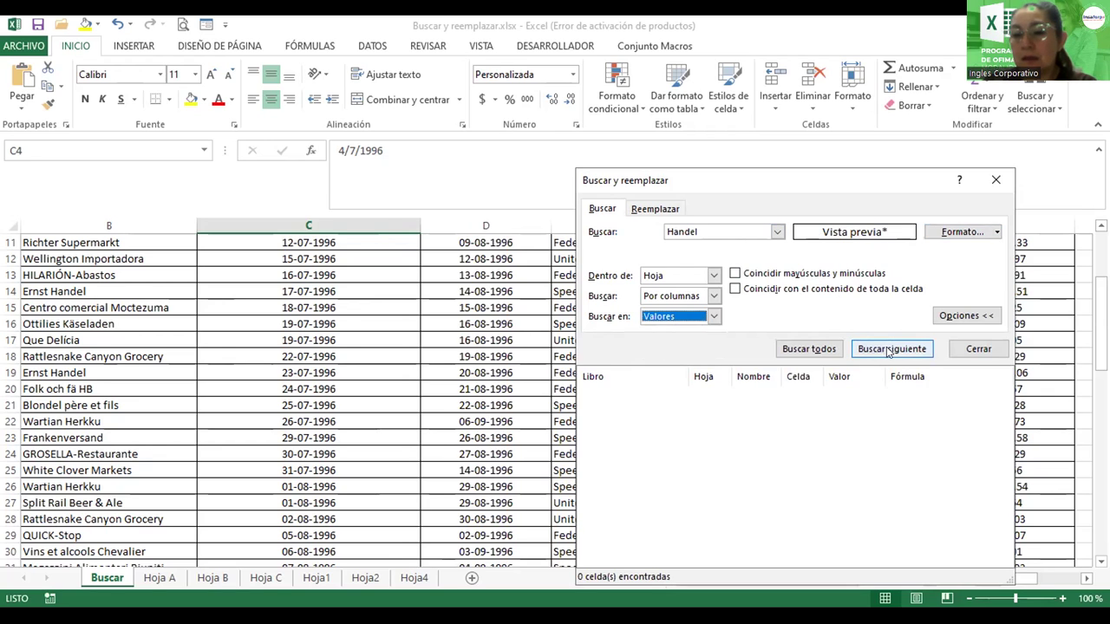
left_click(951, 316)
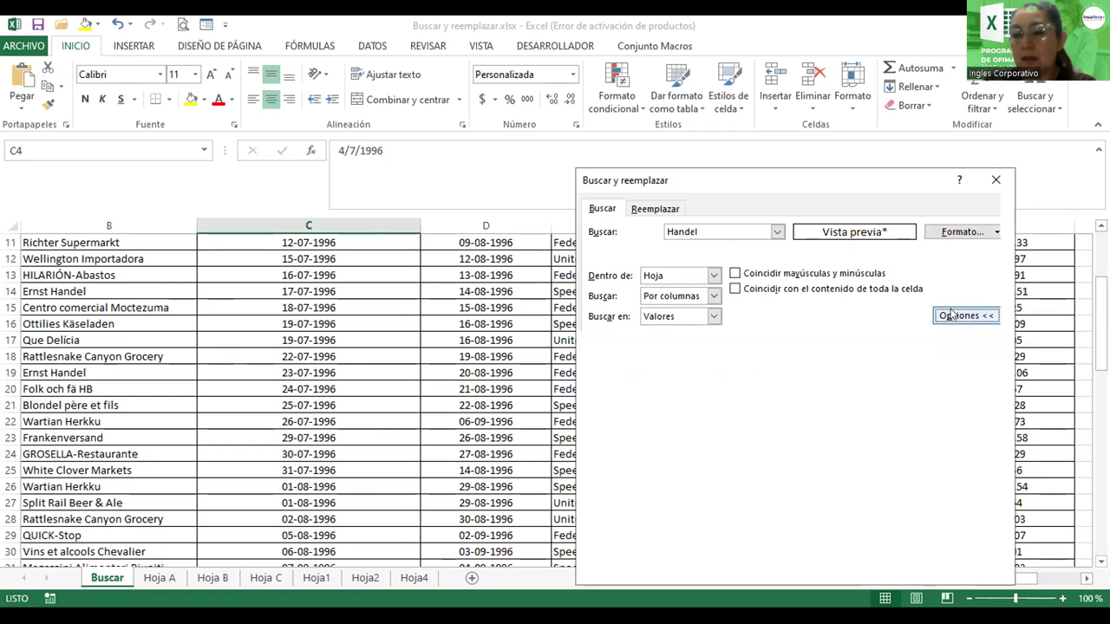
left_click(951, 315)
left_click(826, 311)
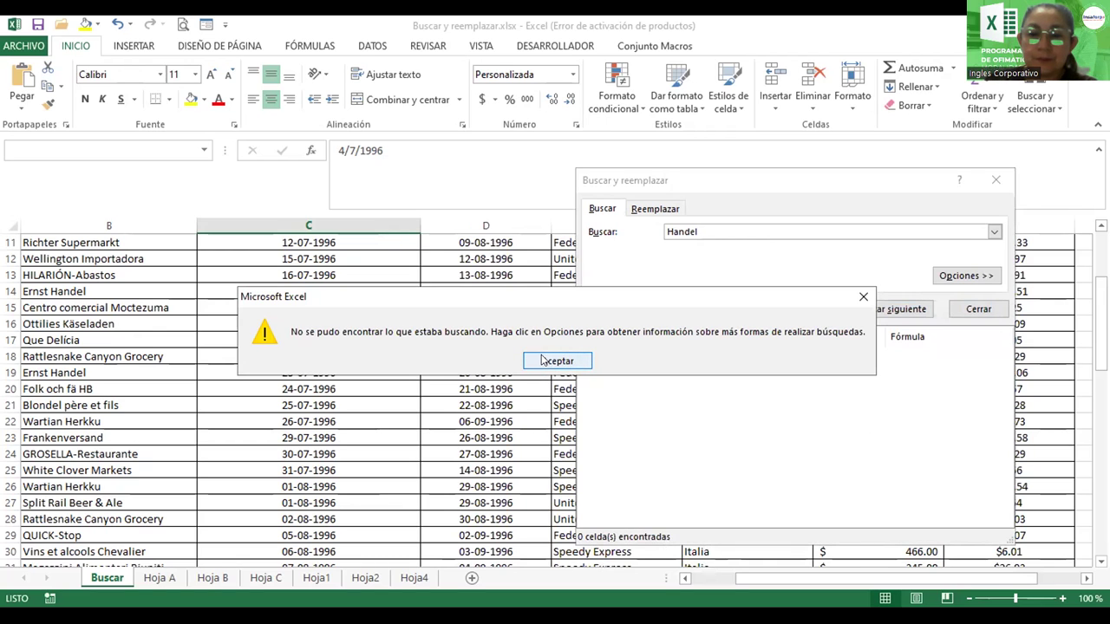
left_click(549, 358)
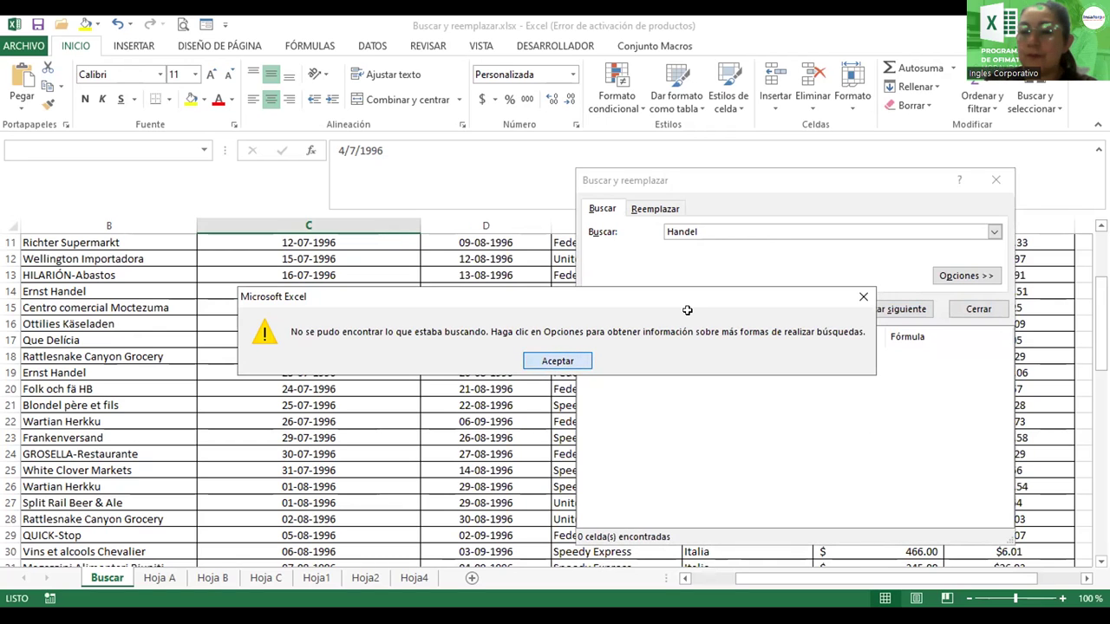
- Widen the Handel search to Libro, then retry with match case on; still 0 cells
left_click(986, 278)
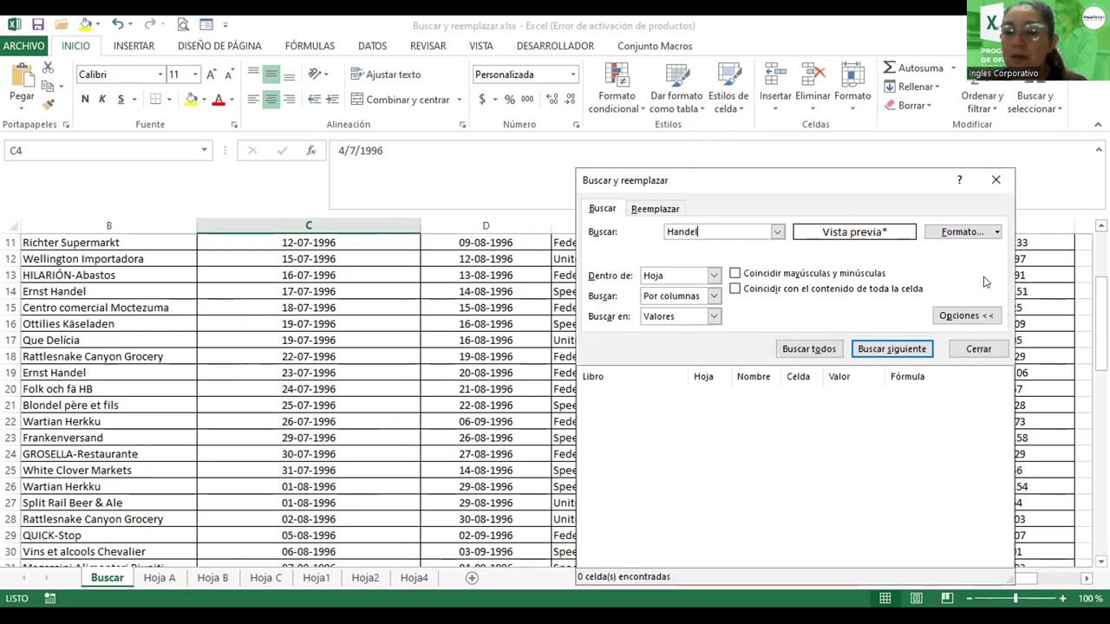
left_click(713, 276)
left_click(667, 299)
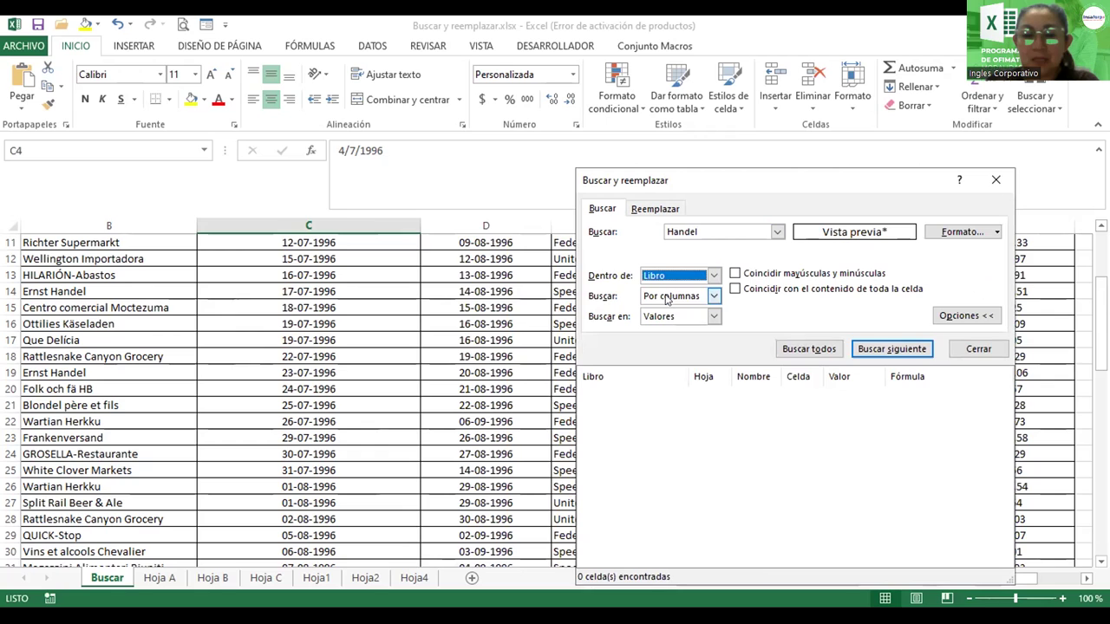
left_click(835, 349)
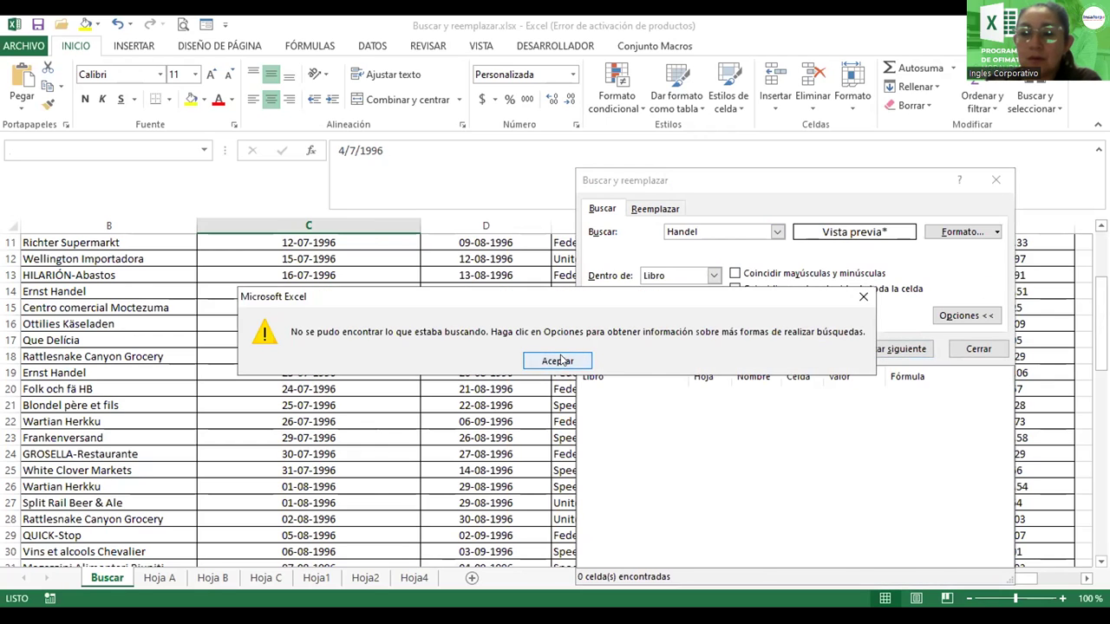
left_click(559, 360)
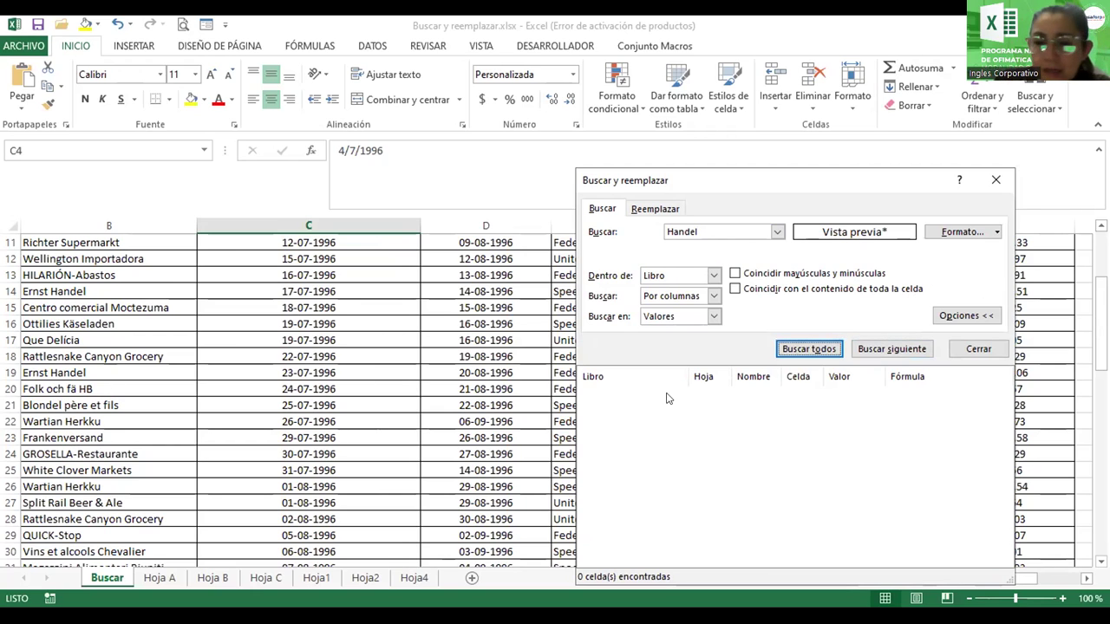
left_click(735, 274)
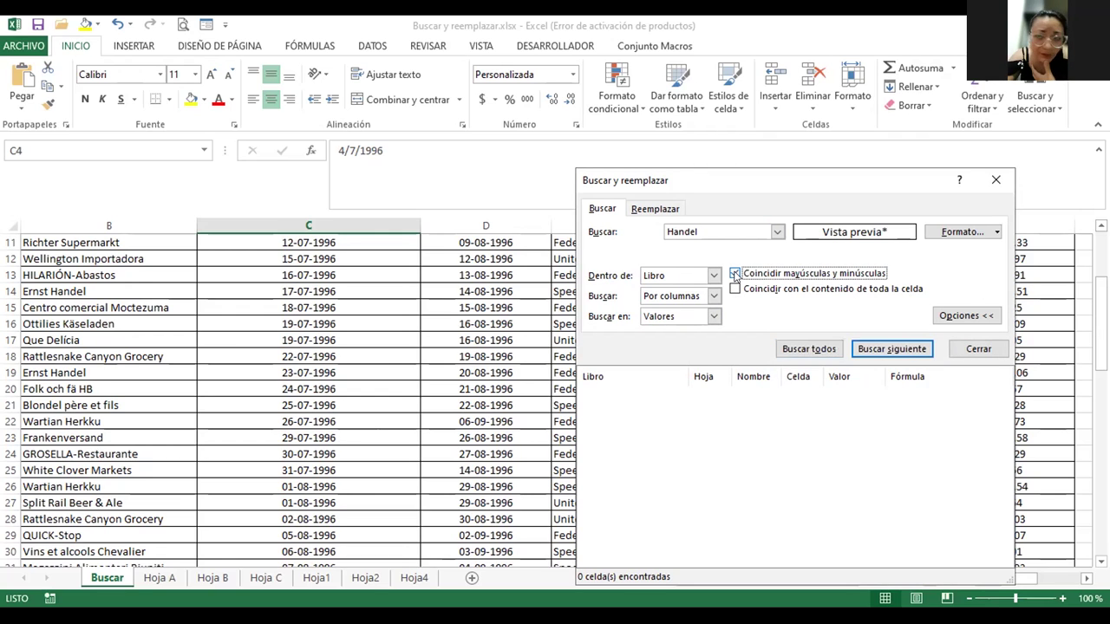
left_click(799, 348)
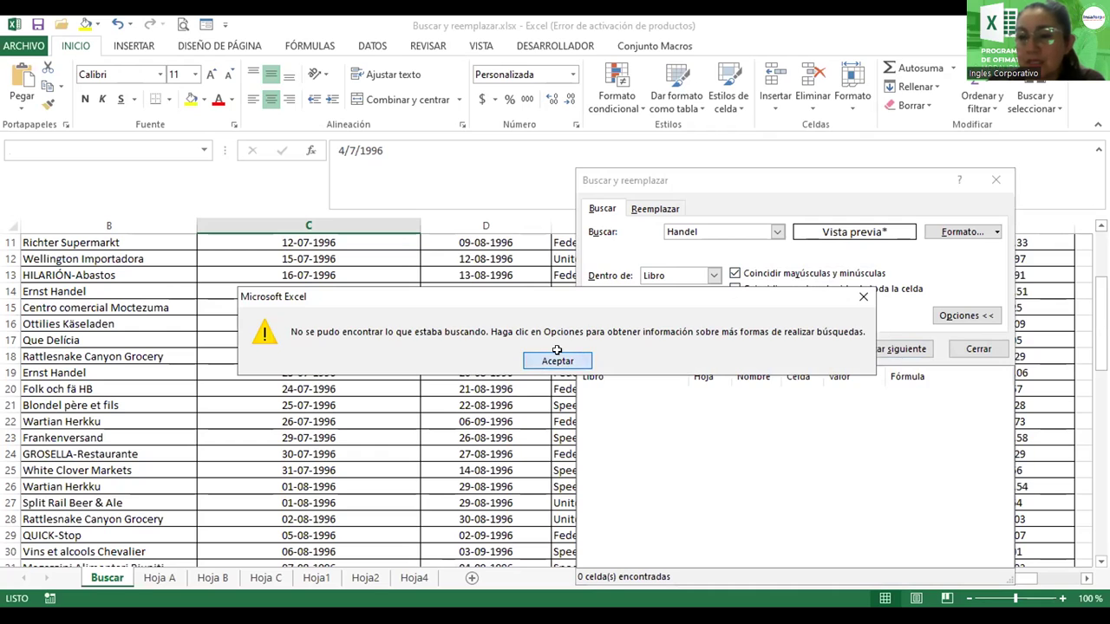
key("Return")
- Close the Find Format settings and search for Handel with match case off; none found
left_click(962, 231)
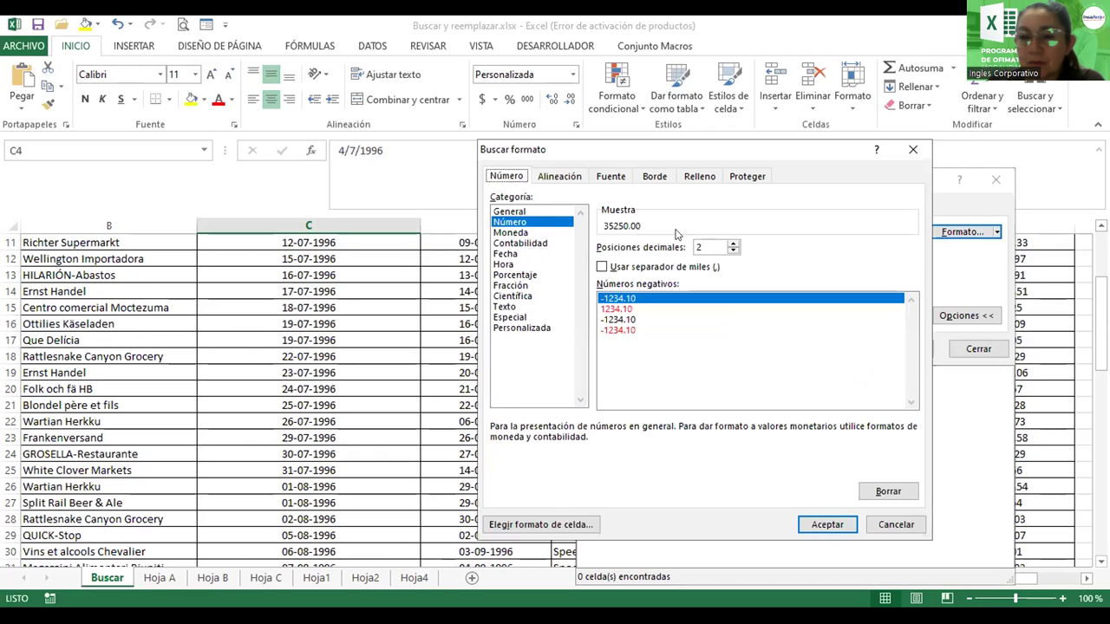
left_click(618, 178)
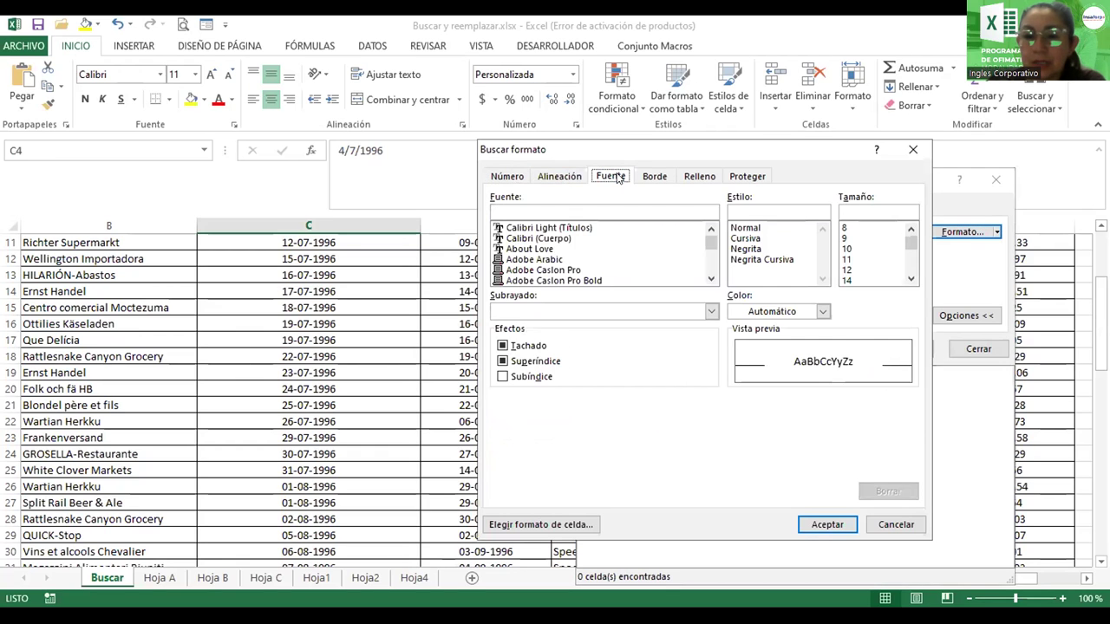
left_click(828, 526)
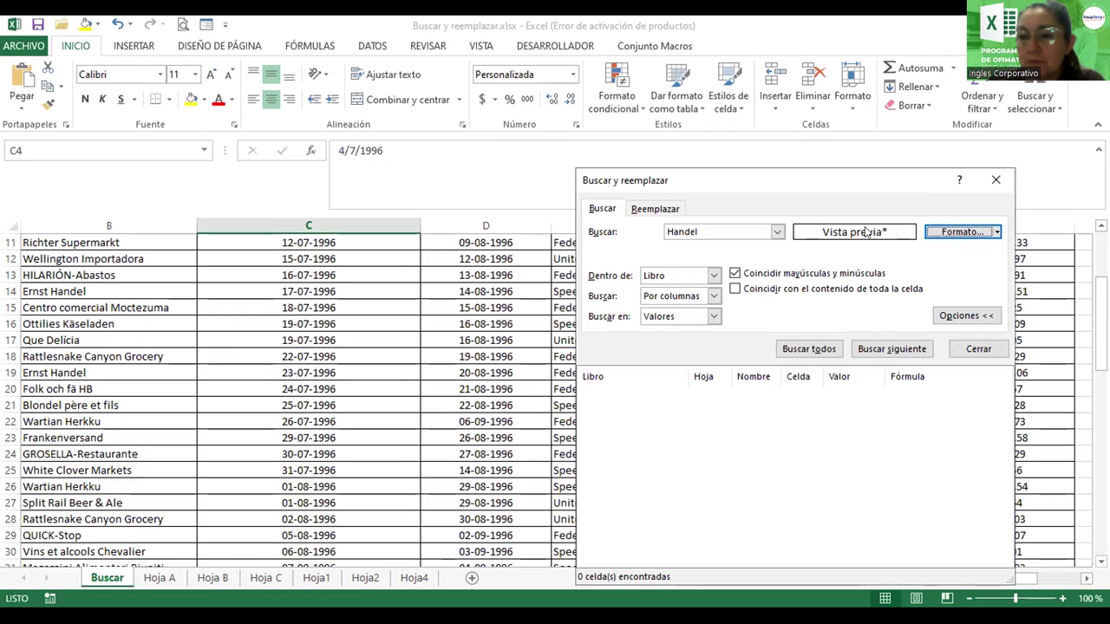
left_click(735, 273)
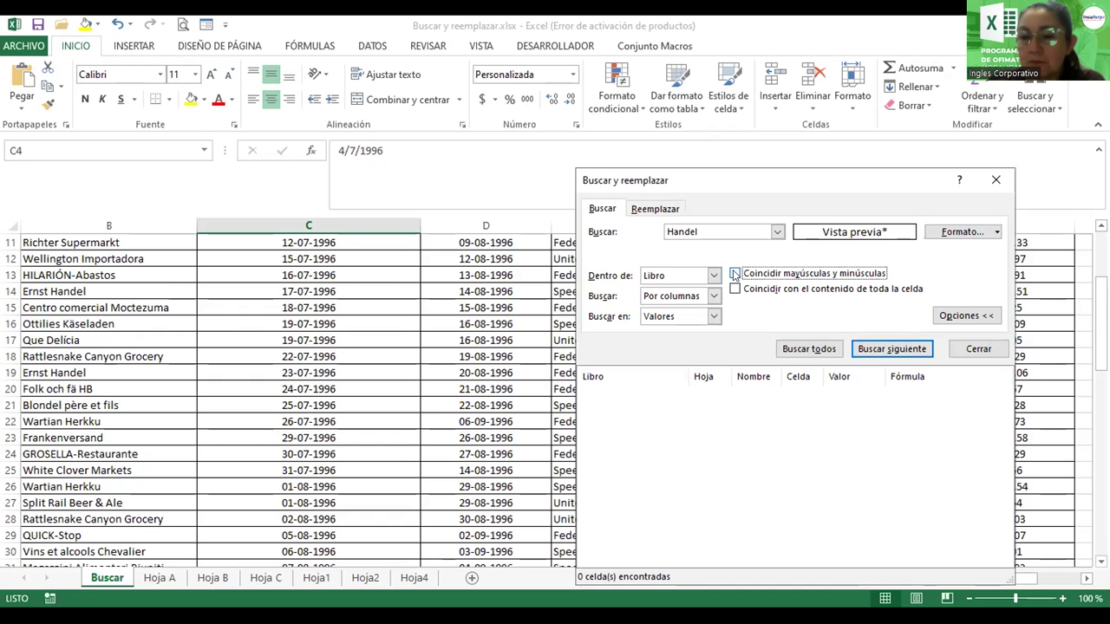
left_click(853, 349)
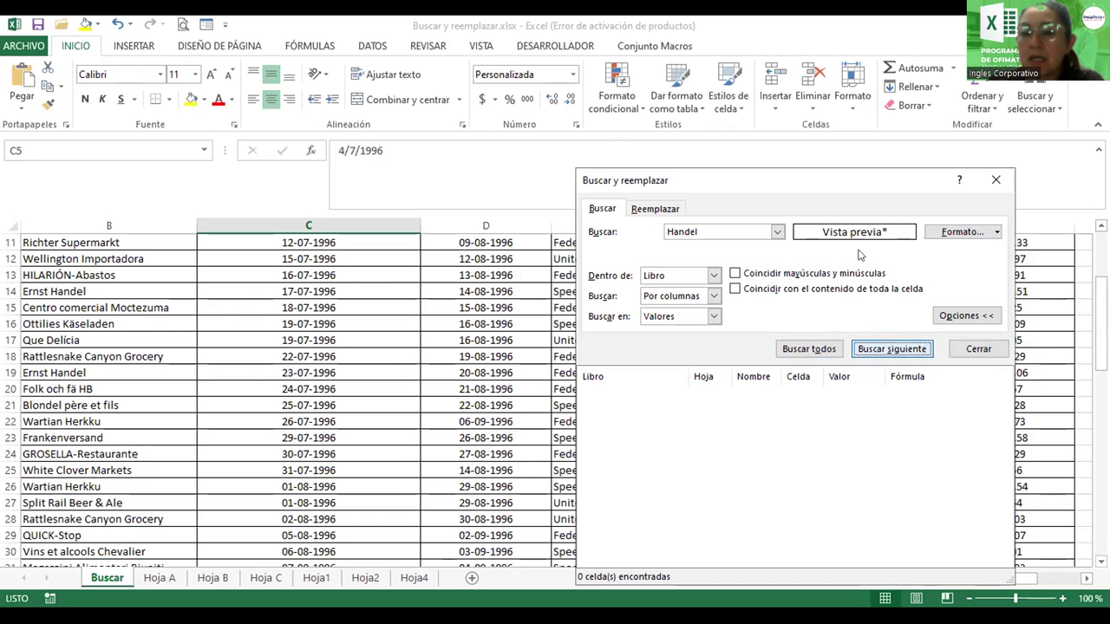
left_click(532, 357)
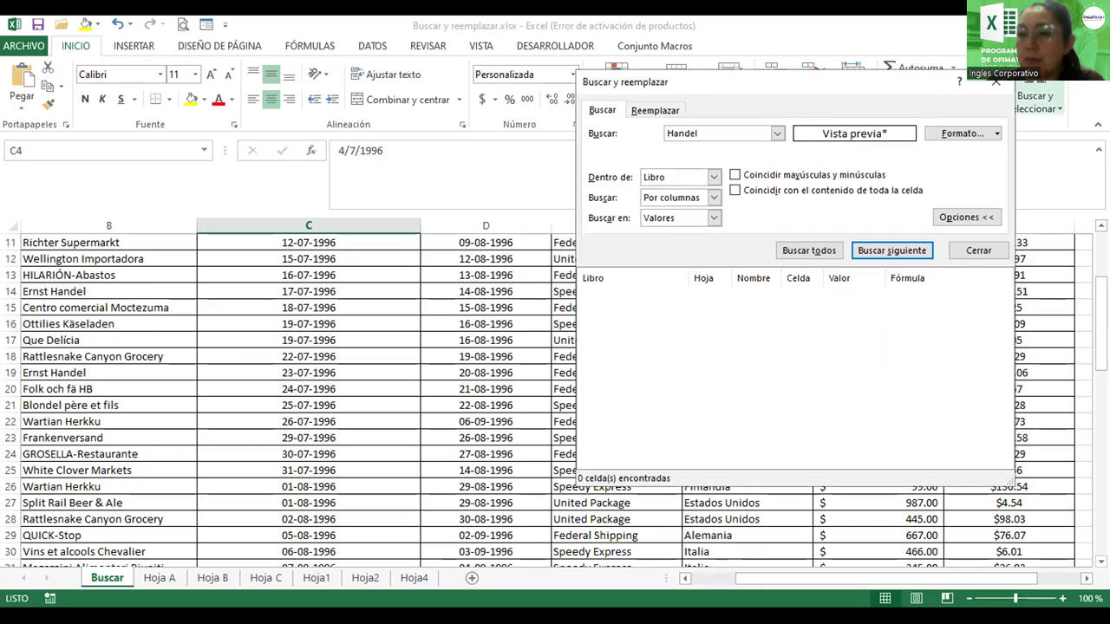
- Reopen Find from Buscar y seleccionar and search all for Handel
left_click(996, 84)
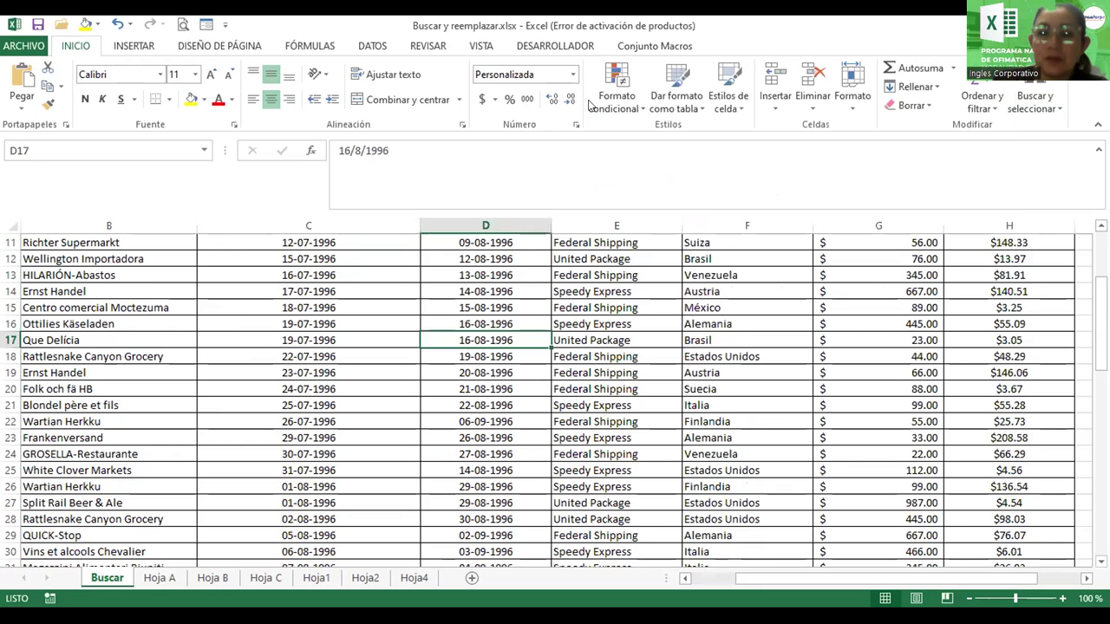
left_click(1045, 104)
left_click(1014, 126)
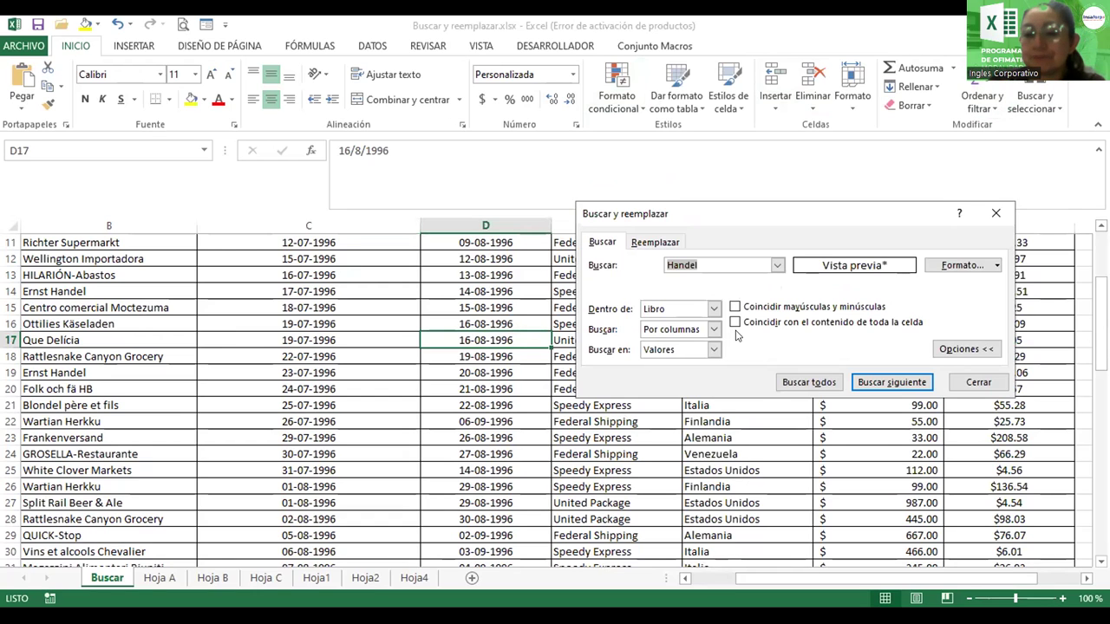
left_click(820, 385)
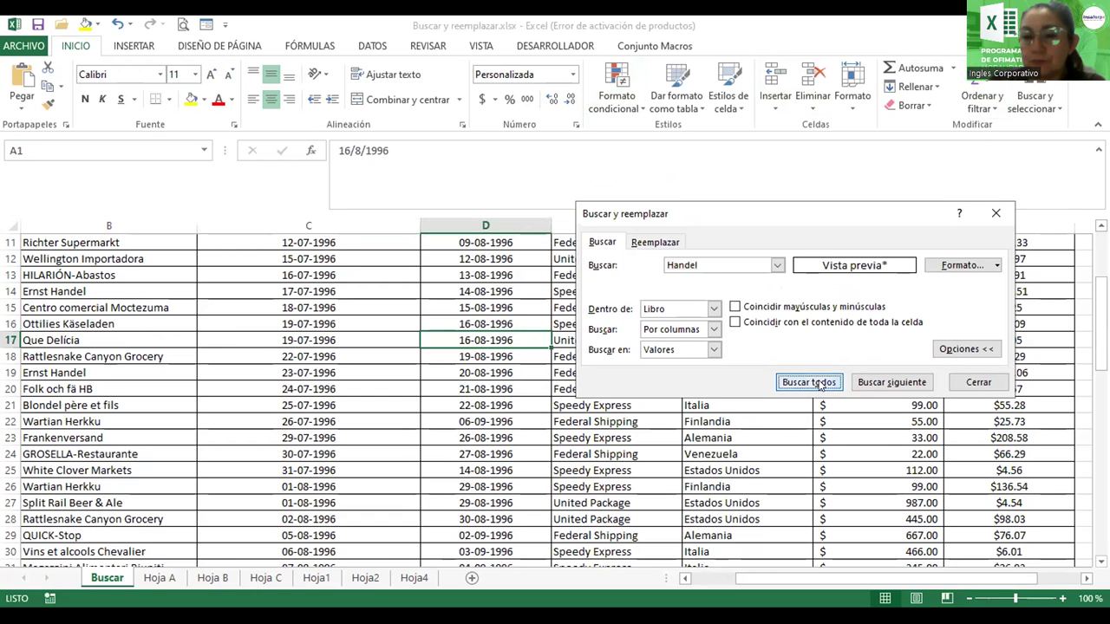
- Switch to Replace with 'Harry', clear the search format, and find Handel in B14 and B19
left_click(553, 362)
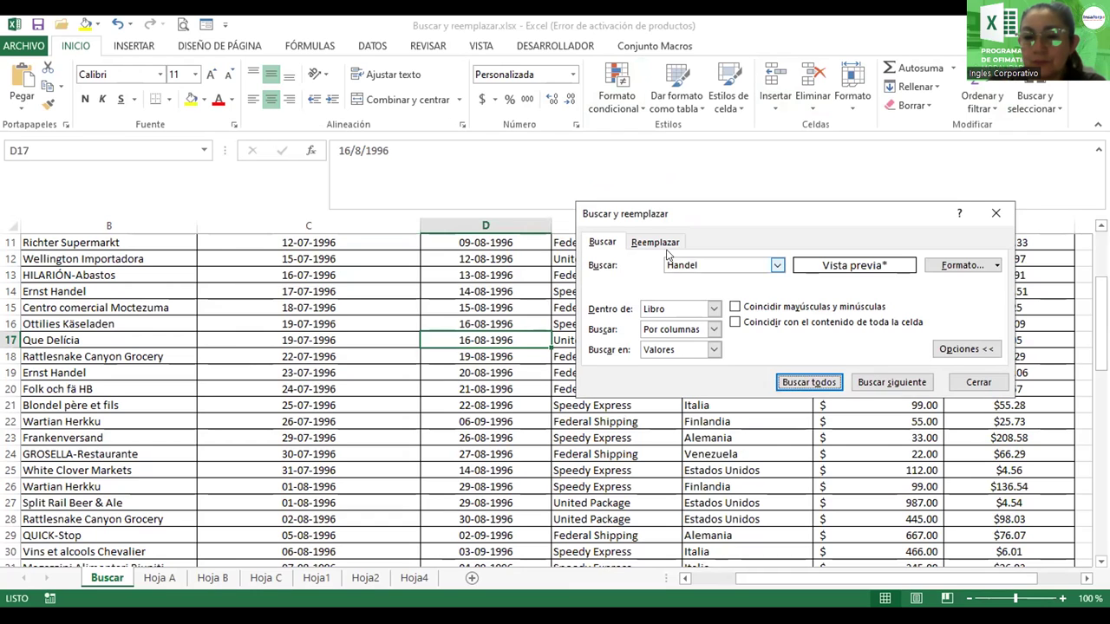
left_click(666, 246)
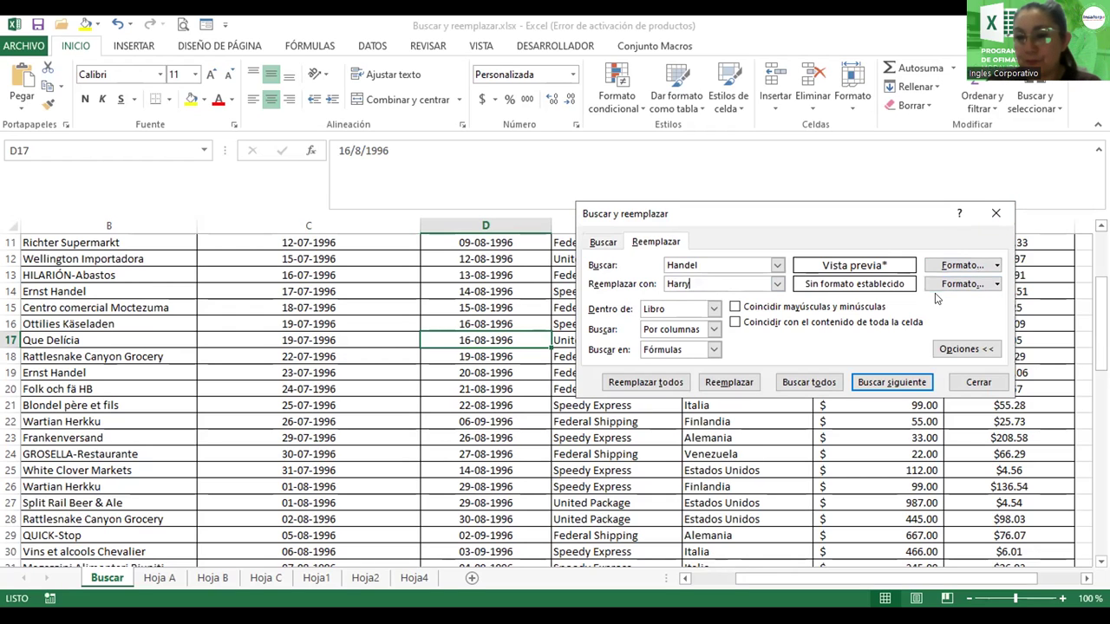
type("Harry")
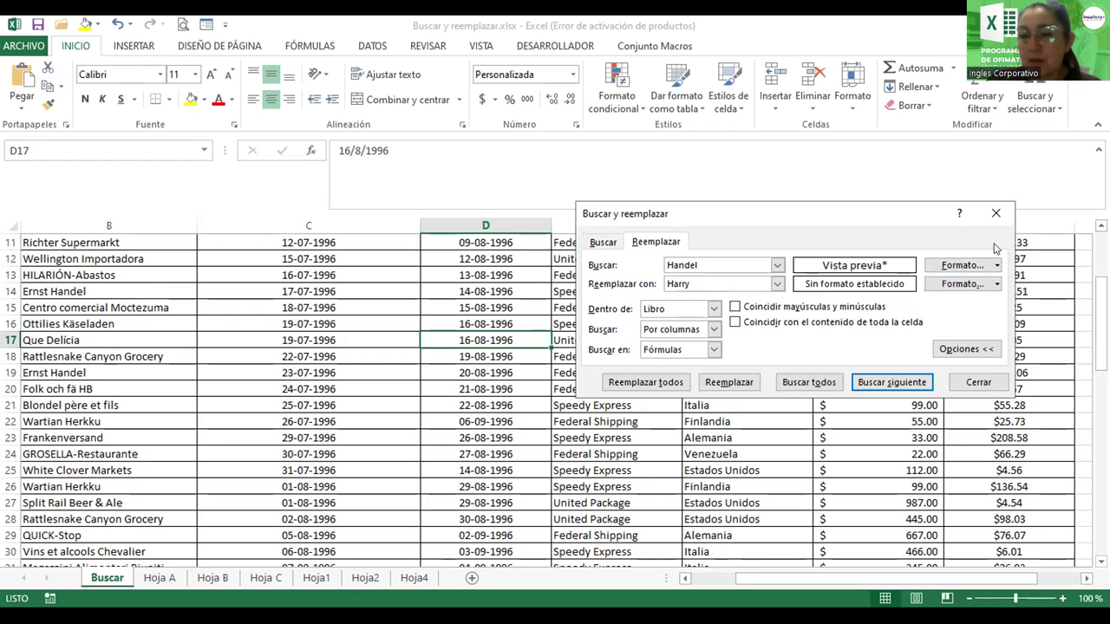
left_click(996, 266)
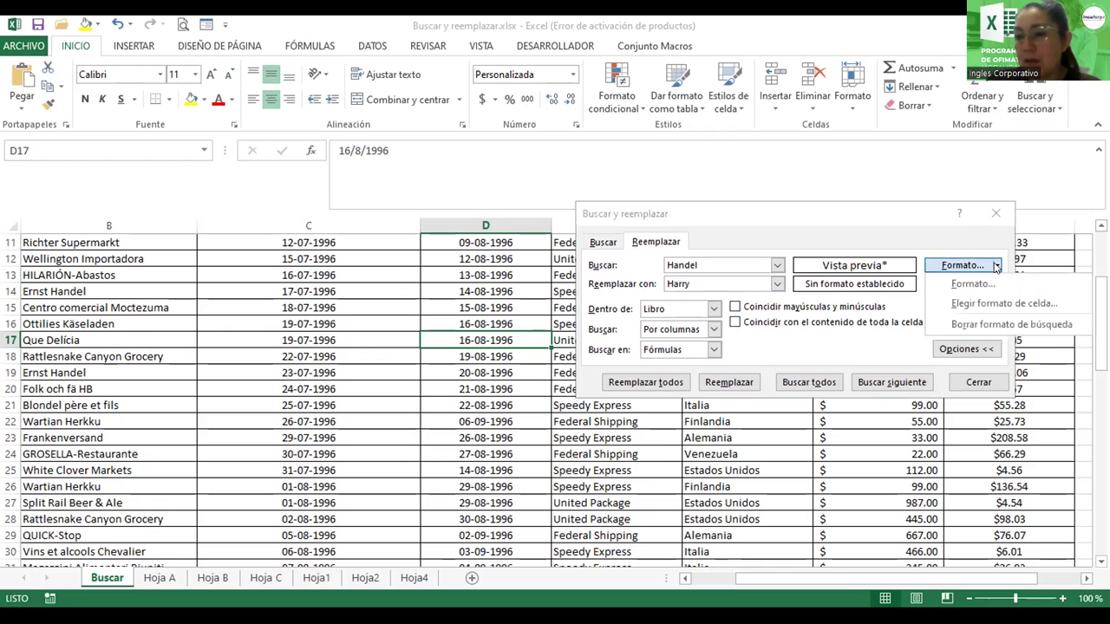
left_click(969, 325)
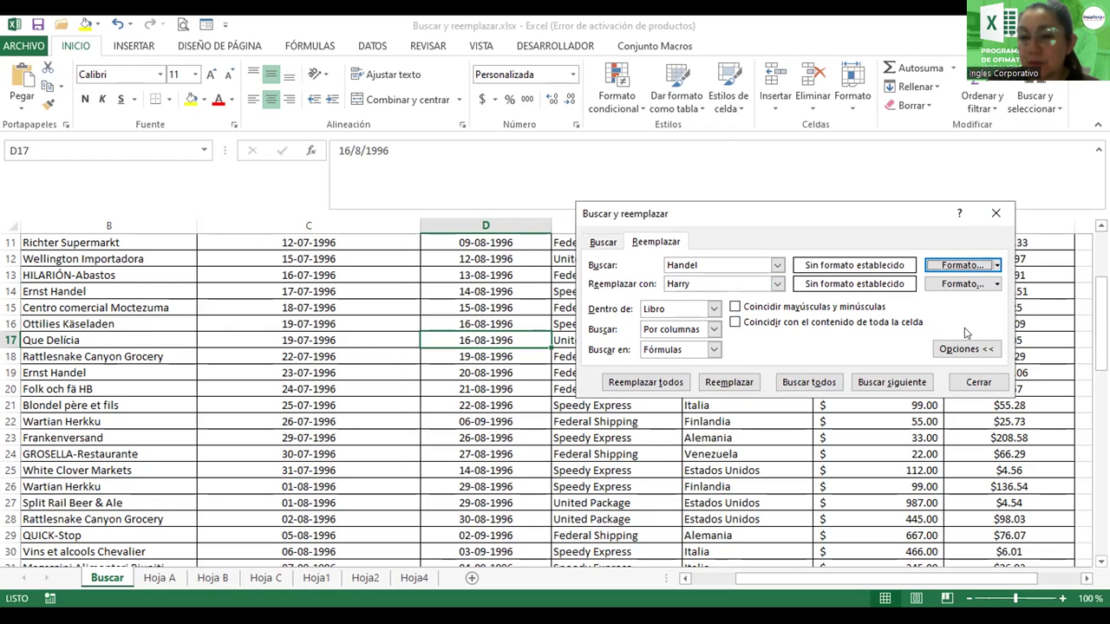
left_click(794, 379)
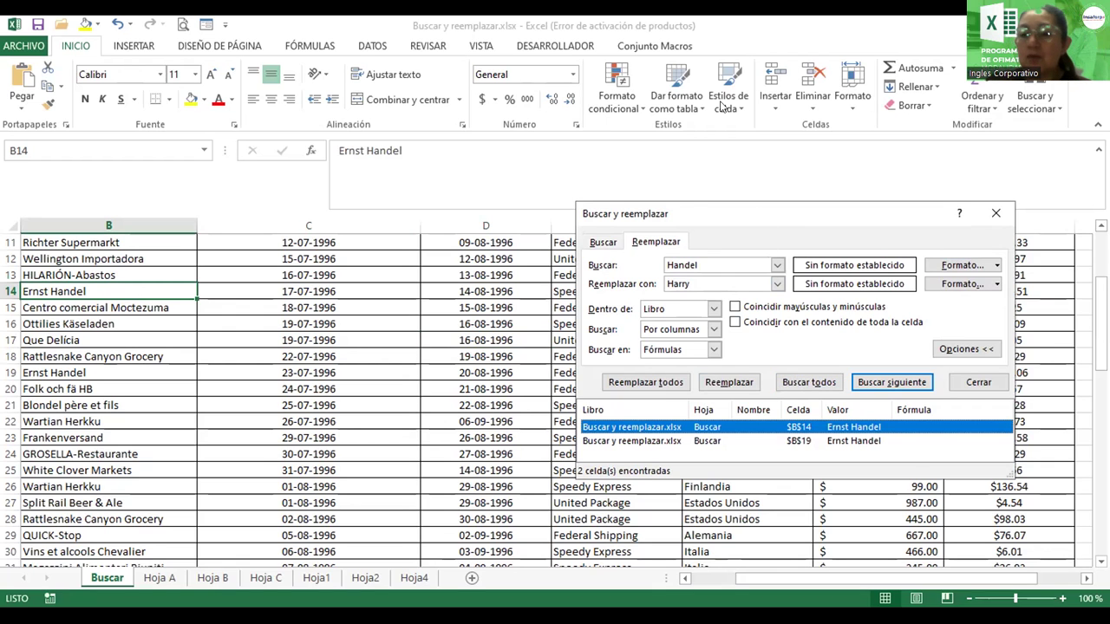
- Replace Handel with Harry in B14 and B19 so both read Ernst Harry, then close
left_click_drag(723, 104, 659, 74)
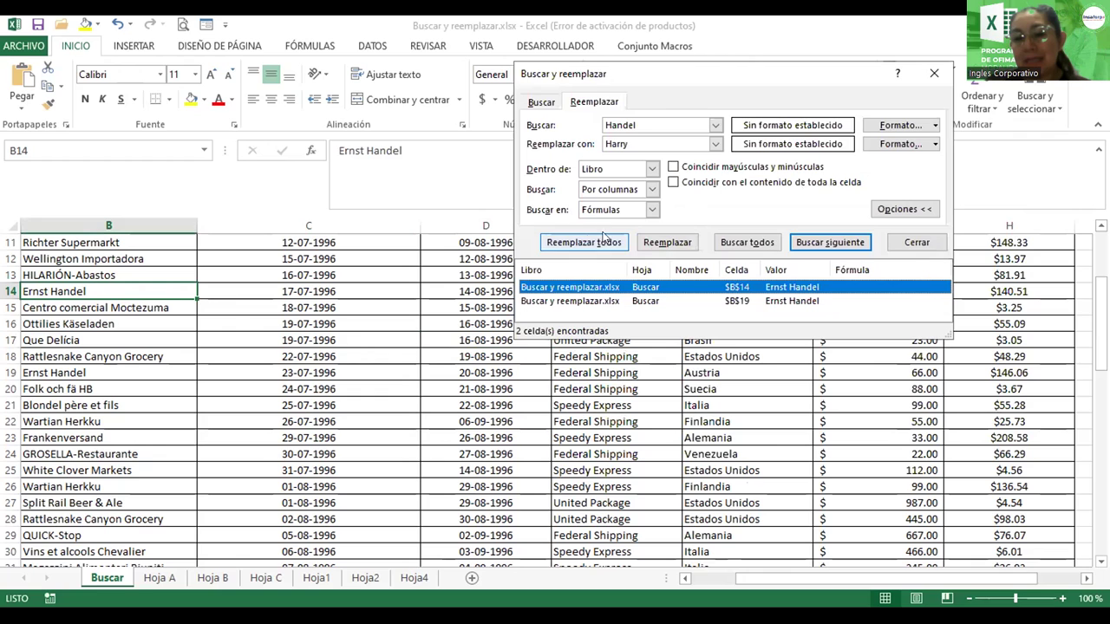
left_click(648, 243)
left_click(644, 239)
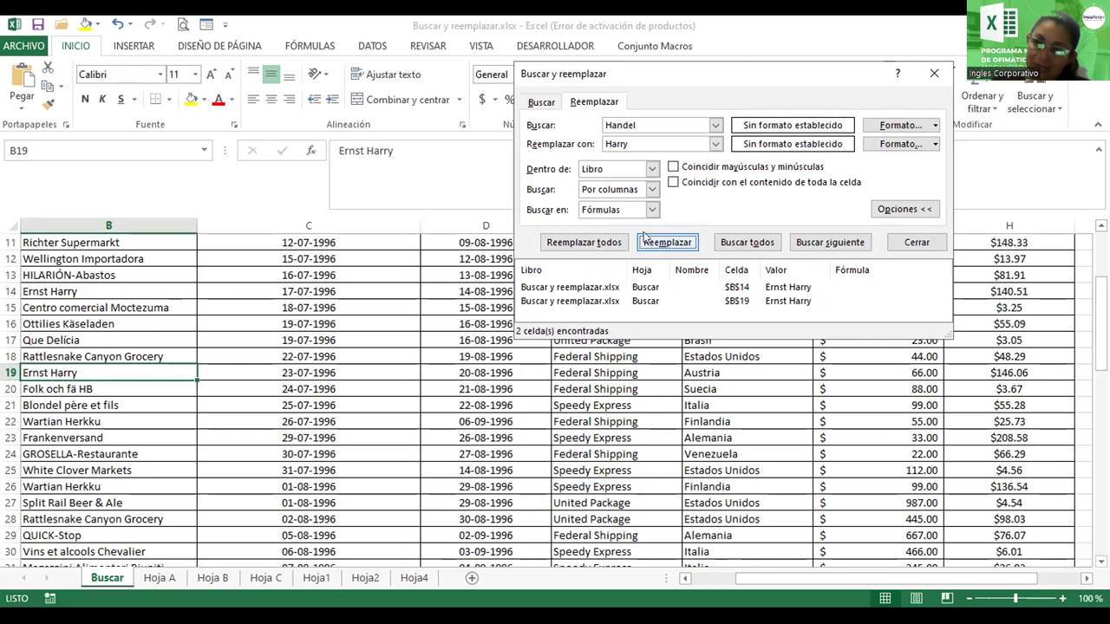
left_click(938, 75)
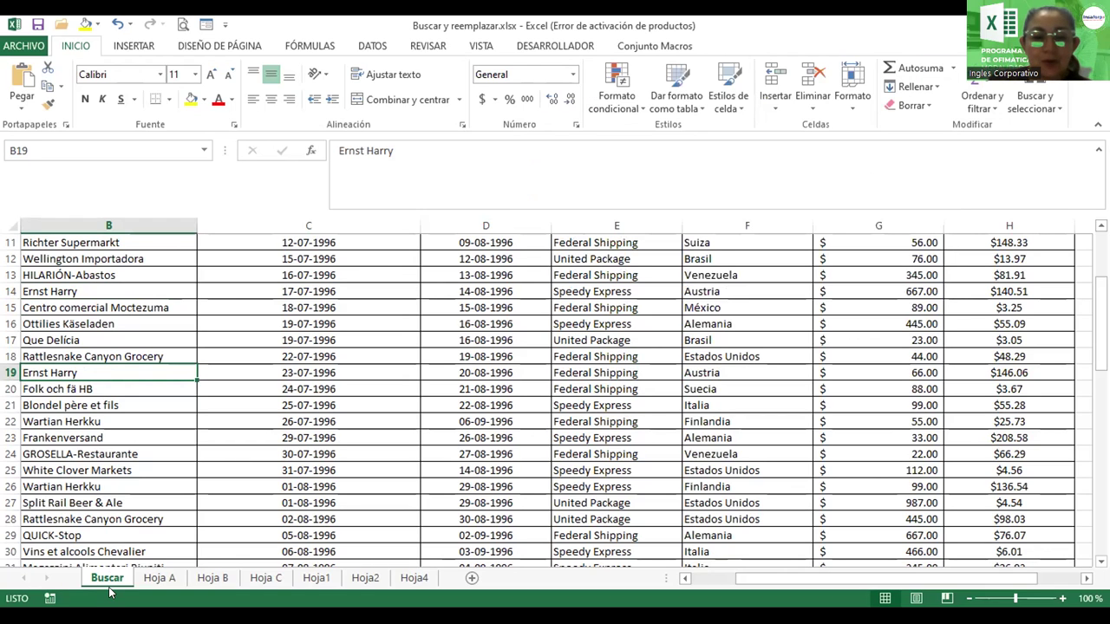
- Open the Hoja A sheet holding the DETALLE POR SUCURSAL table
right_click(111, 589)
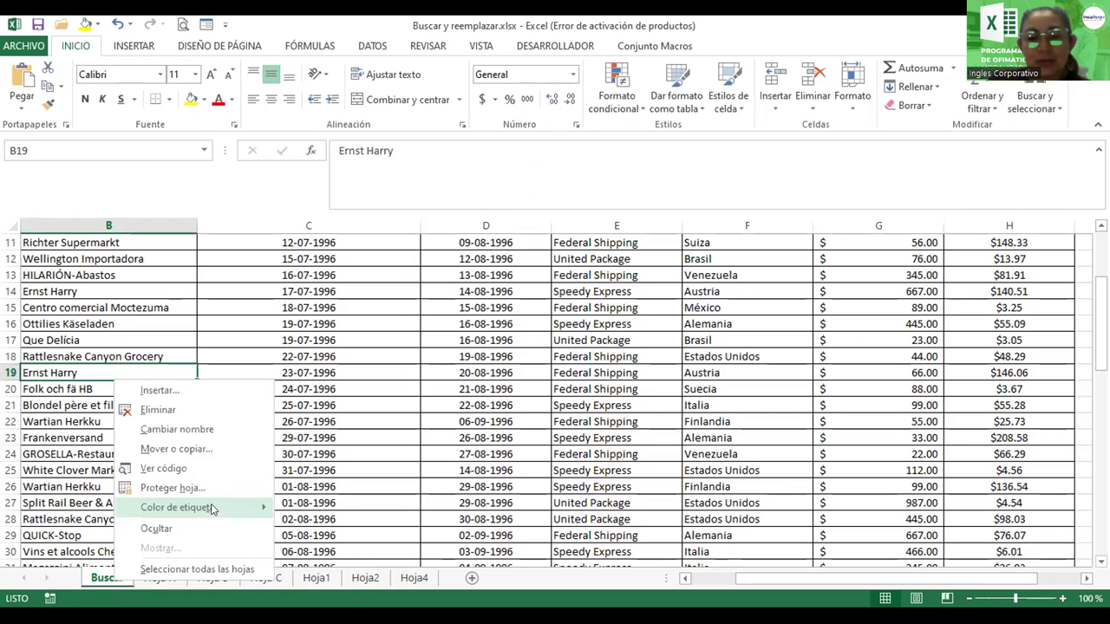
left_click(320, 521)
key("ctrl+Page_Down")
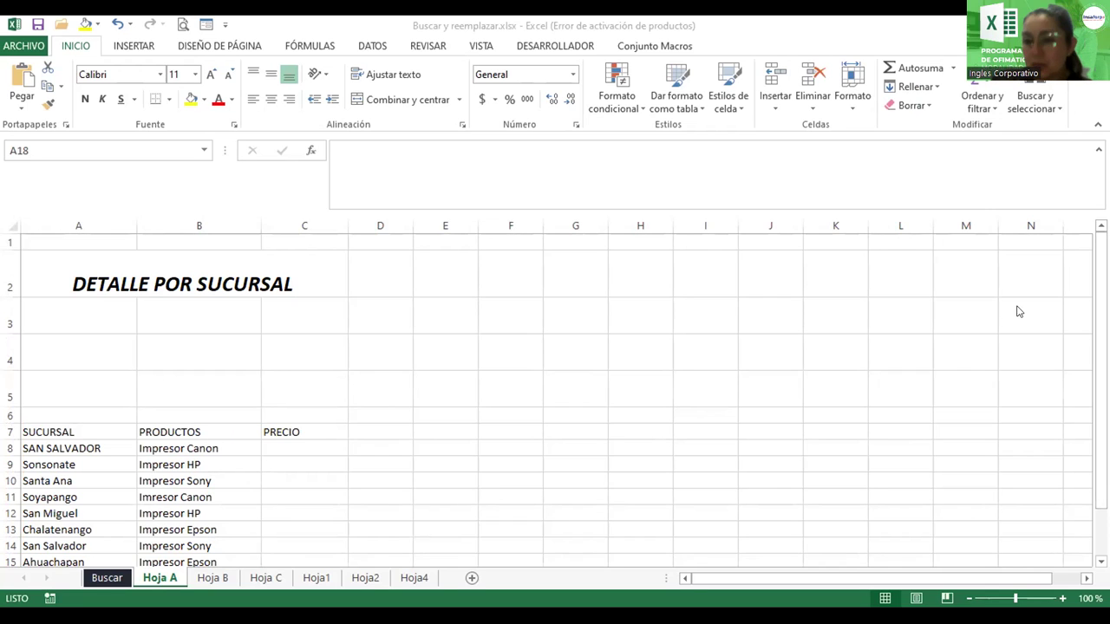
- Enter the prices 120, 45, 75 and 89.15 in C8 to C11
key("alt+Tab")
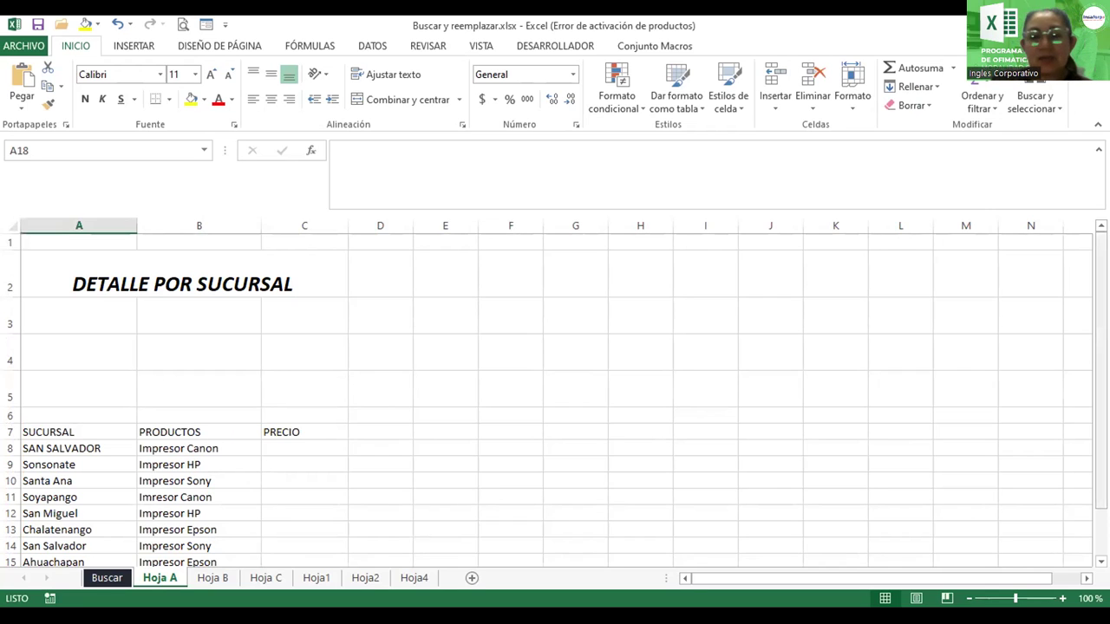
left_click_drag(1100, 282, 1101, 329)
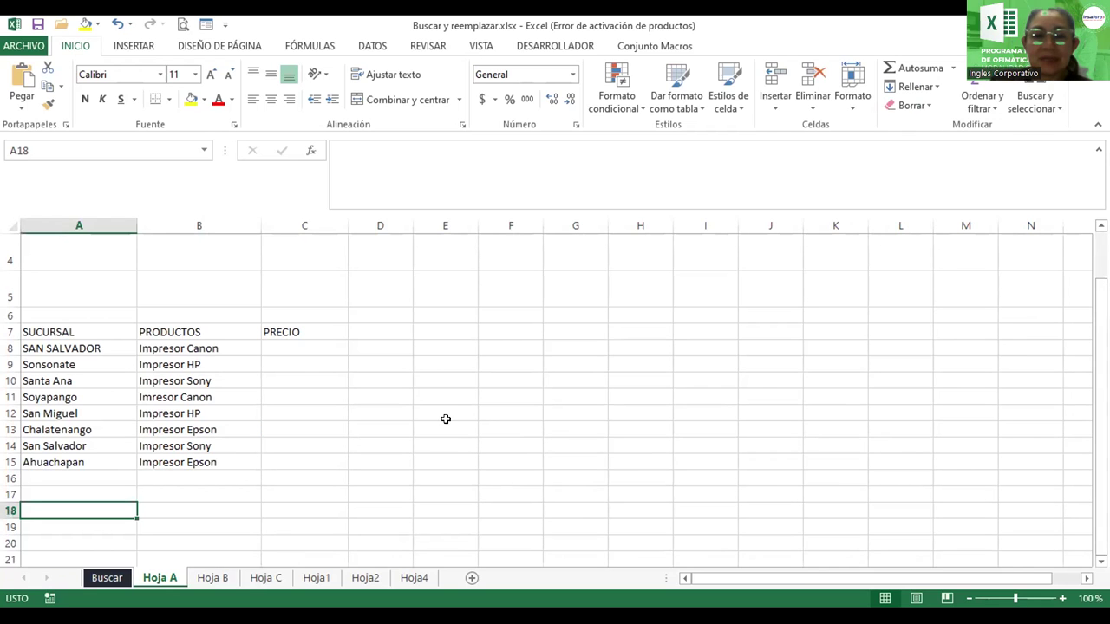
left_click(279, 359)
left_click(280, 348)
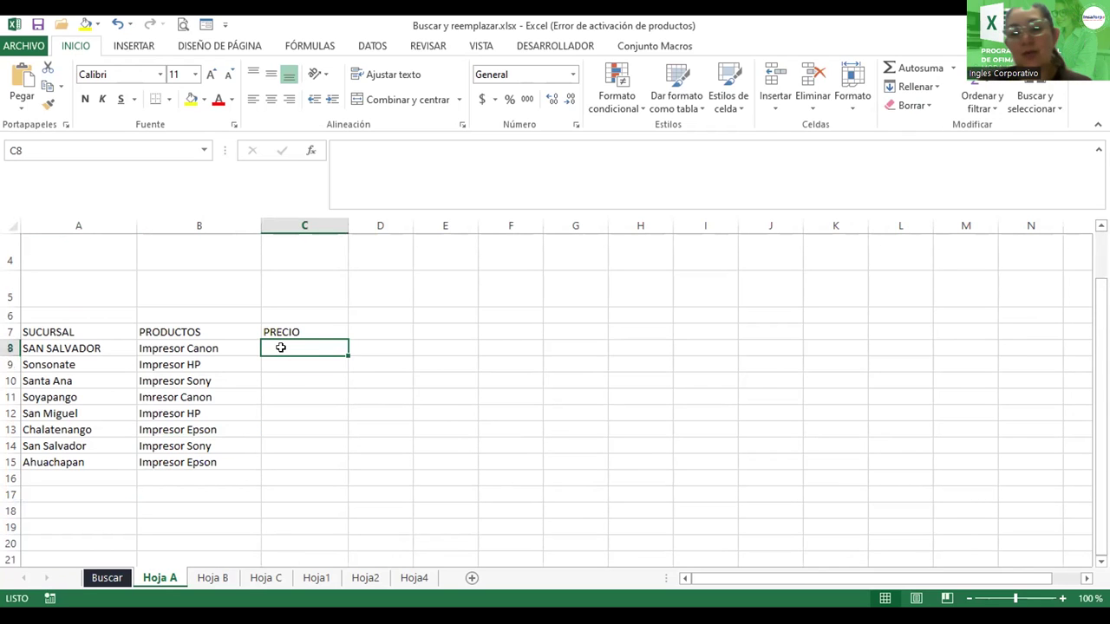
type("120")
key("Return")
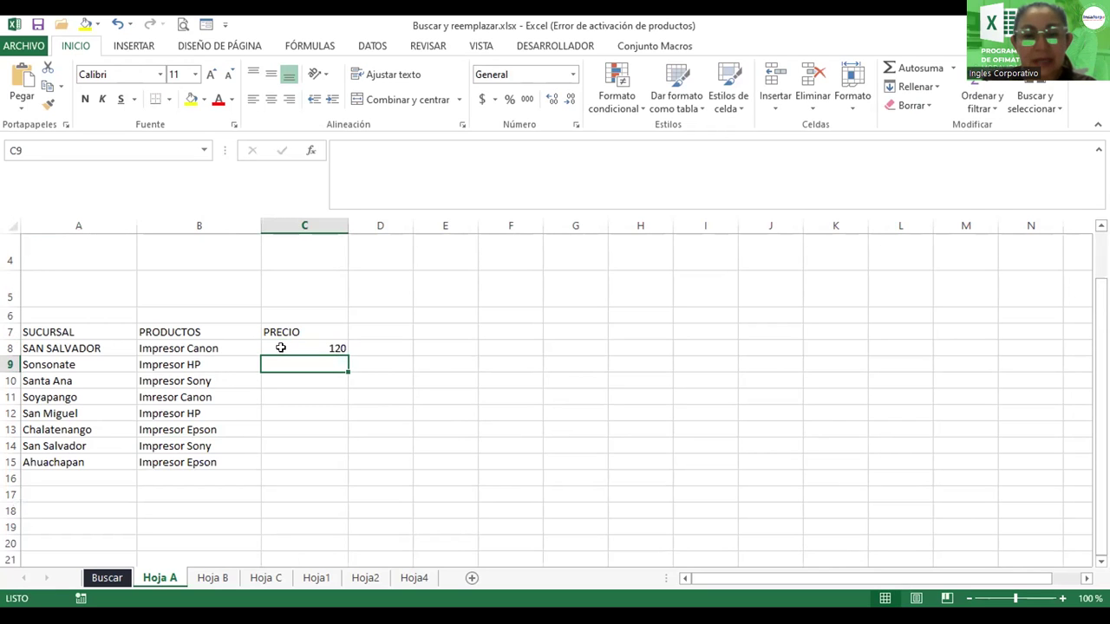
type("45")
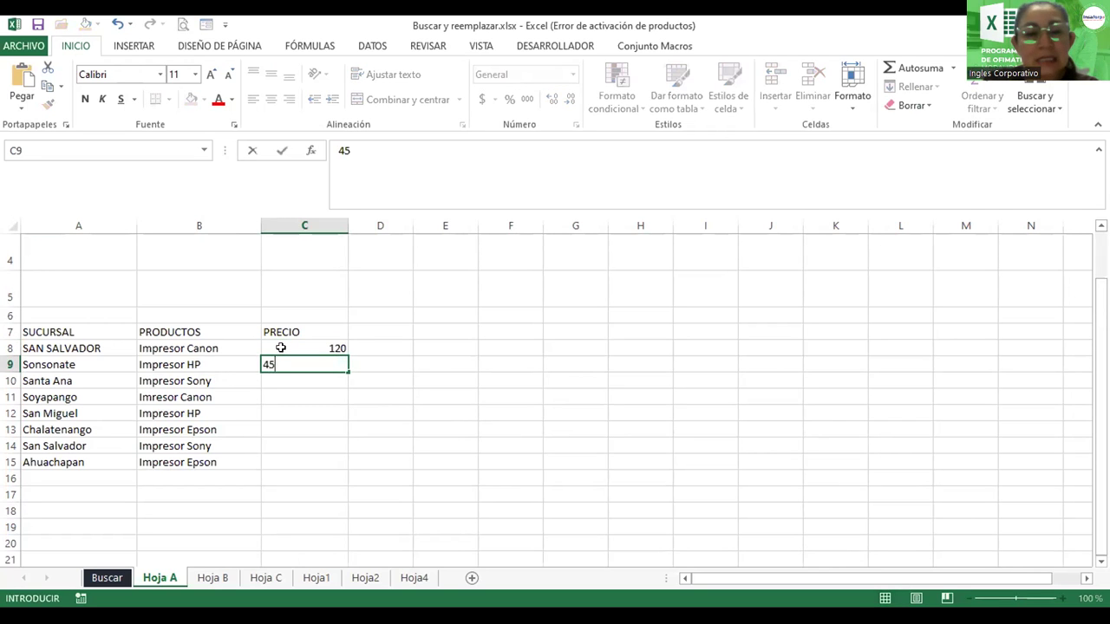
key("Return")
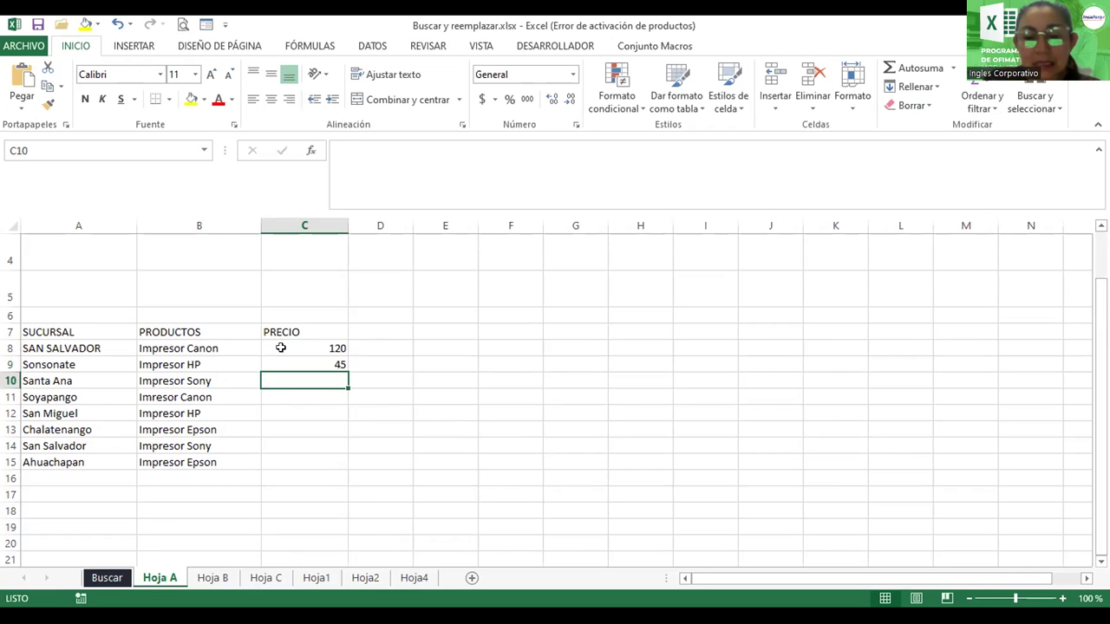
type("75")
key("Return")
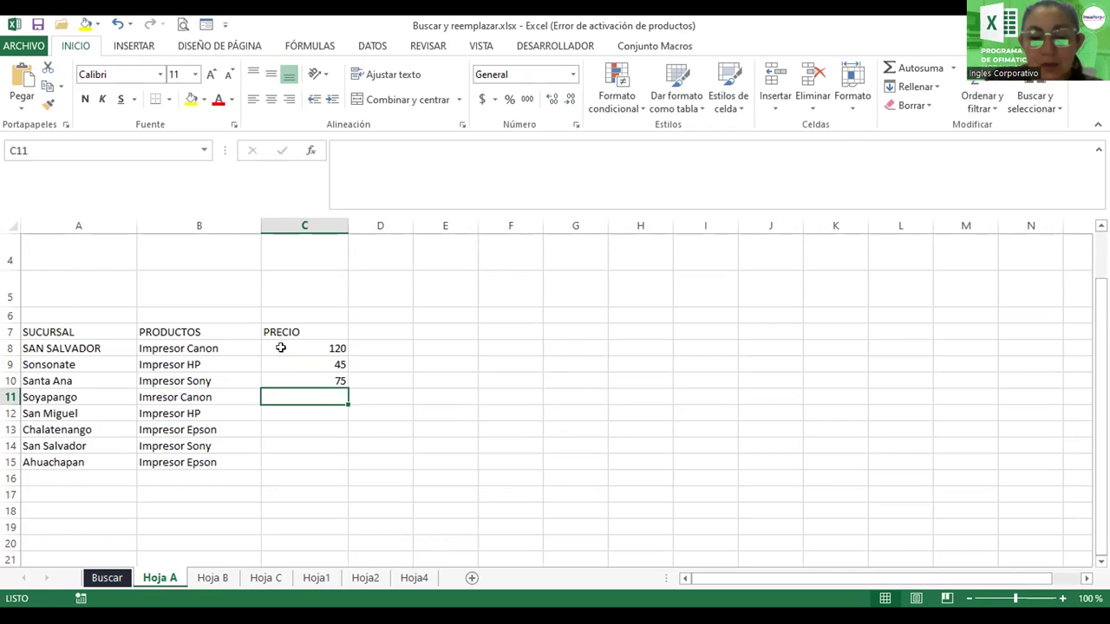
type("89.15")
key("Left")
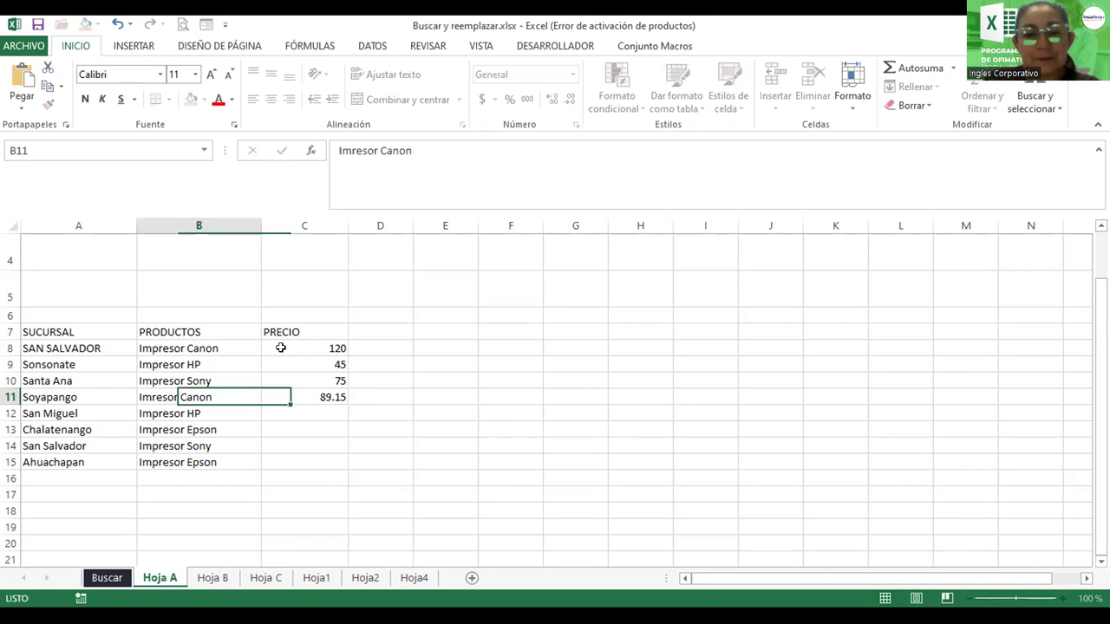
- Enter the prices 67.20, 120, 145 and 80 in C12 to C15
key("Down")
key("Right")
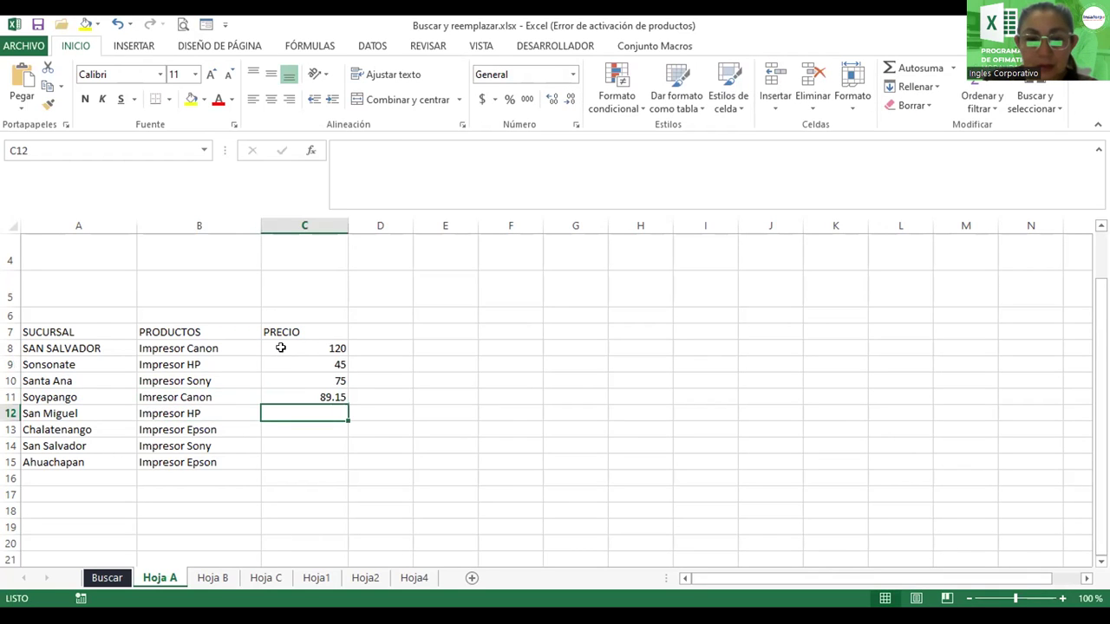
type("67.20")
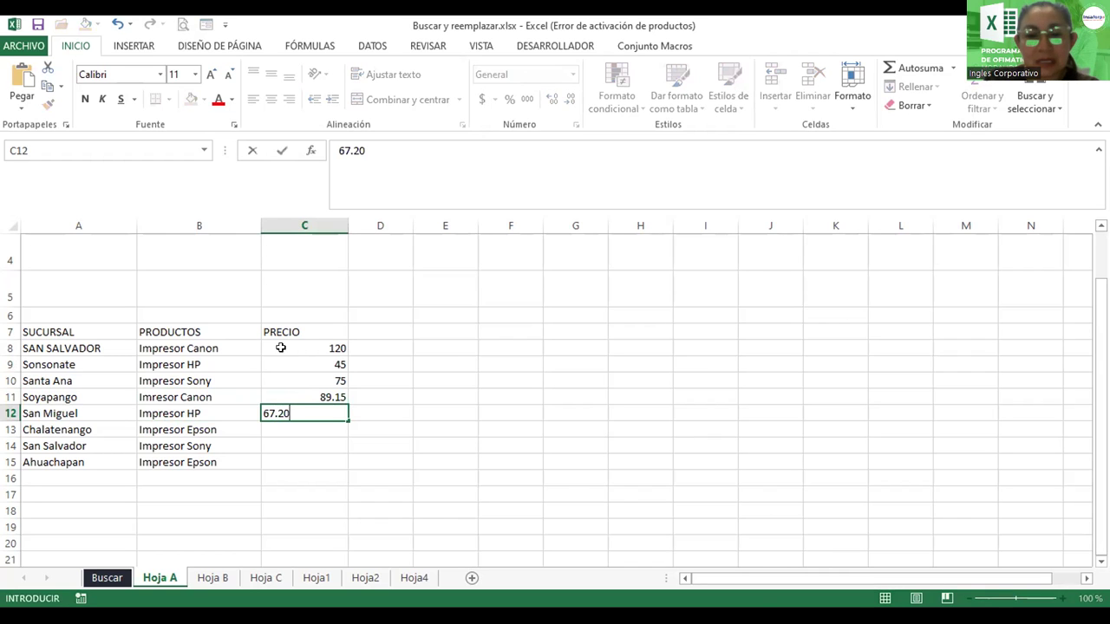
key("Return")
type("120")
key("Return")
type("145")
key("Return")
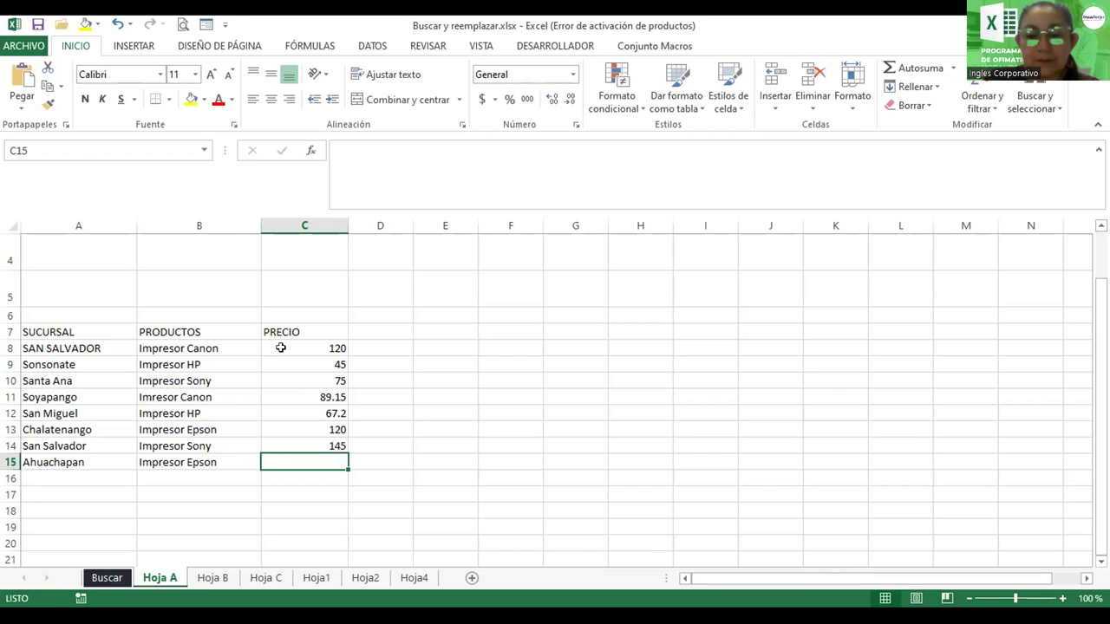
type("80")
key("Return")
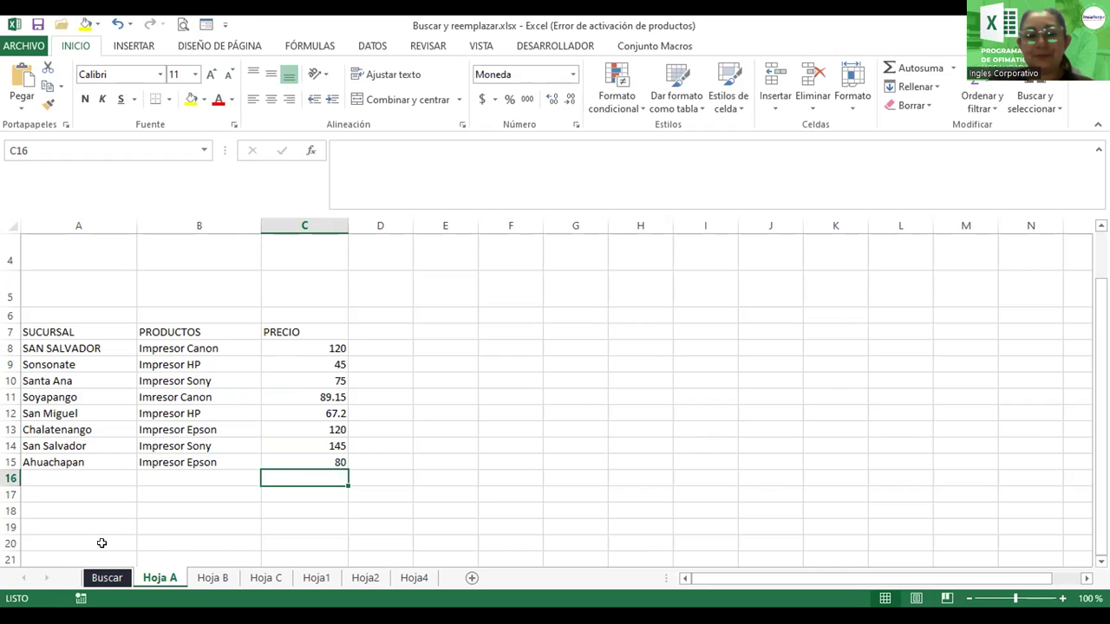
- Zoom to 130% and type 'Total General' in A17 and 'Promedio de precios' in A18
left_click(149, 496)
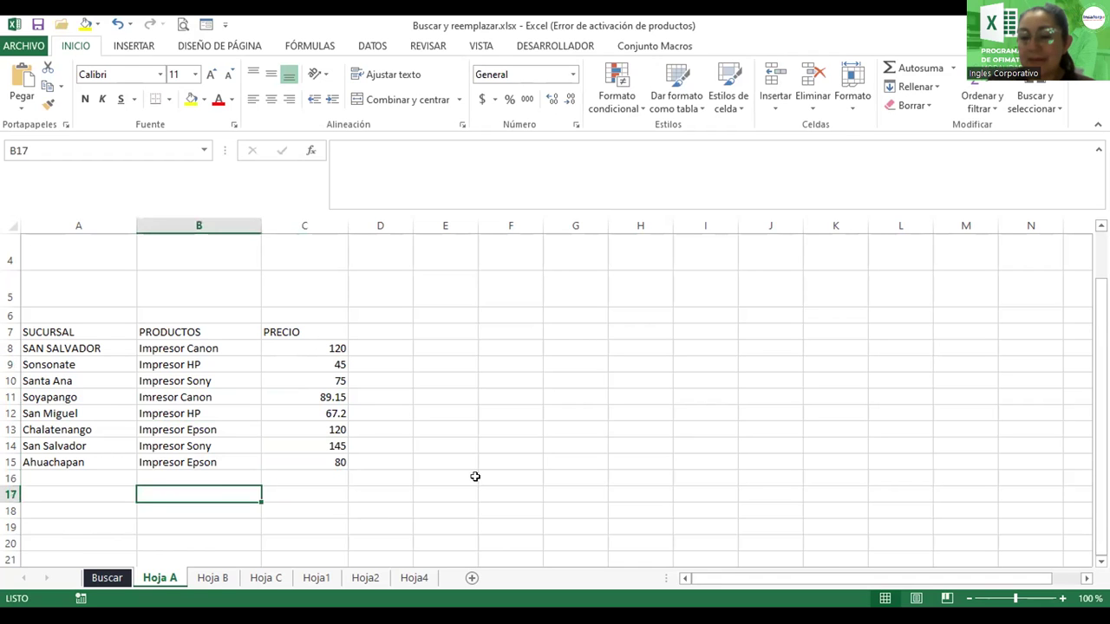
left_click(1064, 598)
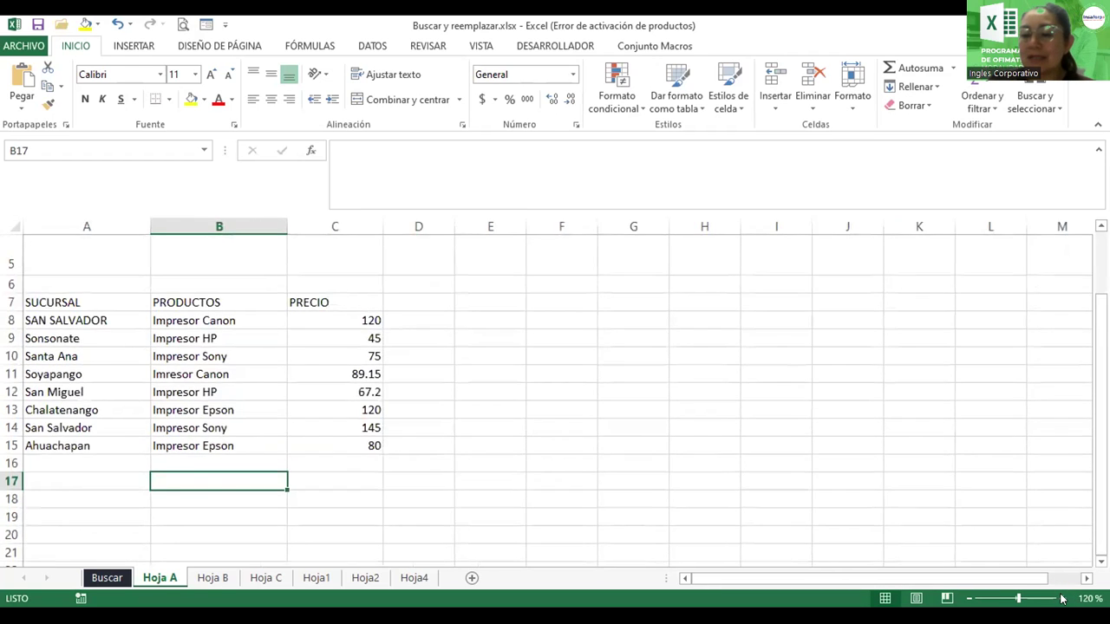
left_click(1063, 598)
left_click(1063, 598)
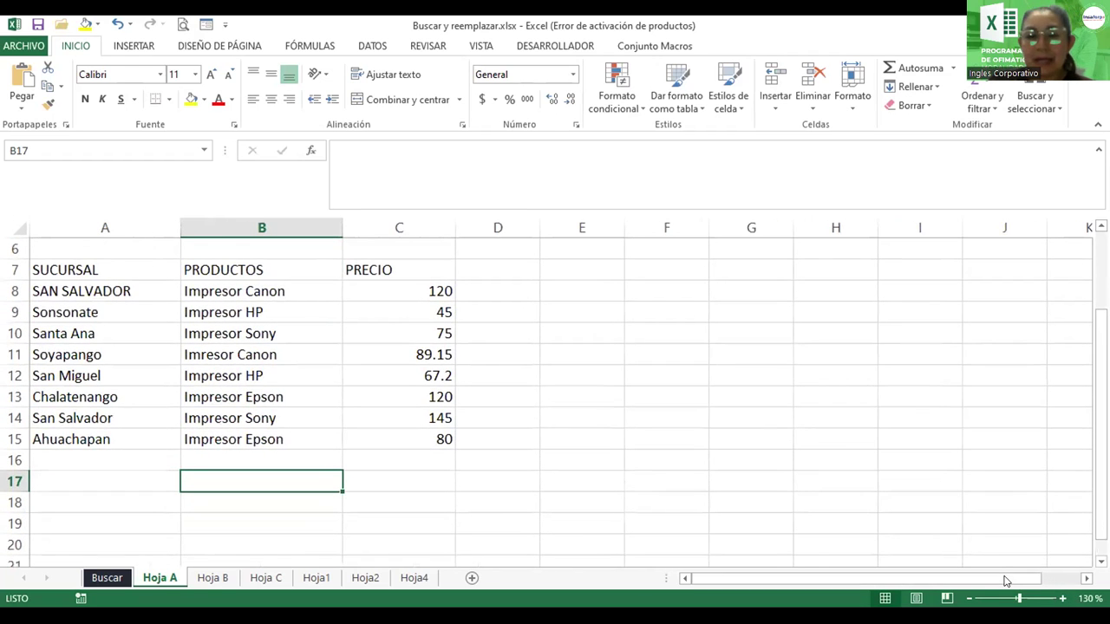
left_click(87, 484)
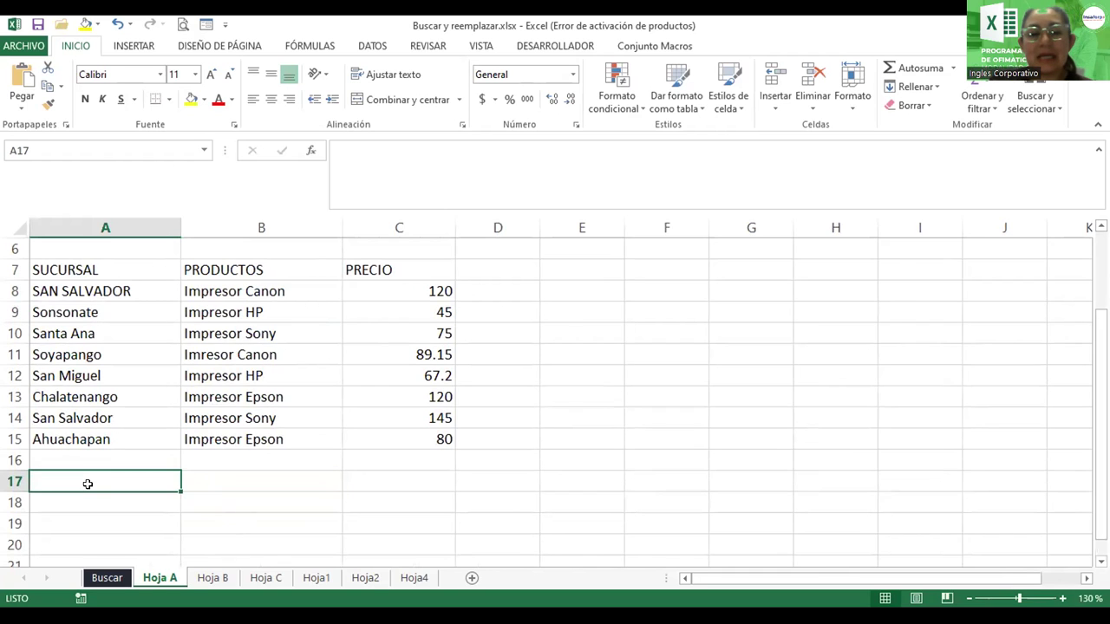
type("Total General")
key("Return")
type("Promedio de pro")
key("BackSpace")
type("ecios")
key("Return")
- Type 'Cantidad de Sucursales en registro' in A19
type("Cantidad de ")
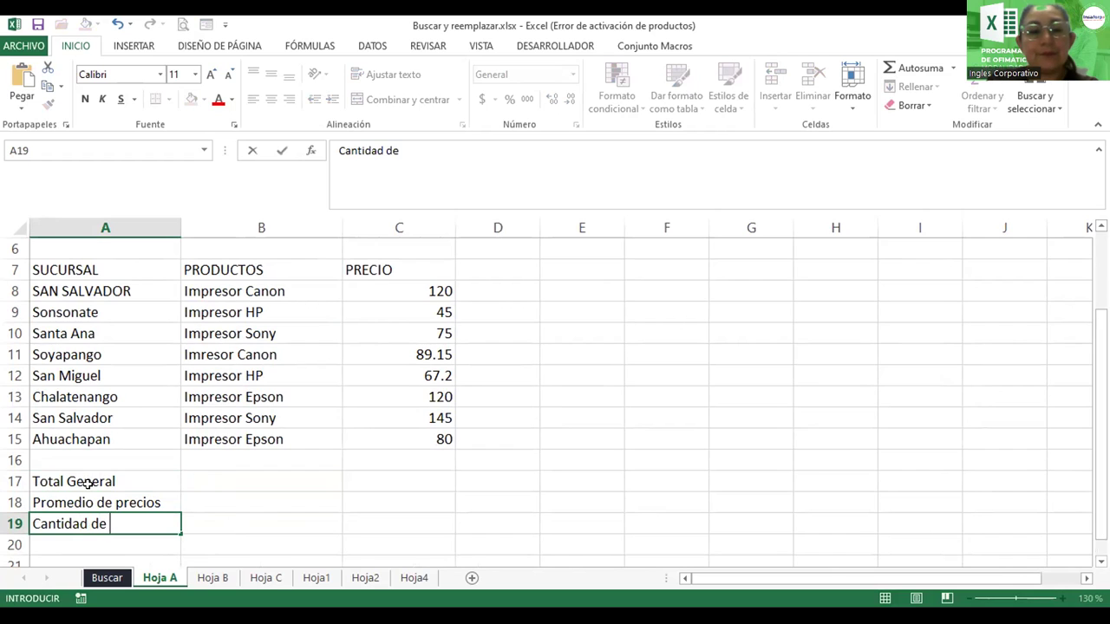
type("S")
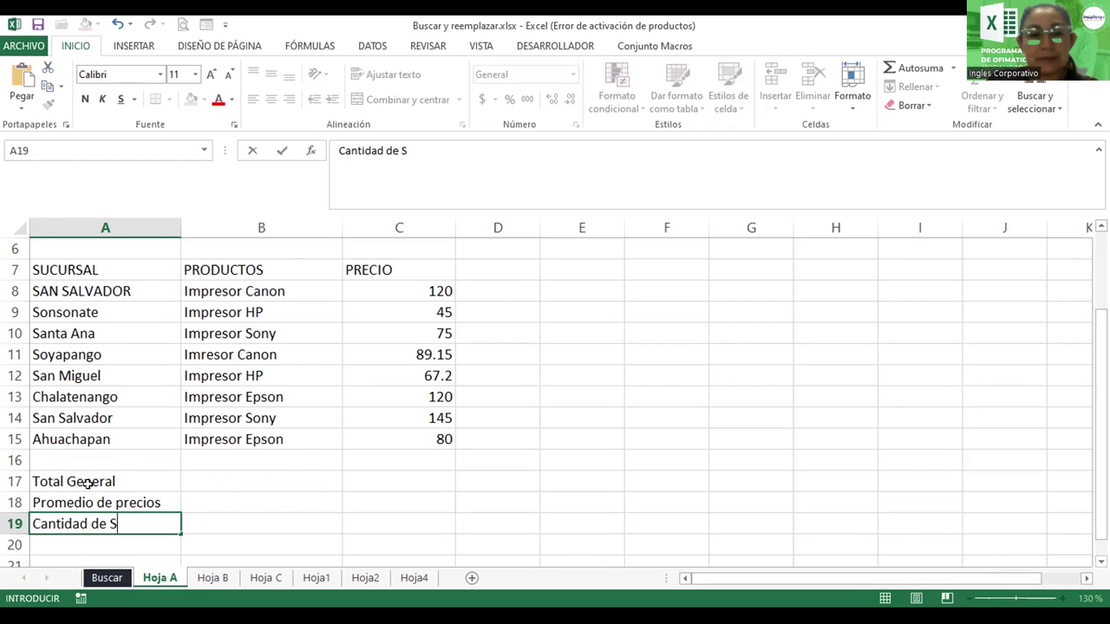
type("ucursal")
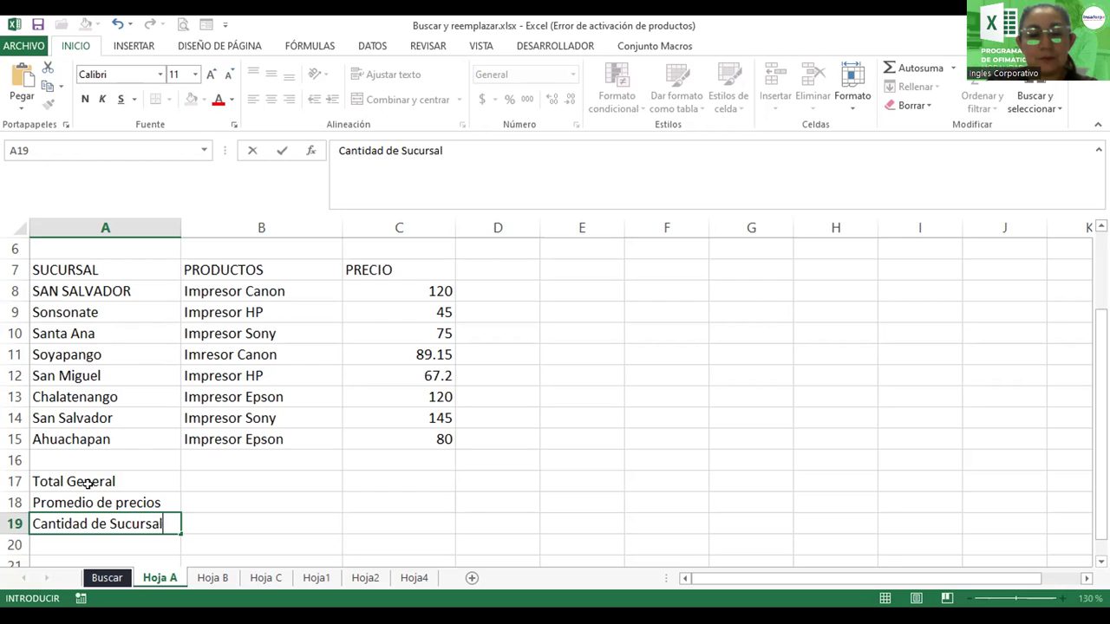
type("es en registro")
key("Return")
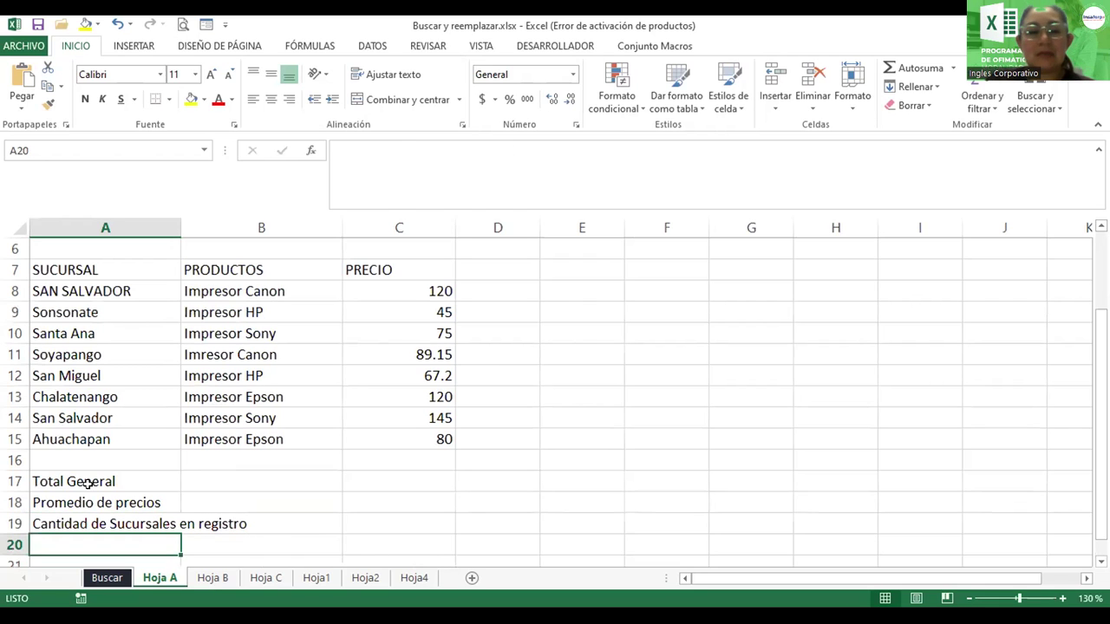
left_click(84, 479)
- Merge and centre Total General across A17:C17, and the Promedio and branch-count labels across columns A–B
key("shift+Right")
key("shift+Right")
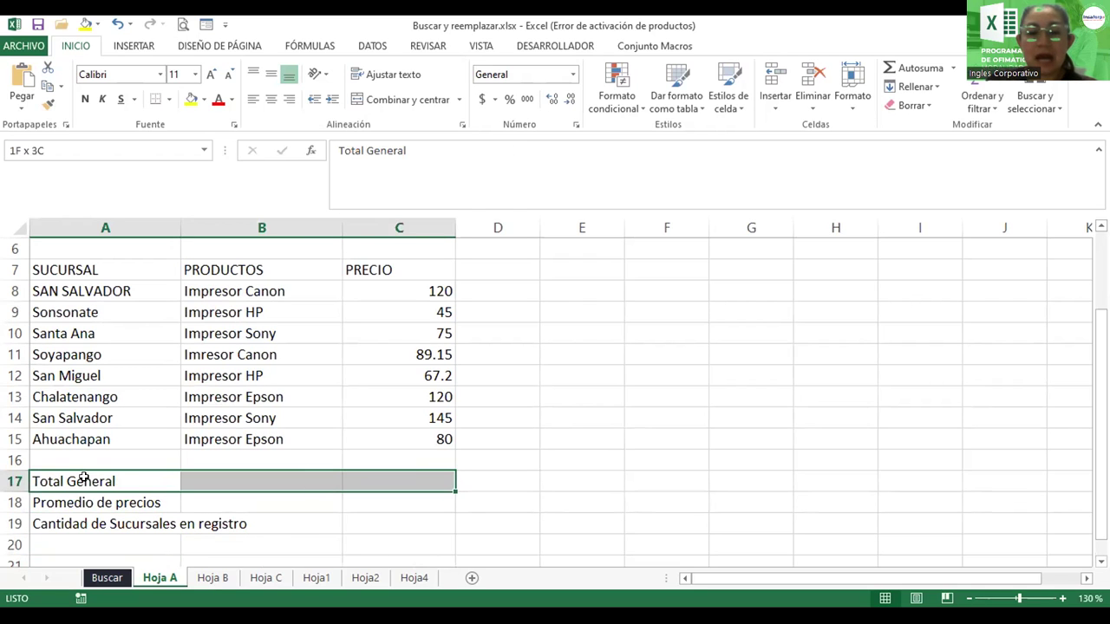
left_click(418, 102)
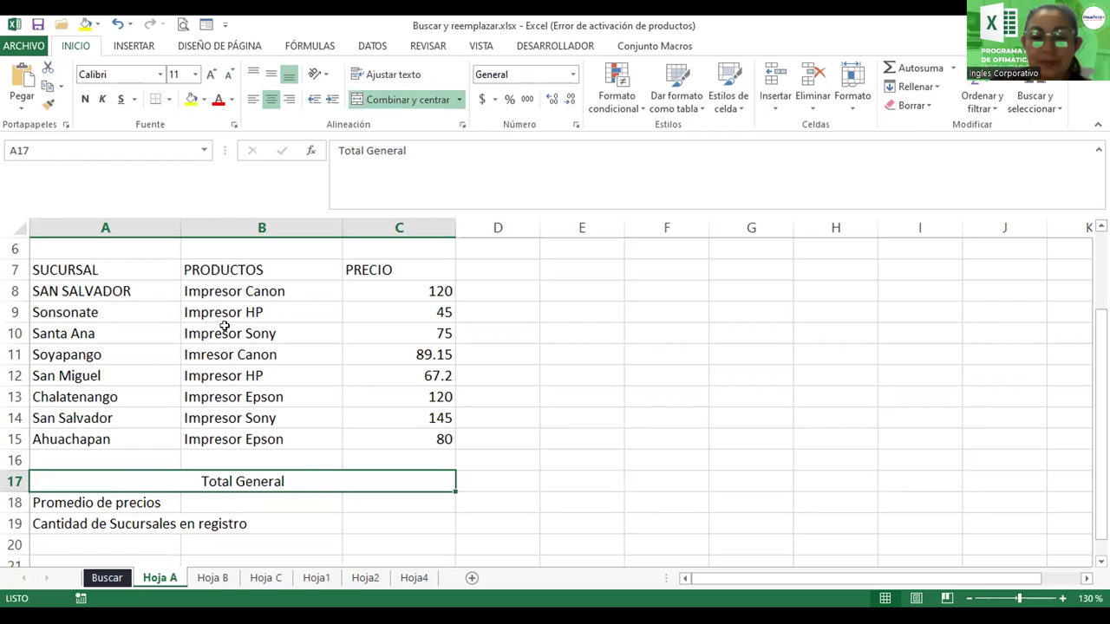
left_click(49, 504)
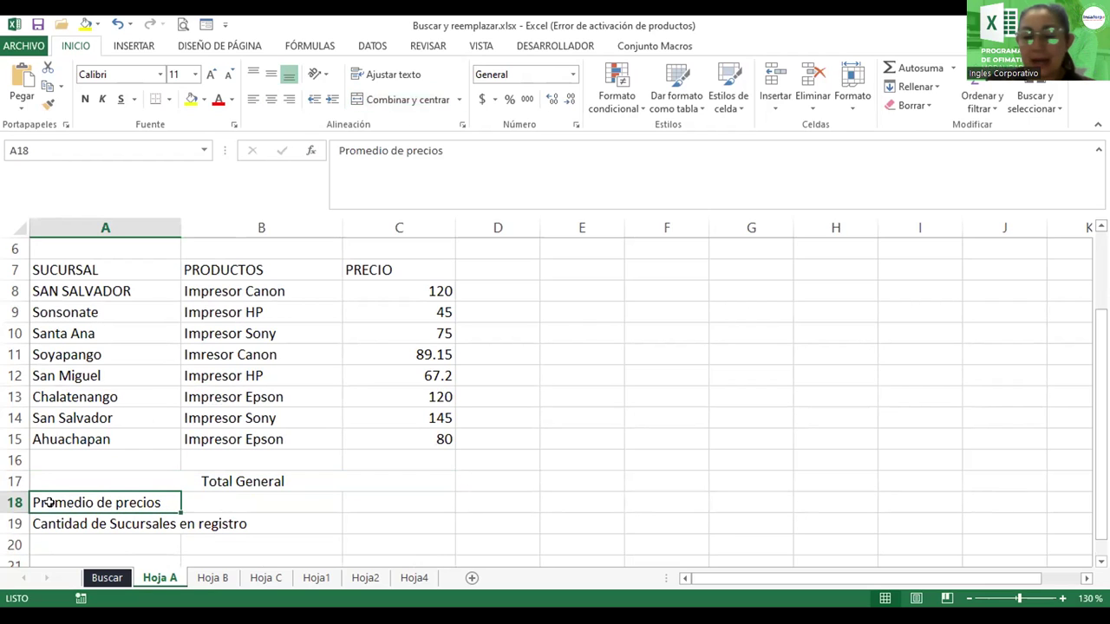
key("shift+Right")
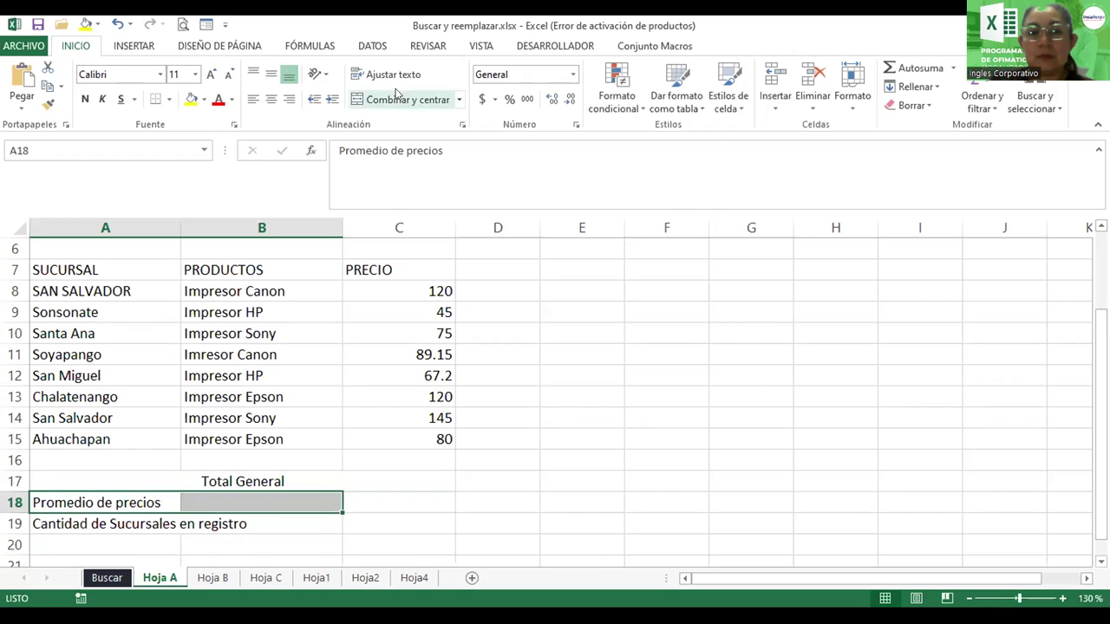
left_click(408, 100)
left_click(65, 524)
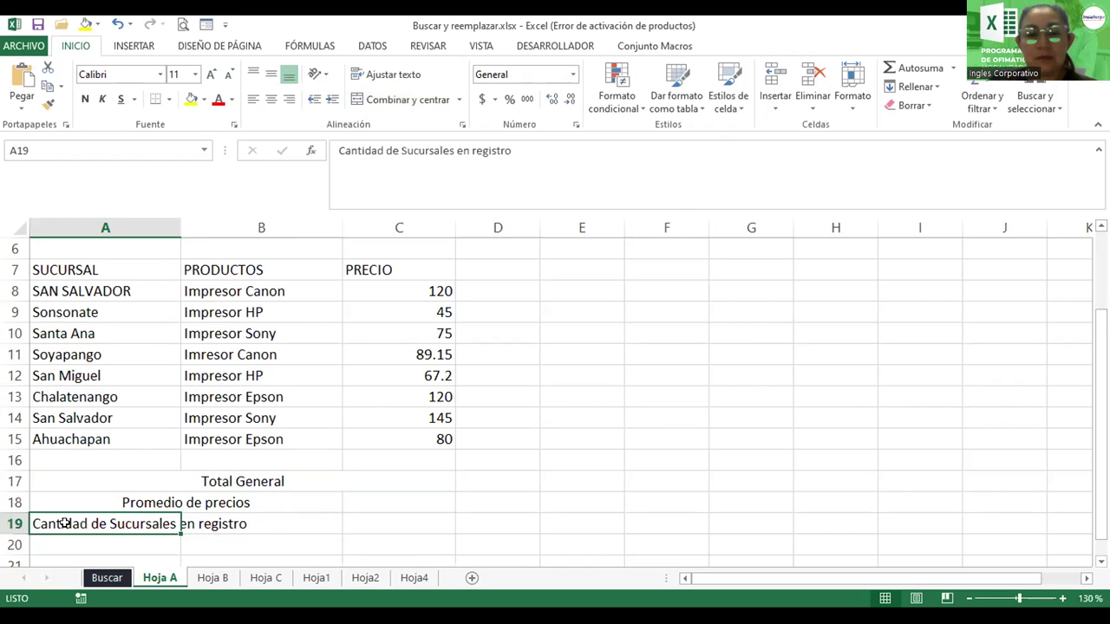
key("shift+Right")
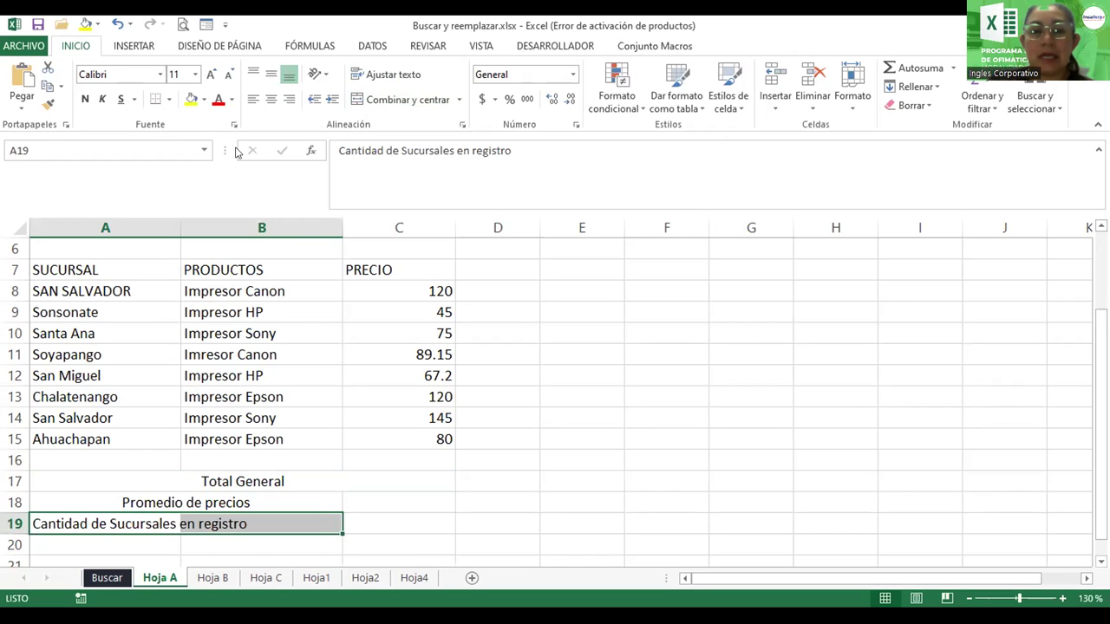
left_click(407, 100)
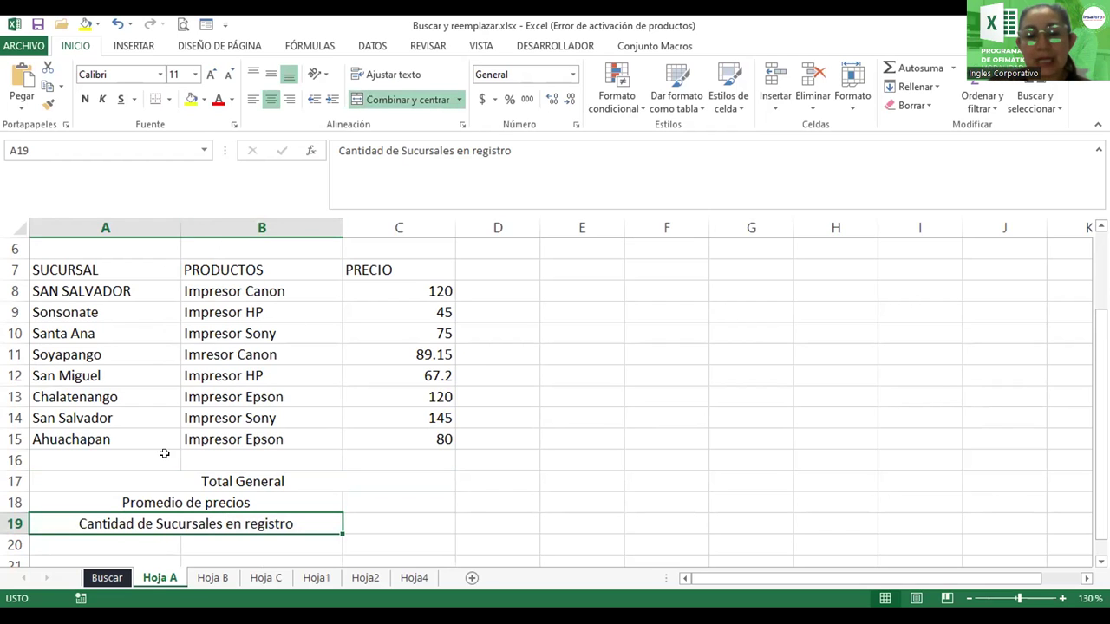
- Unmerge Total General and merge and centre it across A17:B17 instead
left_click(153, 480)
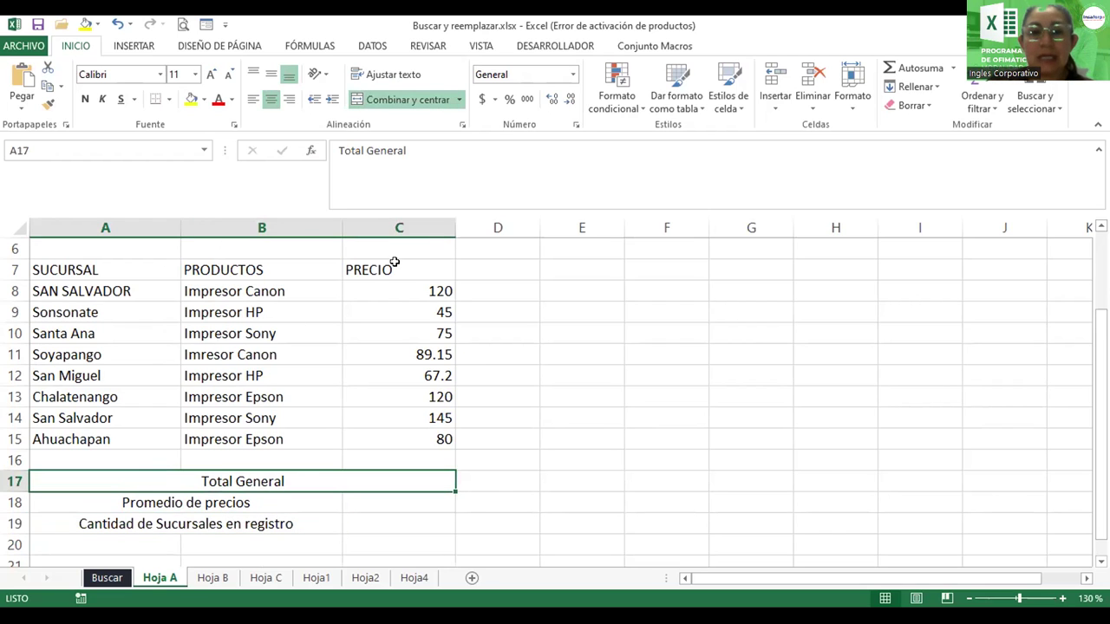
left_click(407, 100)
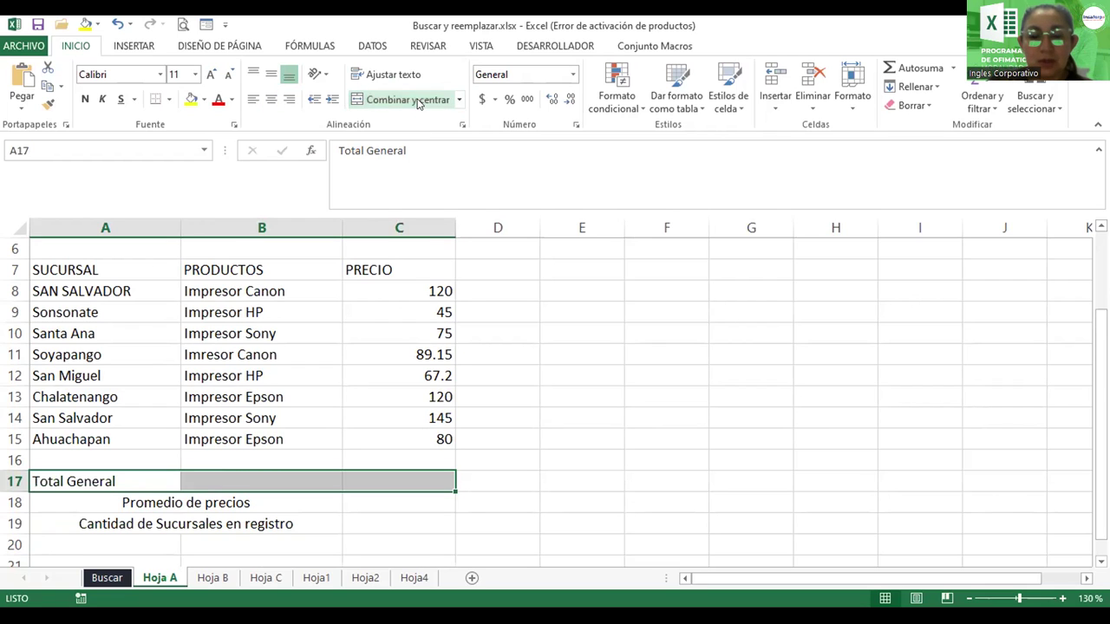
left_click(113, 483)
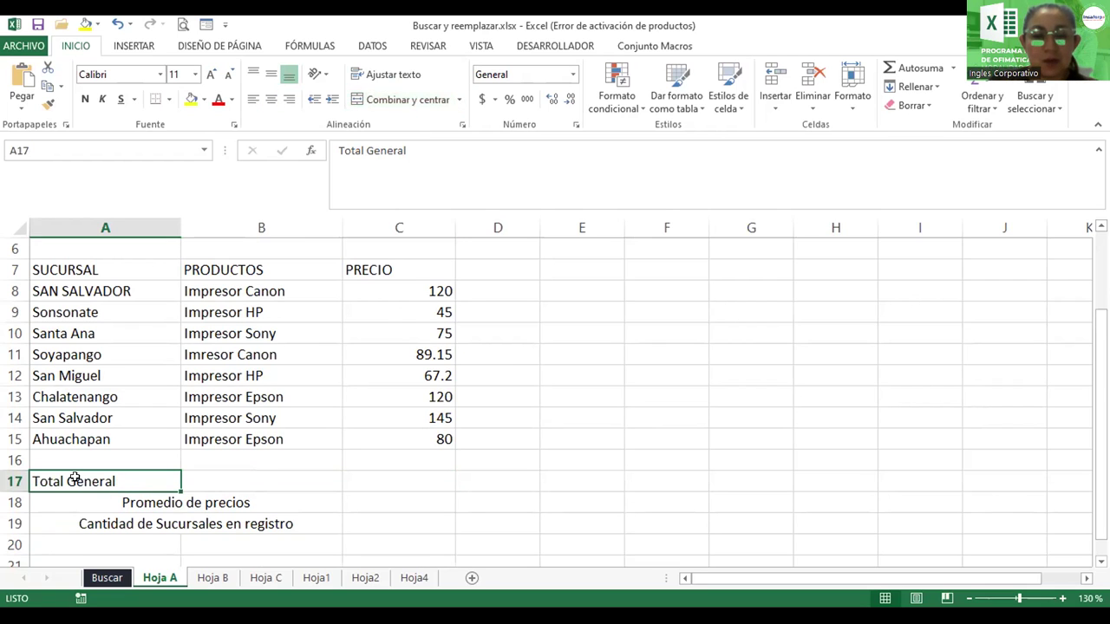
key("shift+Right")
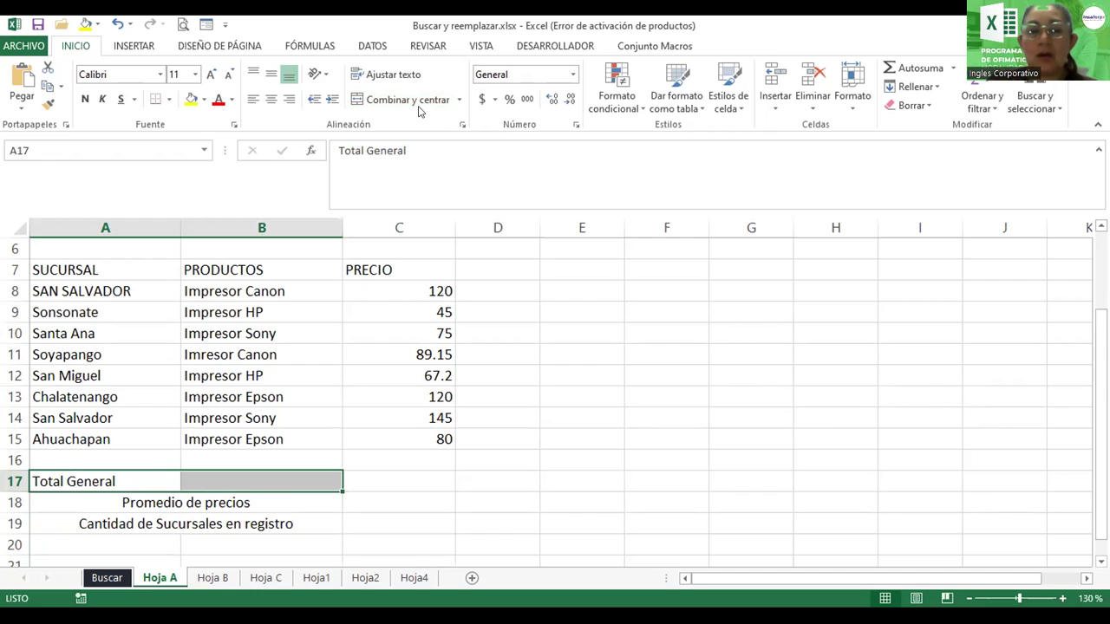
left_click(403, 100)
mouse_move(35, 269)
left_mouse_down()
mouse_move(415, 454)
mouse_move(416, 438)
left_mouse_up()
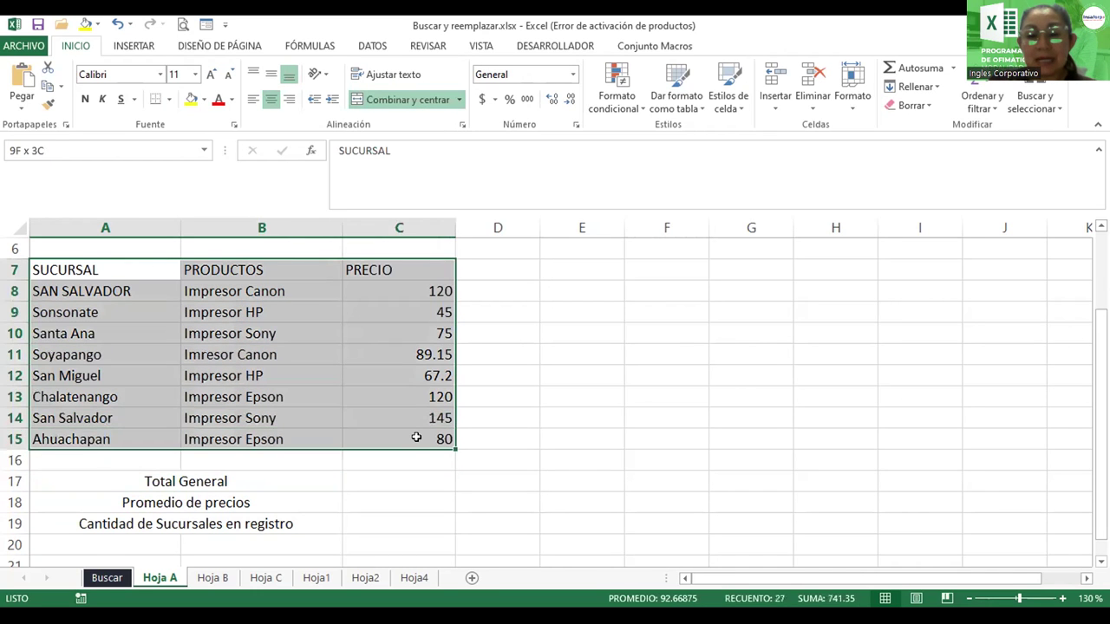
left_click_drag(228, 482, 228, 515)
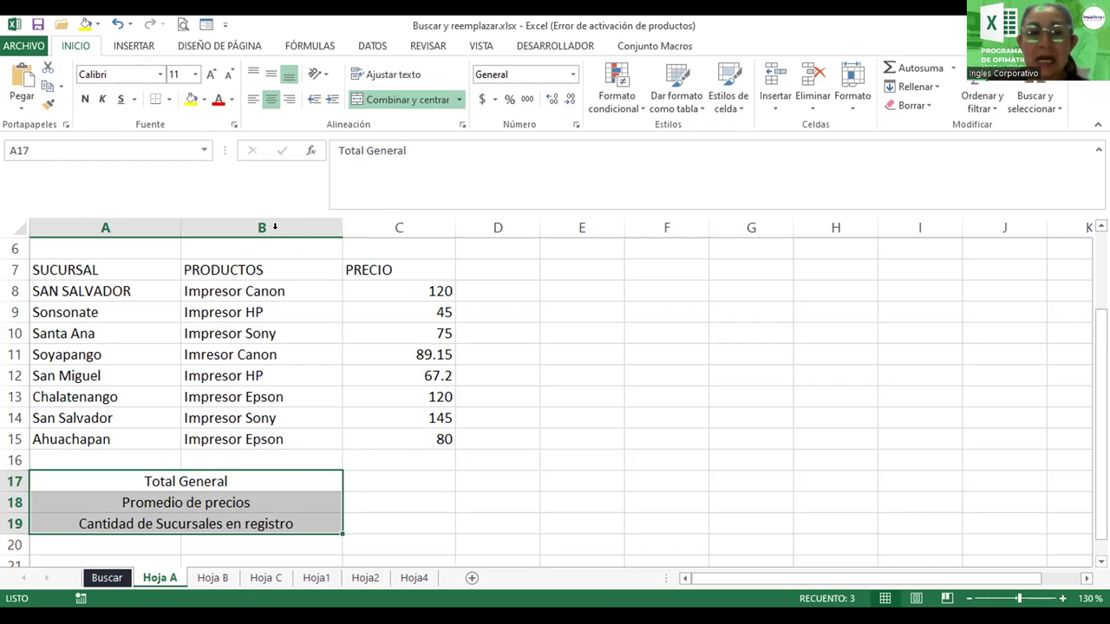
- Put a thick box border around labels A17:B19 and fill result cells C17:C19 gold
left_click(169, 99)
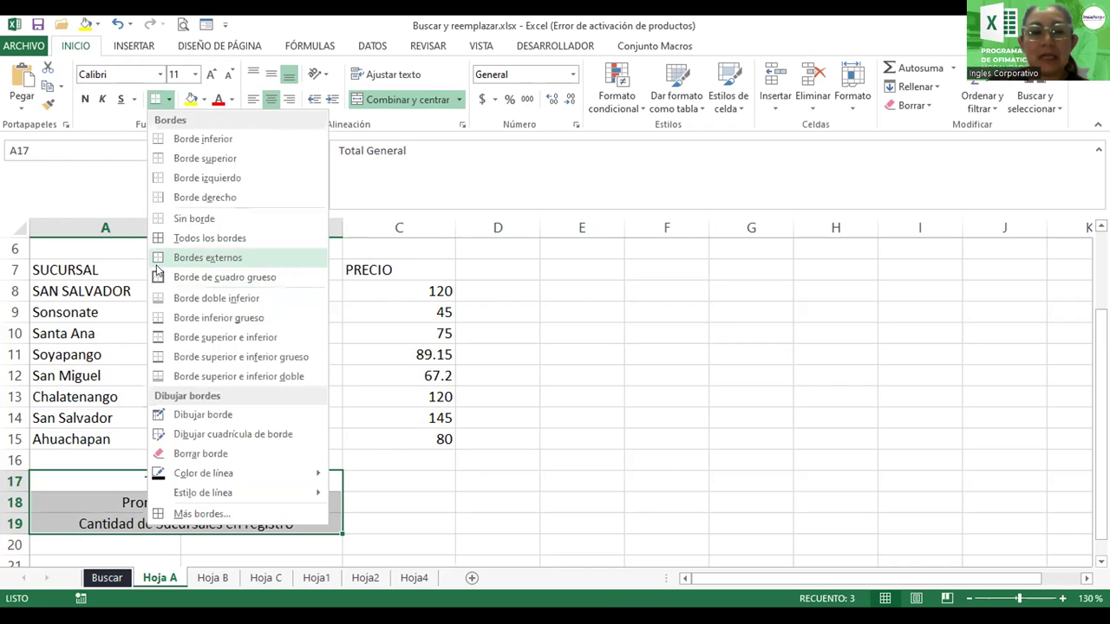
left_click(224, 277)
left_click_drag(411, 472, 421, 522)
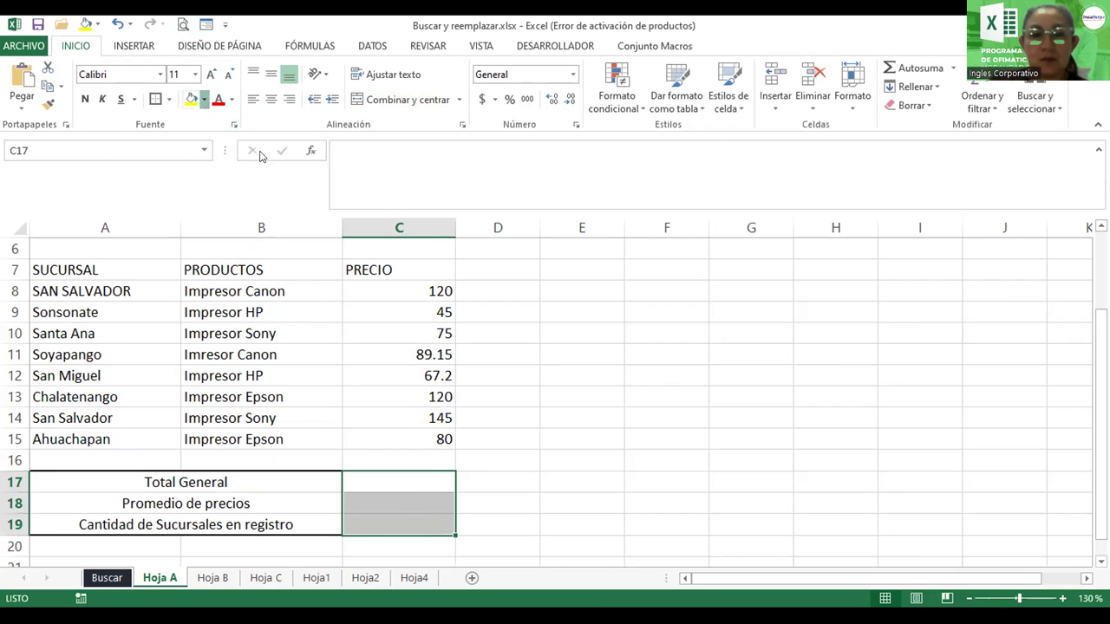
left_click(205, 100)
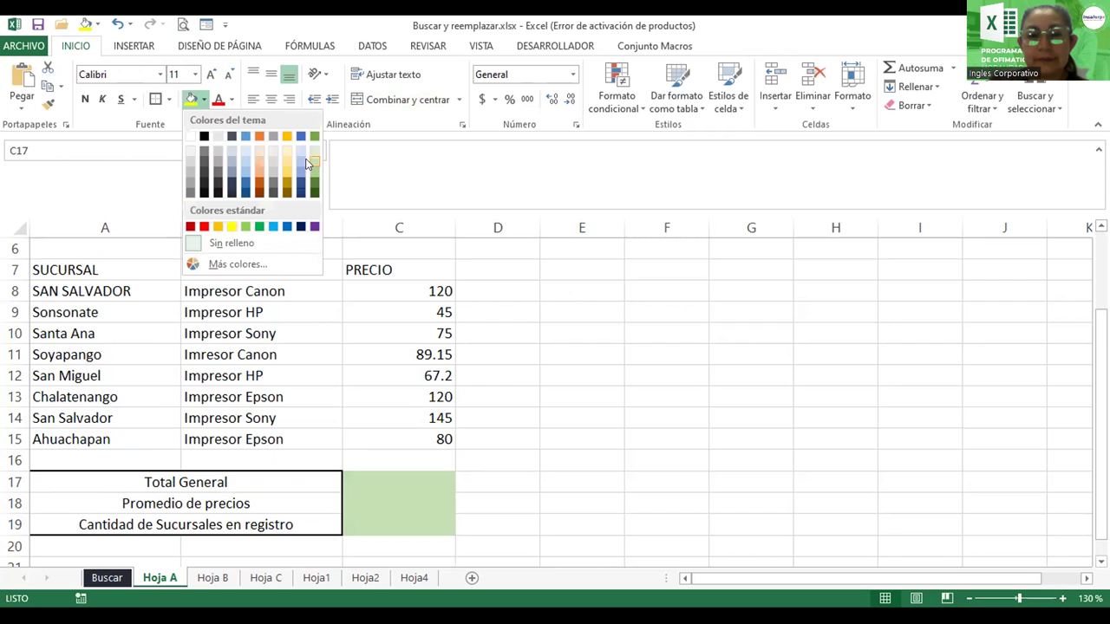
left_click(286, 172)
left_click(631, 477)
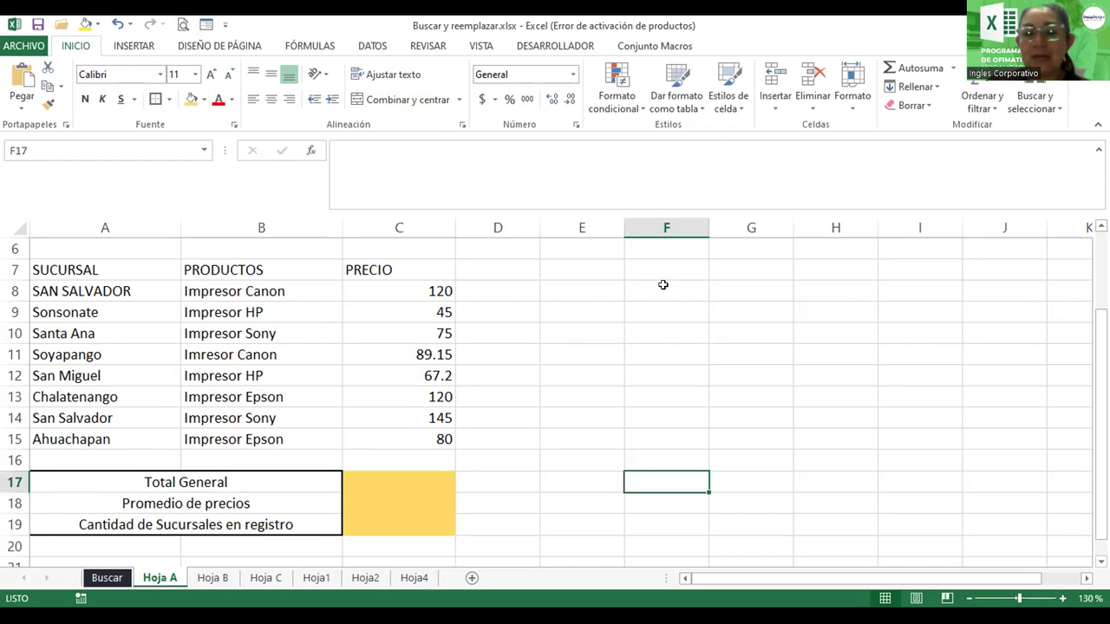
- Make the header row A7:C7 bold, 14-point and centred
mouse_move(78, 272)
left_mouse_down()
mouse_move(371, 246)
mouse_move(408, 280)
mouse_move(402, 260)
left_mouse_up()
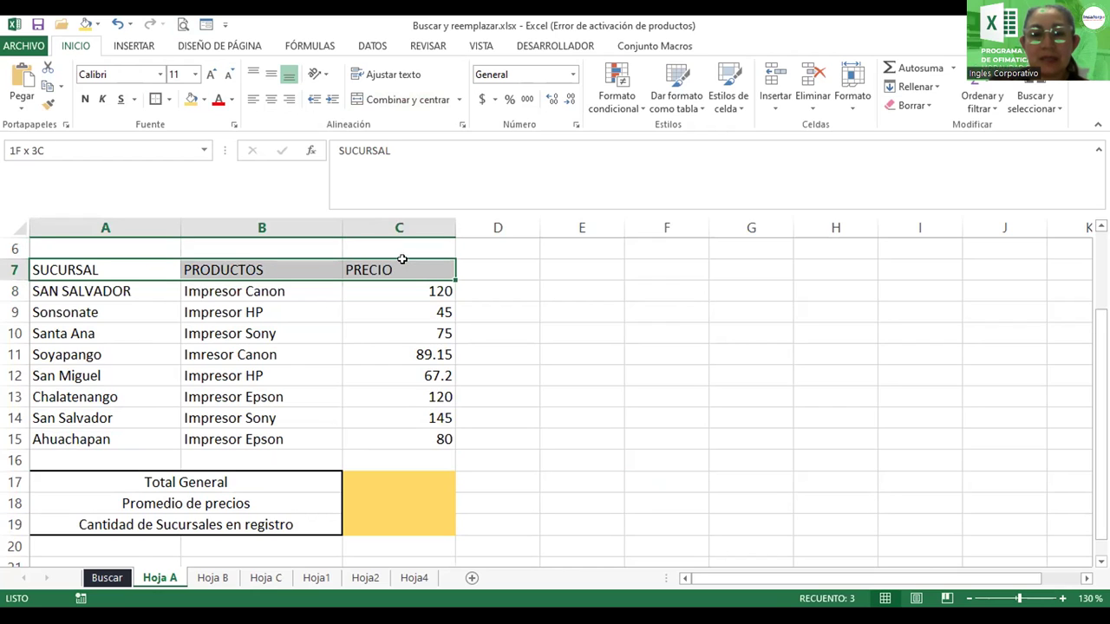
left_click(85, 99)
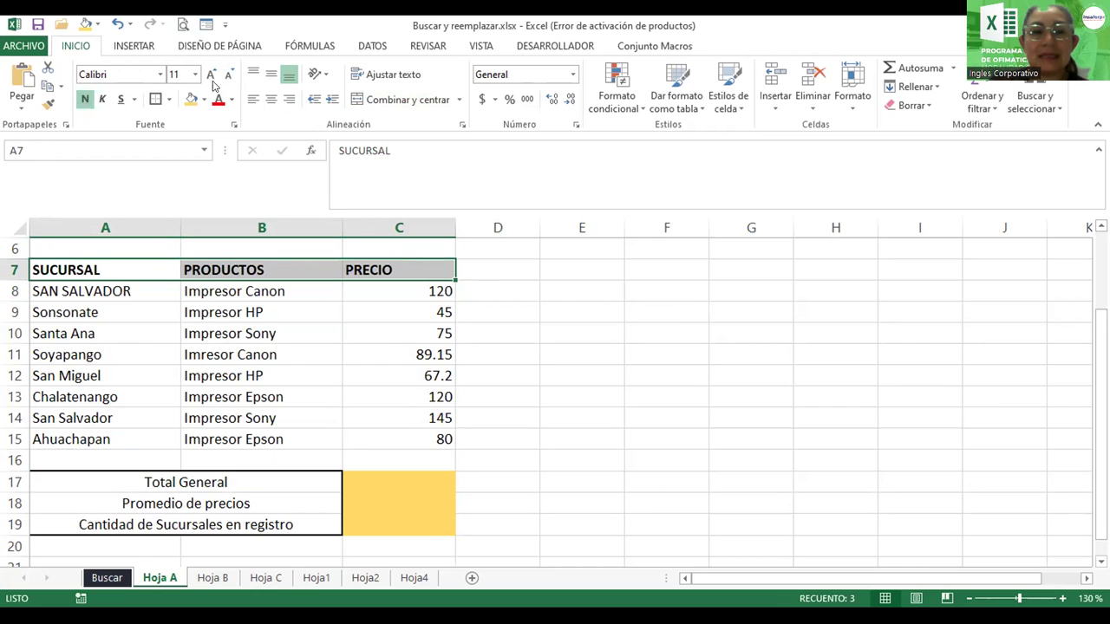
left_click(212, 75)
left_click(212, 75)
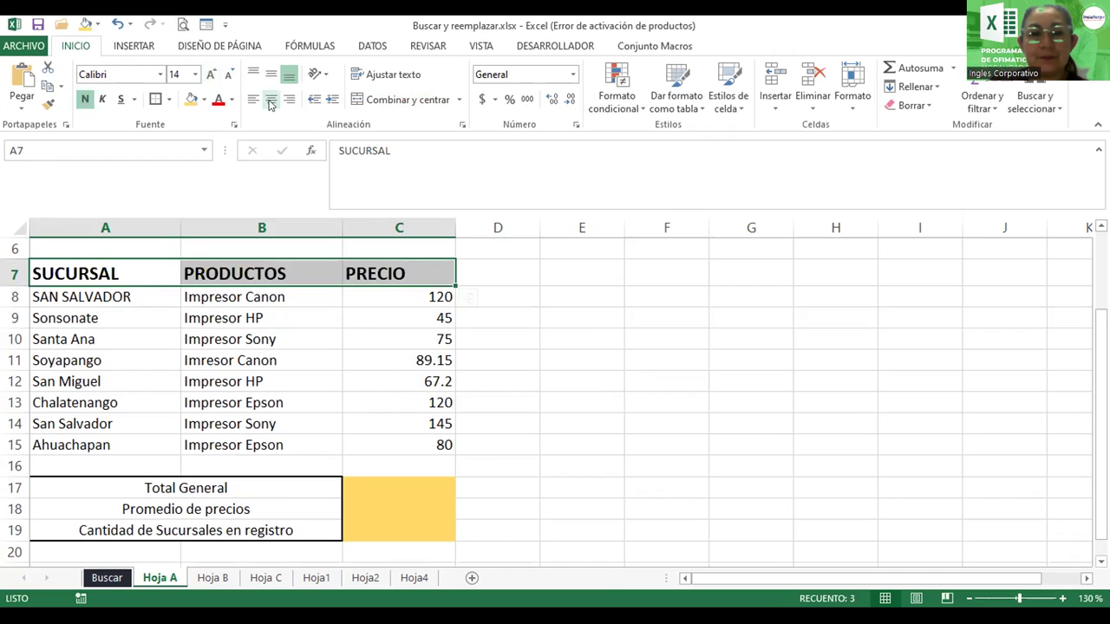
left_click(272, 99)
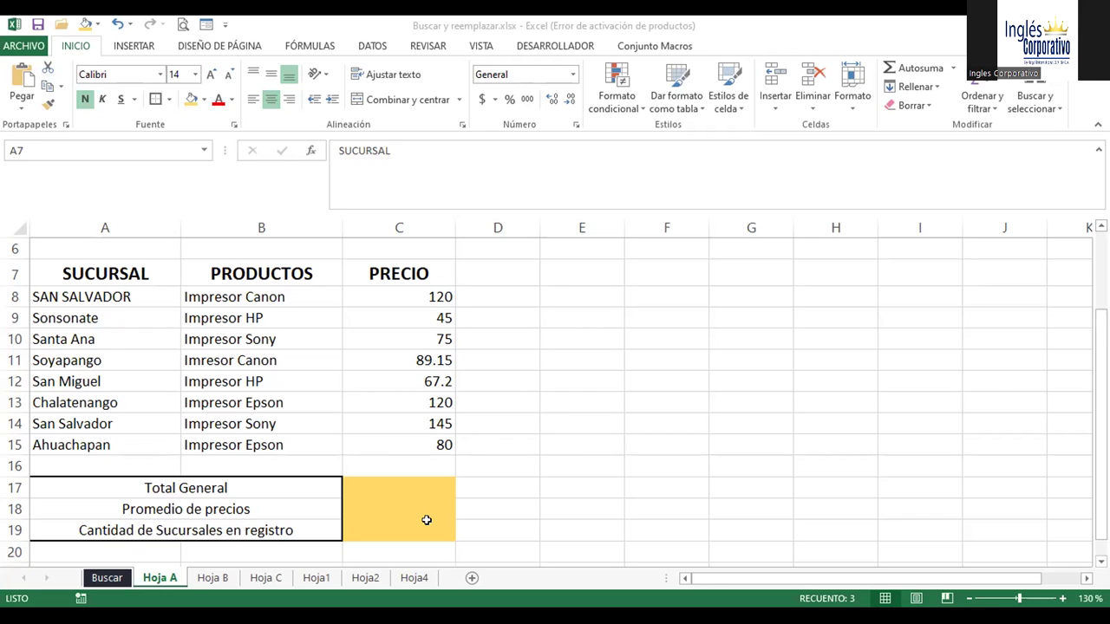
- Enter =SUMA(C8:C15) in C17 from the Autosuma list to total the prices
left_click(398, 483)
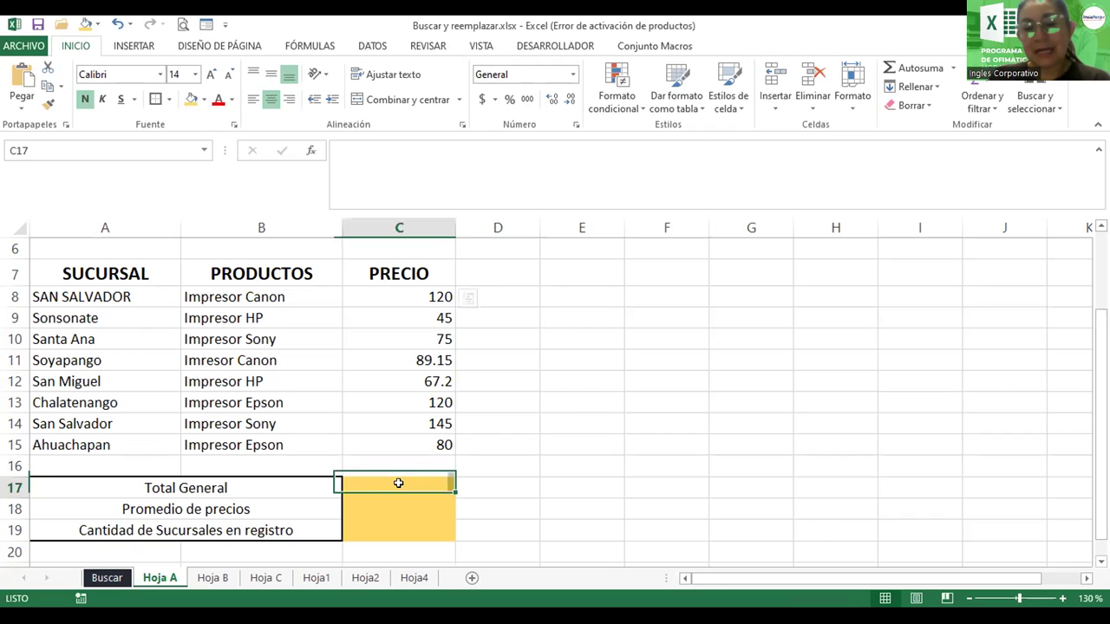
left_click(1100, 561)
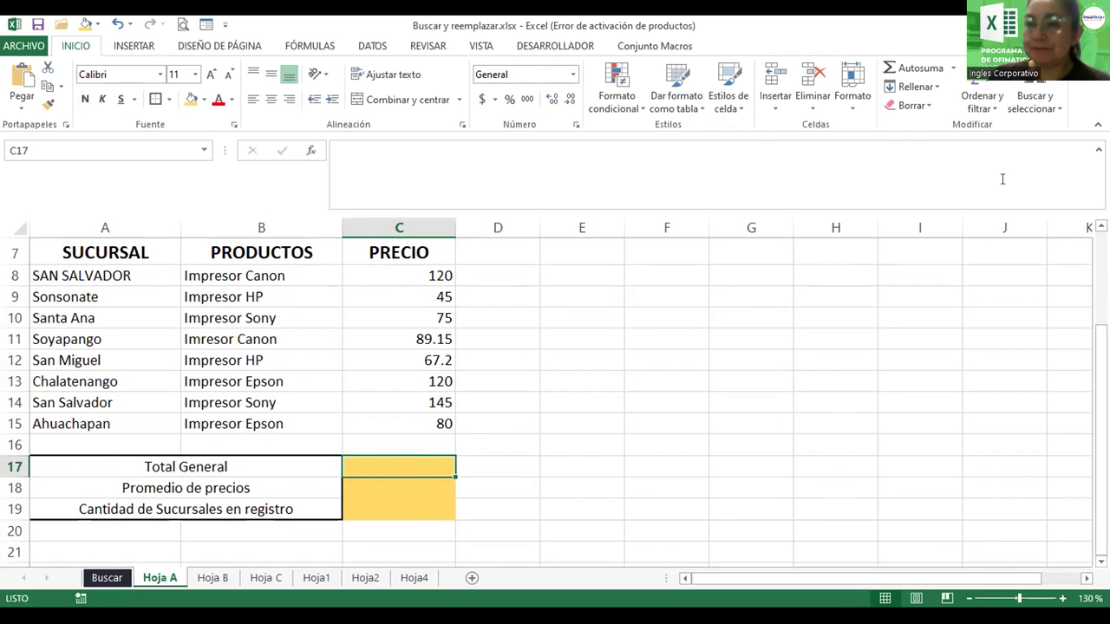
left_click(952, 68)
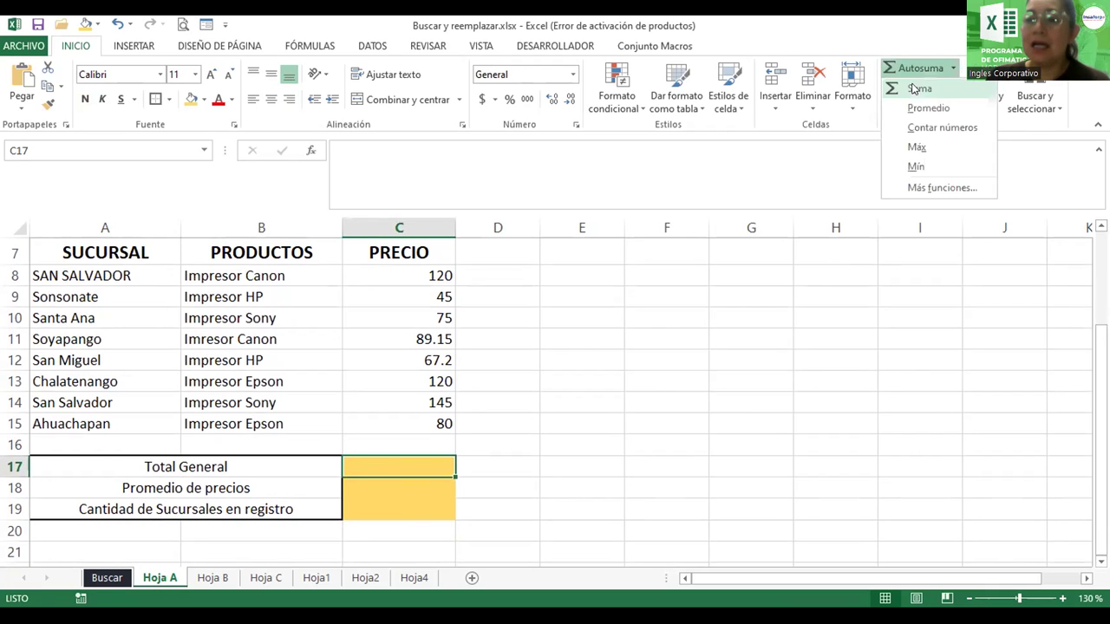
left_click(386, 466)
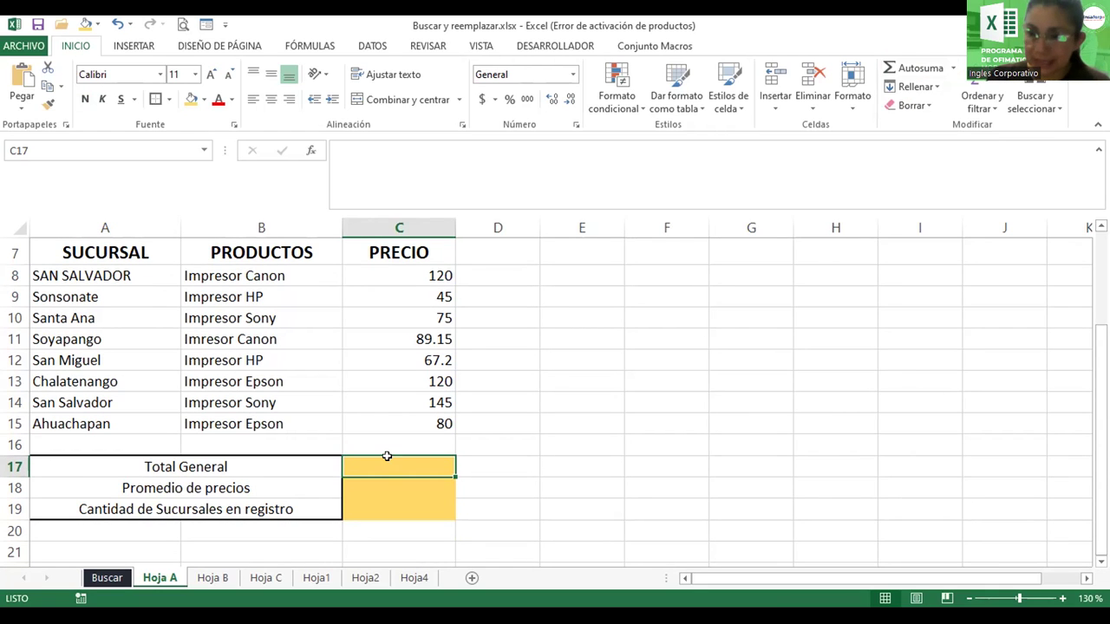
left_click(953, 69)
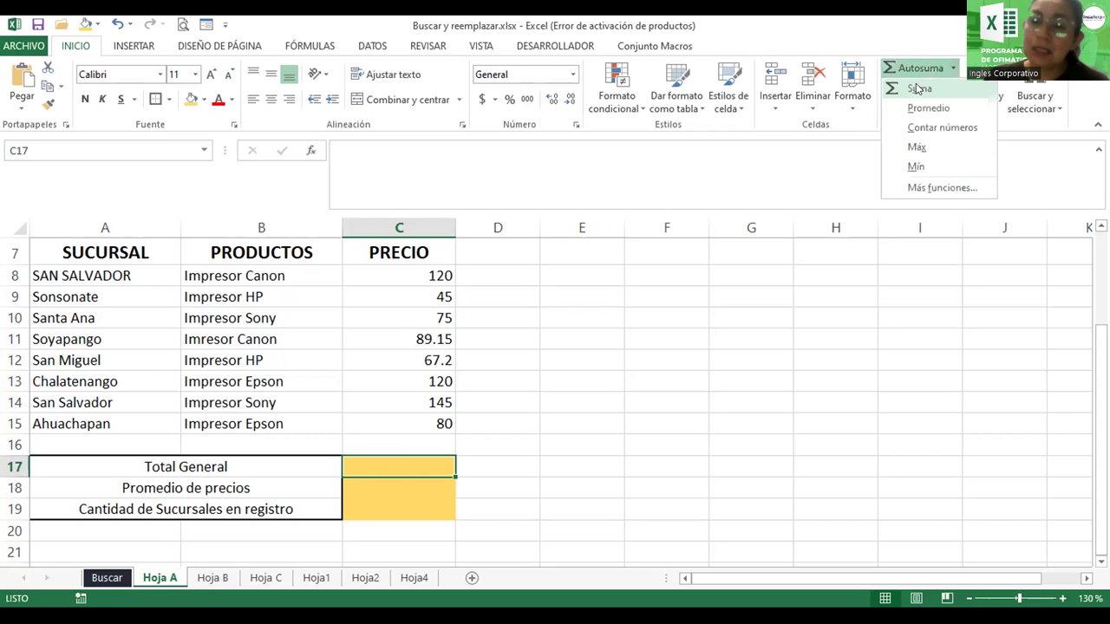
left_click(917, 88)
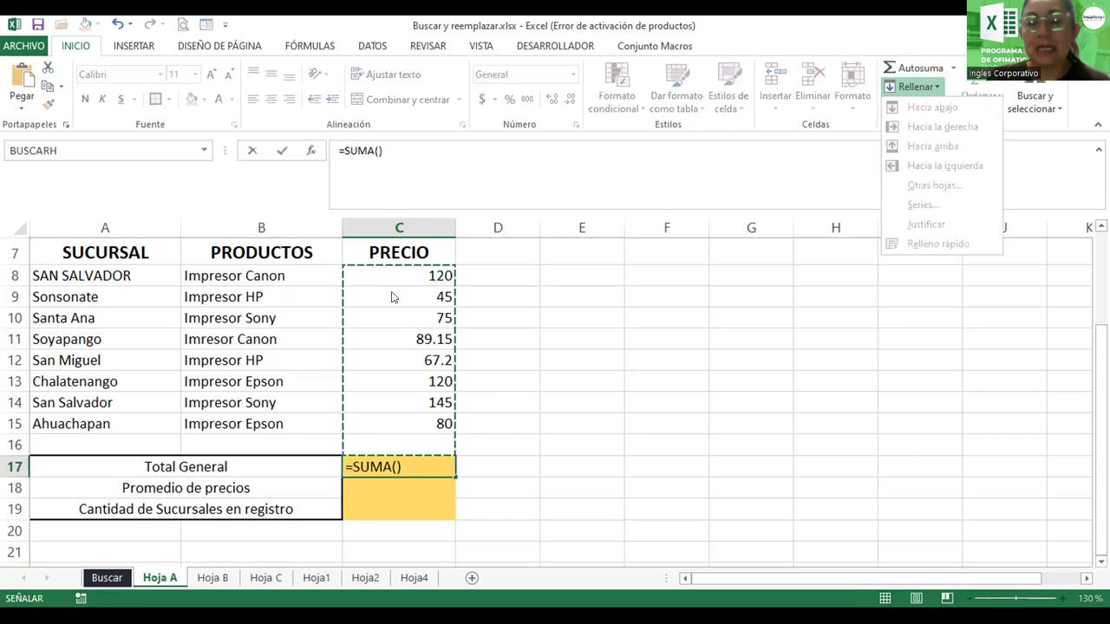
left_click_drag(387, 274, 395, 309)
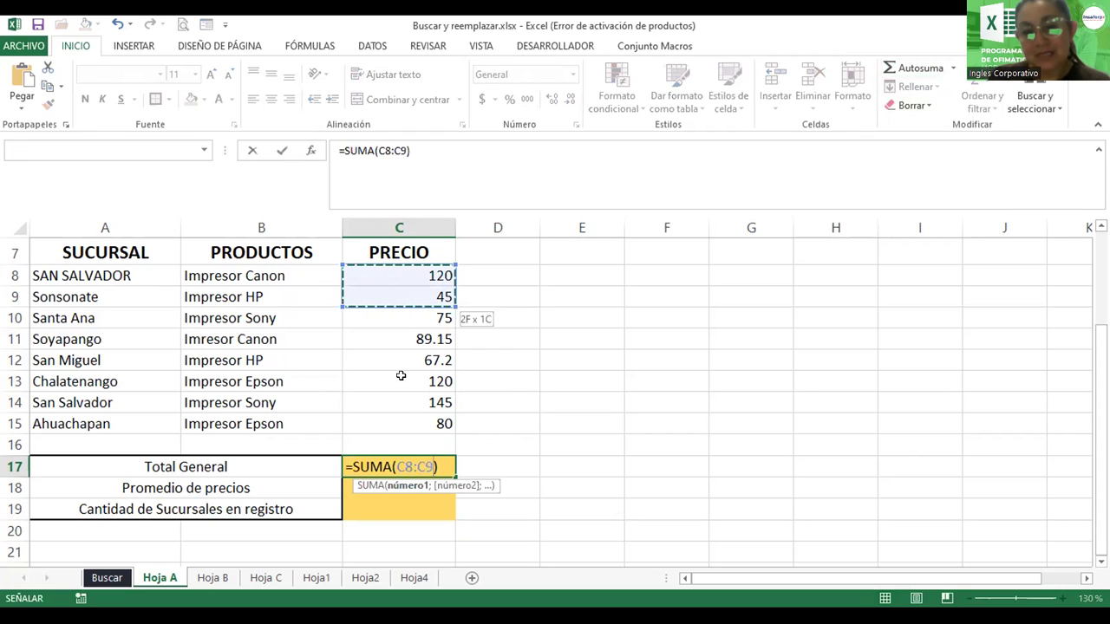
left_click_drag(401, 415, 400, 415)
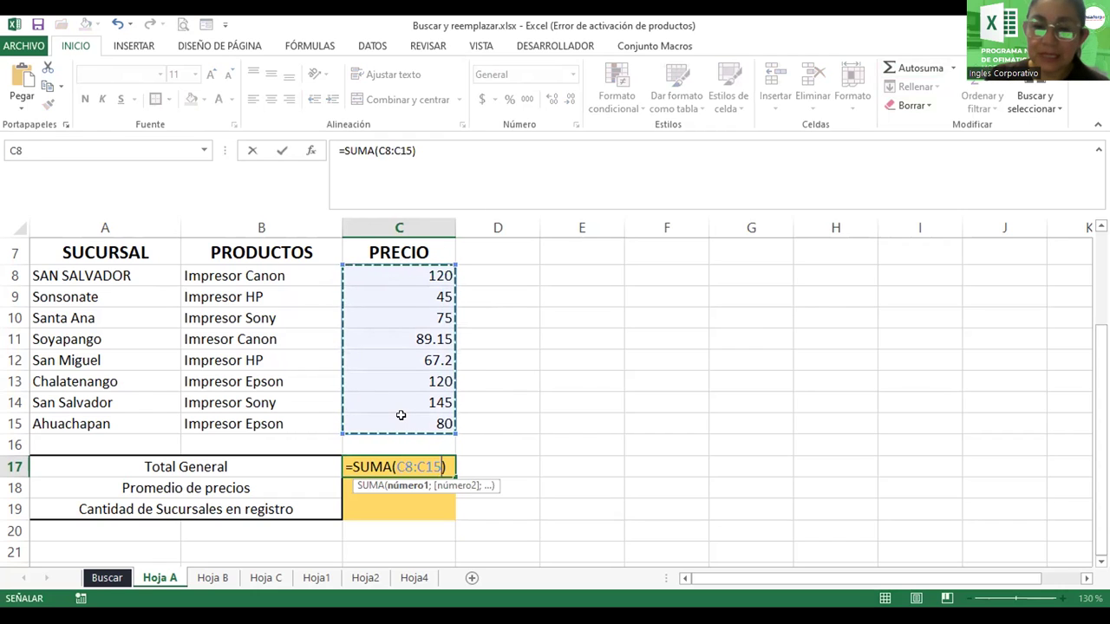
key("Return")
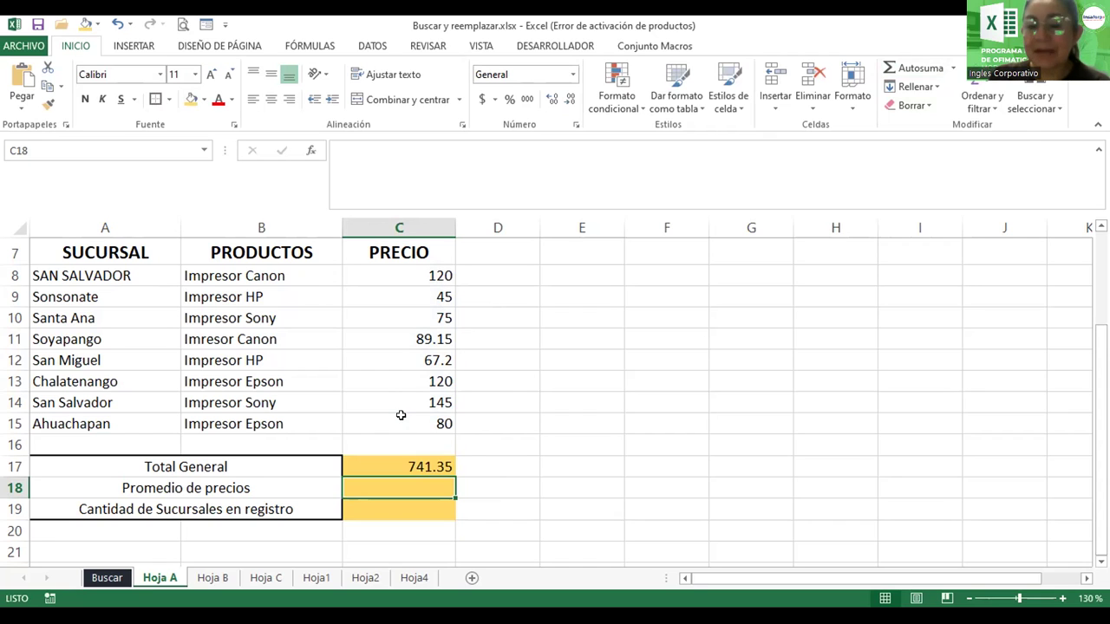
- Insert a PROMEDIO formula into C18 from the Autosuma list
left_click(953, 70)
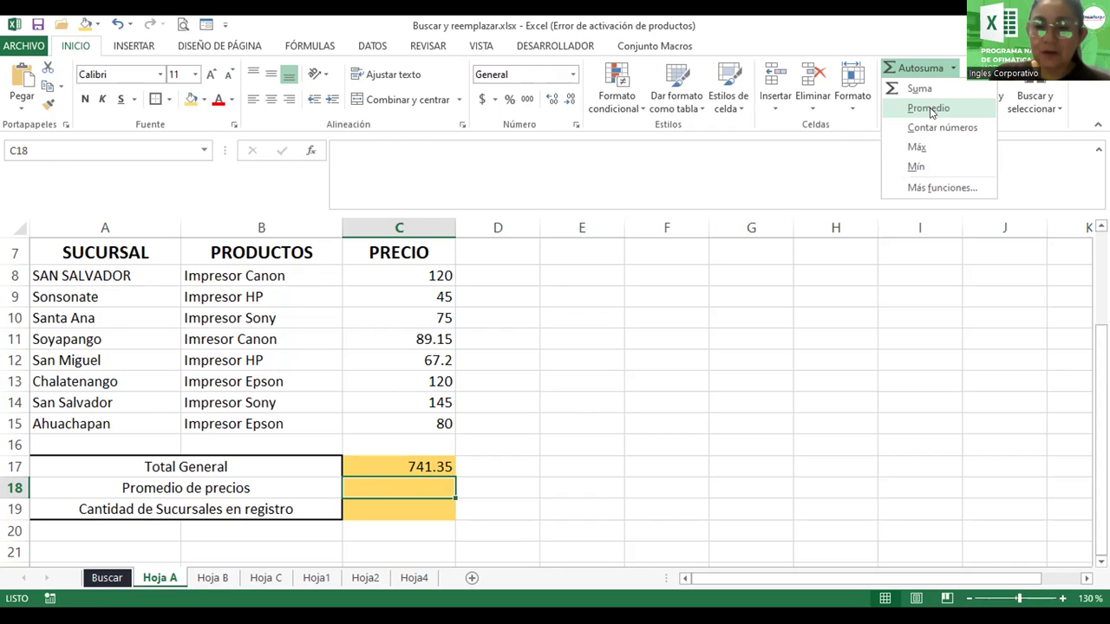
left_click(928, 108)
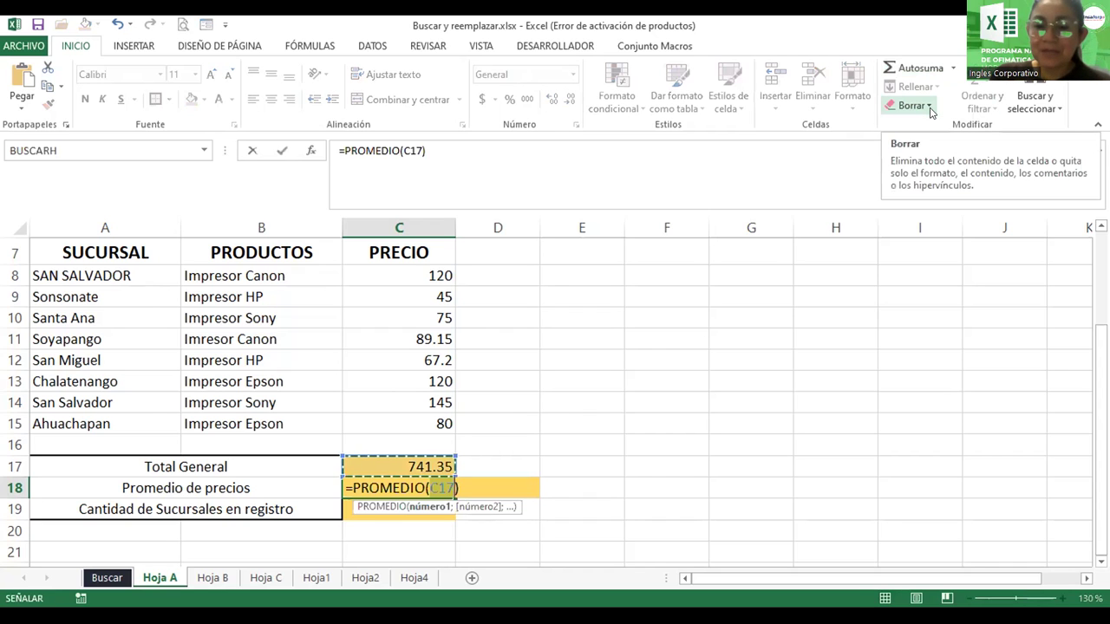
left_click(952, 69)
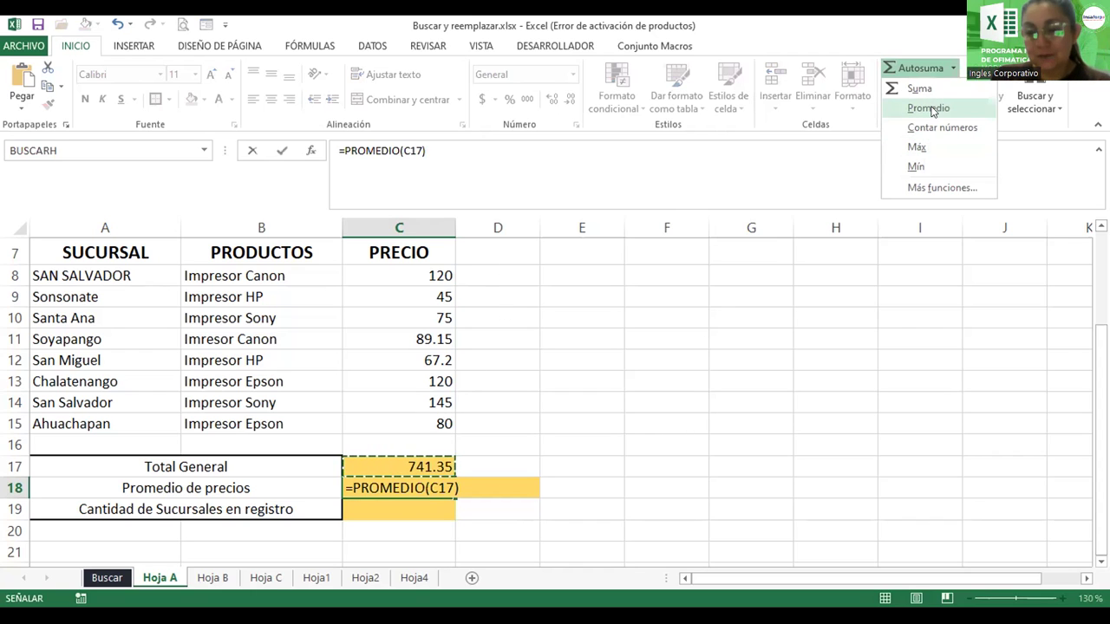
left_click(444, 492)
- Correct C18's formula to =PROMEDIO(C8:C15), showing 92.66875
key("BackSpace")
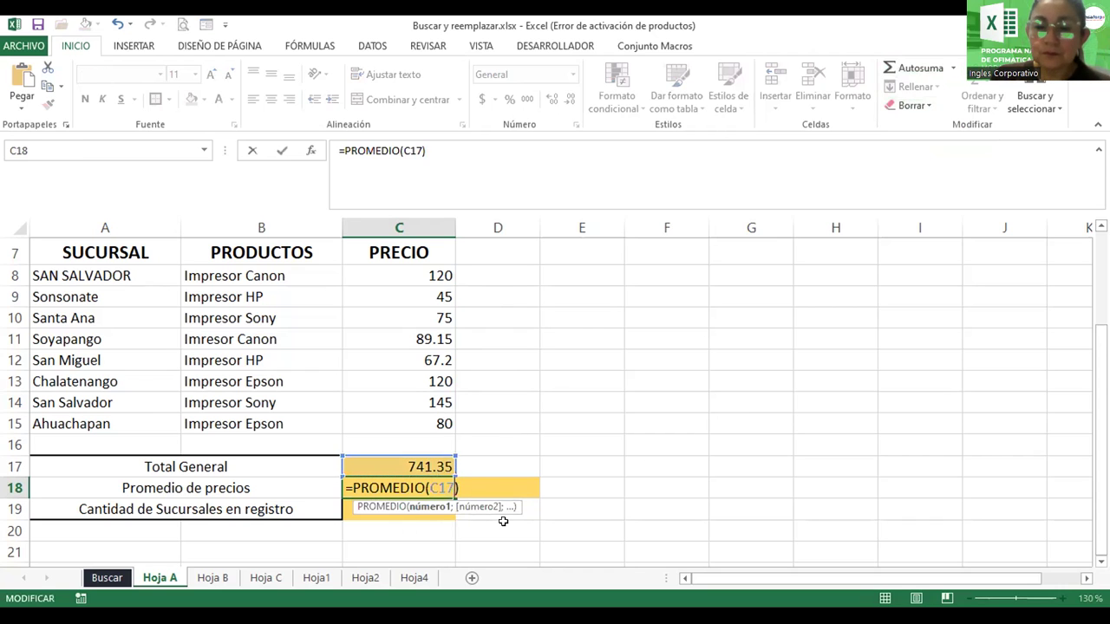
key("BackSpace")
key("BackSpace")
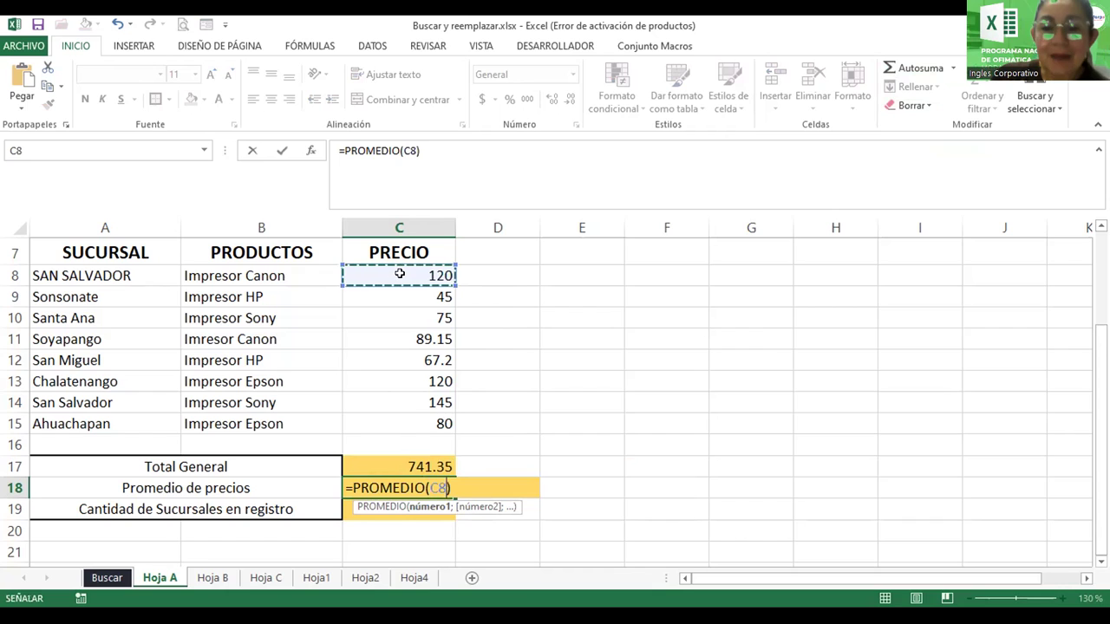
left_click_drag(400, 274, 400, 297)
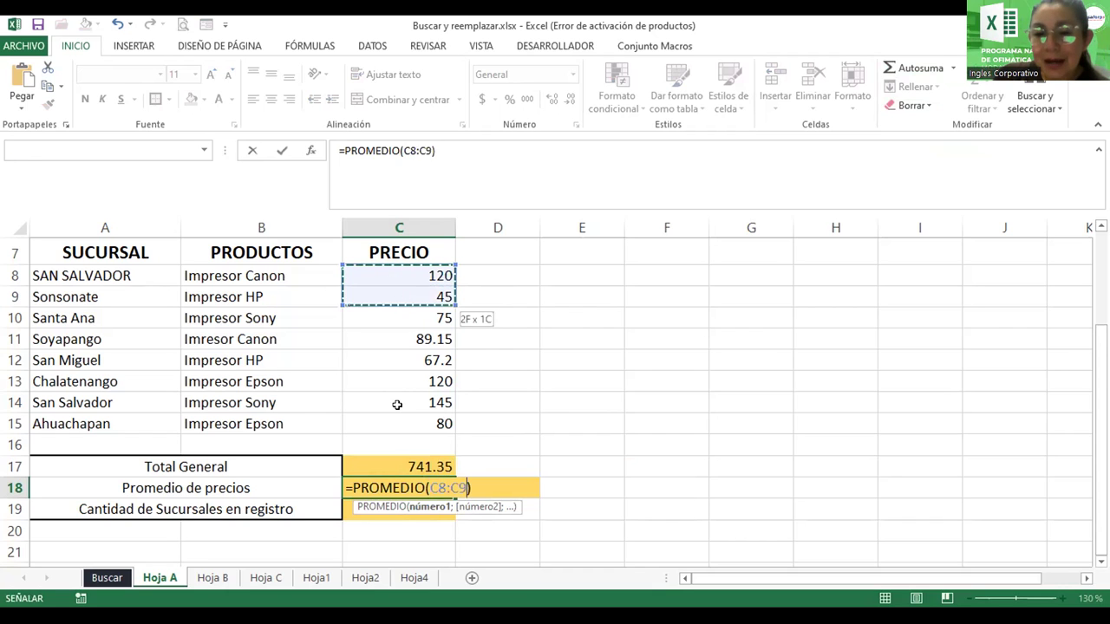
left_click_drag(397, 404, 398, 420)
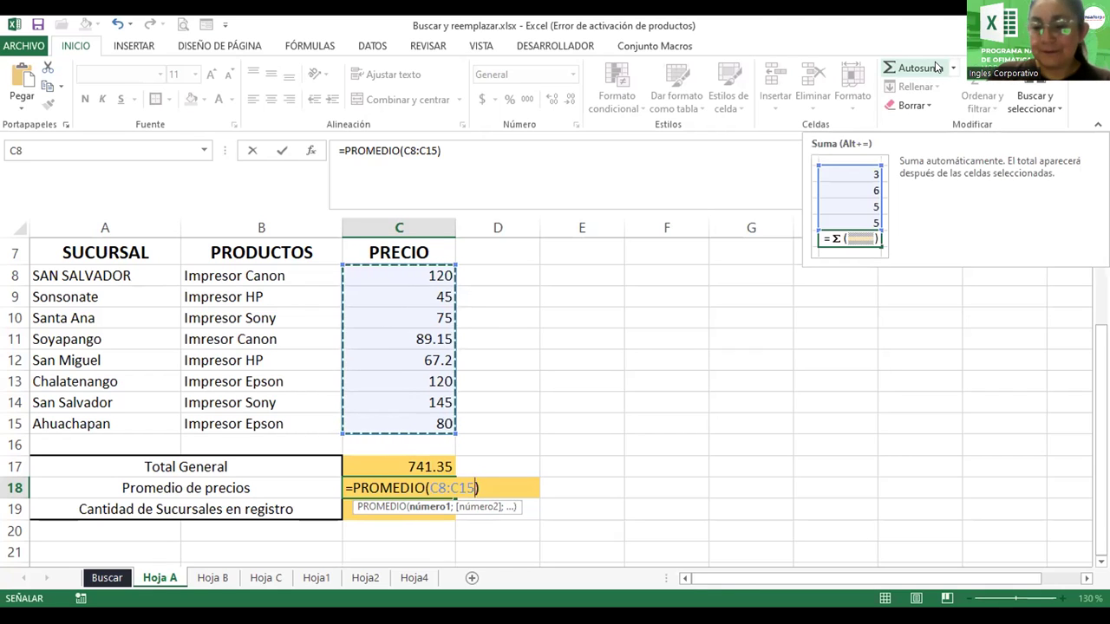
key("Return")
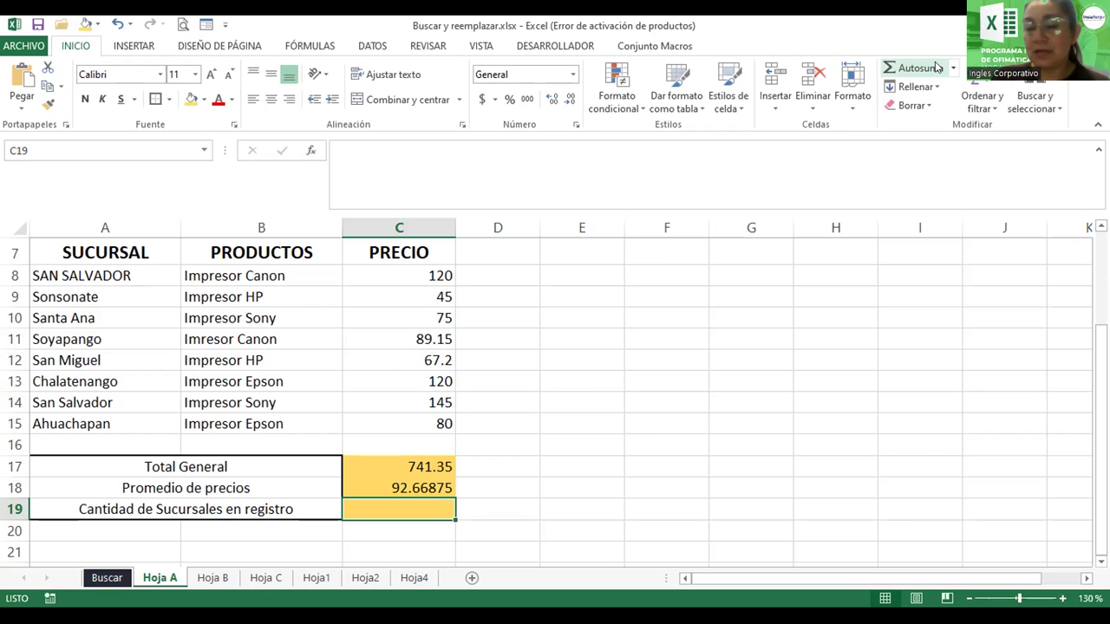
- Enter =CONTARA(A8:A15) in C19 to count the 8 branches
type("=")
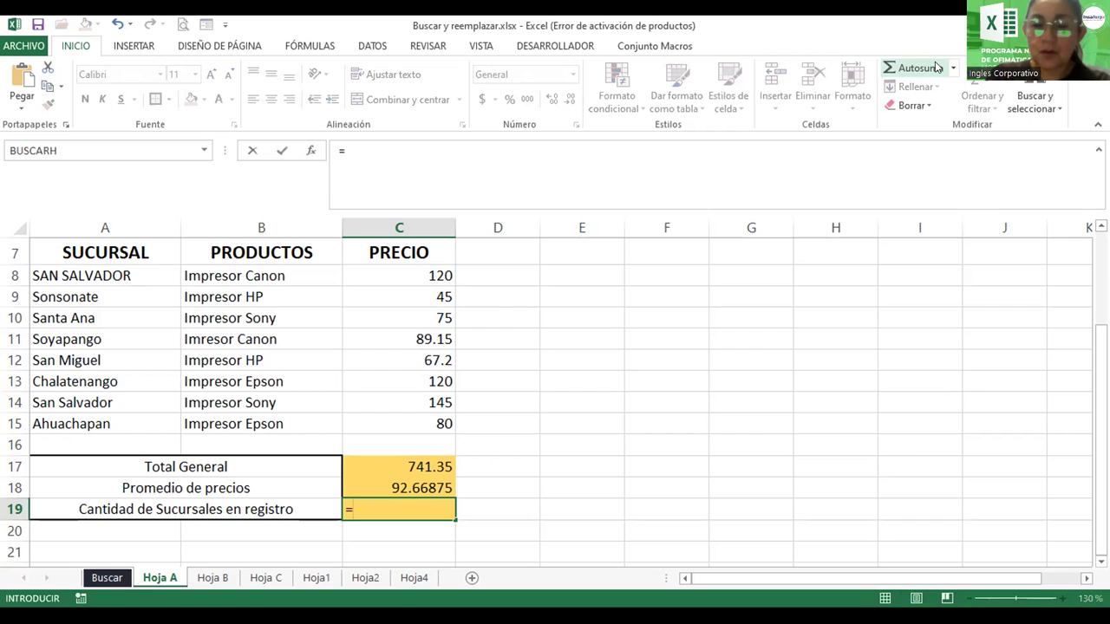
type("contara")
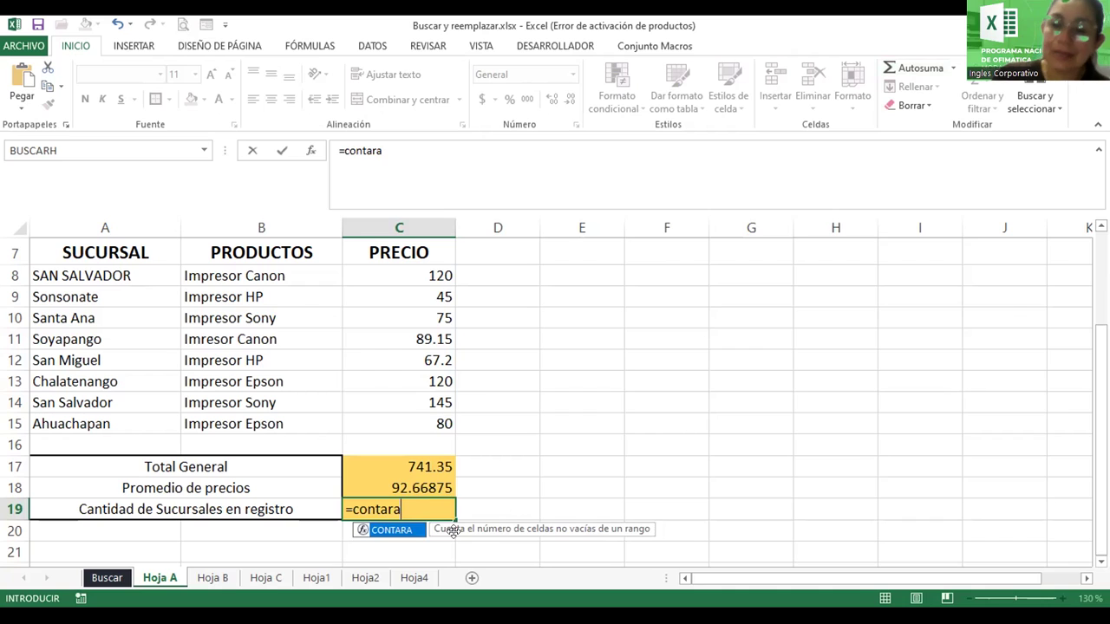
type("(")
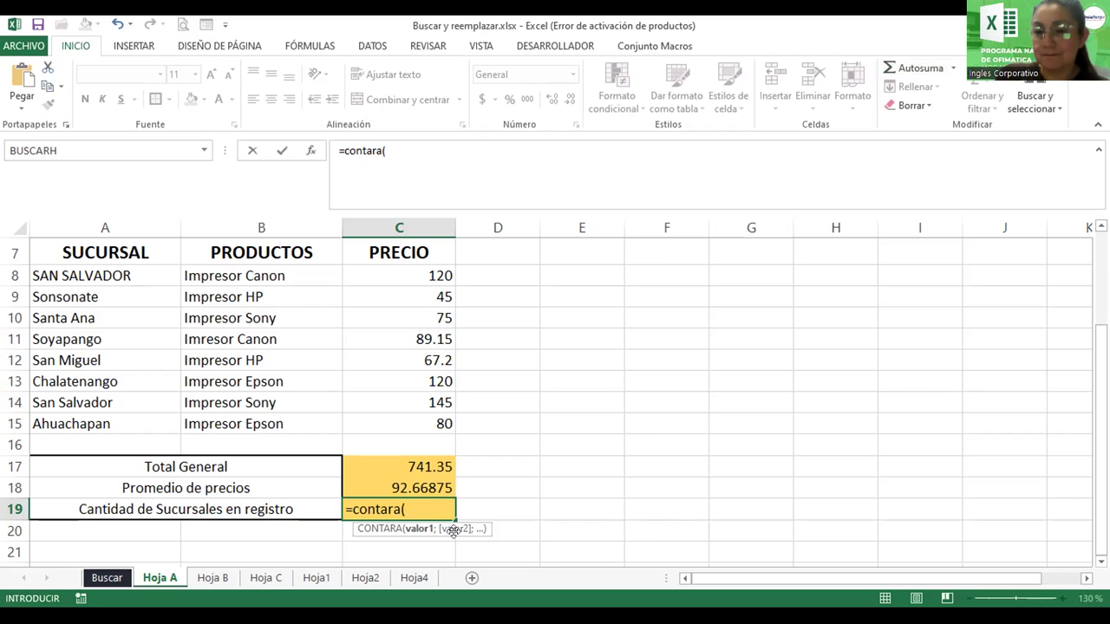
left_click(89, 275)
left_click(99, 423, "shift")
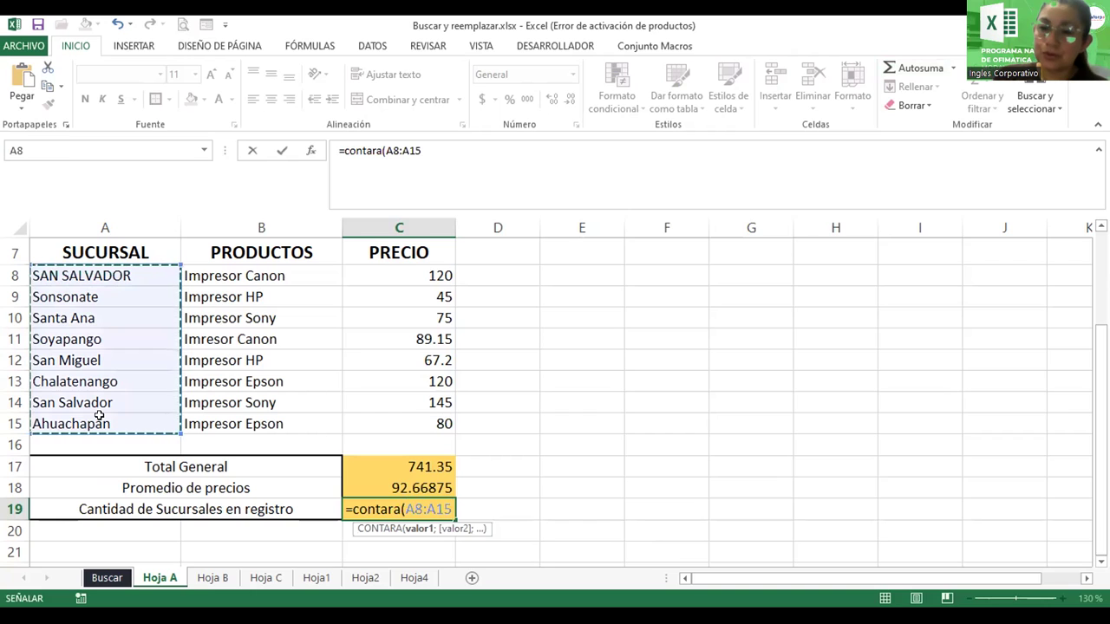
key("Return")
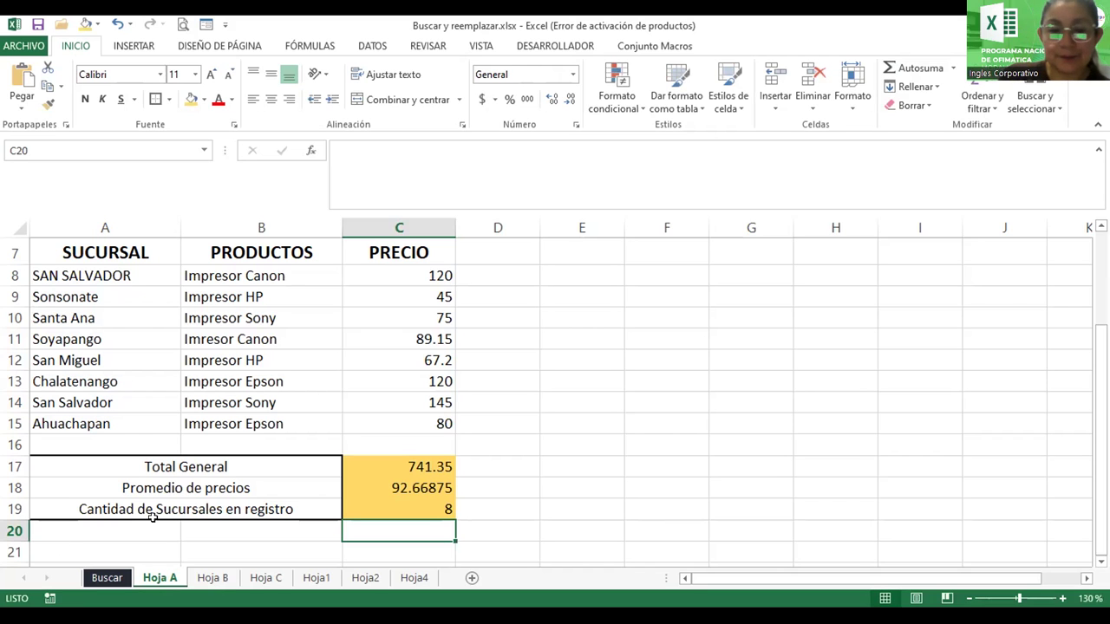
- Label A20 'Precio mayor registrado' and A21 'Precio menor registrado'
scroll(799, 527, "down", 1)
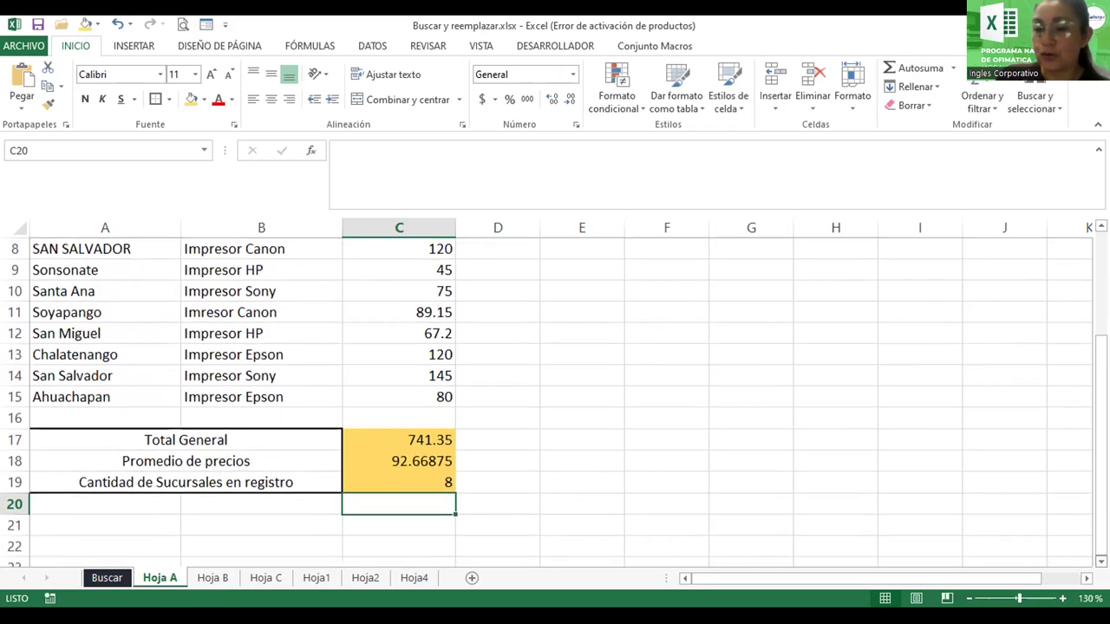
left_click(109, 463)
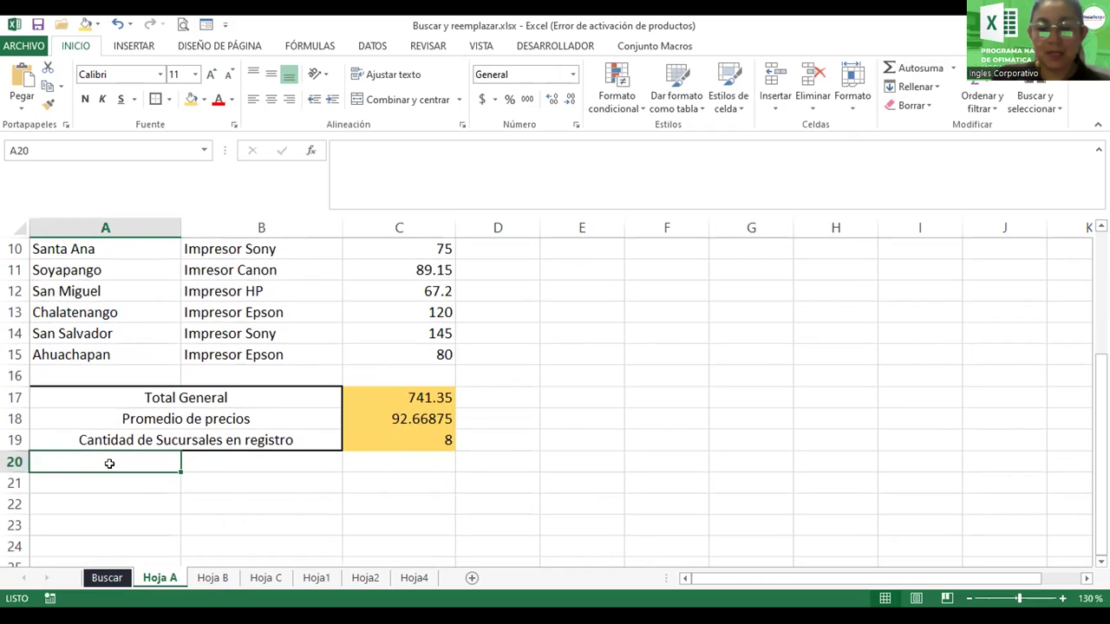
type("Precio mayor registrado")
key("Return")
type("Precio")
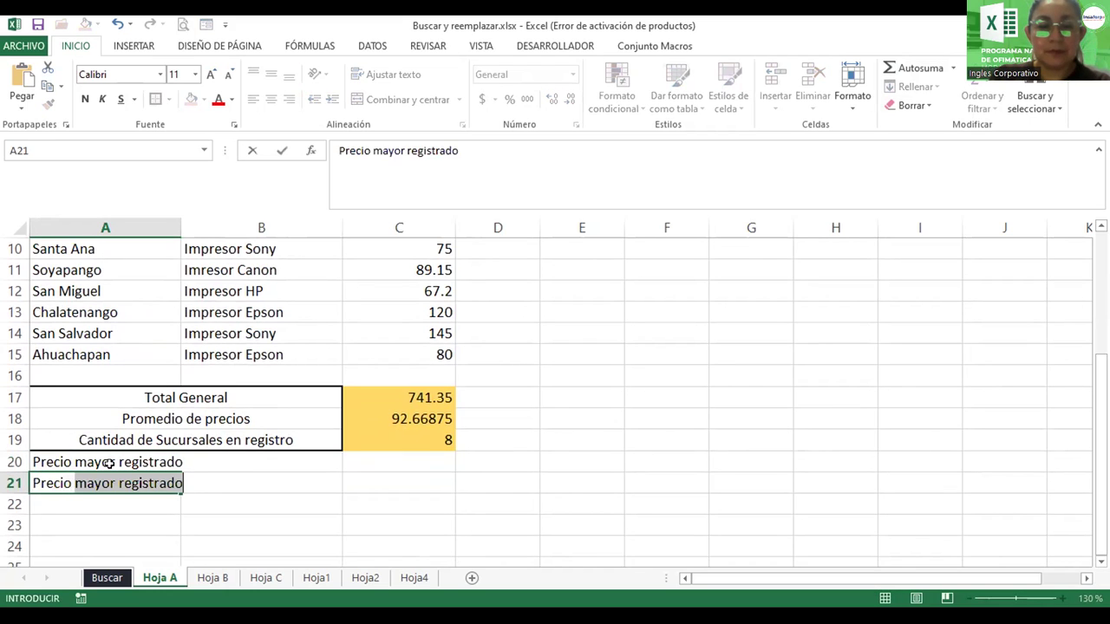
type(" menor registrado")
key("Return")
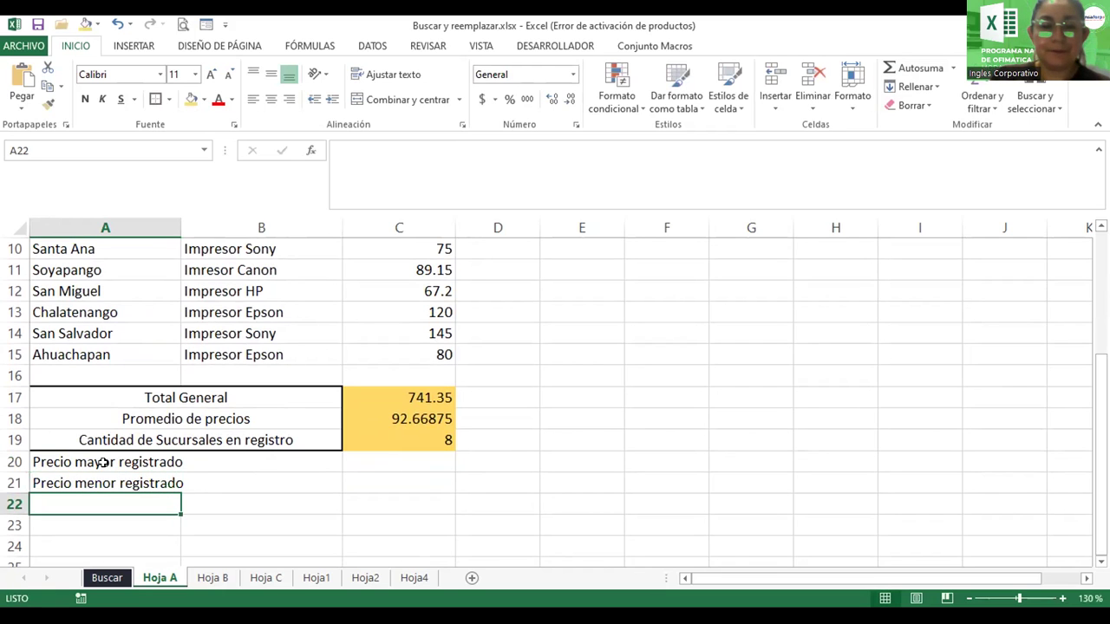
left_click(104, 461)
key("shift+Right")
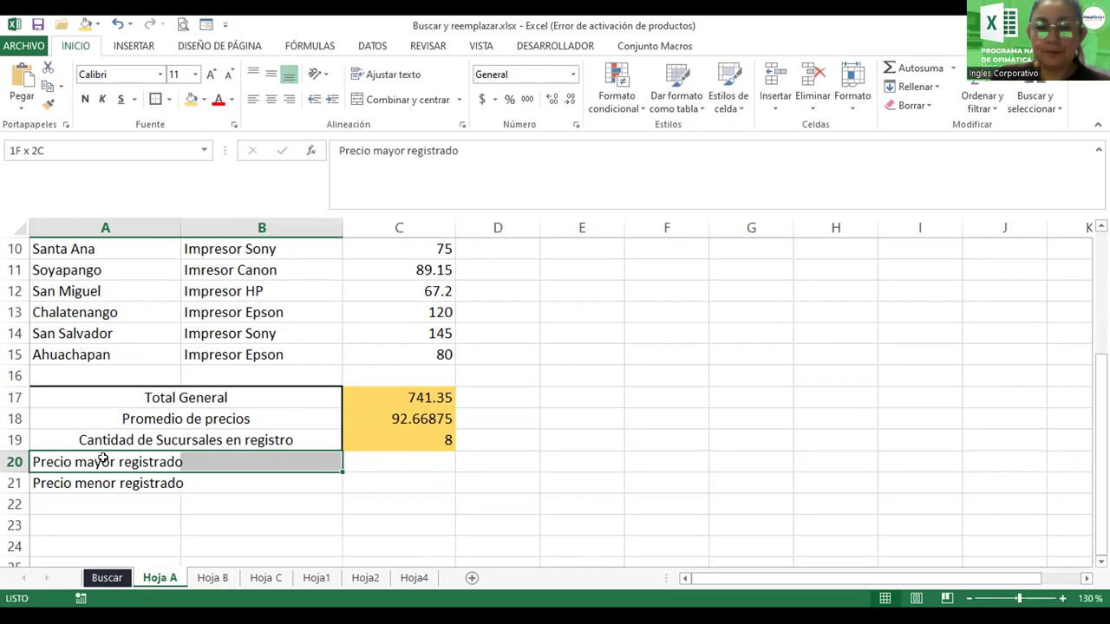
- Merge and centre the new labels across A20:B20 and A21:B21
left_click(400, 99)
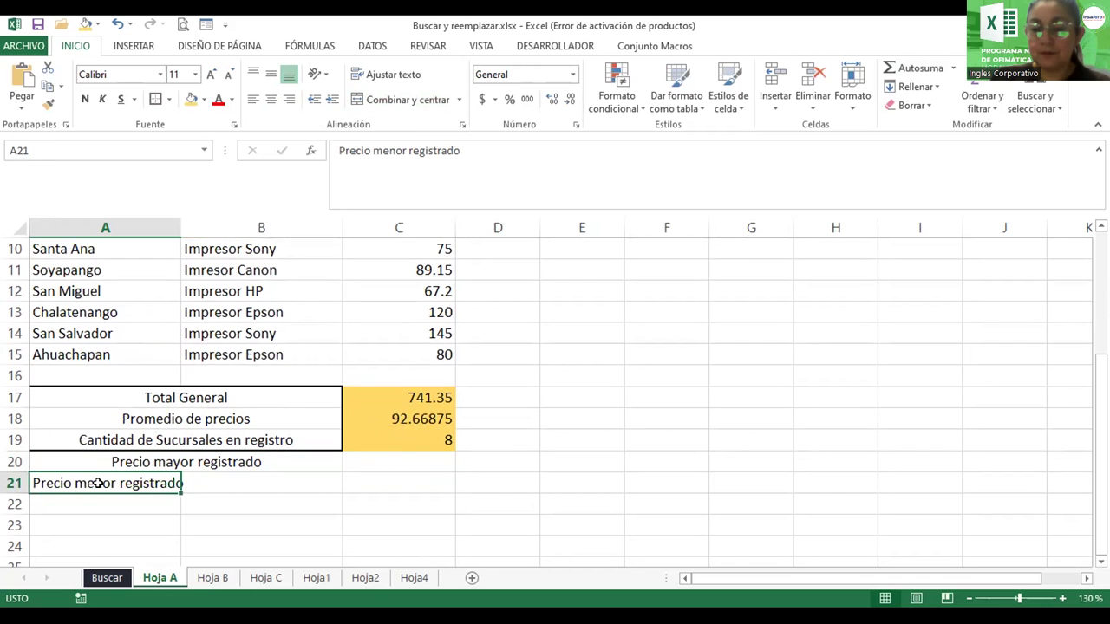
left_click_drag(98, 483, 260, 483)
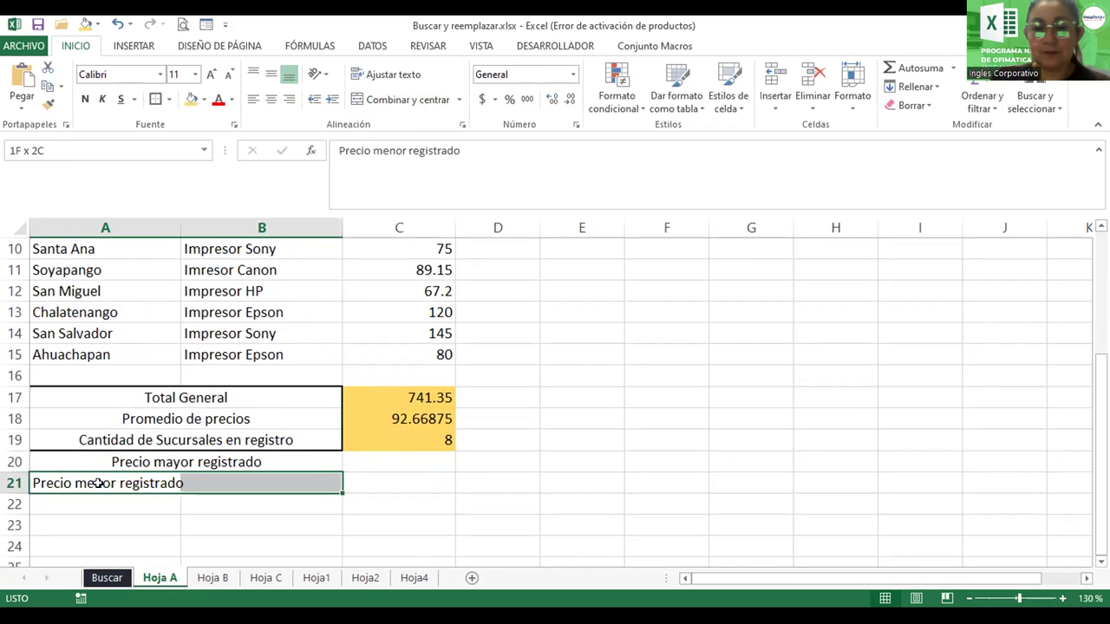
left_click(399, 98)
- Frame the label block A17:B21 with a thick box border
left_click_drag(255, 397, 258, 484)
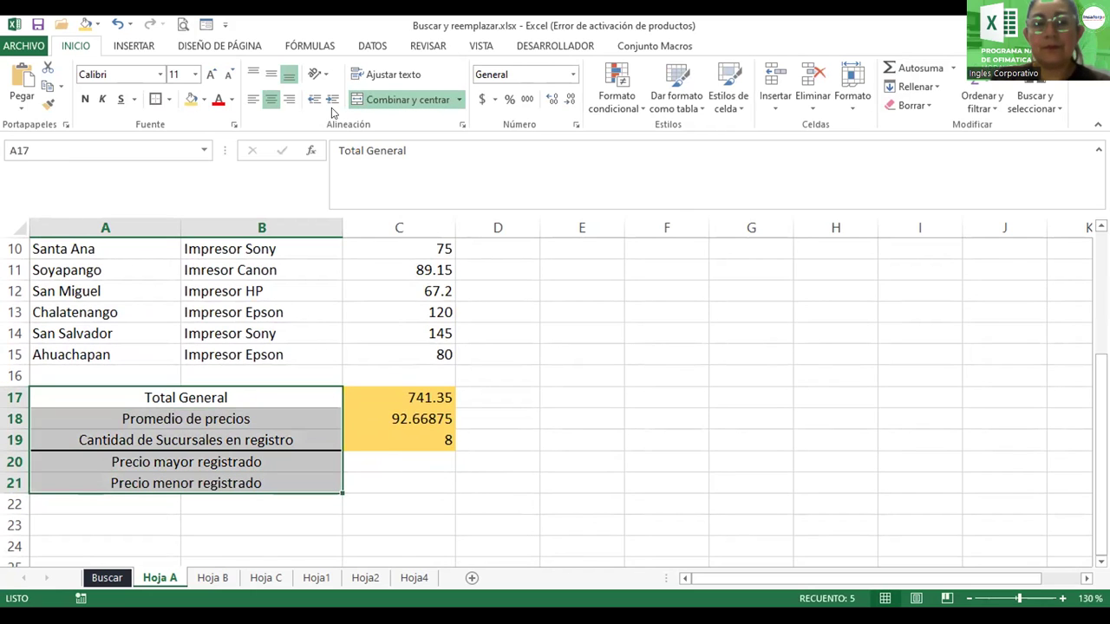
left_click(157, 101)
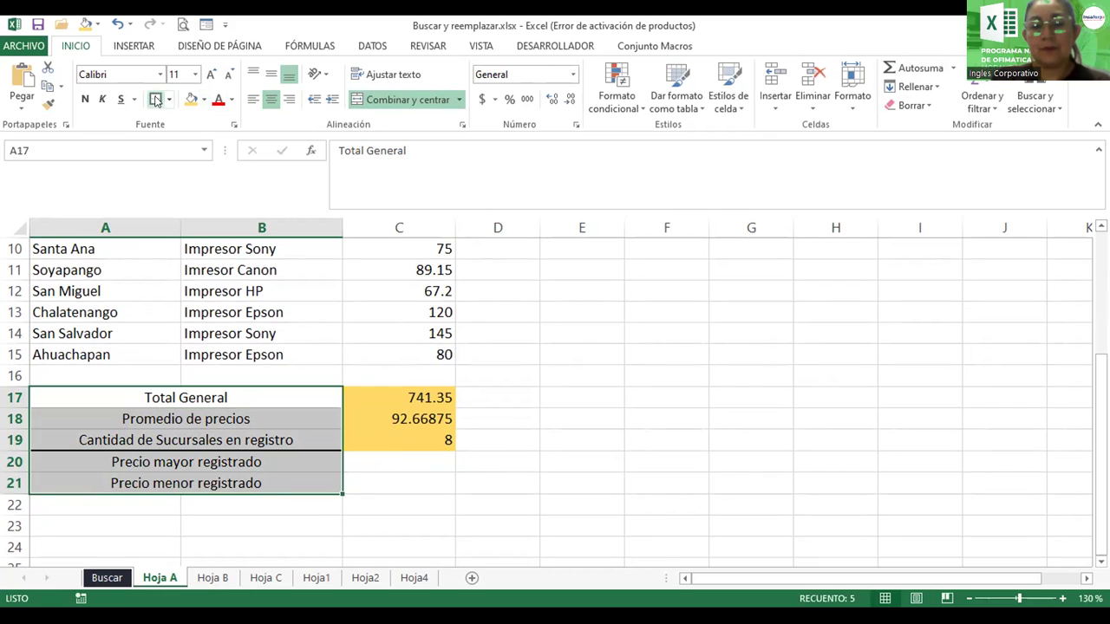
left_click(169, 99)
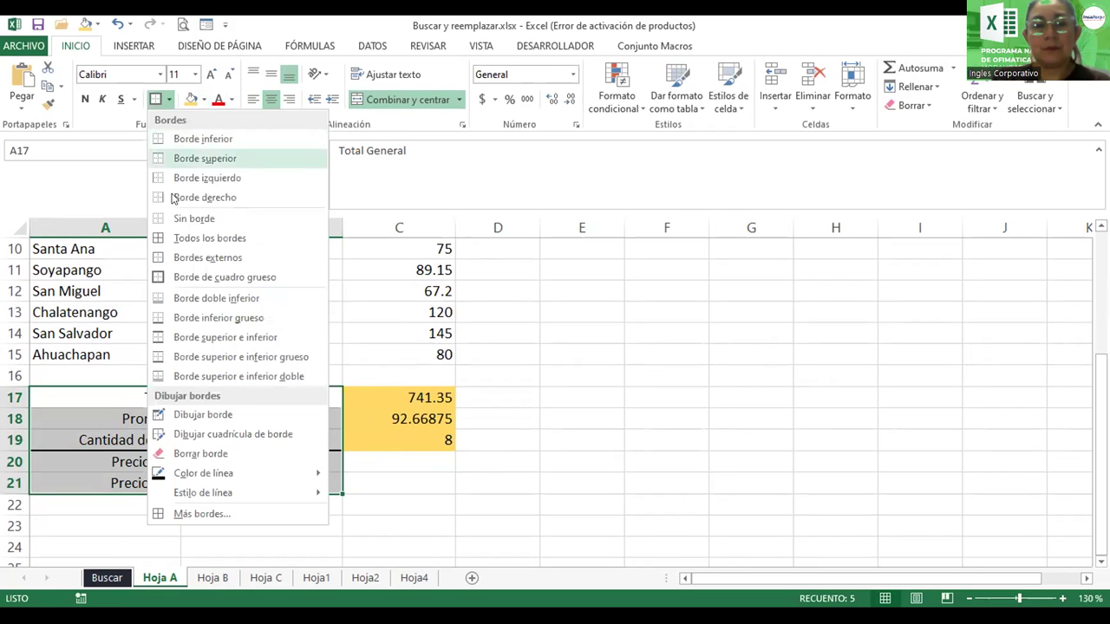
left_click(193, 219)
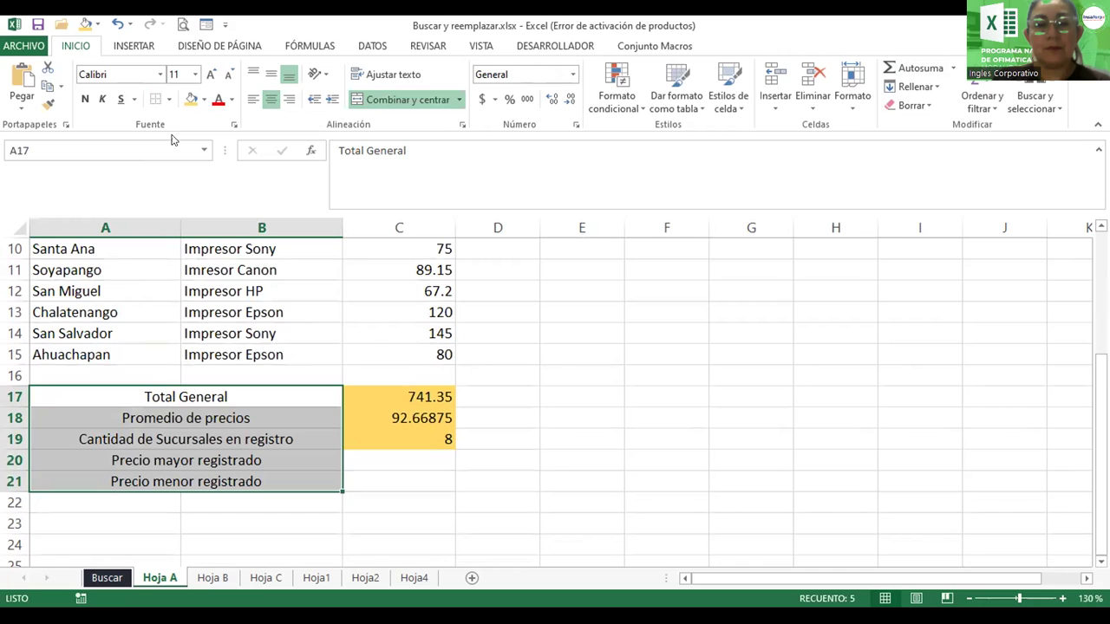
left_click(168, 100)
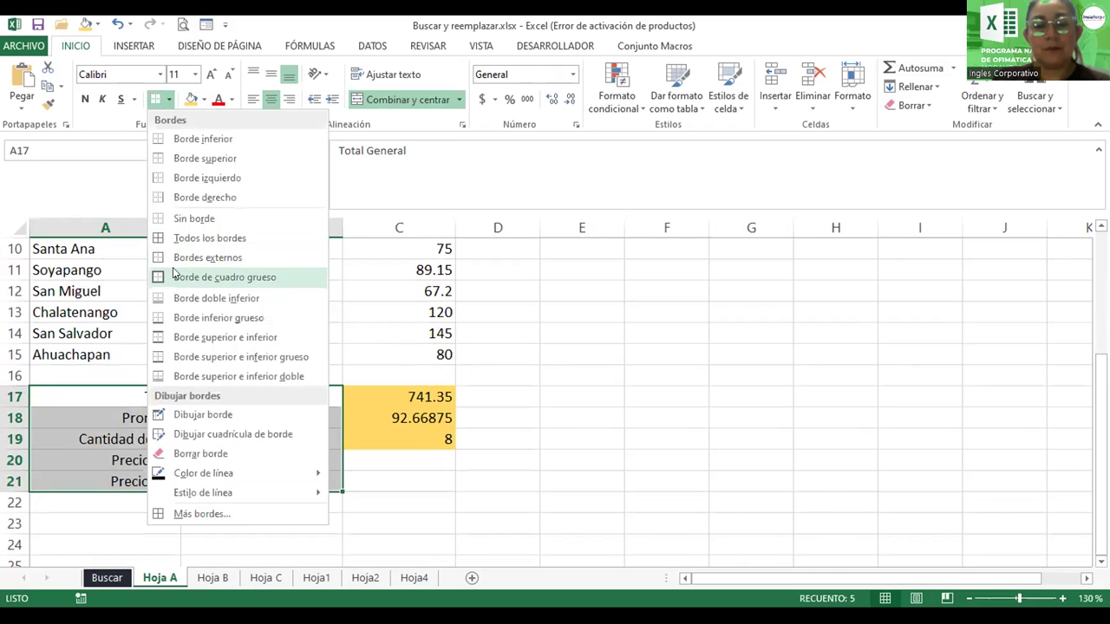
left_click(173, 273)
- Select C20 for the highest price and zoom the sheet to 120%
left_click(385, 456)
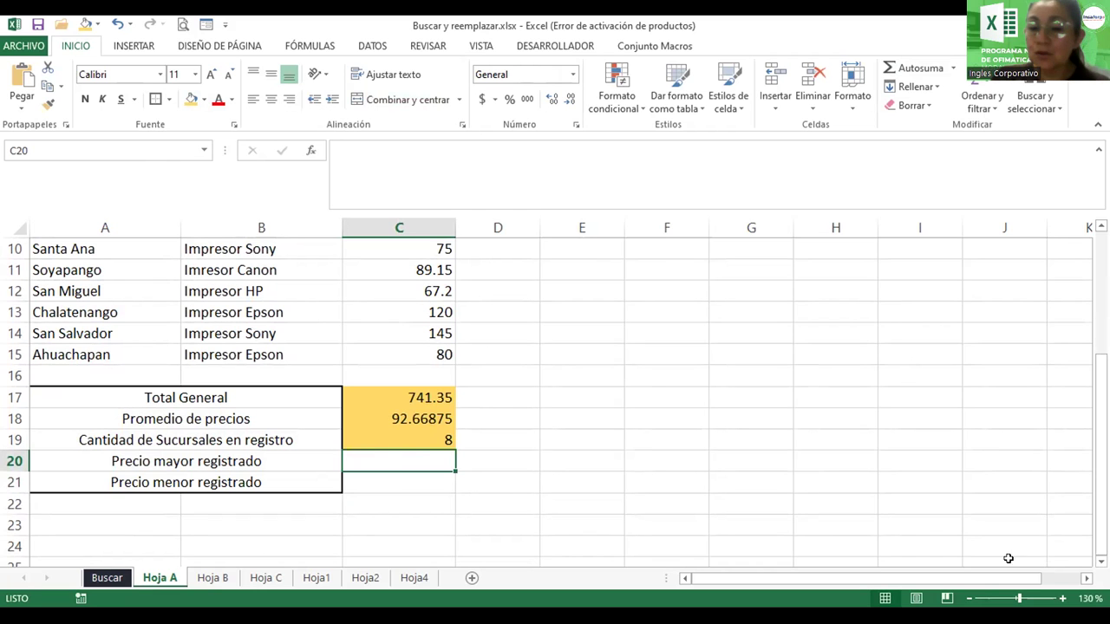
left_click(967, 598)
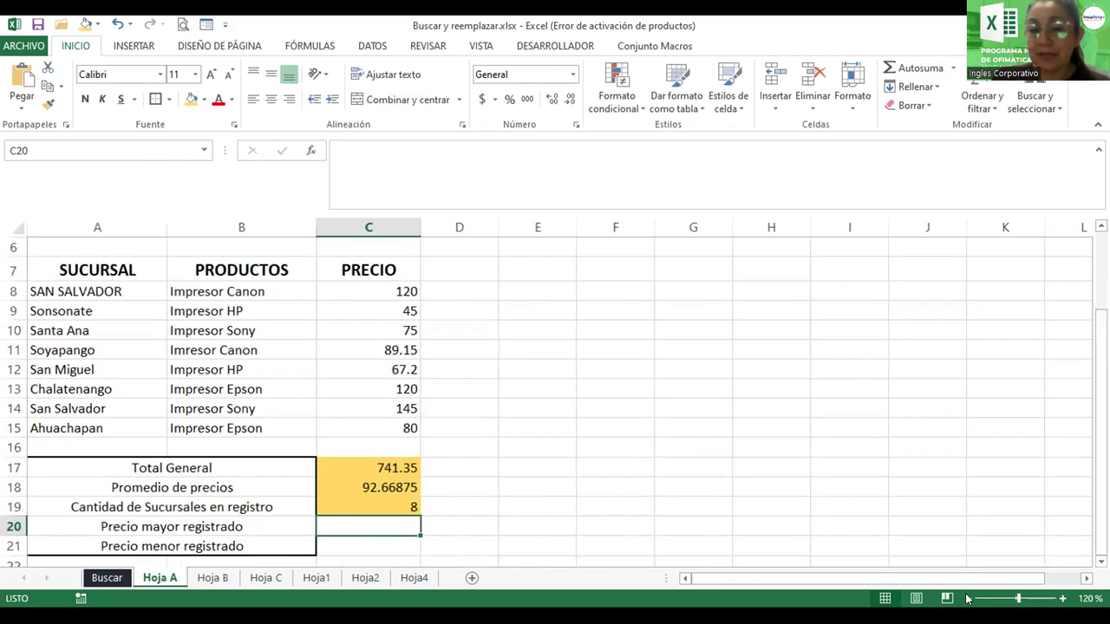
left_click(1101, 561)
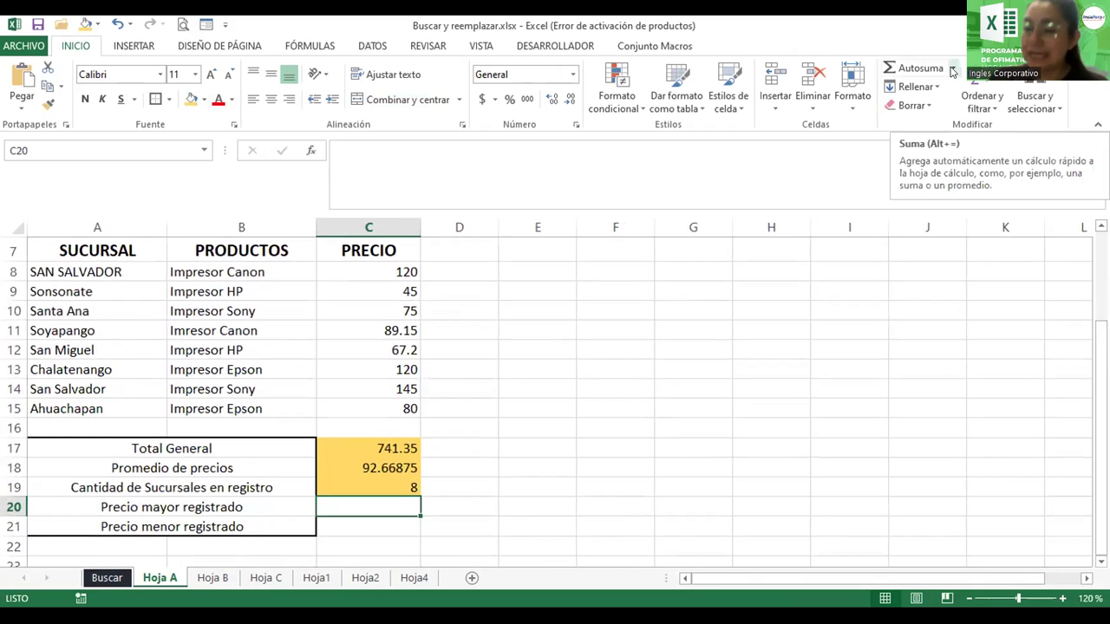
- Show the Autosuma function list for cell C20
left_click(952, 69)
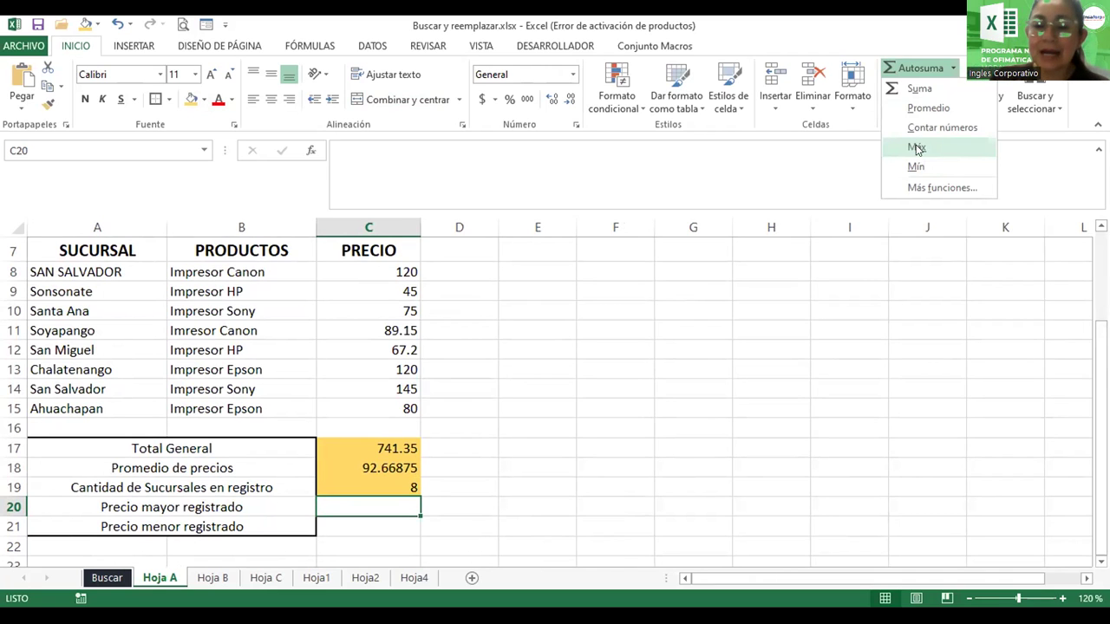
- Insert a MAX formula in C20 and set its range to C8:C15
left_click(917, 150)
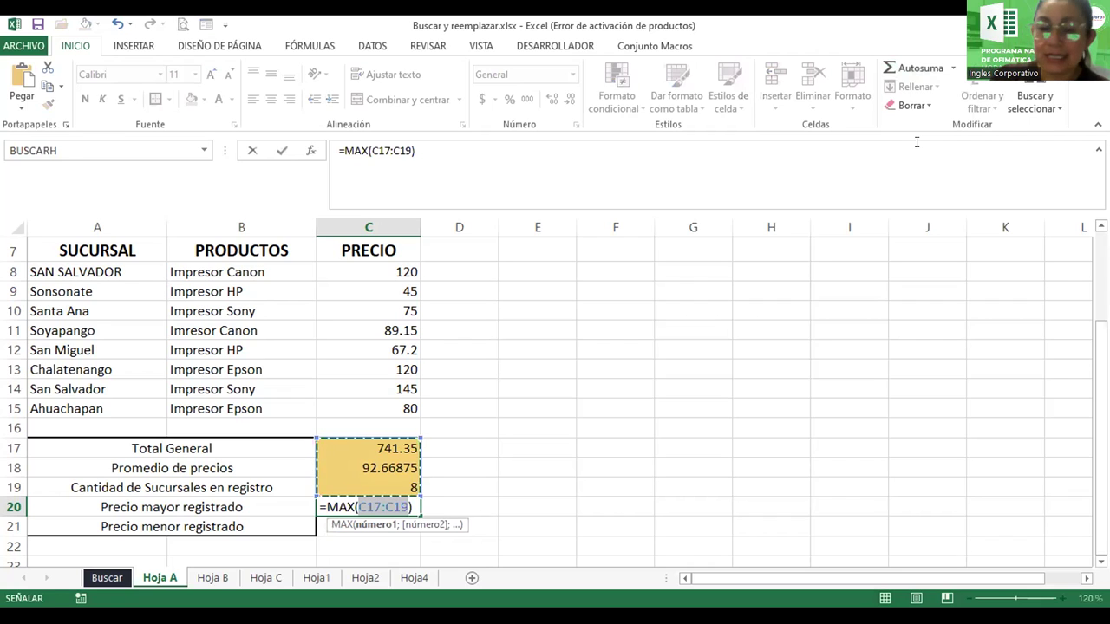
key("BackSpace")
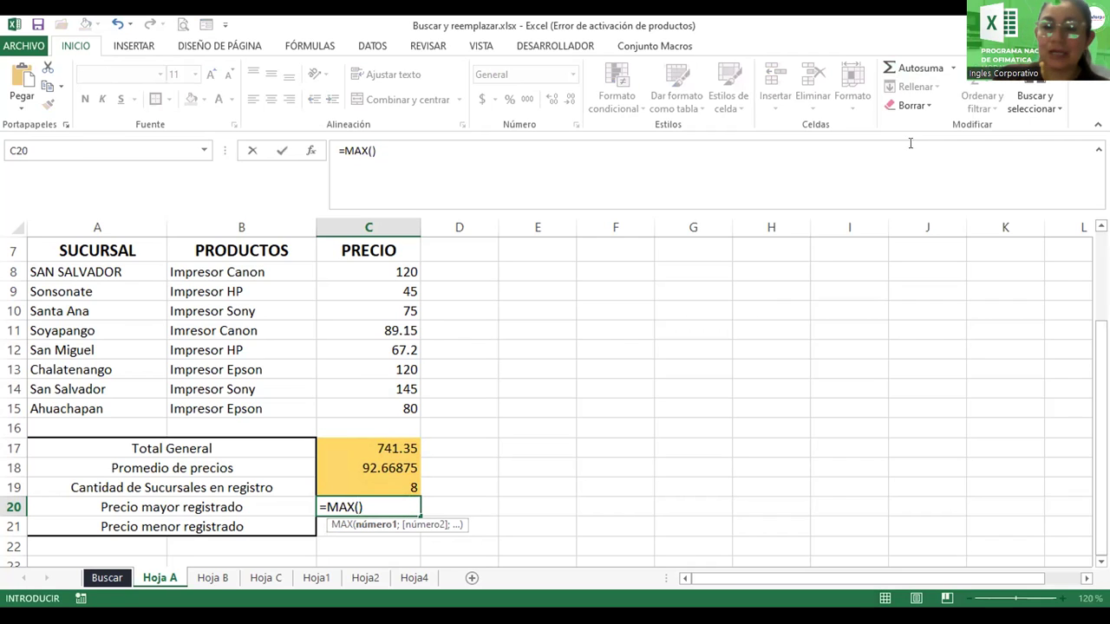
left_click_drag(384, 271, 379, 290)
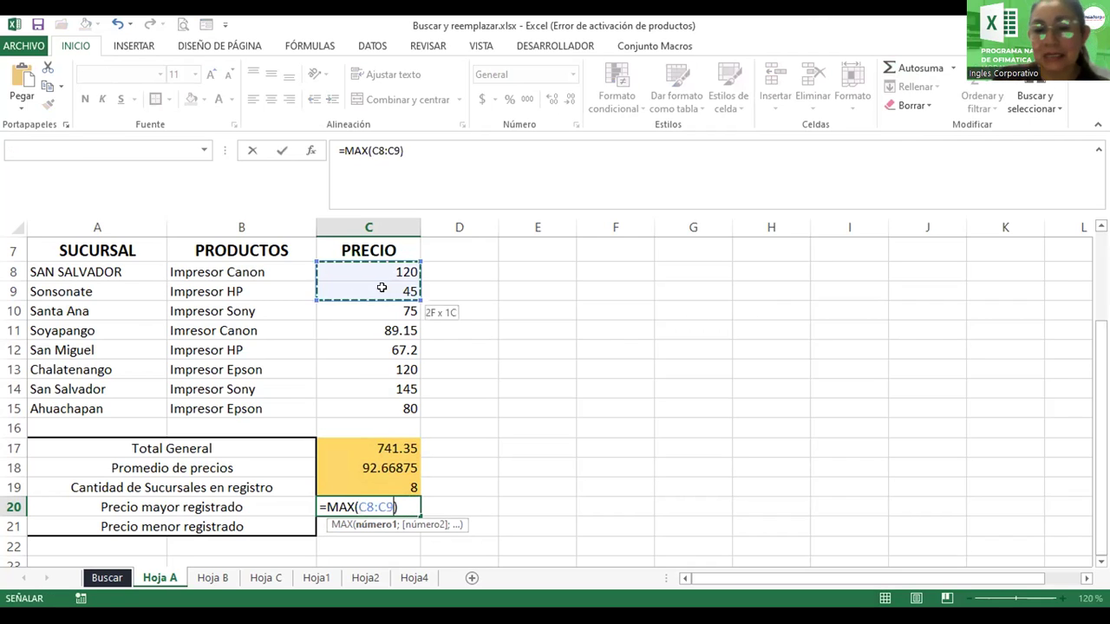
left_click_drag(384, 383, 382, 404)
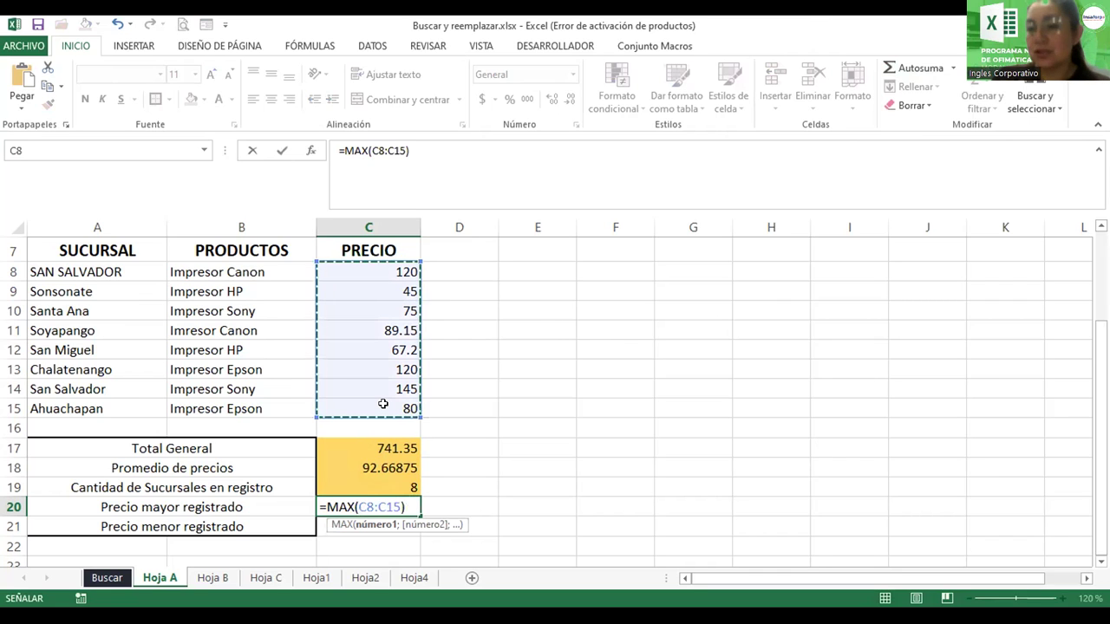
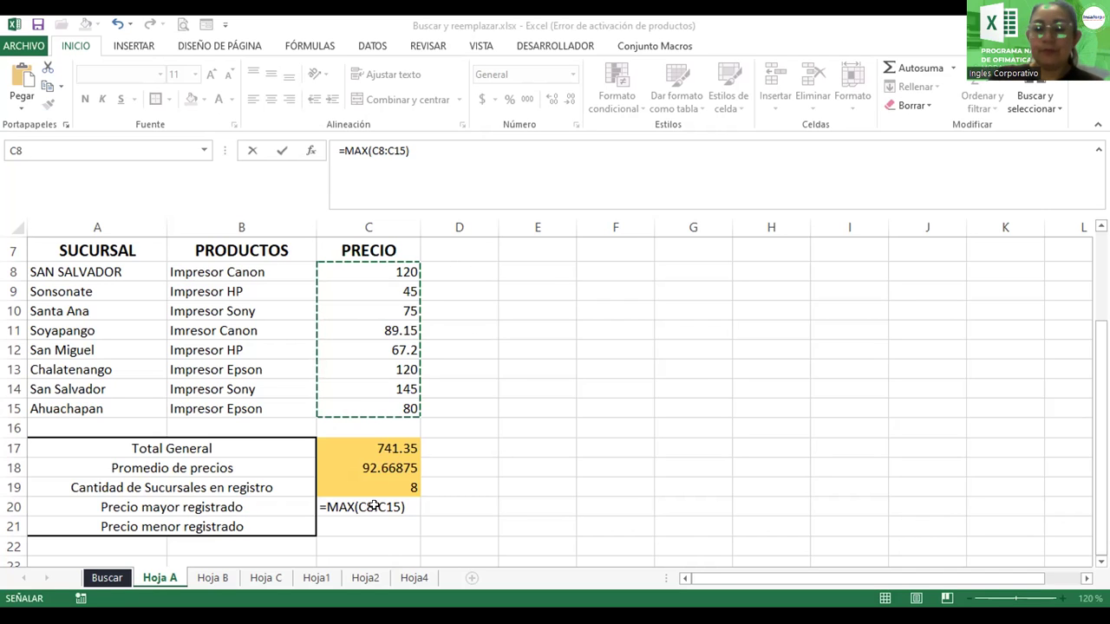
- Commit =MAX(C8:C15) in C20 and enter =MIN(C8:C15) in C21 so it shows 45
key("Return")
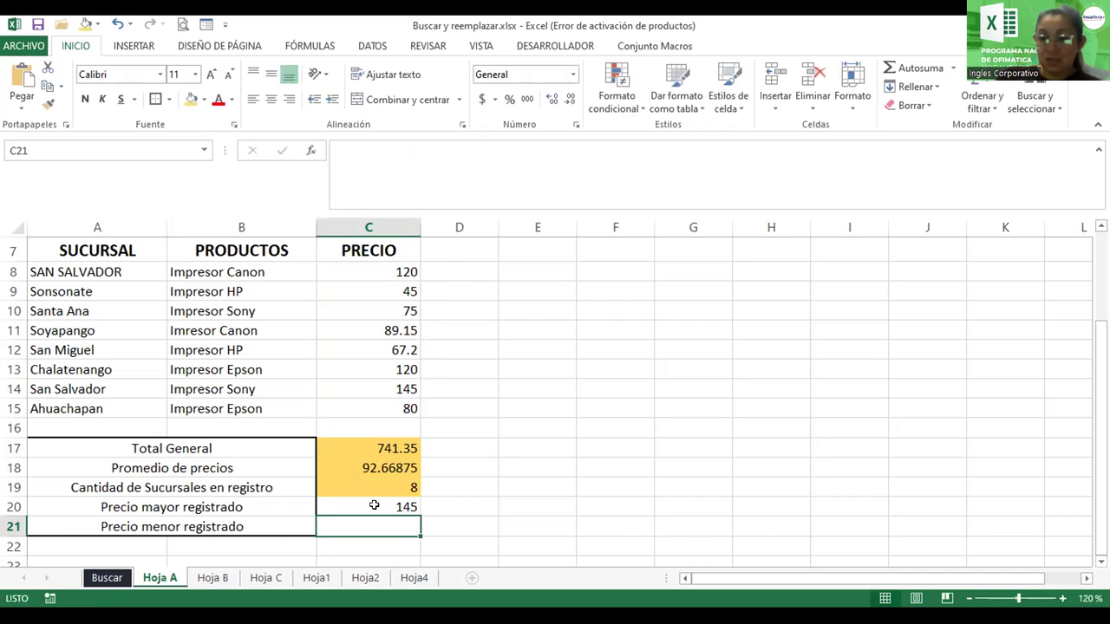
type("=")
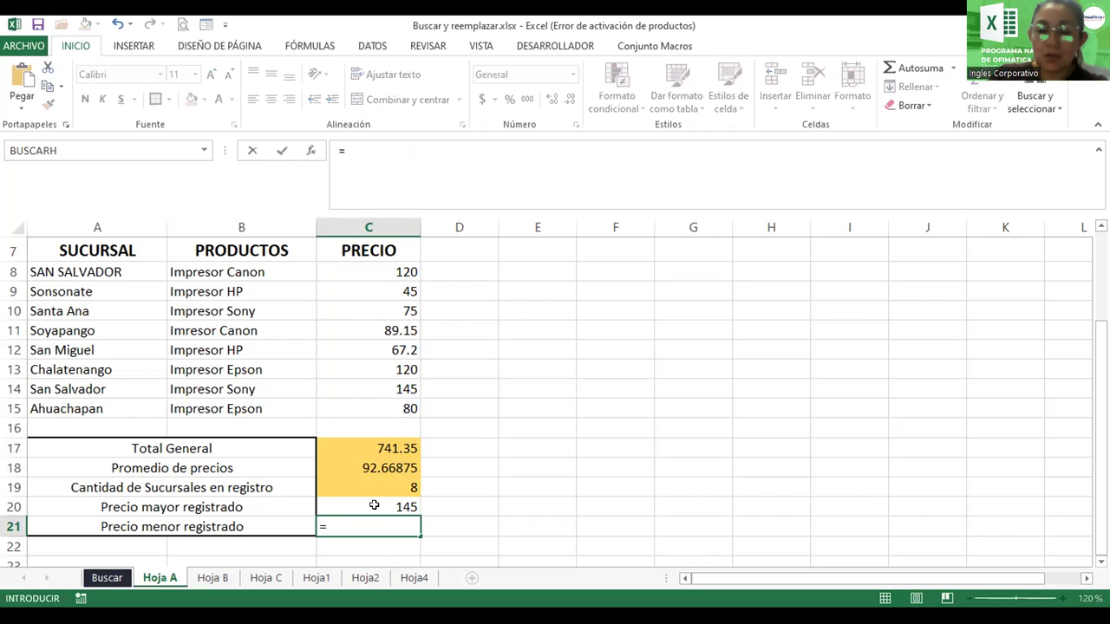
type("min(")
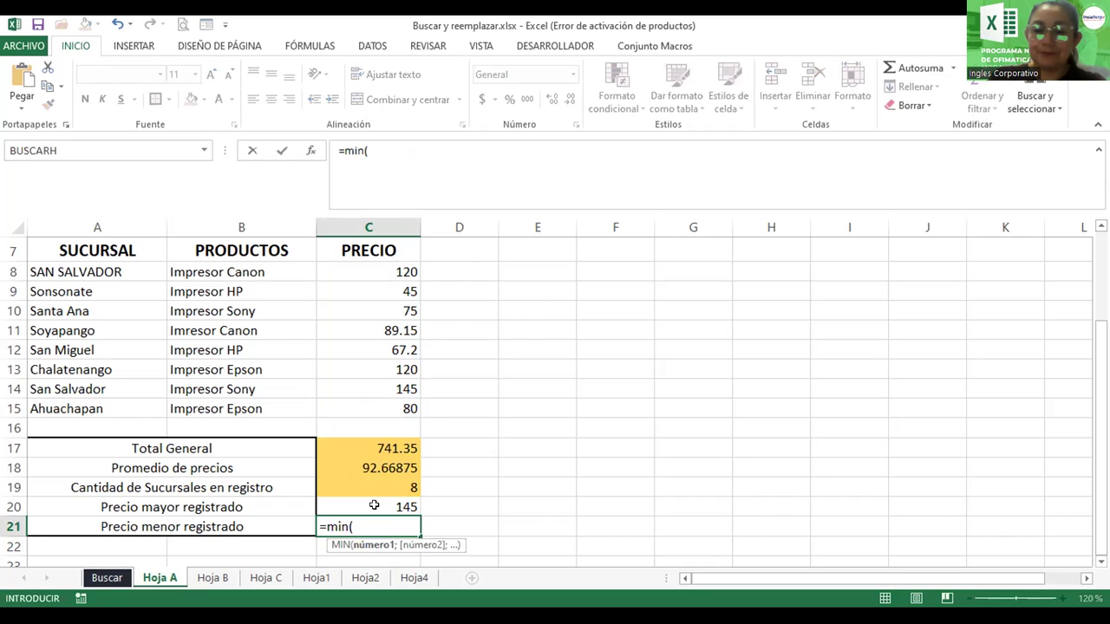
left_click(400, 272)
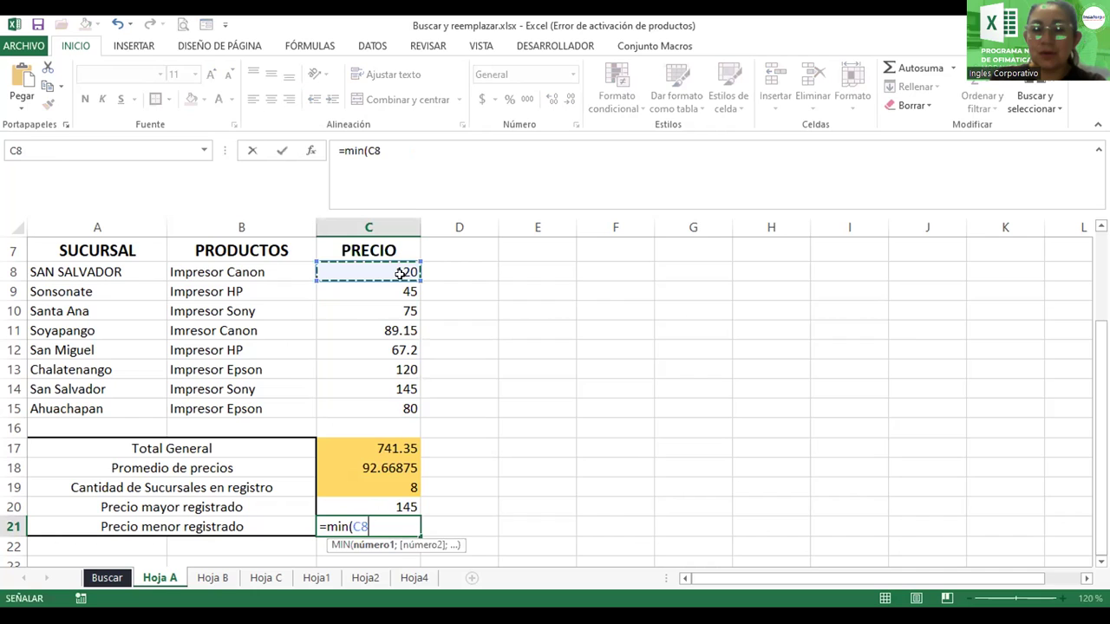
left_click(397, 399, "shift")
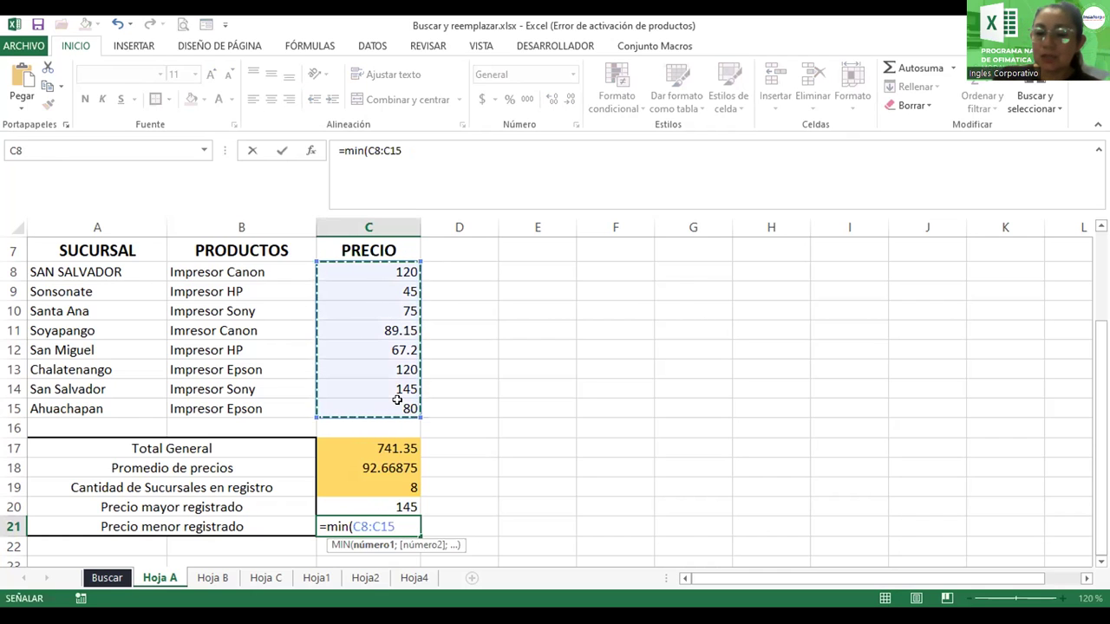
key("Return")
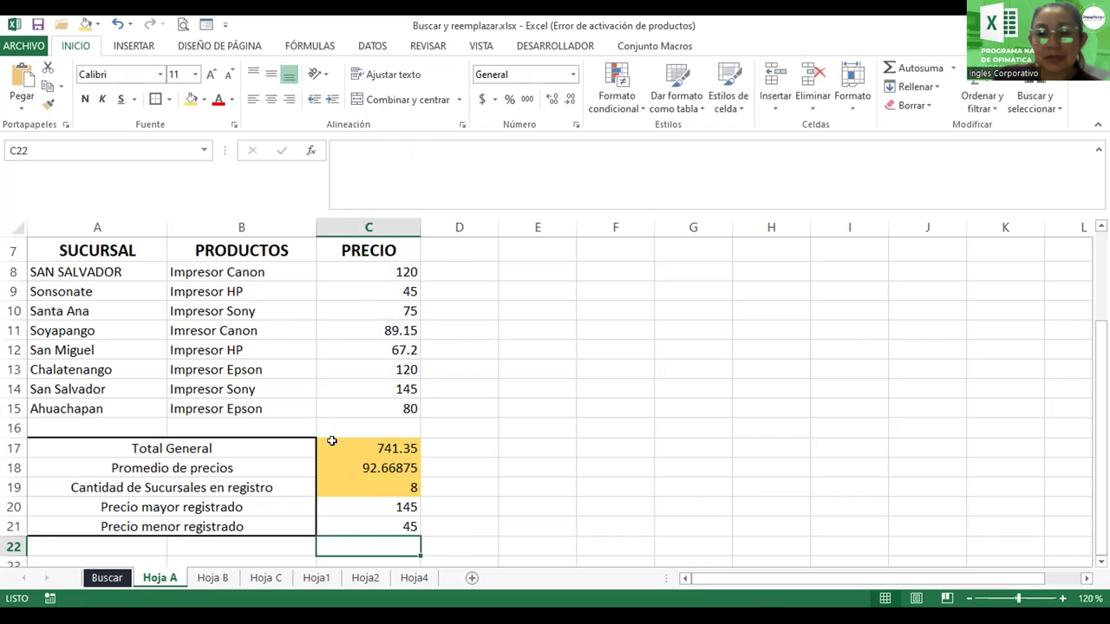
left_click_drag(331, 442, 333, 467)
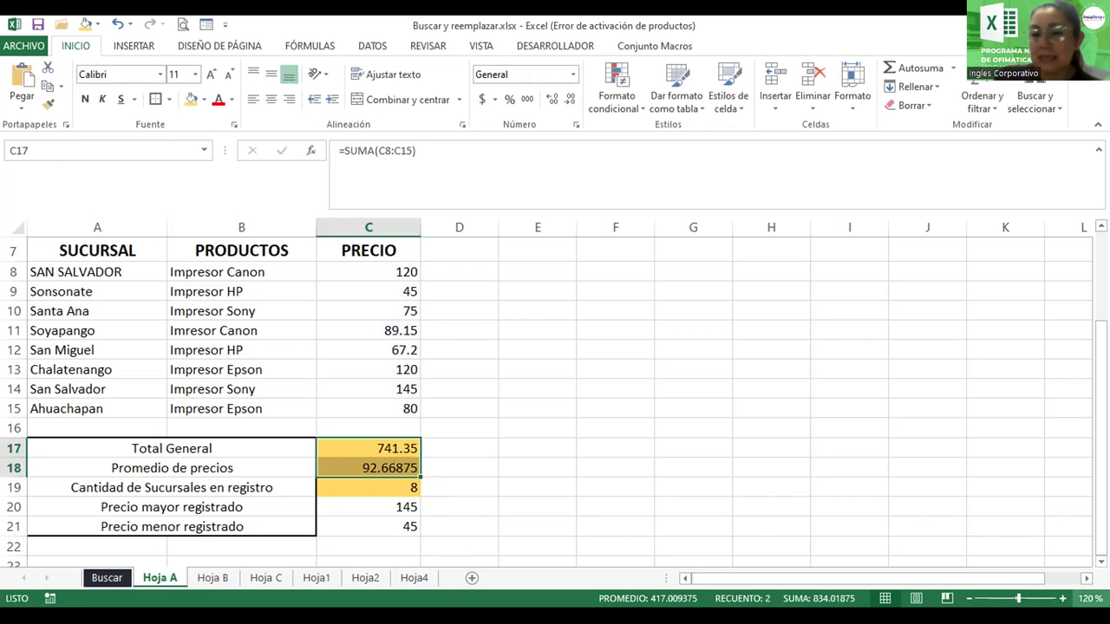
- Apply the Accounting dollar format to the results in C17:C18 and C20:C21
scroll(555, 399, "down", 2)
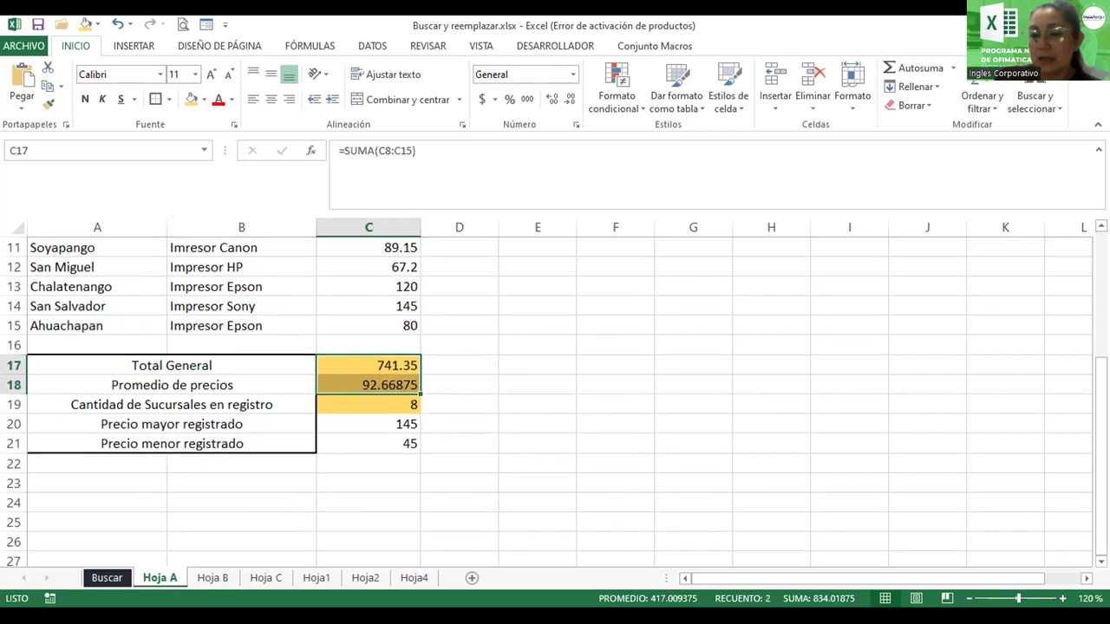
left_click(1063, 598)
left_click(1063, 599)
left_click(1062, 598)
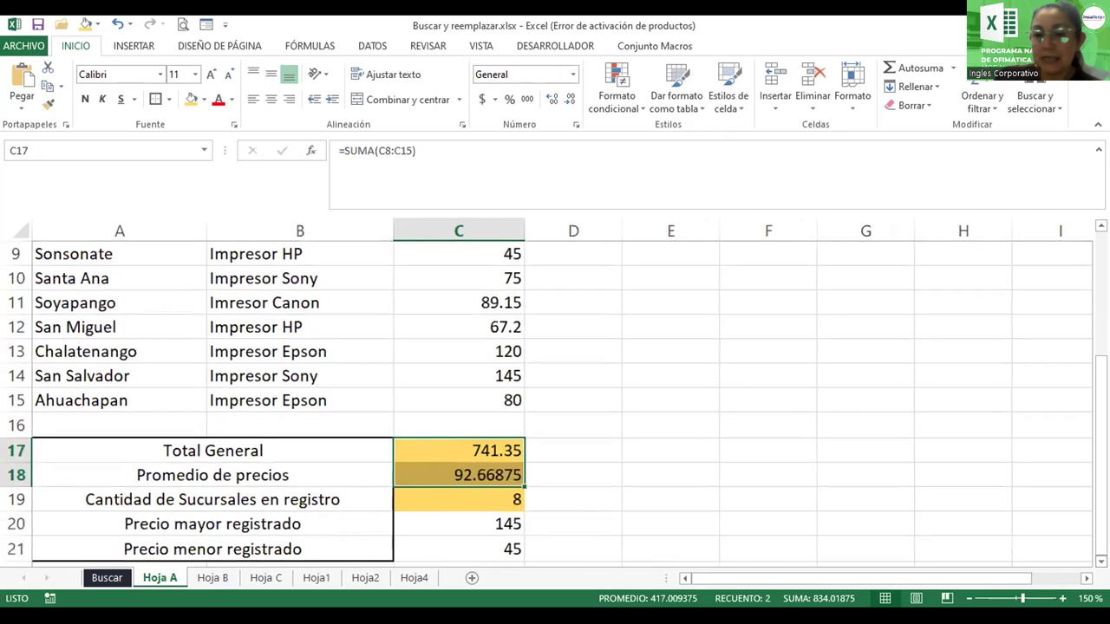
scroll(506, 492, "down", 1)
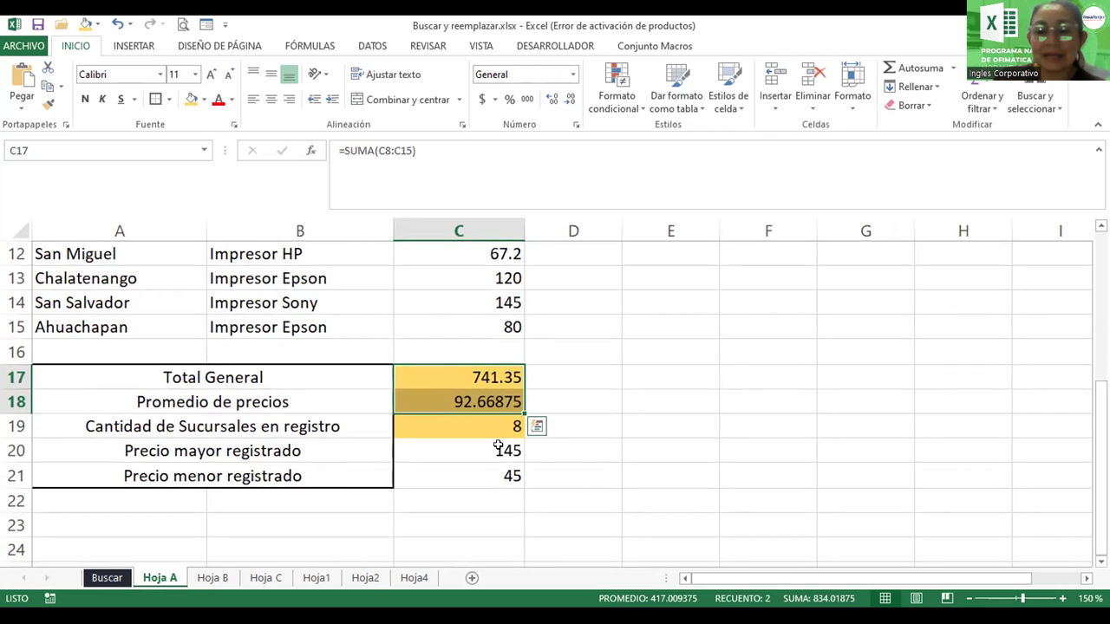
left_click_drag(499, 448, 499, 471)
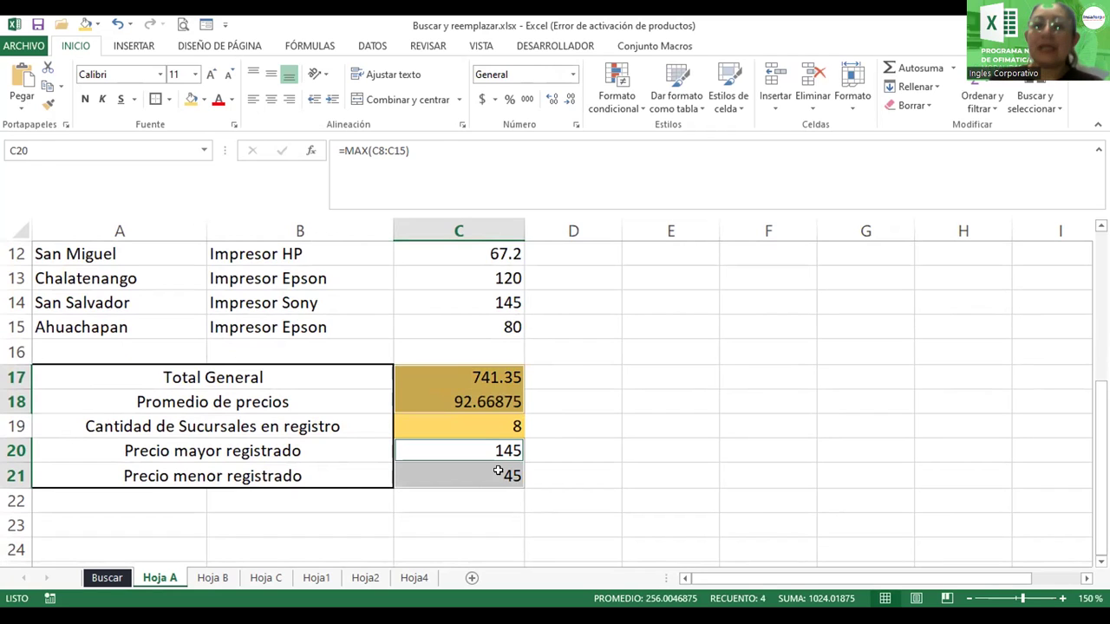
left_click(476, 102)
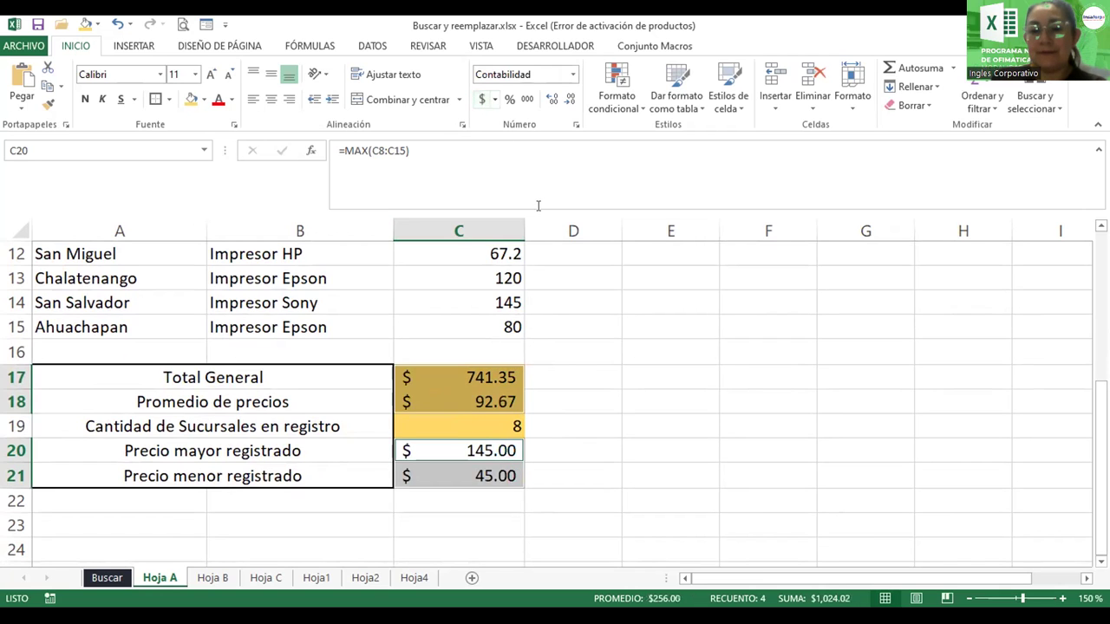
left_click(604, 375)
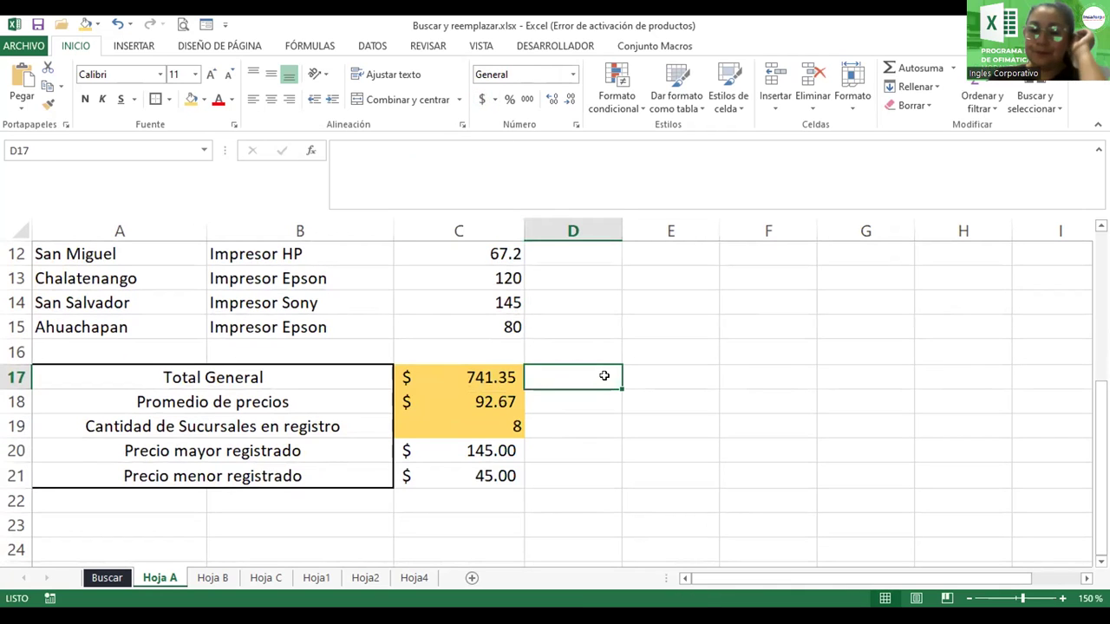
- Bold the summary results C17:C21, then open C20's =MAX(C8:C15) formula for editing
left_click_drag(500, 374, 487, 467)
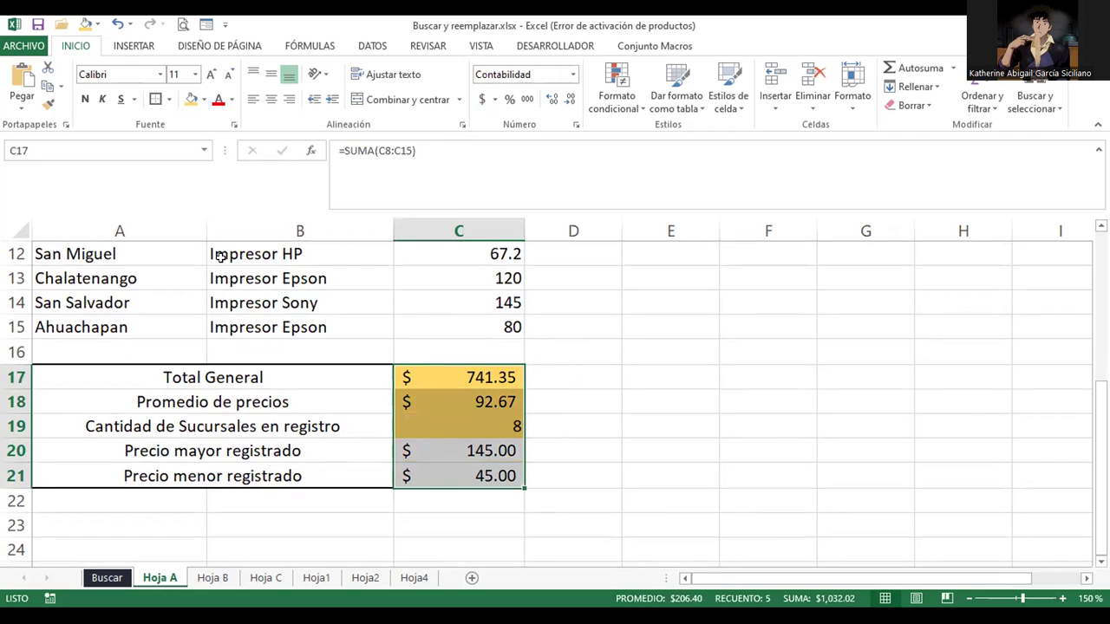
left_click(84, 100)
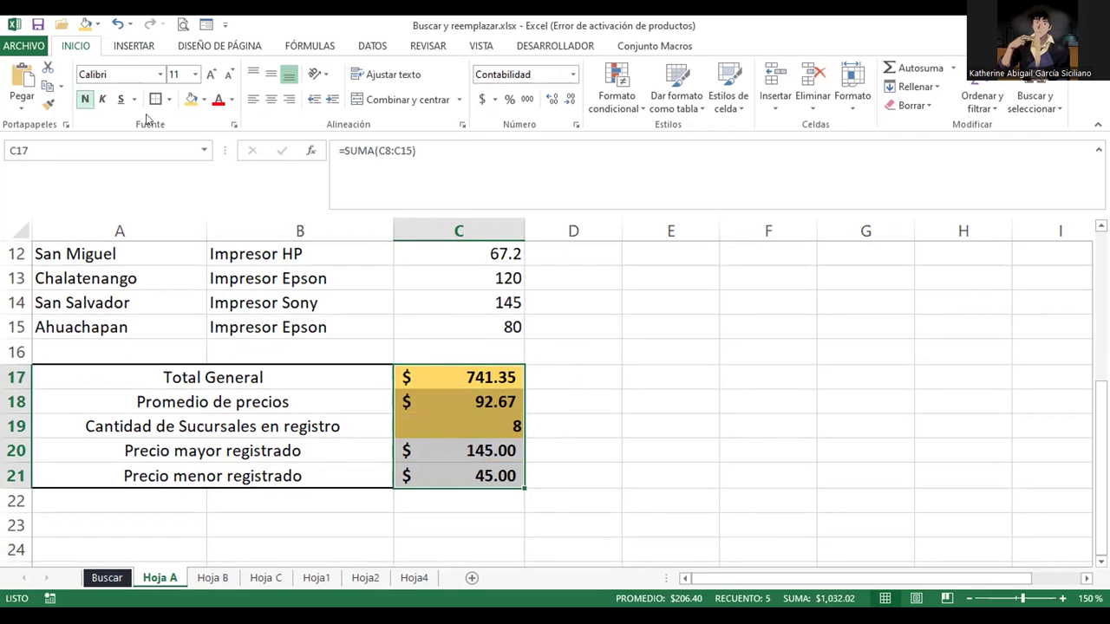
left_click(661, 353)
left_click(662, 353)
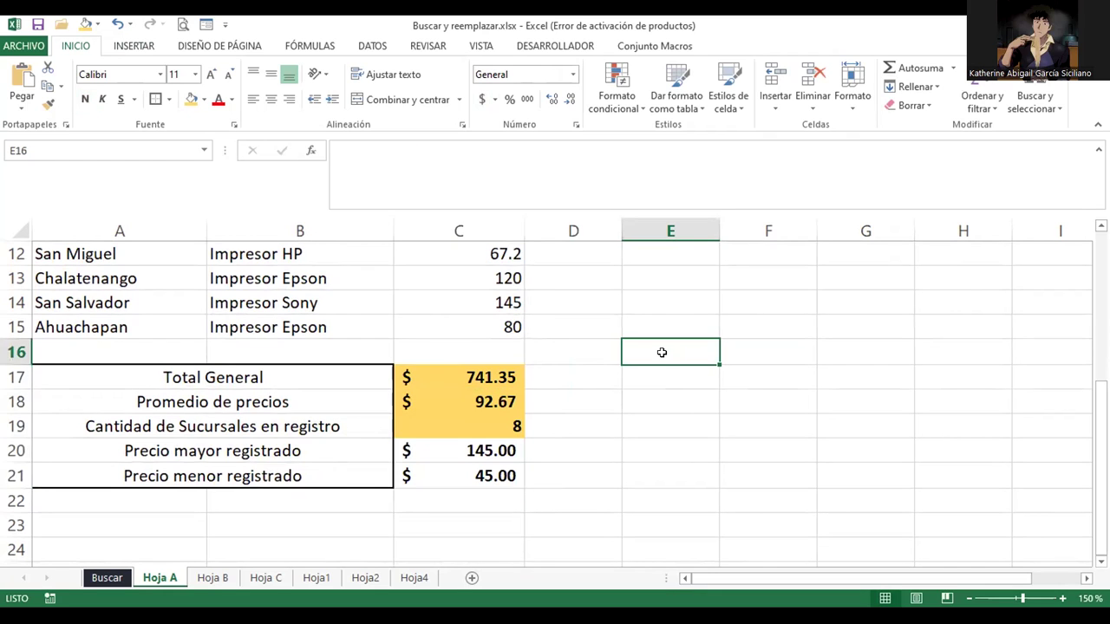
left_click(424, 450)
double_click(424, 450)
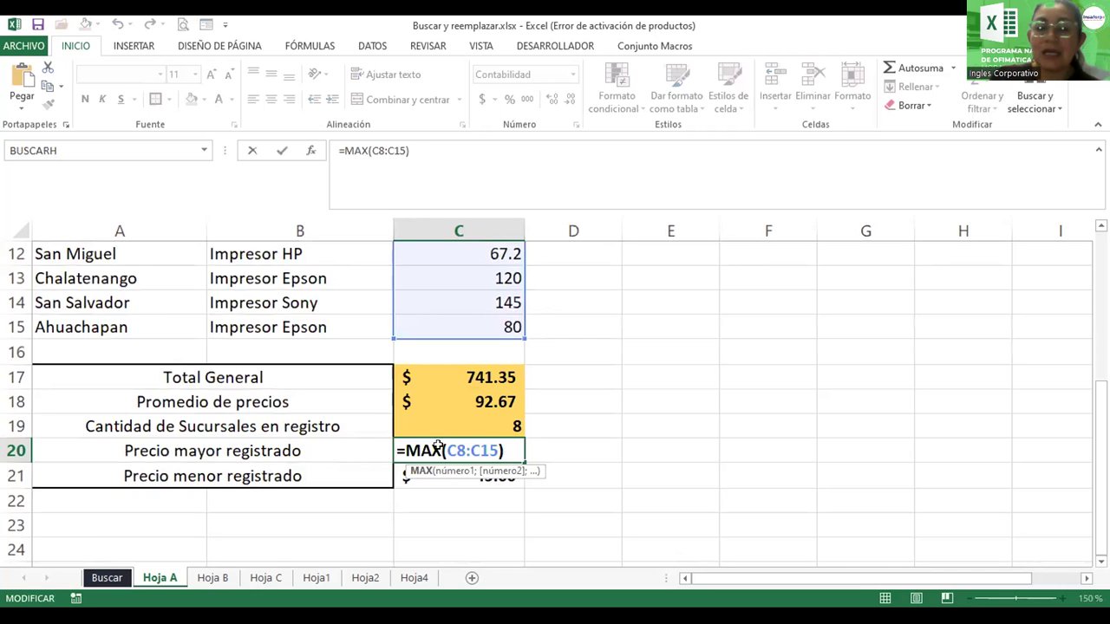
key("Return")
double_click(423, 477)
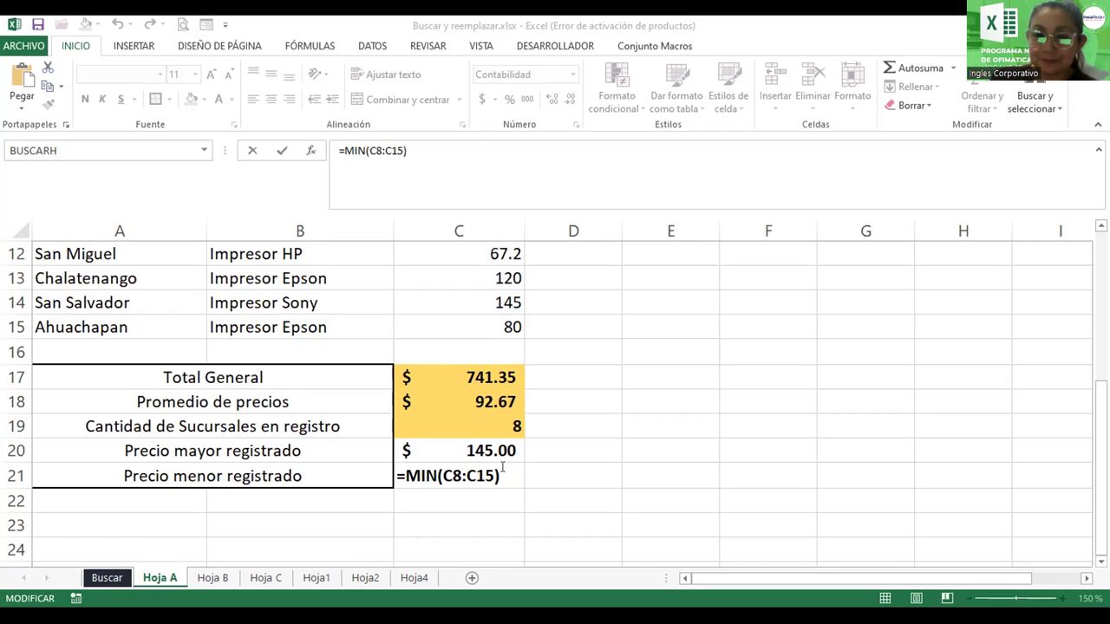
key("Return")
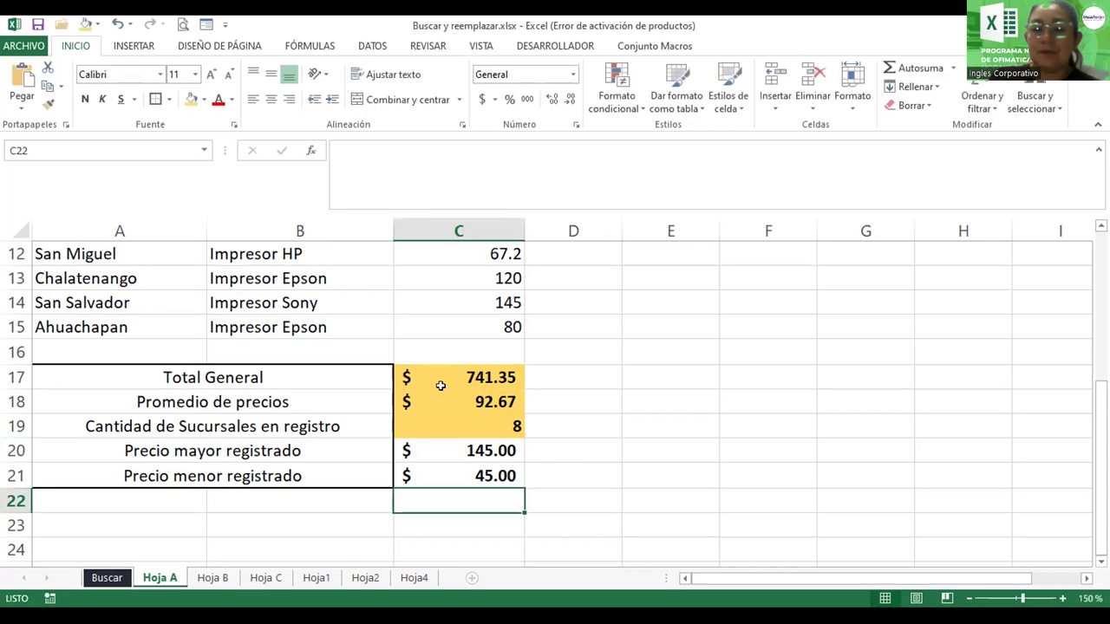
- Format A7:C15 as a blue banded table, Tabla1, with the filter buttons turned off
left_click(968, 598)
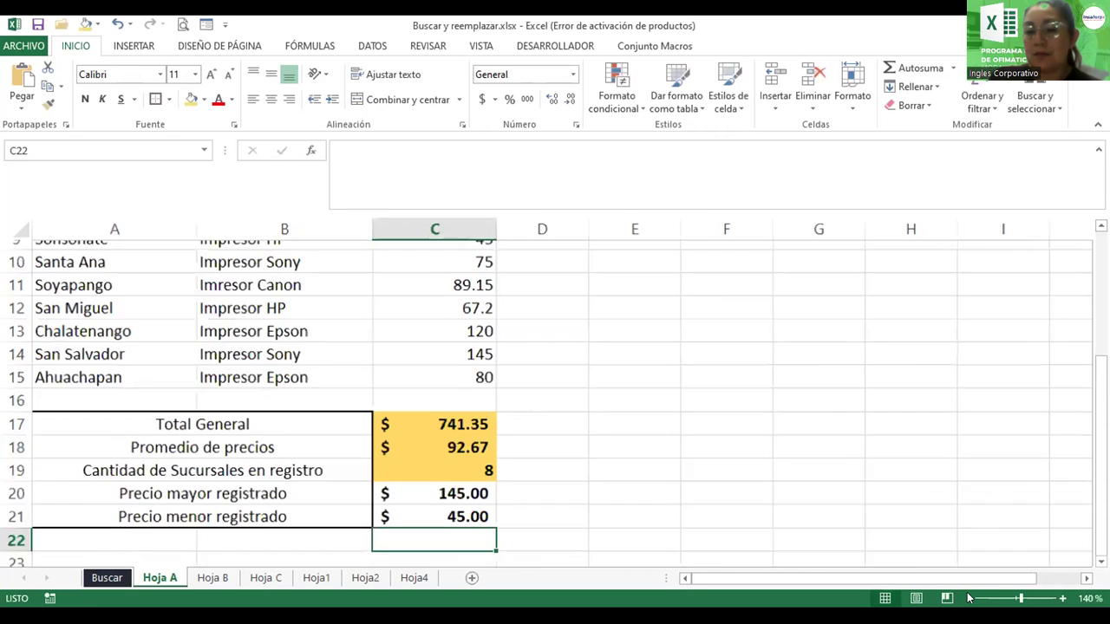
left_click(969, 599)
left_click(968, 598)
left_click(969, 598)
left_click(969, 599)
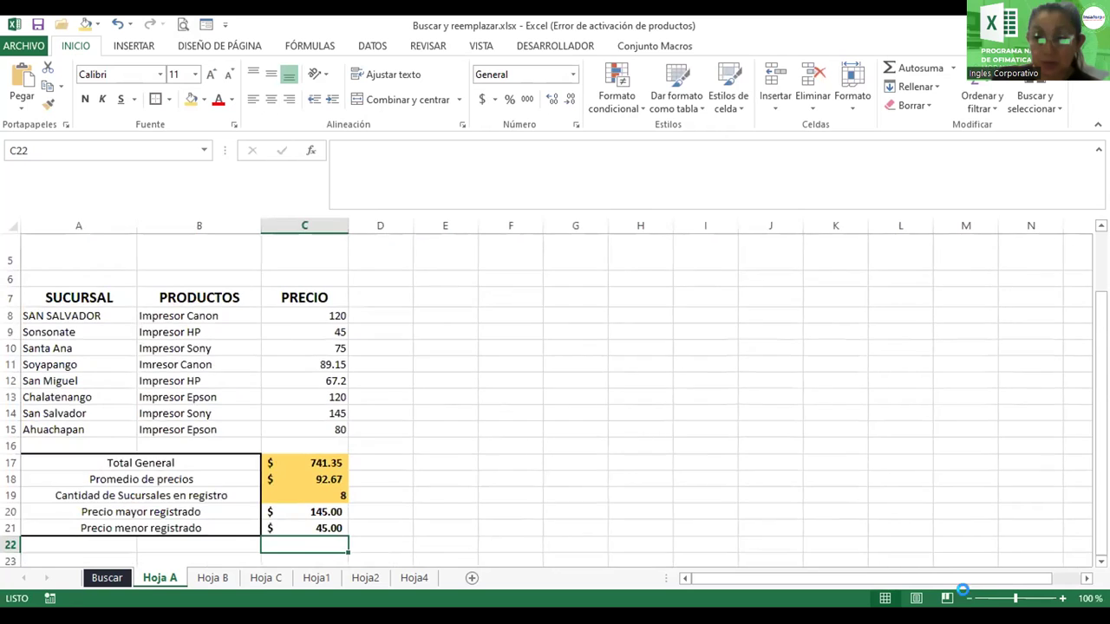
left_click(968, 597)
left_click_drag(52, 322, 260, 439)
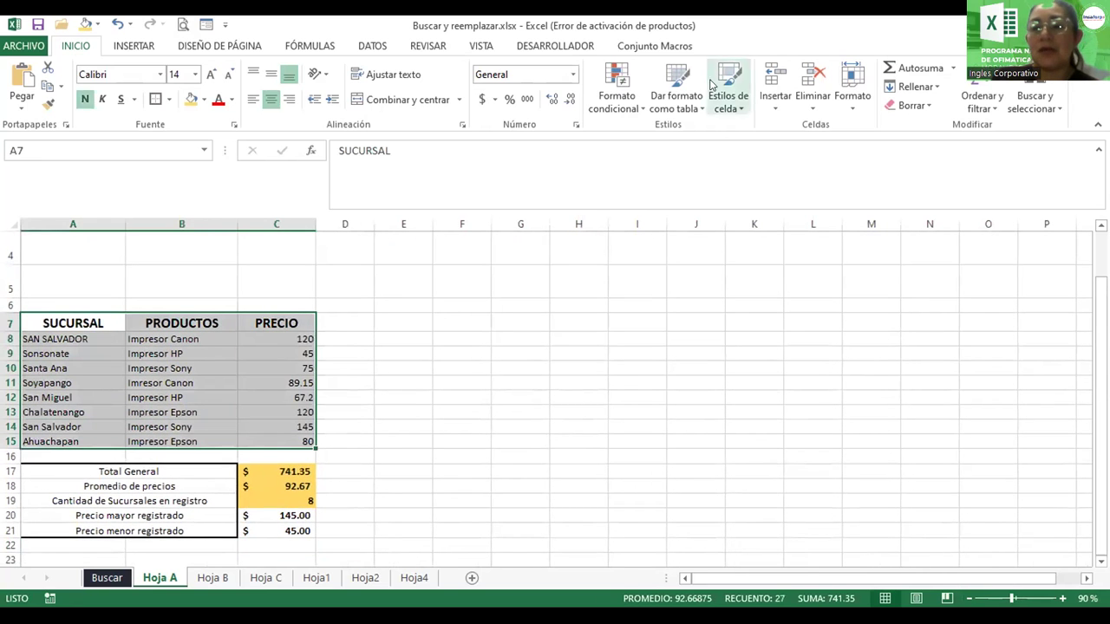
left_click(702, 111)
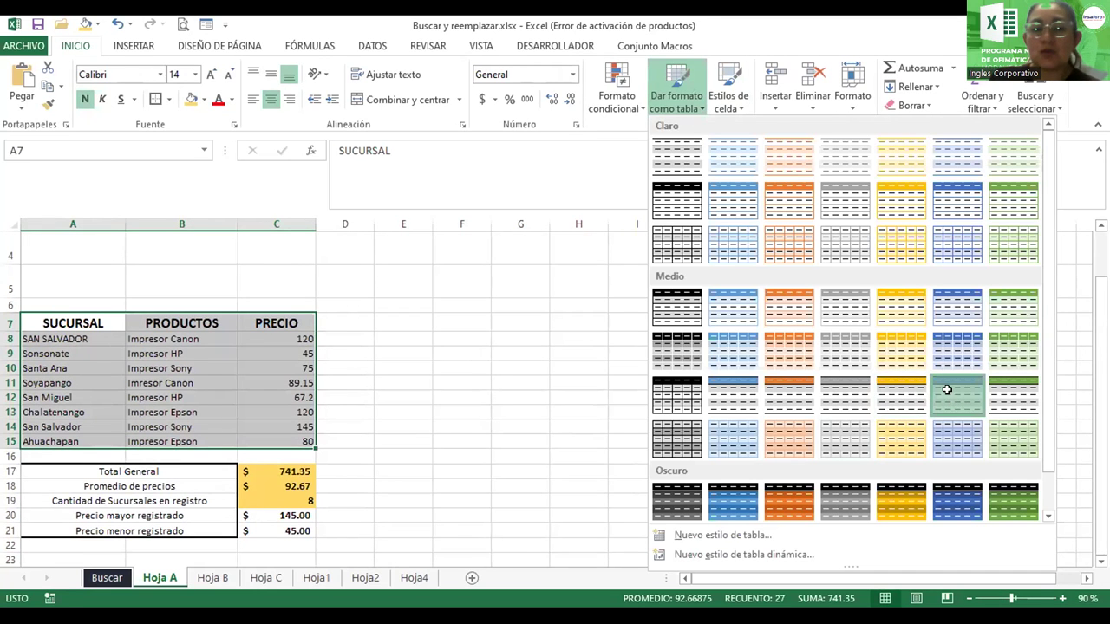
left_click(947, 390)
left_click(699, 380)
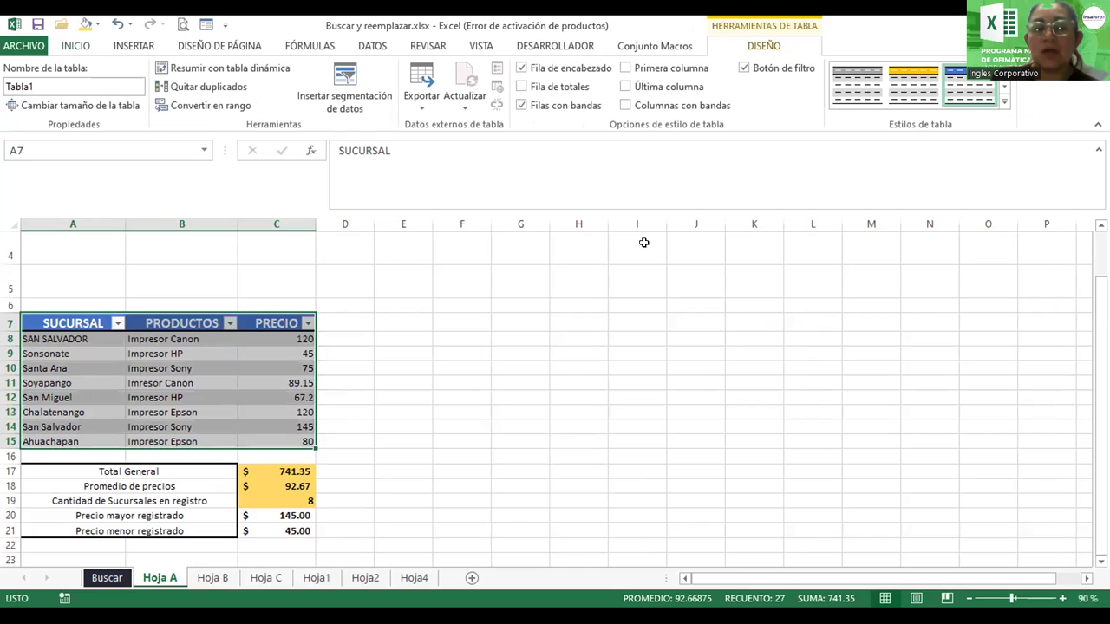
left_click(744, 67)
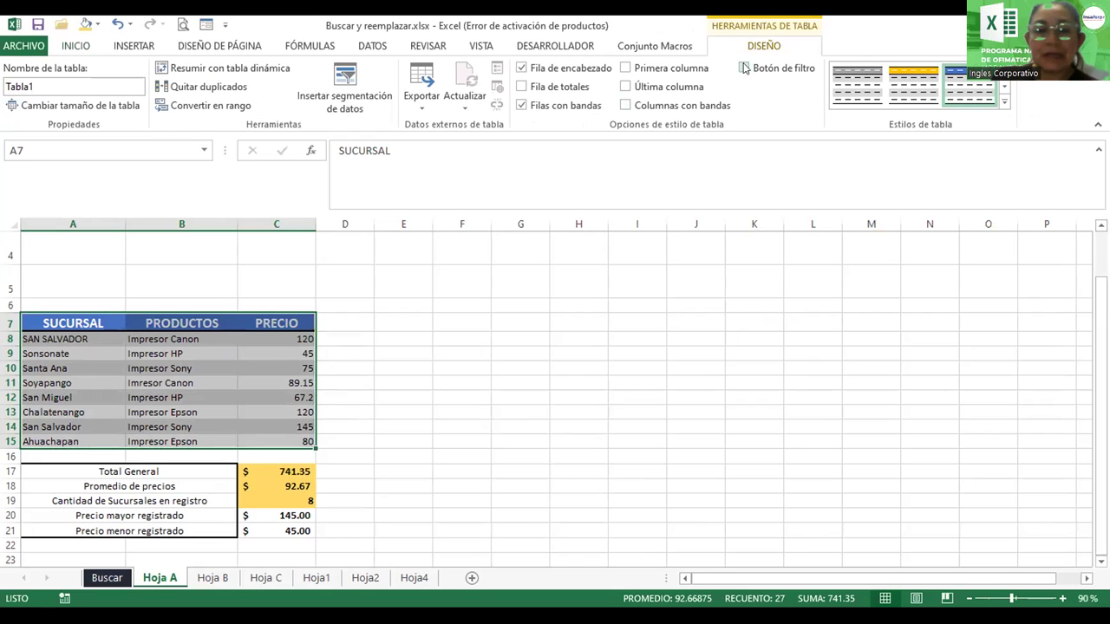
mouse_move(73, 471)
left_mouse_down()
mouse_move(295, 504)
mouse_move(295, 531)
left_mouse_up()
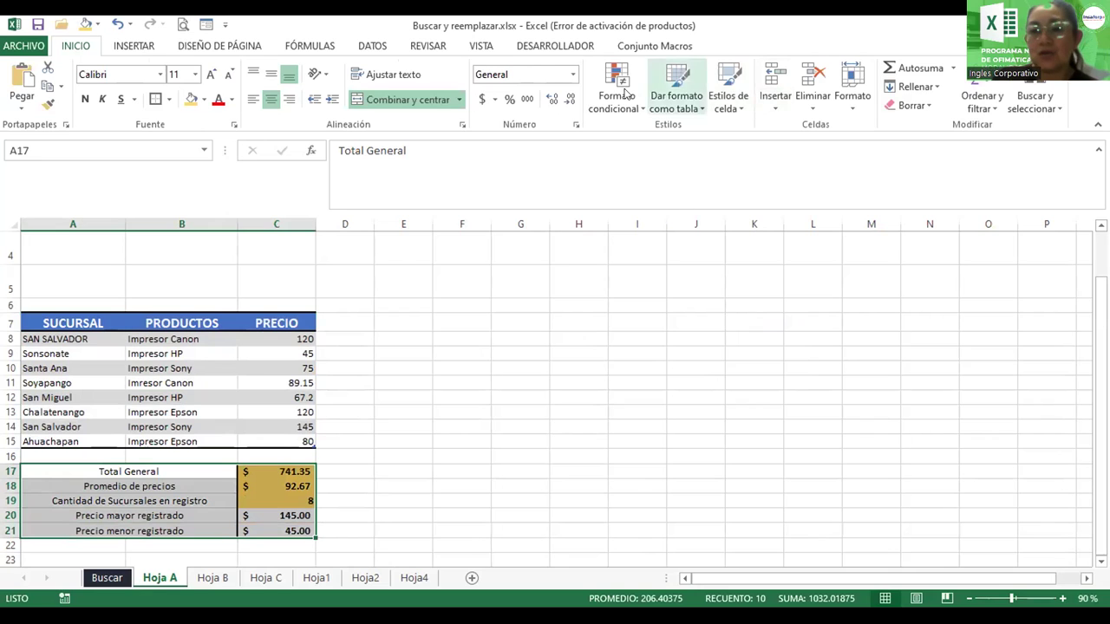
- Format the summary block as a styled table and remove its header row
left_click(694, 108)
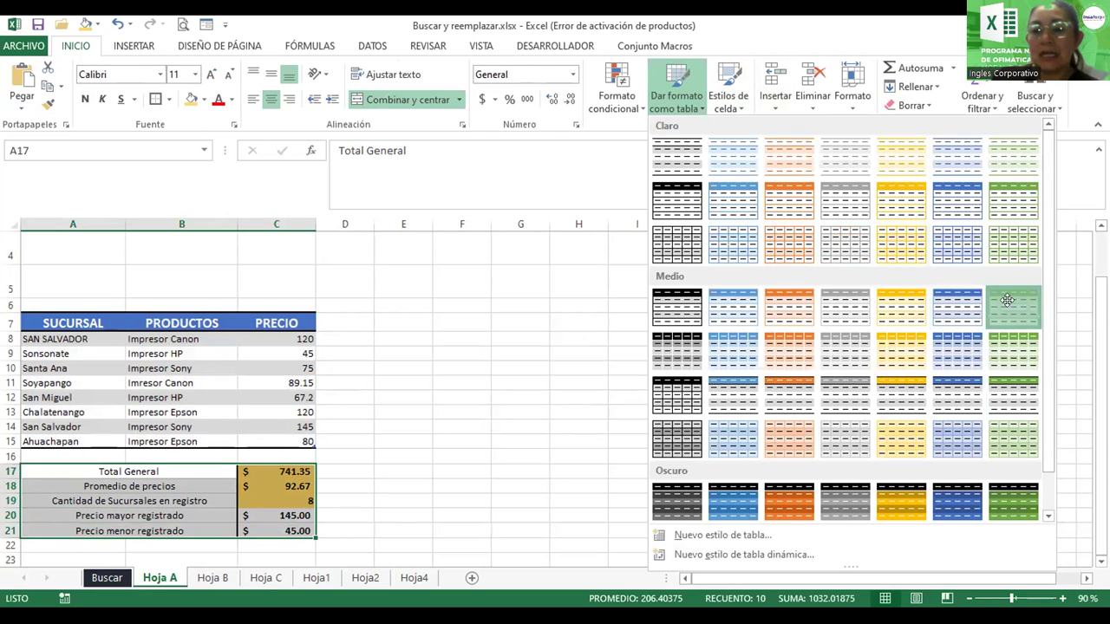
left_click(1006, 300)
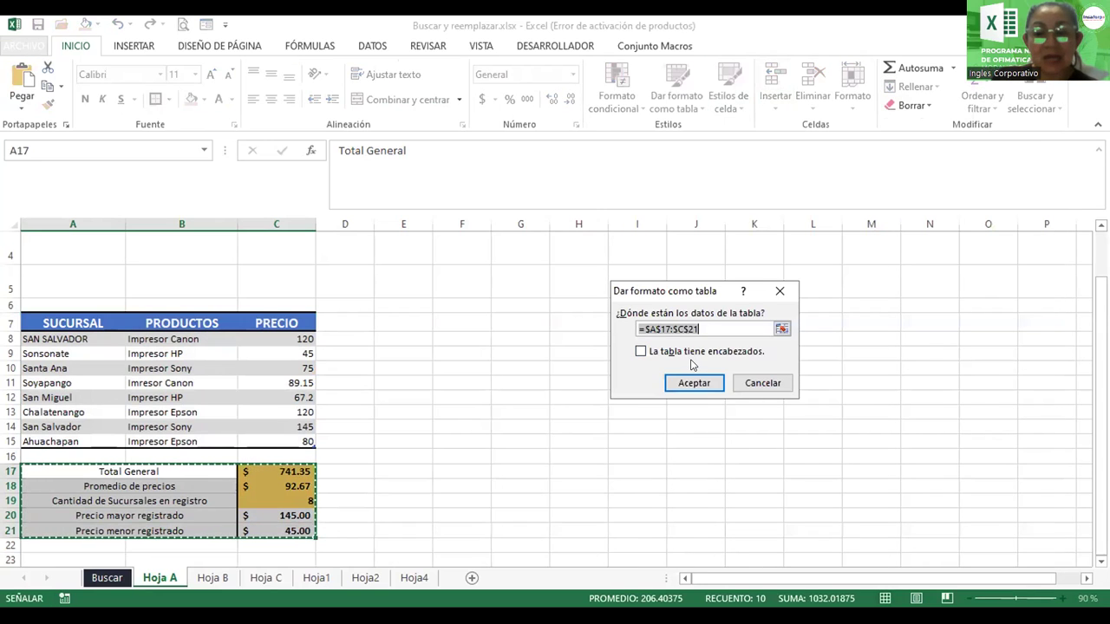
left_click(689, 379)
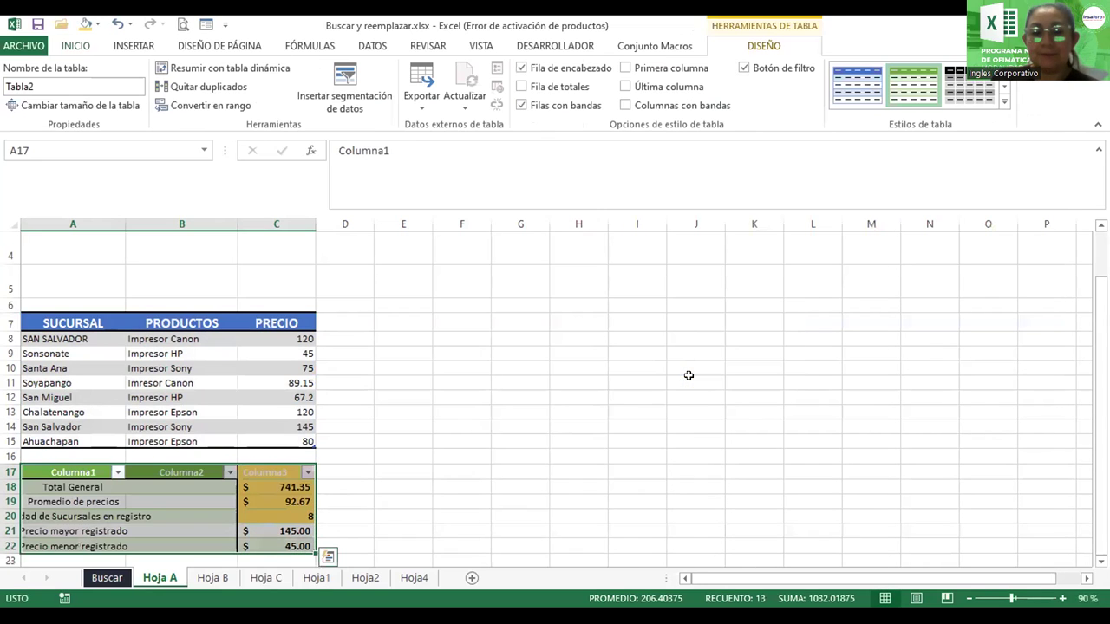
left_click(1062, 598)
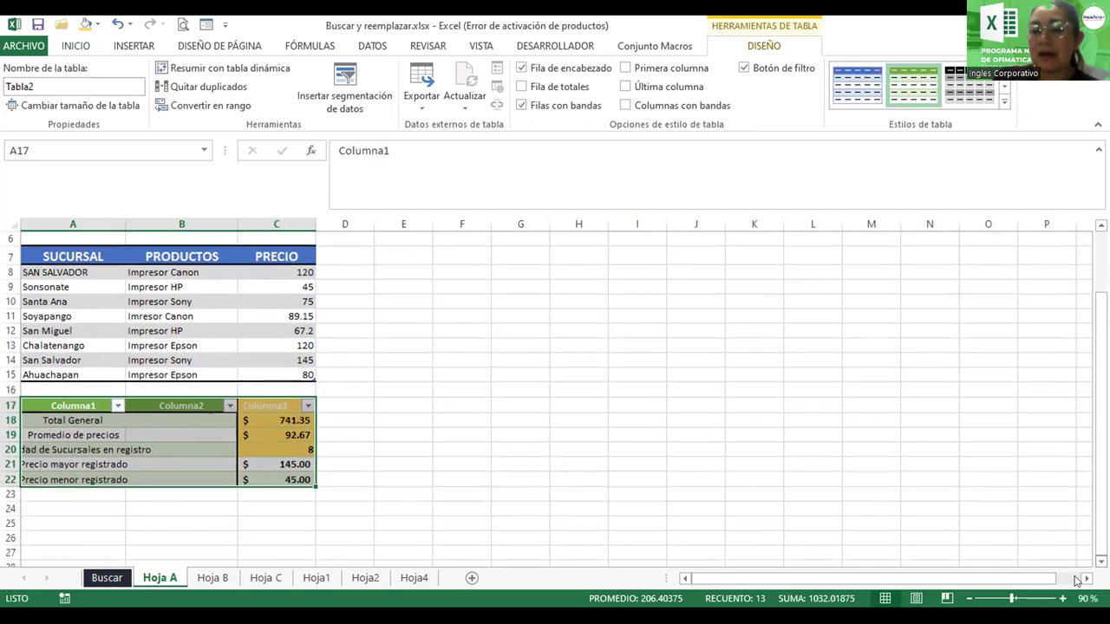
left_click(1062, 599)
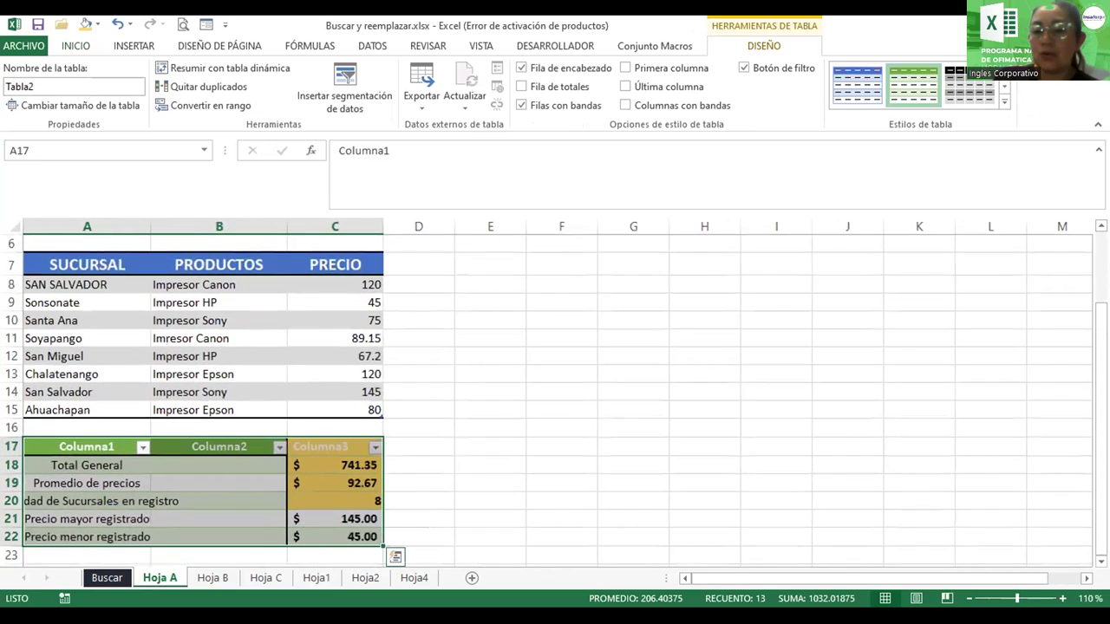
scroll(451, 347, "down", 1)
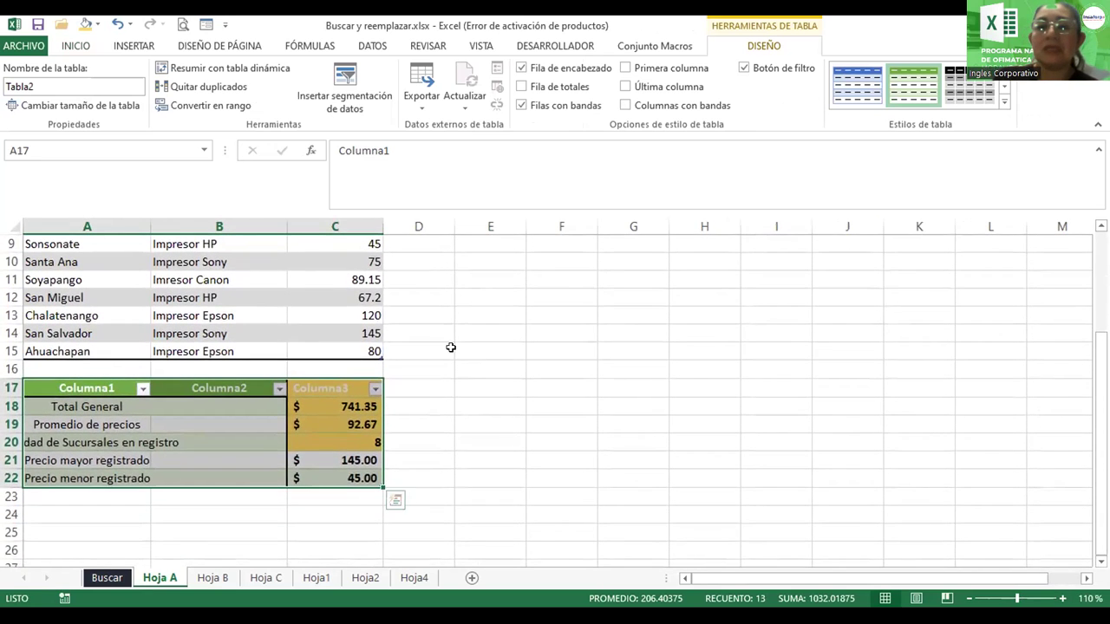
left_click(522, 68)
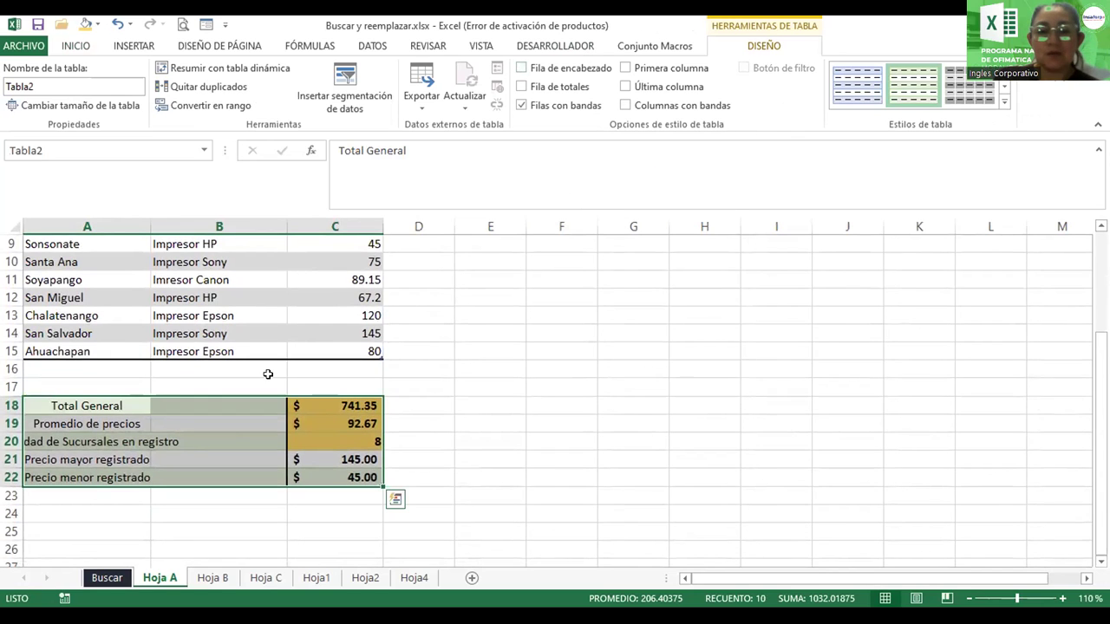
left_click(477, 403)
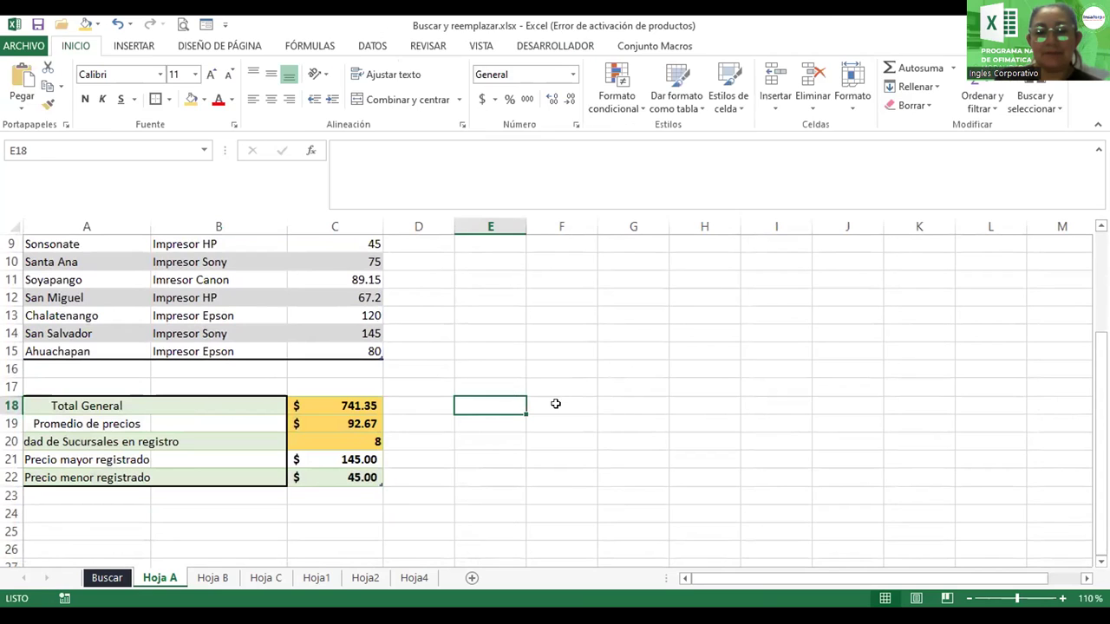
- Widen column A and undo the table conversion, restoring the merged summary labels A17:B21
left_click_drag(150, 222, 187, 227)
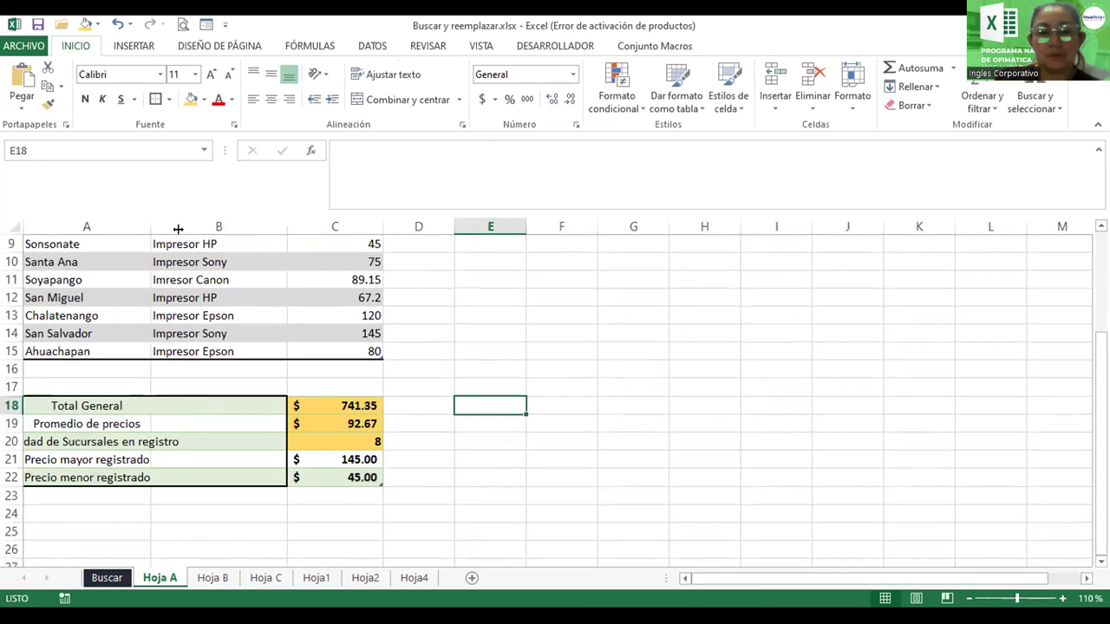
left_click(108, 404)
left_click_drag(144, 401, 258, 401)
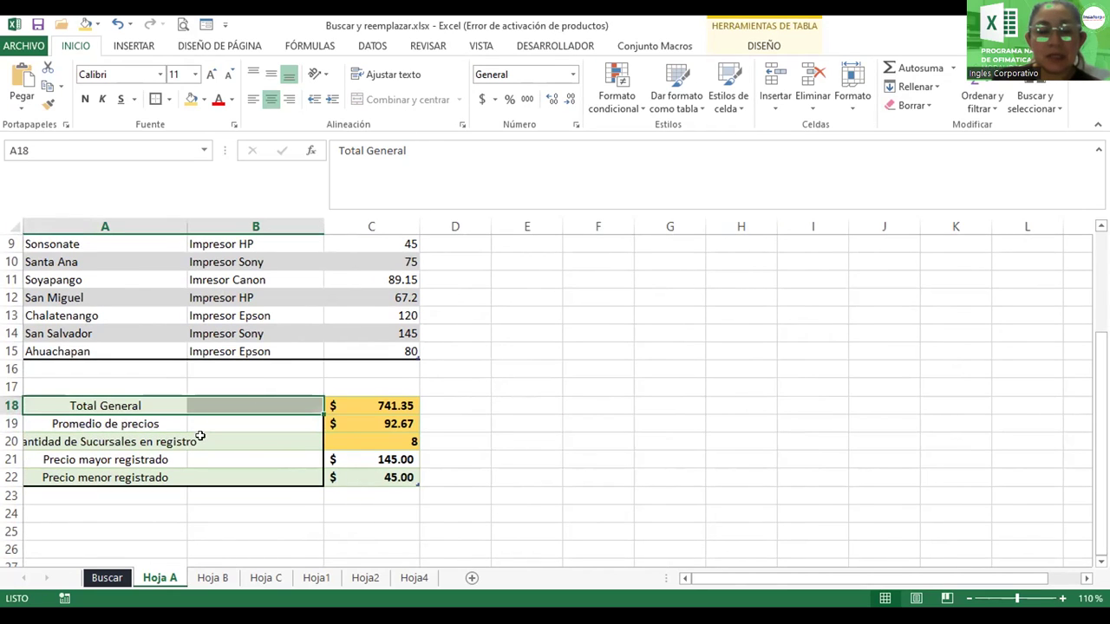
left_click(202, 438)
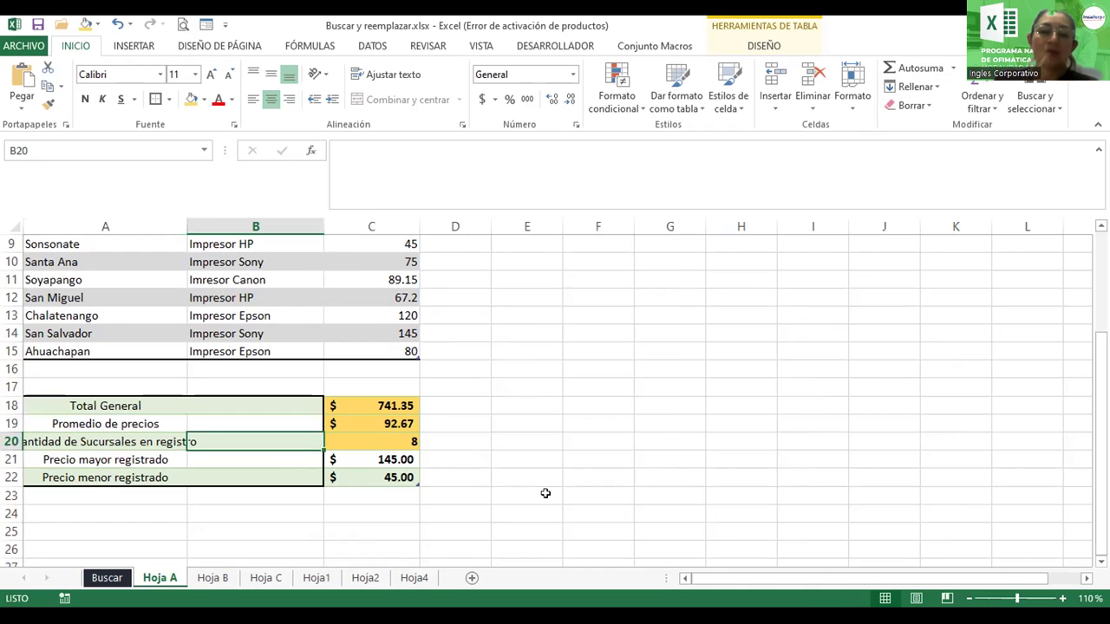
key("ctrl+t")
key("Return")
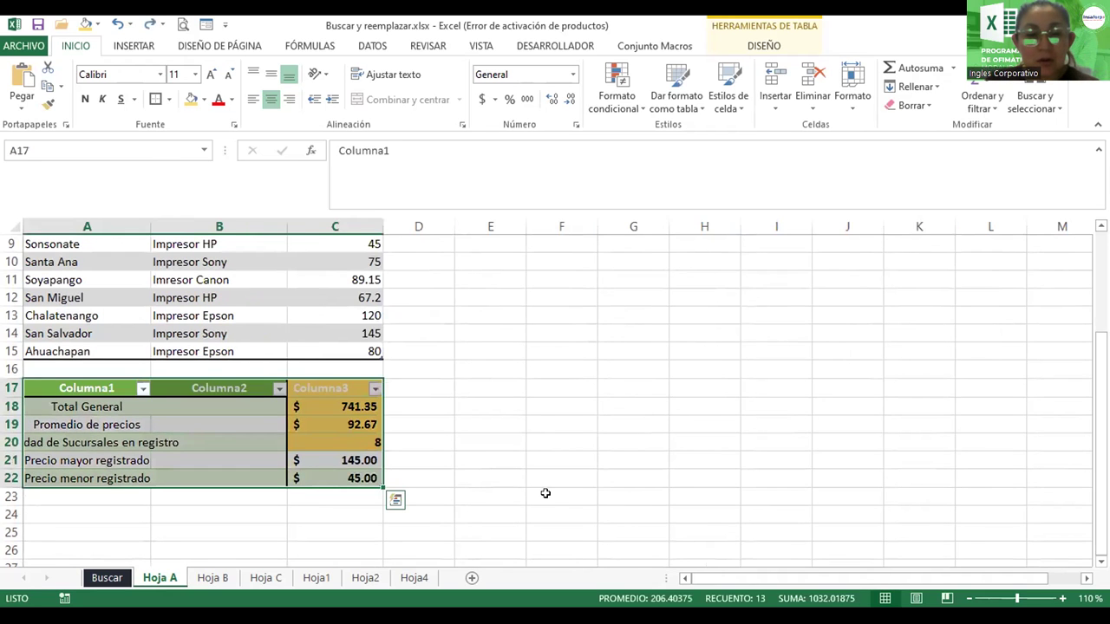
scroll(546, 493, "down", 2)
key("ctrl+z")
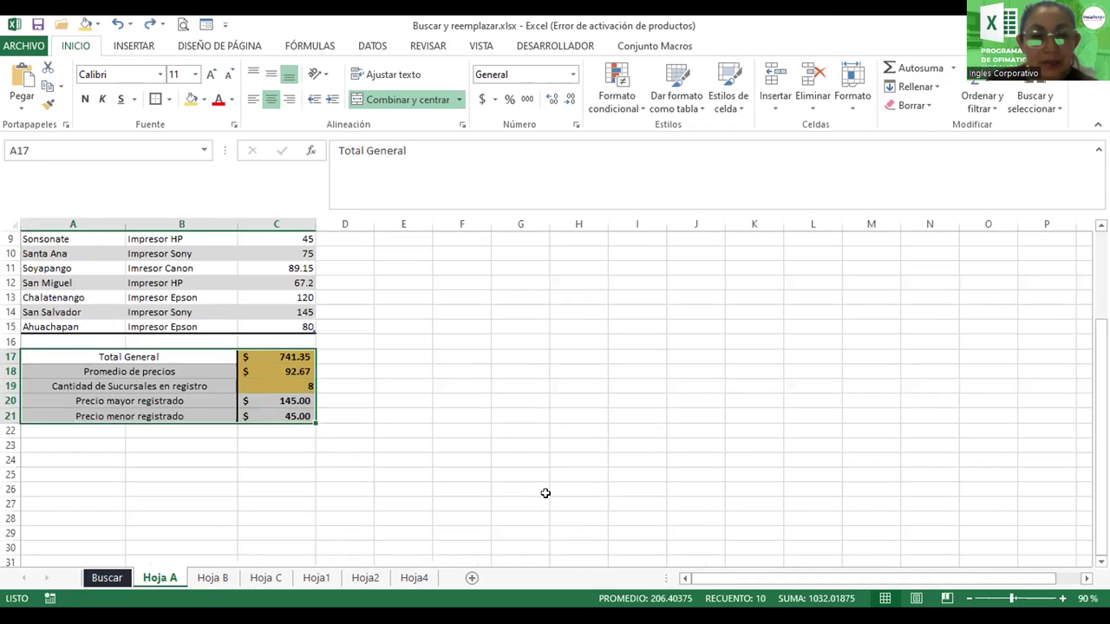
left_click(474, 431)
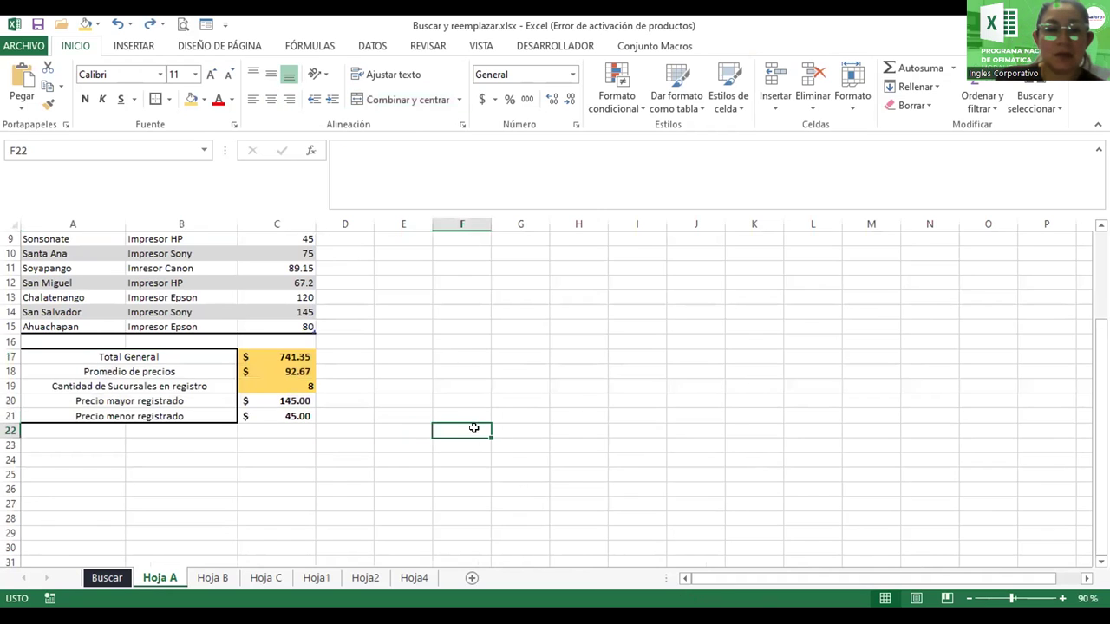
left_click_drag(160, 357, 174, 416)
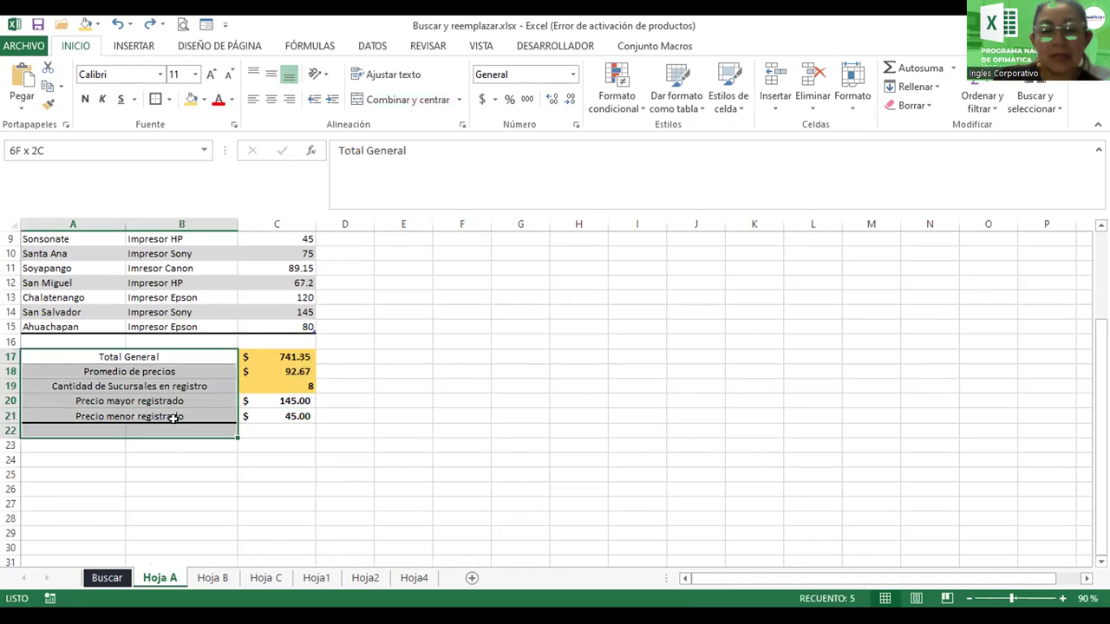
- Bold the summary labels and give the result values C17:C21 a yellow fill
left_click(85, 98)
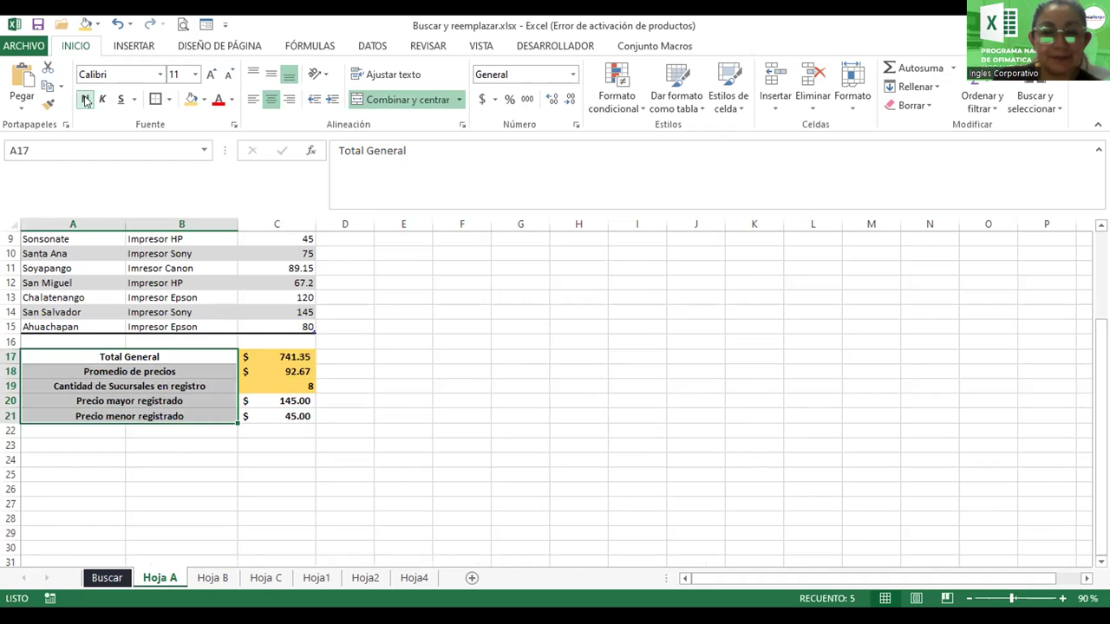
left_click(1059, 599)
left_click(1059, 599)
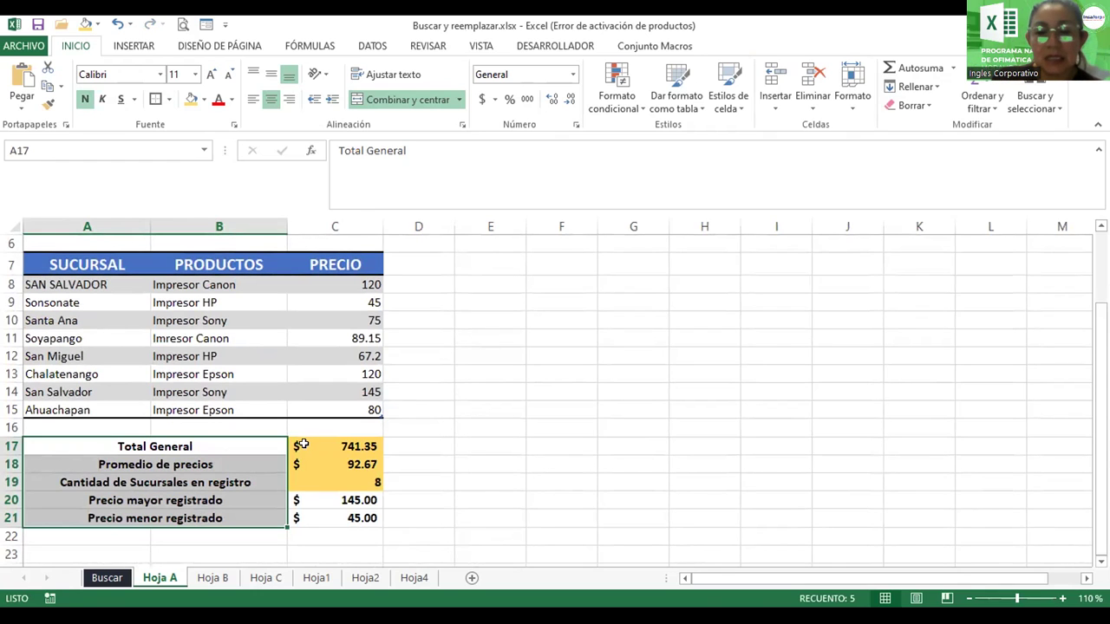
left_click_drag(305, 444, 318, 516)
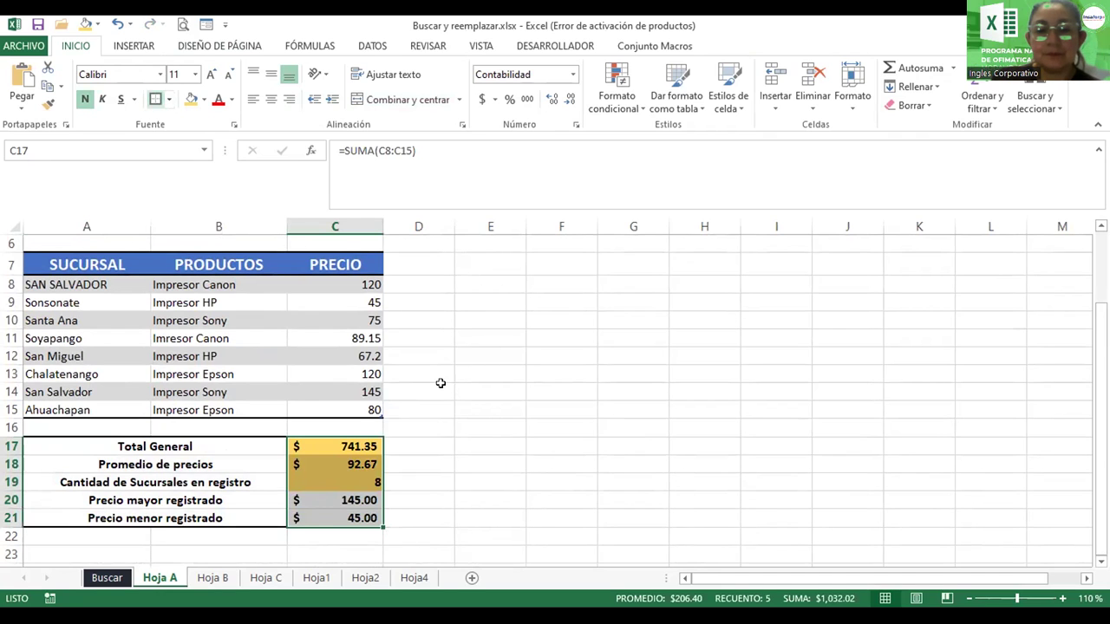
left_click(506, 428)
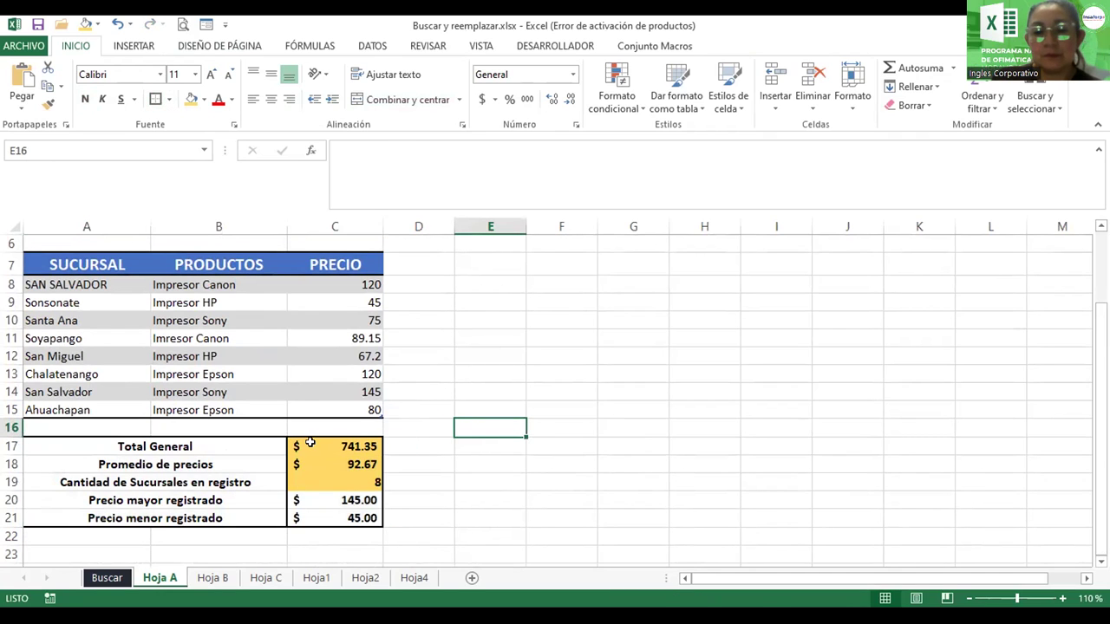
left_click_drag(308, 447, 318, 509)
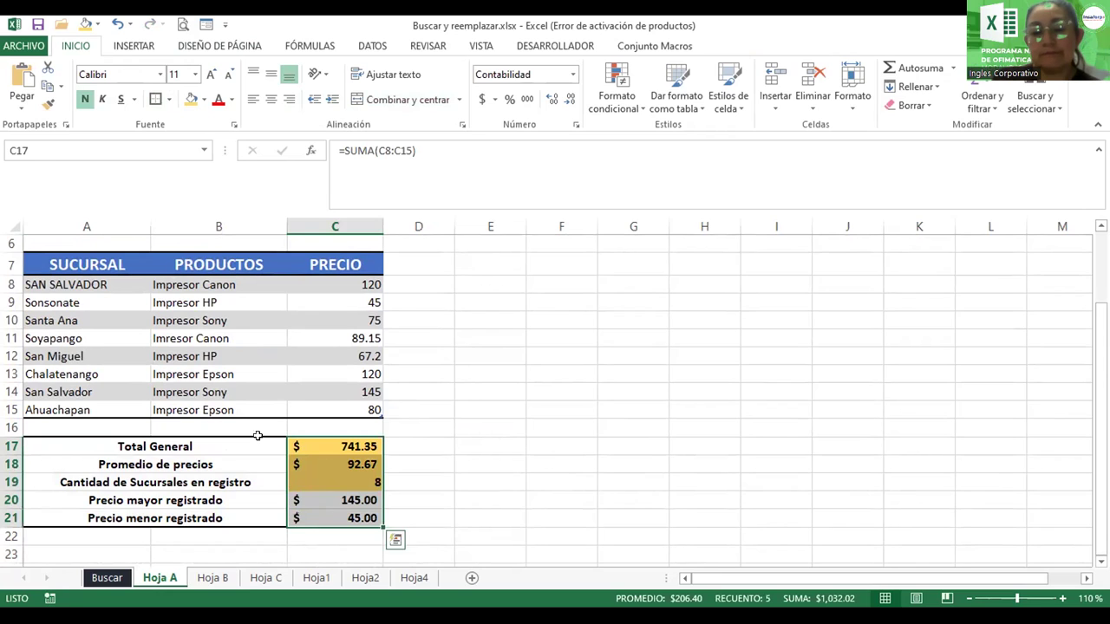
left_click(191, 100)
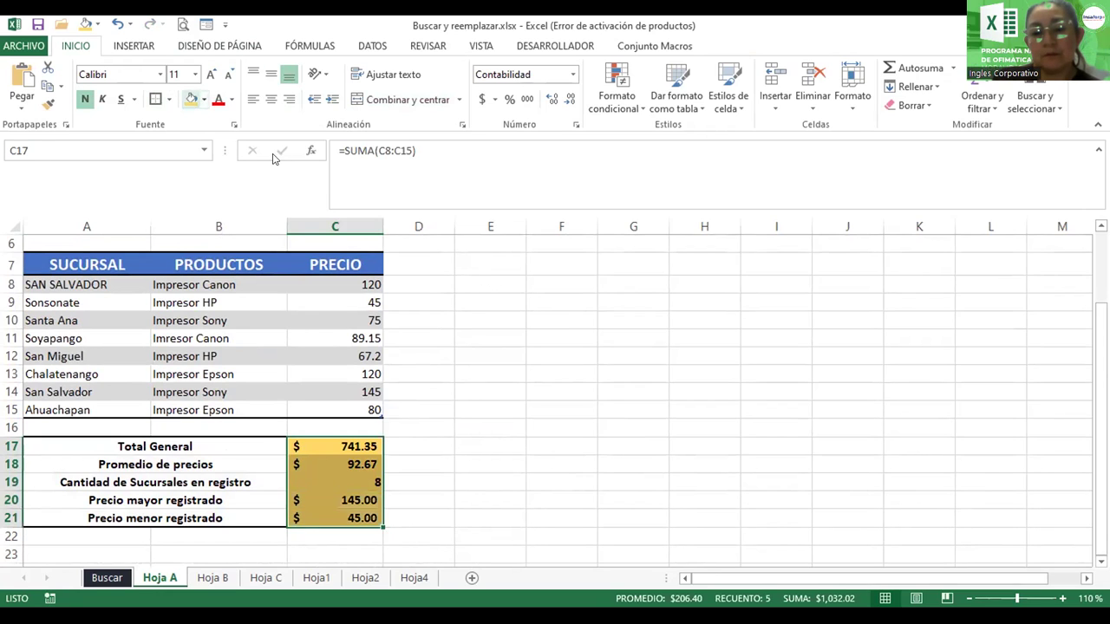
left_click(561, 464)
- Try centring C17:C21, then return the result values to right alignment
left_click_drag(319, 443, 320, 509)
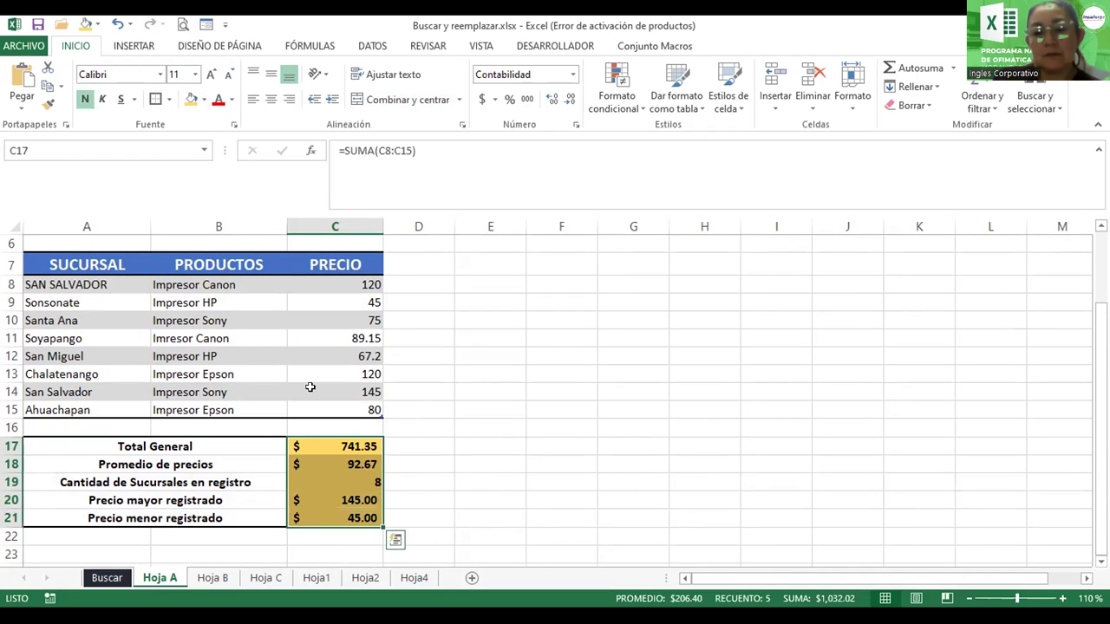
left_click(270, 100)
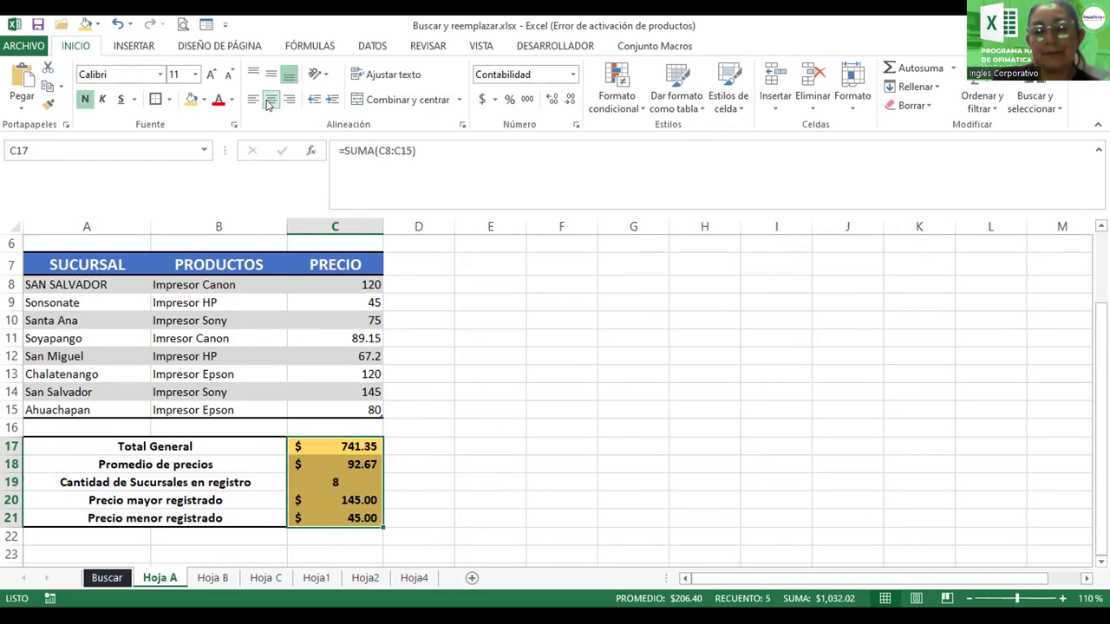
left_click(289, 101)
left_click(512, 443)
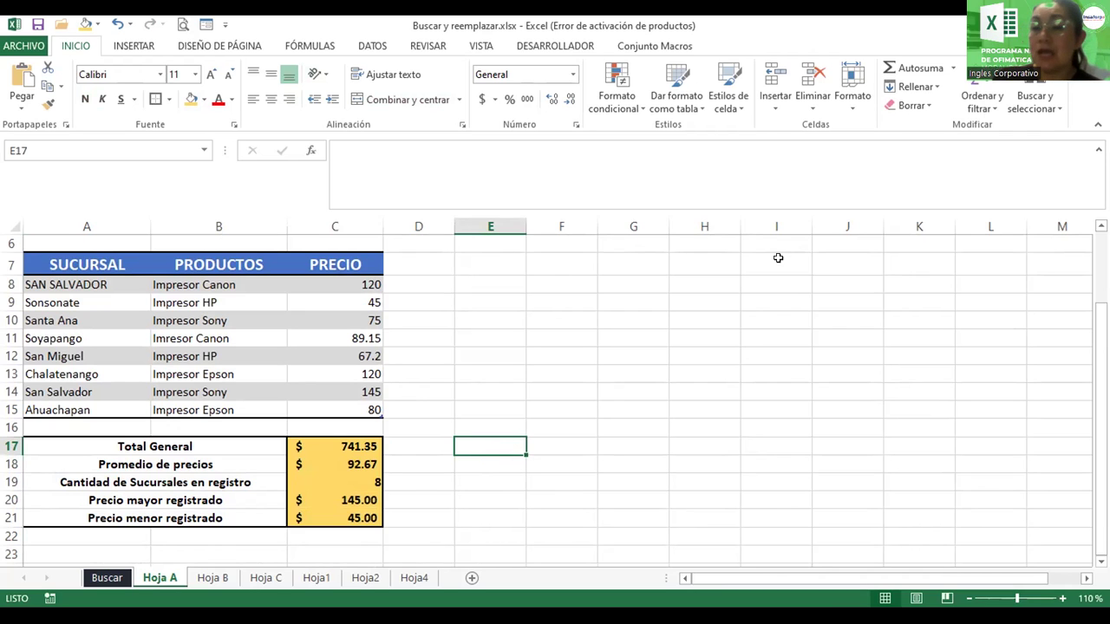
- Enter the title 'Control de Productos' in cell A5
scroll(546, 399, "up", 1)
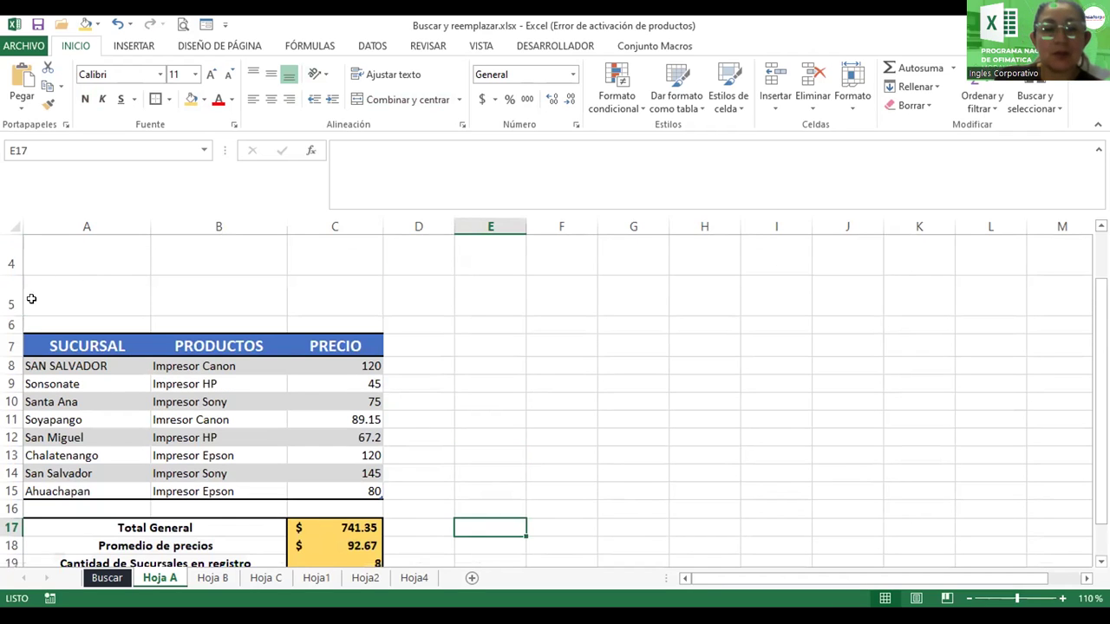
left_click(51, 294)
type("Control de Productos")
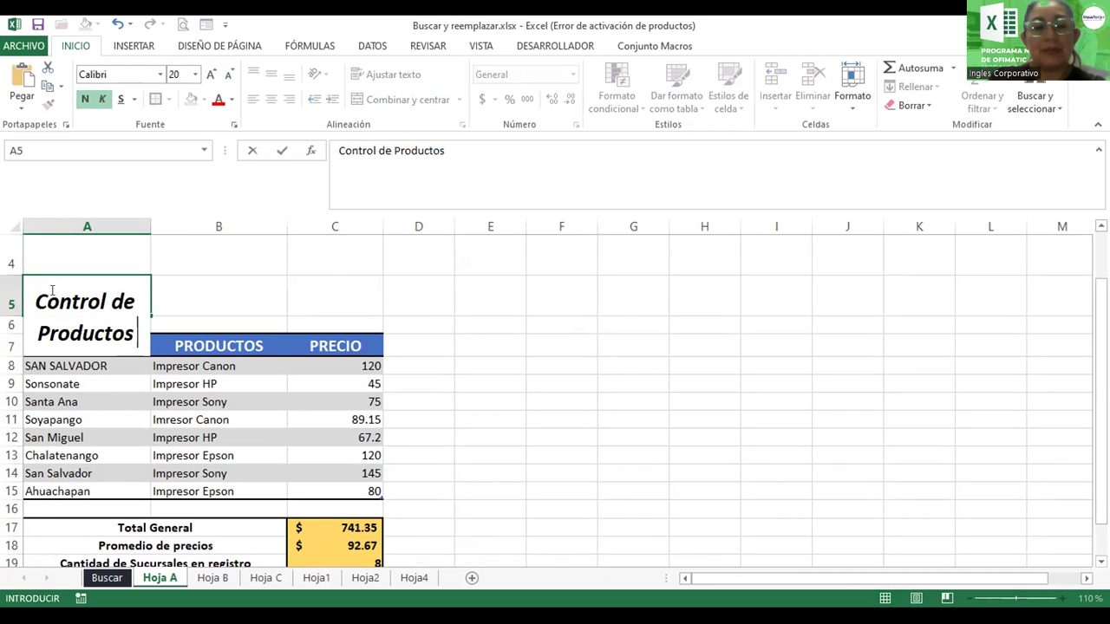
key("ctrl+Return")
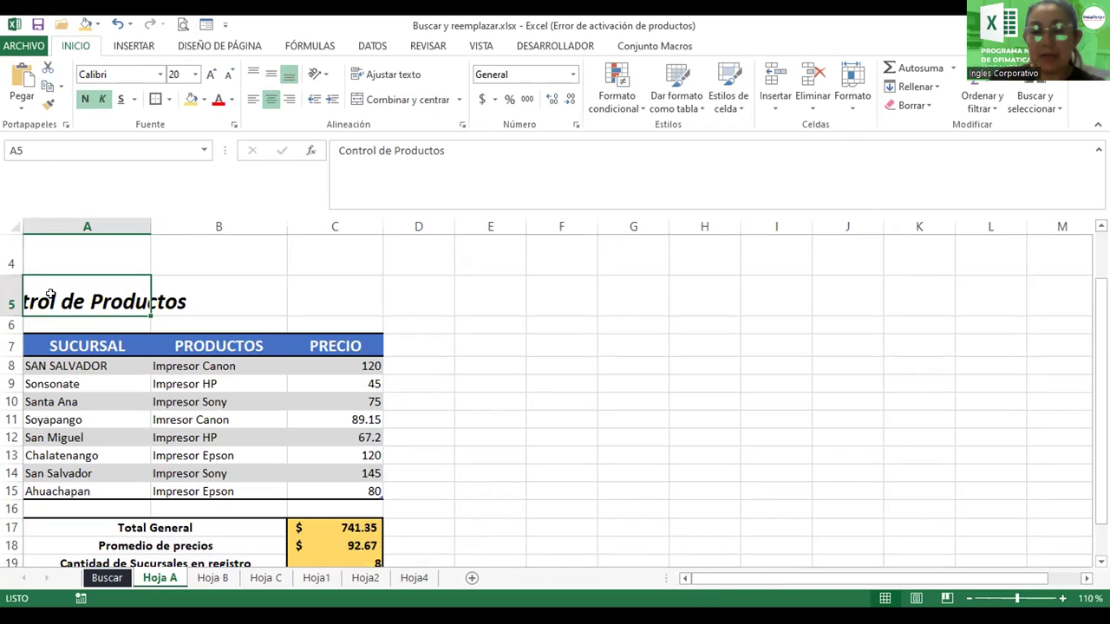
- Merge and centre the title across A5:C5, centre it vertically, and use Adobe Gothic Std
key("shift+Right")
key("shift+Right")
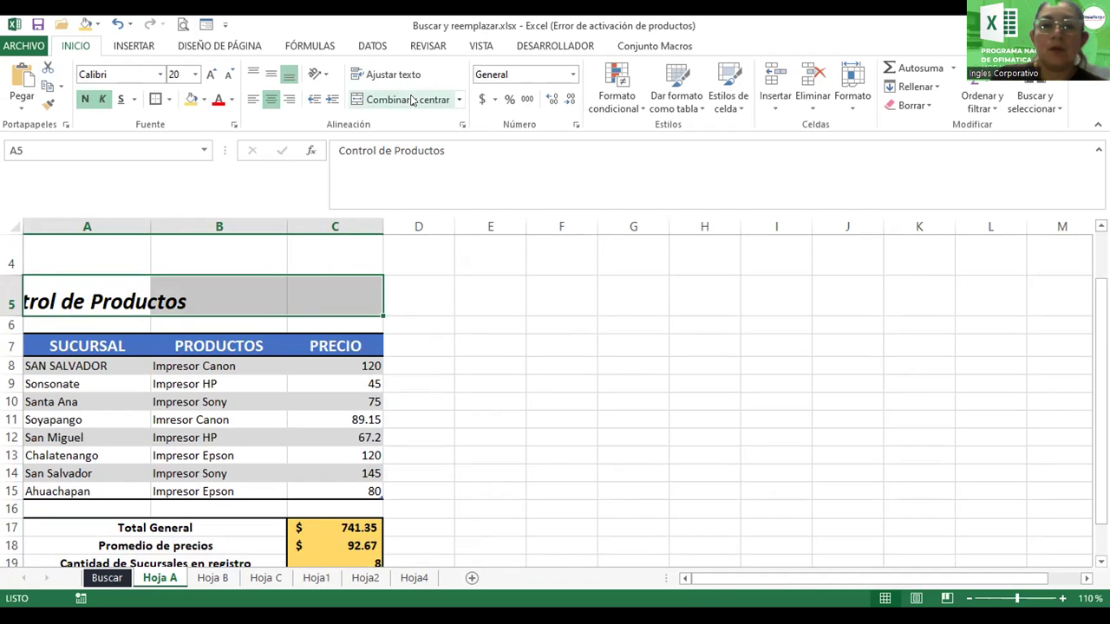
left_click(412, 100)
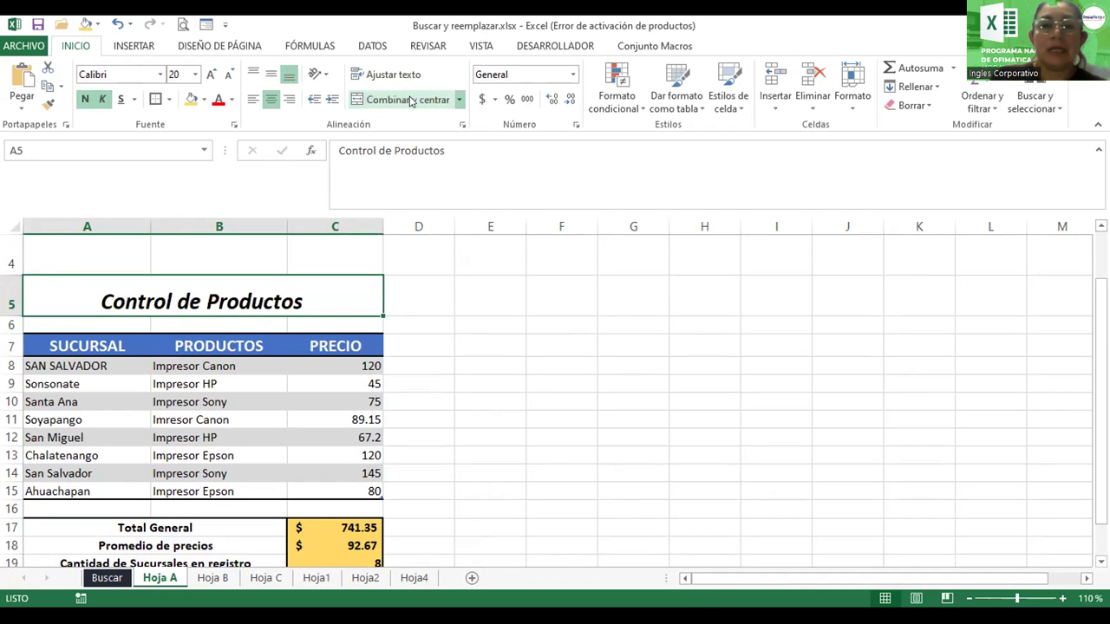
left_click(270, 74)
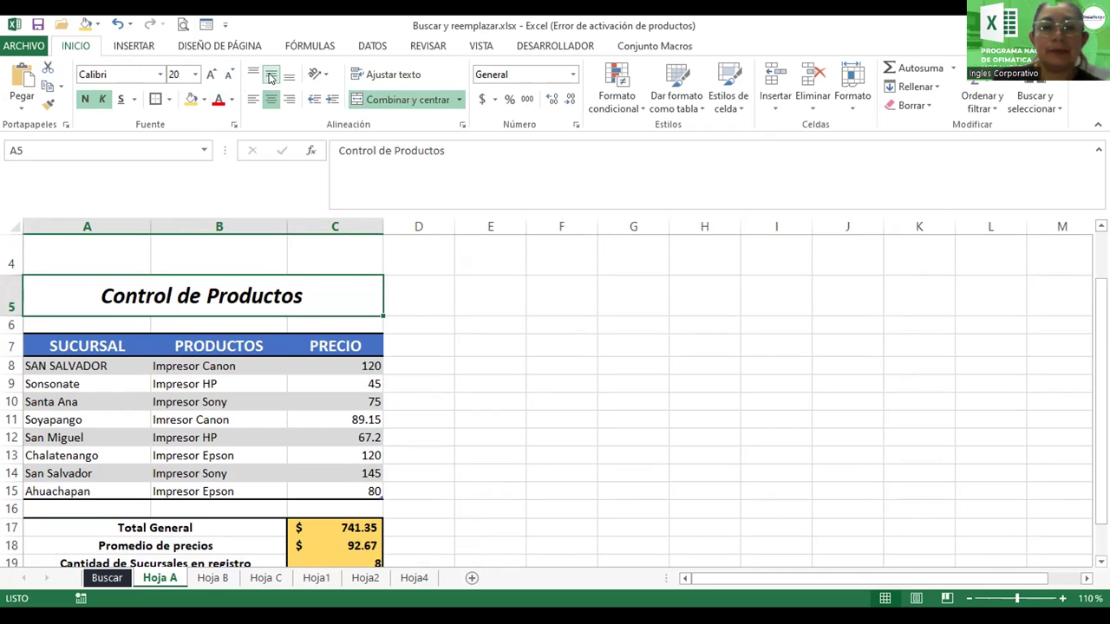
left_click(161, 75)
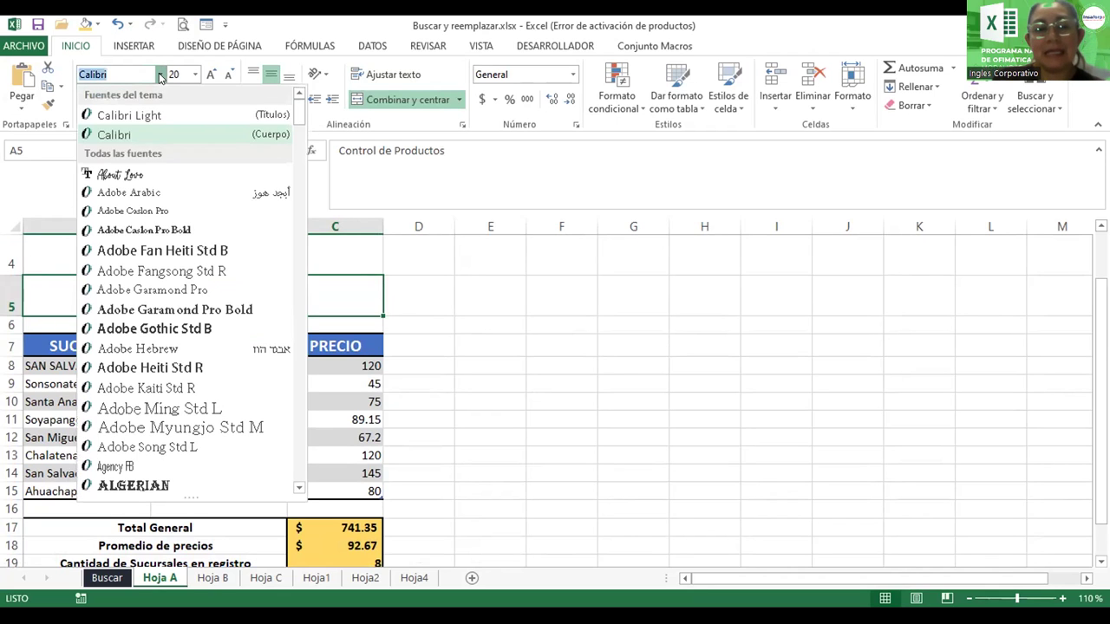
left_click(160, 329)
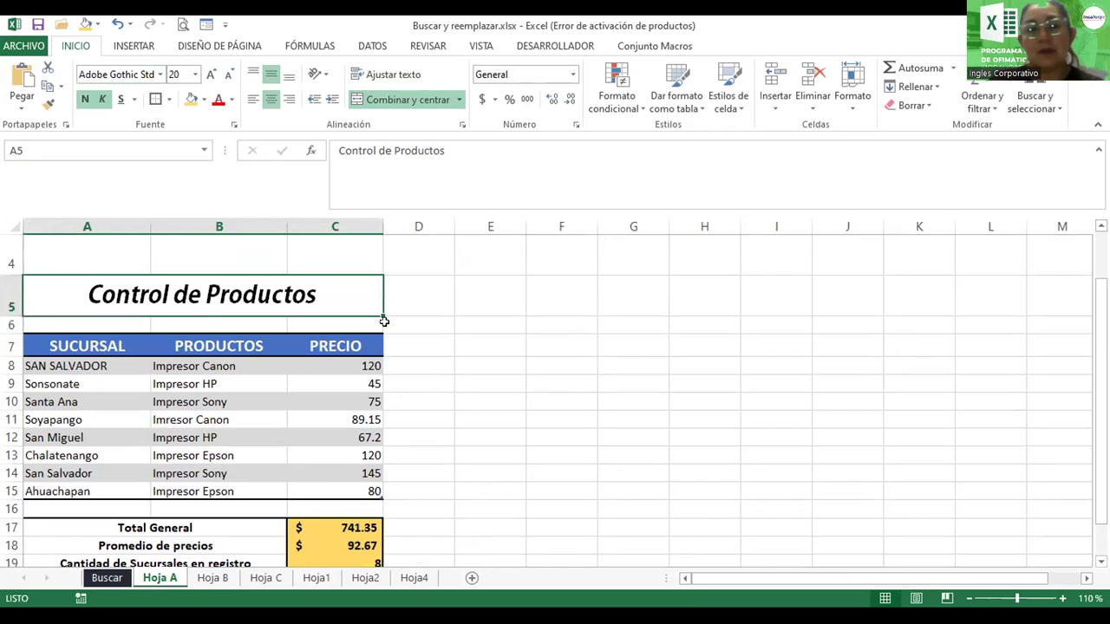
- Fill the A5:C5 title with a two-colour, diagonal-down white-to-blue gradient
left_click(234, 129)
left_click(697, 189)
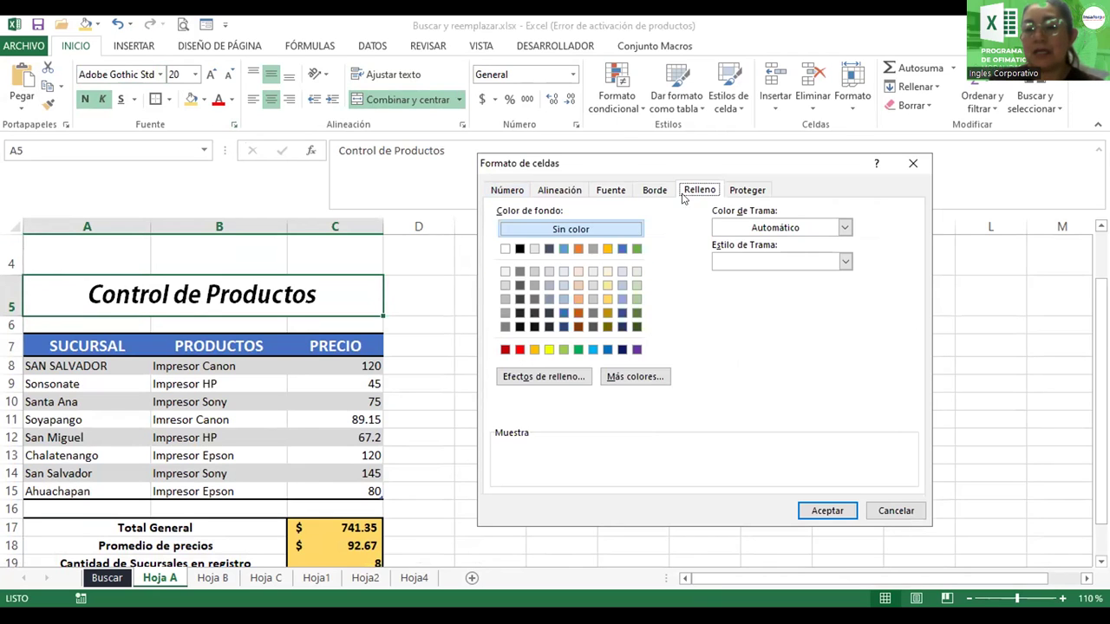
left_click(541, 378)
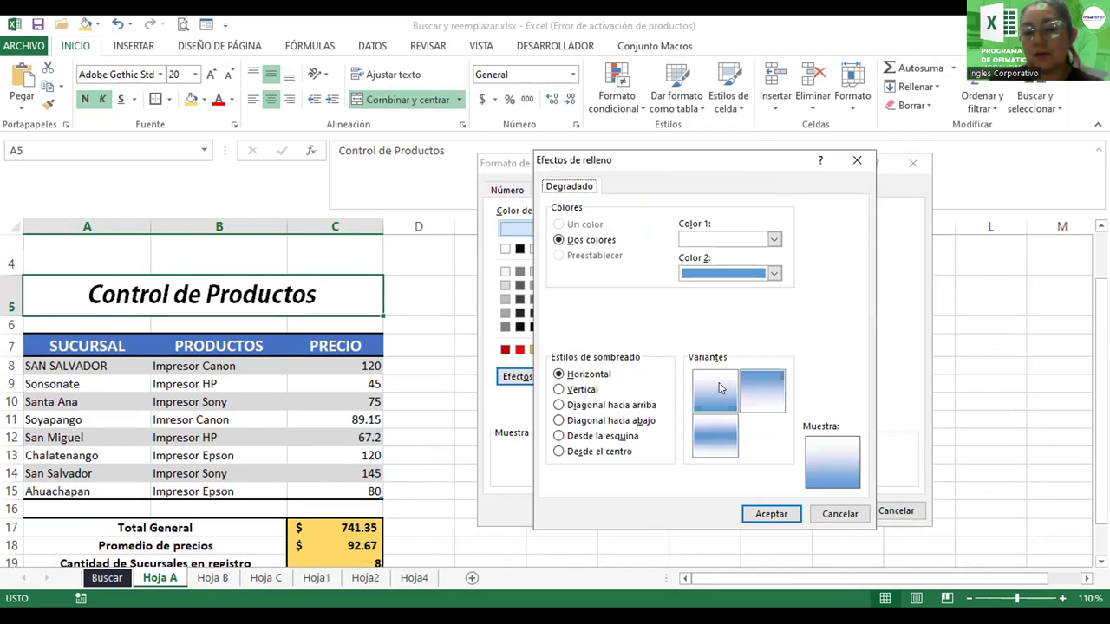
left_click(559, 420)
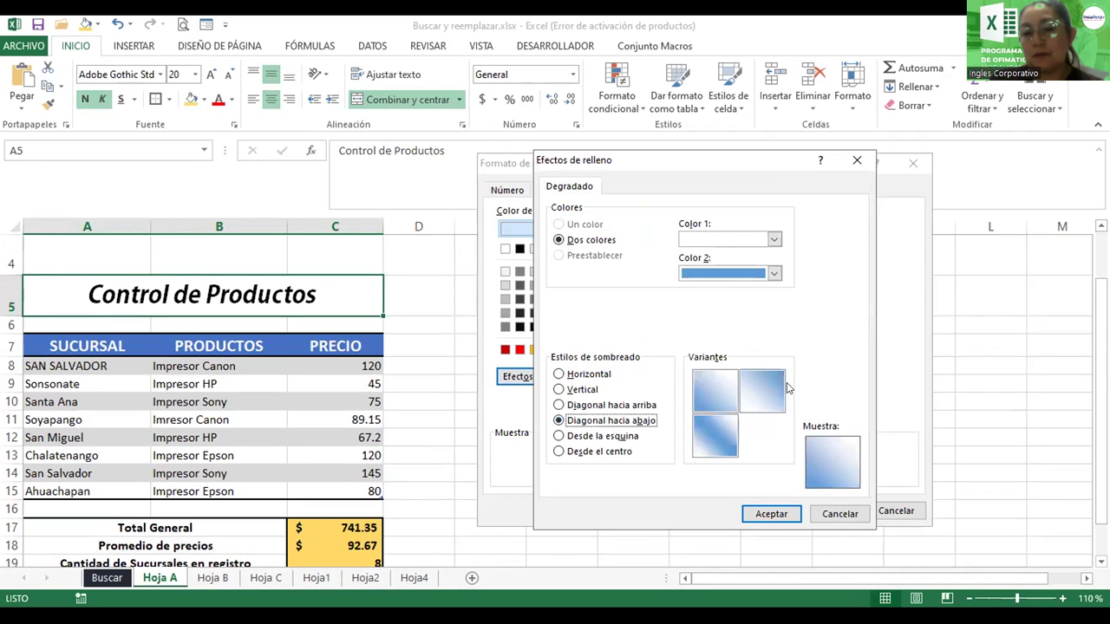
left_click(767, 388)
left_click(769, 512)
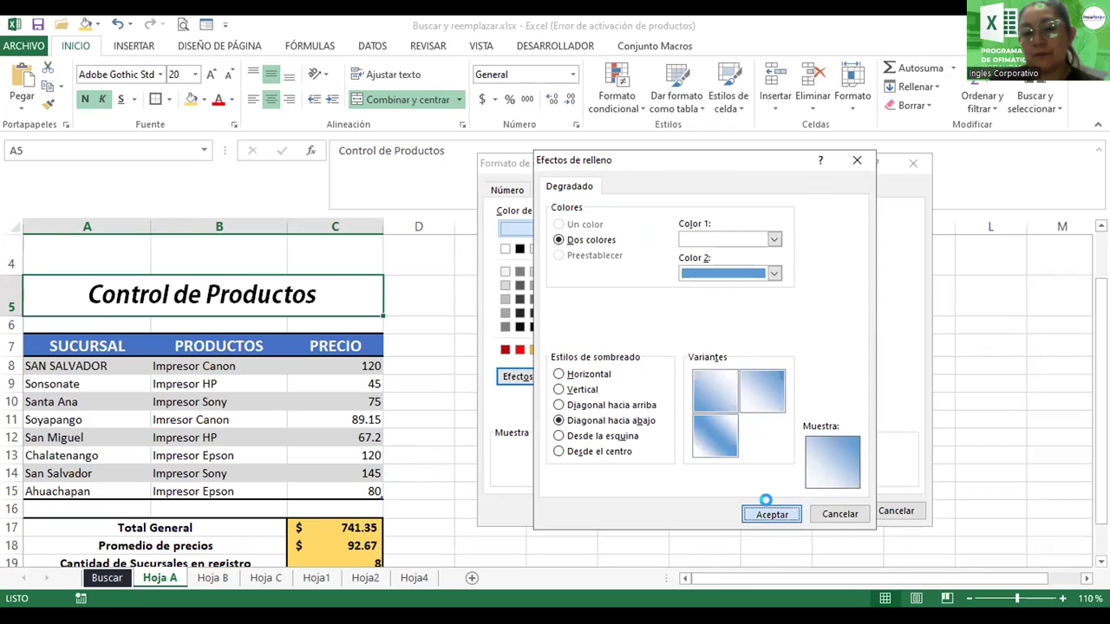
left_click(826, 511)
left_click(515, 361)
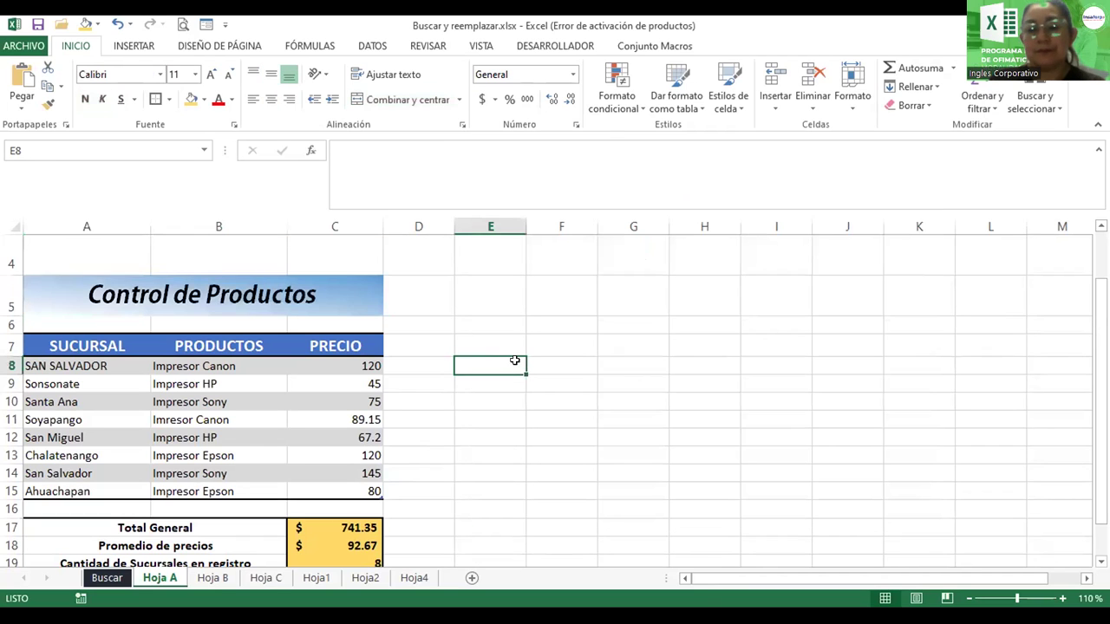
left_click(357, 298)
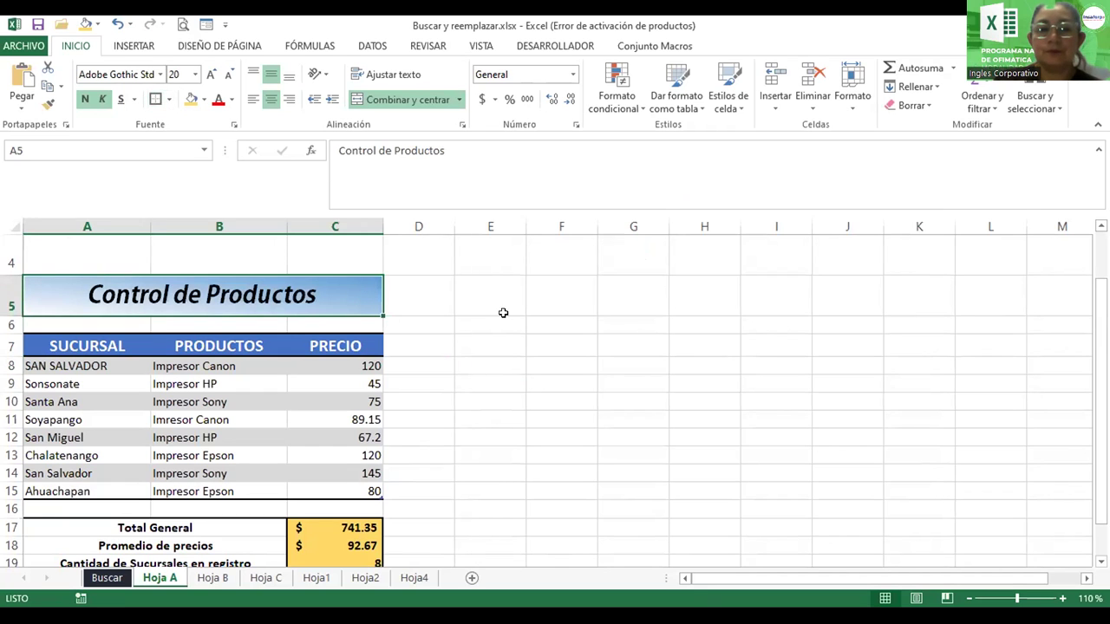
left_click(654, 337)
left_click(968, 598)
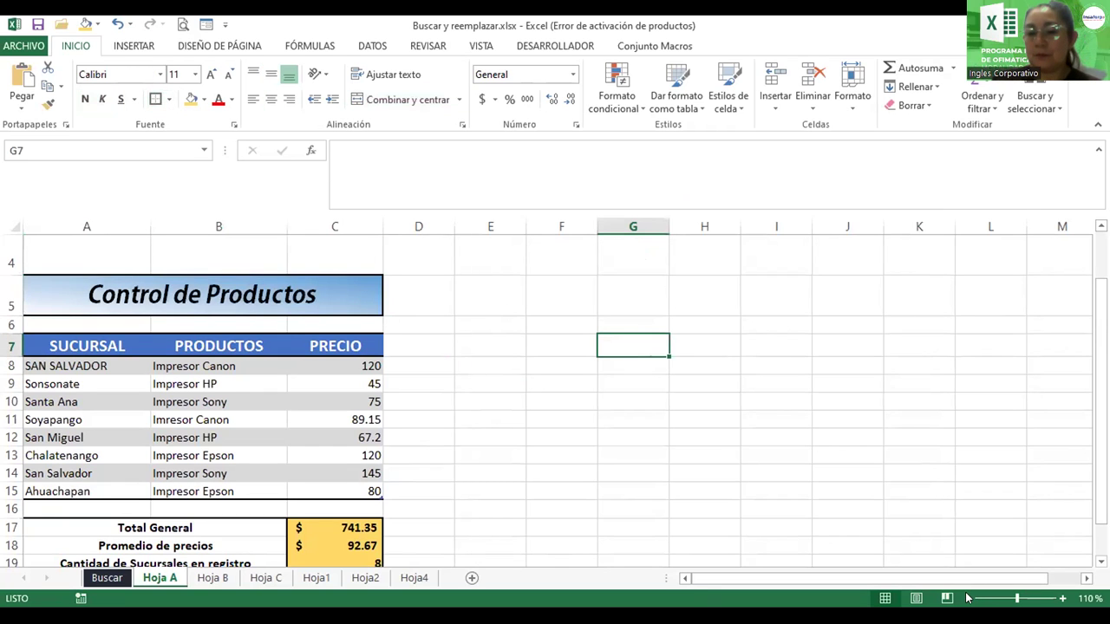
left_click(968, 598)
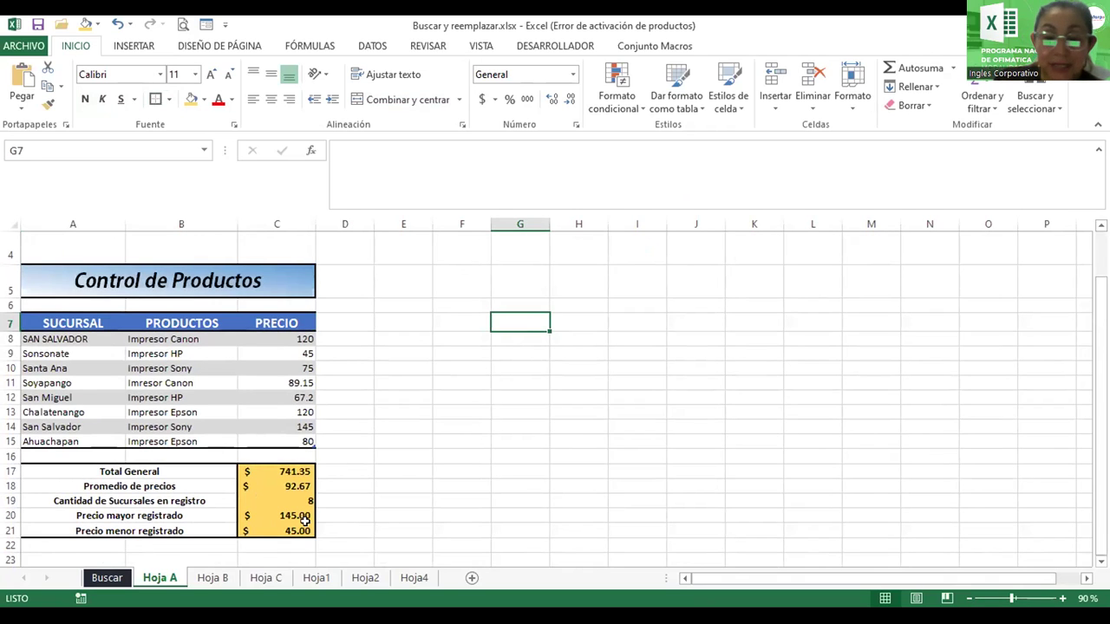
- Rename the Hoja A sheet to 'Productos'
key("alt+h")
key("o")
key("r")
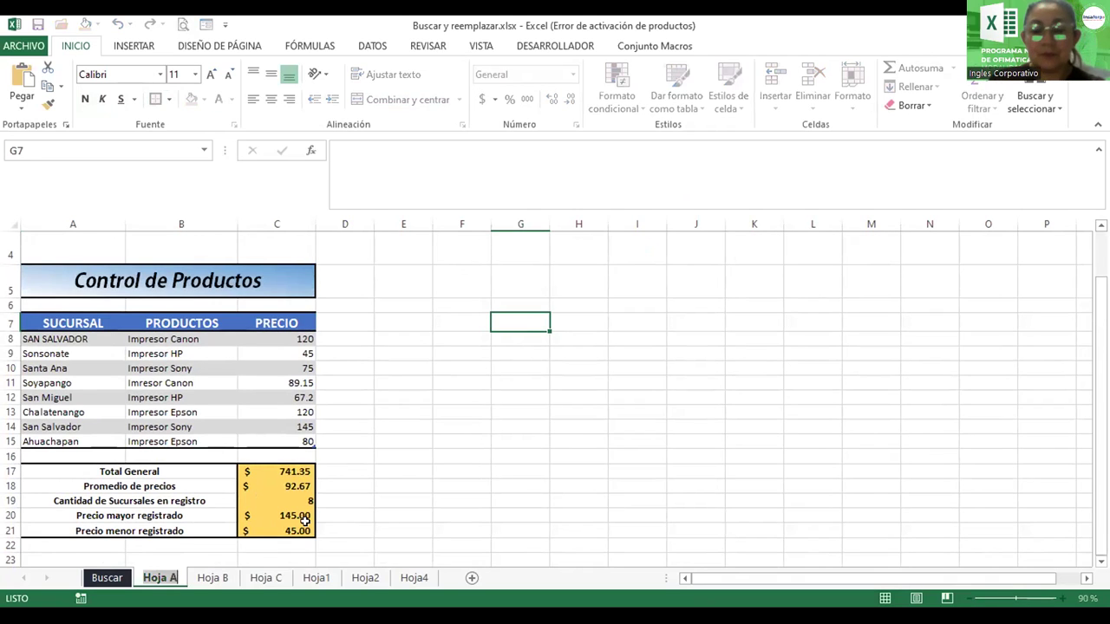
type("Prou")
key("BackSpace")
type("ductos")
key("Return")
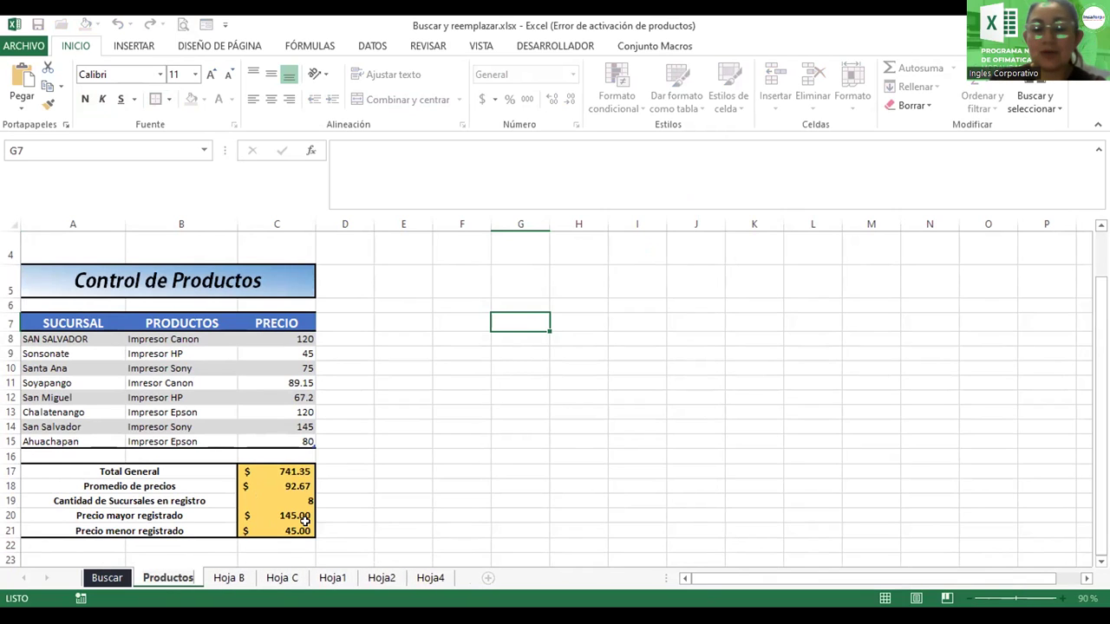
- Colour the Productos sheet tab green
right_click(169, 577)
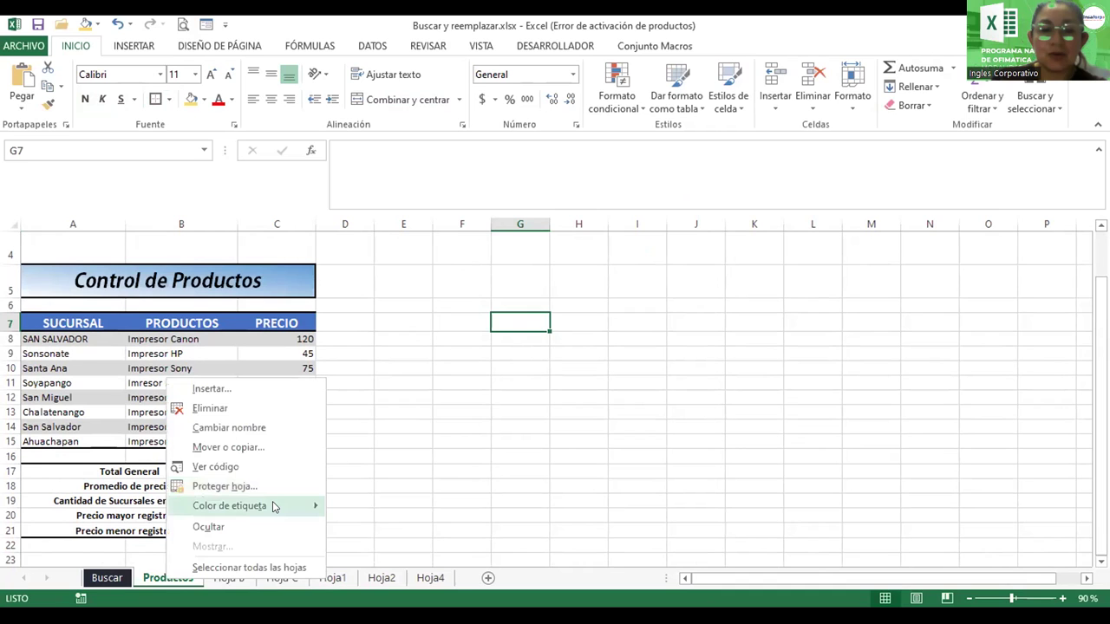
mouse_move(229, 505)
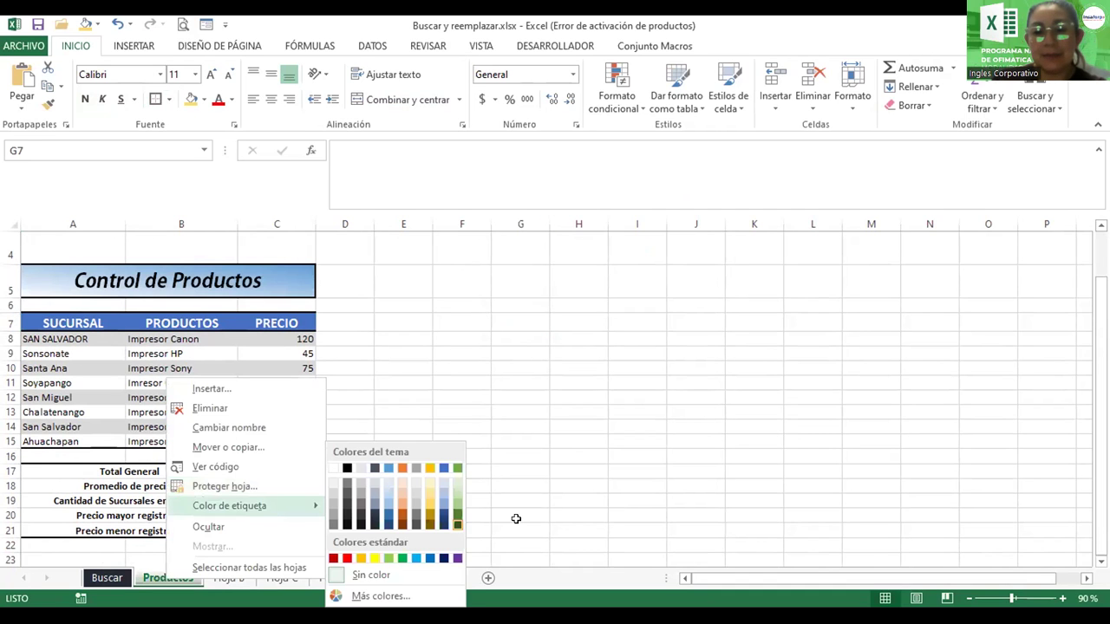
left_click(516, 519)
scroll(516, 519, "up", 2, "ctrl")
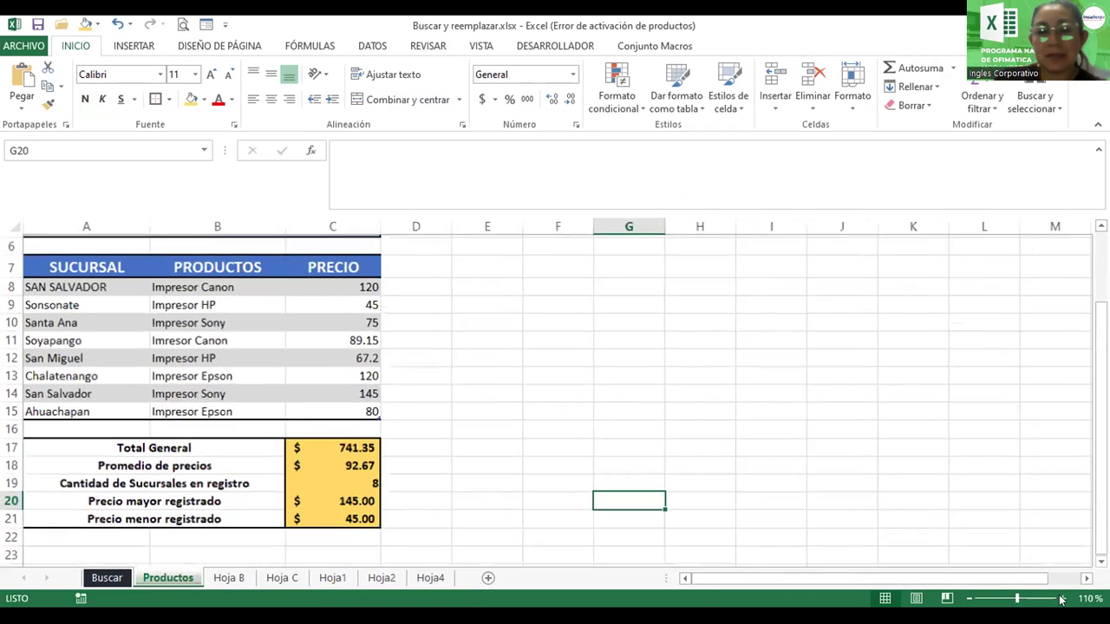
left_click_drag(1100, 407, 1100, 384)
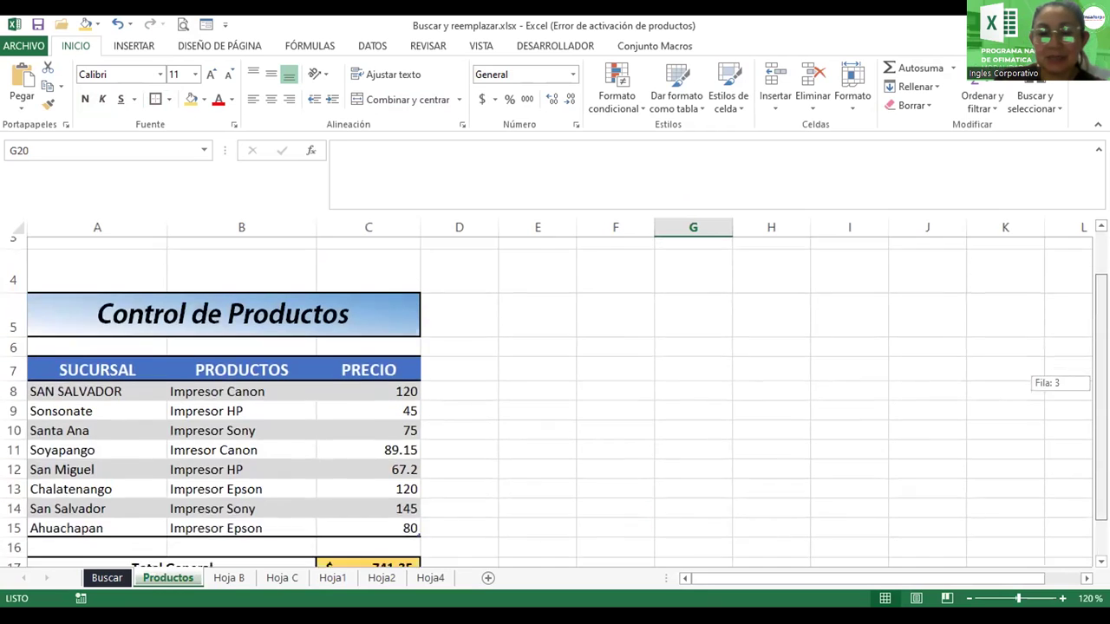
- Delete rows 1–4 holding the DETALLE POR SUCURSAL heading, then move to Hoja B
left_click(968, 598)
left_click(969, 599)
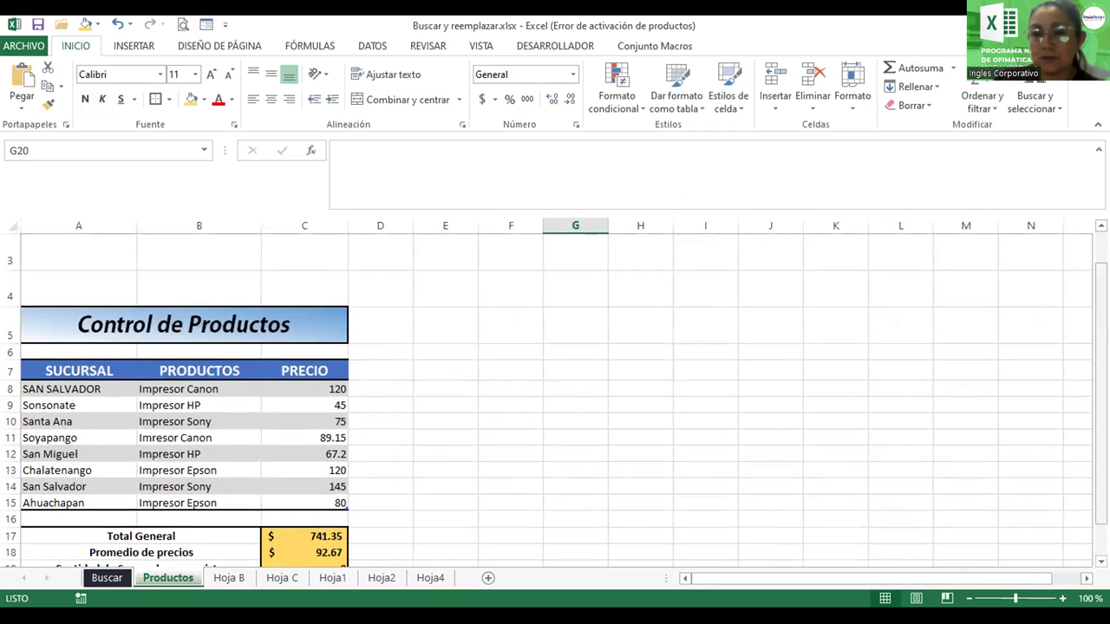
left_click_drag(1100, 384, 1100, 368)
left_click(42, 269)
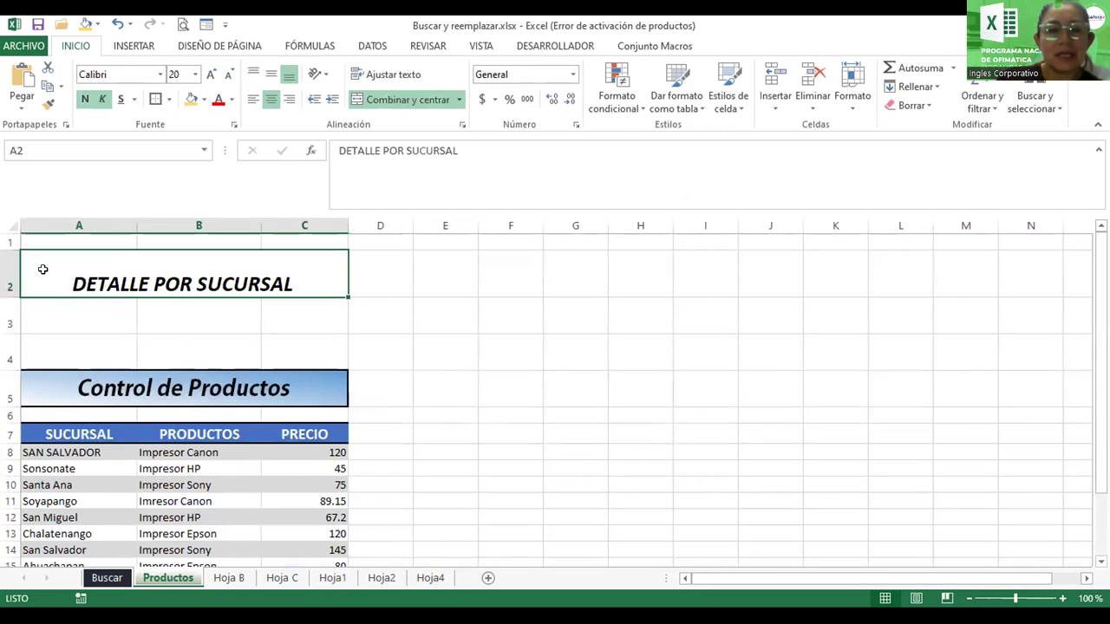
left_click(9, 241)
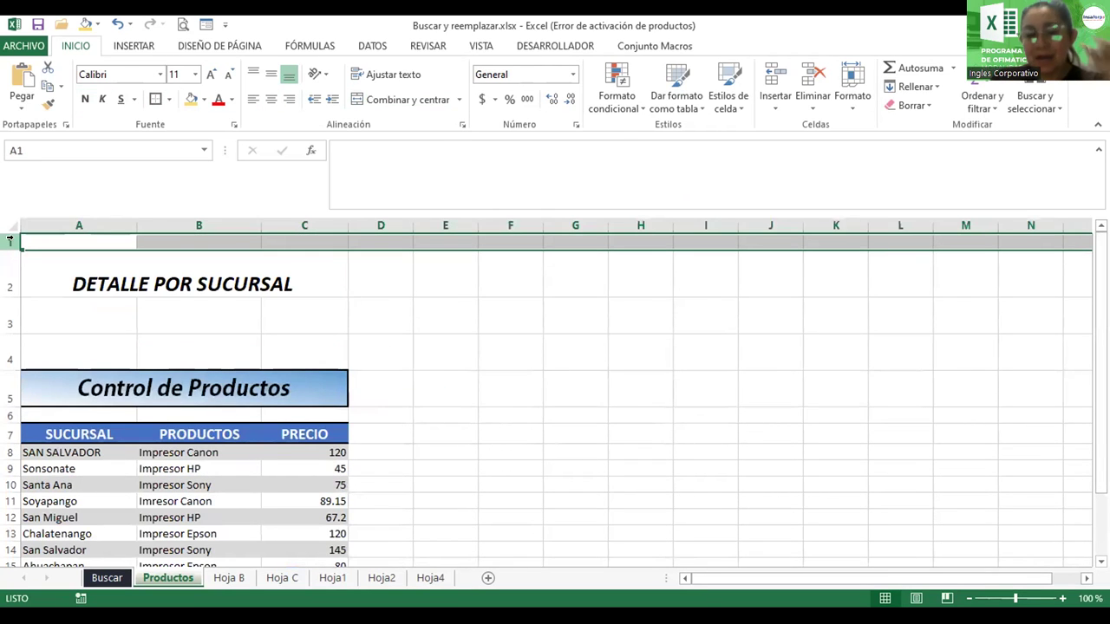
left_click_drag(10, 241, 10, 344)
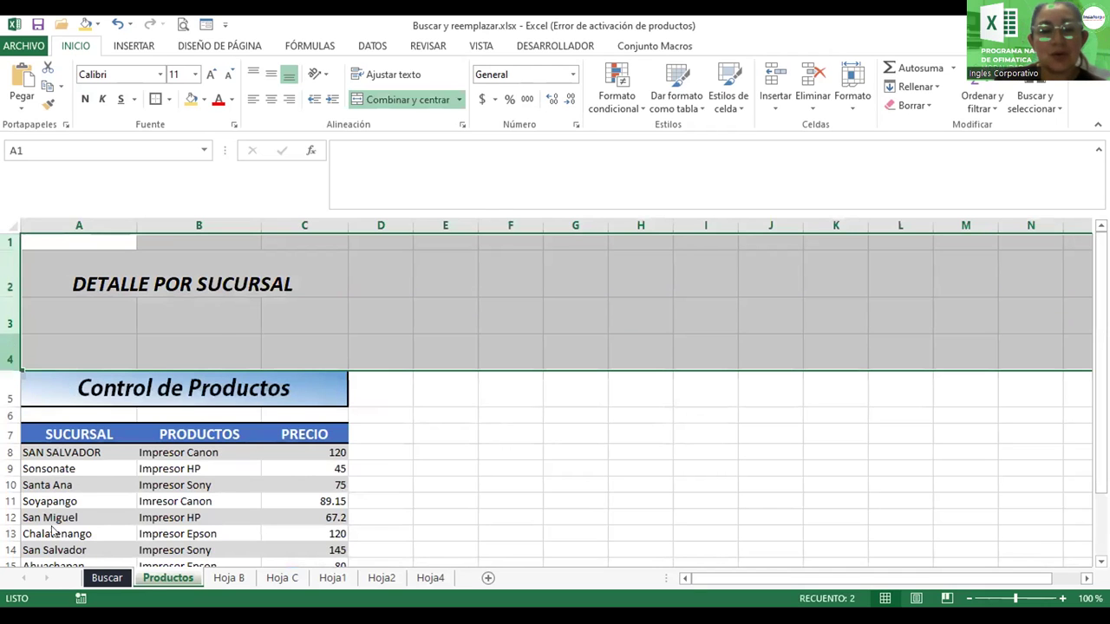
right_click(11, 347)
left_click(58, 483)
left_click(575, 430)
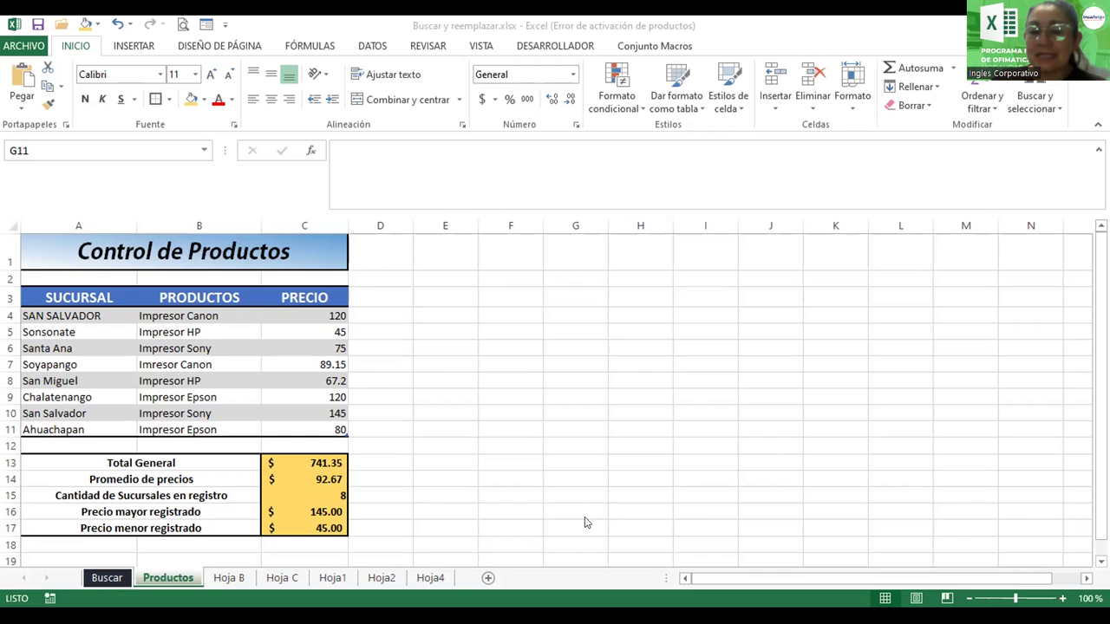
key("ctrl+Page_Down")
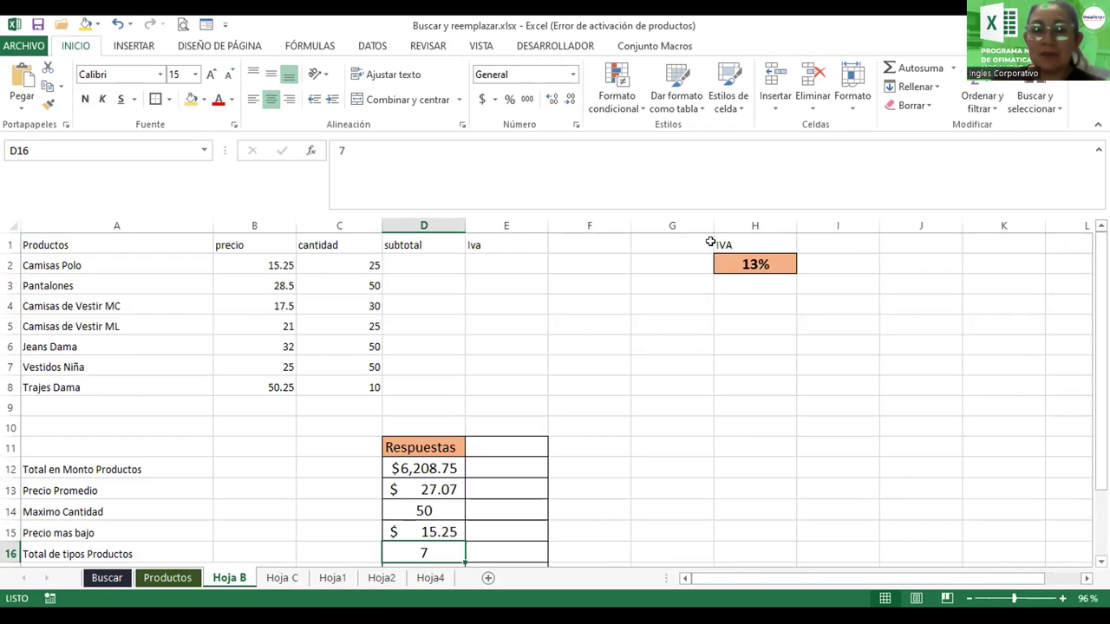
- Enter =B2*C2 in D2 and fill it down to D8
left_click(447, 274)
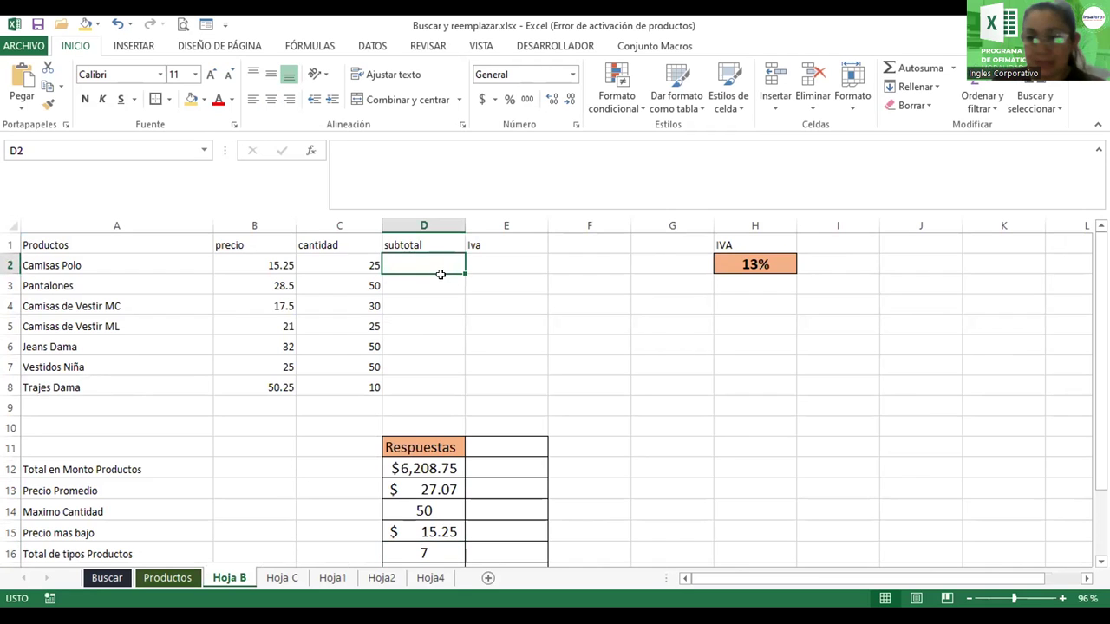
type("=")
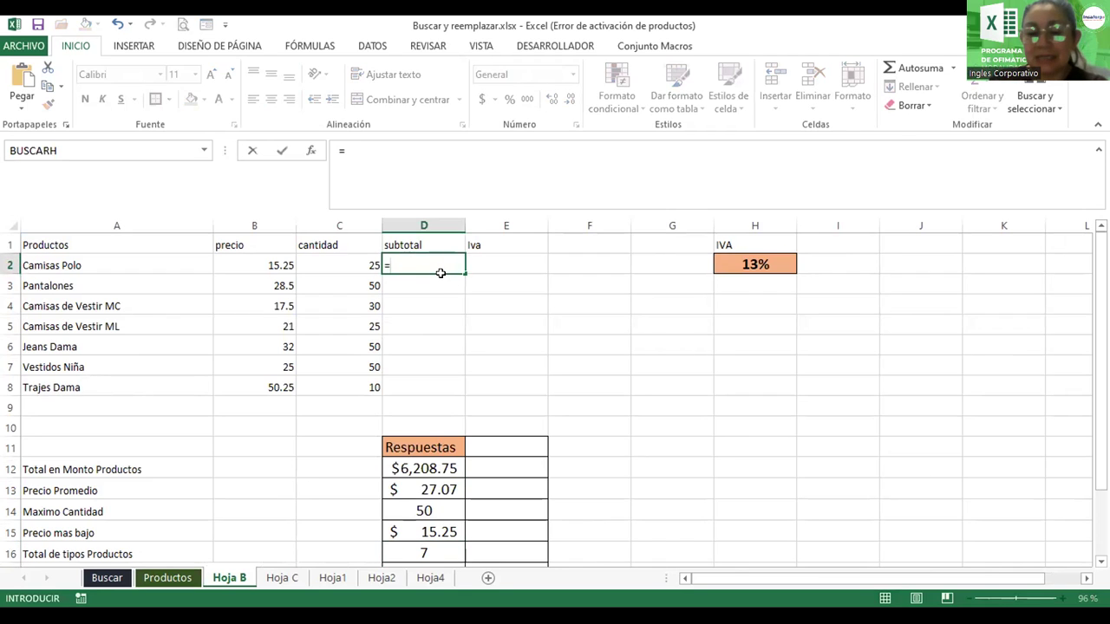
left_click(243, 260)
type("*")
left_click(326, 268)
key("Return")
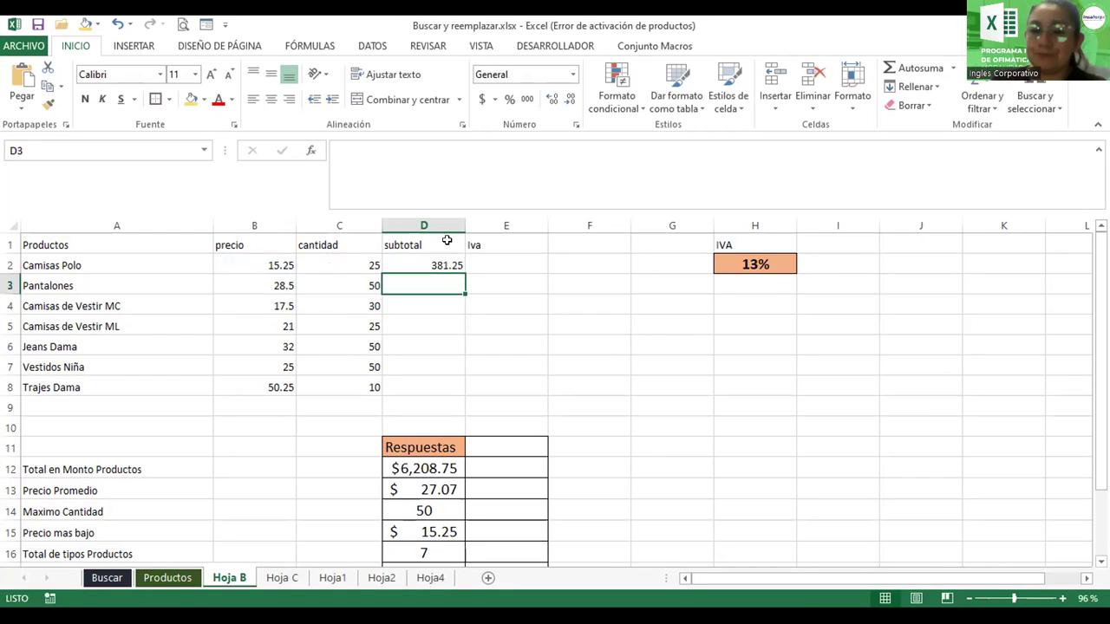
left_click(430, 266)
left_click_drag(463, 274, 460, 385)
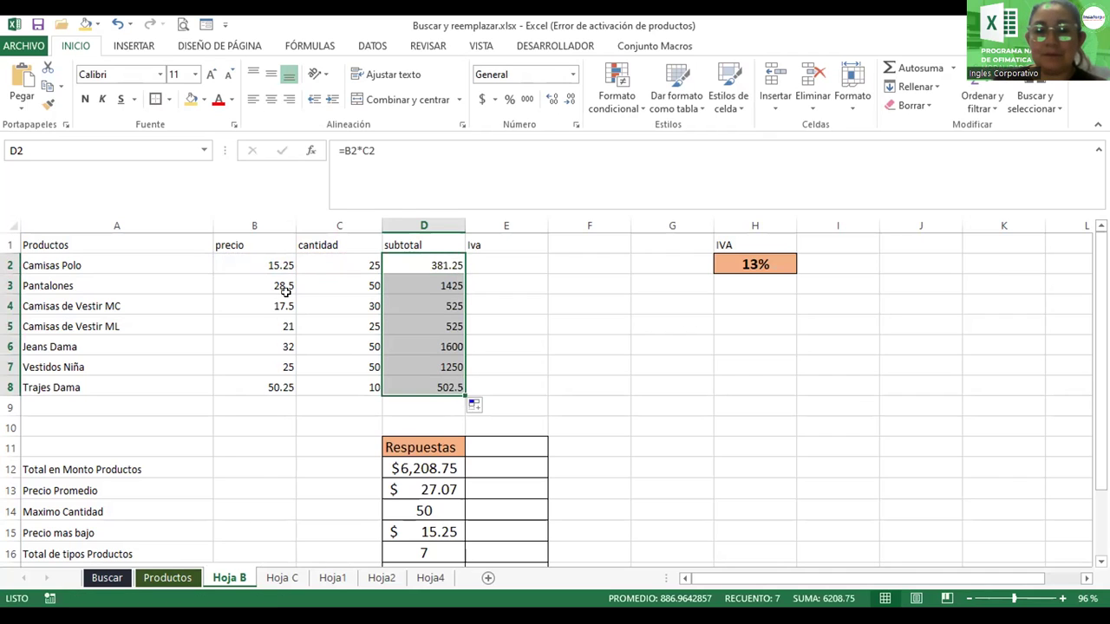
left_click_drag(277, 265, 281, 387)
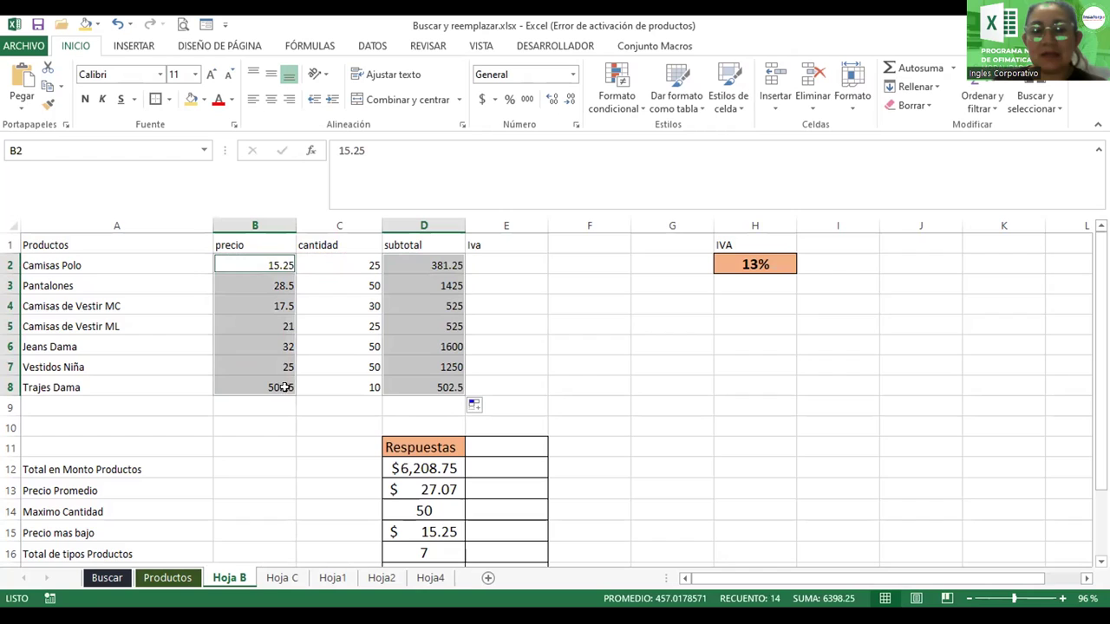
- Format prices, subtotals and Iva as accounting currency, and enter =D2*13% in E2
left_click_drag(510, 264, 567, 386)
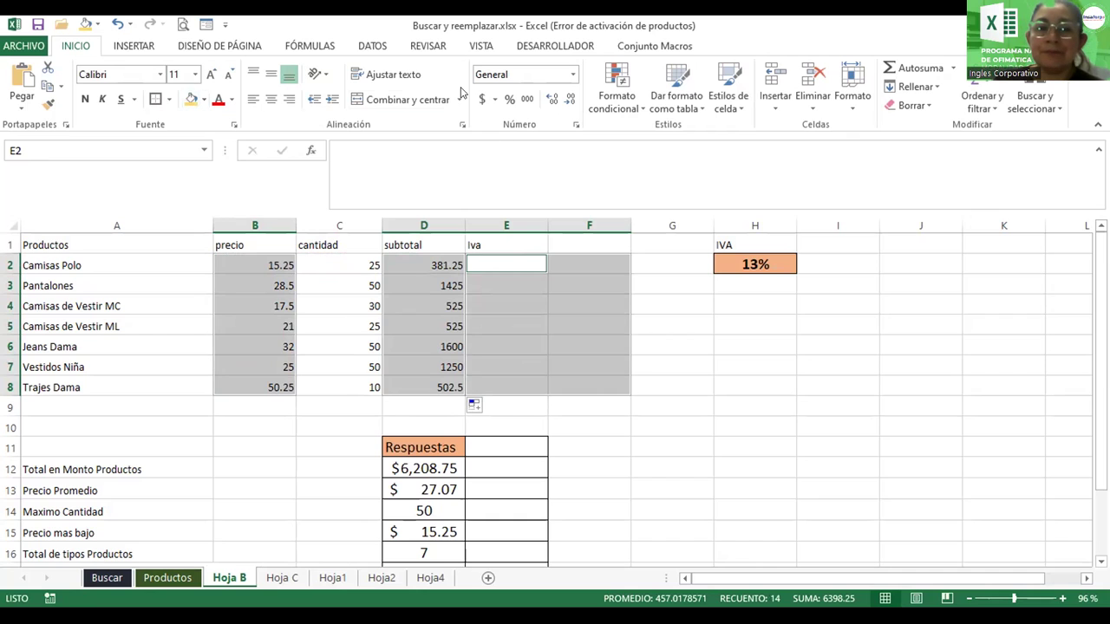
left_click(484, 99)
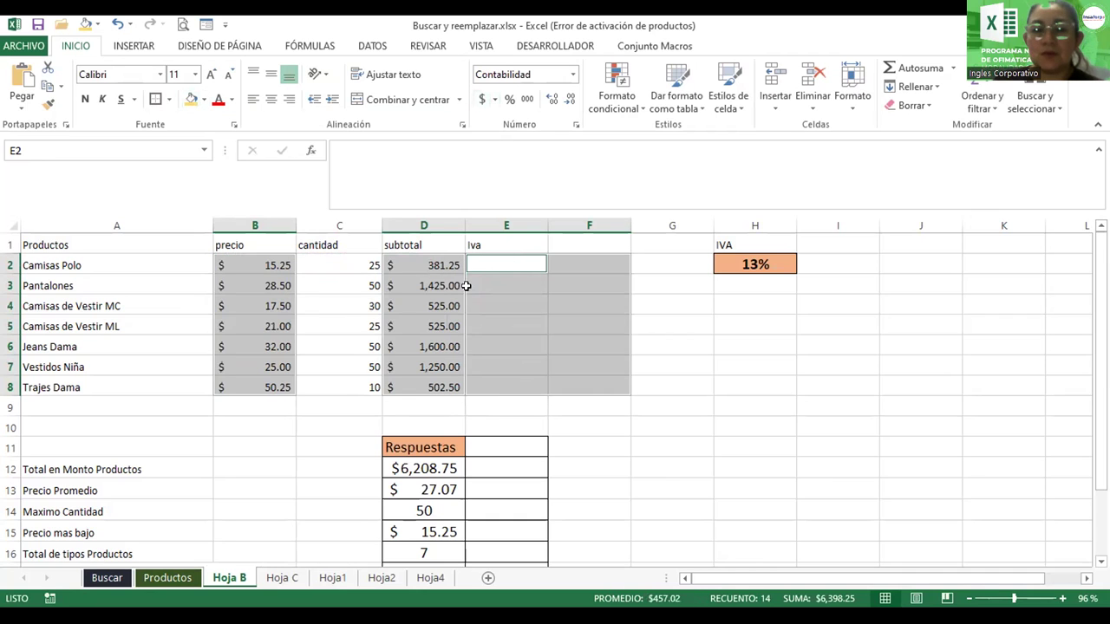
double_click(494, 268)
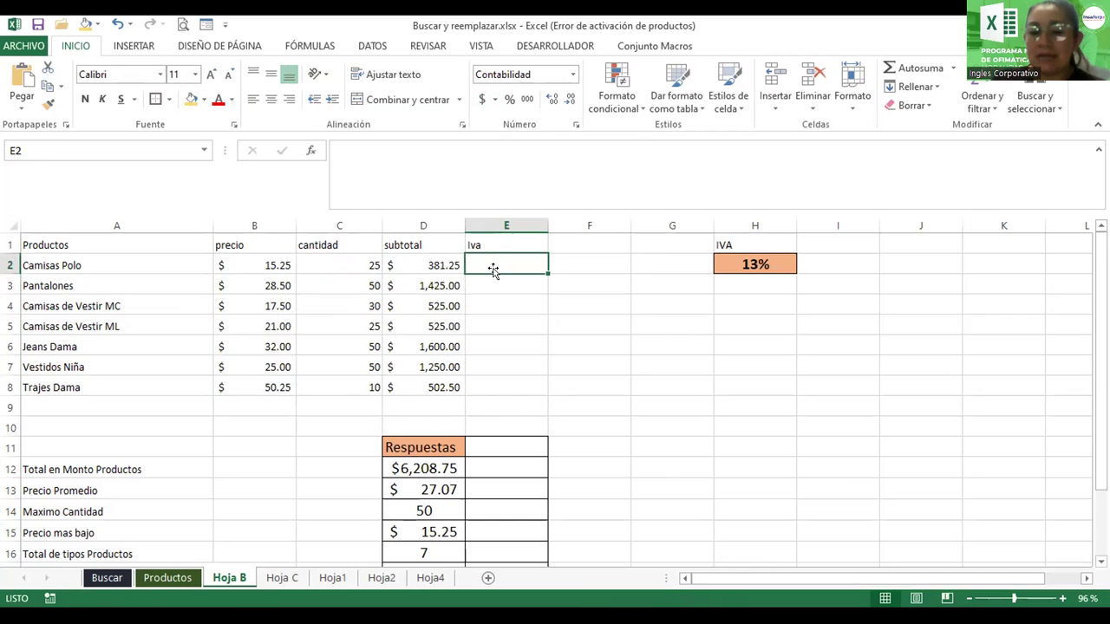
type("=")
left_click(426, 266)
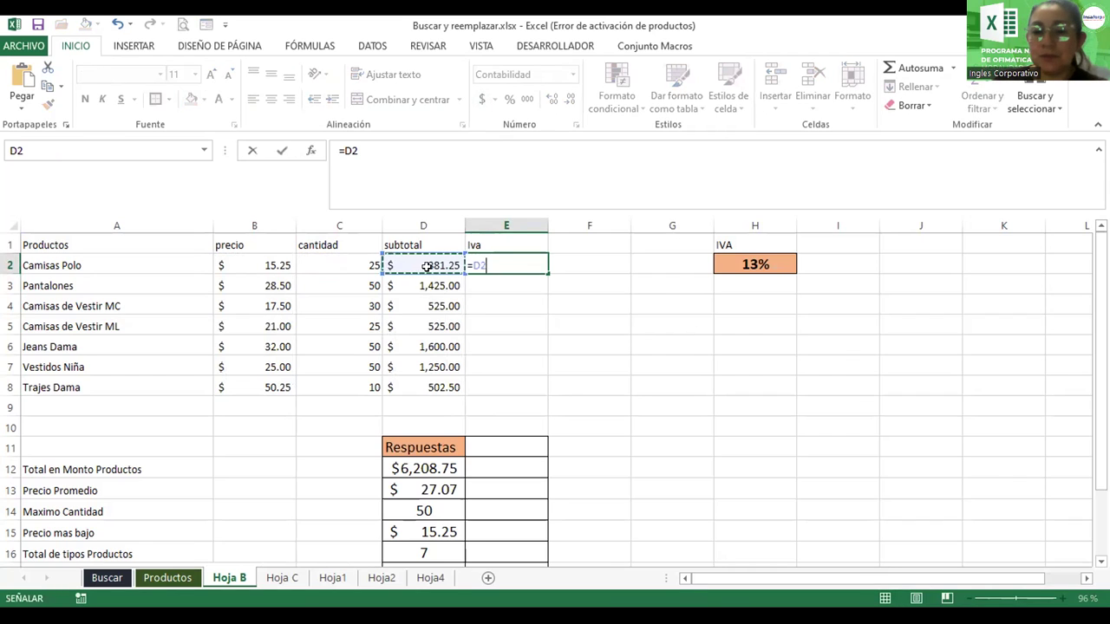
type("*13")
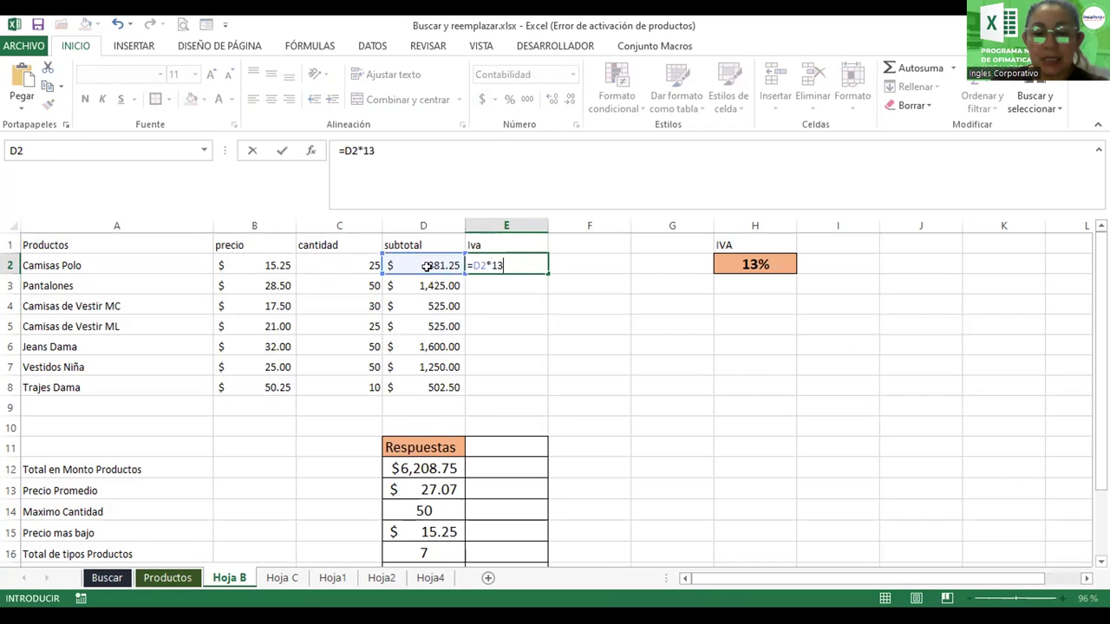
type("%")
key("Return")
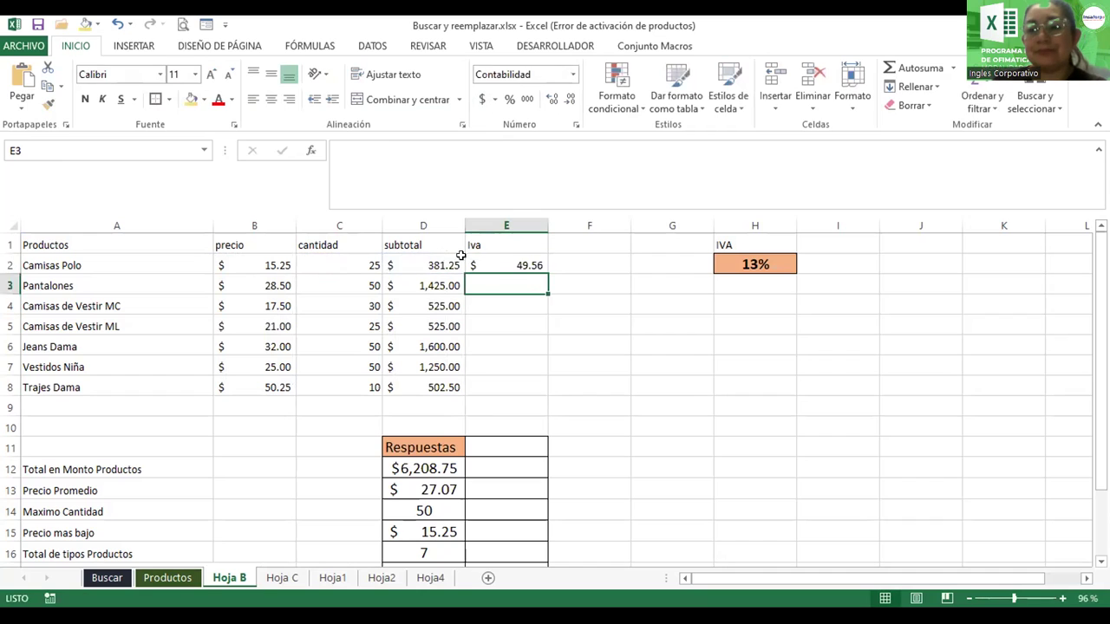
- Fill the E2 Iva formula down through E8
left_click(500, 262)
left_click_drag(545, 272, 549, 385)
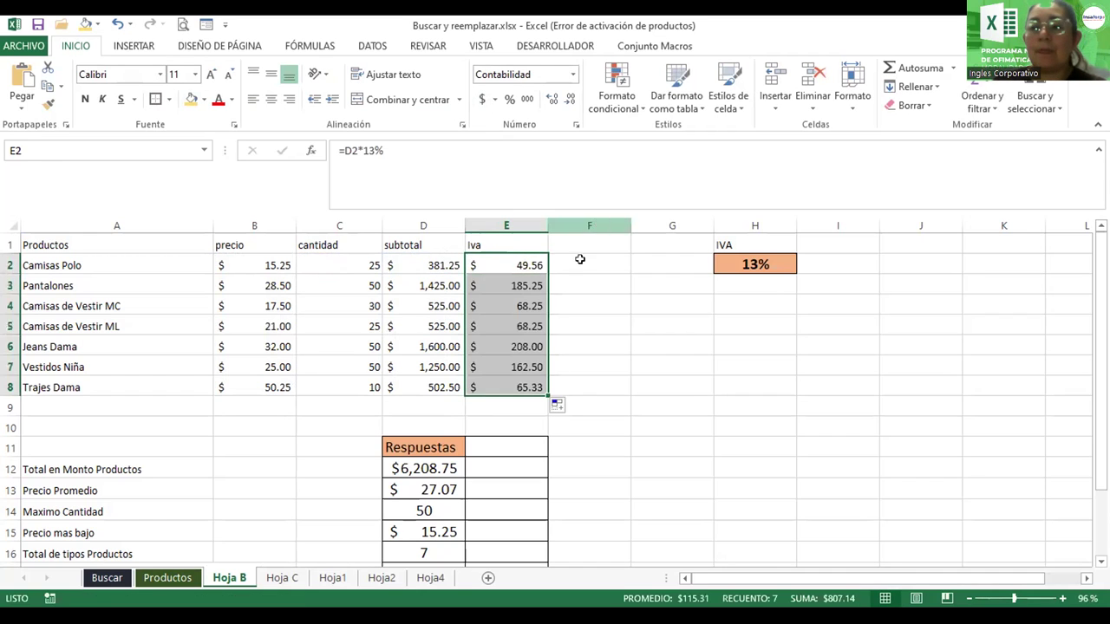
left_click(579, 242)
- Enter the heading 'Total' in F1
double_click(578, 242)
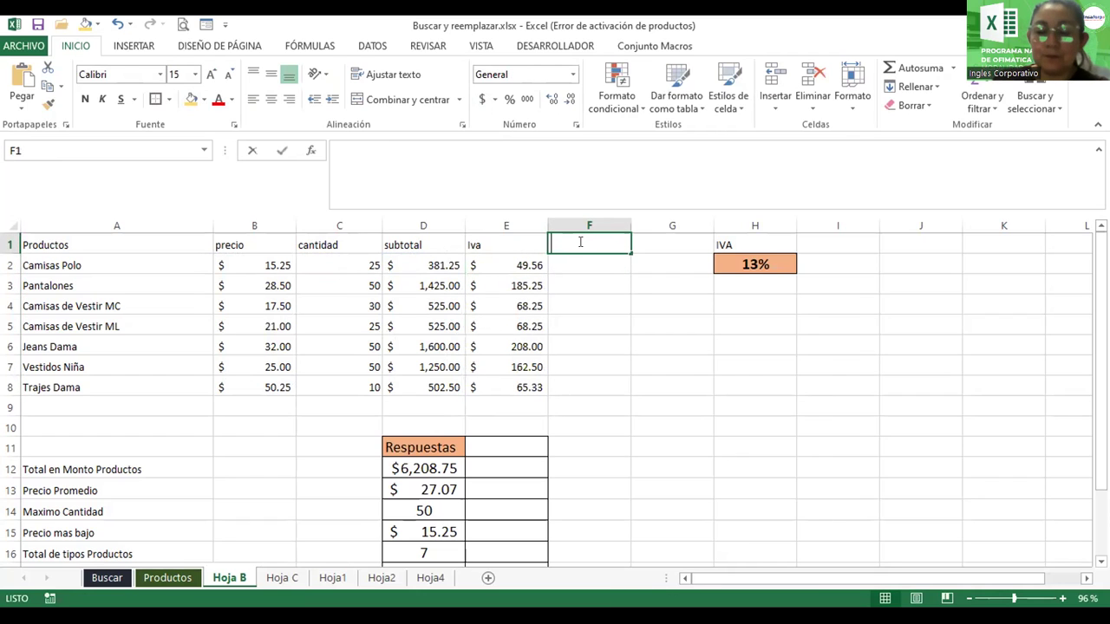
type("Total")
key("Return")
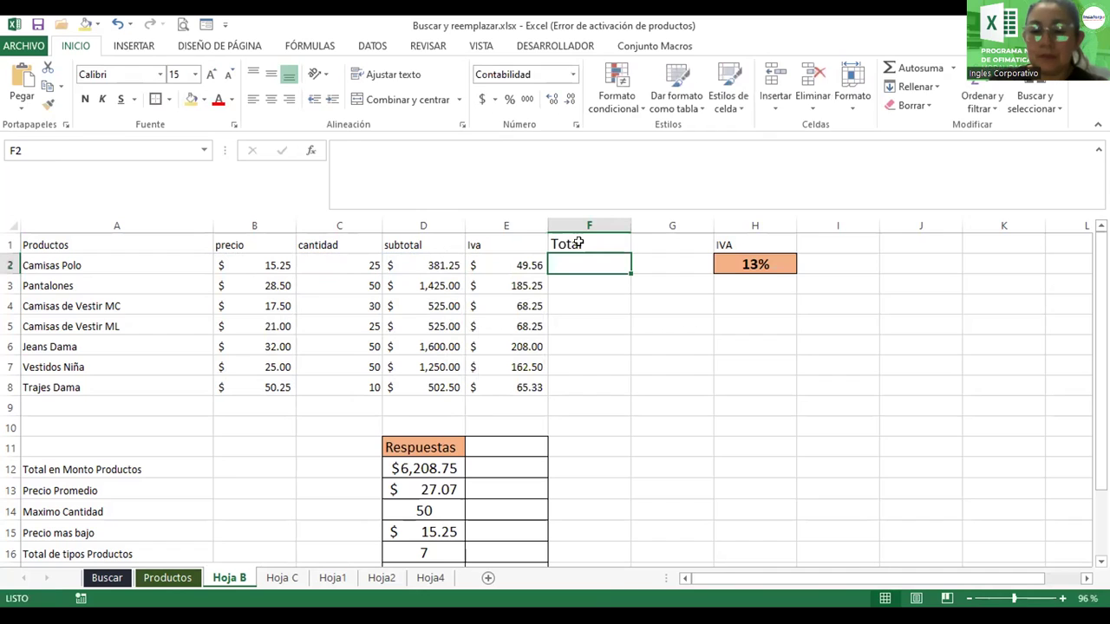
- Enter =D2+E2 in F2 to total subtotal plus Iva, giving $430.81
type("=")
left_click(438, 264)
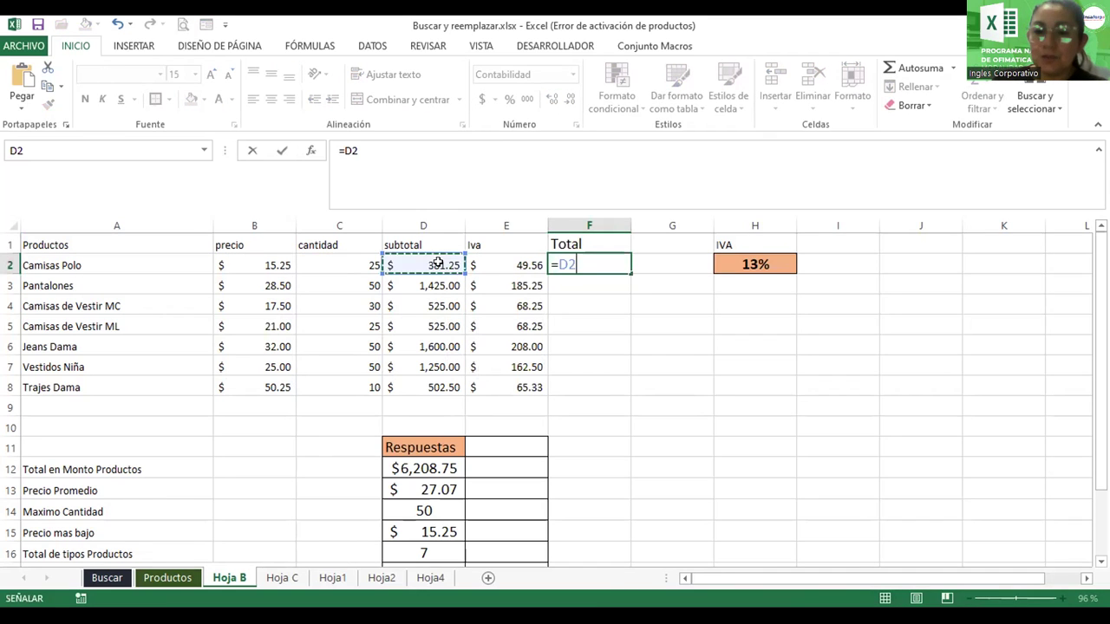
type("+")
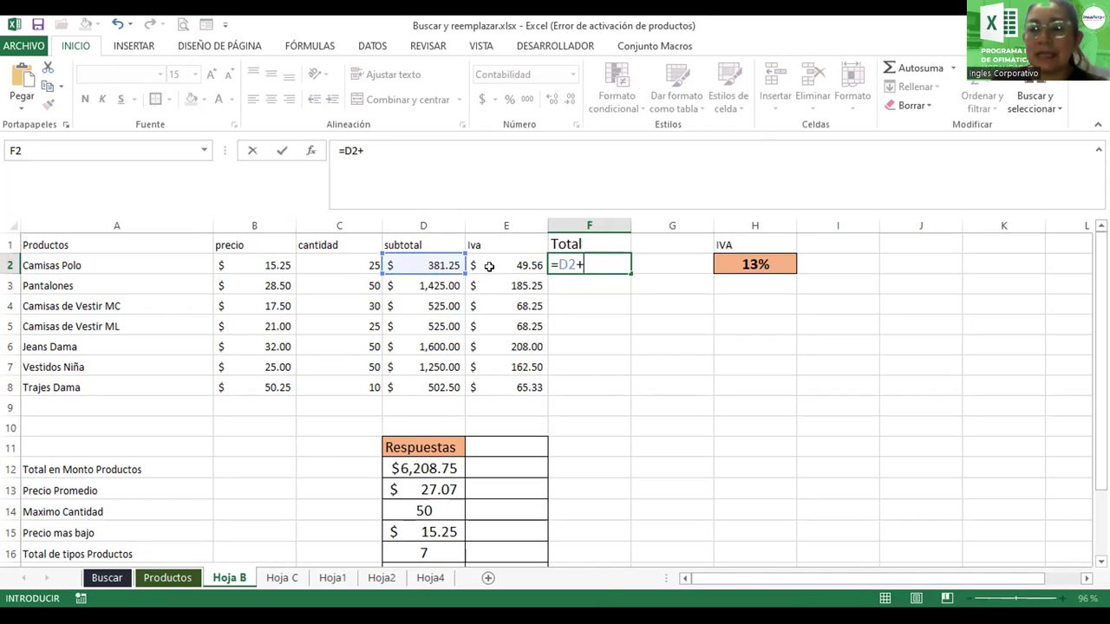
left_click(489, 266)
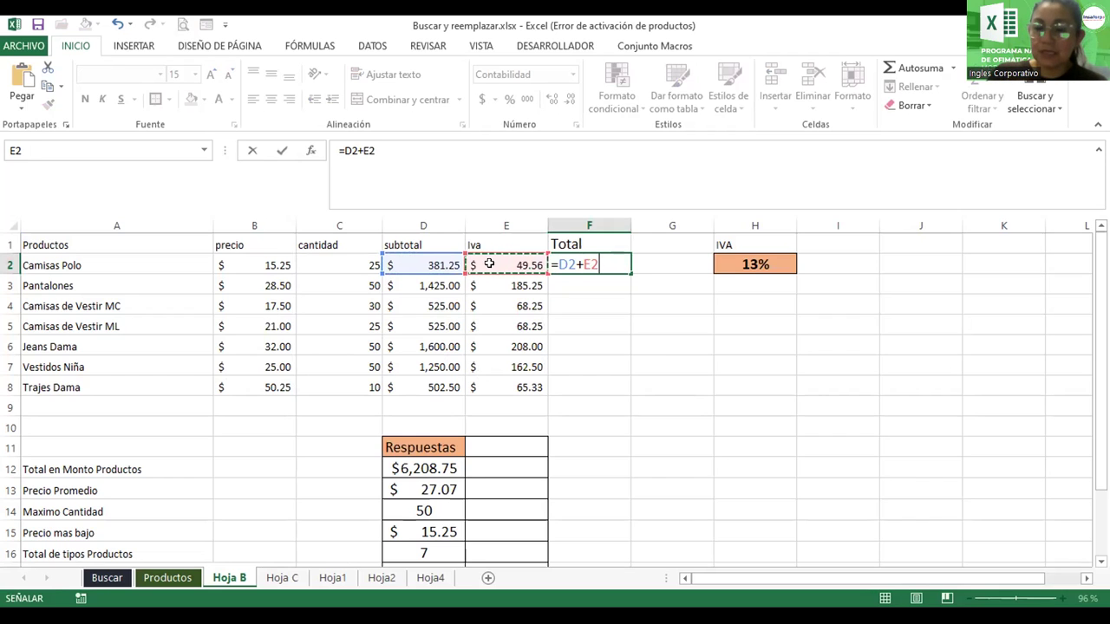
key("Return")
double_click(438, 263)
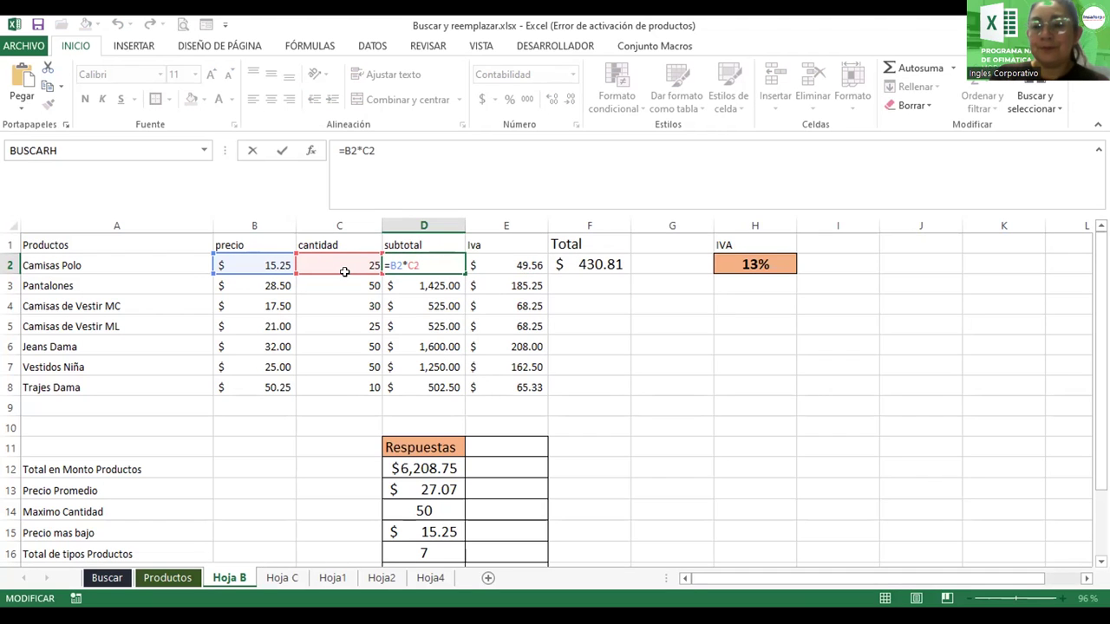
key("Return")
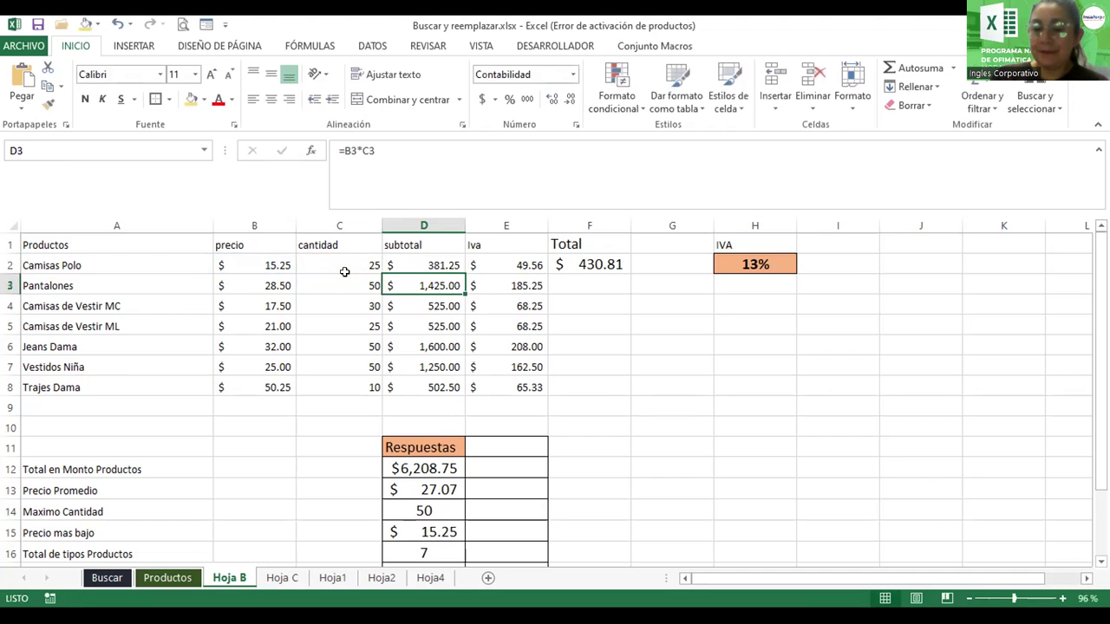
key("Up")
key("Right")
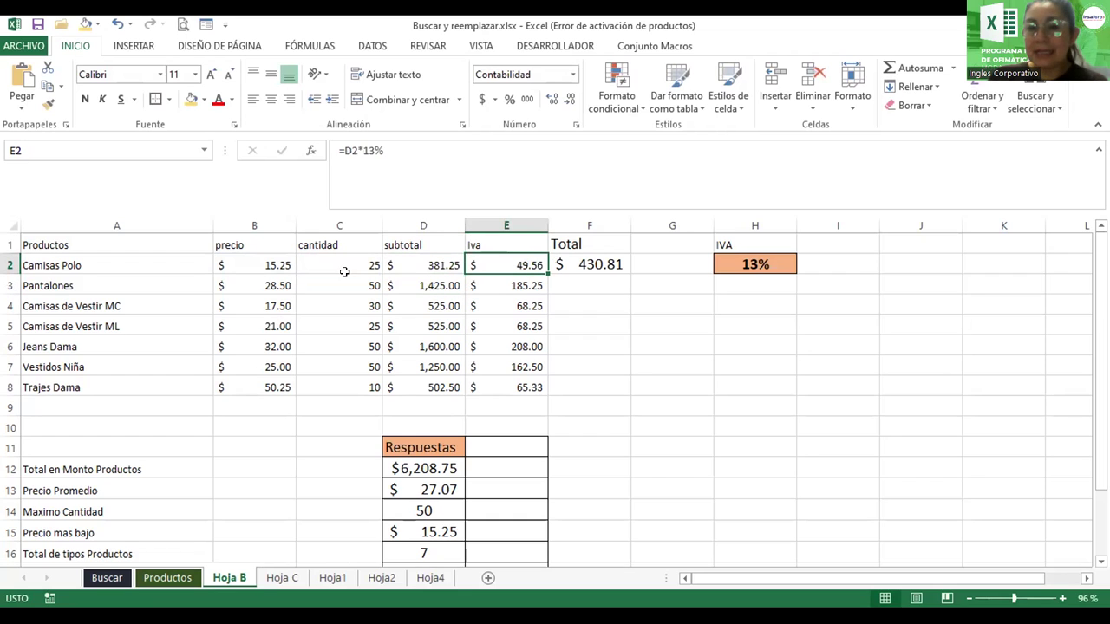
left_click(762, 258)
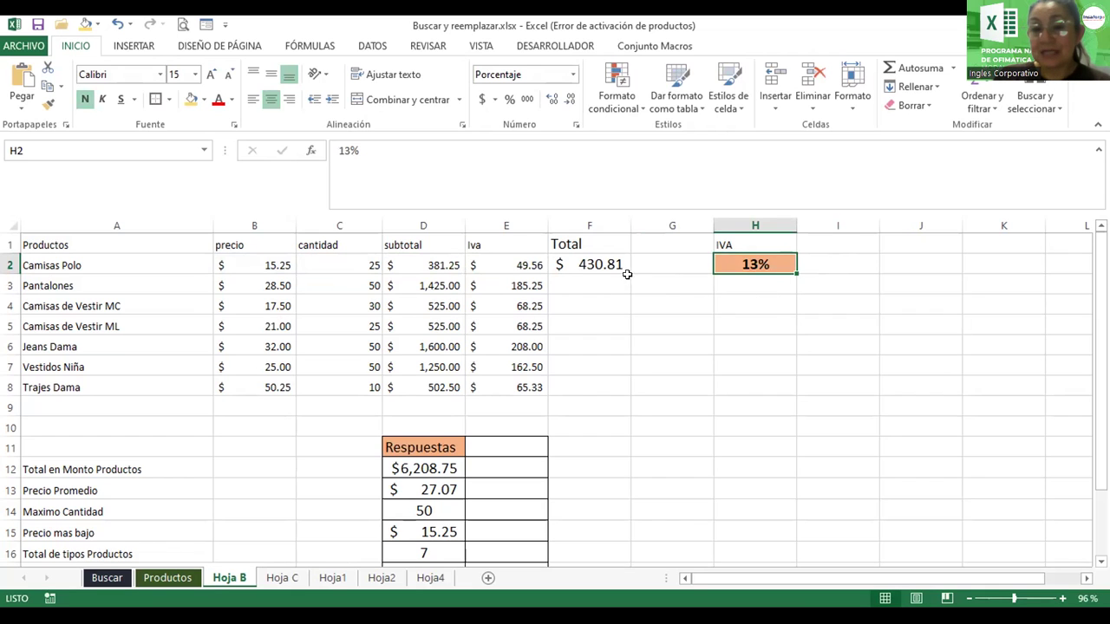
left_click(492, 263)
double_click(493, 263)
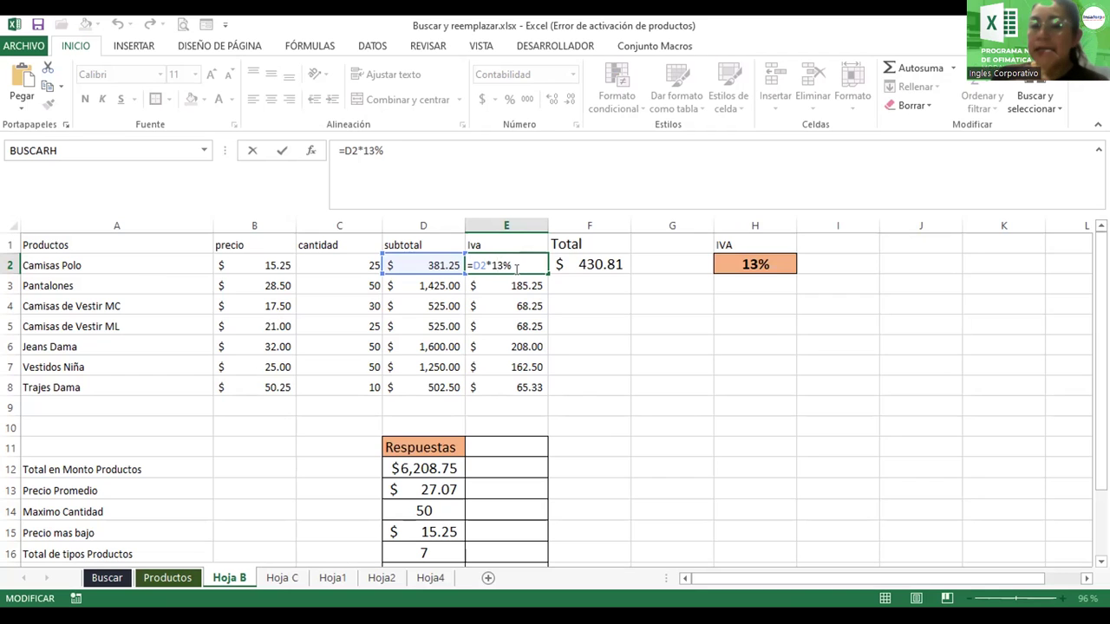
key("Return")
left_click(595, 257)
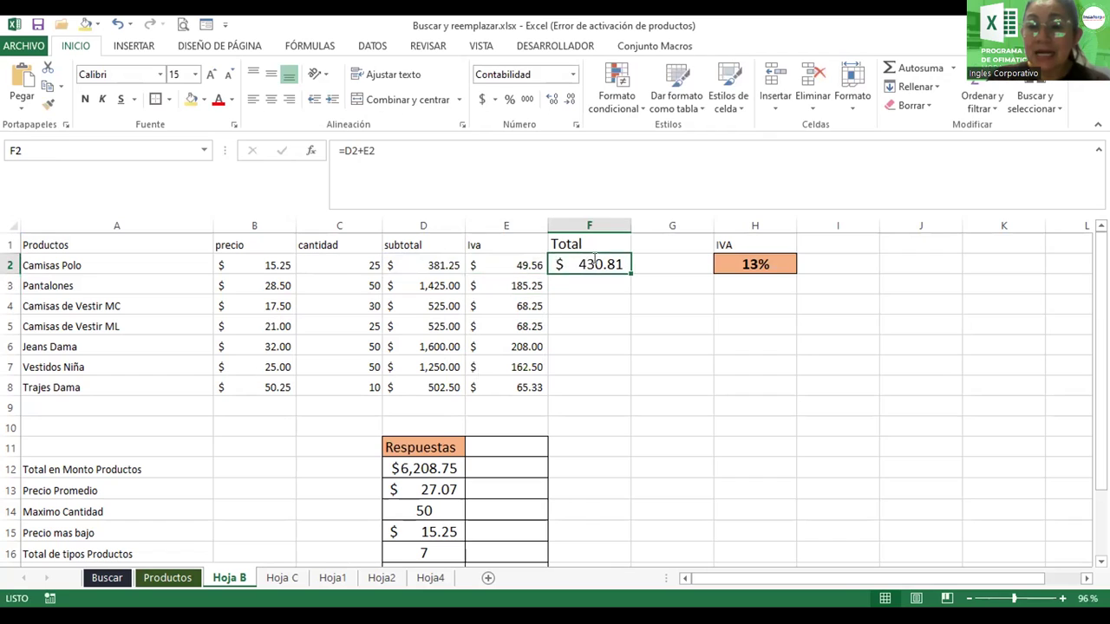
double_click(595, 258)
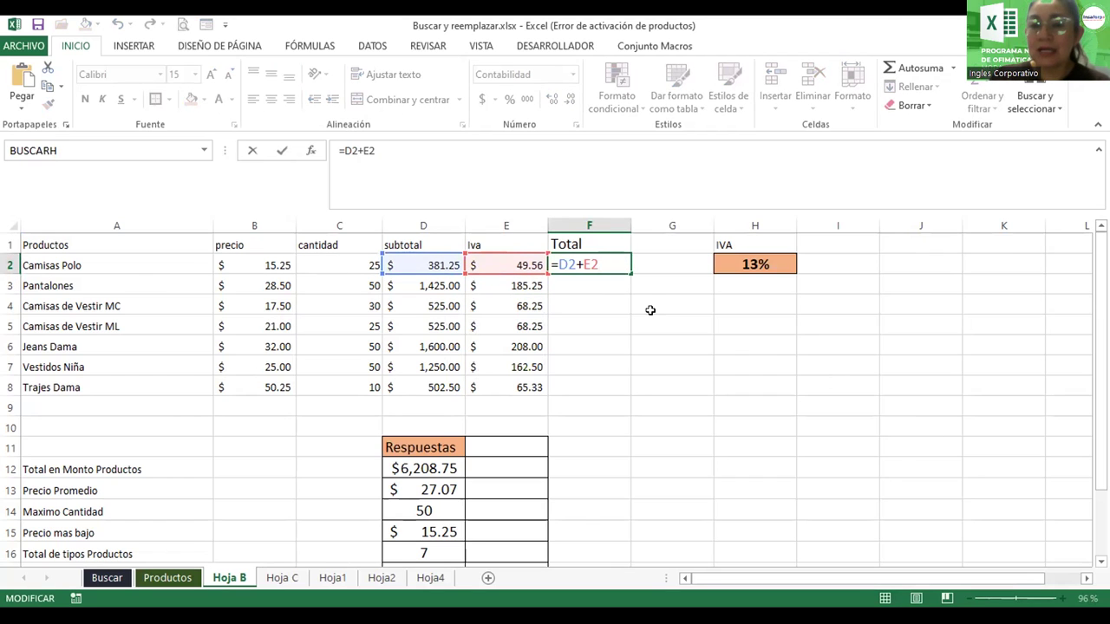
key("Return")
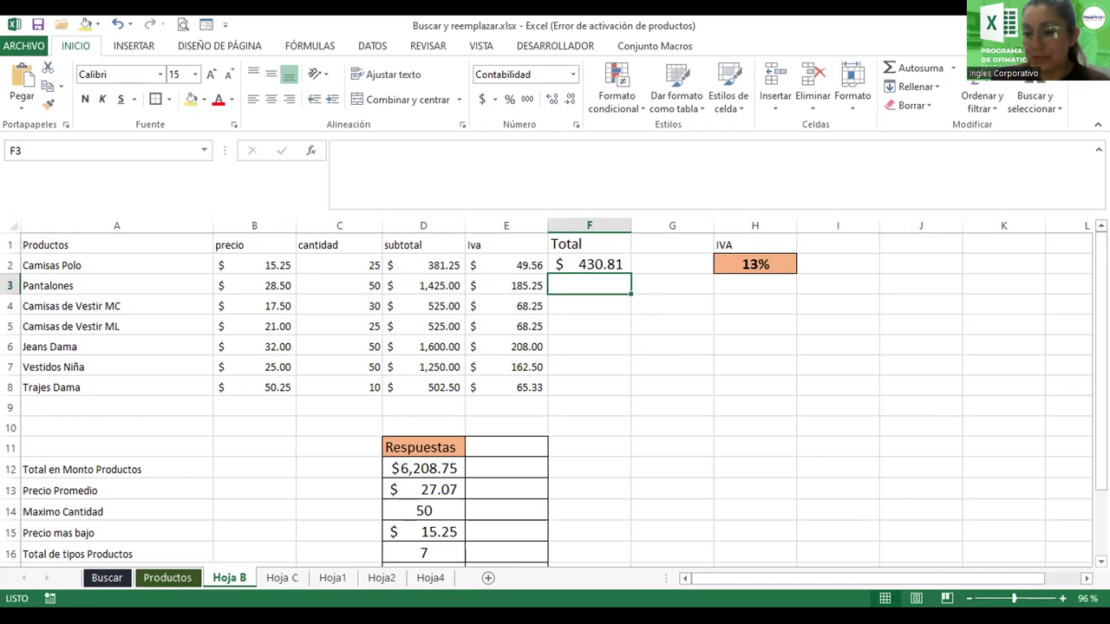
- Zoom the sheet in to 130% and scroll back to the table top
left_click(1062, 598)
left_click(1062, 599)
left_click(1062, 599)
left_click(1063, 599)
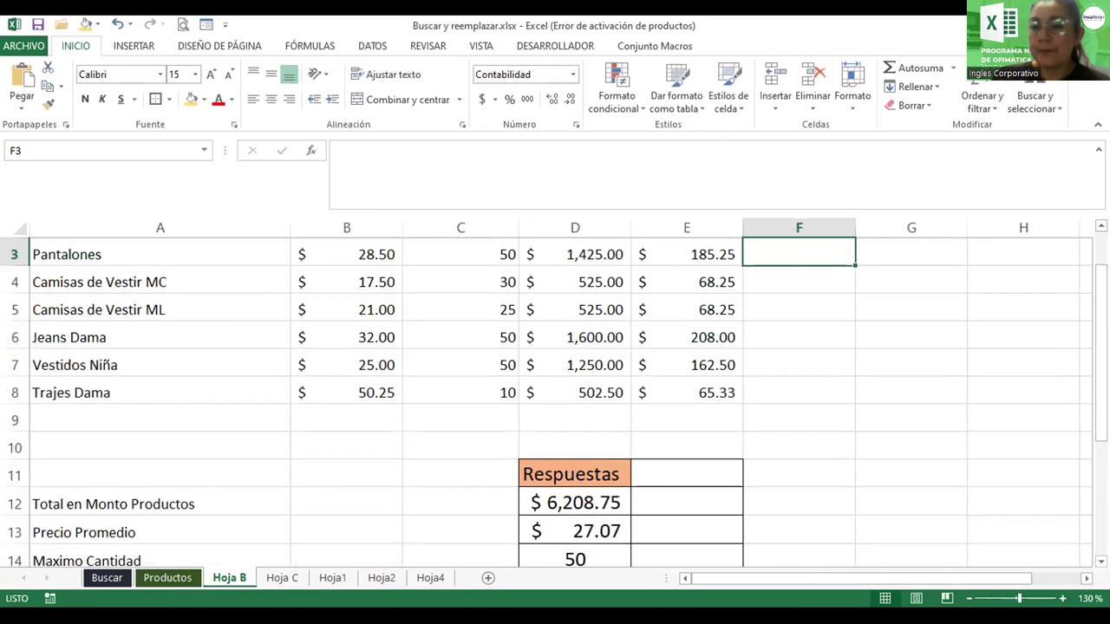
scroll(555, 390, "up", 1)
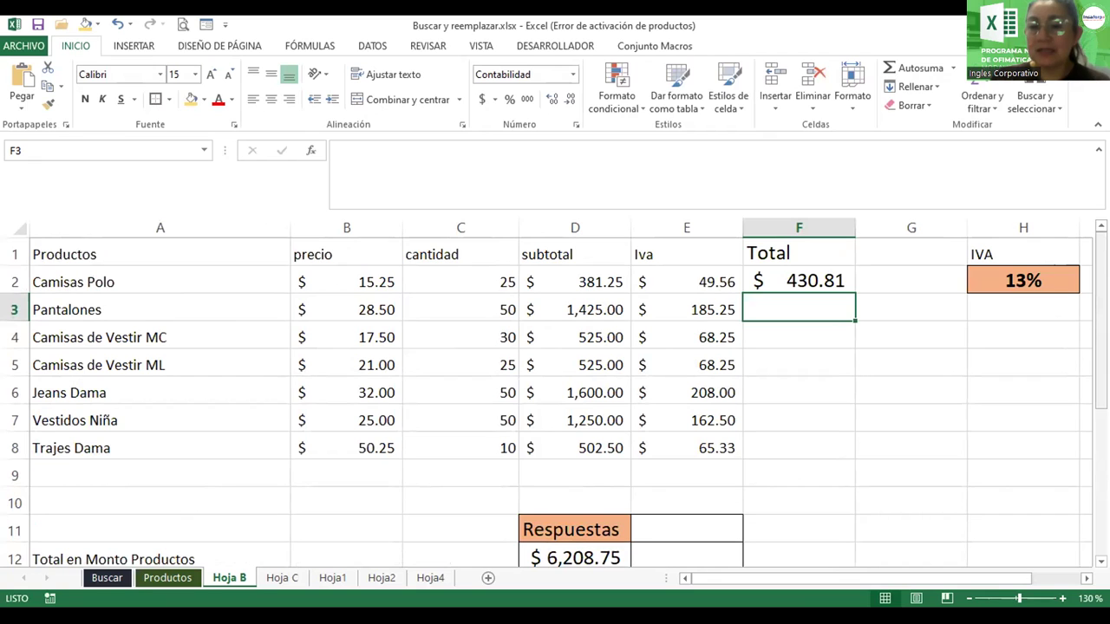
- Review the subtotal formula in D2 and the Iva formula =D2*13% in E2 unchanged
left_click(579, 277)
double_click(579, 278)
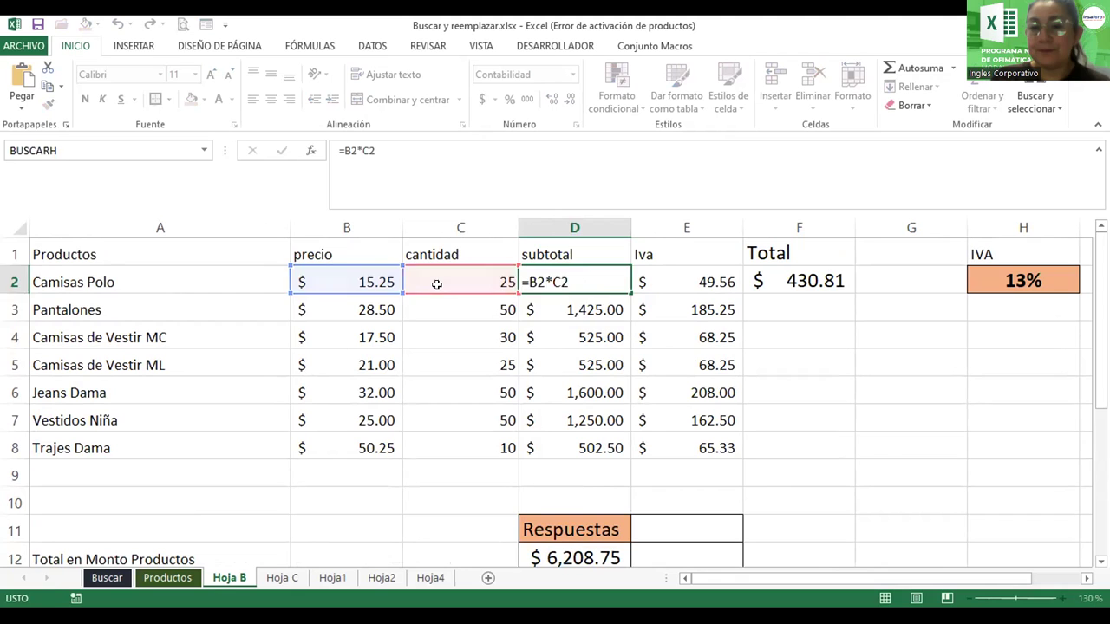
key("Return")
left_click(680, 281)
double_click(679, 281)
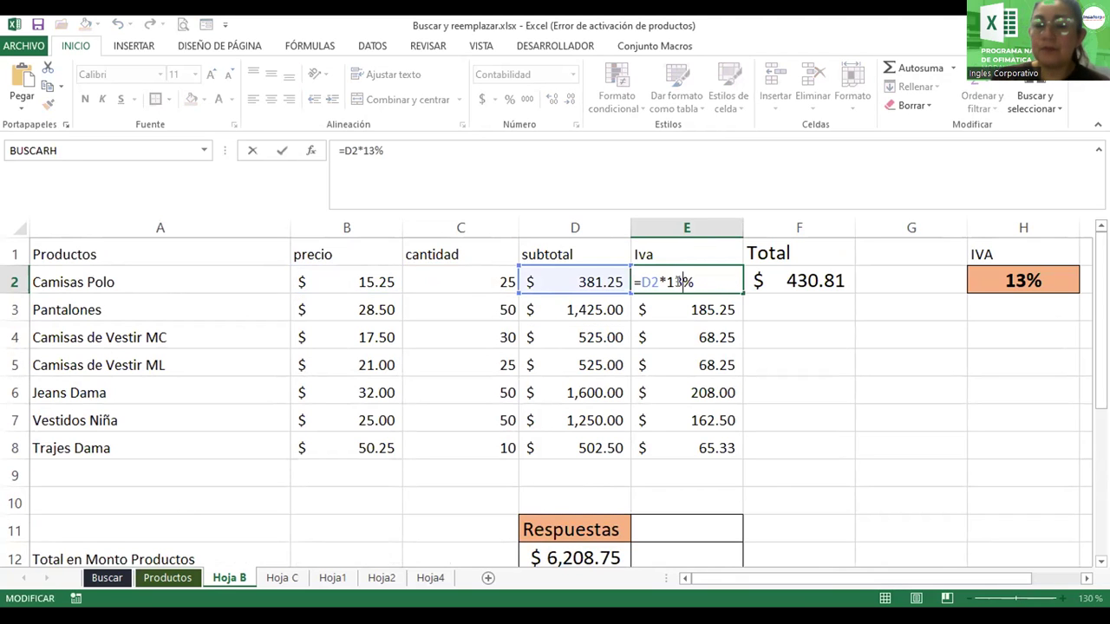
left_click_drag(564, 284, 565, 289)
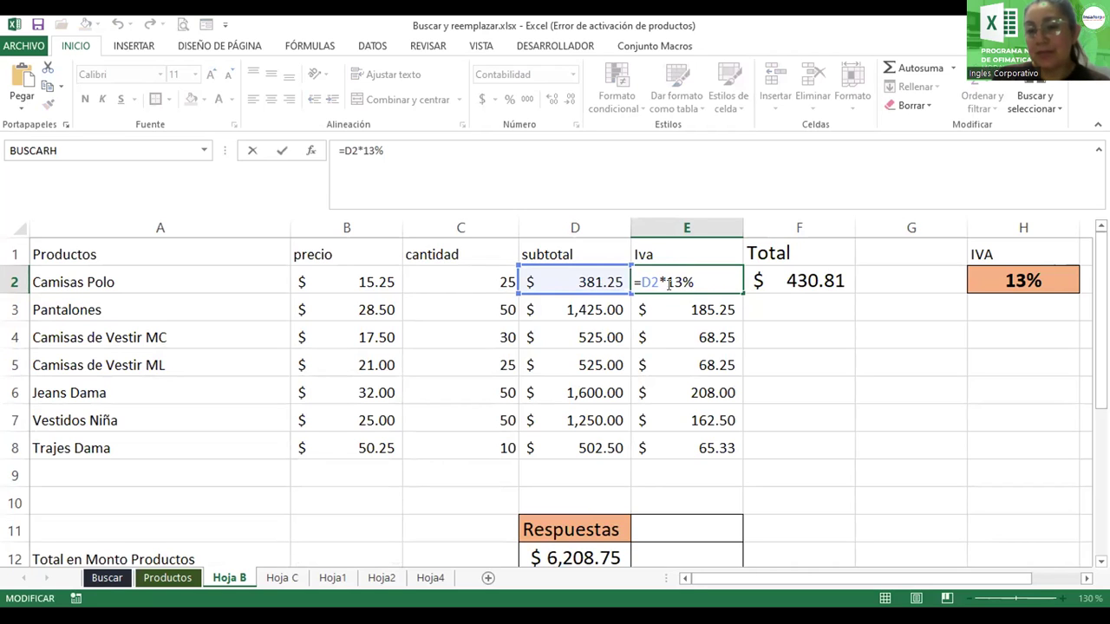
key("Return")
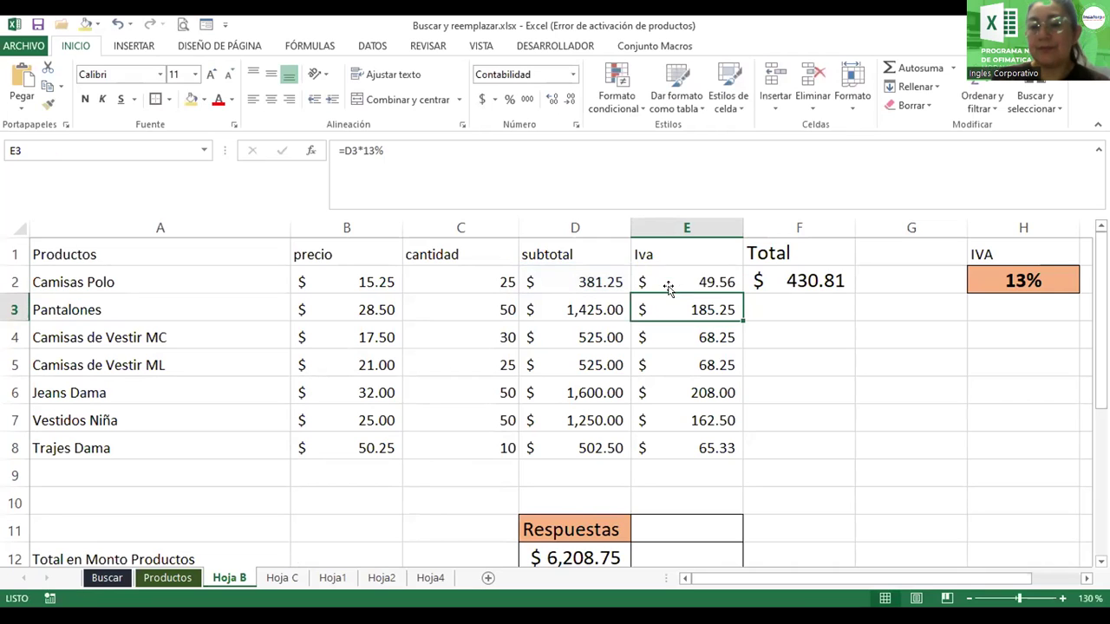
- Review the Total formula in F2 without changing it
double_click(789, 281)
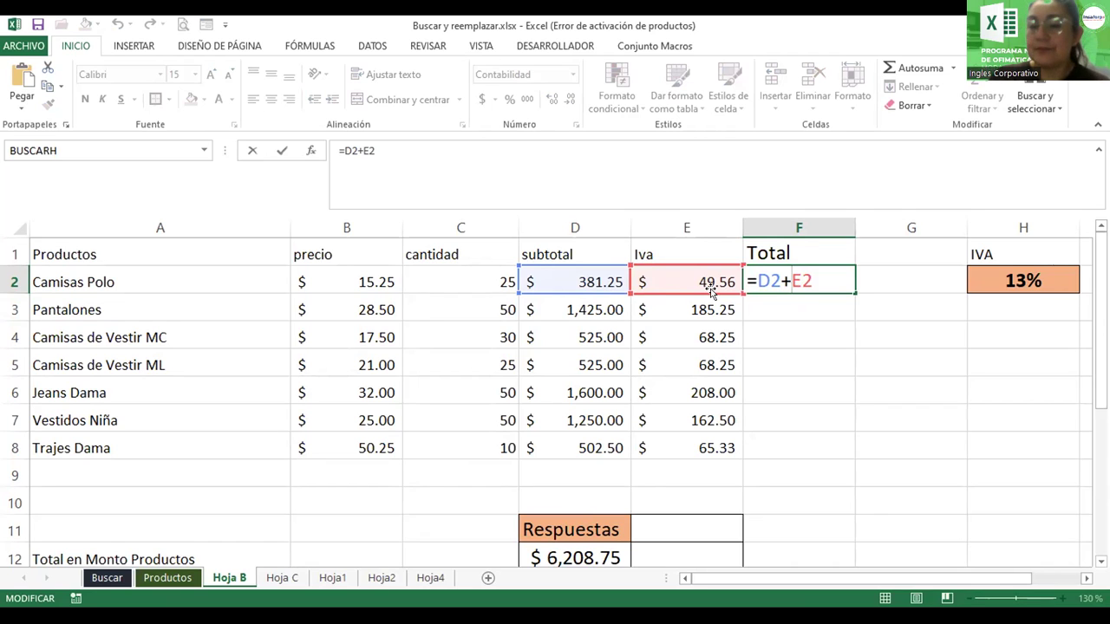
key("Return")
left_click(792, 280)
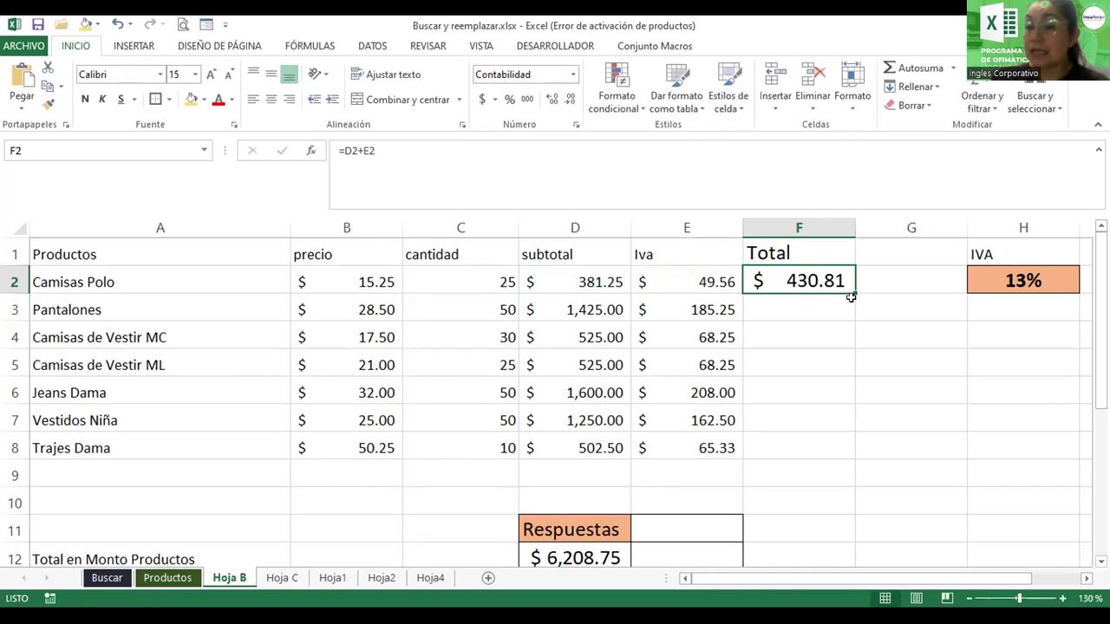
- Fill the Total formula down to F8 and shrink the font of the totals and Total heading
left_click_drag(854, 294, 845, 453)
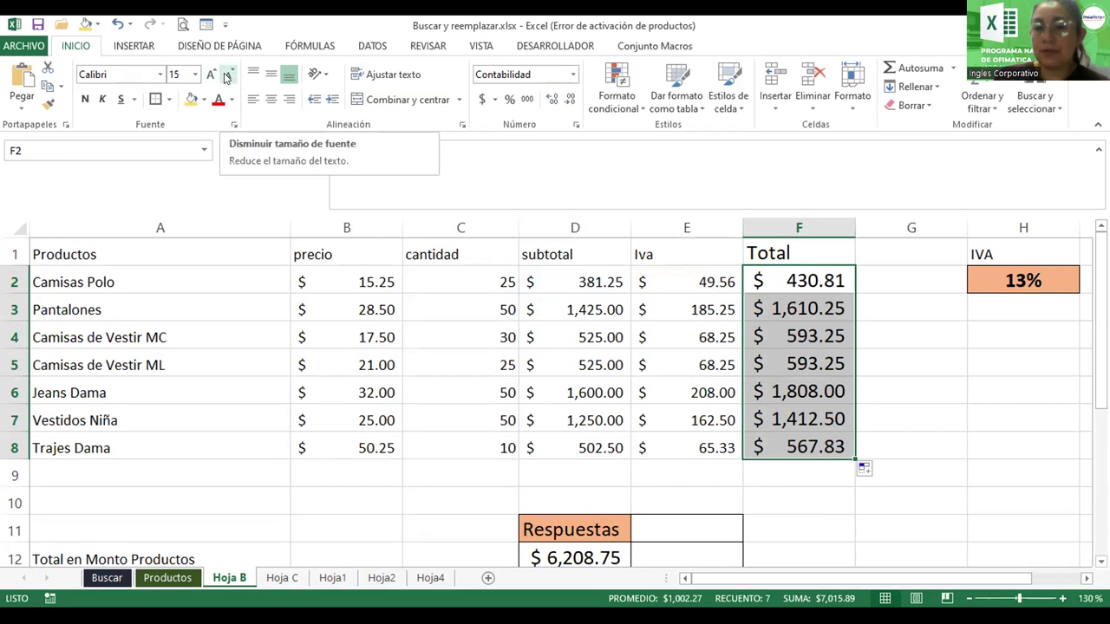
double_click(226, 78)
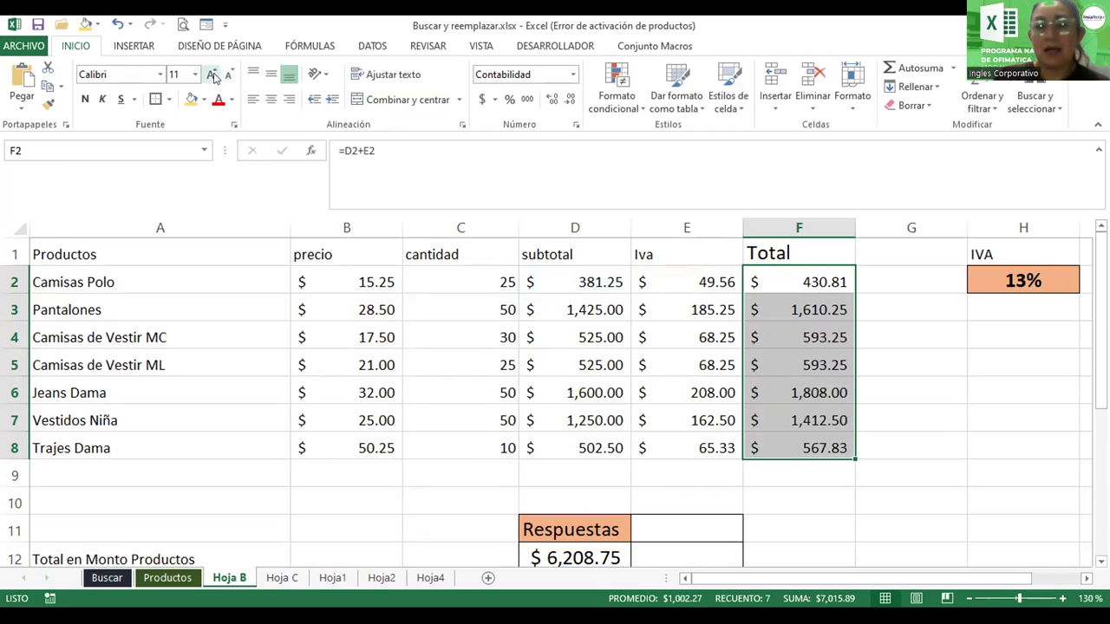
left_click(794, 256)
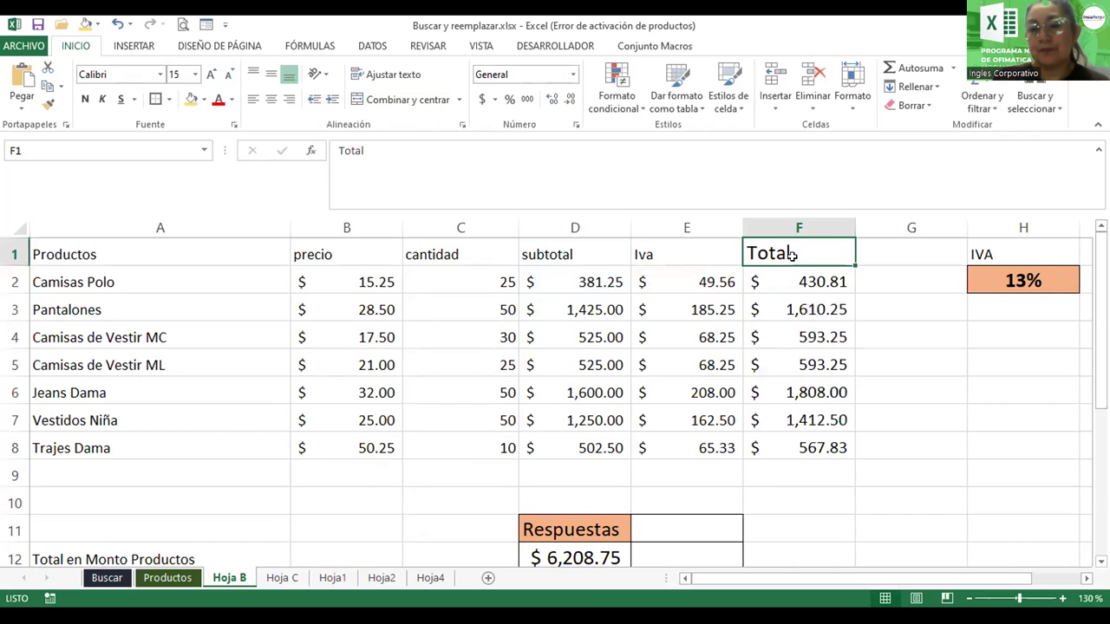
left_click(228, 76)
left_click(227, 76)
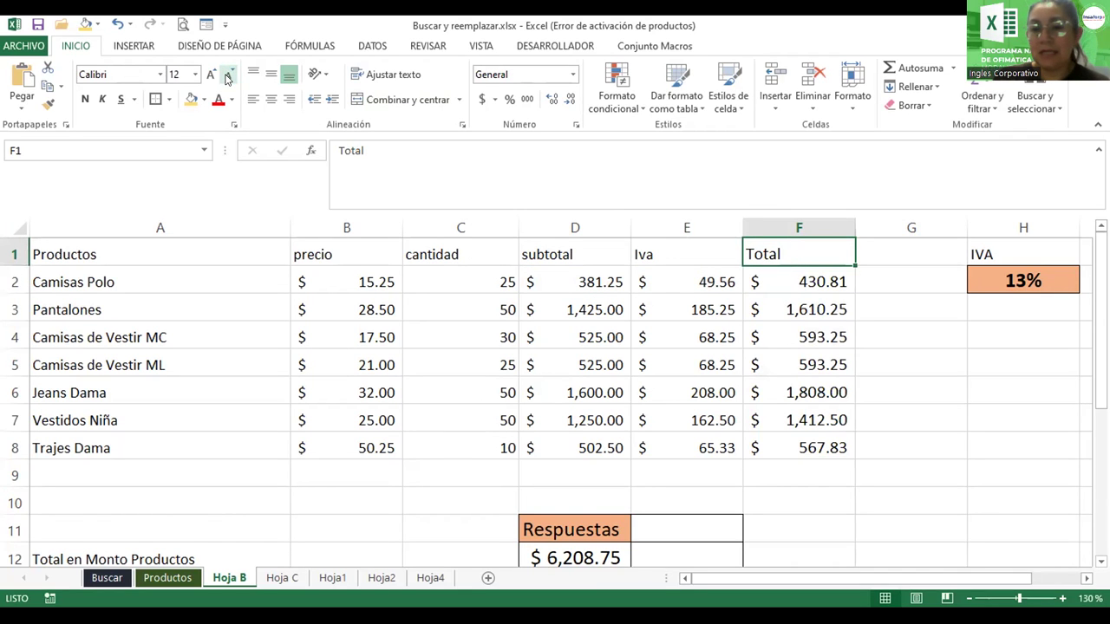
- Make header row A1:F1 centred, bold, italic with a gold fill
left_click_drag(127, 246, 774, 249)
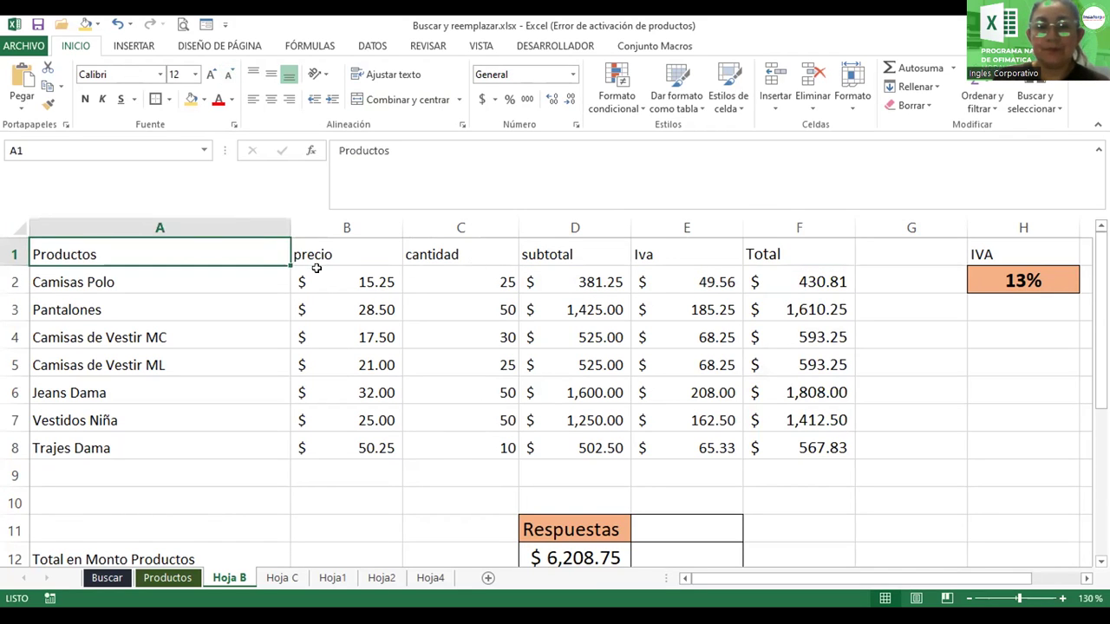
left_click(271, 99)
left_click(86, 99)
left_click(103, 99)
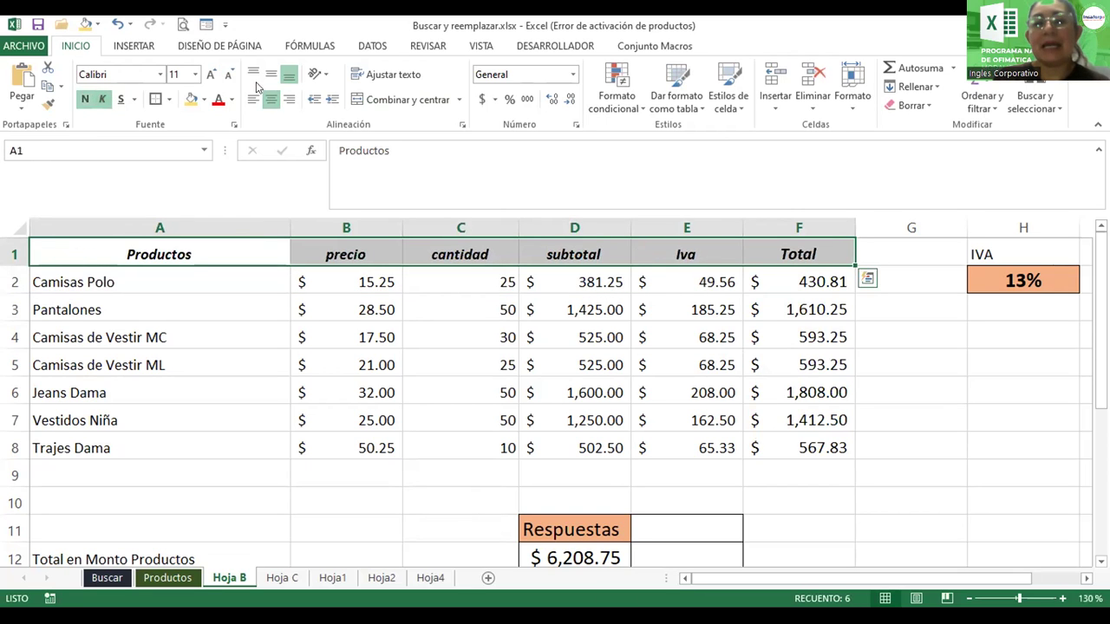
left_click(191, 99)
left_click(637, 357)
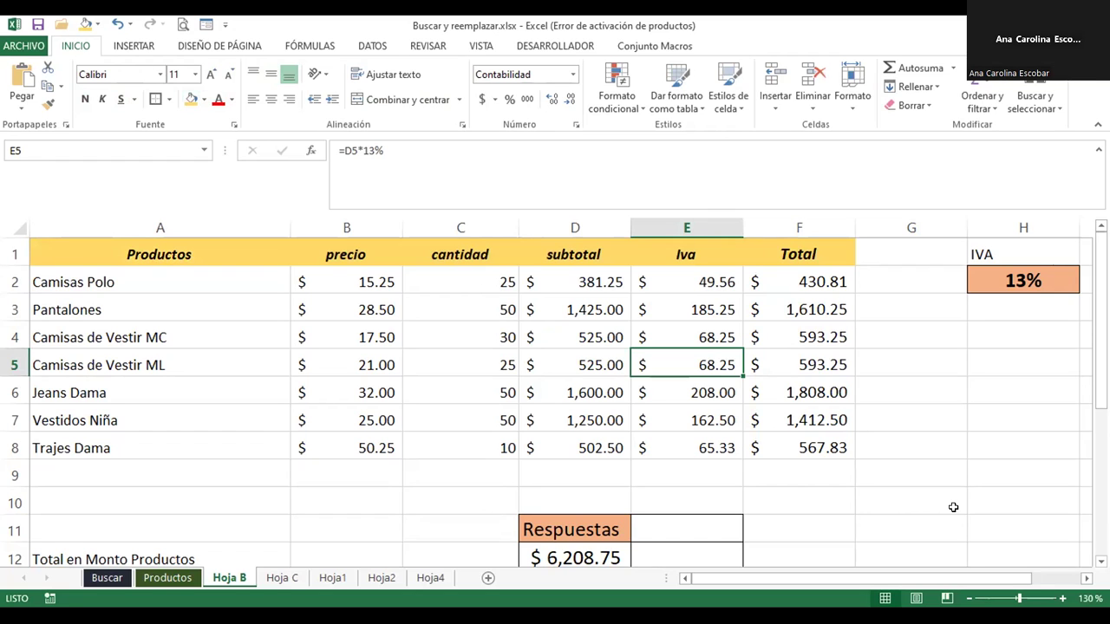
- Select E2 and open its =D2*13% formula for editing
left_click(694, 282)
double_click(692, 280)
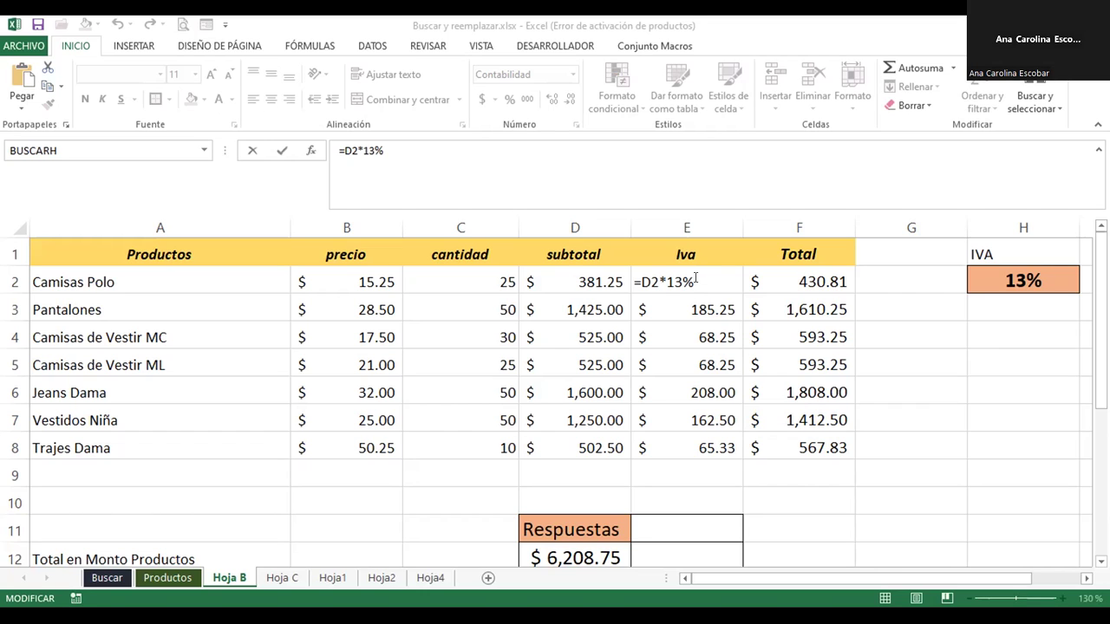
- Replace 13% in E2 with a reference to H2 and fill it down the Iva column
left_click(697, 279)
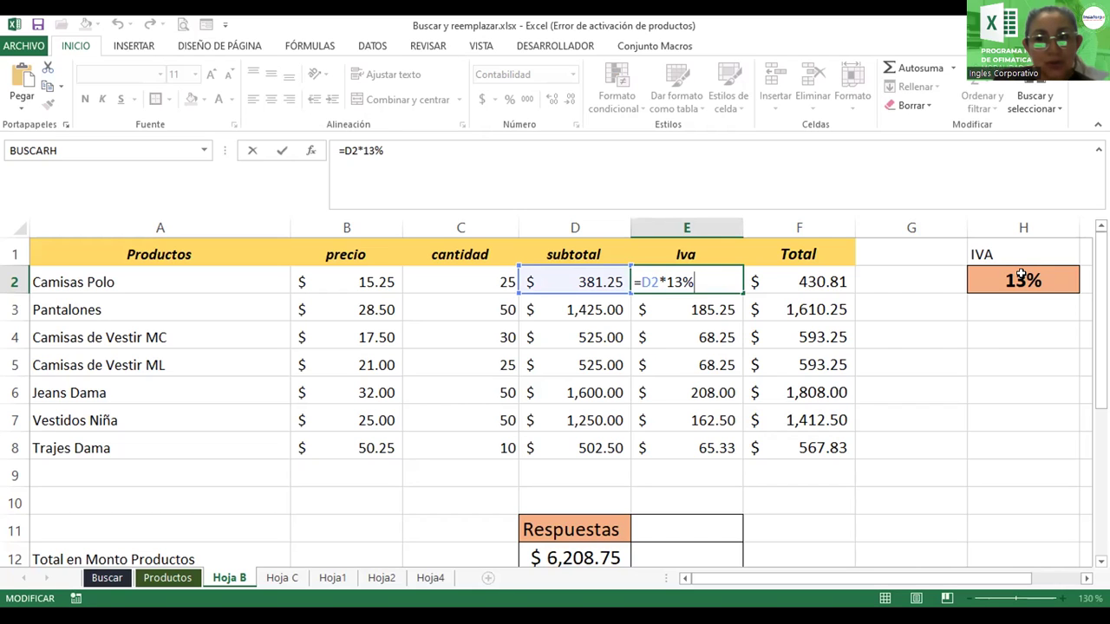
key("BackSpace")
key("BackSpace")
key("BackSpace")
type("h")
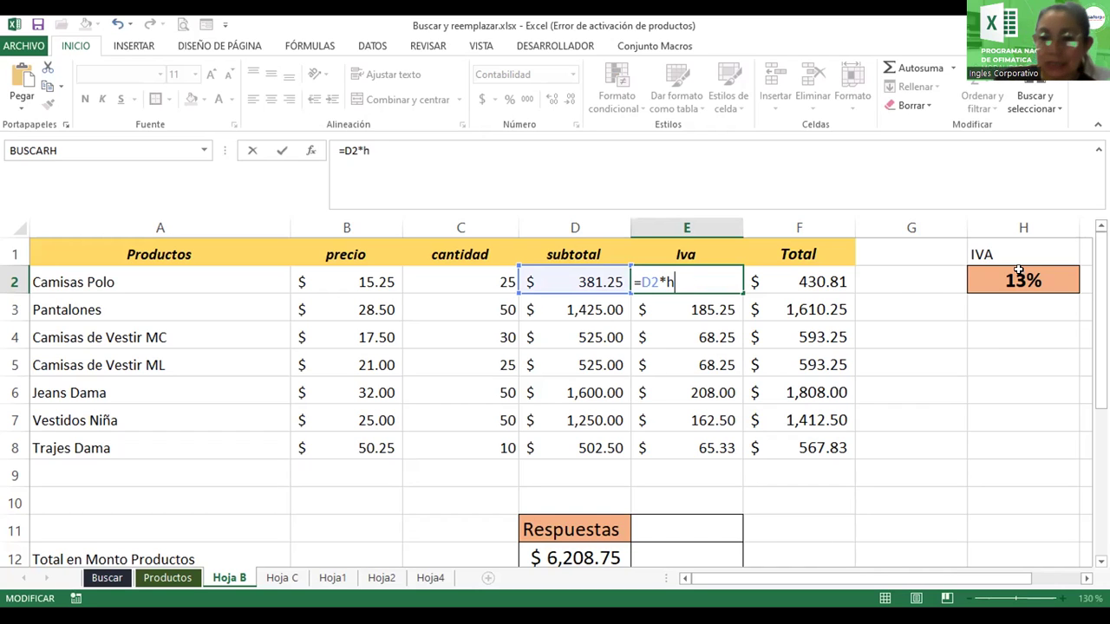
type("2")
key("Return")
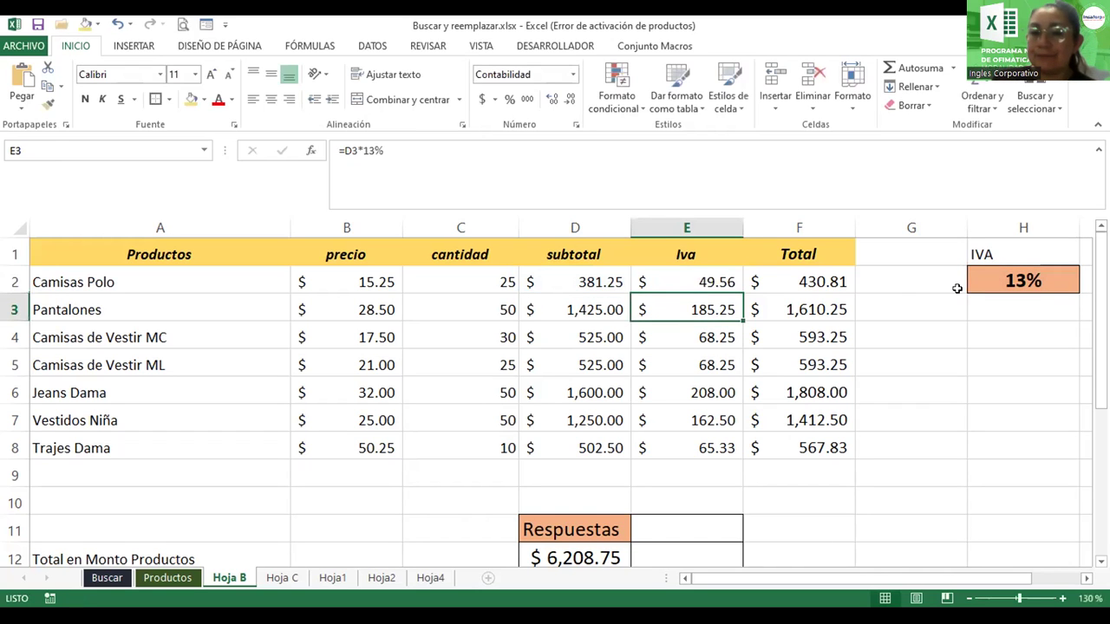
left_click(706, 281)
left_click_drag(743, 294, 730, 458)
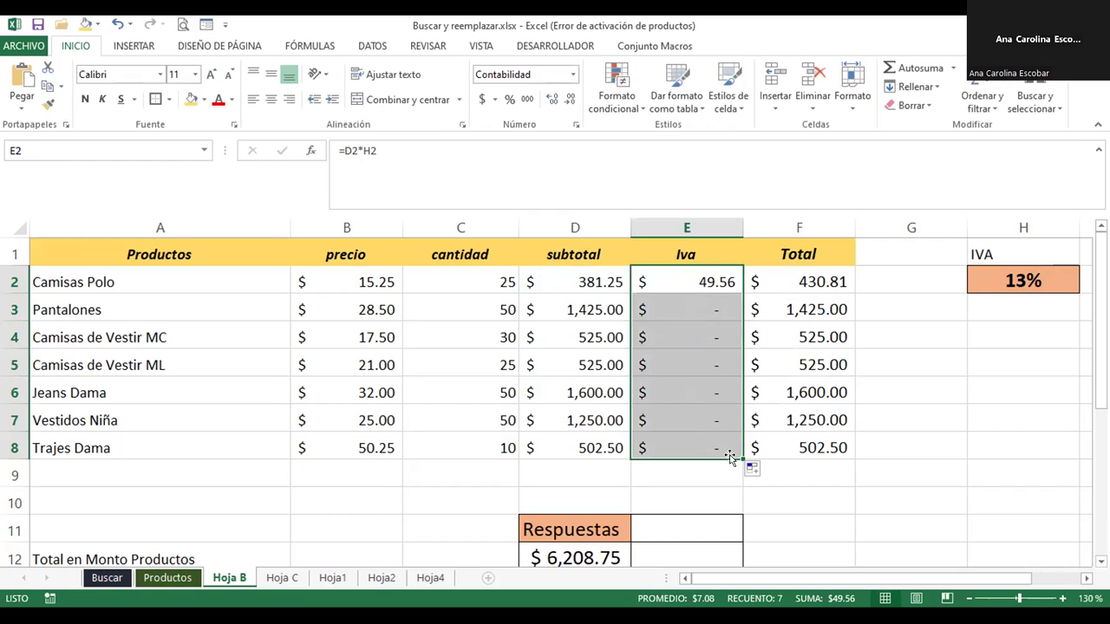
- Make E2's rate reference absolute as =D2*$H$2 and refill it down to E8
left_click(680, 281)
double_click(680, 281)
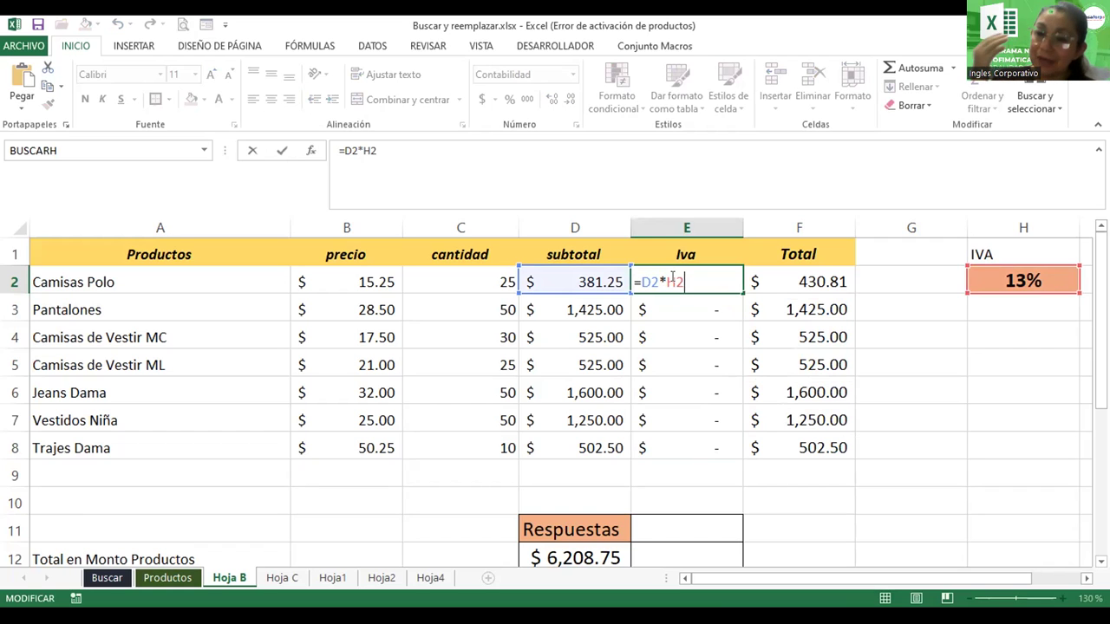
key("F4")
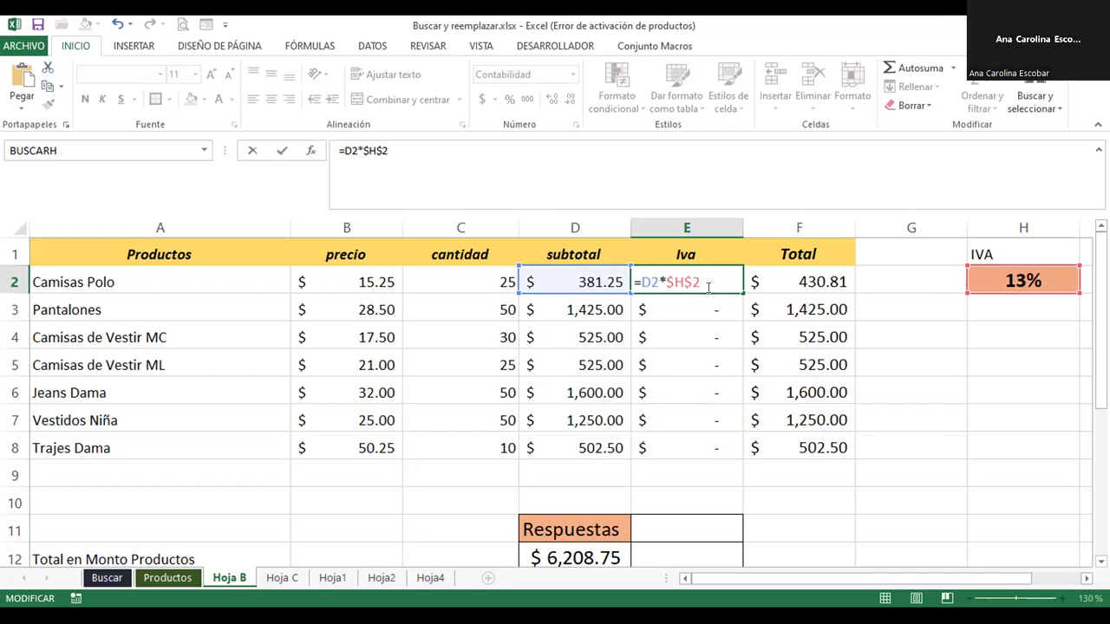
key("Return")
left_click(711, 282)
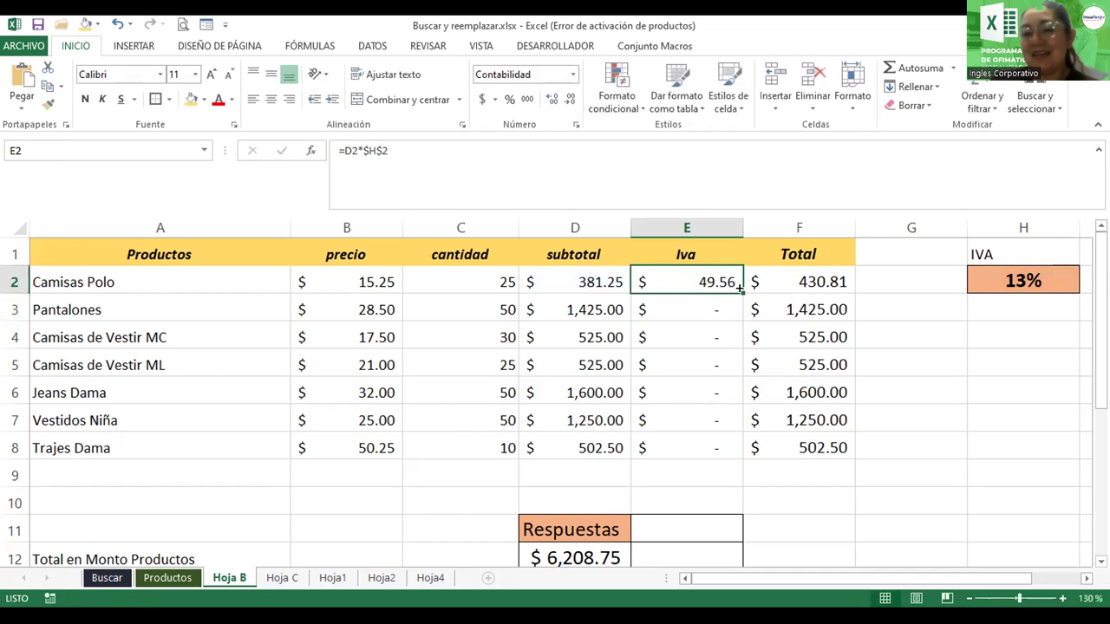
left_click_drag(739, 297, 736, 460)
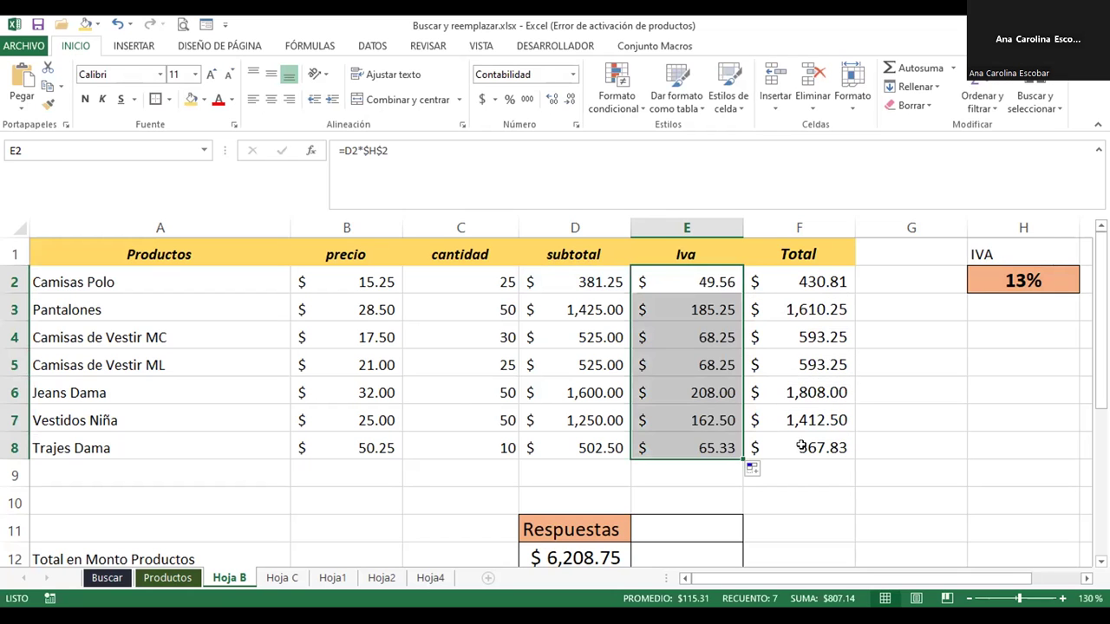
scroll(1101, 562, "down", 2)
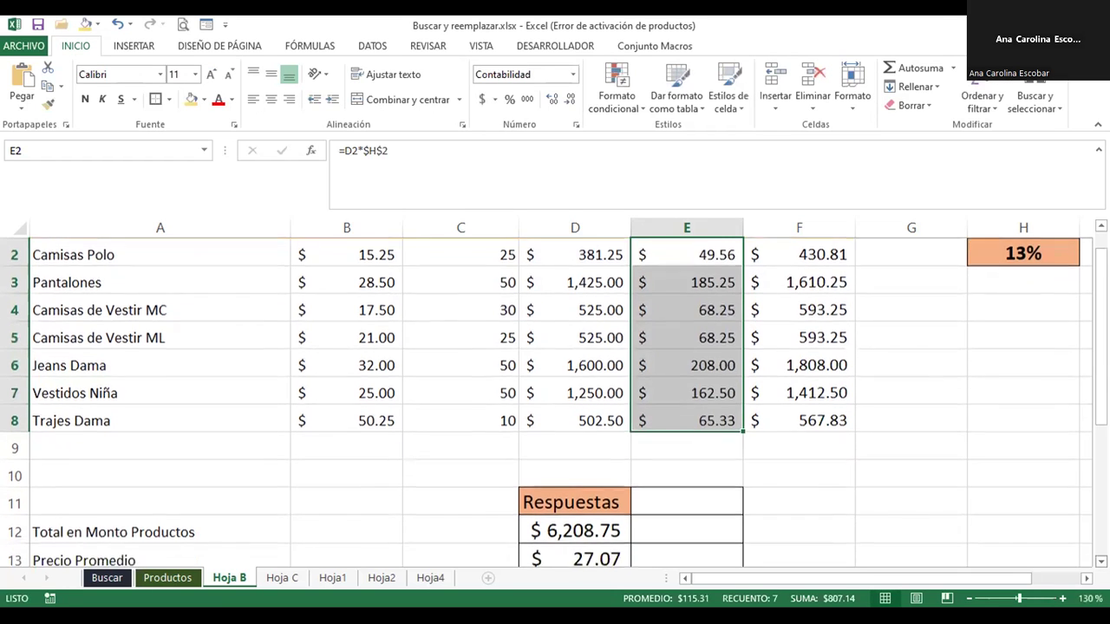
scroll(555, 399, "down", 2)
scroll(555, 399, "down", 1)
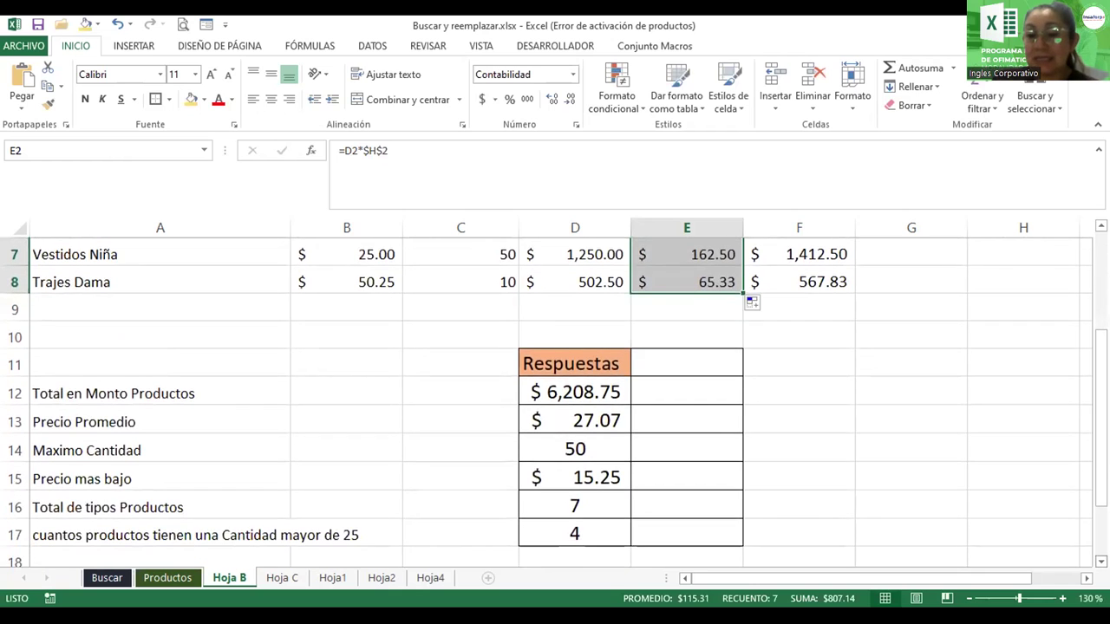
scroll(555, 399, "down", 1)
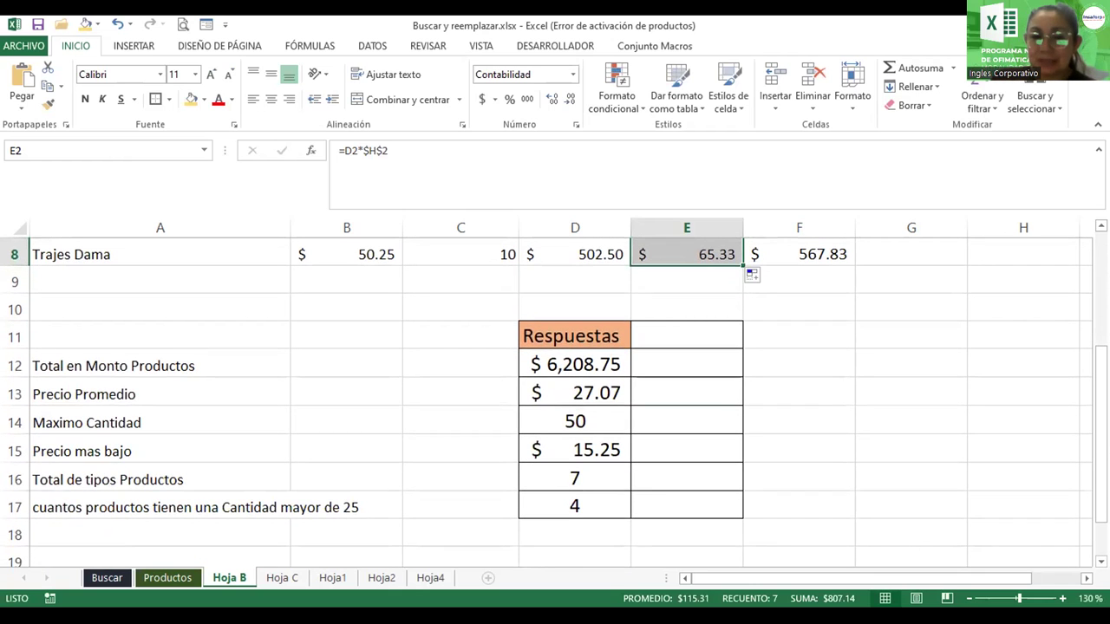
left_click(969, 599)
left_click(969, 598)
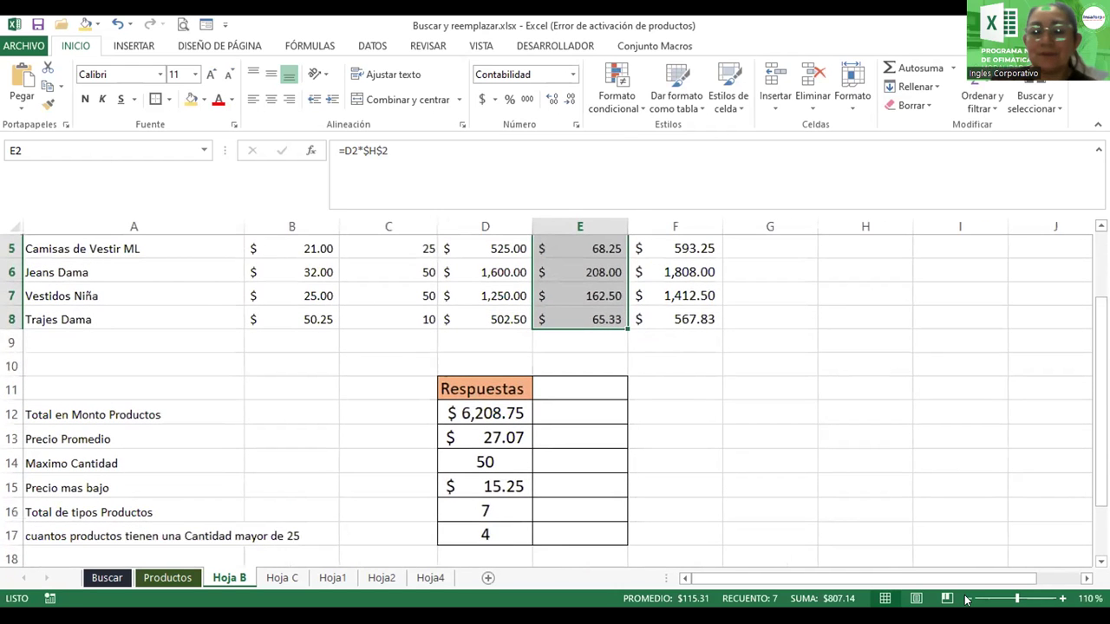
left_click(312, 414)
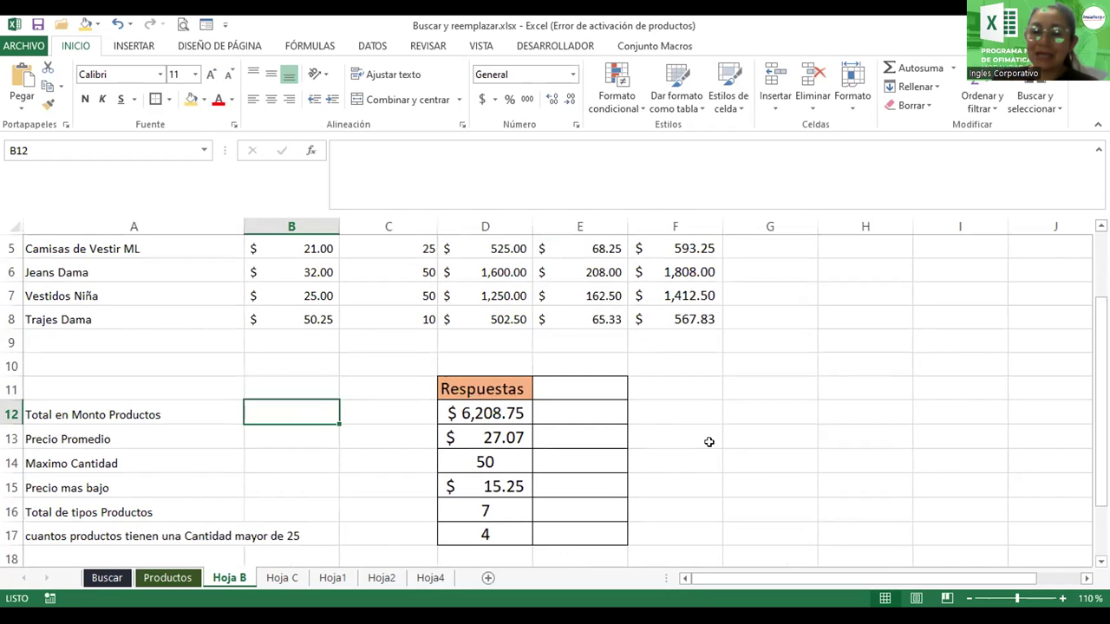
left_click(486, 404)
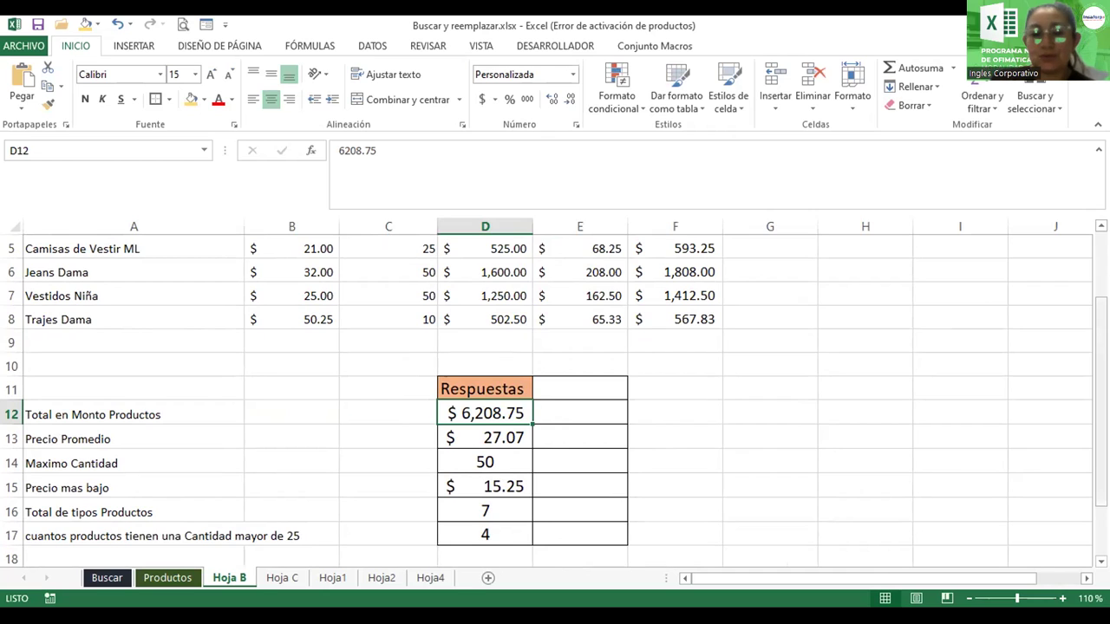
left_click(280, 438)
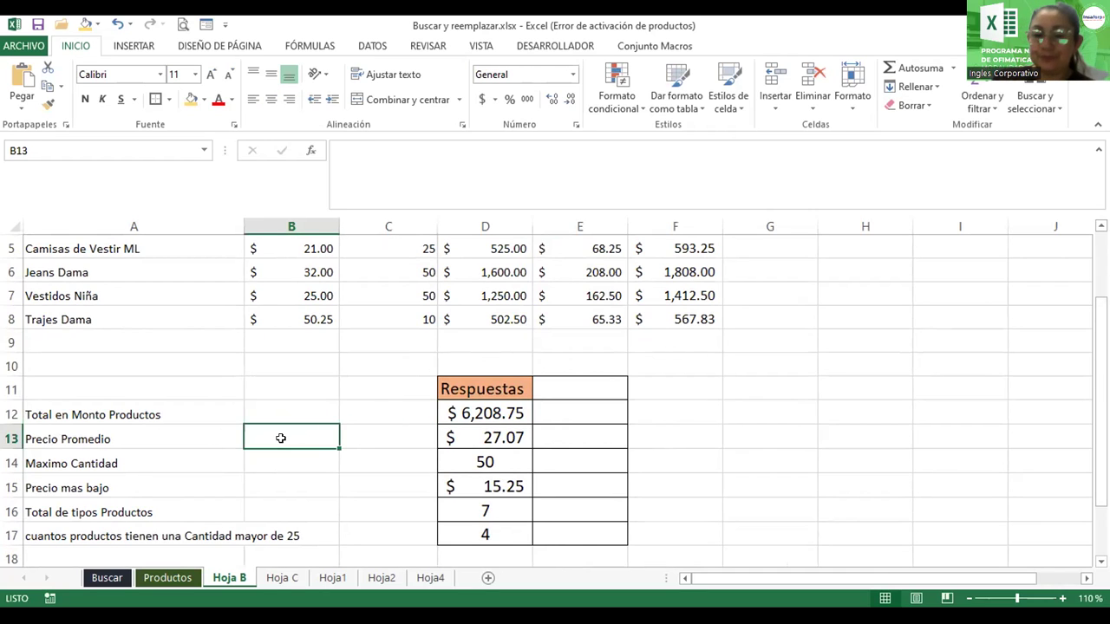
left_click(279, 462)
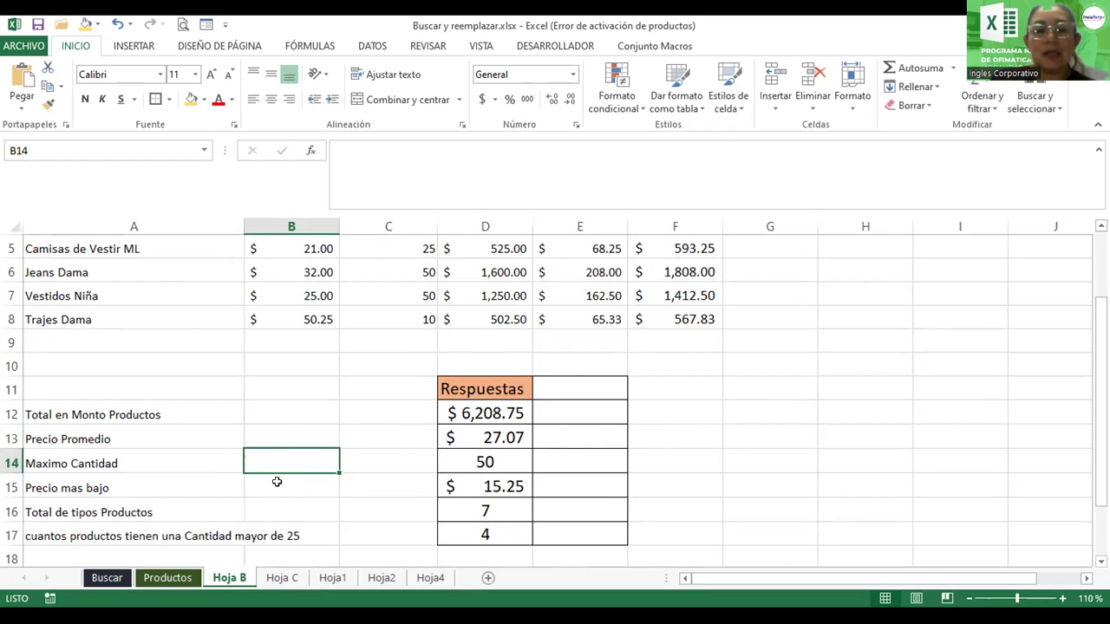
left_click(273, 480)
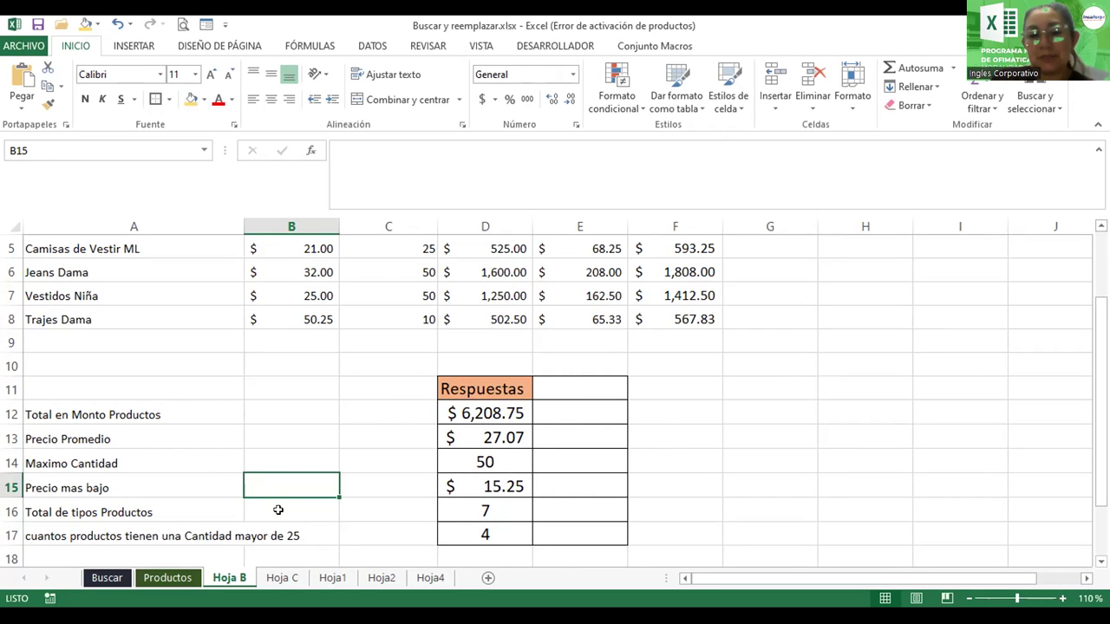
left_click(278, 509)
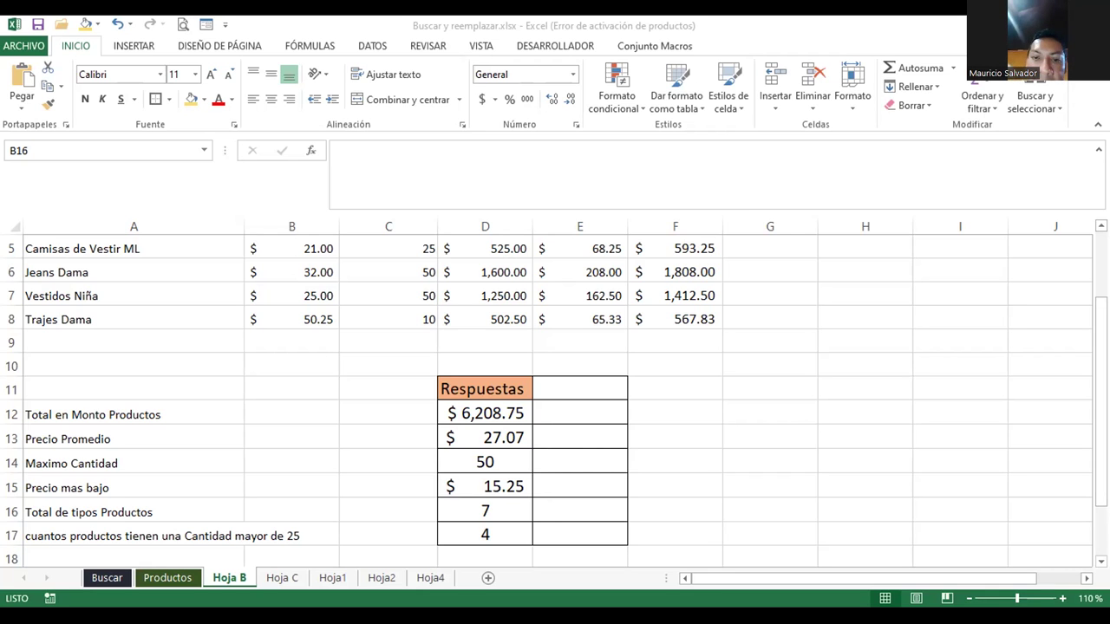
left_click_drag(1101, 387, 1102, 321)
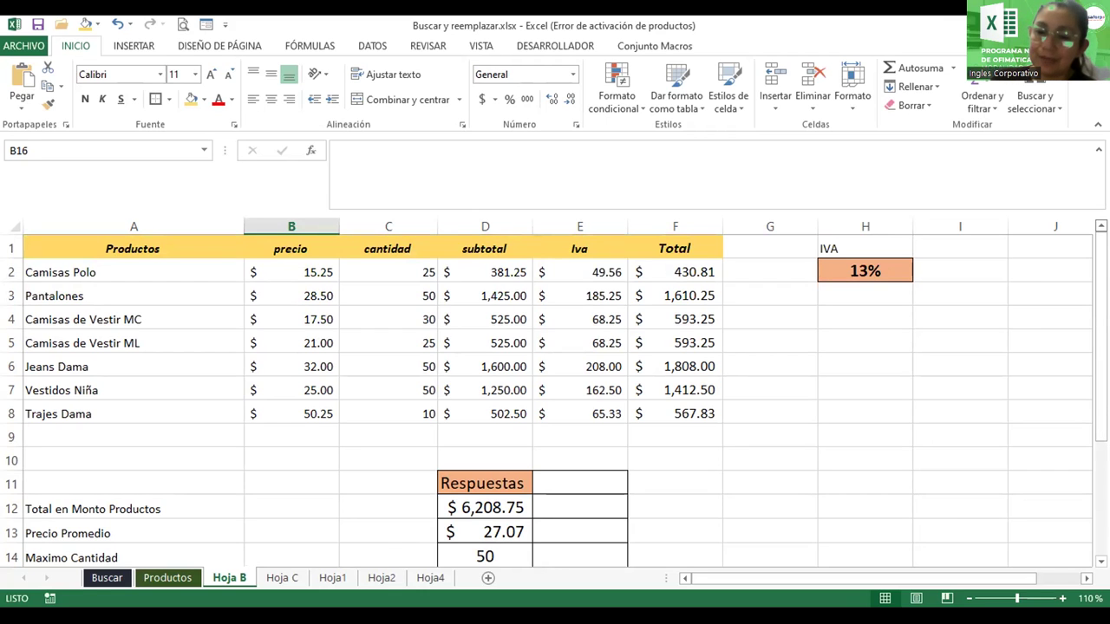
left_click(684, 271)
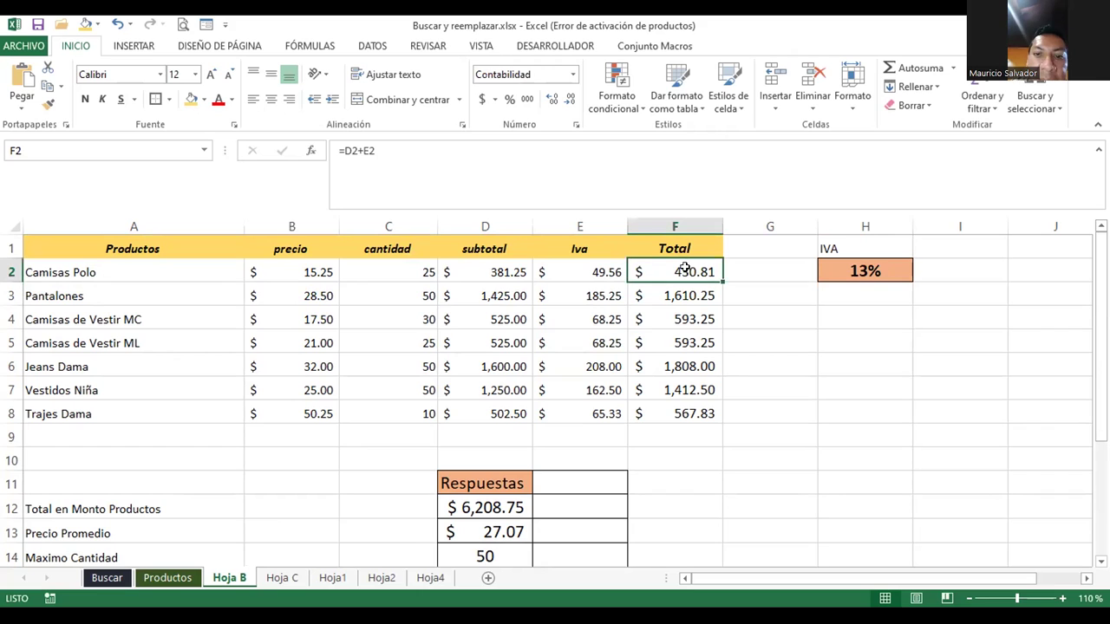
double_click(686, 270)
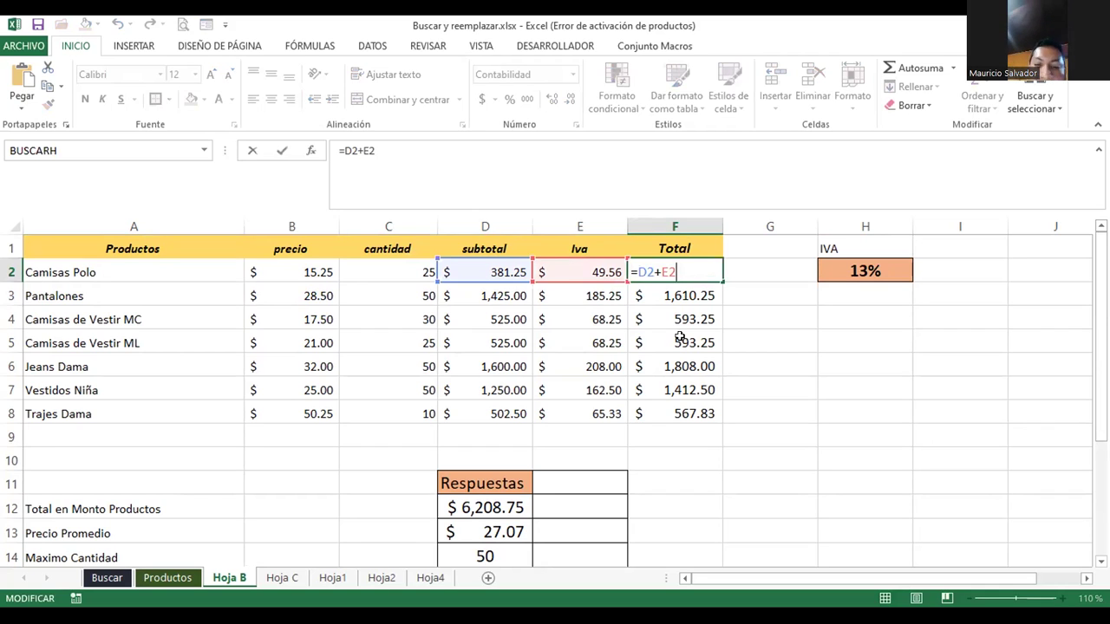
key("Return")
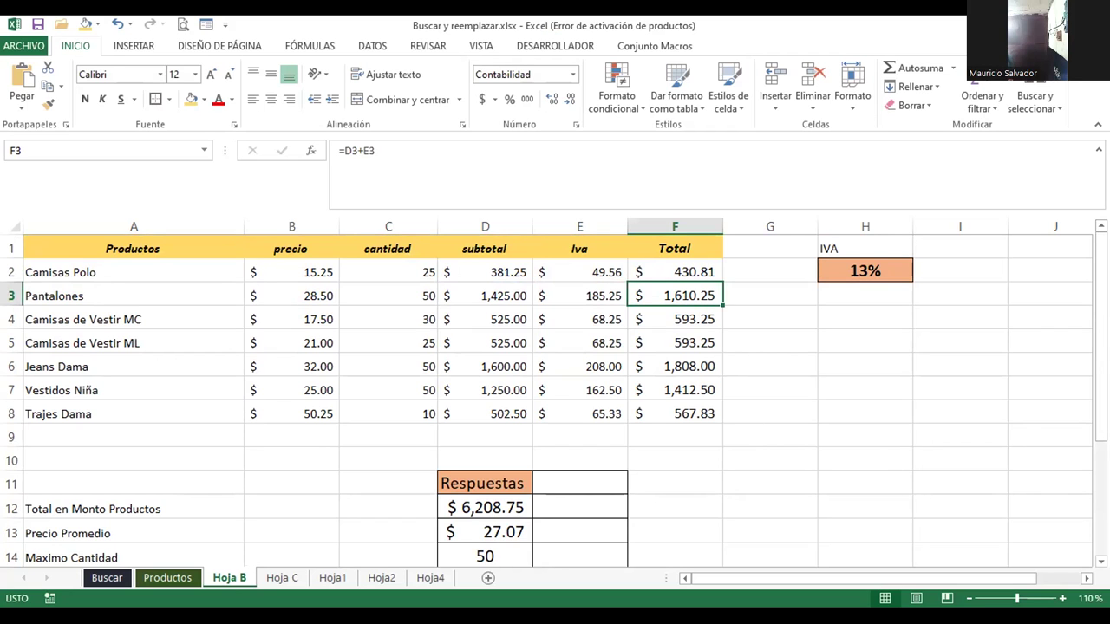
left_click_drag(1100, 408, 1099, 410)
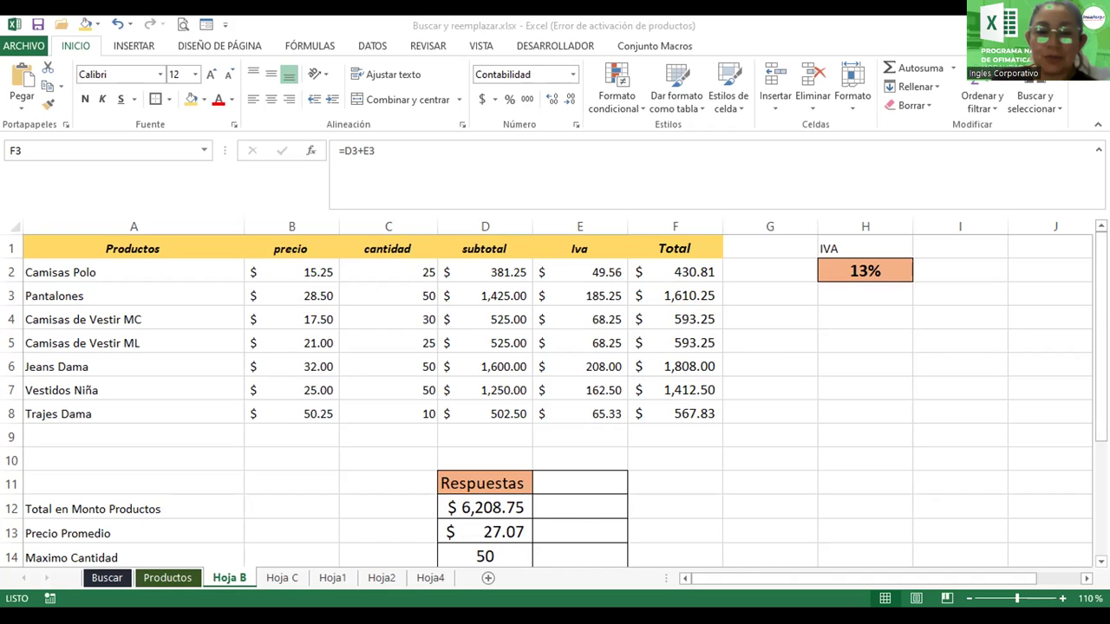
- Select prices B2:B8 to read average 27.07, count 7 and sum 189.50 in the status bar
scroll(520, 416, "down", 1)
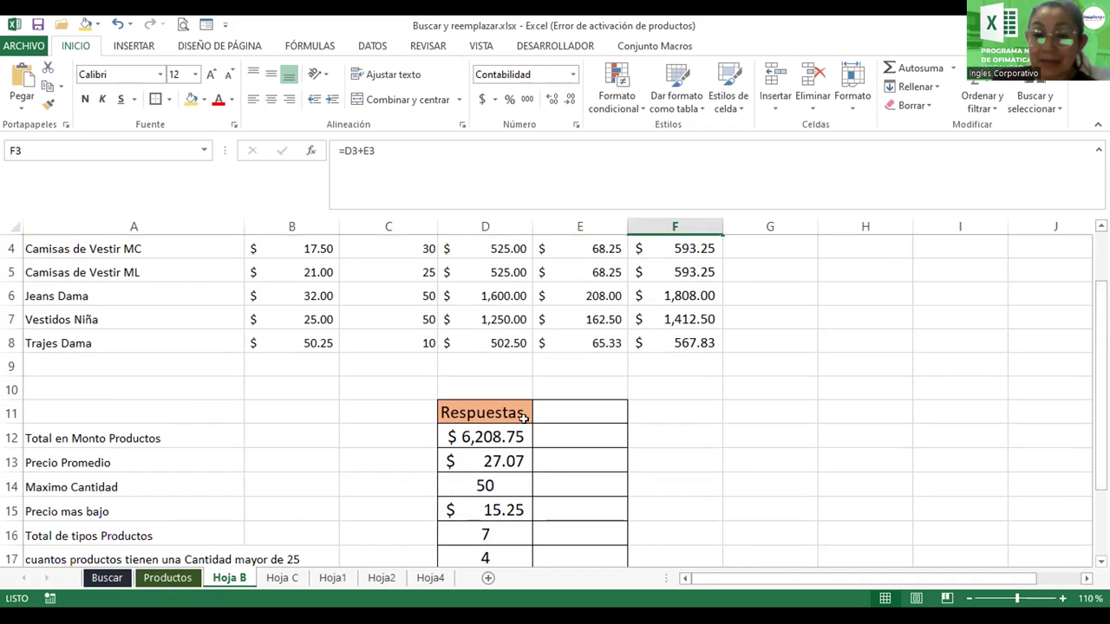
left_click(477, 431)
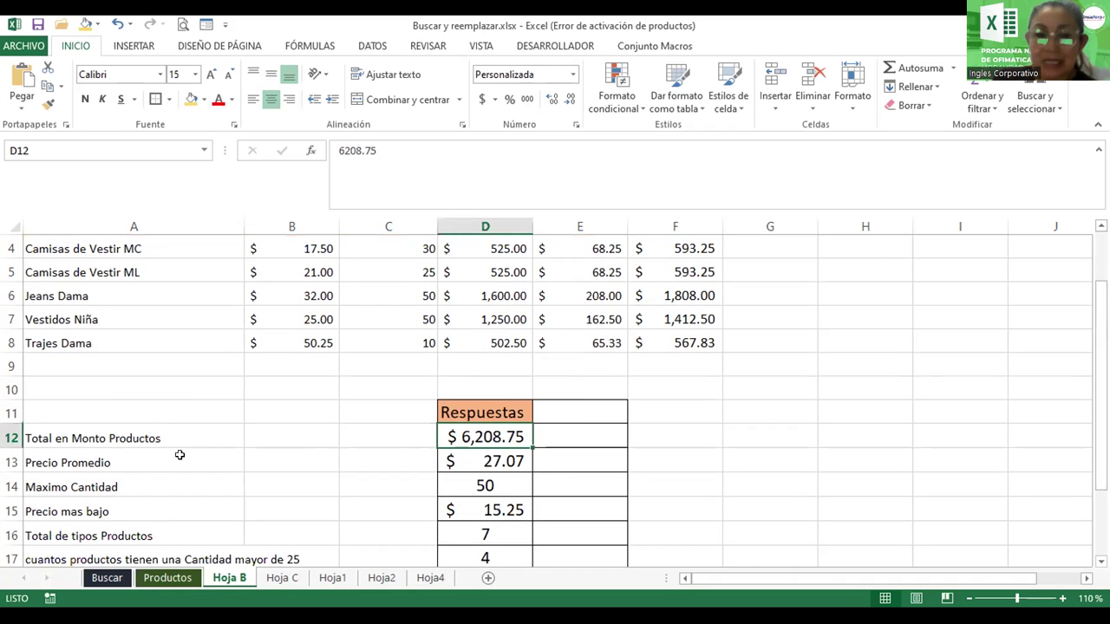
left_click(266, 443)
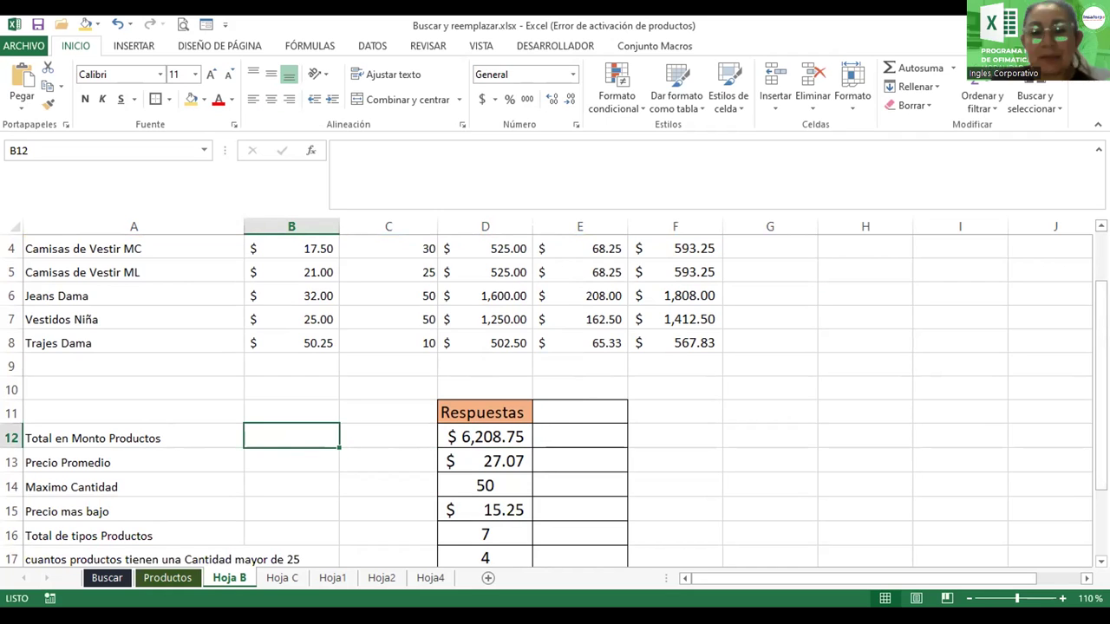
left_click_drag(1100, 351, 1100, 302)
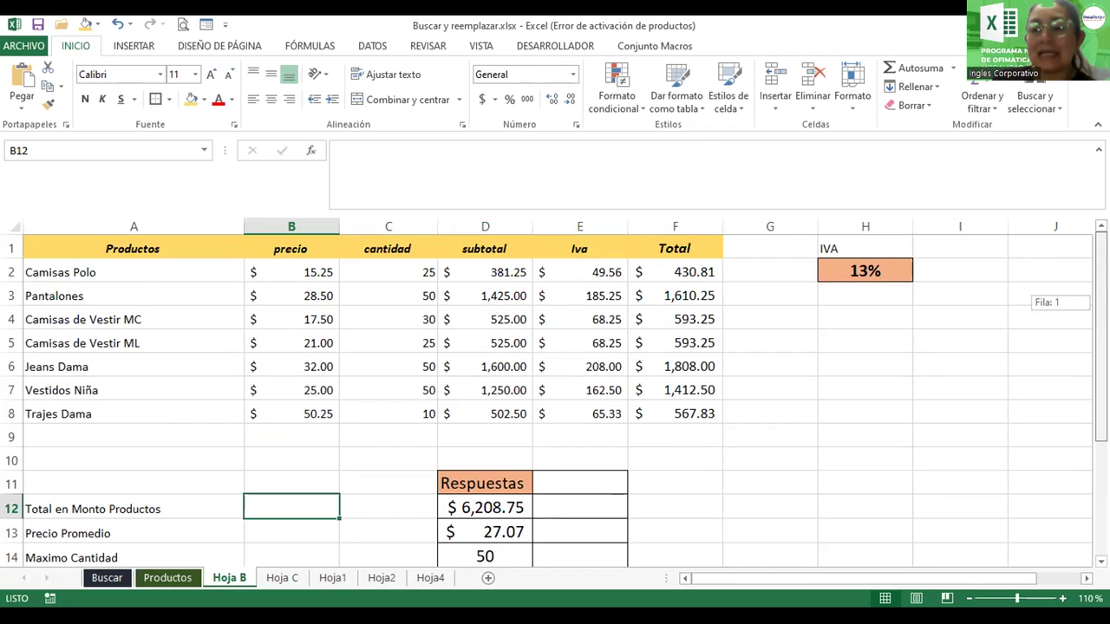
left_click_drag(1100, 301, 1099, 242)
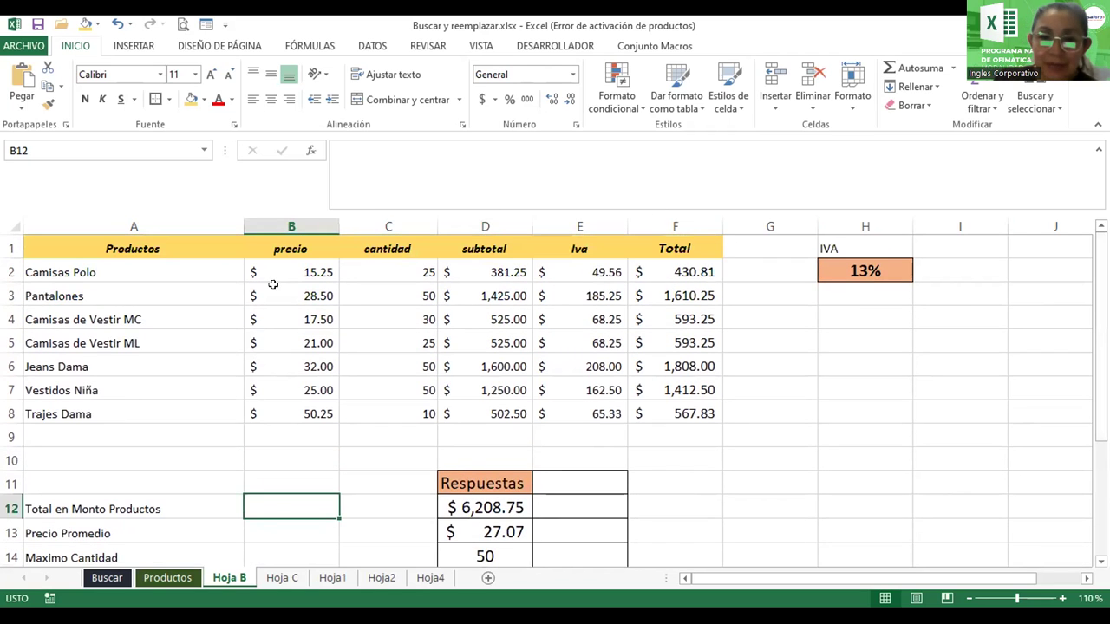
left_click_drag(273, 276, 281, 414)
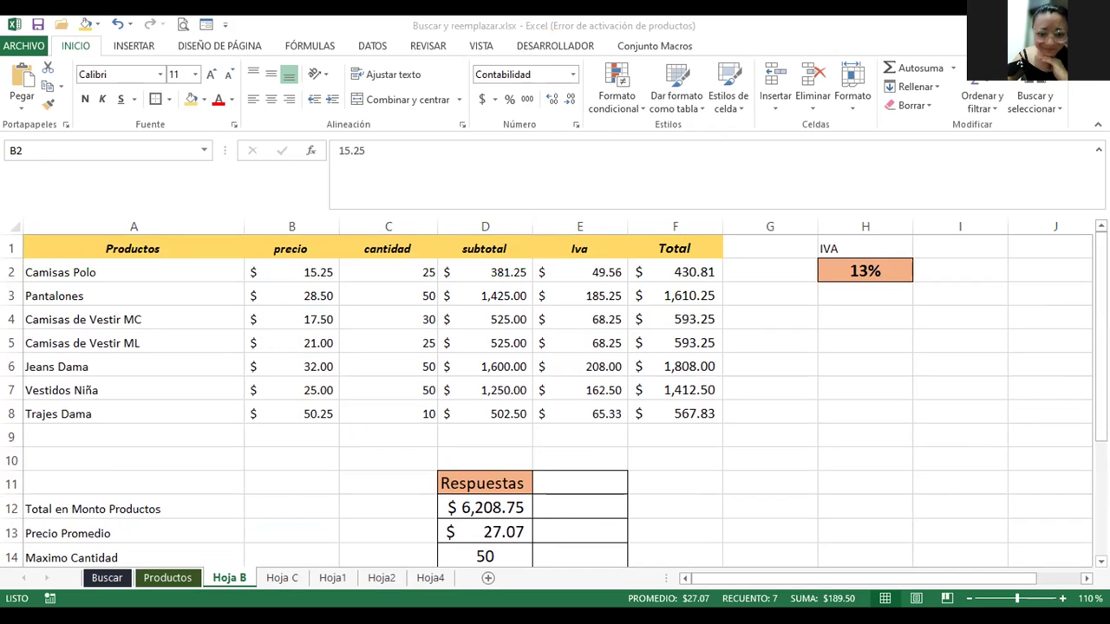
key("alt+Tab")
left_click_drag(1100, 313, 1100, 394)
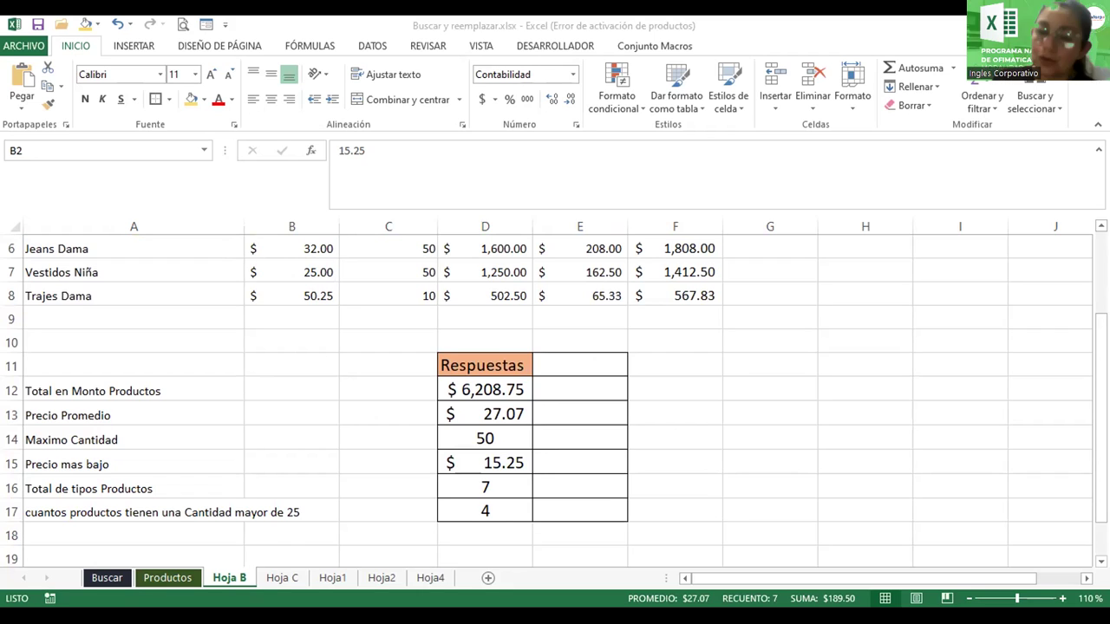
left_click(278, 391)
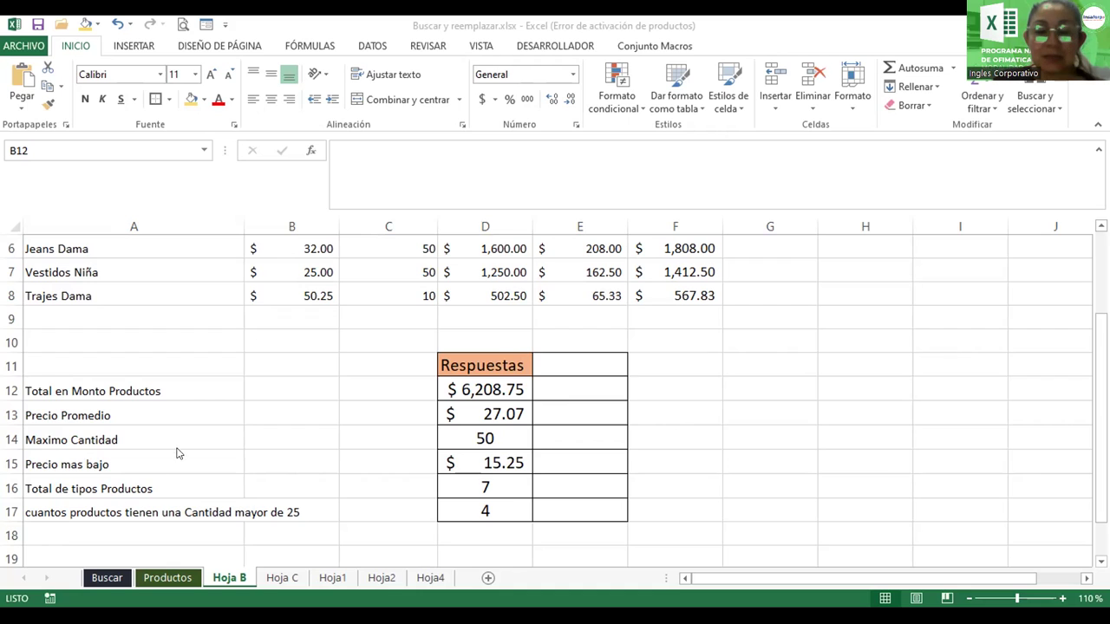
- Enter =SUMA(D2:D8) in B12 and =PROMEDIO(B2:B8) in B13, giving 6,208.75 and 27.07
left_click(293, 390)
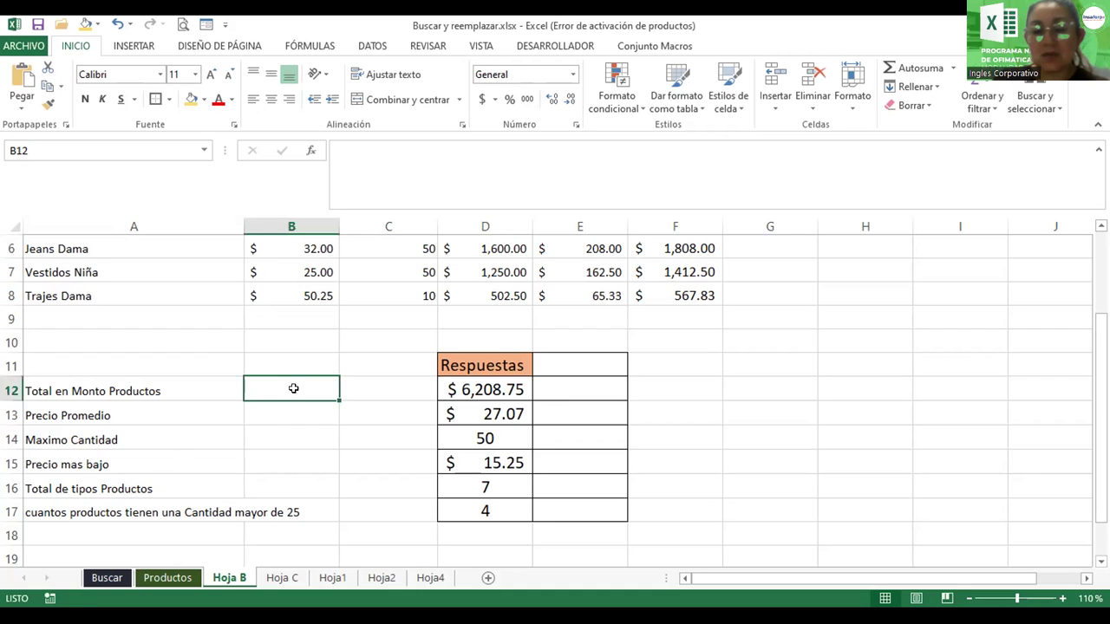
type("=s")
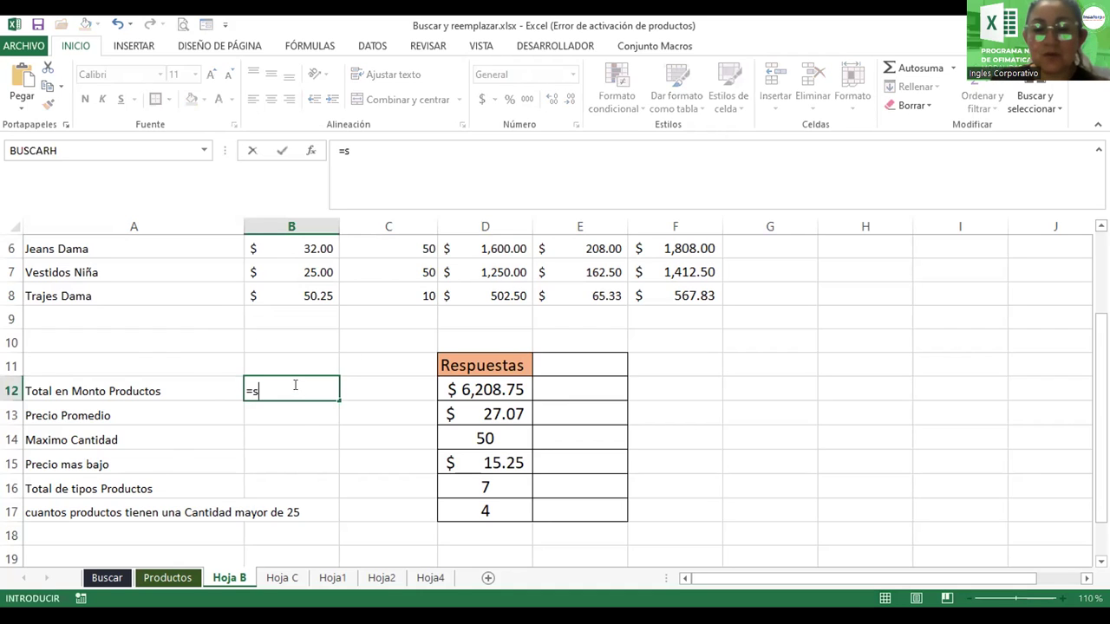
type("uma(")
left_click_drag(1102, 417, 1102, 339)
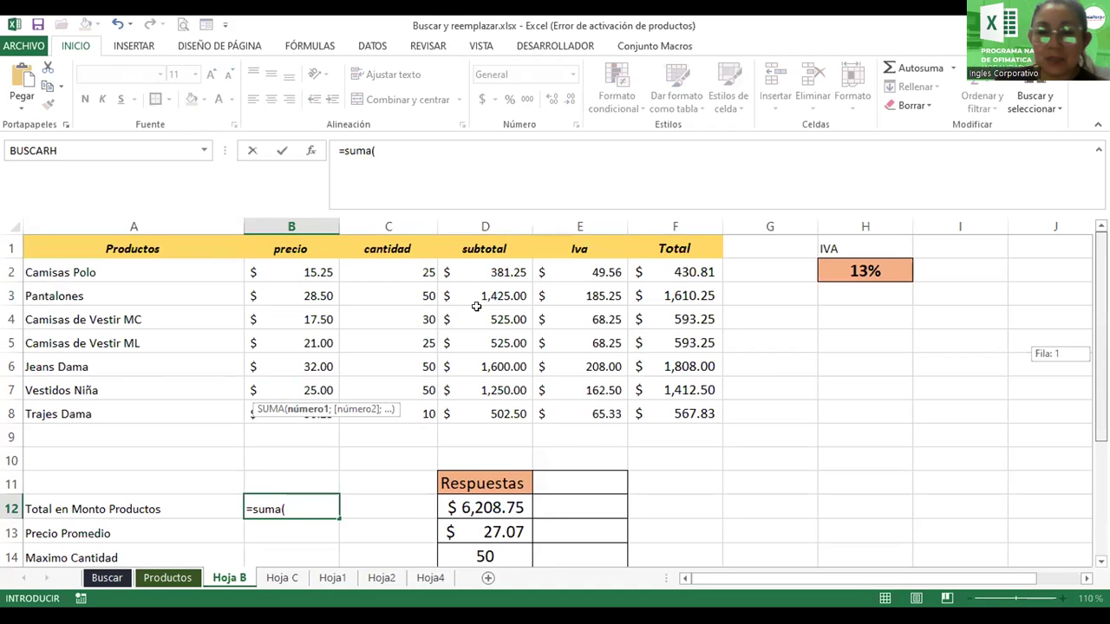
left_click(479, 271)
left_click_drag(486, 405, 487, 414)
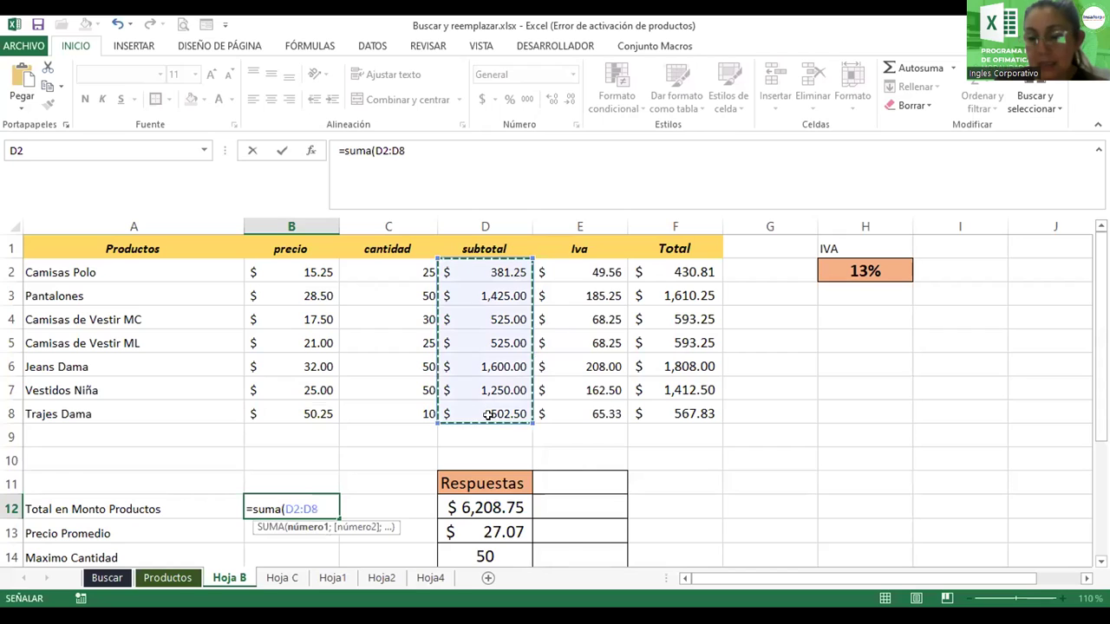
key("Return")
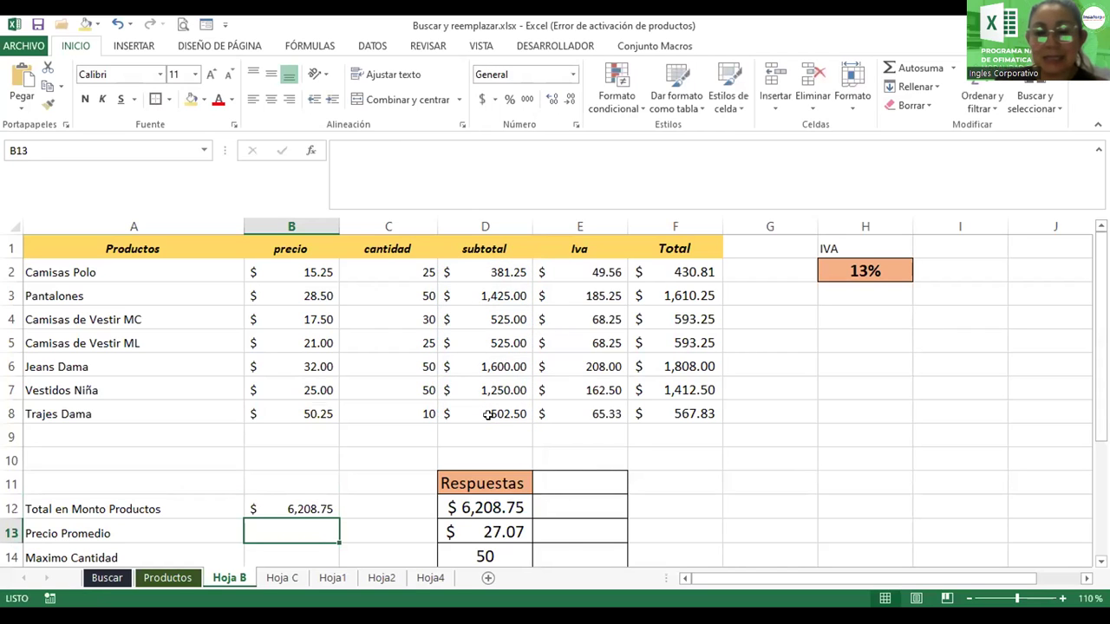
type("=")
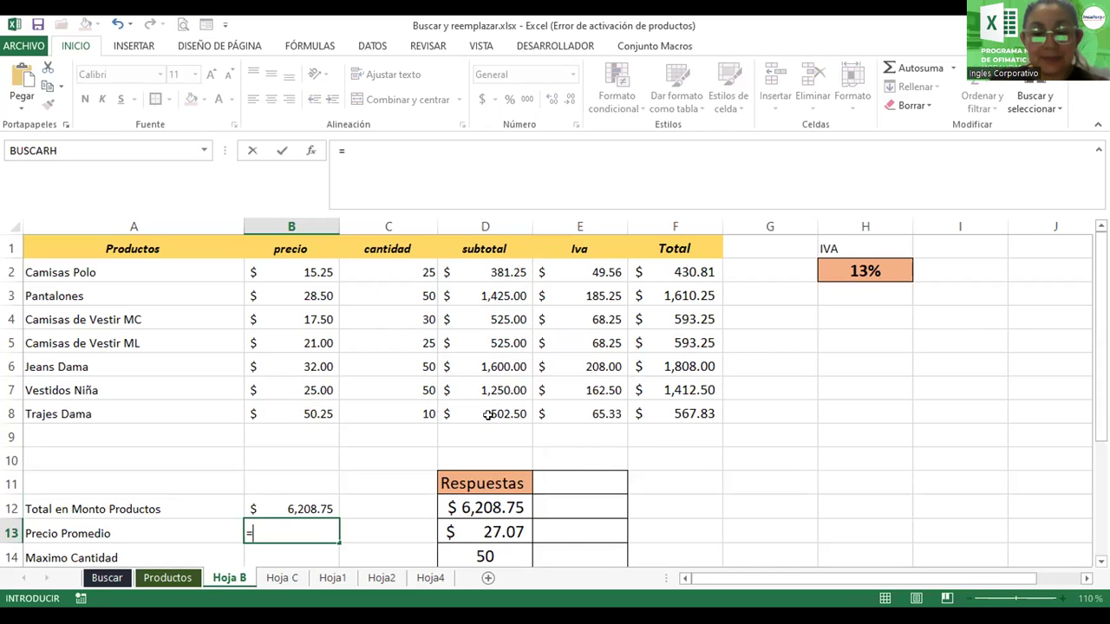
type("promedio")
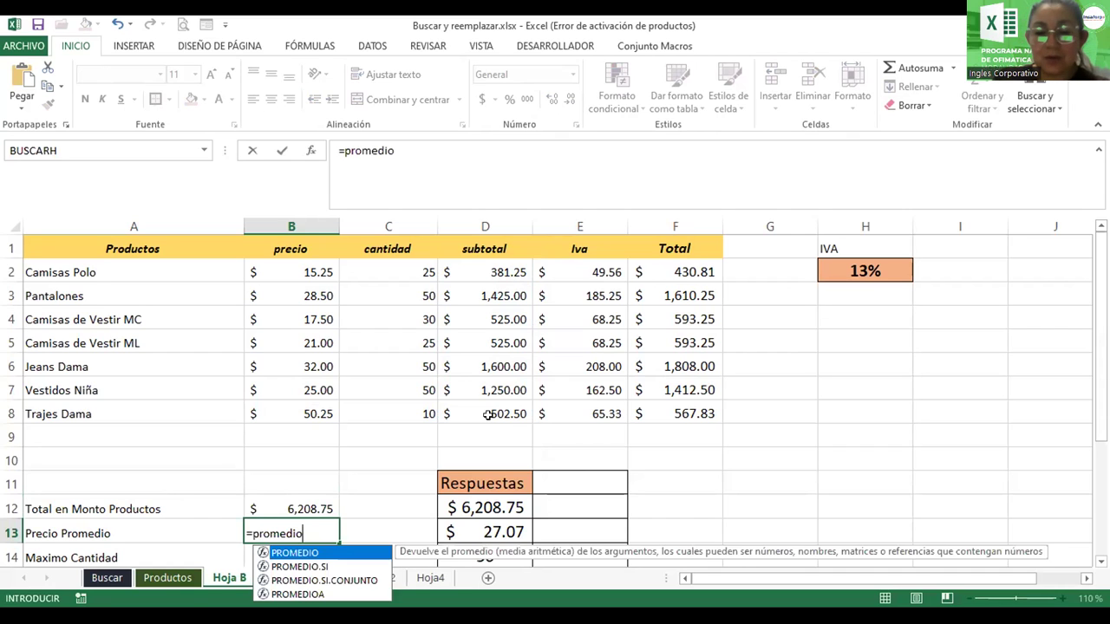
type("(")
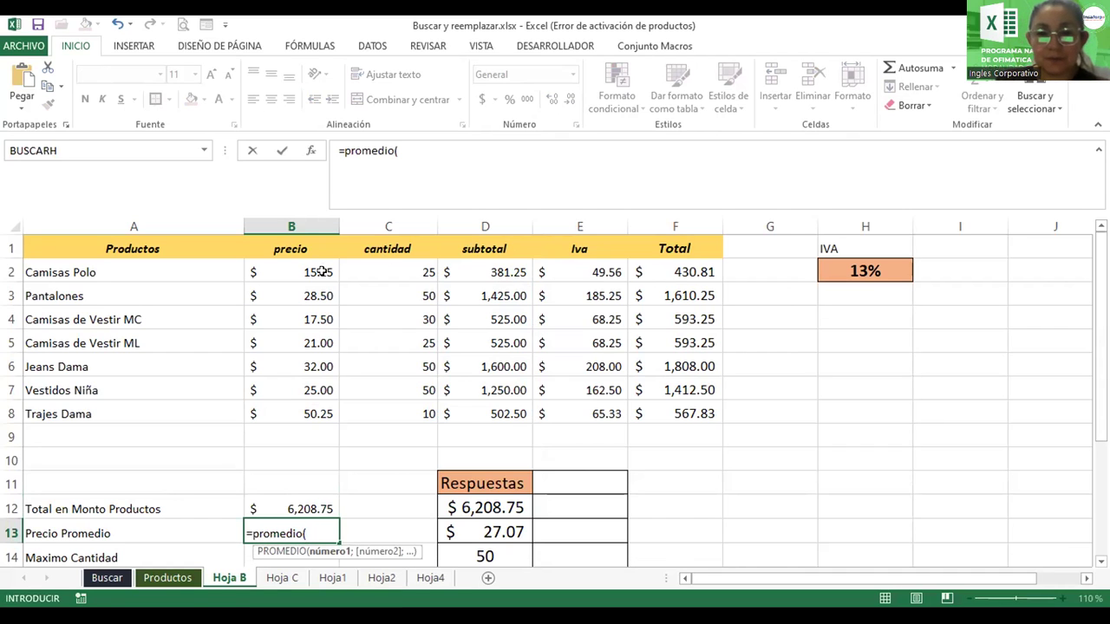
left_click_drag(322, 269, 319, 289)
left_click_drag(298, 411, 298, 411)
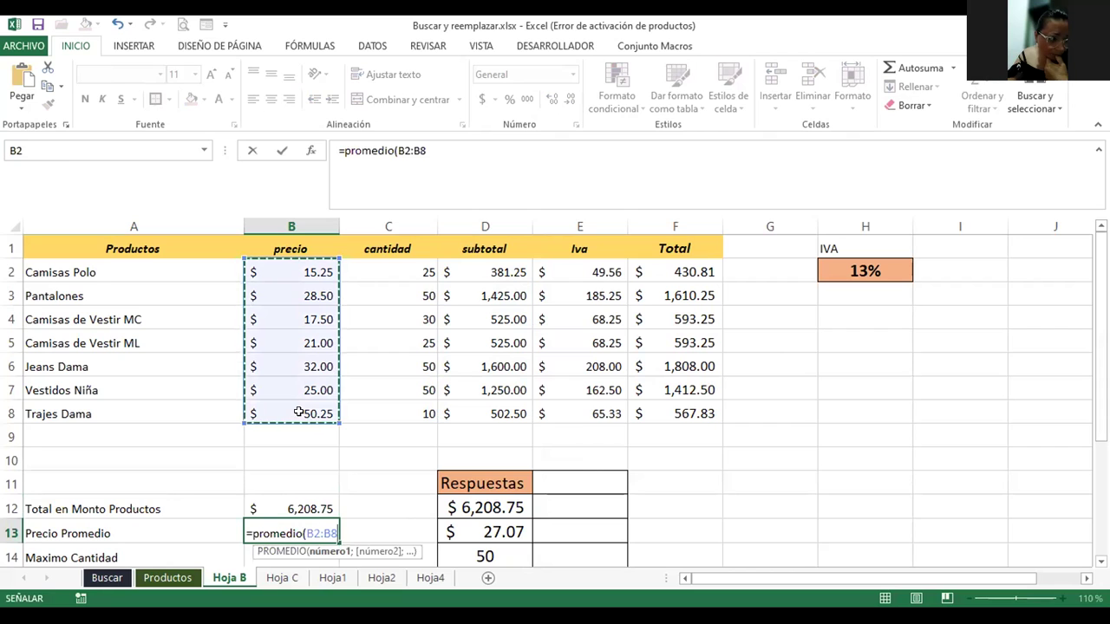
key("Return")
- Enter =MAX(C2:C8) in B14 and =MIN(B2:B8) in B15, giving 50 and 15.25
type("=")
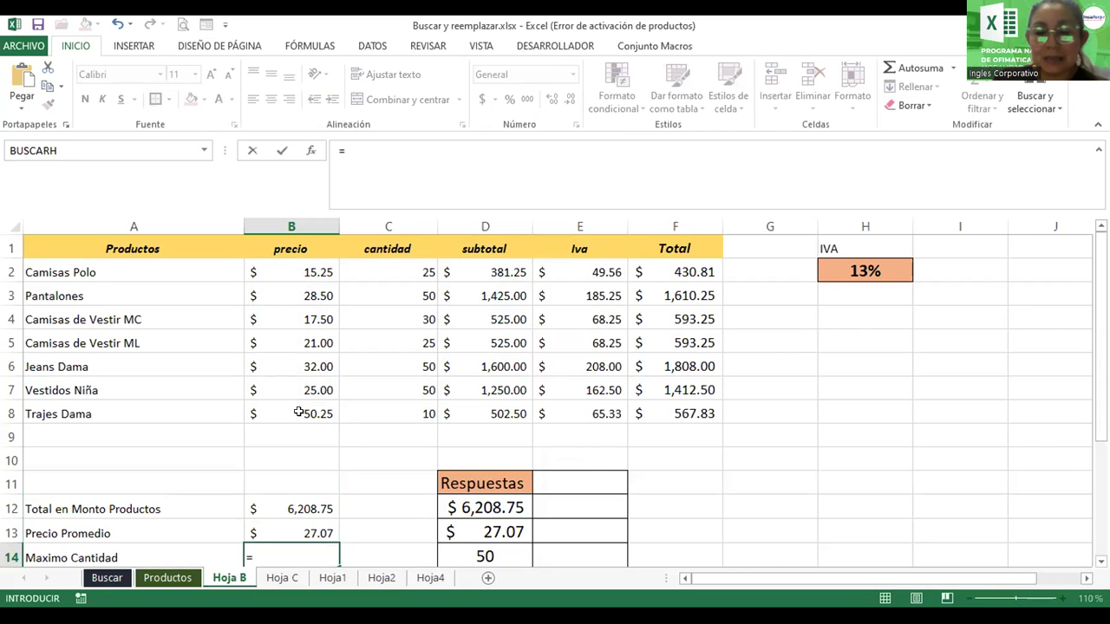
type("max(")
left_click(385, 275)
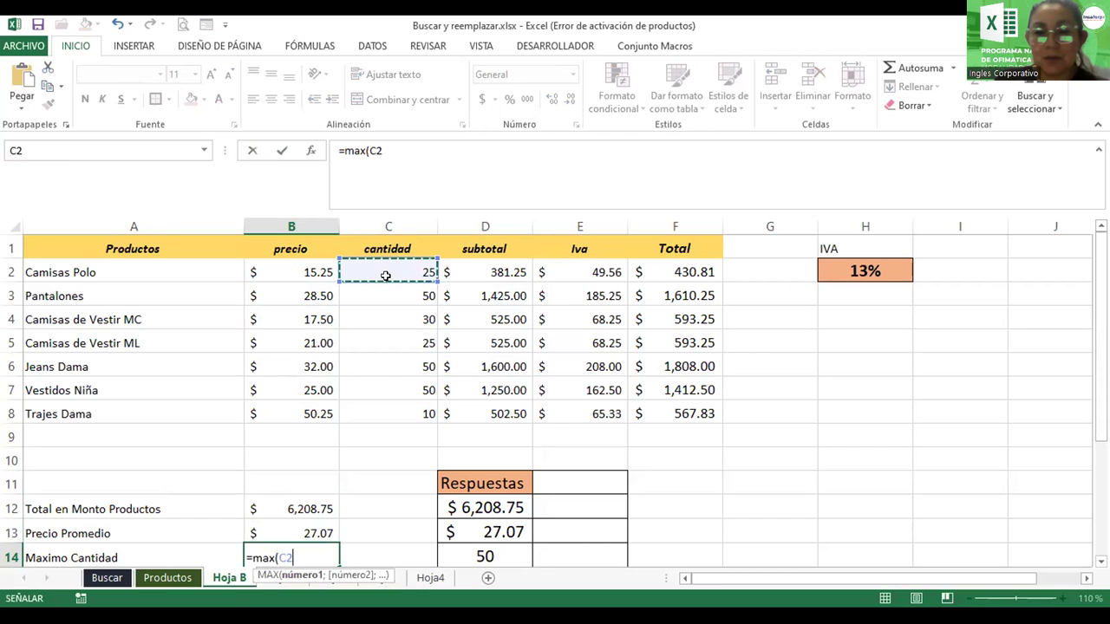
left_click_drag(386, 275, 386, 403)
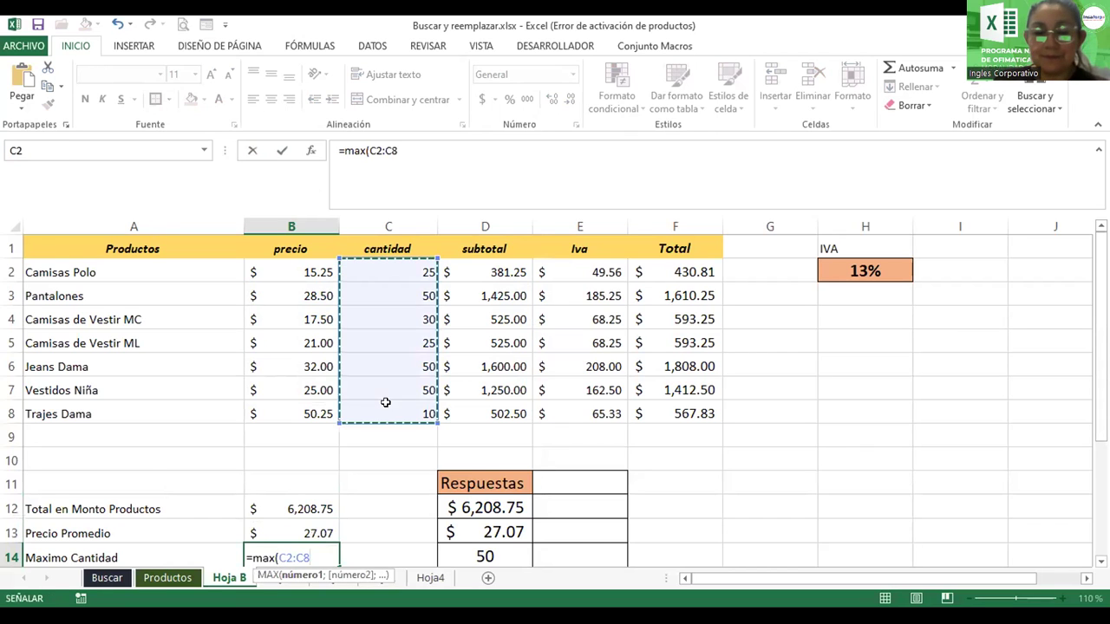
key("Return")
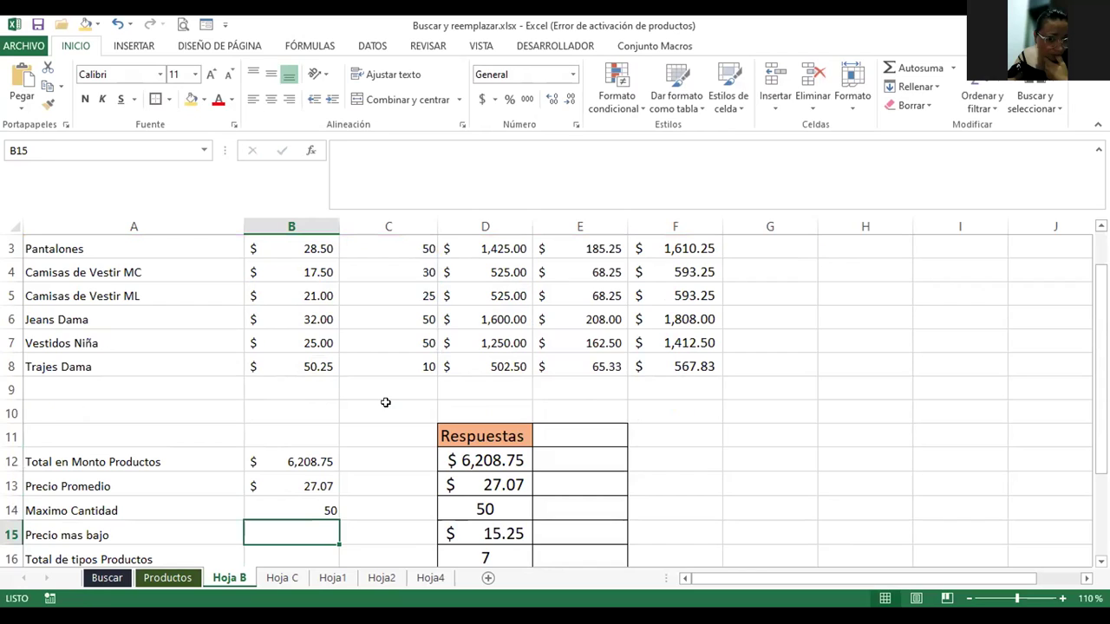
type("=m")
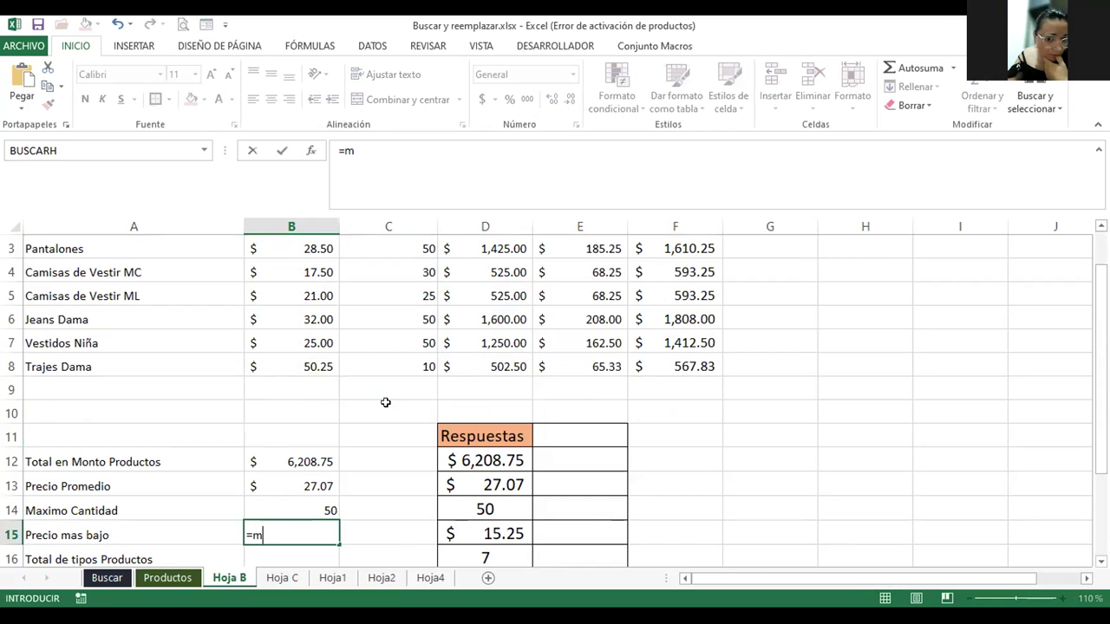
type("in(")
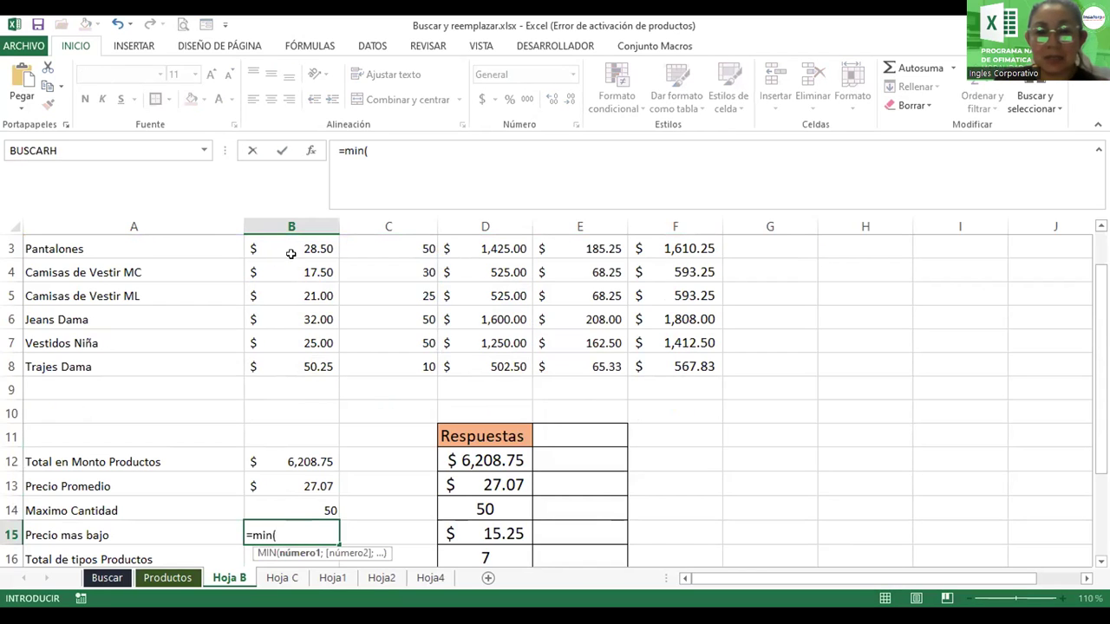
left_click(291, 252)
key("Up")
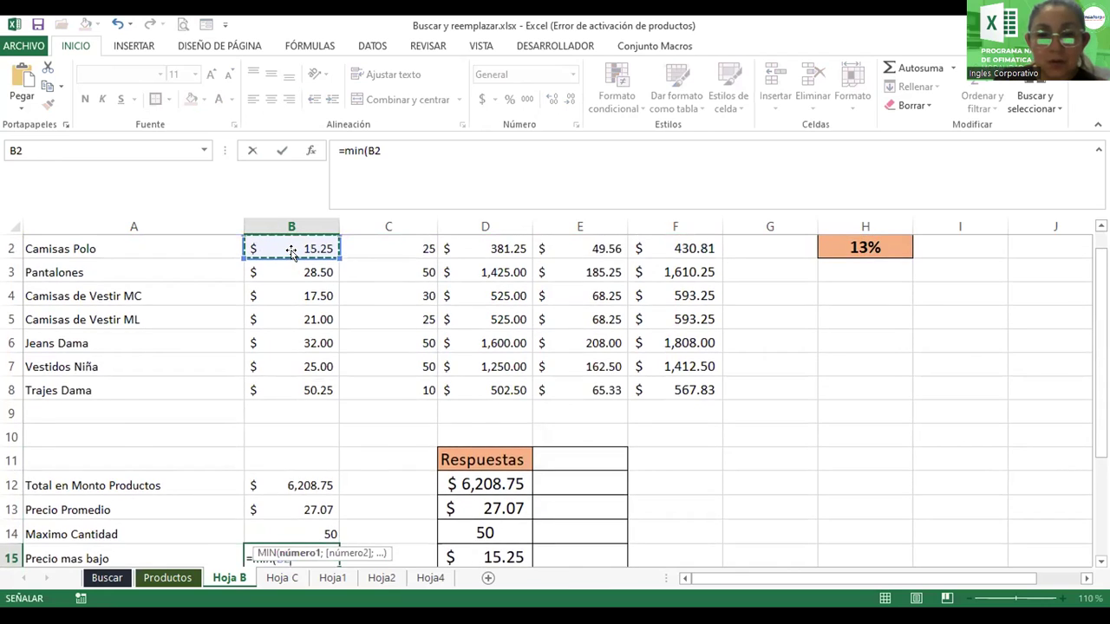
scroll(291, 253, "up", 1)
key("shift+Down")
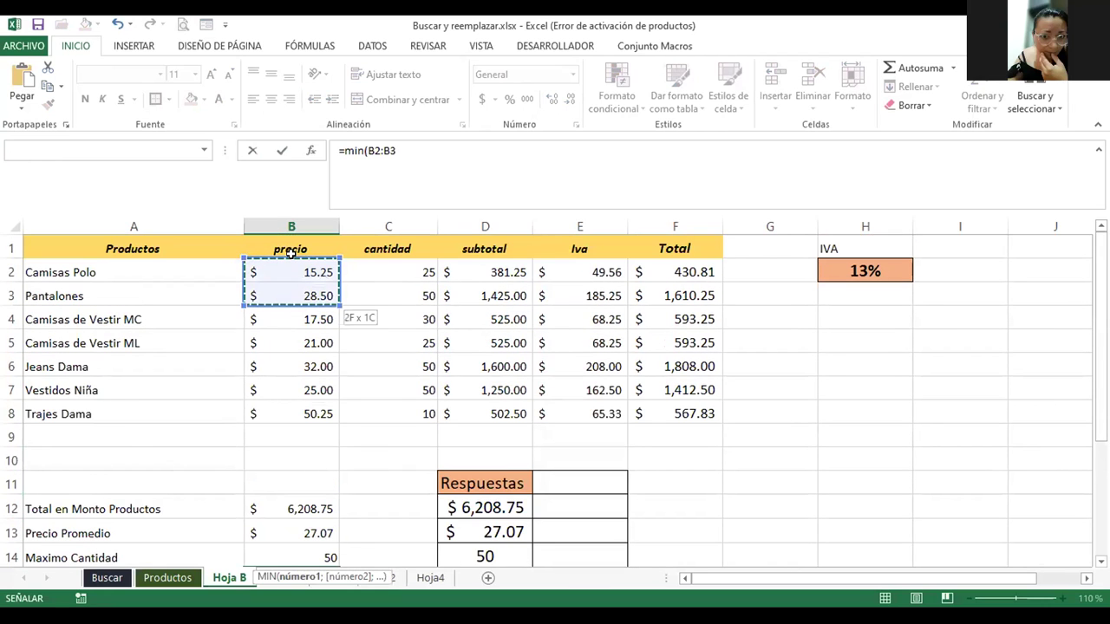
key("Return")
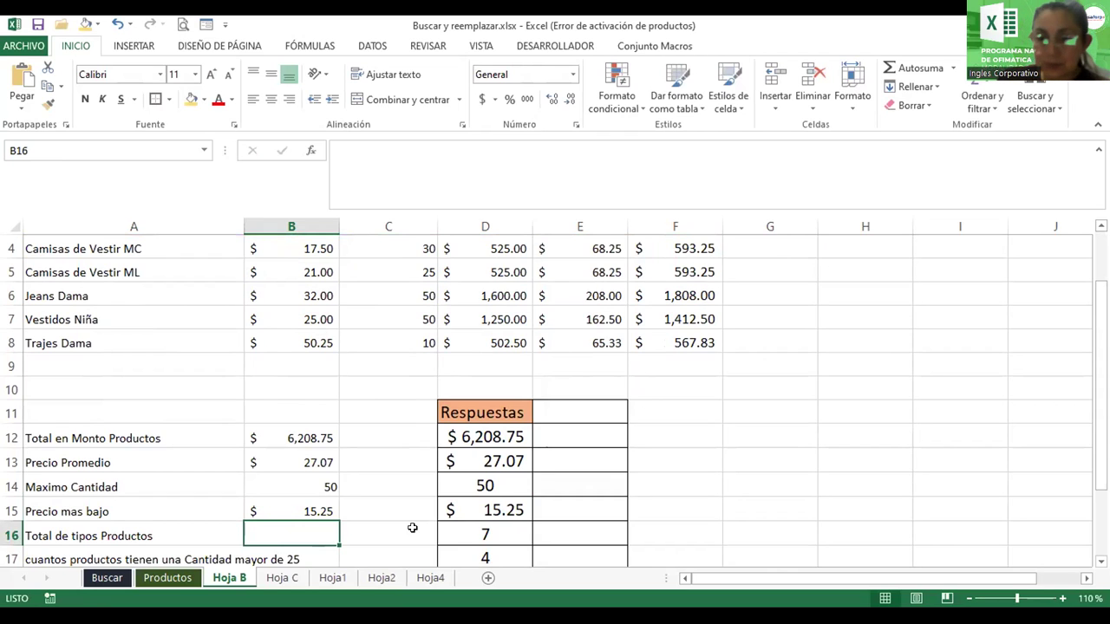
- Enter =CONTARA(A2:A8) in B16 to count 7 products
type("=c")
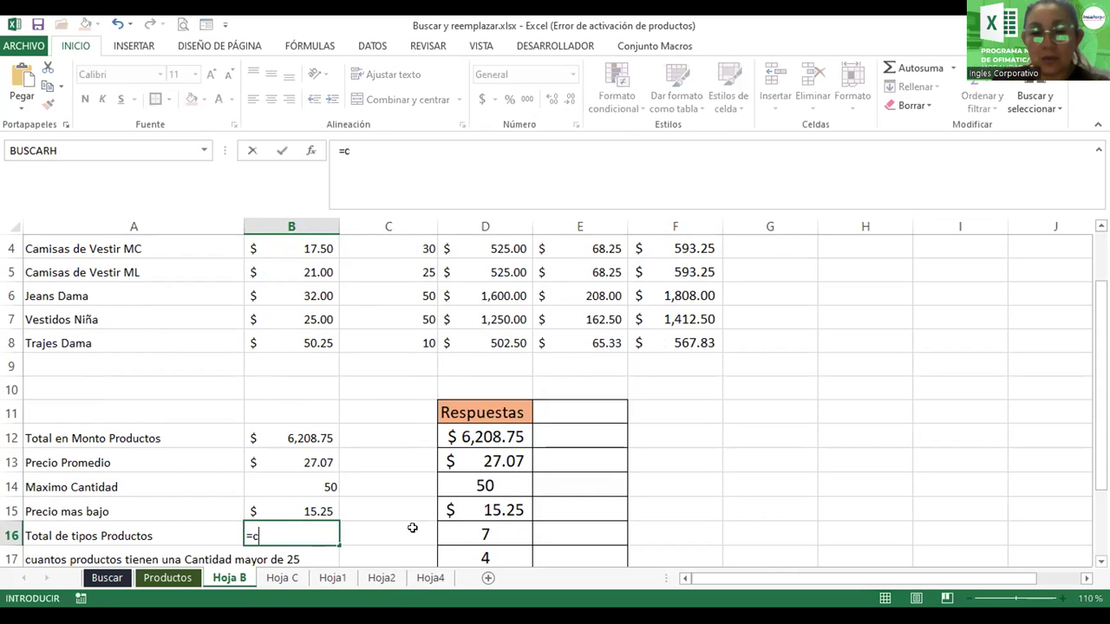
type("ontara(")
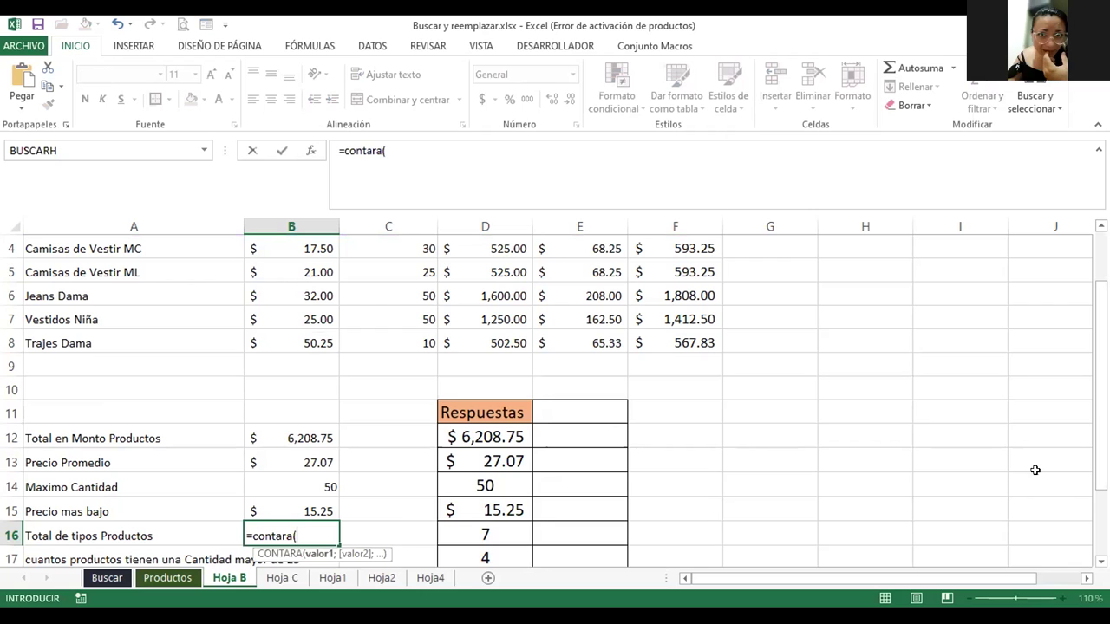
scroll(555, 399, "up", 1)
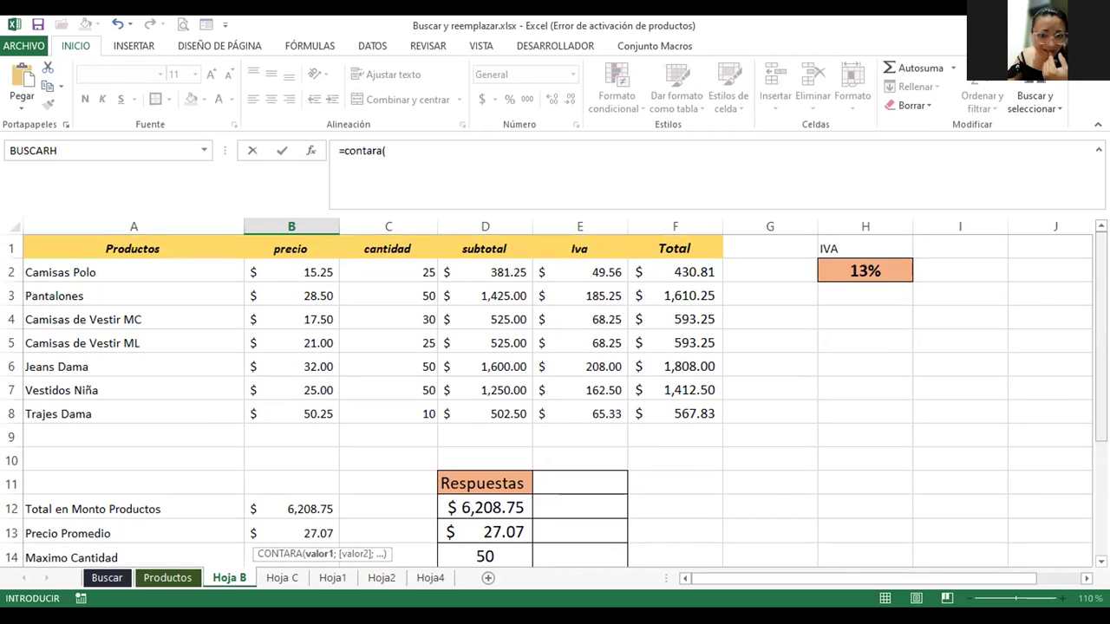
left_click(123, 271)
left_click(115, 414, "shift")
key("Return")
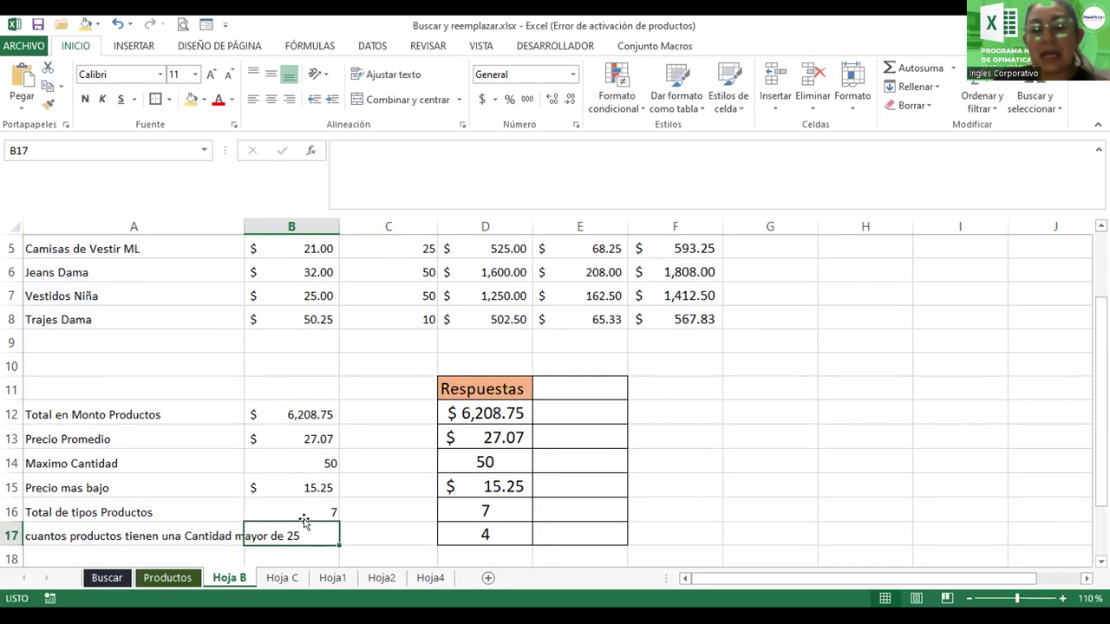
- Wrap the long question in A17 onto two lines
left_click(216, 534)
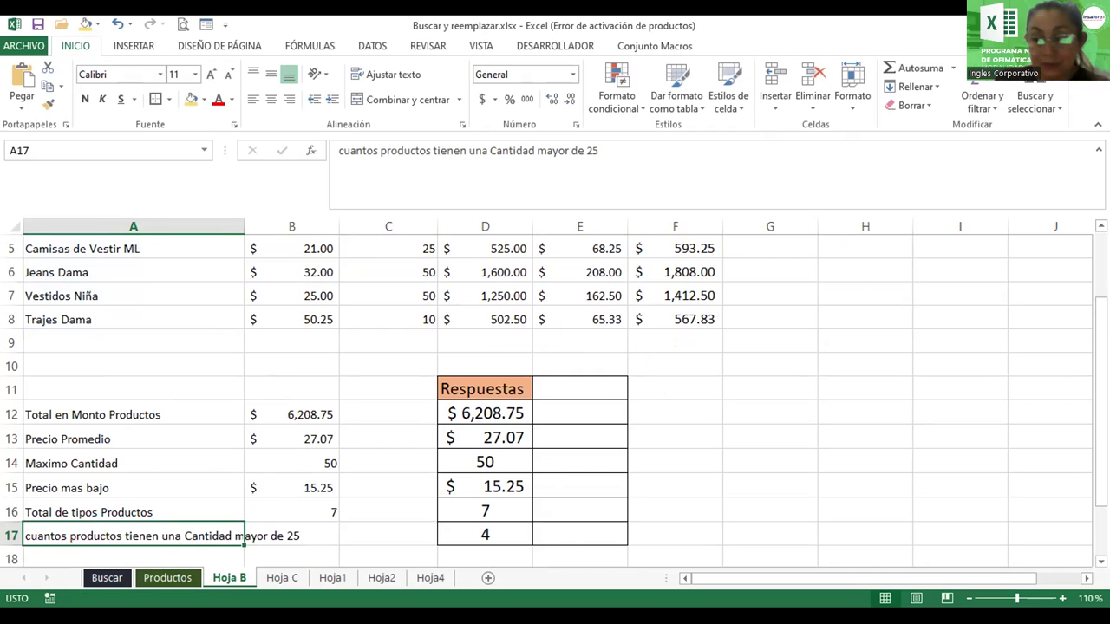
scroll(244, 452, "down", 2)
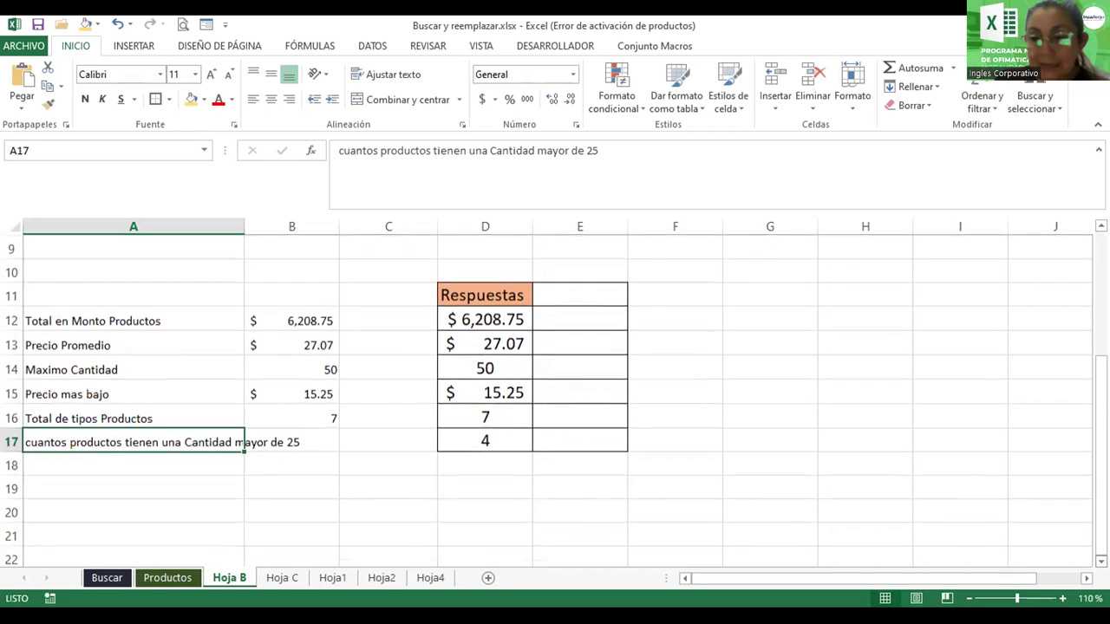
left_click(405, 76)
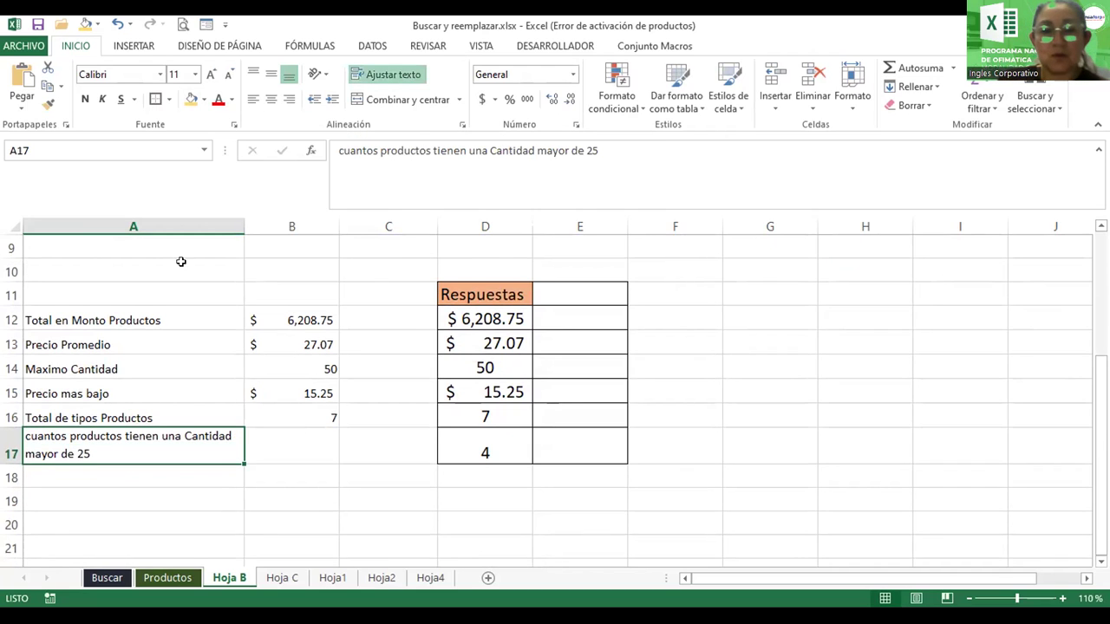
- Bold the answer block A12:B17 with Ctrl+N and select B17
left_click_drag(115, 319, 279, 342)
left_click_drag(269, 428, 269, 432)
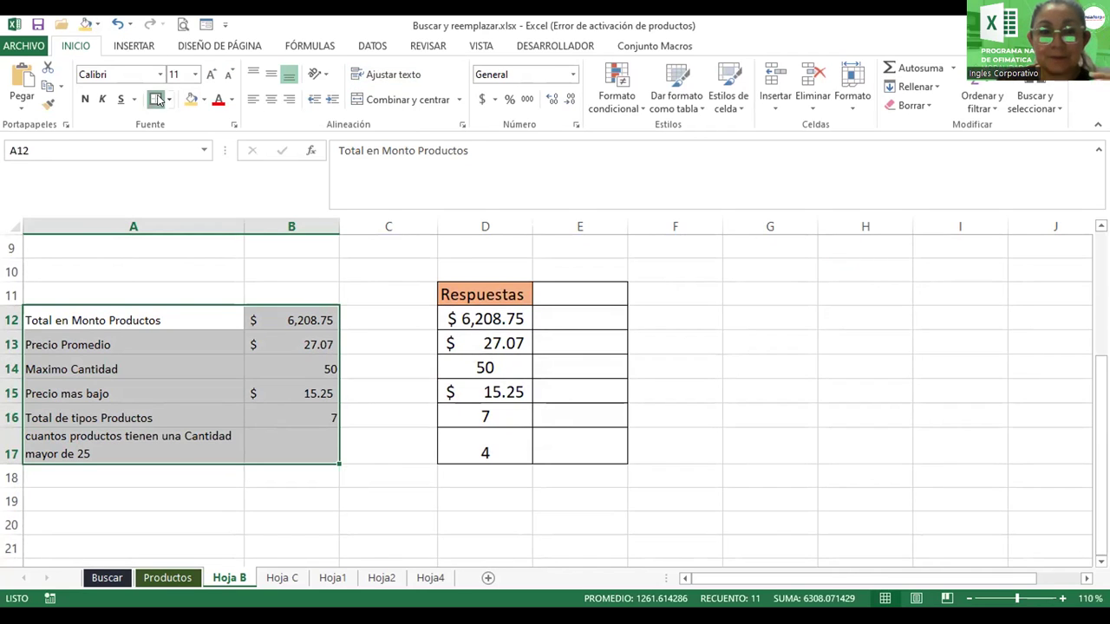
key("ctrl+n")
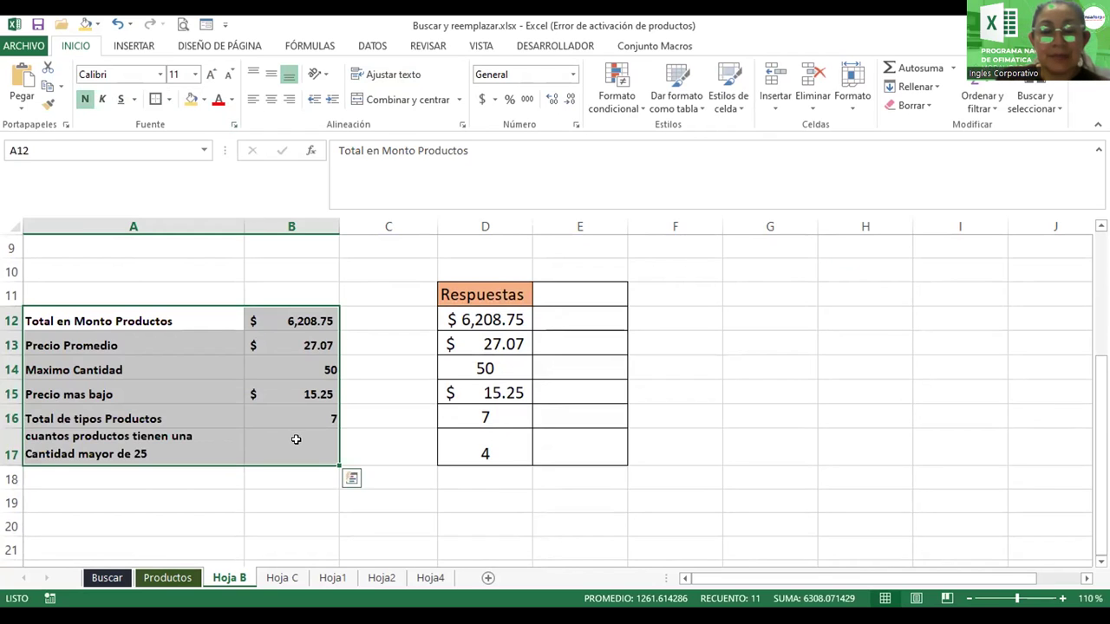
left_click(296, 440)
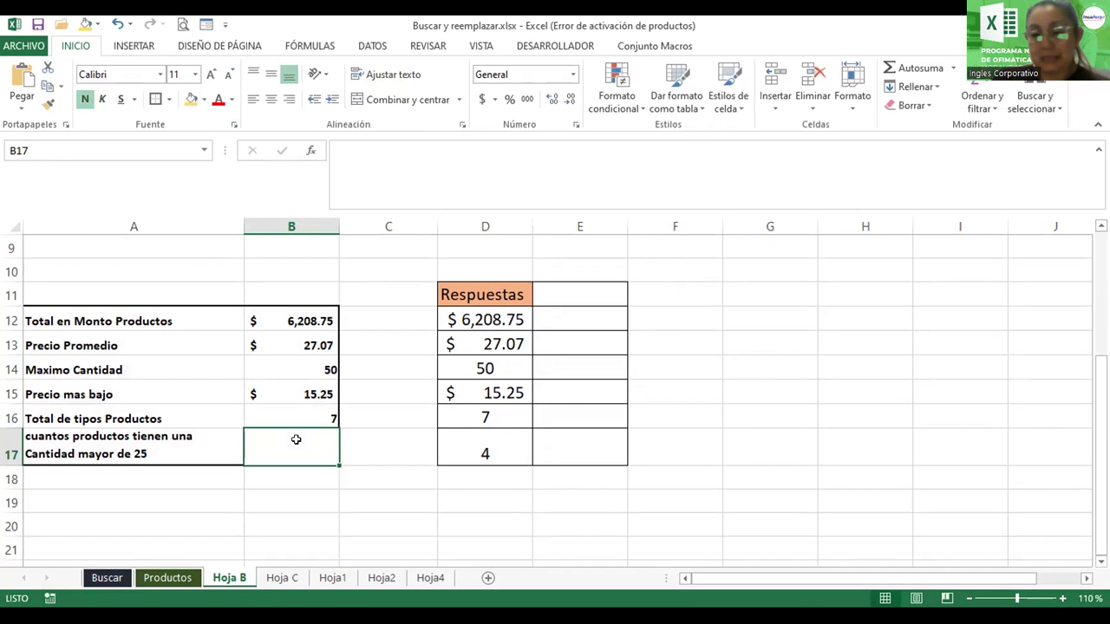
- Type =contar.si( in B17 and select quantities C2:C8 as its range
type("=c")
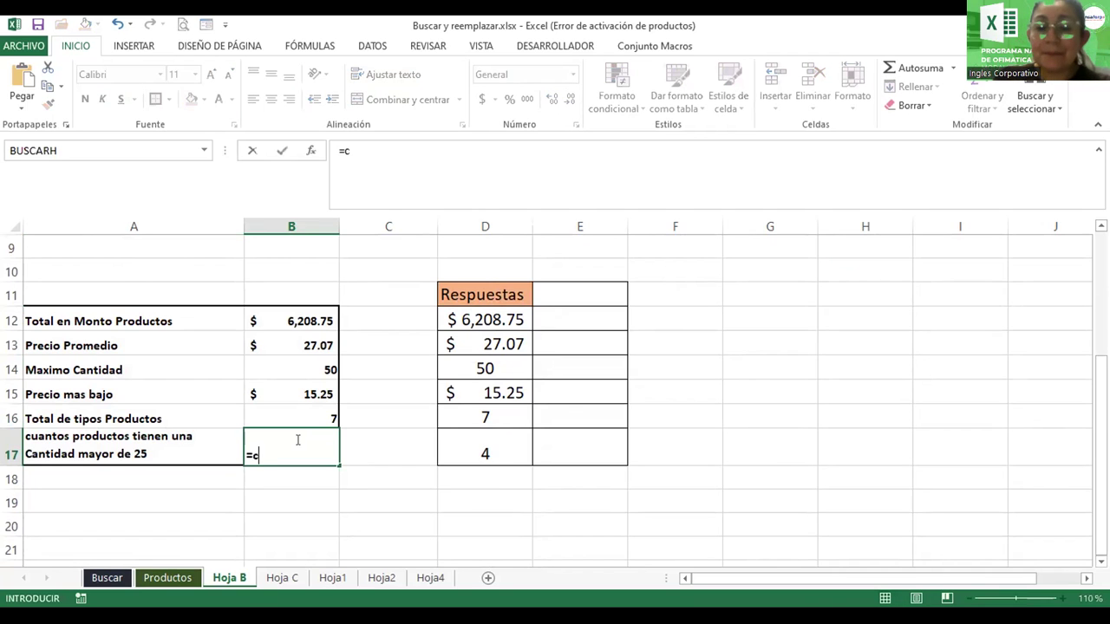
type("ontar.si")
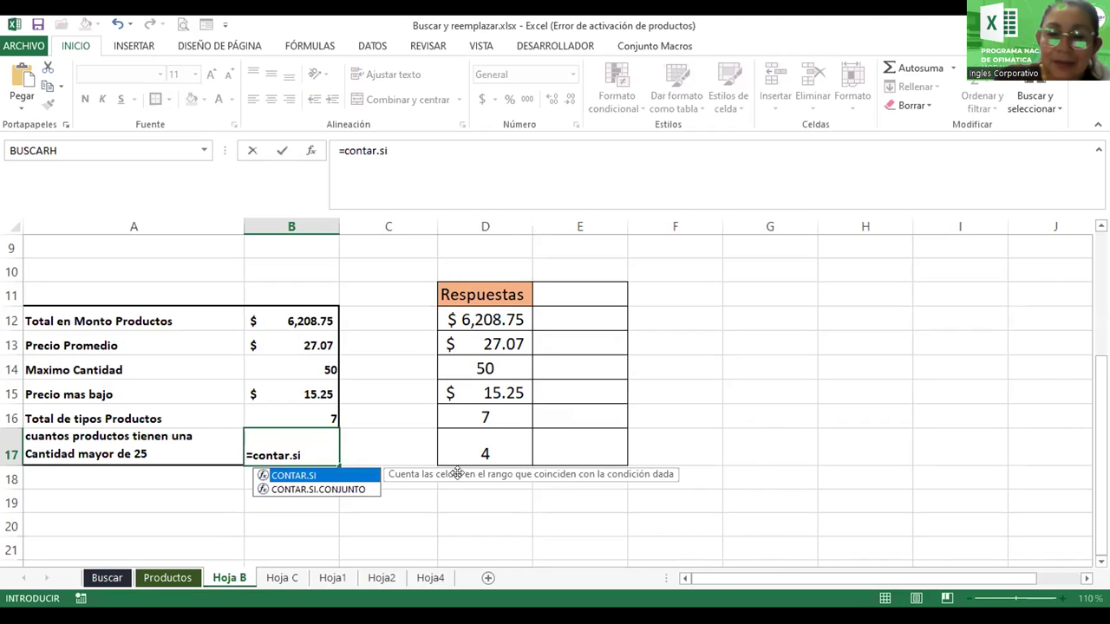
type("(")
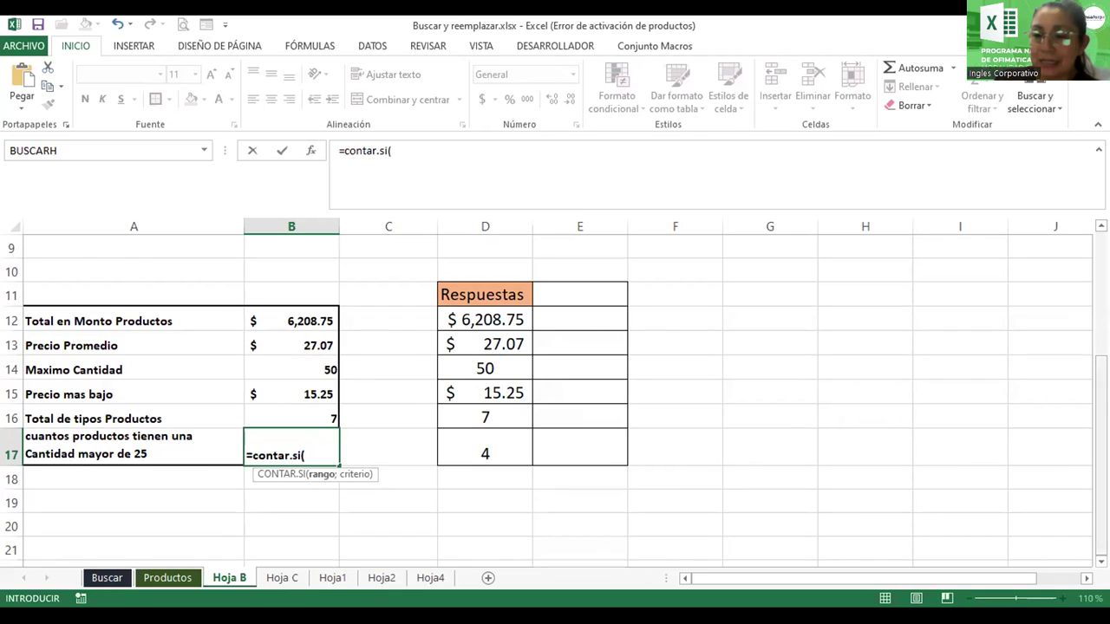
scroll(411, 391, "up", 2)
scroll(410, 391, "up", 1)
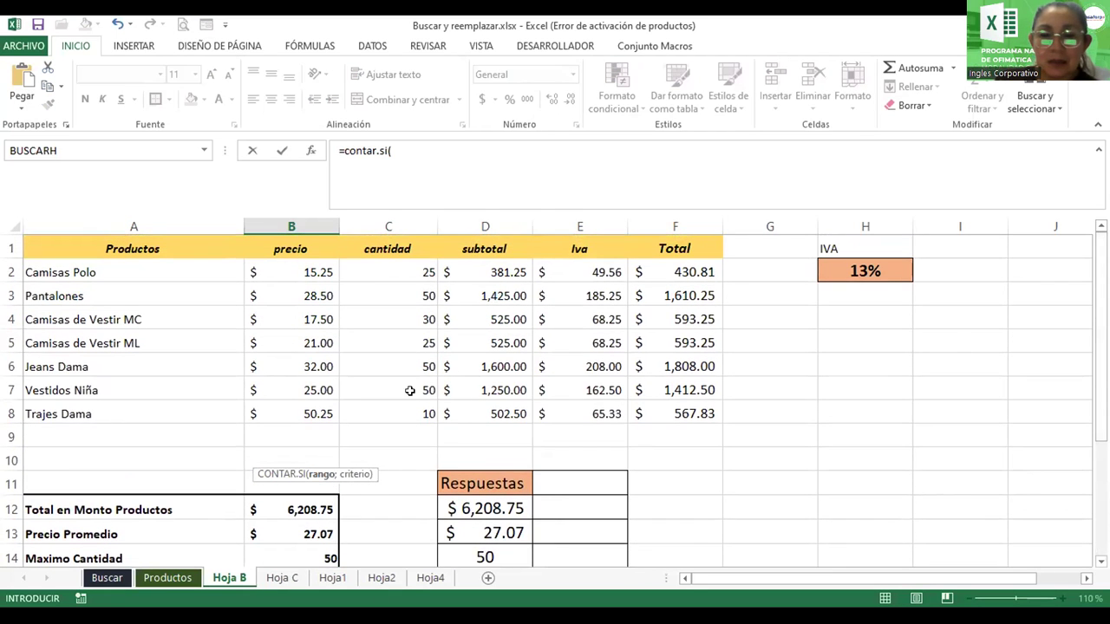
left_click(392, 270)
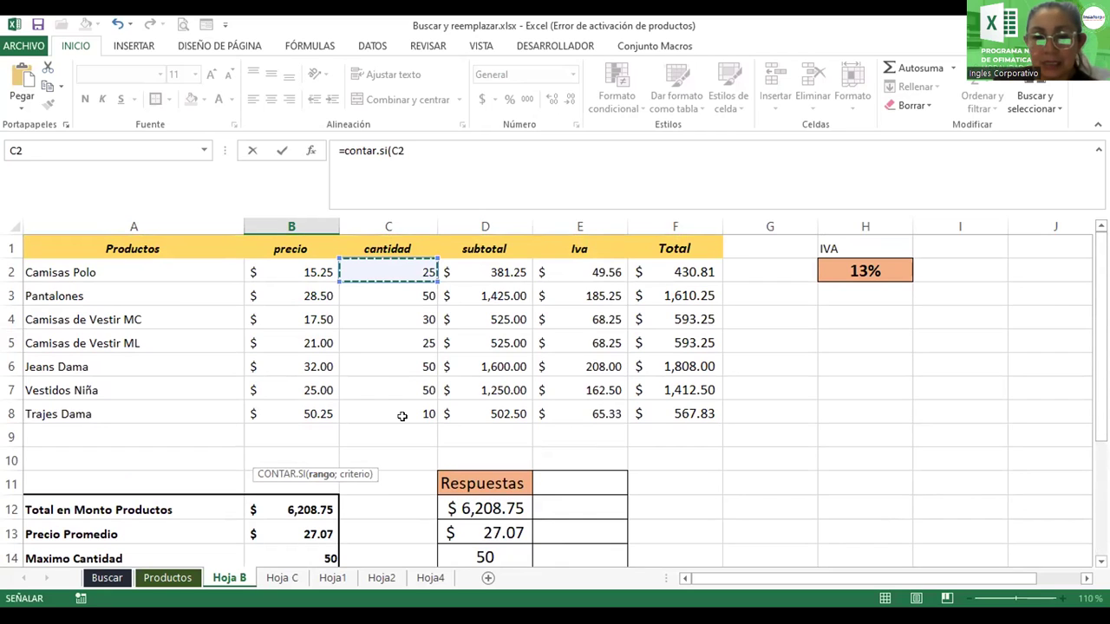
left_click(402, 416, "shift")
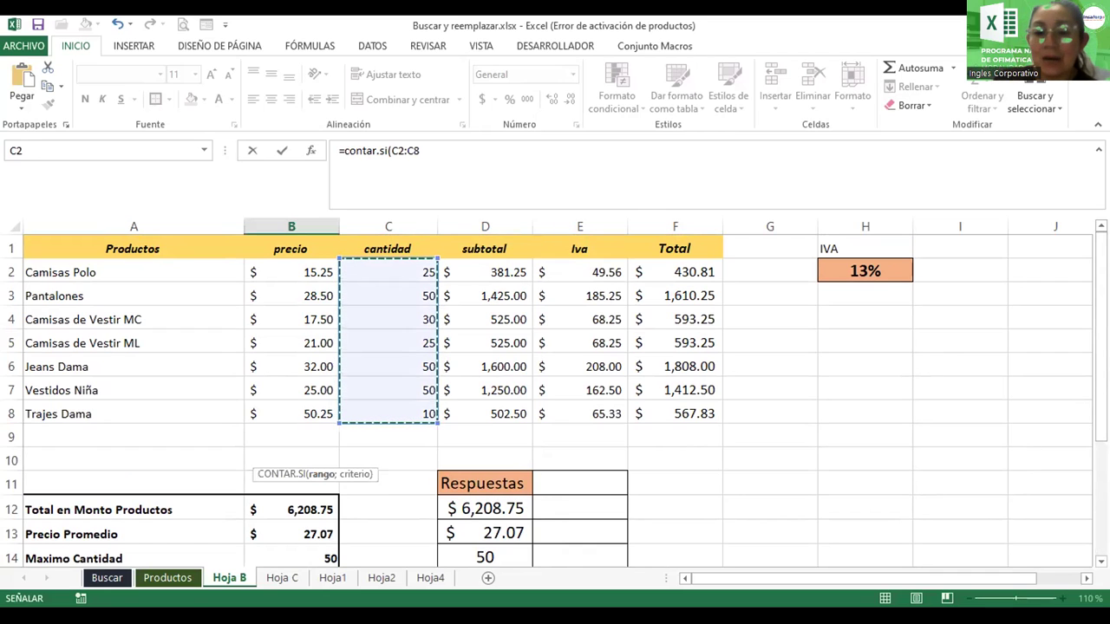
scroll(555, 399, "down", 2)
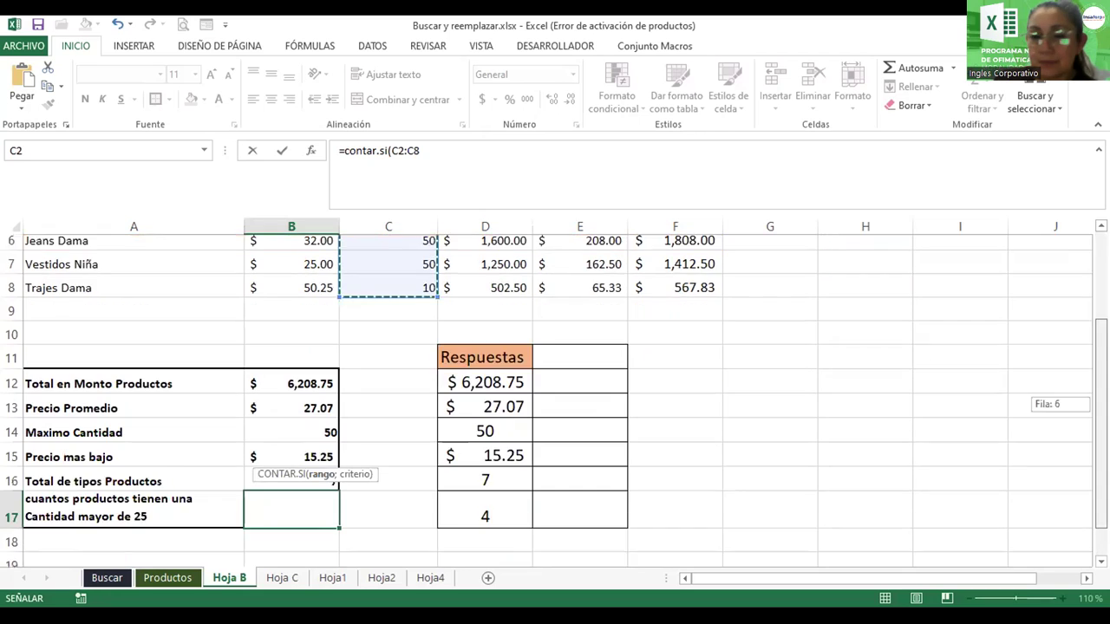
scroll(555, 399, "down", 1)
- Finish the B17 formula as =CONTAR.SI(C2:C8;">25") with the greater-than criterion and closing parenthesis
type(";")
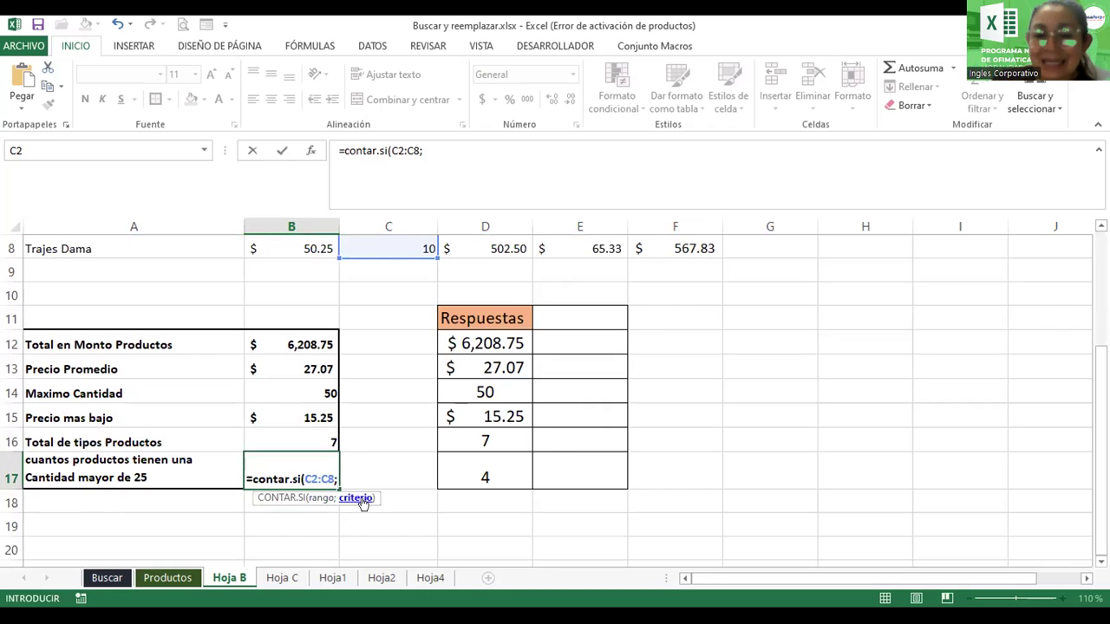
type("\"<")
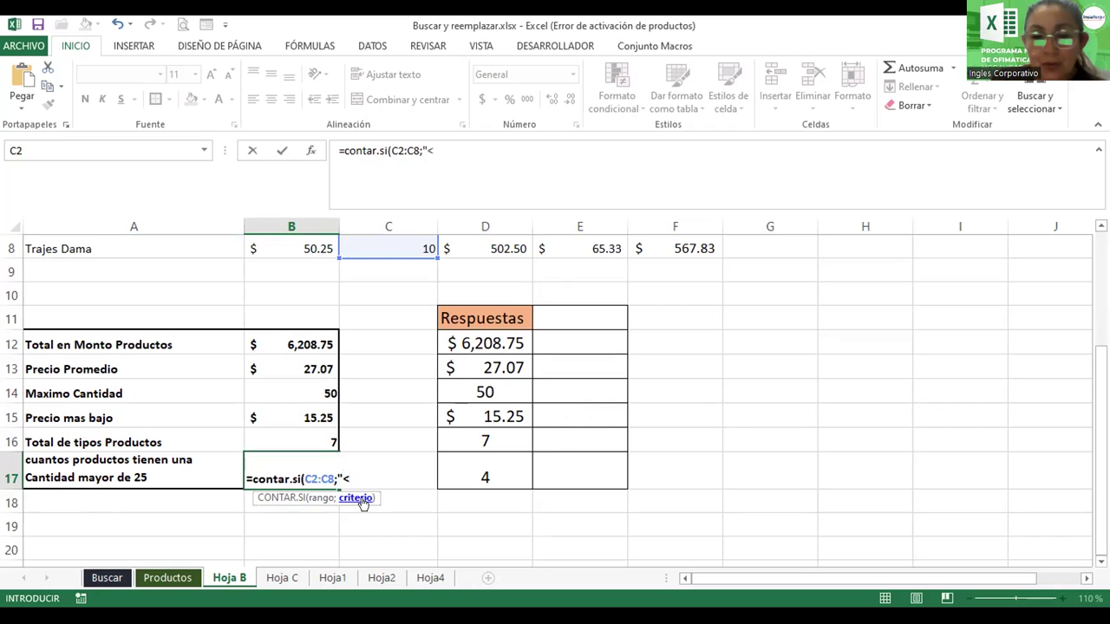
key("BackSpace")
type(">")
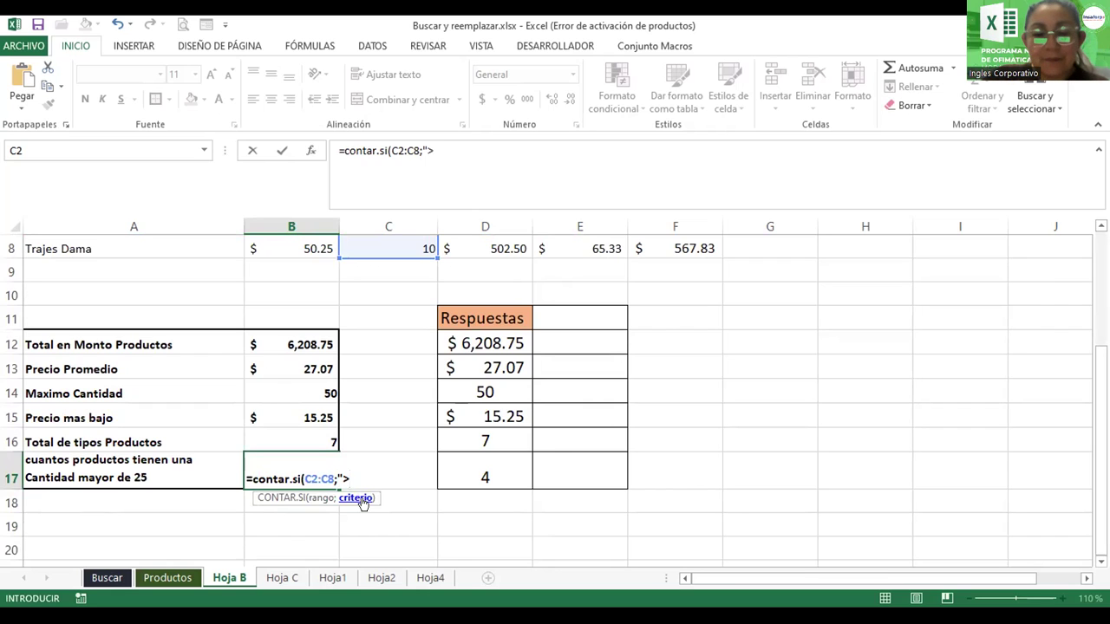
type("25")
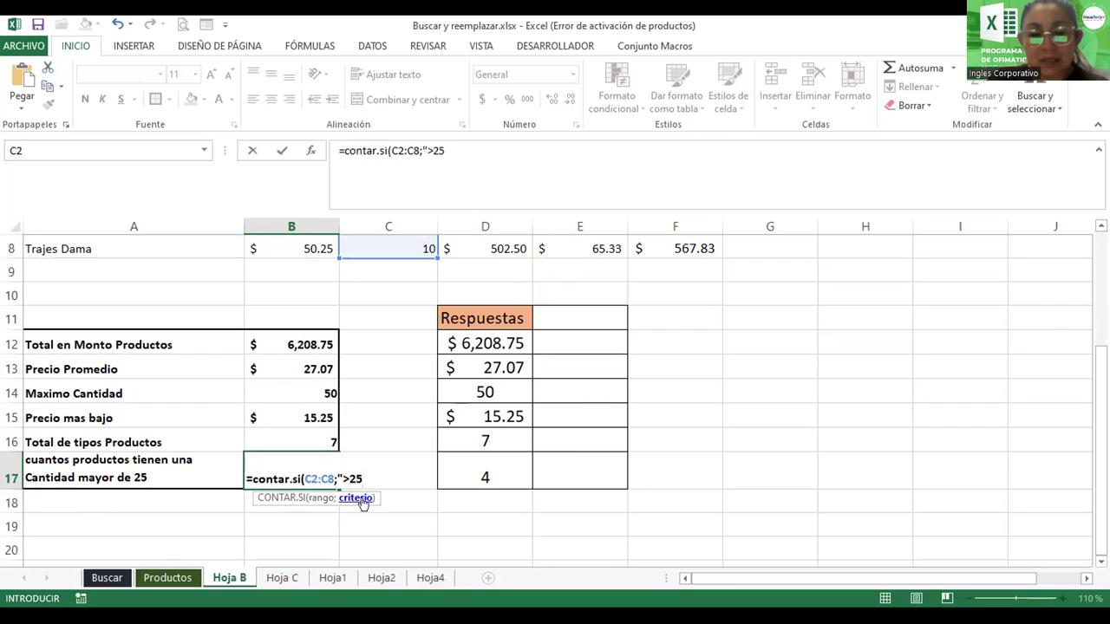
type("\"")
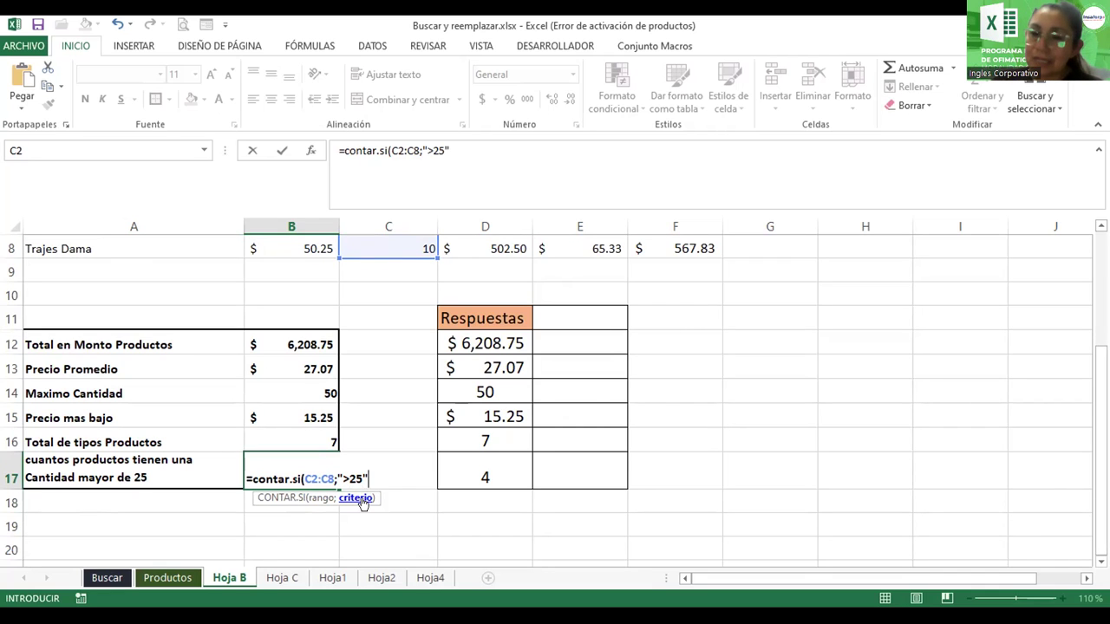
type(")")
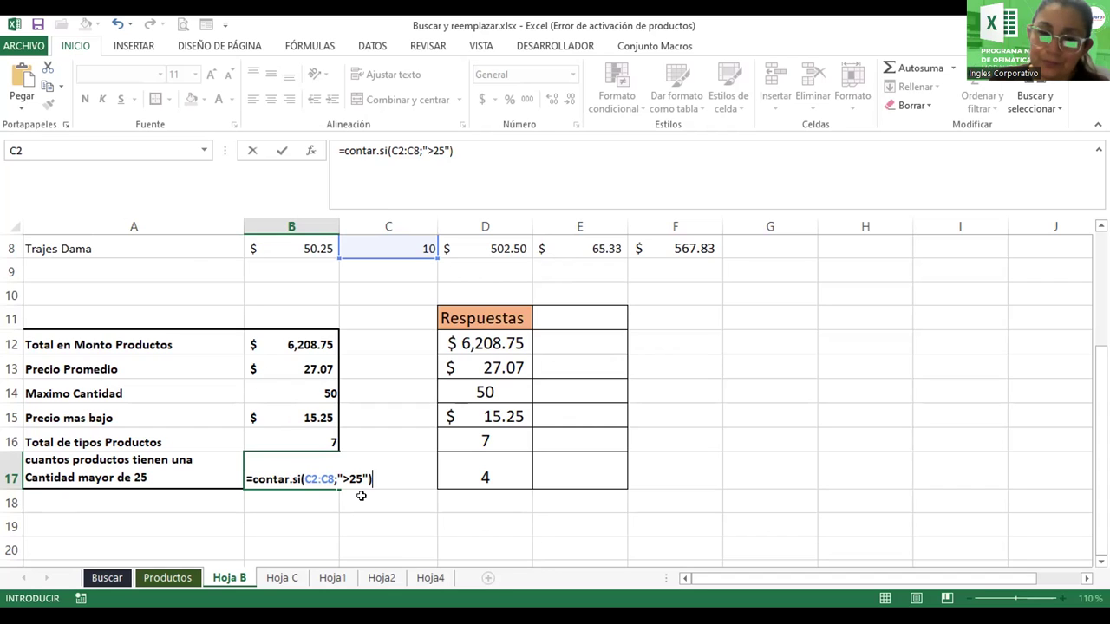
- Clear the stray comparison signs typed after the formula; a stray ">" remains at the end
type("<")
key("BackSpace")
type(">")
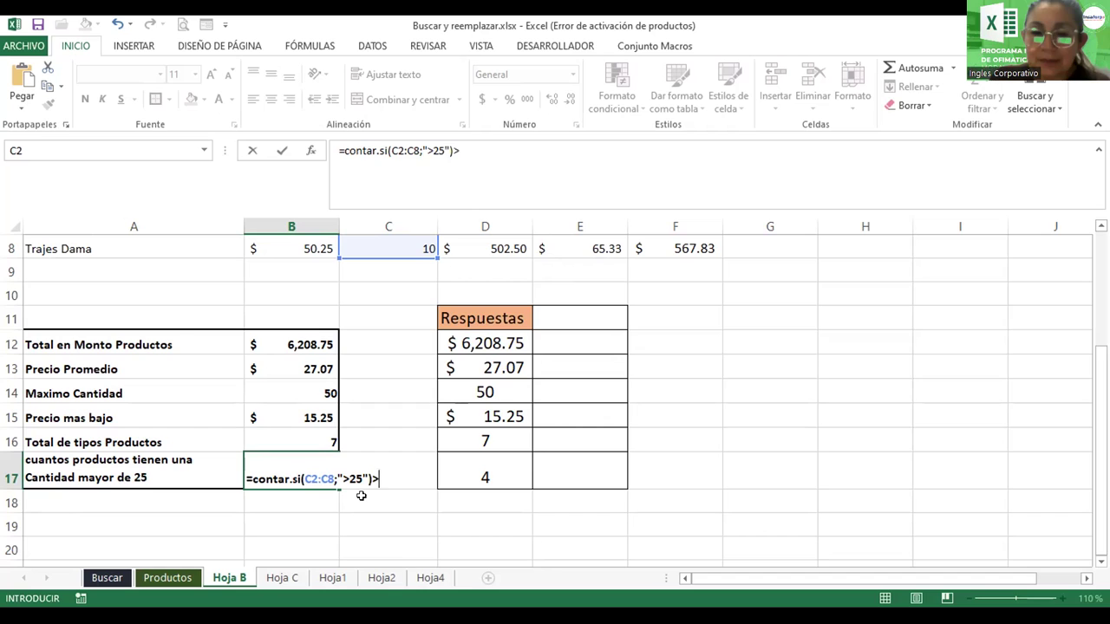
key("BackSpace")
type("<")
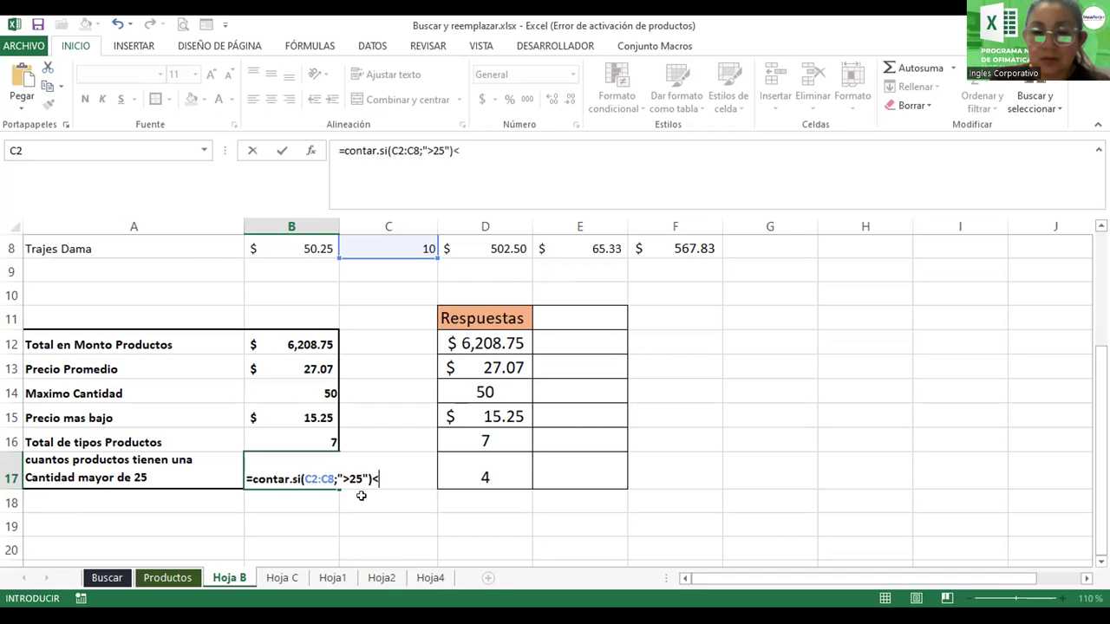
key("BackSpace")
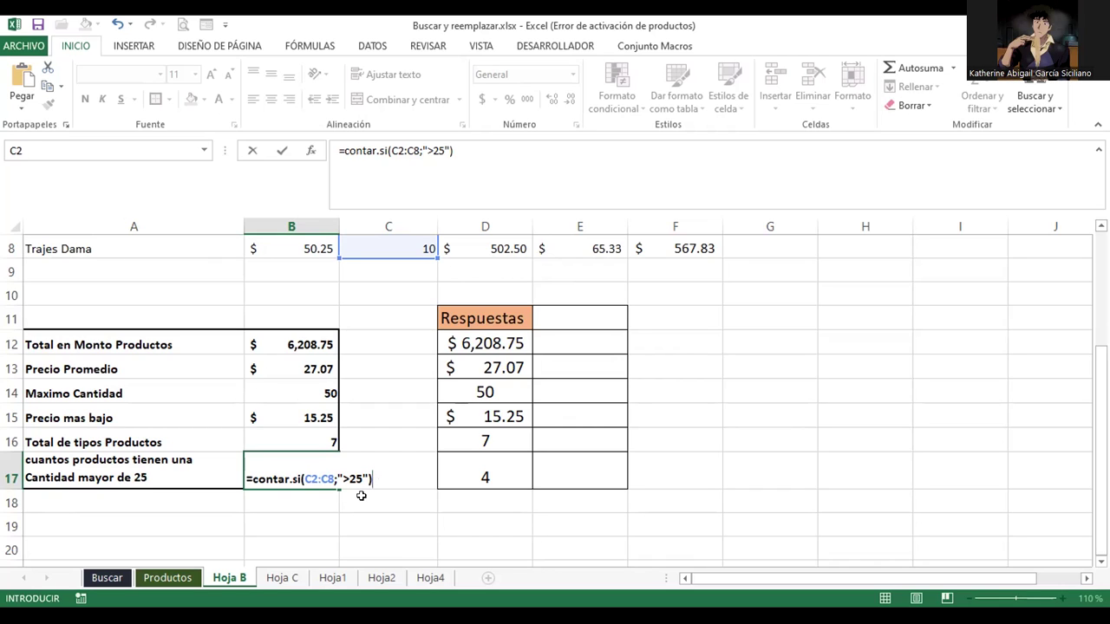
type(">")
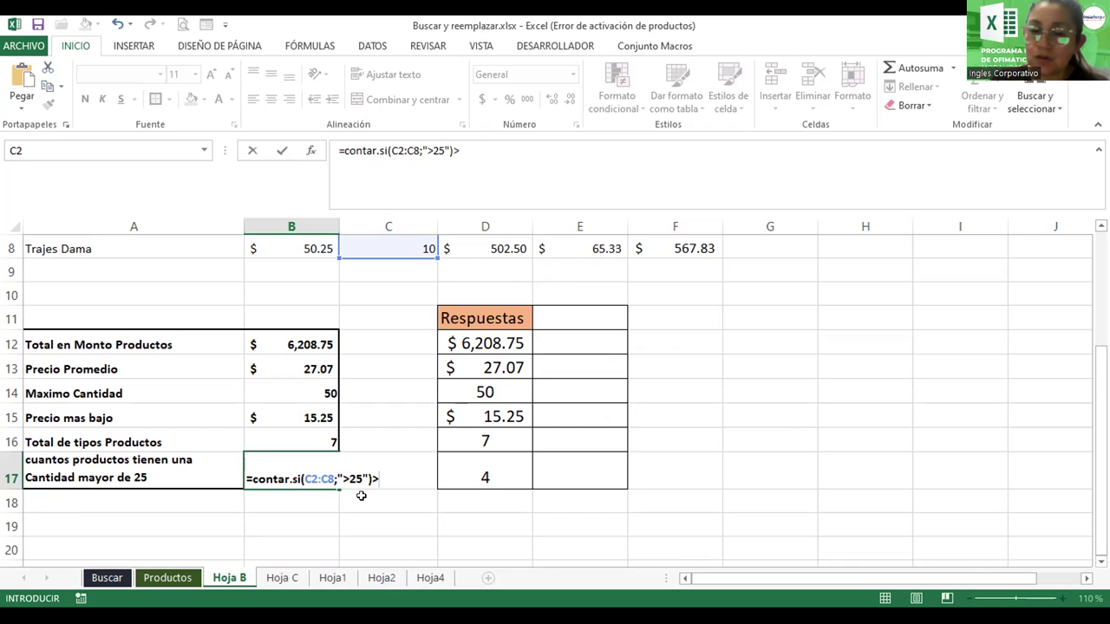
type("<")
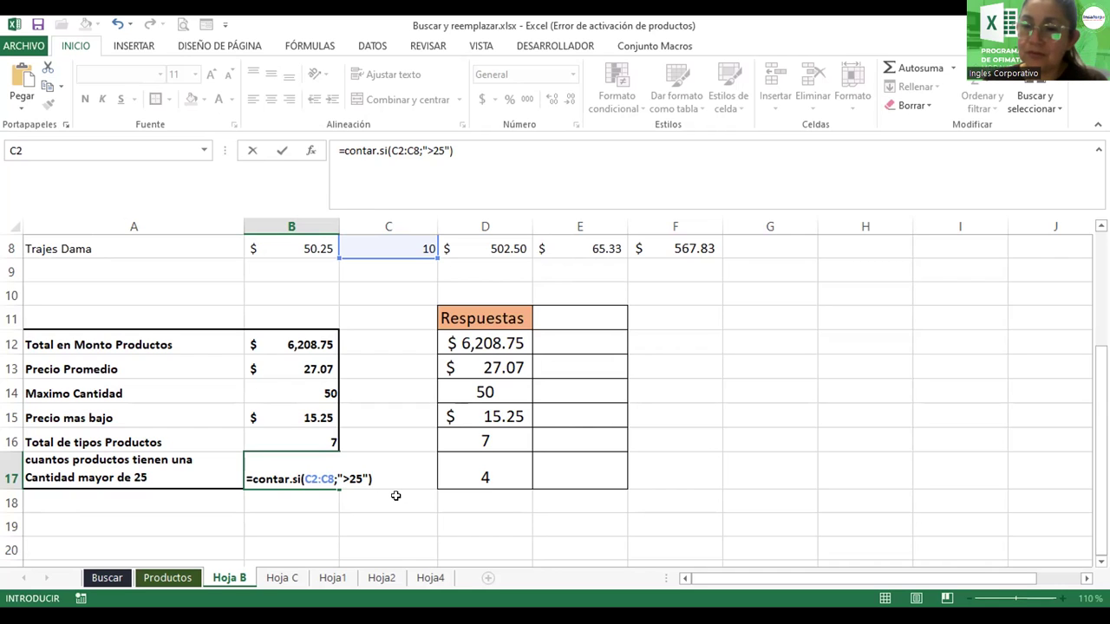
- Commit the CONTAR.SI formula in B17 so it returns 4
key("Return")
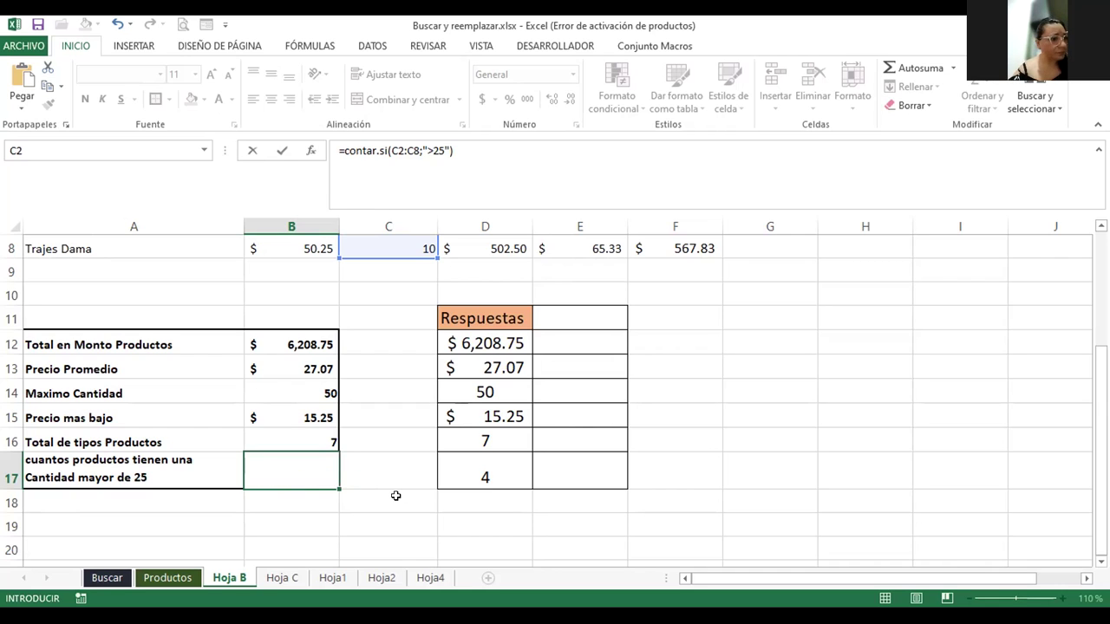
key("Up")
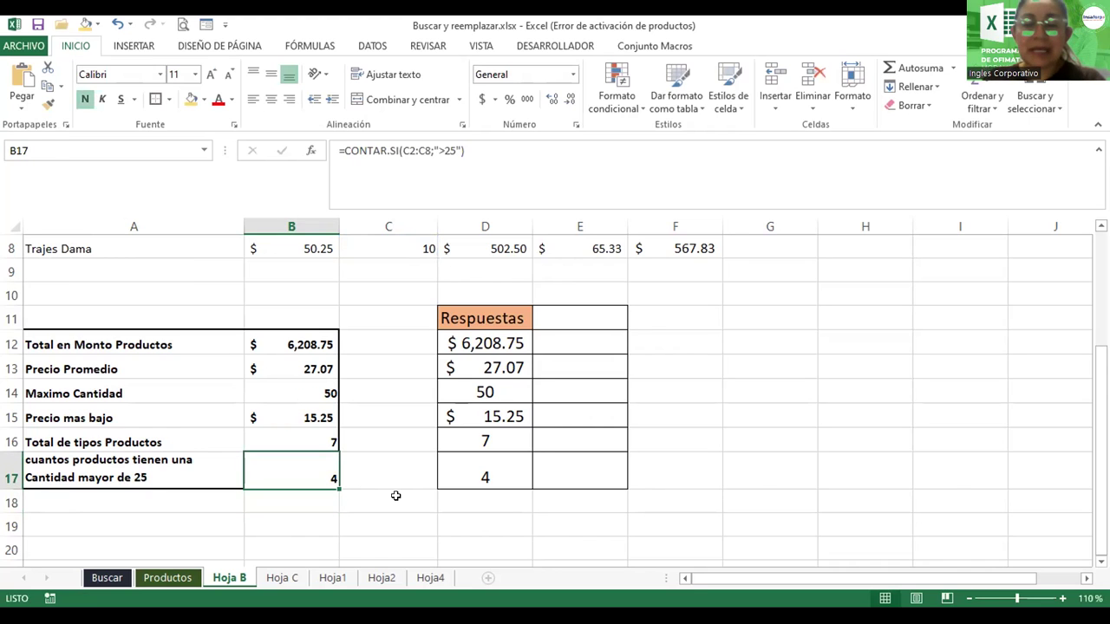
key("F2")
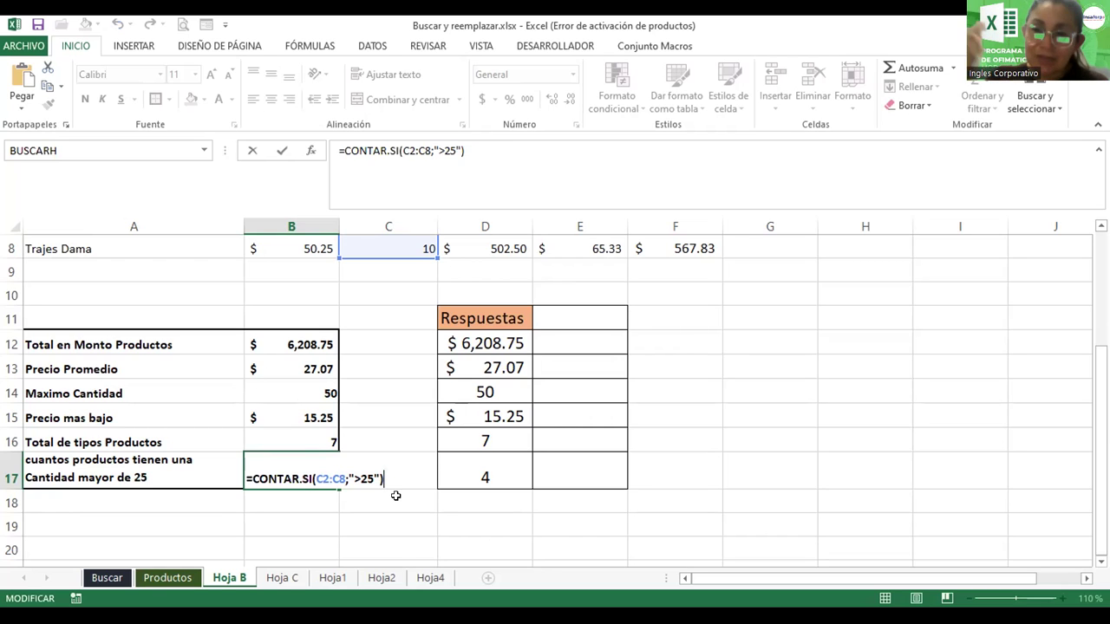
key("Return")
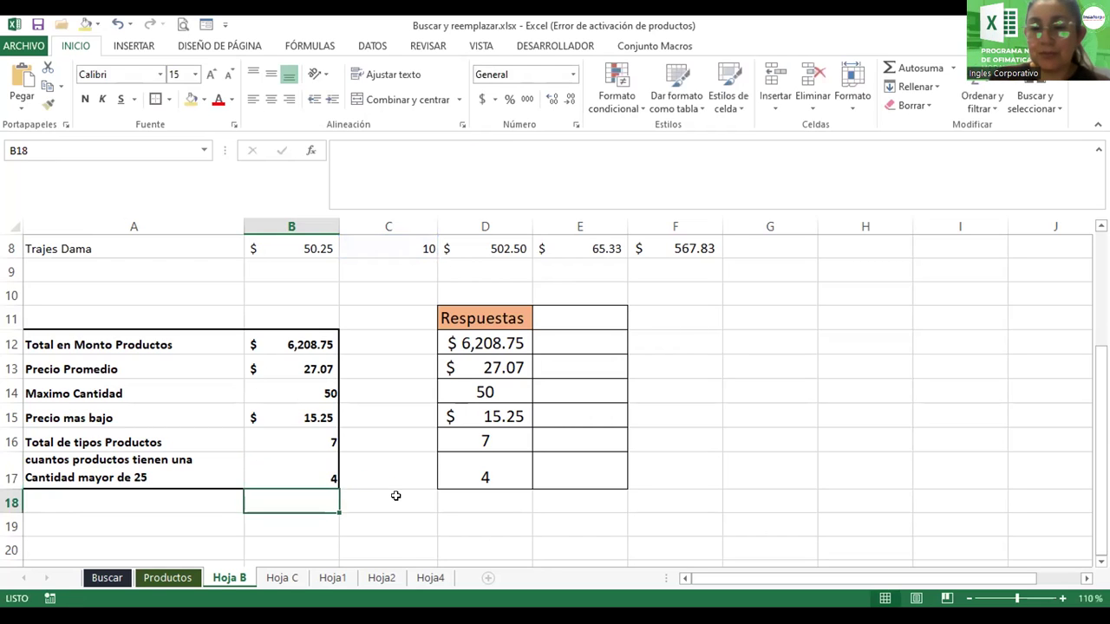
- Zoom the sheet out to 80% so the product table and answers fit, and select C3
left_click(967, 598)
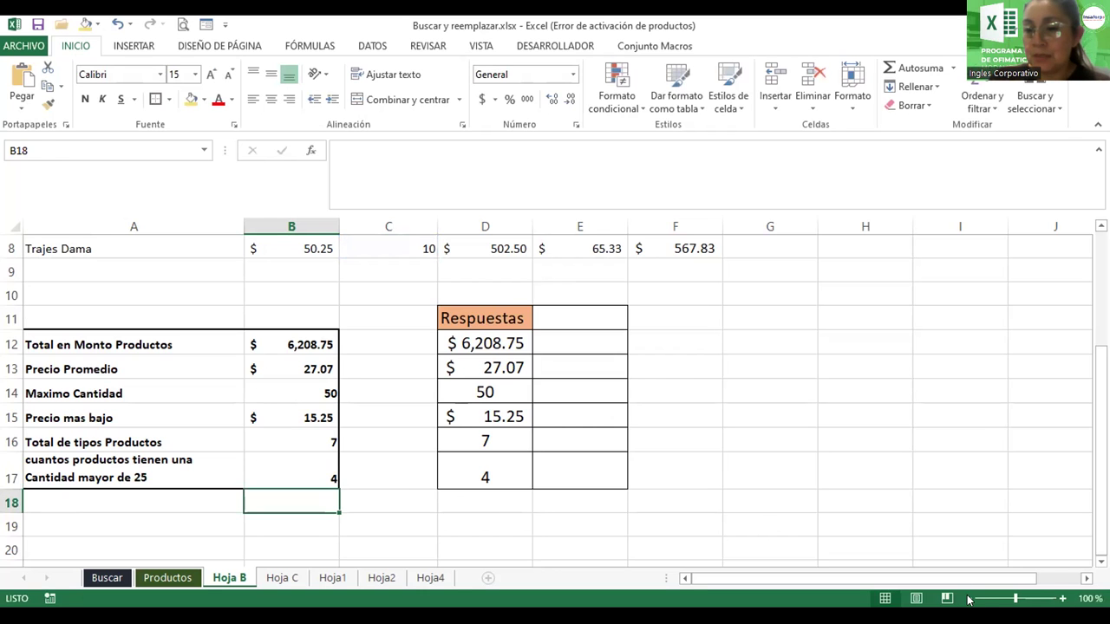
left_click(968, 599)
left_click(968, 598)
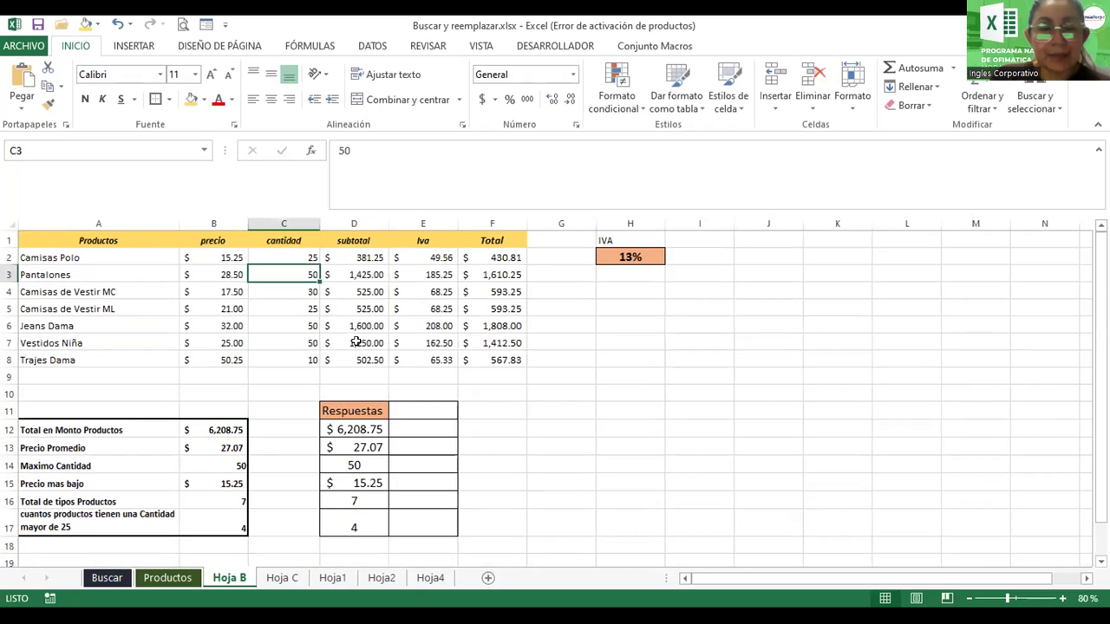
left_click(274, 269)
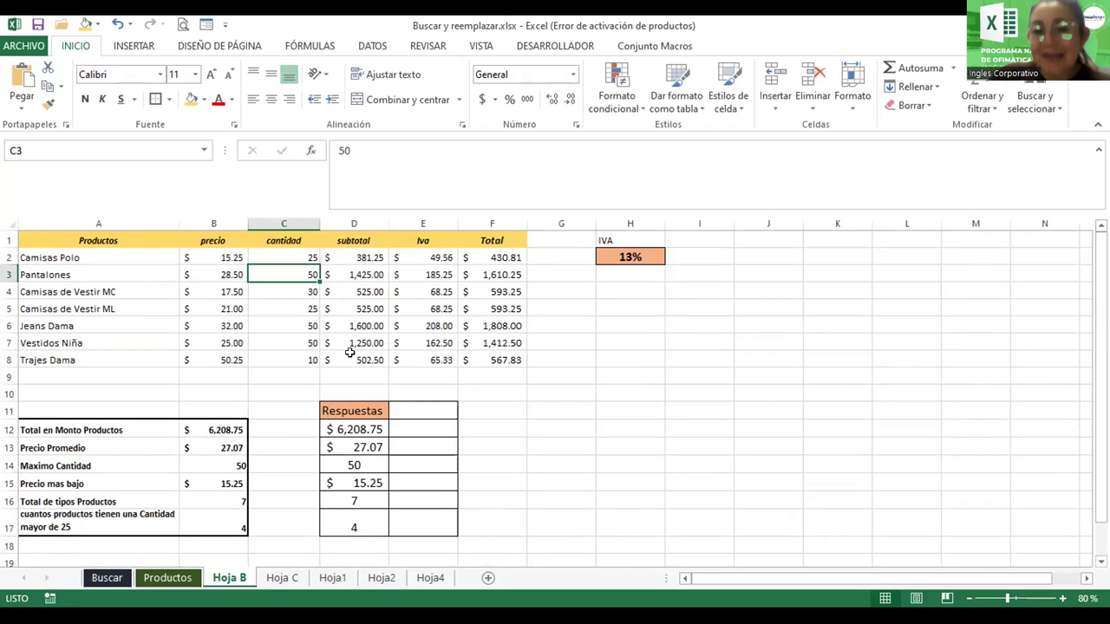
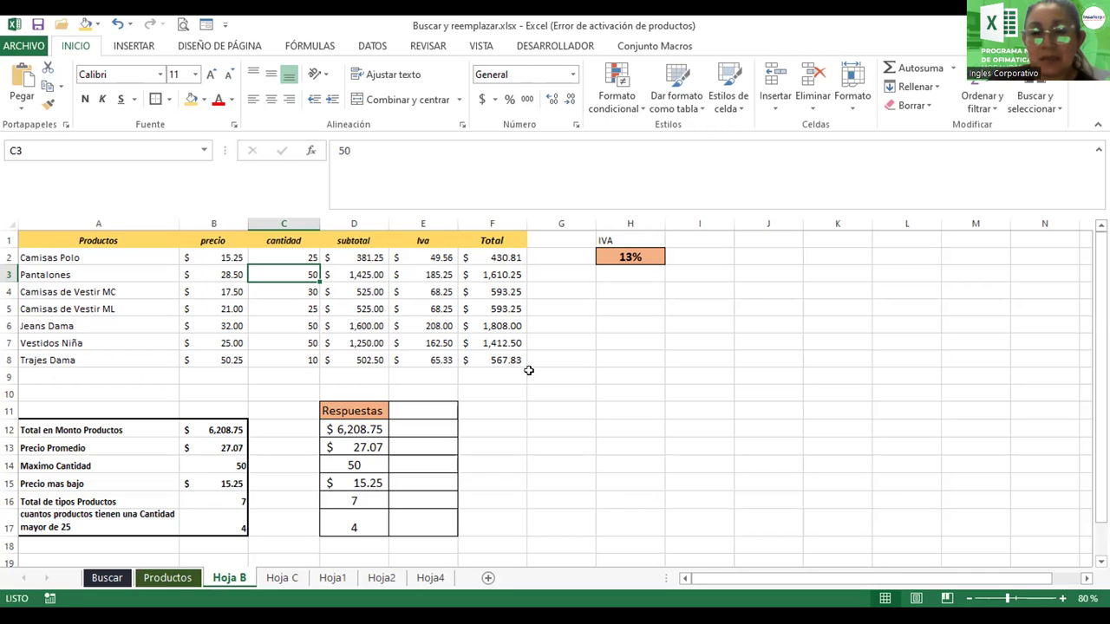
- Select D11:E17 and remove its values, borders and formatting with Borrar todo
left_click(349, 406)
left_click_drag(348, 405, 432, 515)
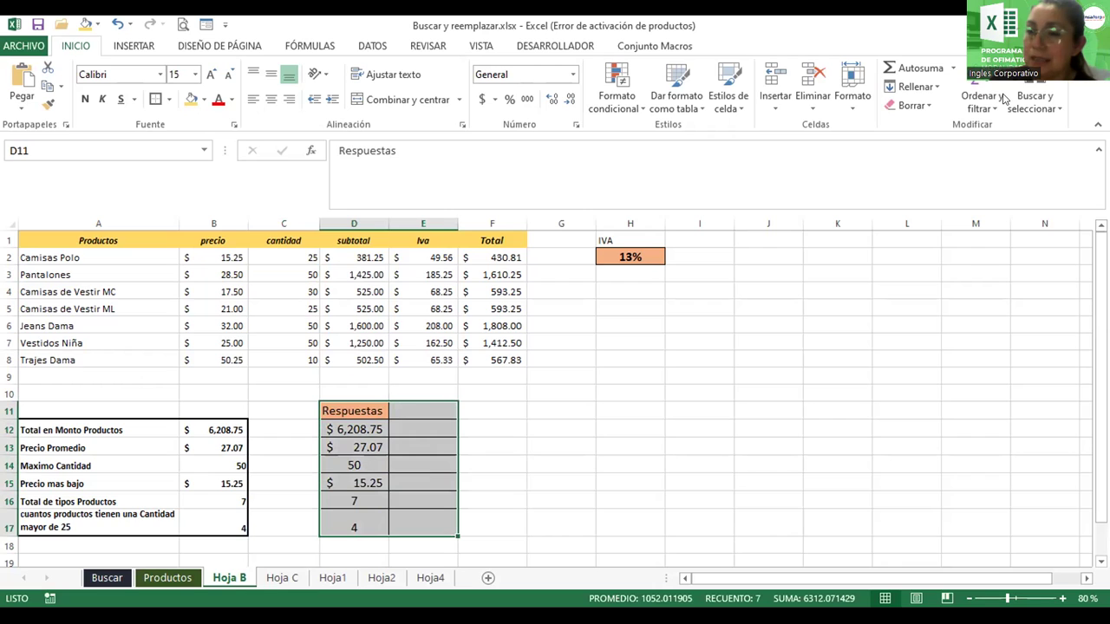
left_click(929, 113)
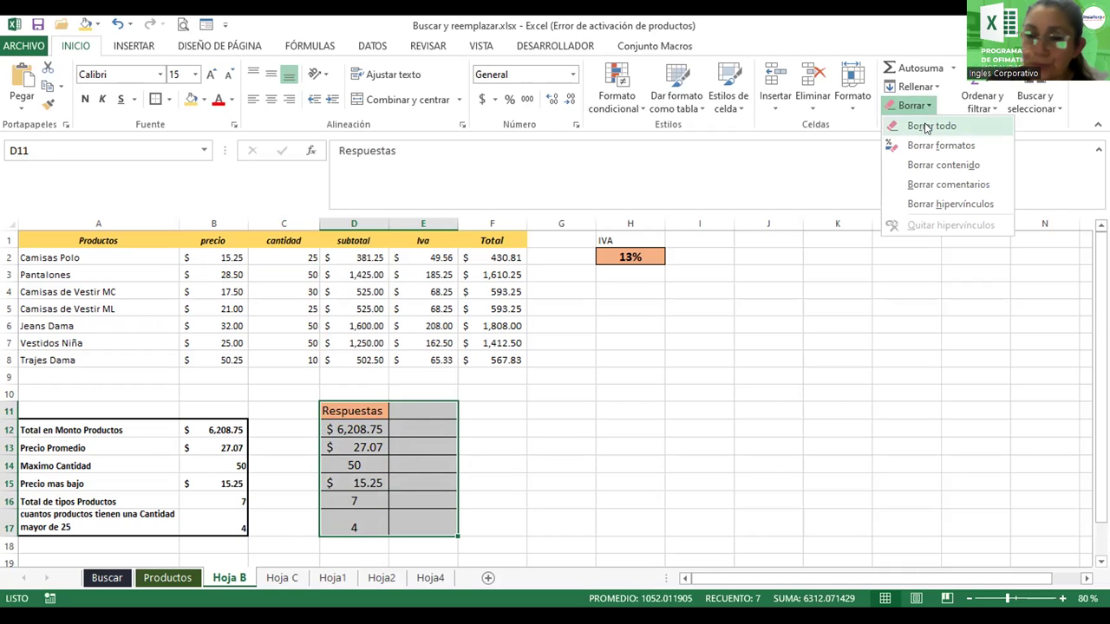
left_click(927, 126)
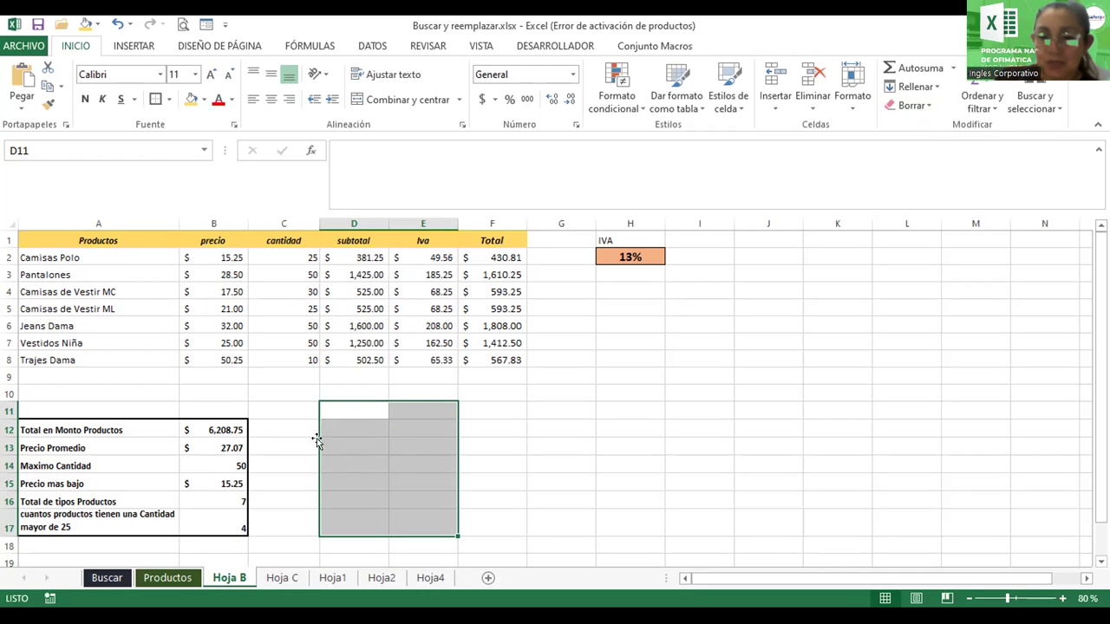
left_click(912, 105)
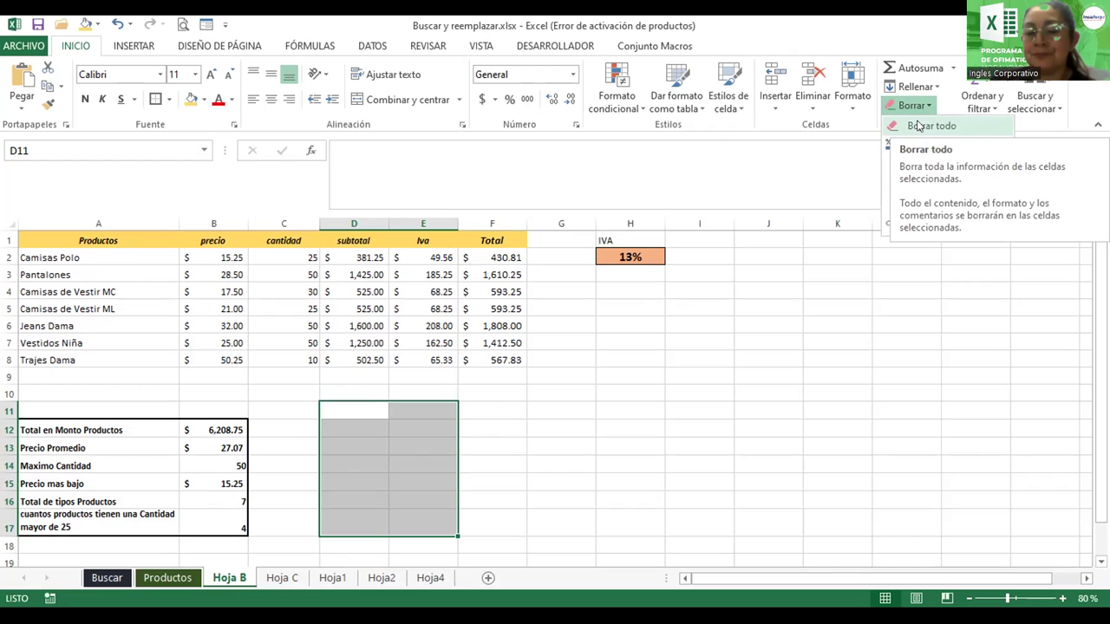
left_click(520, 410)
left_click(523, 409)
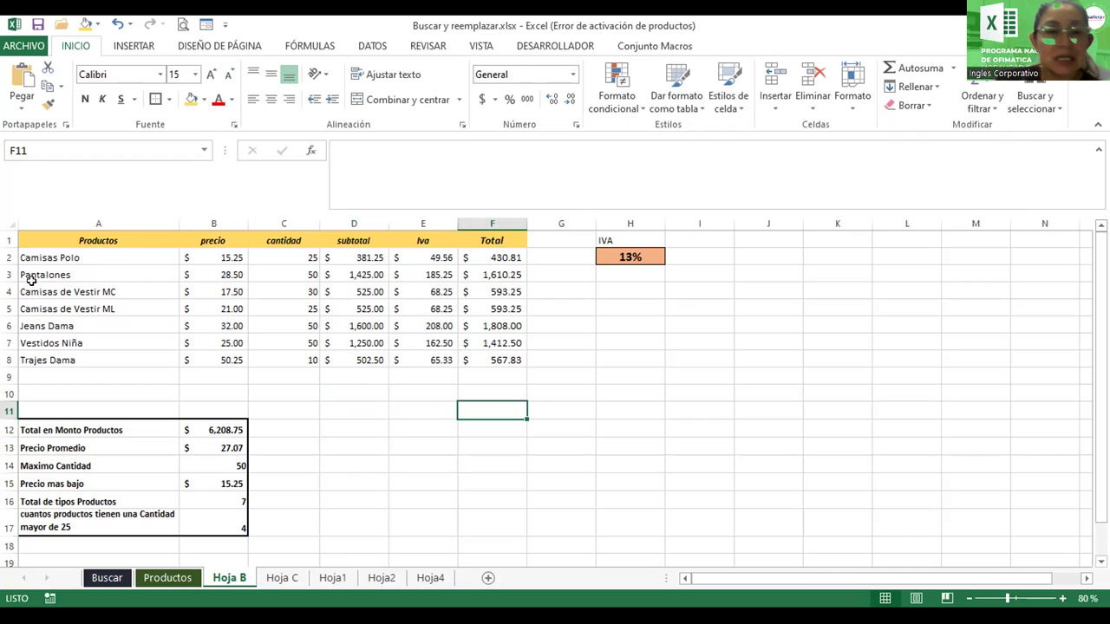
- Format A1:F8 as a medium-style table with headers and hide the filter buttons
mouse_move(42, 241)
left_mouse_down()
mouse_move(479, 365)
mouse_move(479, 354)
left_mouse_up()
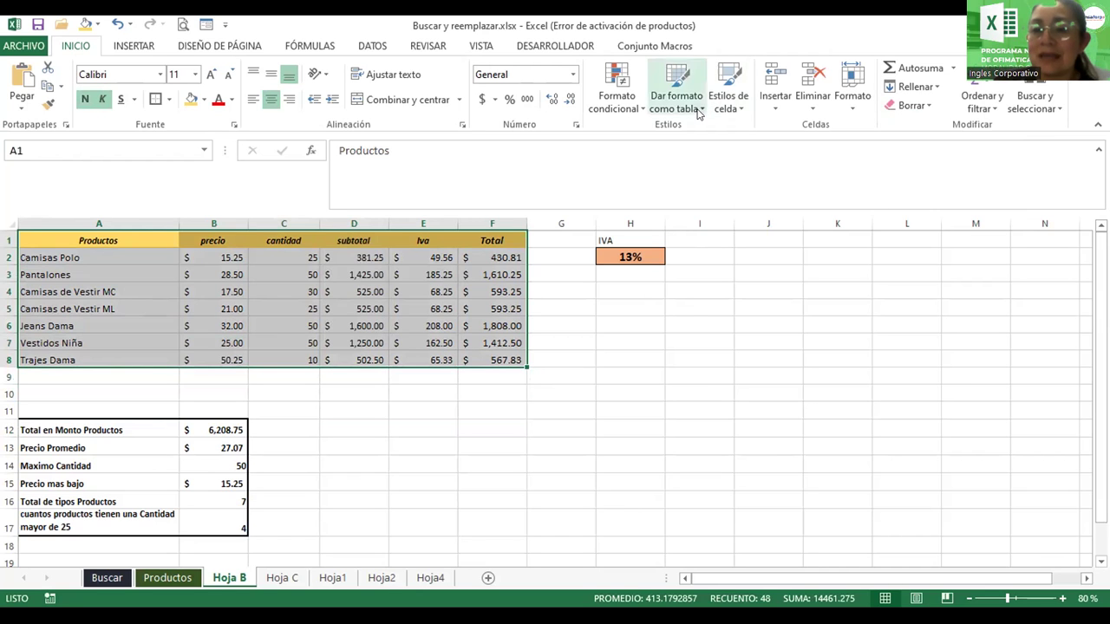
left_click(699, 113)
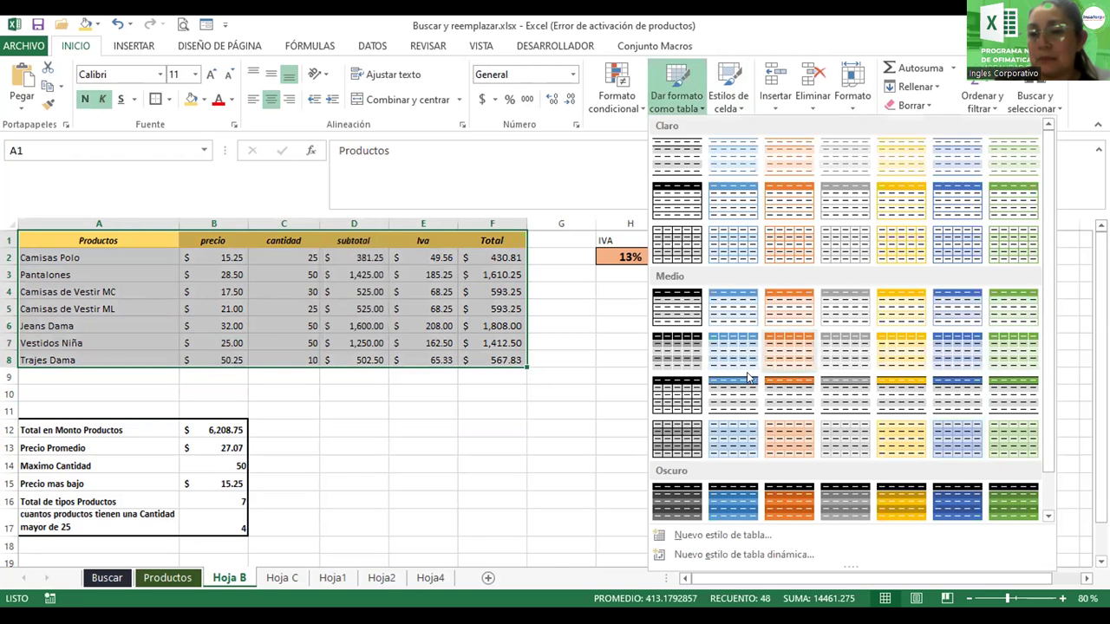
left_click(784, 399)
left_click(693, 384)
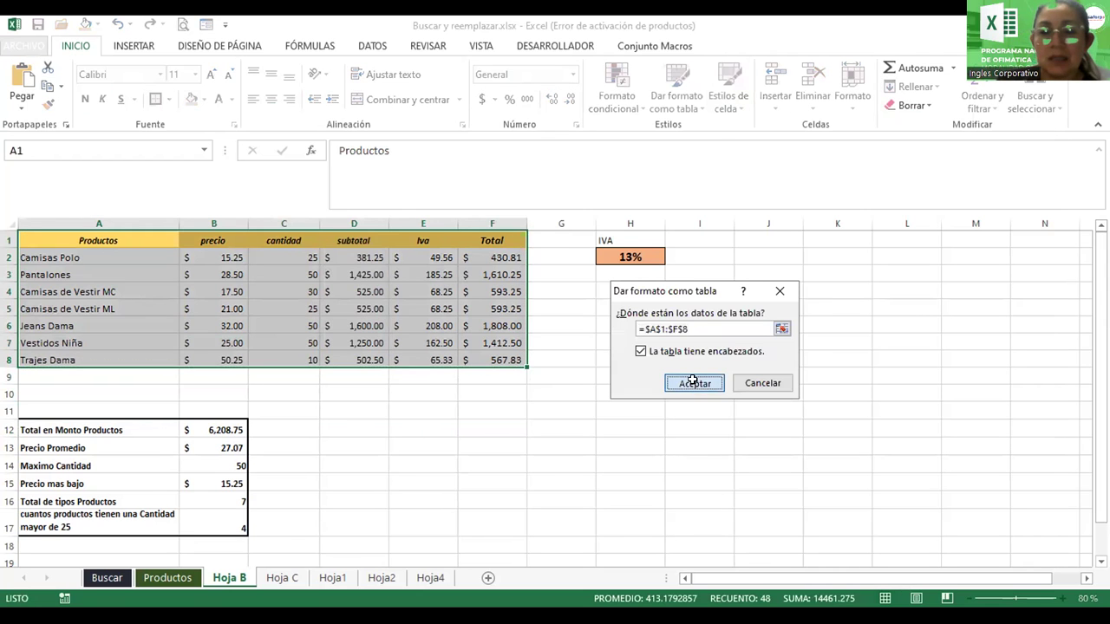
left_click(743, 68)
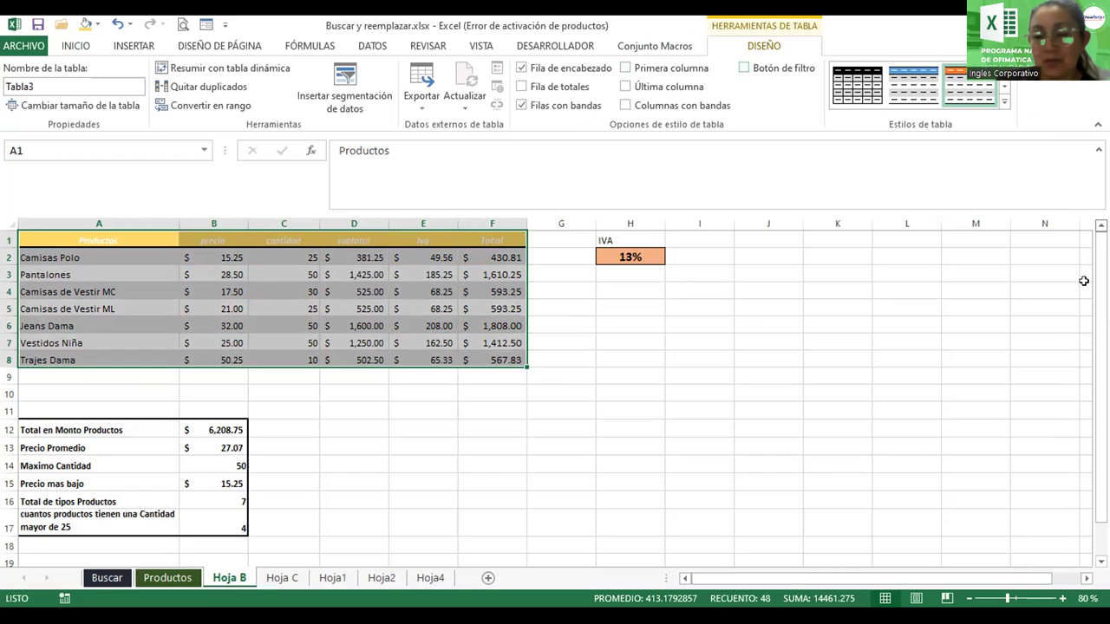
- Zoom to 110%, then increase the header row font twice to 14 pt in red
left_click(1062, 598)
left_click(1062, 599)
left_click(1061, 598)
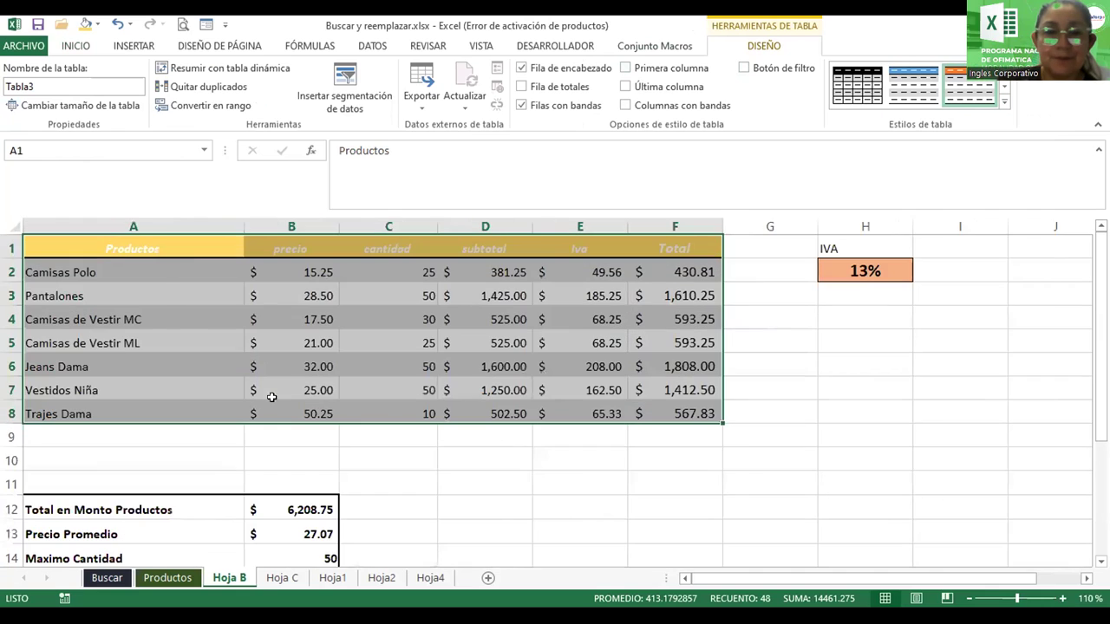
left_click_drag(103, 247, 675, 248)
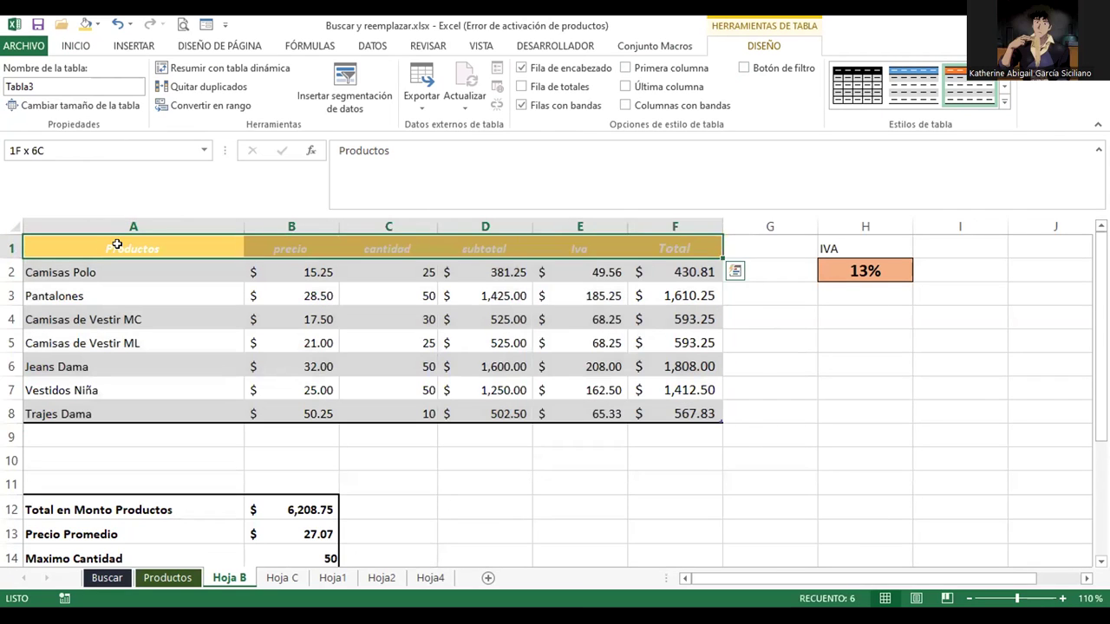
left_click(80, 50)
left_click(211, 74)
left_click(210, 75)
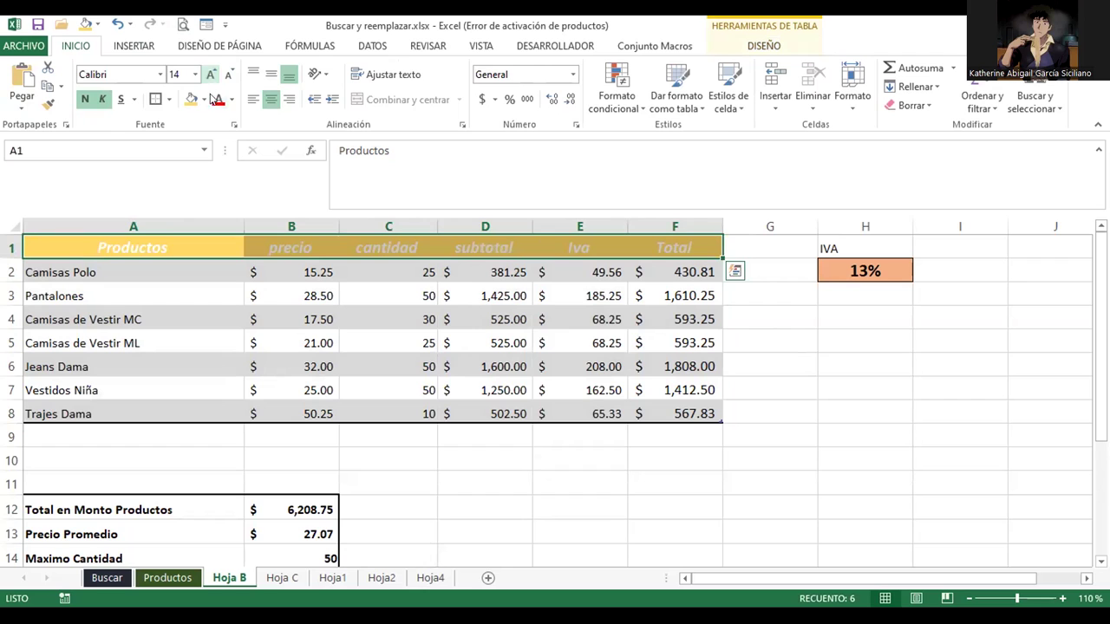
left_click(217, 99)
left_click(514, 381)
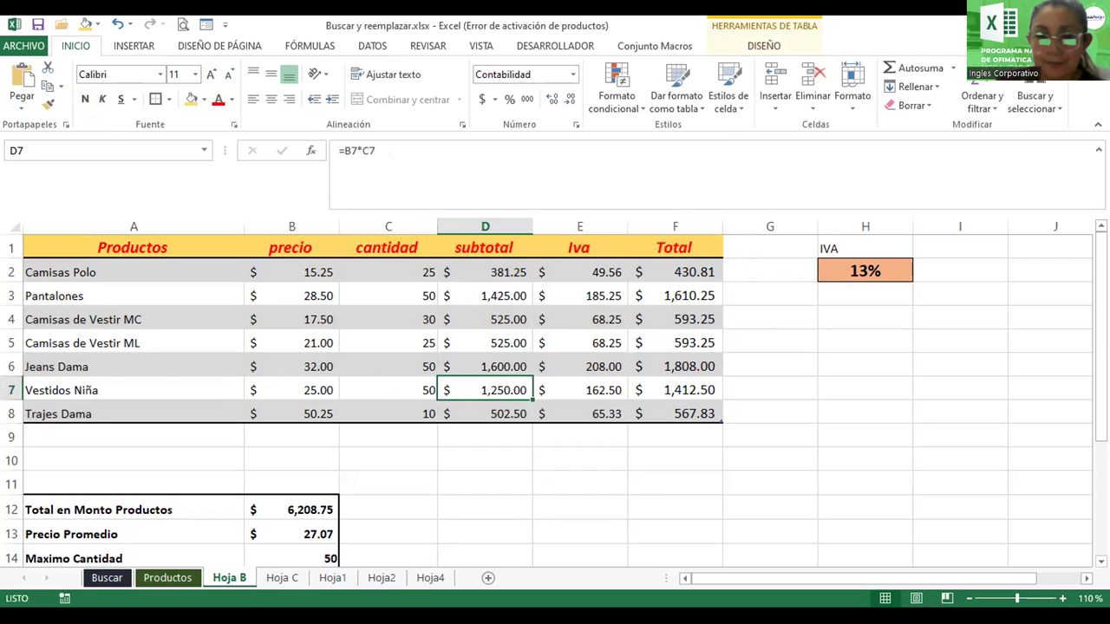
scroll(401, 490, "down", 3)
left_click(308, 478)
- Reveal B17's =CONTAR.SI(C2:C8;">25") formula and point out its criterio argument
double_click(309, 478)
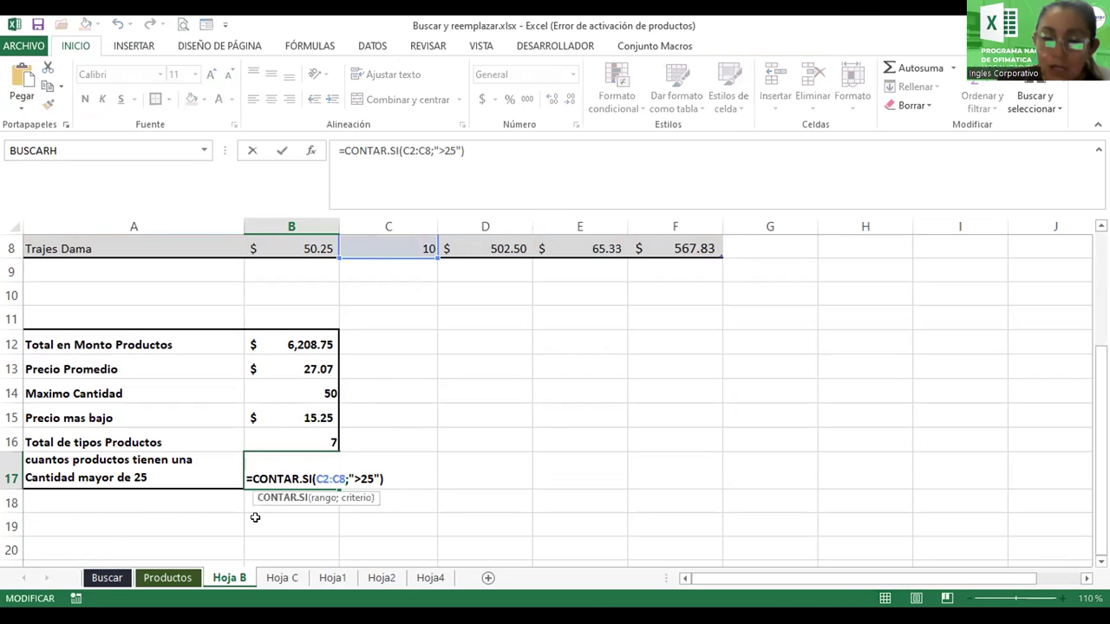
left_click(347, 476)
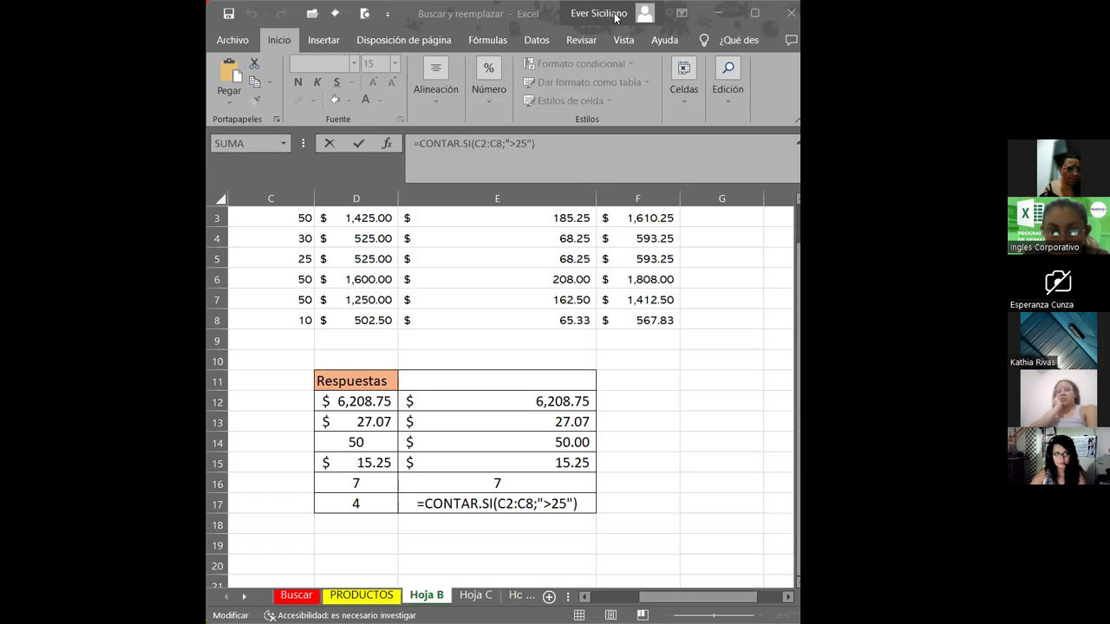
- Delete the stray F18 reference from E17's formula and confirm the entry
left_click(664, 546)
left_click(673, 521)
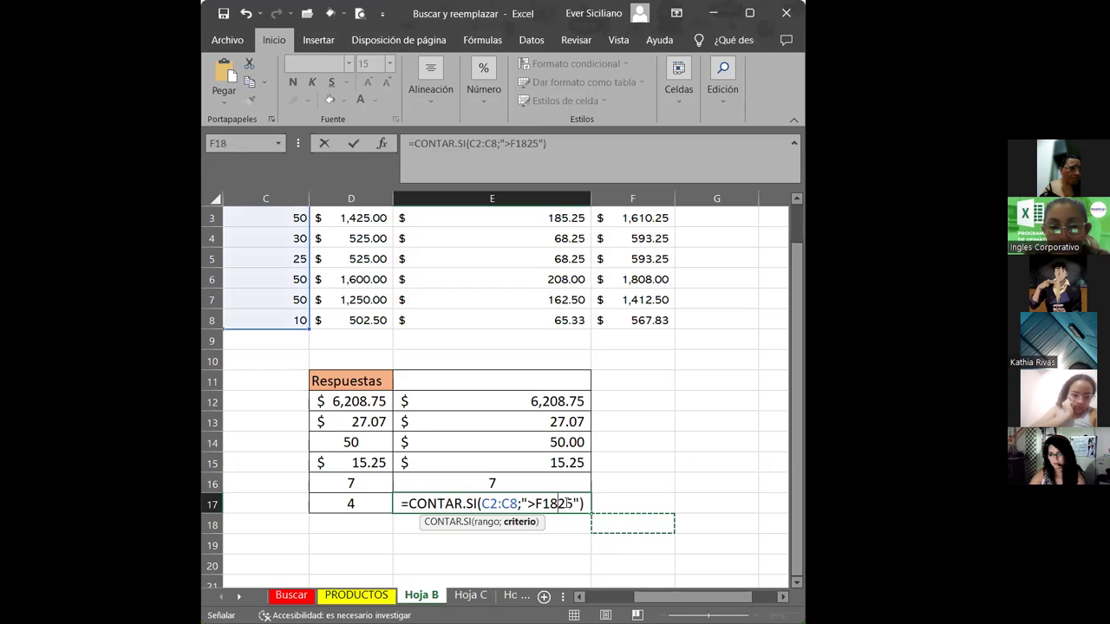
key("BackSpace")
key("BackSpace")
key("BackSpace")
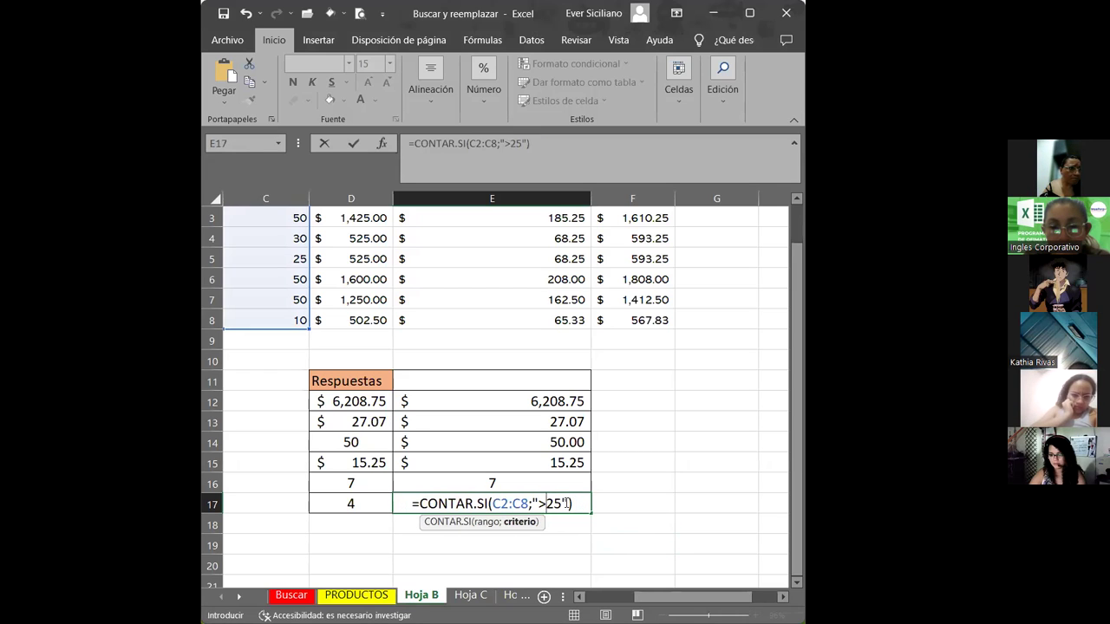
key("Return")
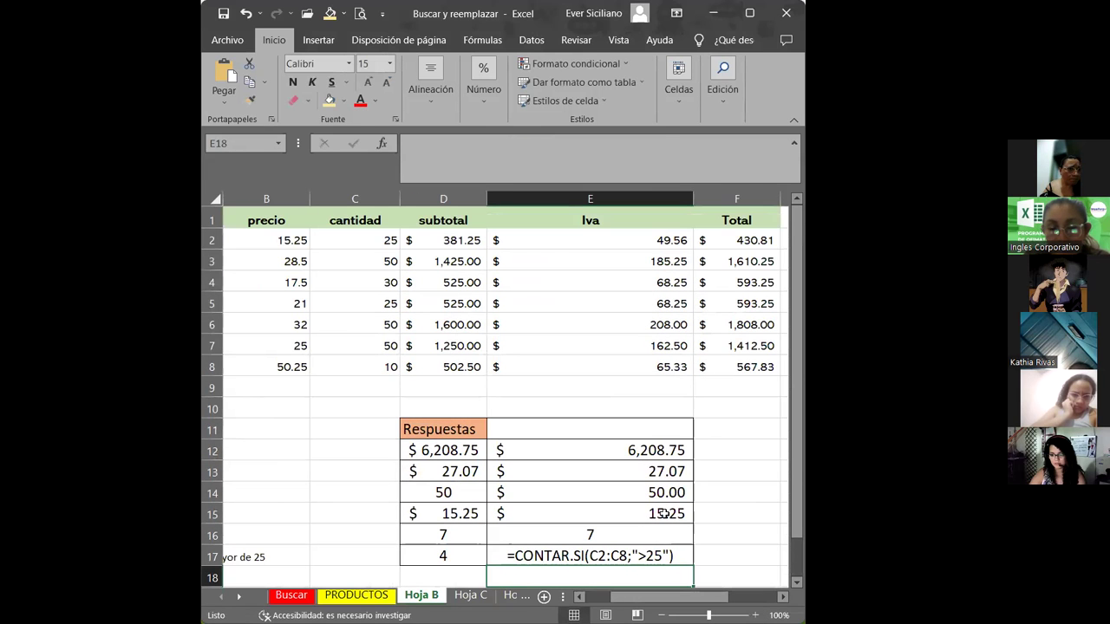
- Fill E16's =CONTARA(A3:A9) formula down into E17 and reopen it for editing
left_click(691, 536)
left_click_drag(693, 544, 684, 559)
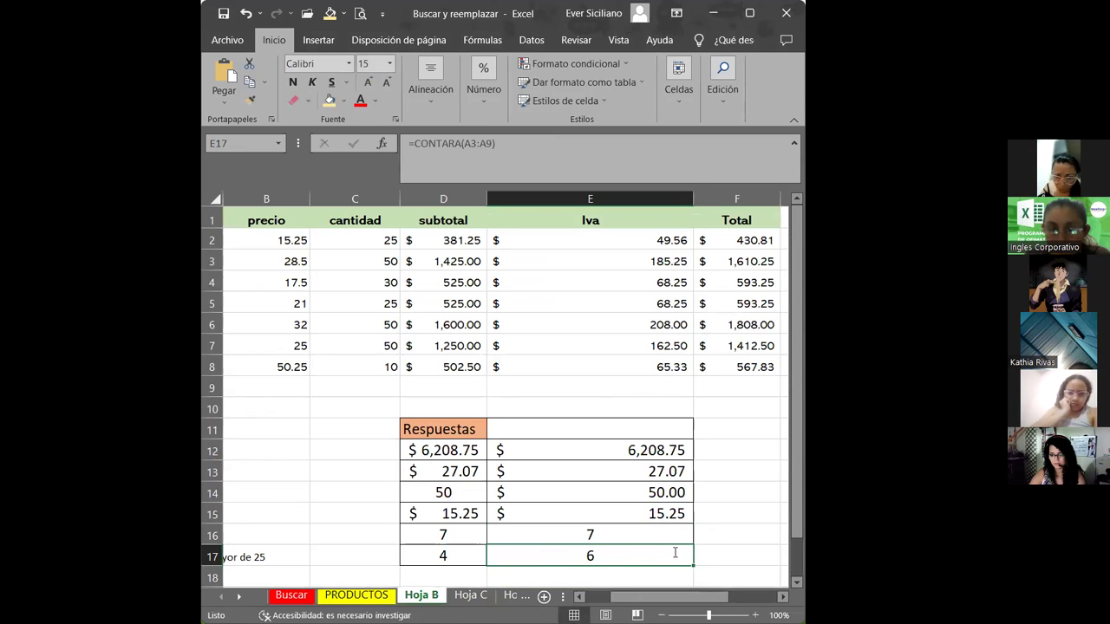
double_click(675, 553)
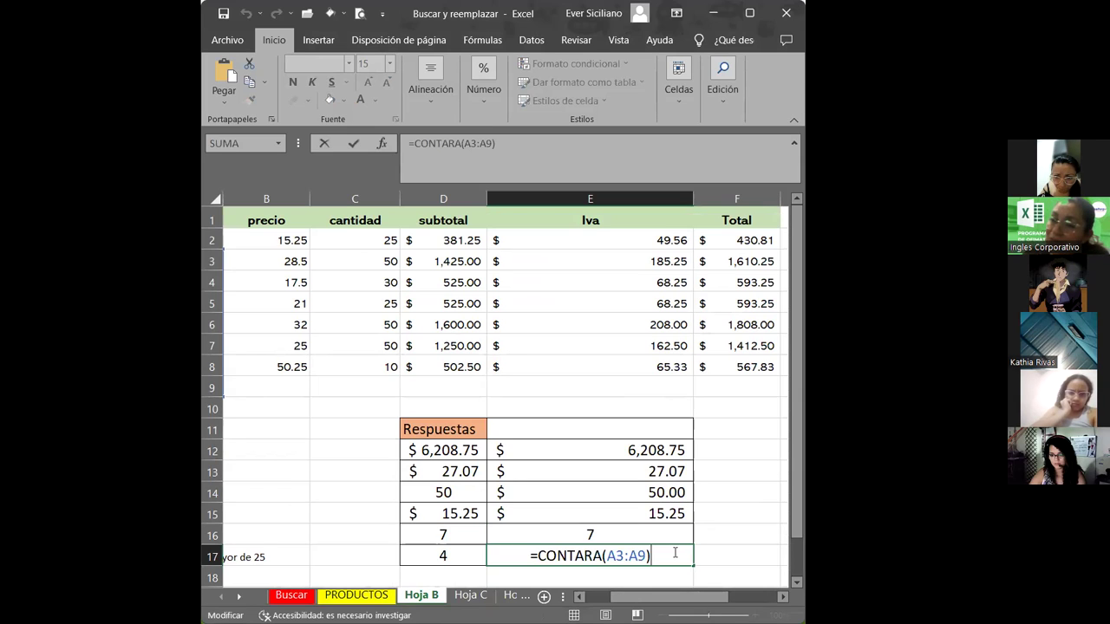
- Replace E17's CONTARA function with CONTAR.SI from the function suggestions
key("BackSpace")
key("BackSpace")
key("BackSpace")
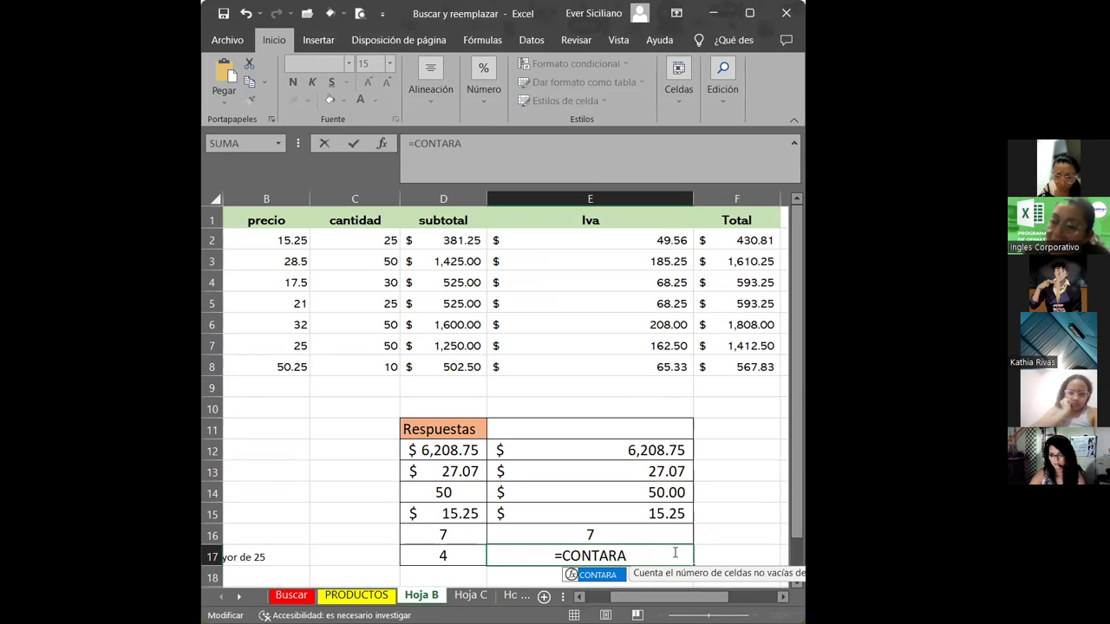
type(".")
key("BackSpace")
key("BackSpace")
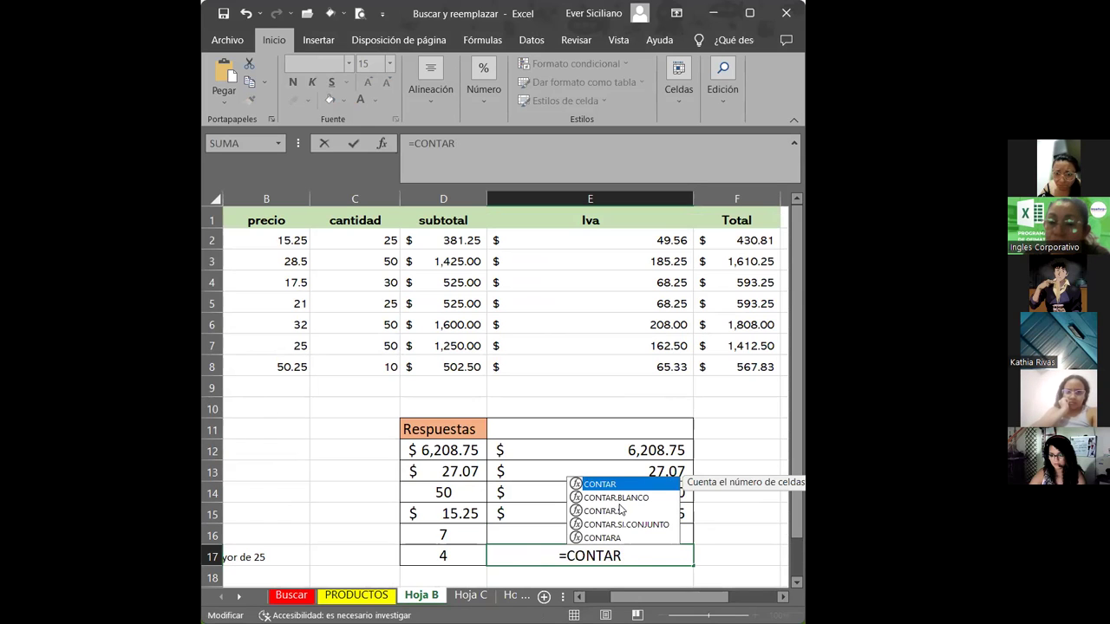
left_click(624, 513)
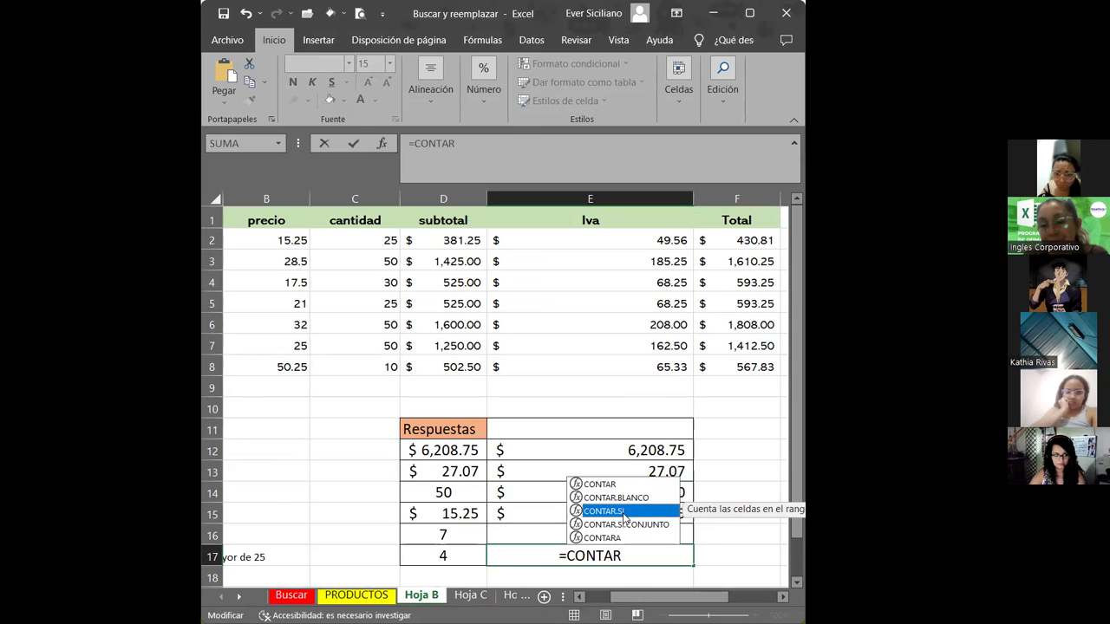
double_click(624, 513)
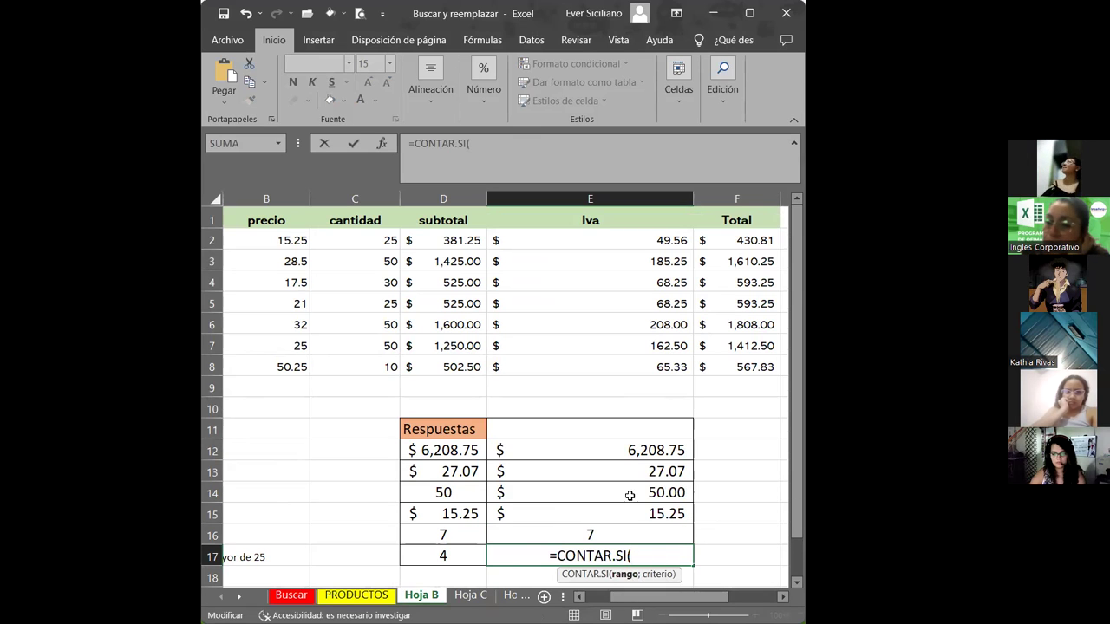
- Give CONTAR.SI the range C2:C8 and criterion ">25", then commit it
left_click_drag(658, 597, 647, 604)
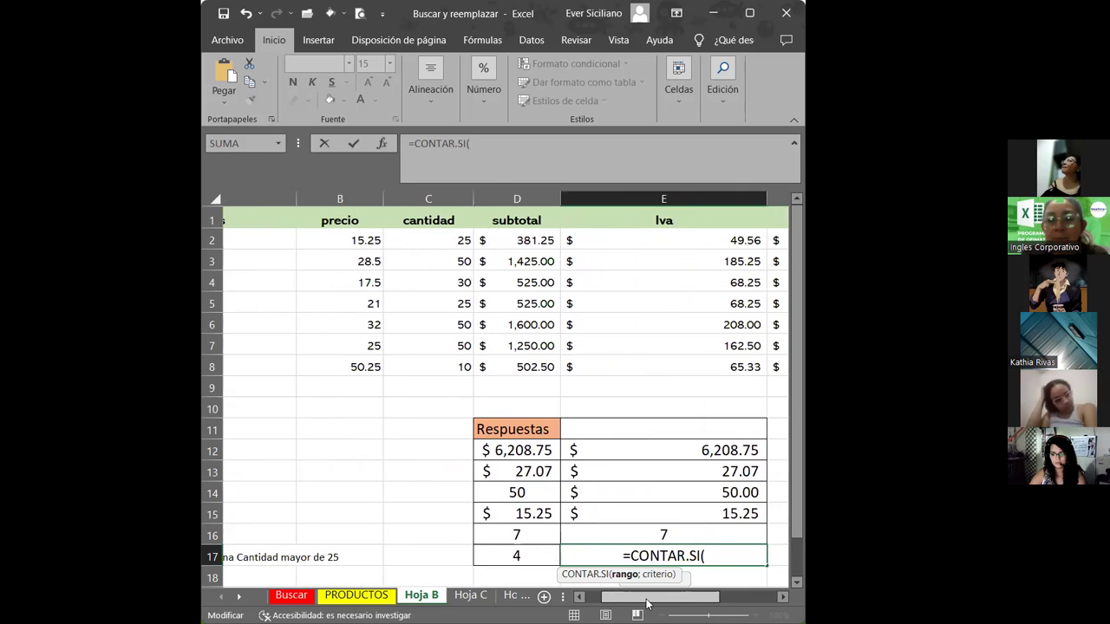
scroll(422, 310, "right", 2)
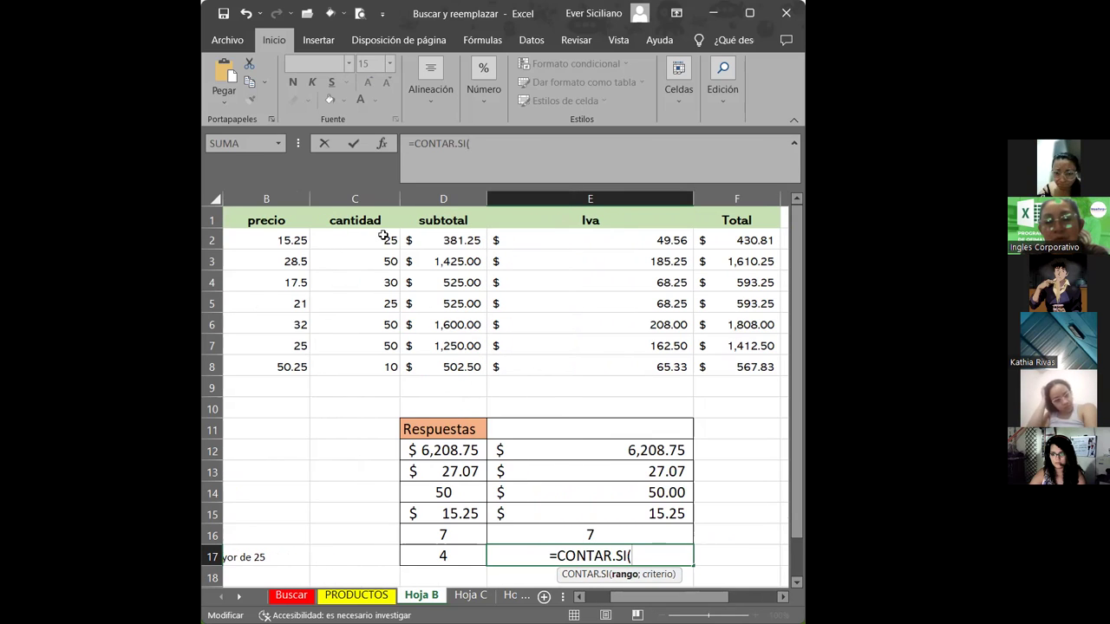
left_click_drag(382, 235, 382, 260)
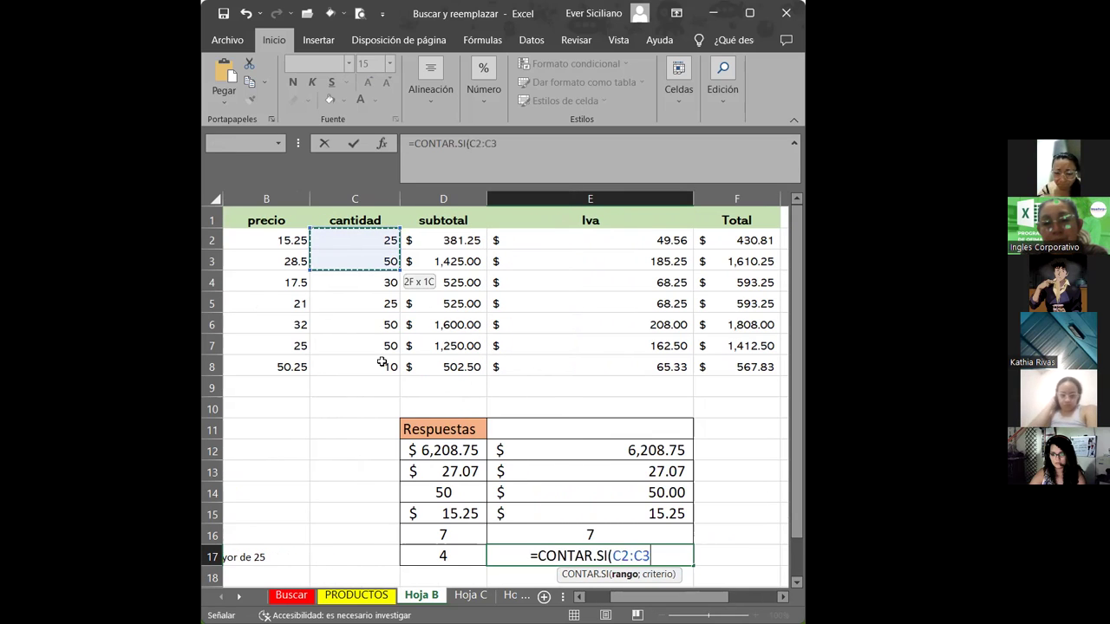
left_click_drag(382, 363, 383, 364)
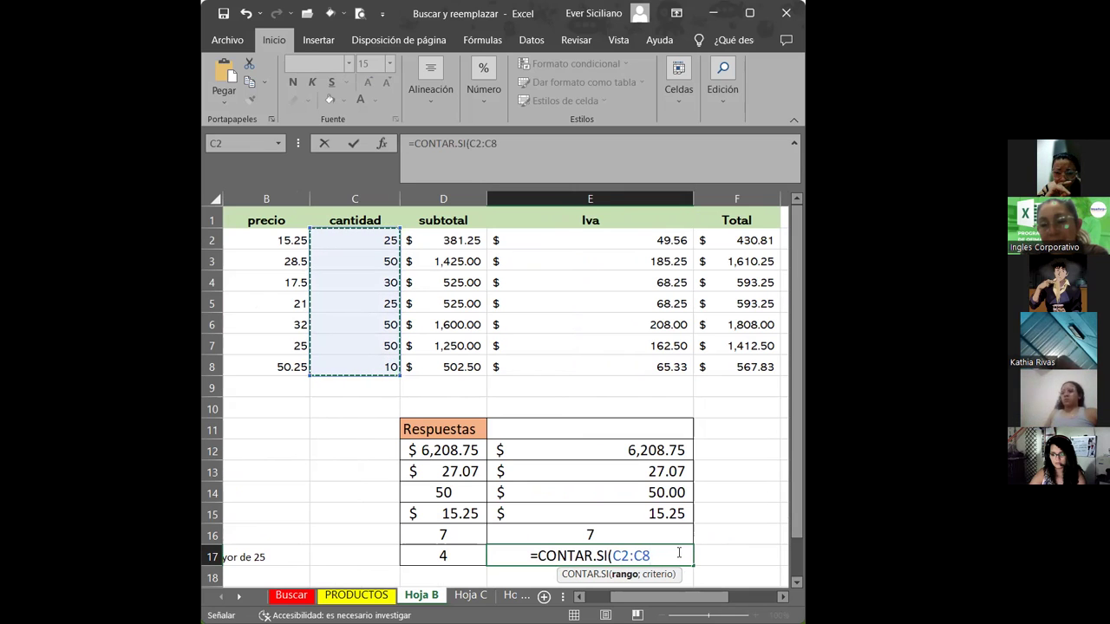
type(";")
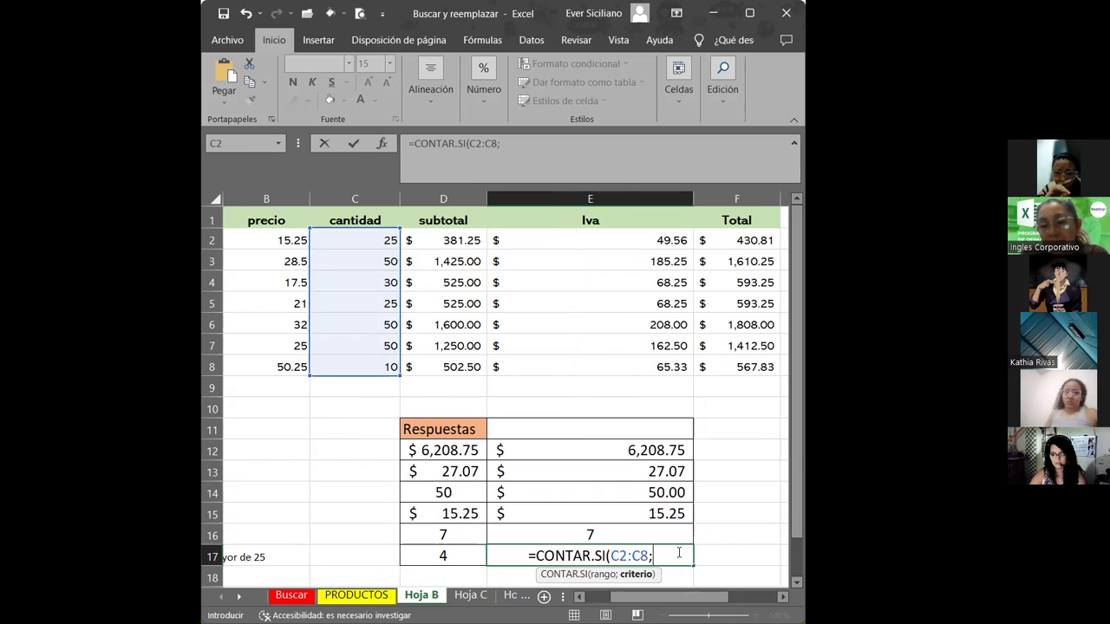
type("\"")
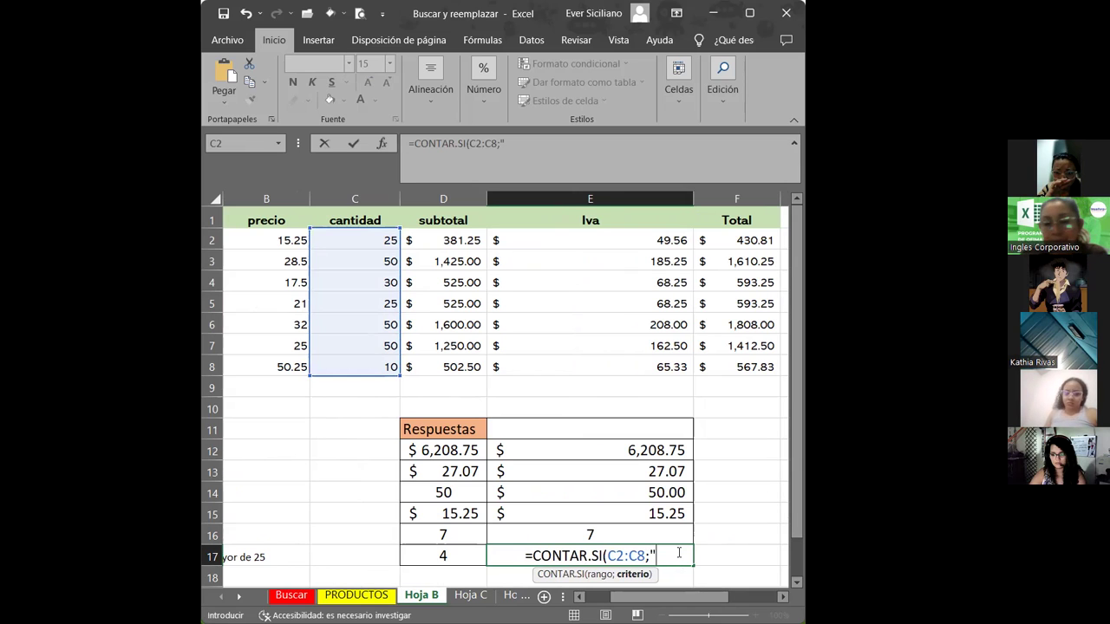
type(">")
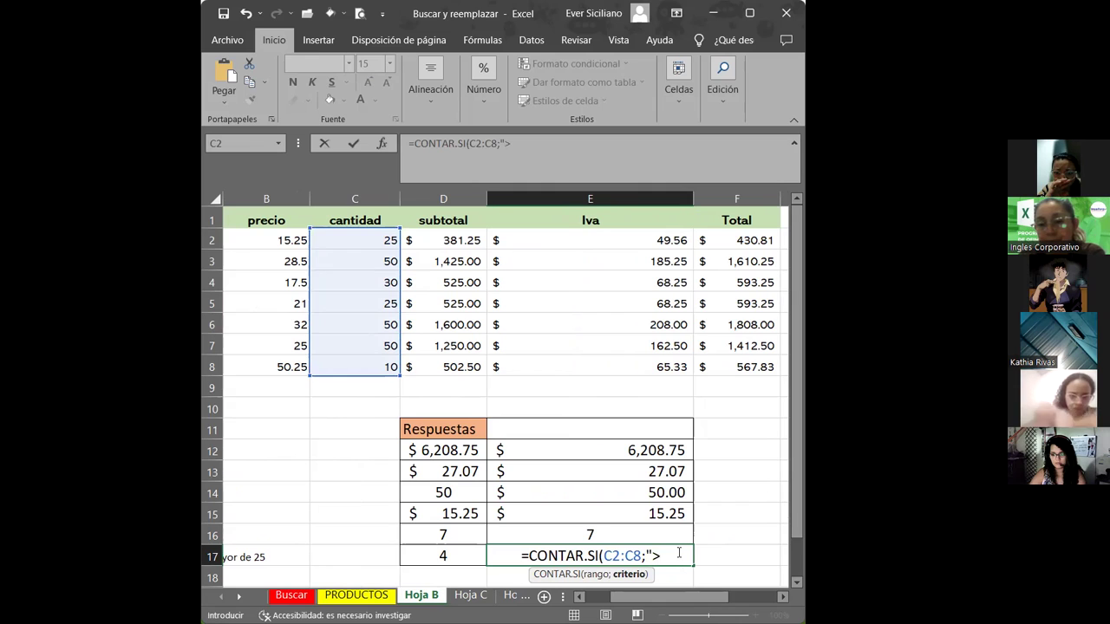
type("25")
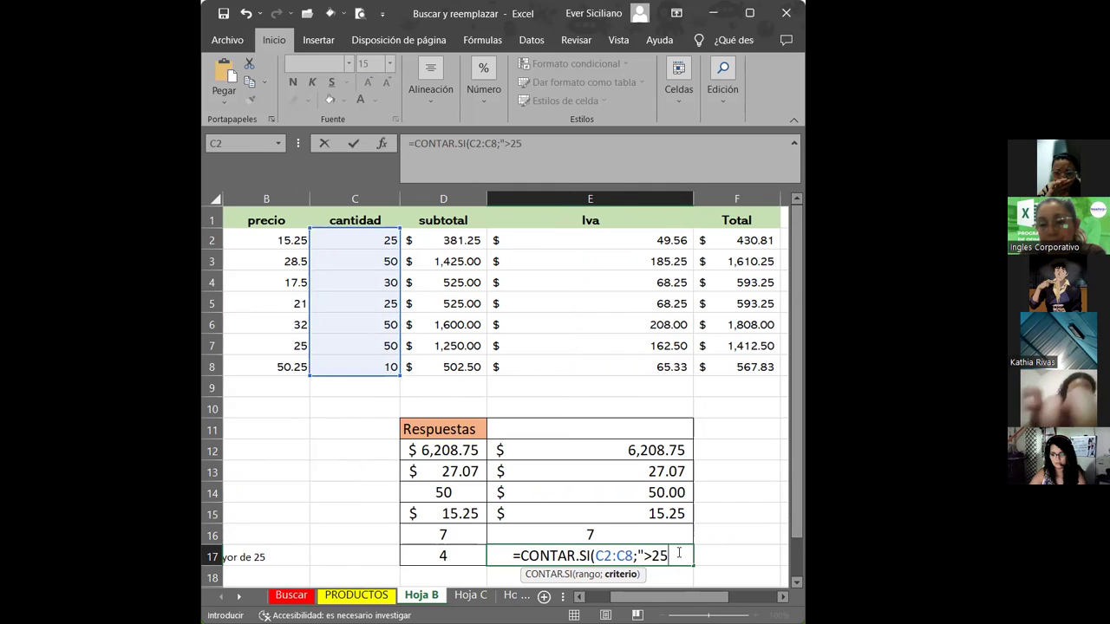
type("\"")
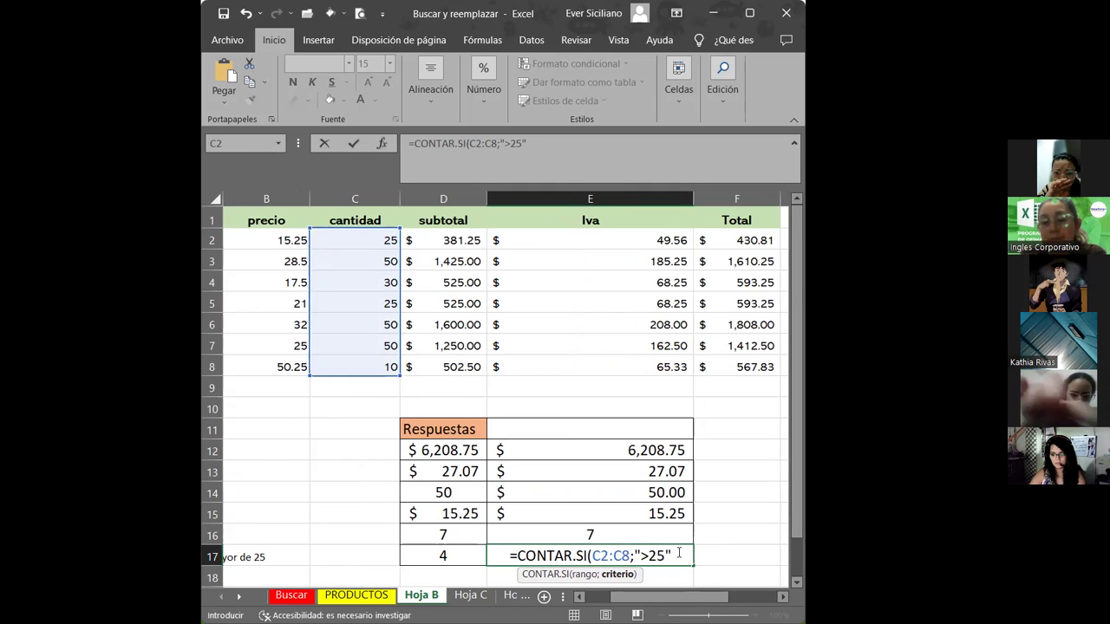
type(")")
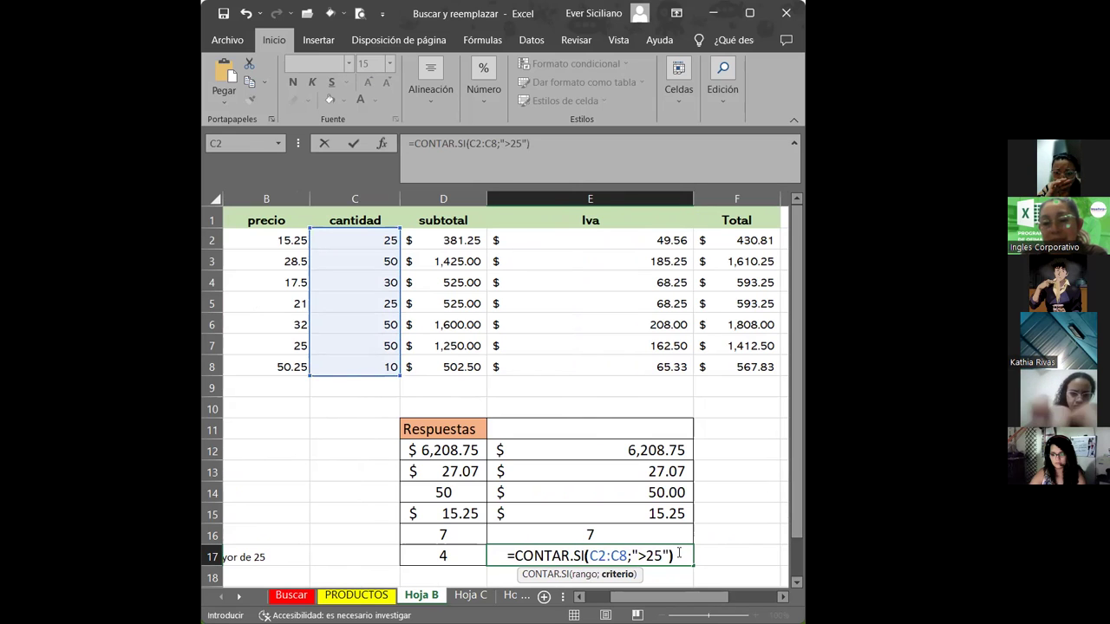
key("Return")
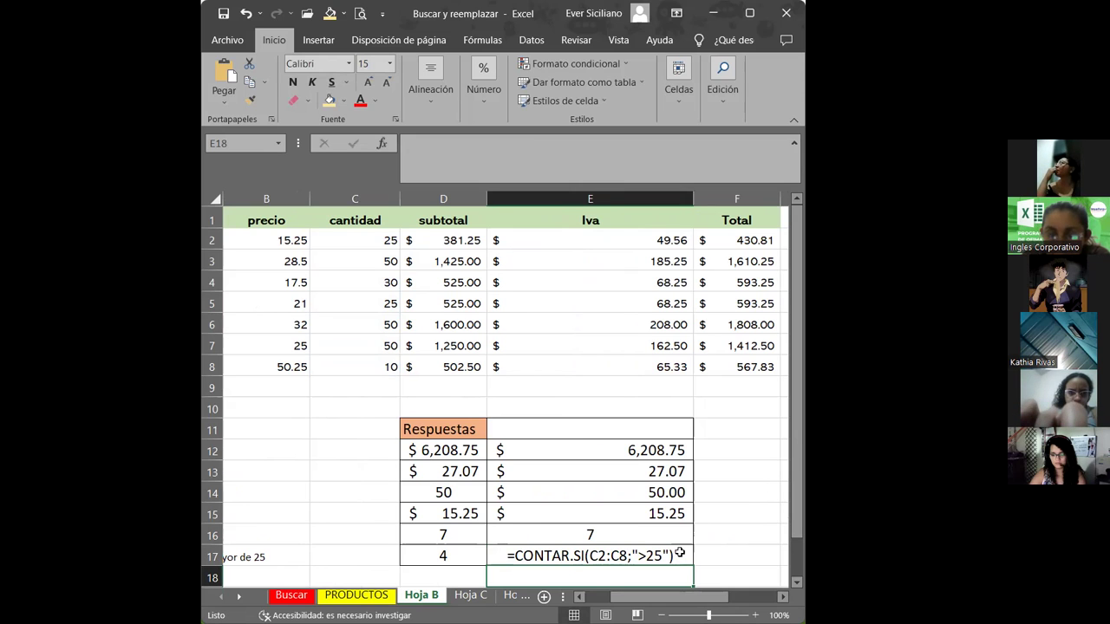
double_click(682, 553)
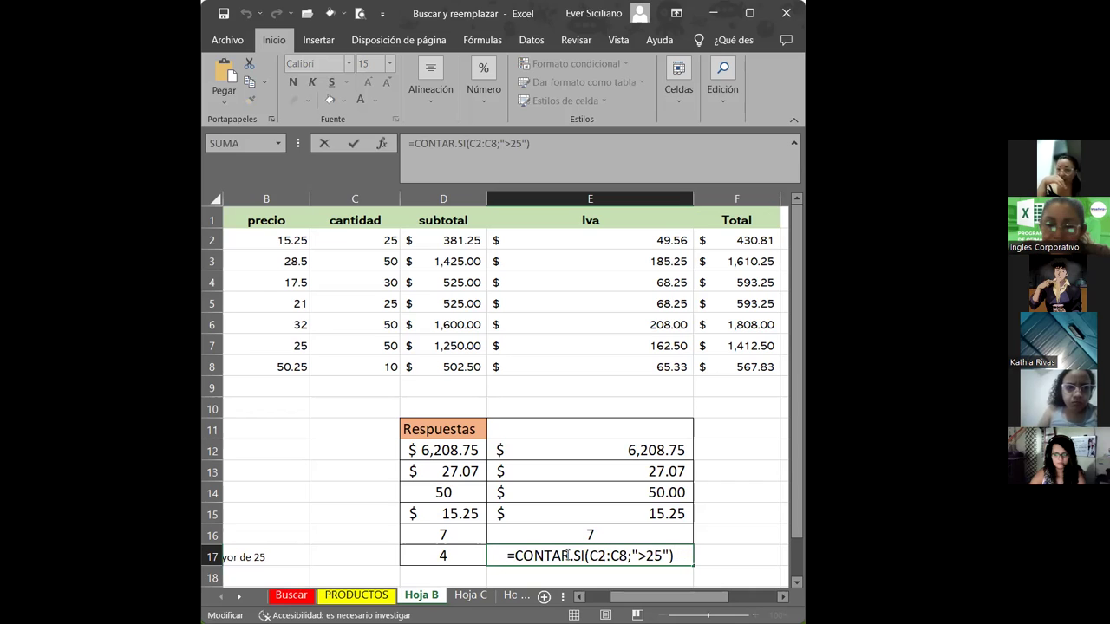
left_click(518, 553)
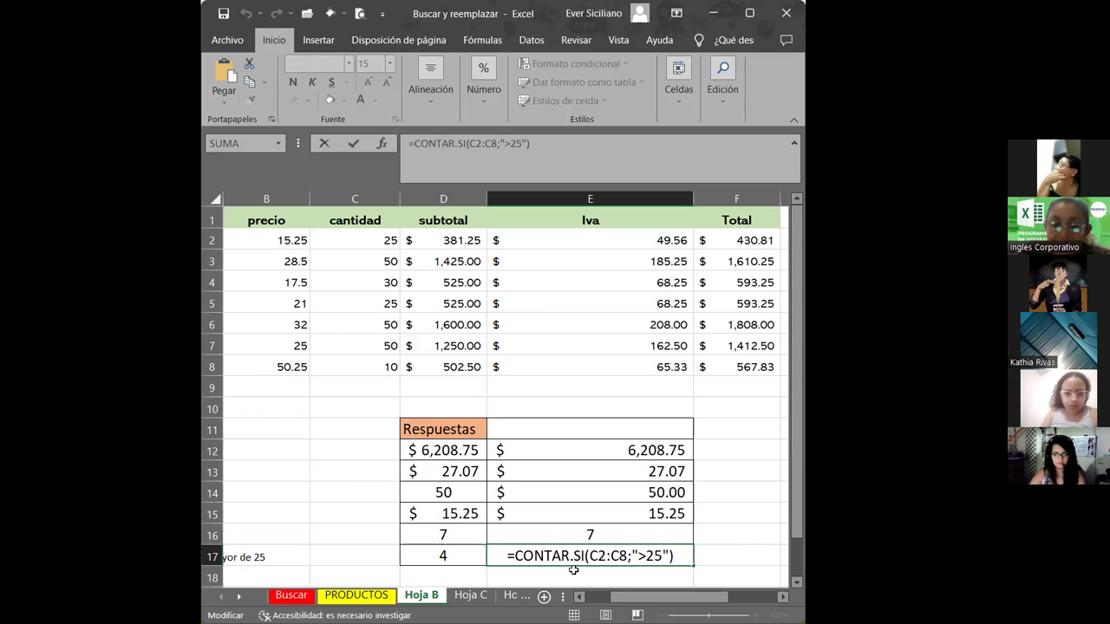
key("Escape")
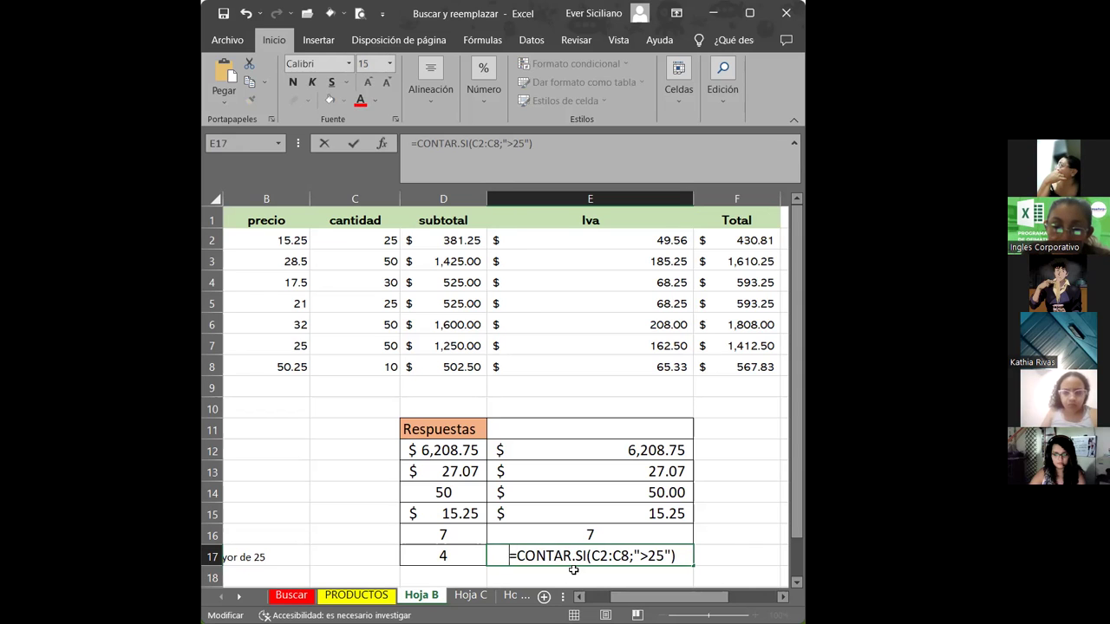
key("F2")
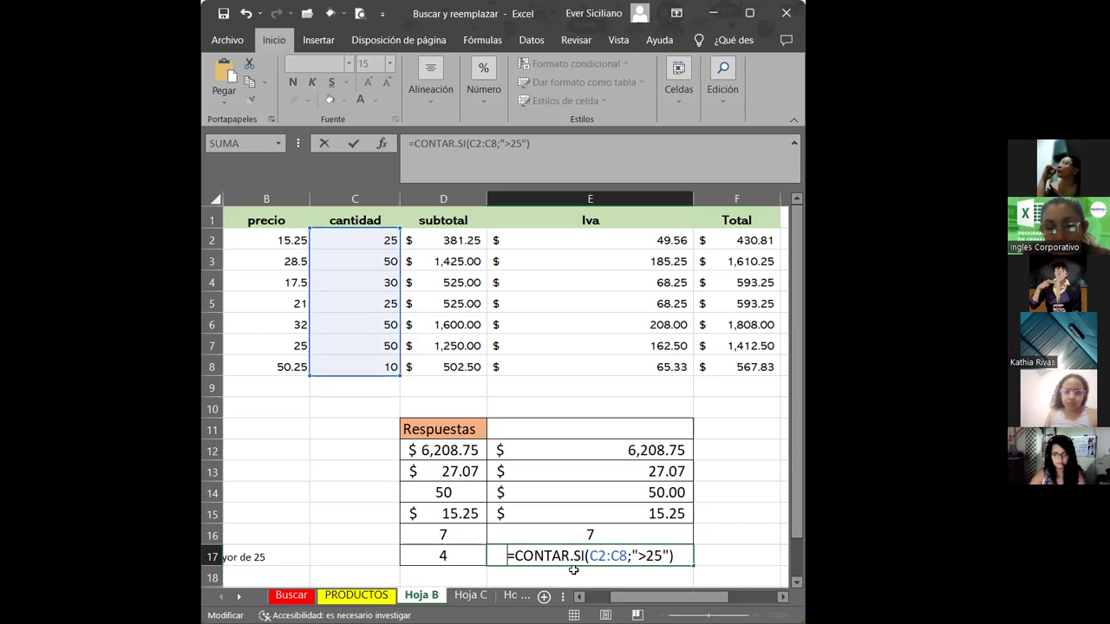
key("Return")
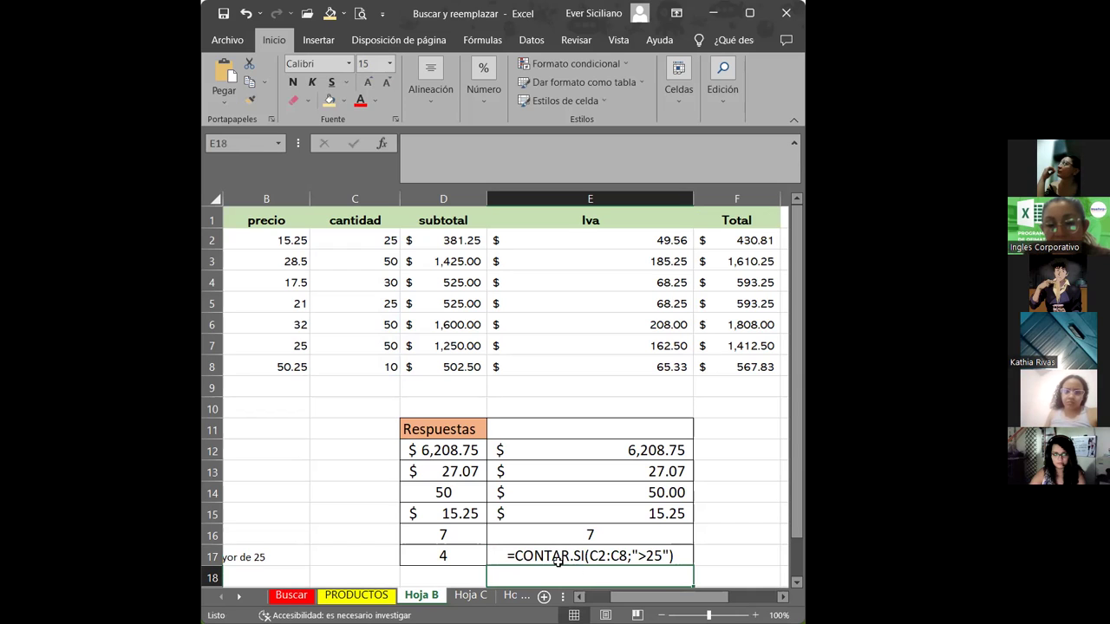
double_click(555, 562)
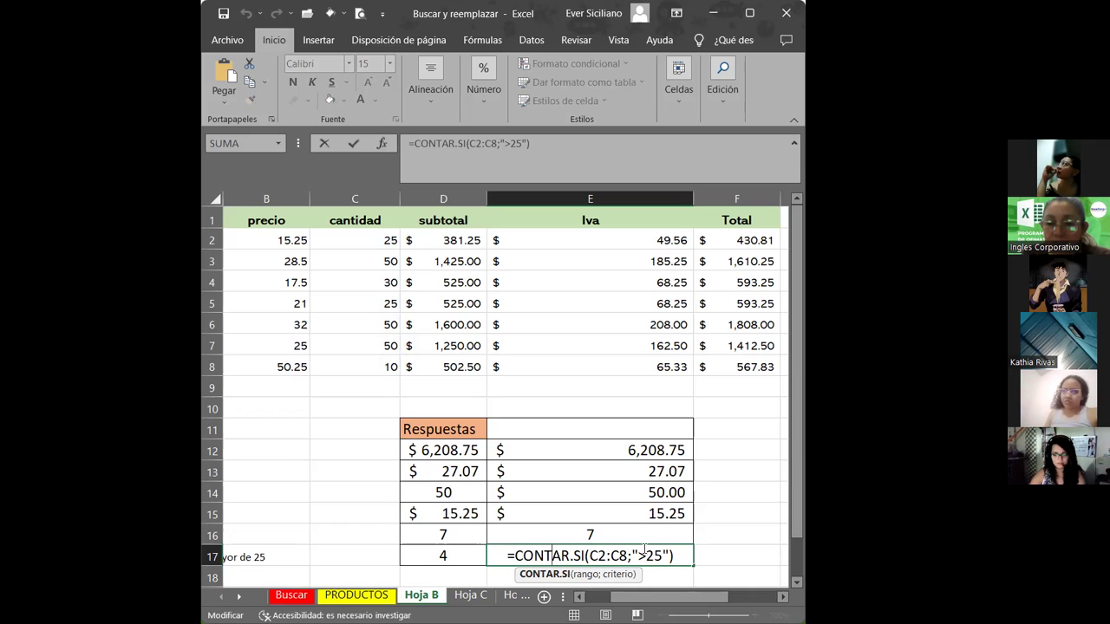
left_click(637, 556)
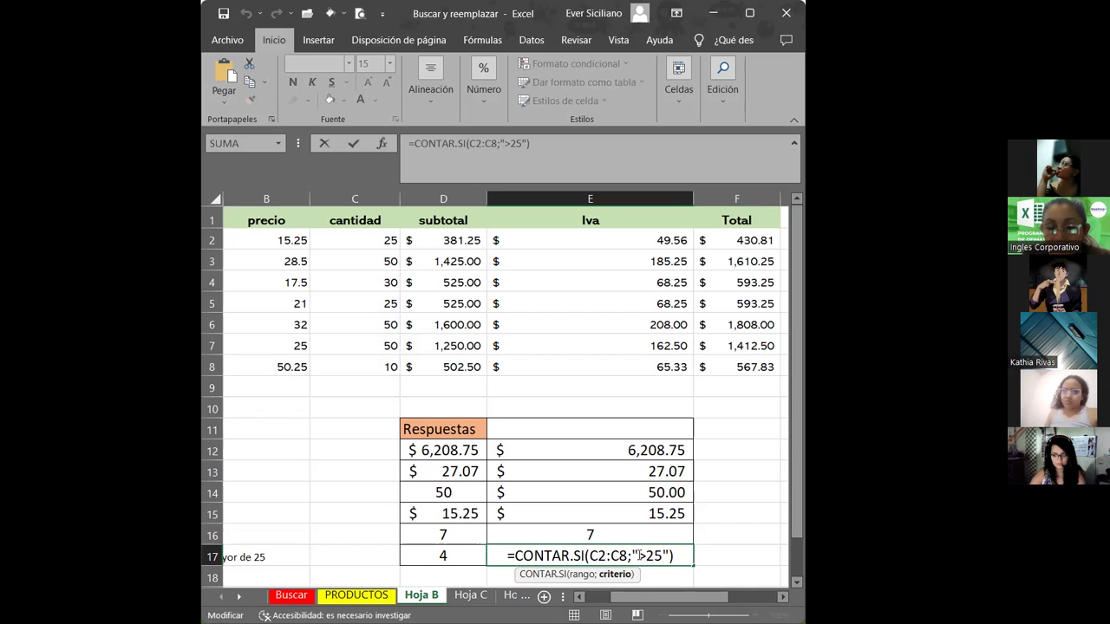
key("BackSpace")
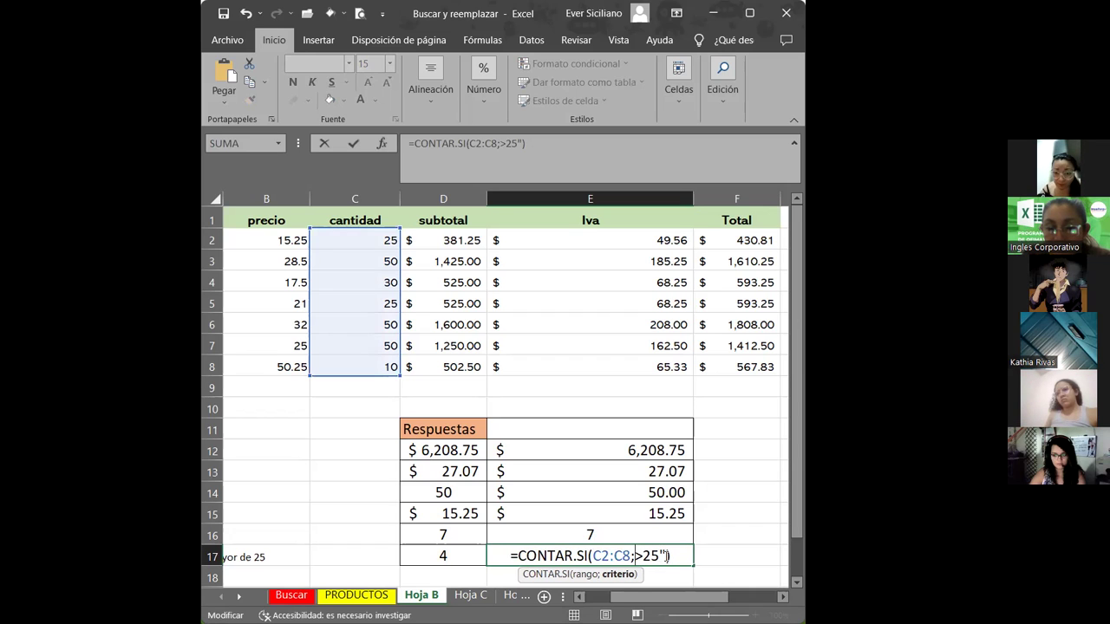
key("BackSpace")
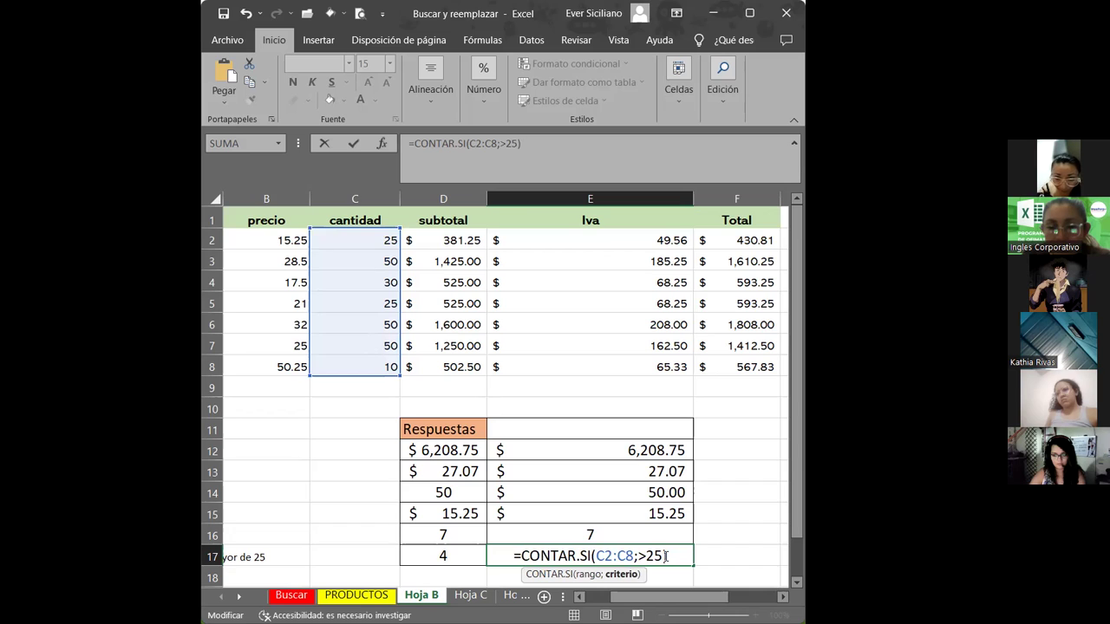
key("Right")
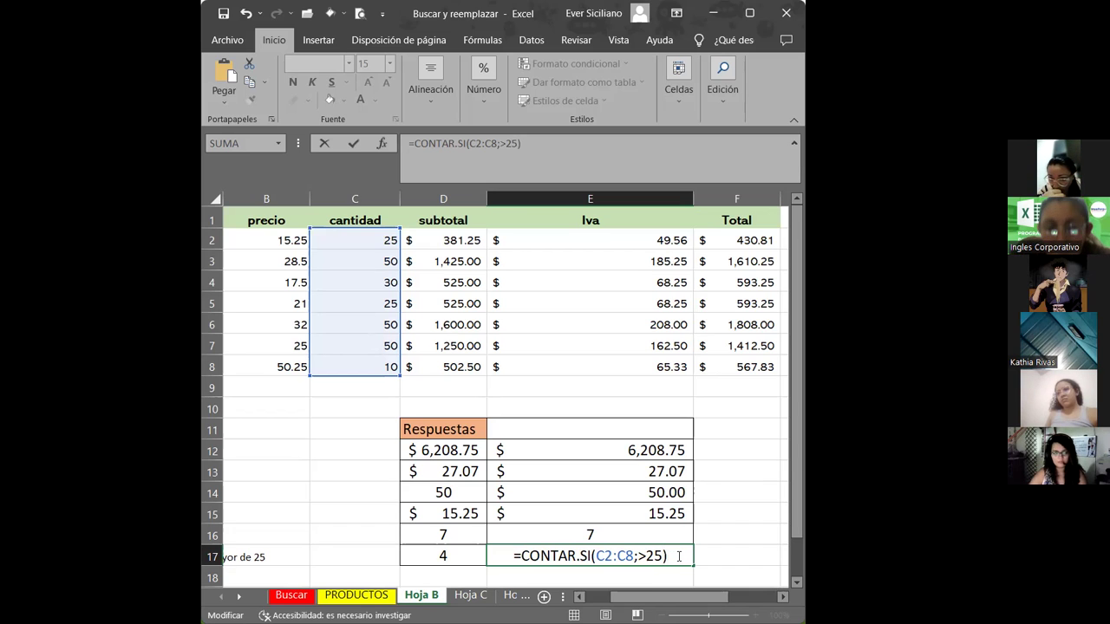
left_click(649, 556)
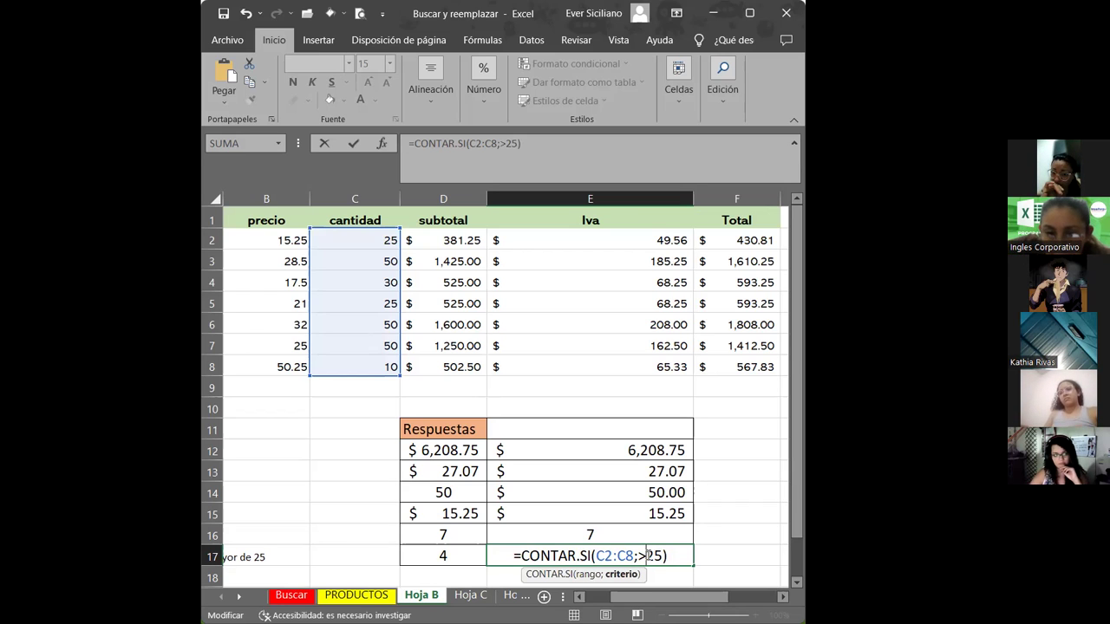
type("\"")
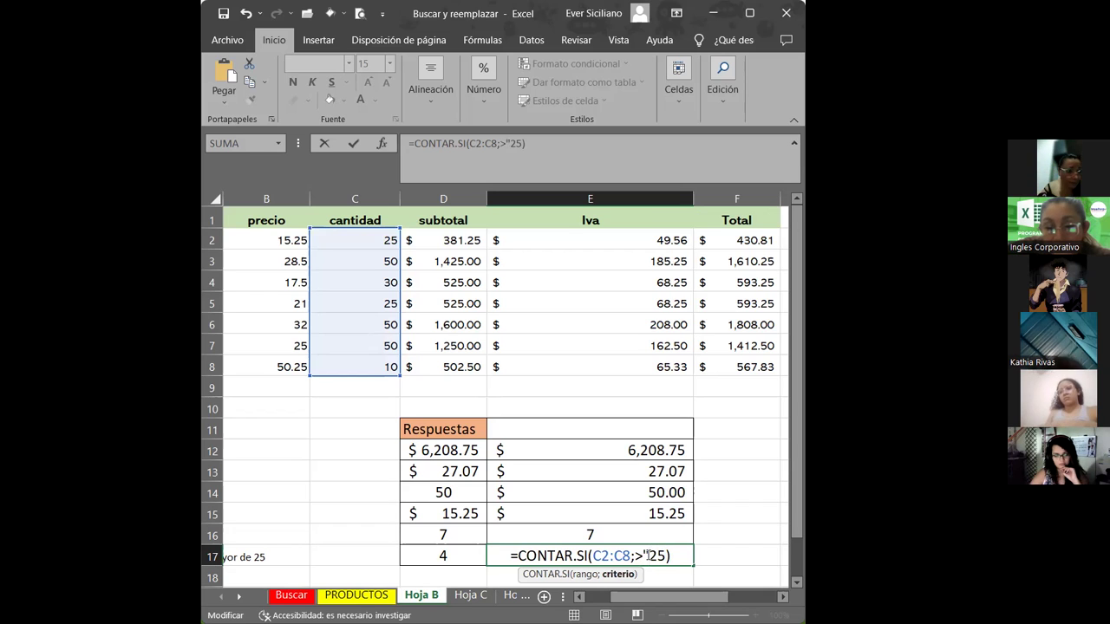
key("BackSpace")
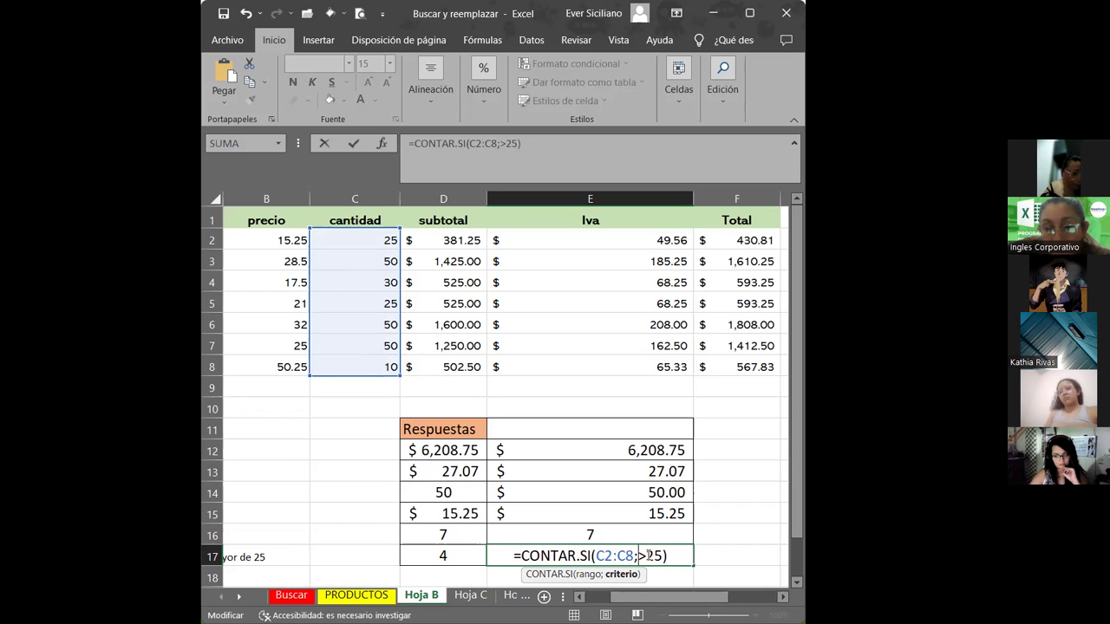
type("\">25")
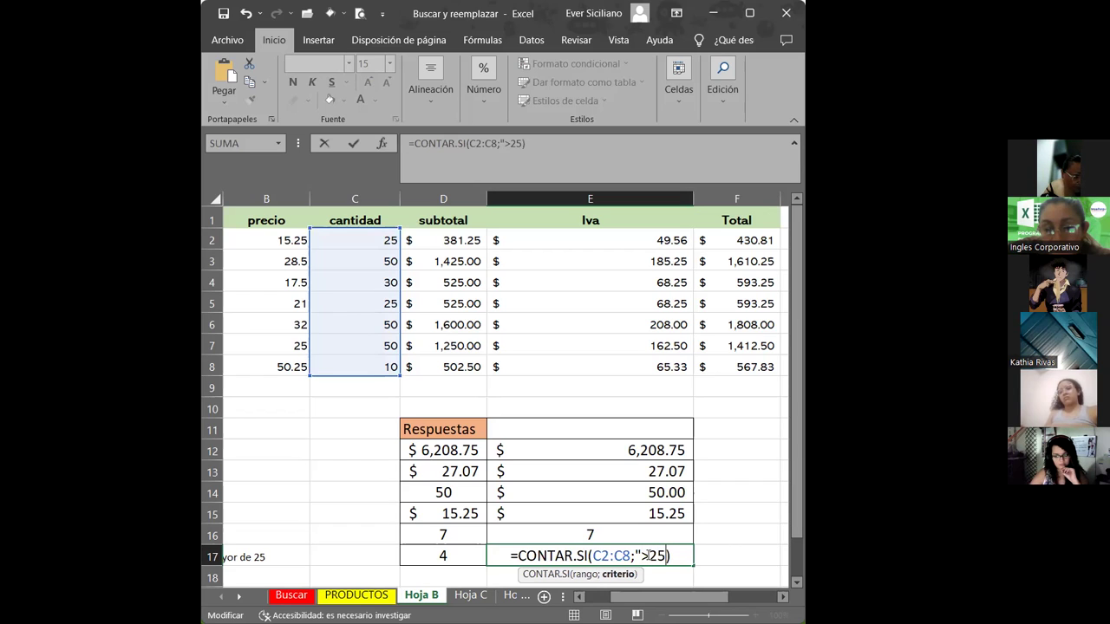
type("\"")
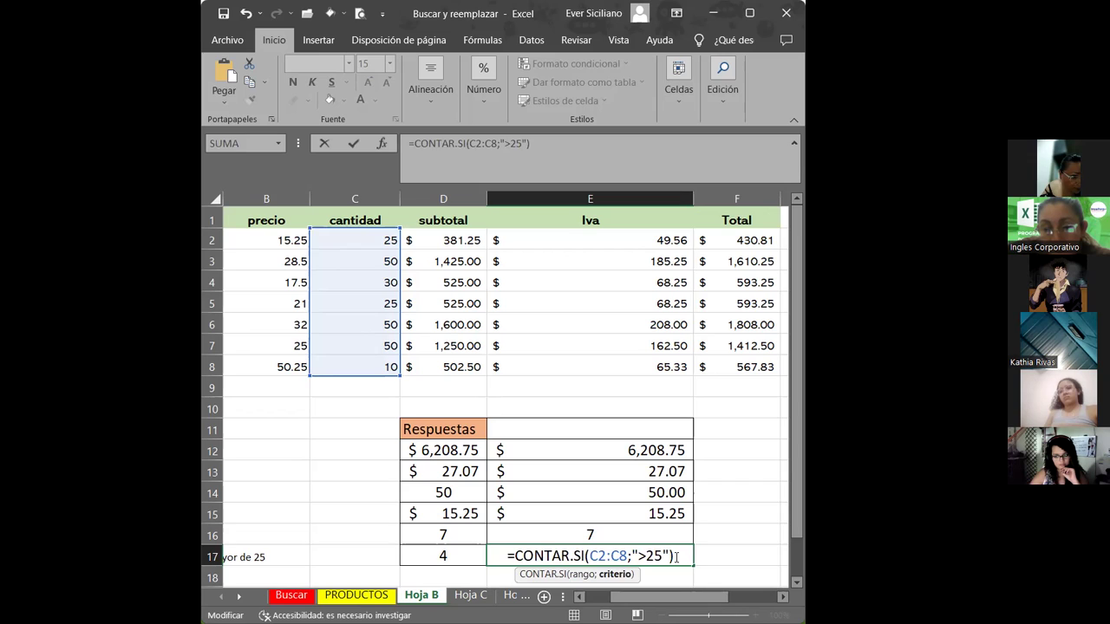
key("Return")
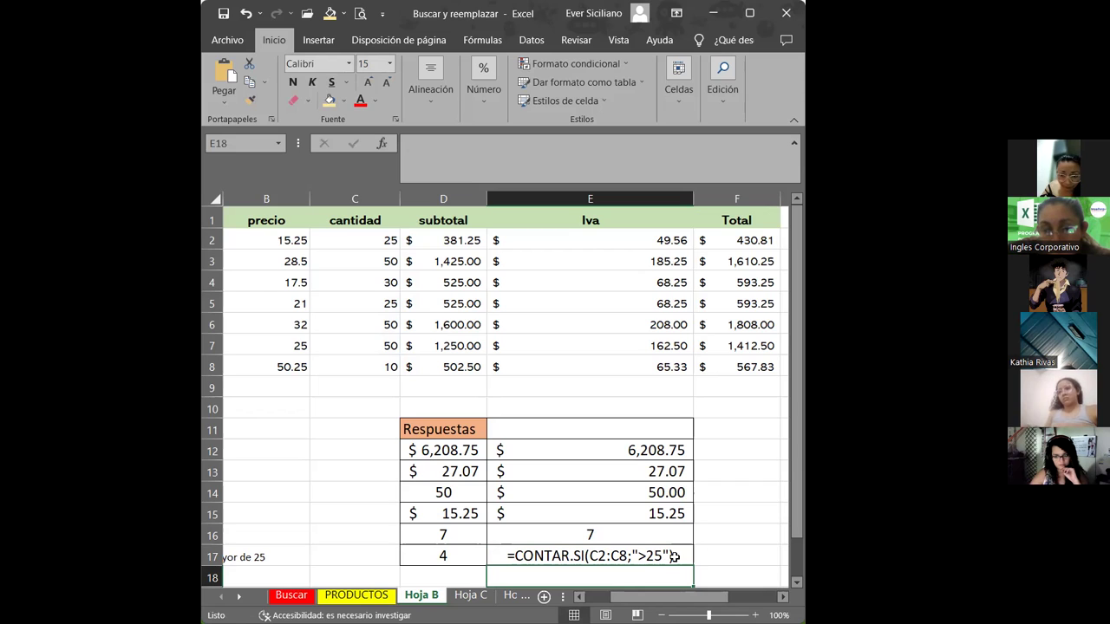
left_click(674, 555)
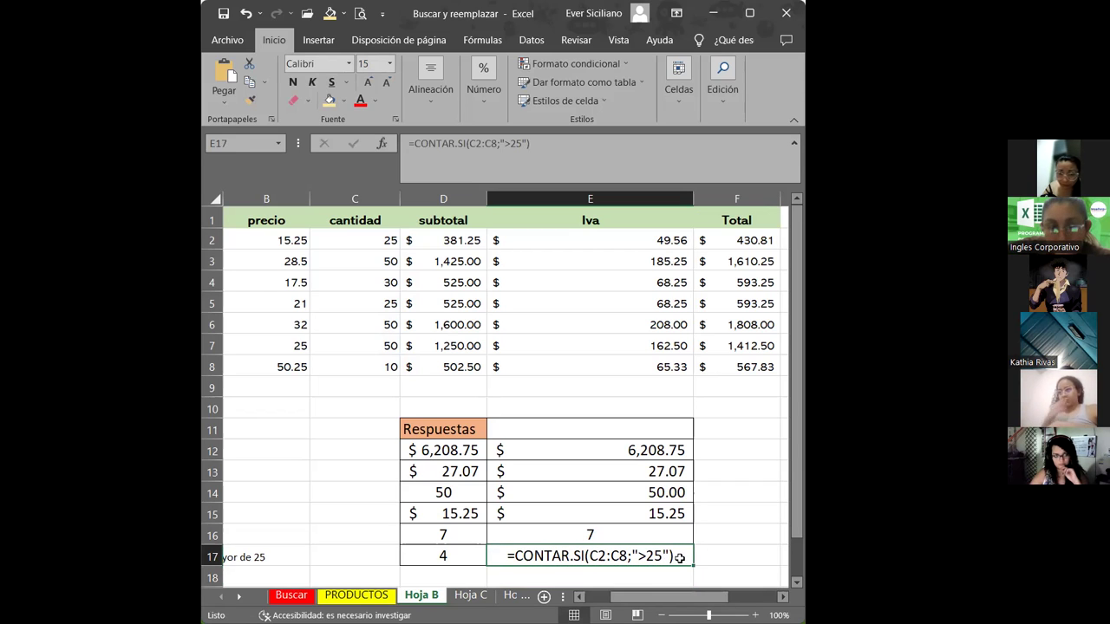
double_click(681, 558)
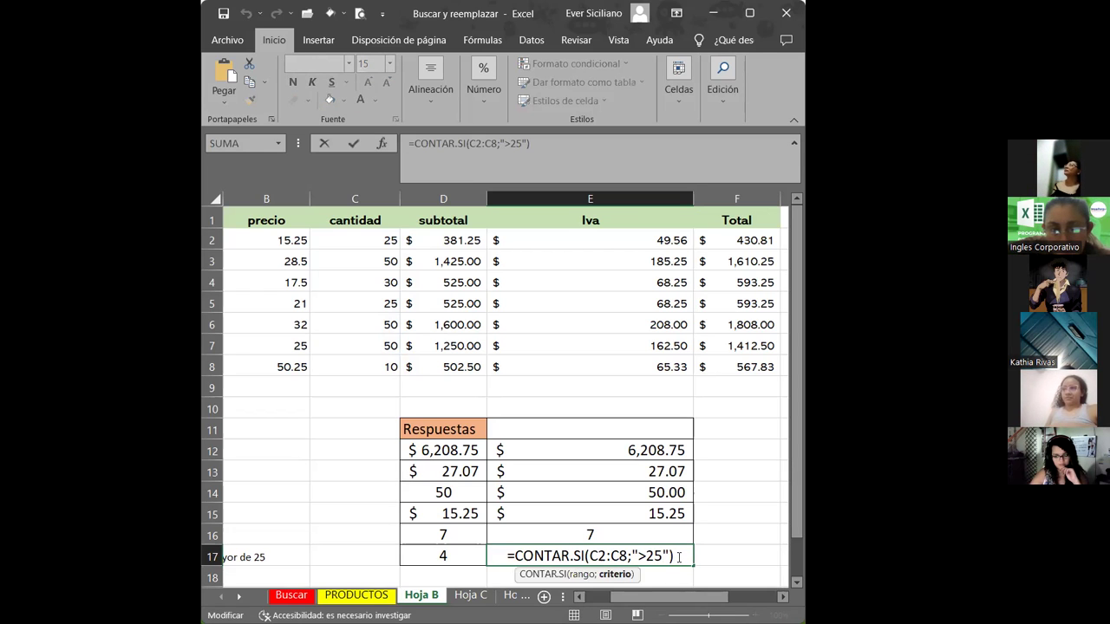
key("Return")
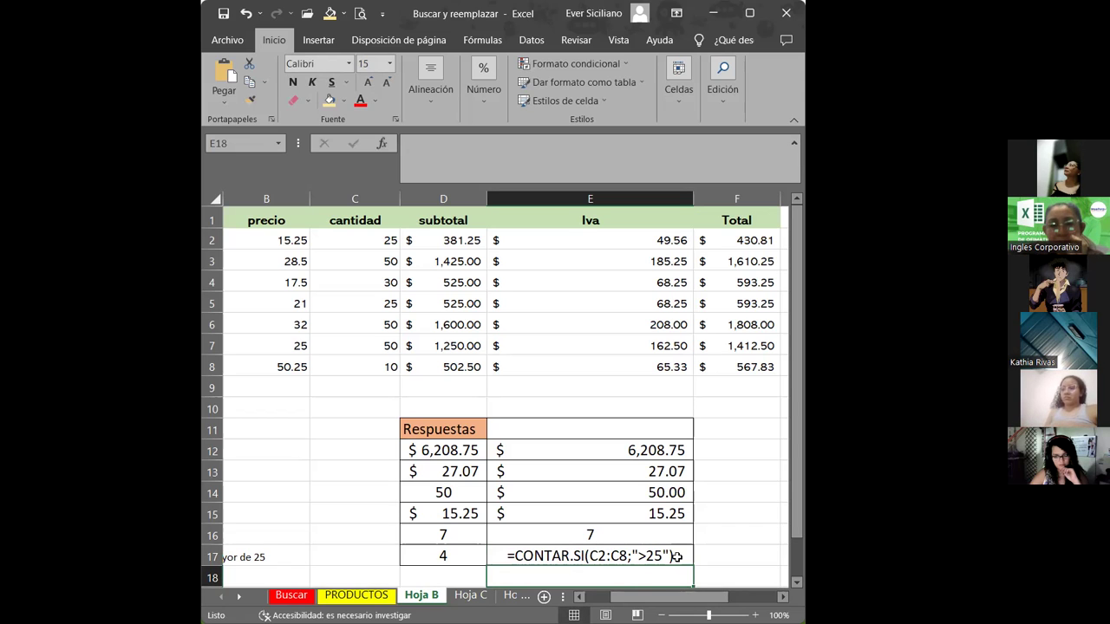
left_click(676, 556)
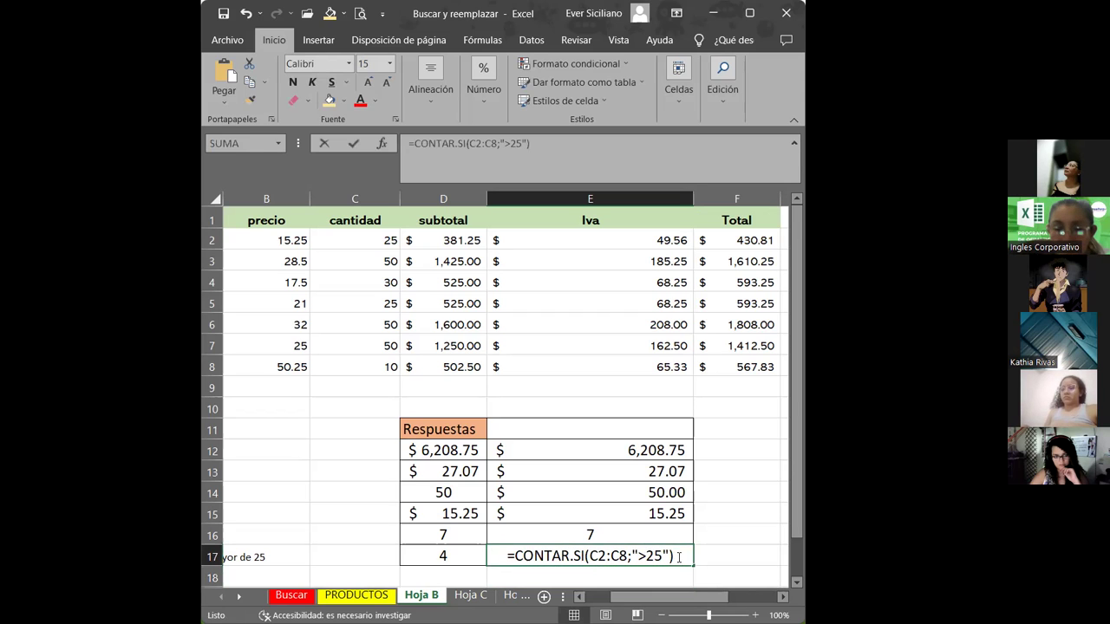
double_click(675, 556)
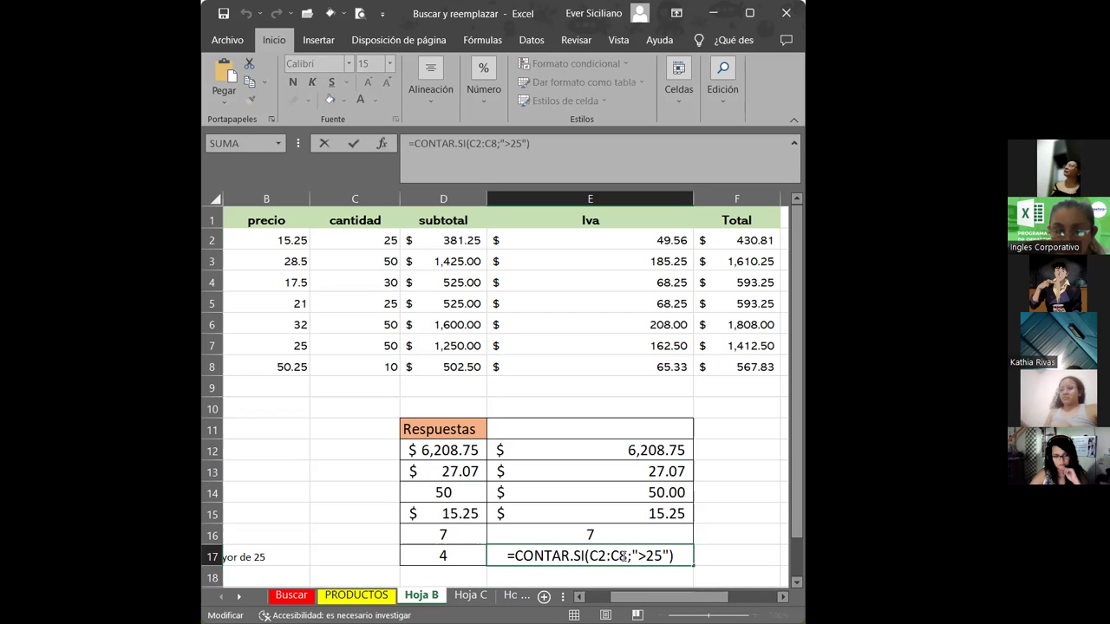
left_click(629, 556)
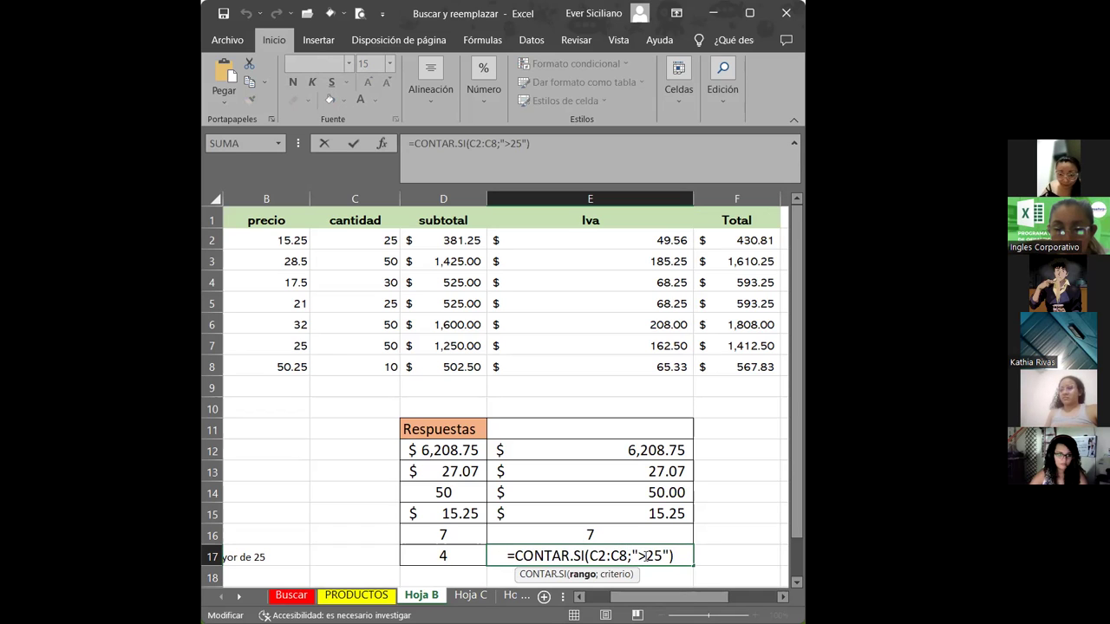
left_click(646, 556)
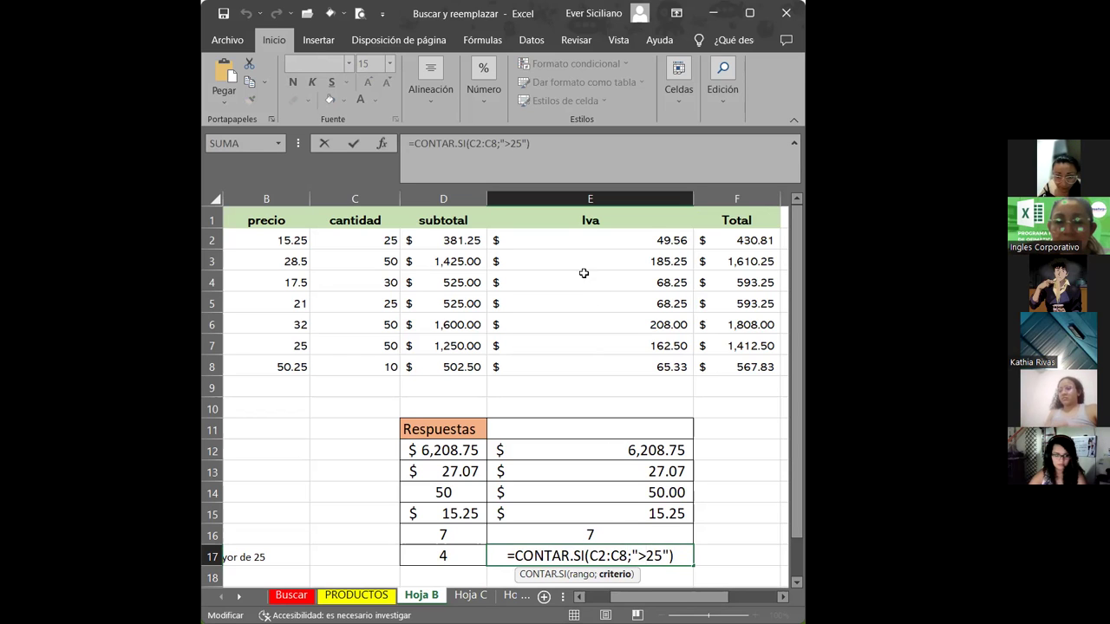
left_click_drag(711, 598, 709, 601)
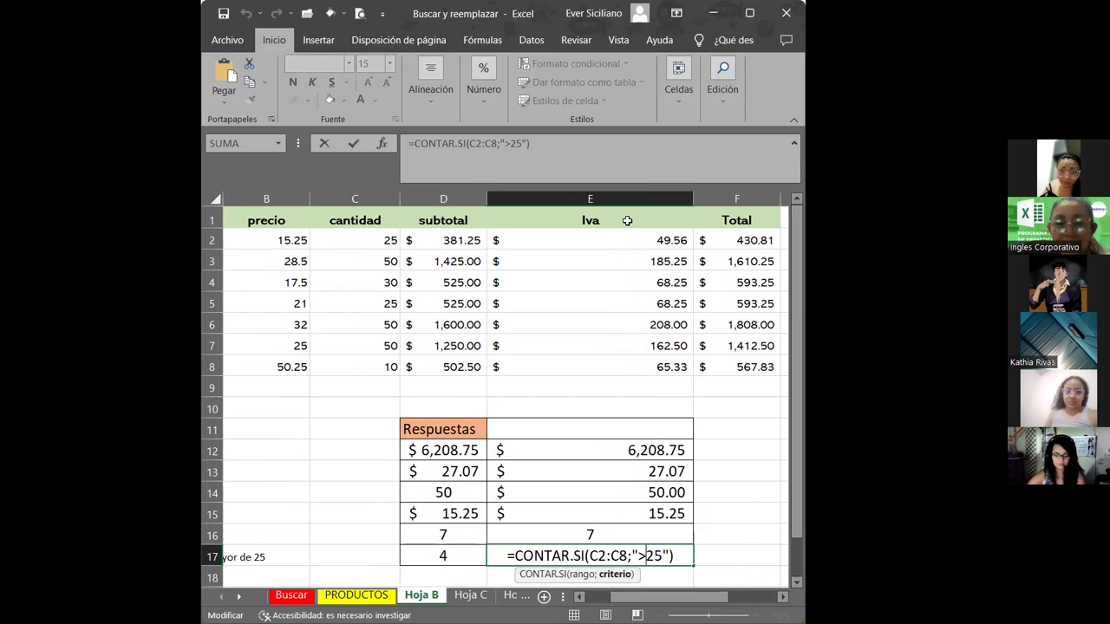
left_click(534, 143)
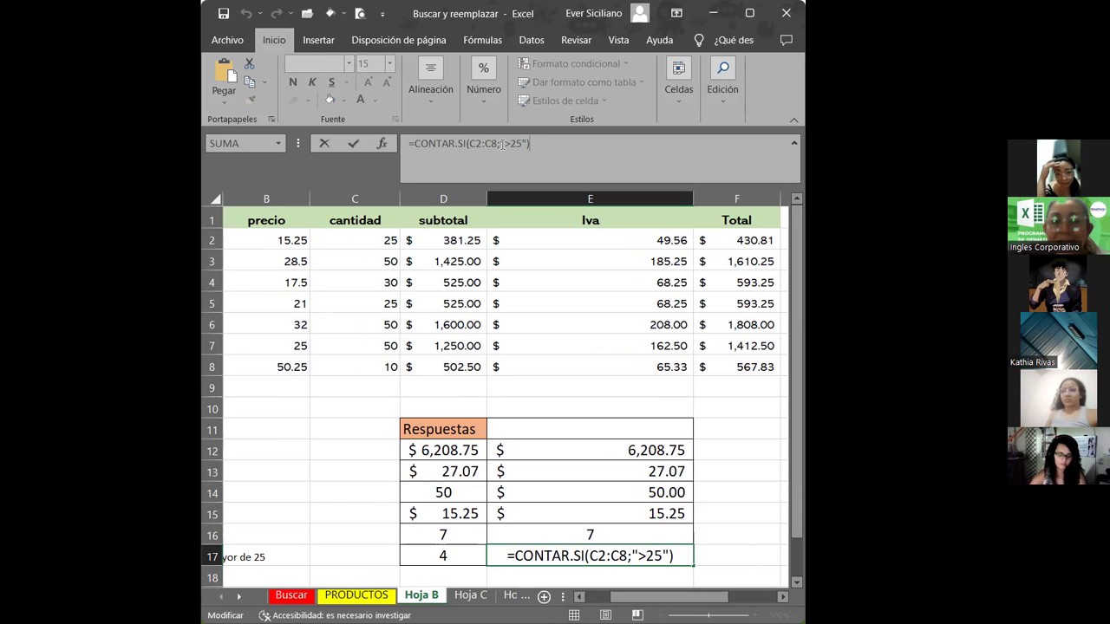
left_click(382, 143)
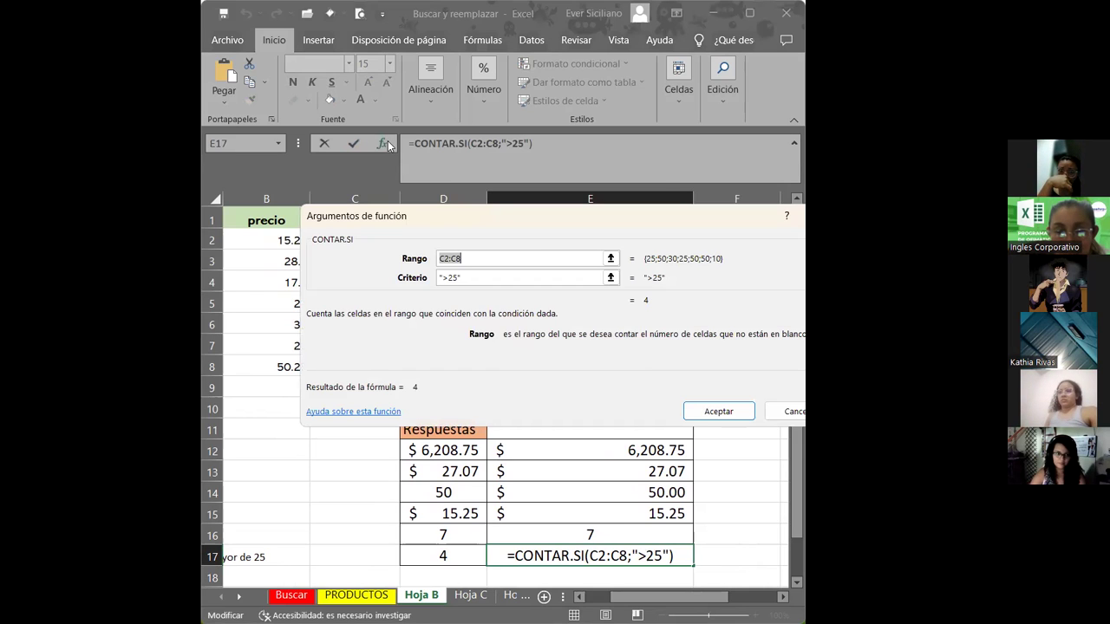
key("Tab")
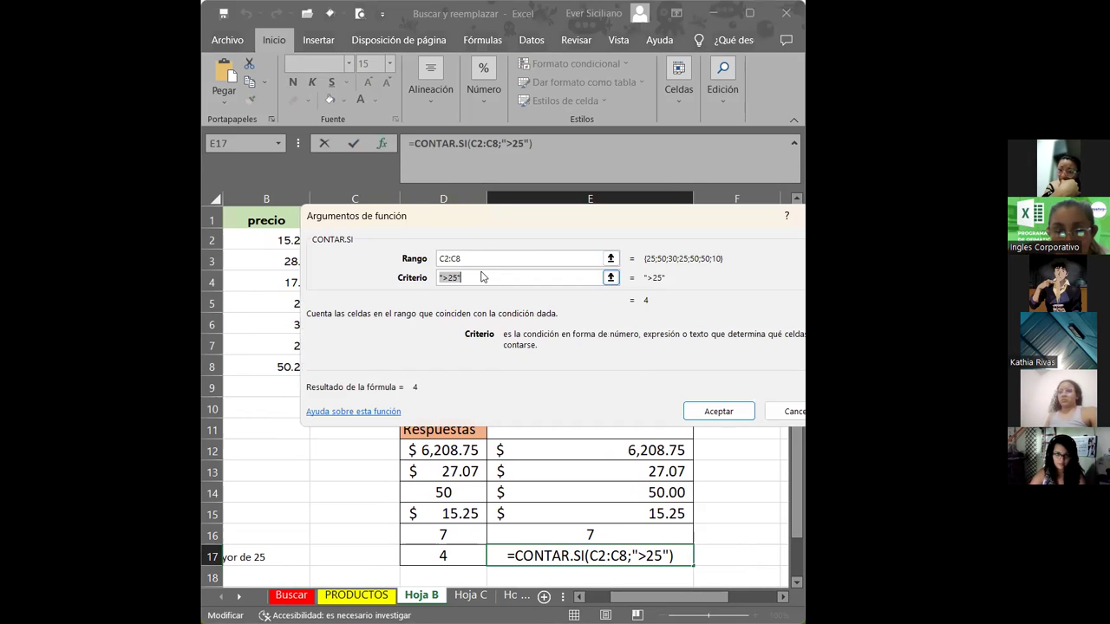
left_click(465, 278)
key("BackSpace")
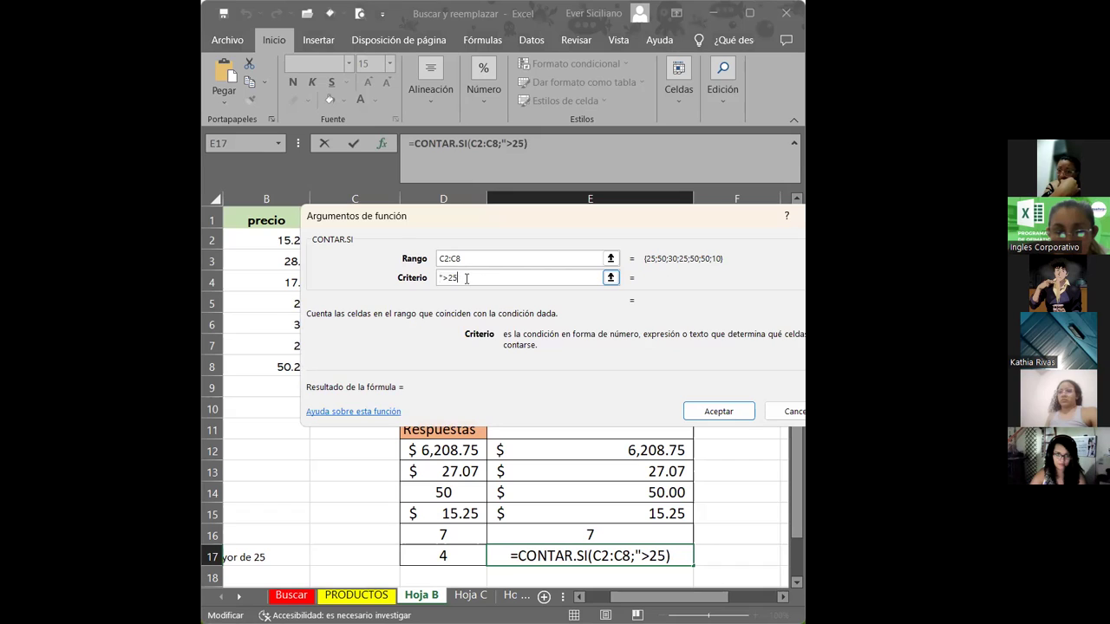
key("BackSpace")
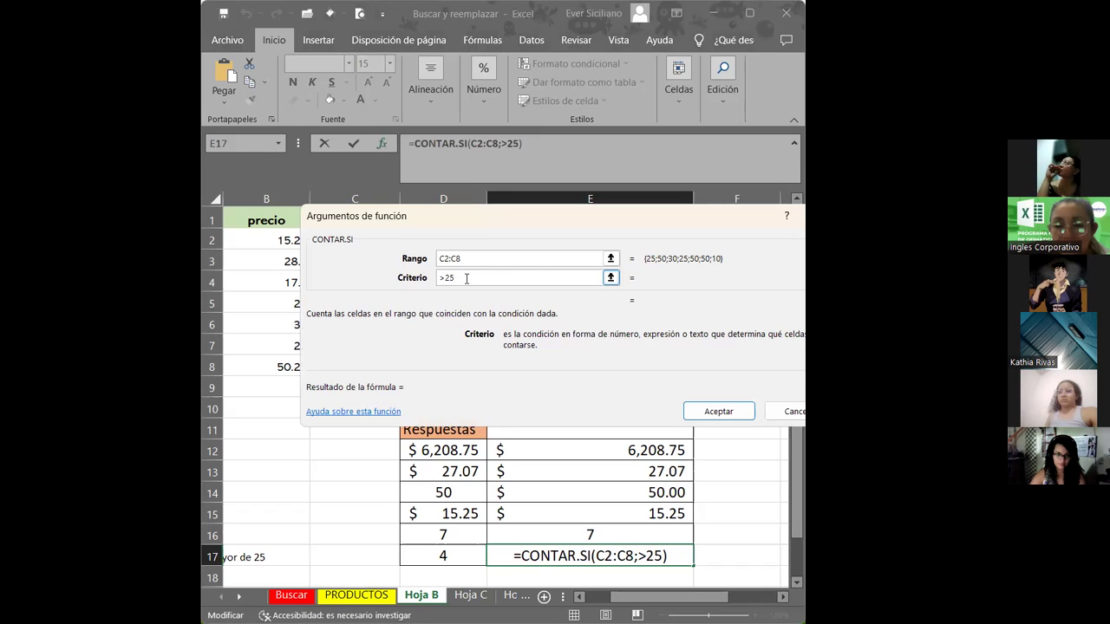
left_click(707, 412)
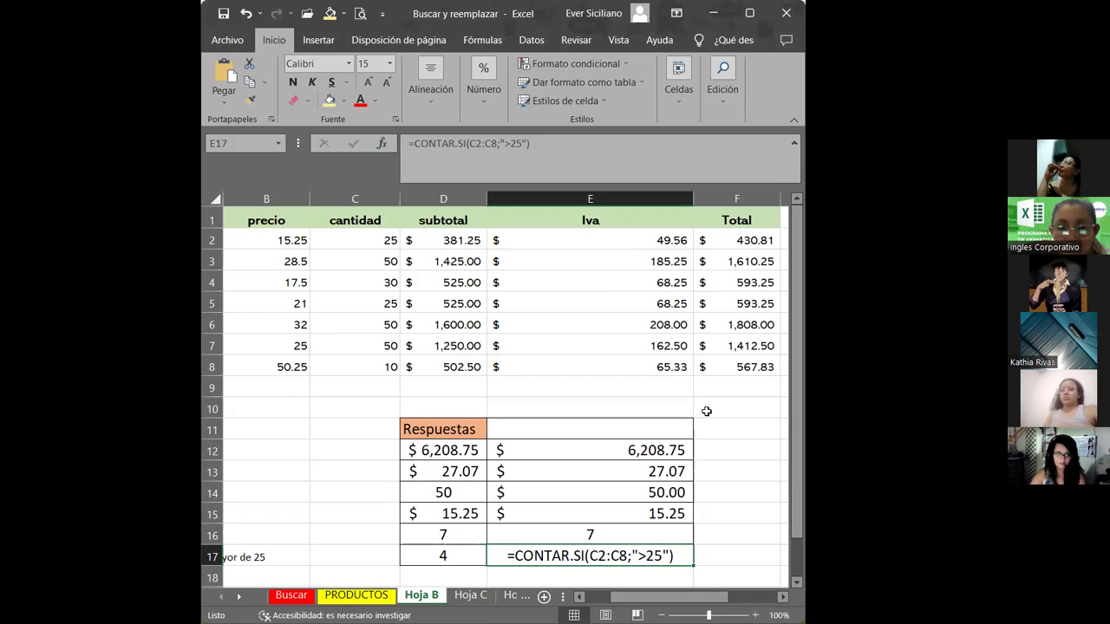
- Review E17's formula argument hints and the cantidad values in C2:C8
key("Return")
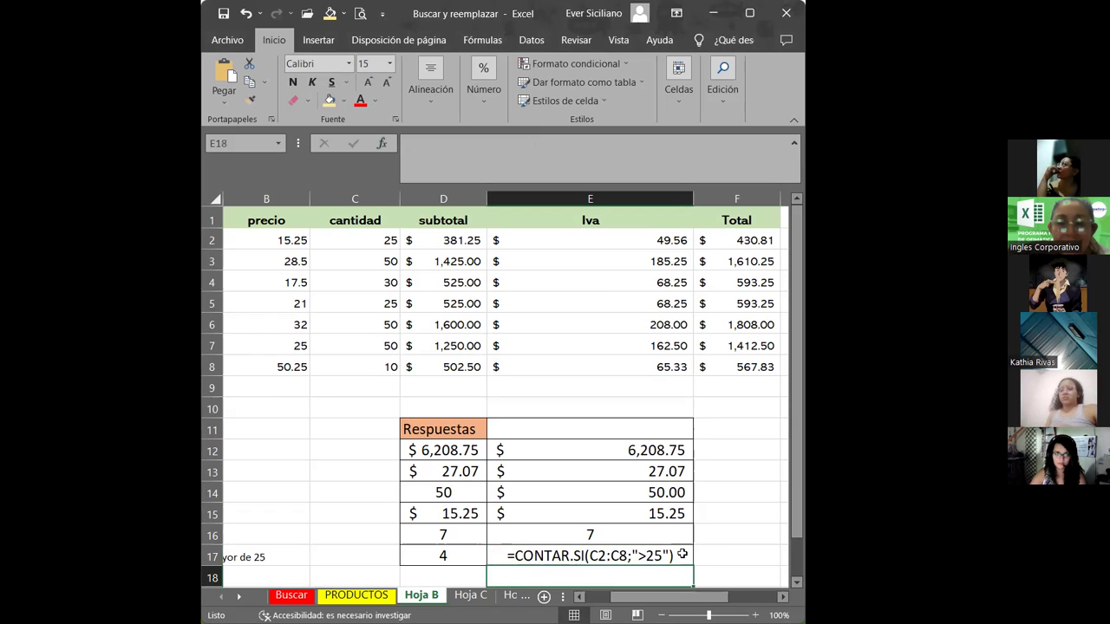
double_click(683, 555)
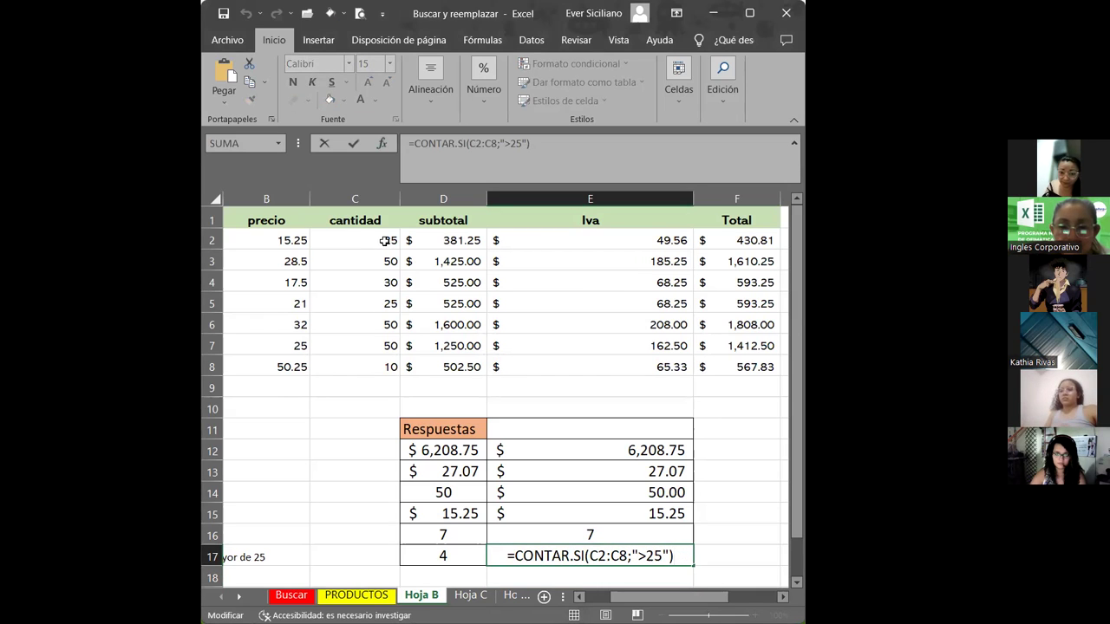
left_click(615, 555)
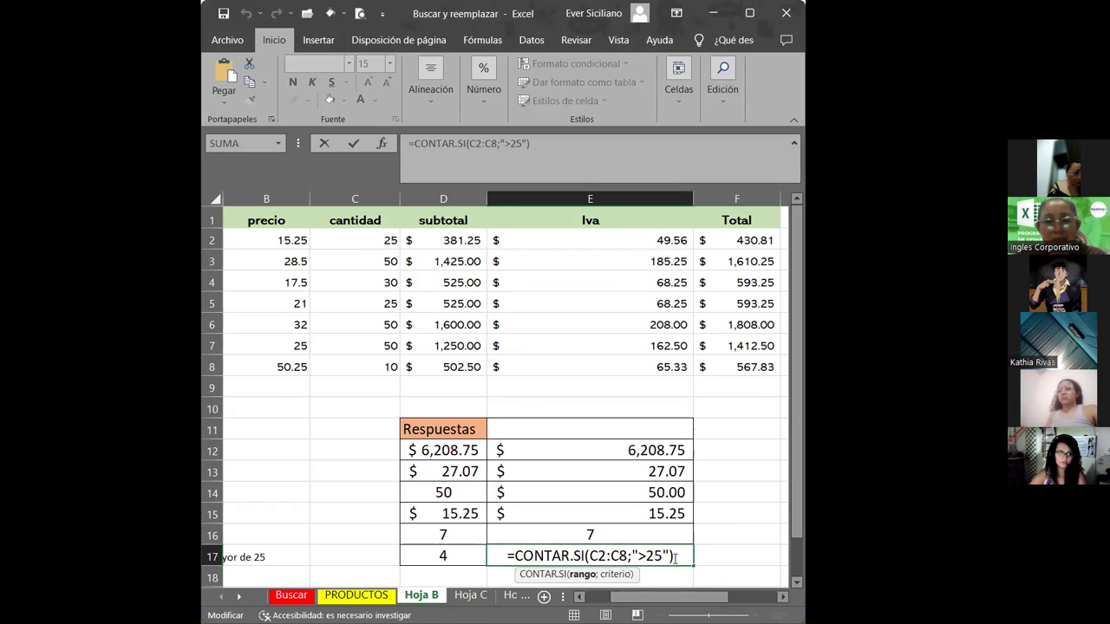
left_click(675, 558)
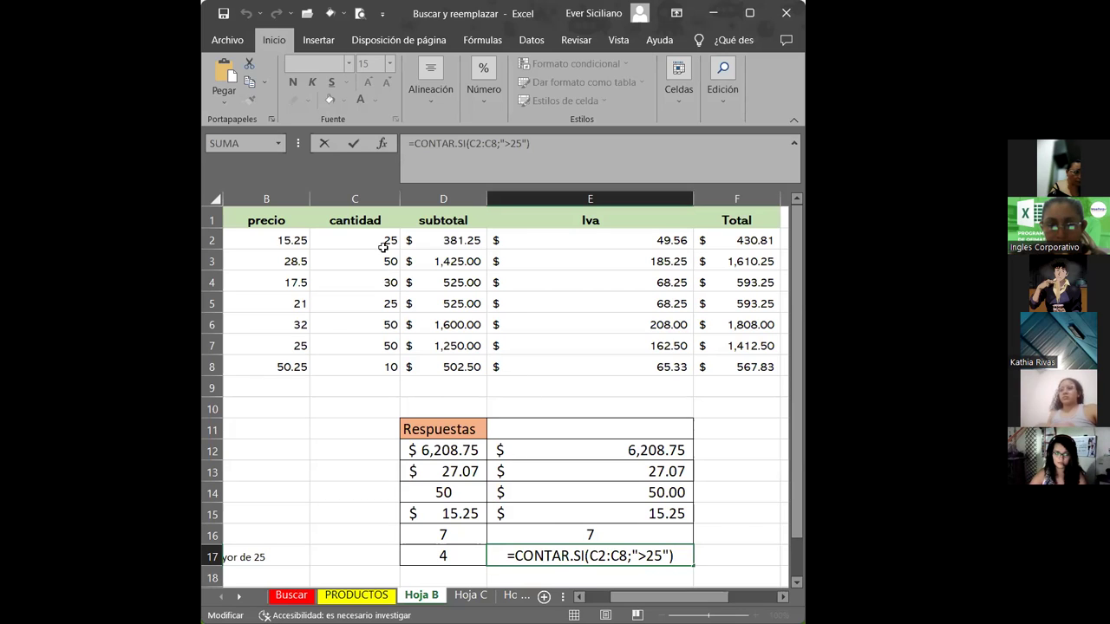
left_click_drag(350, 243, 352, 359)
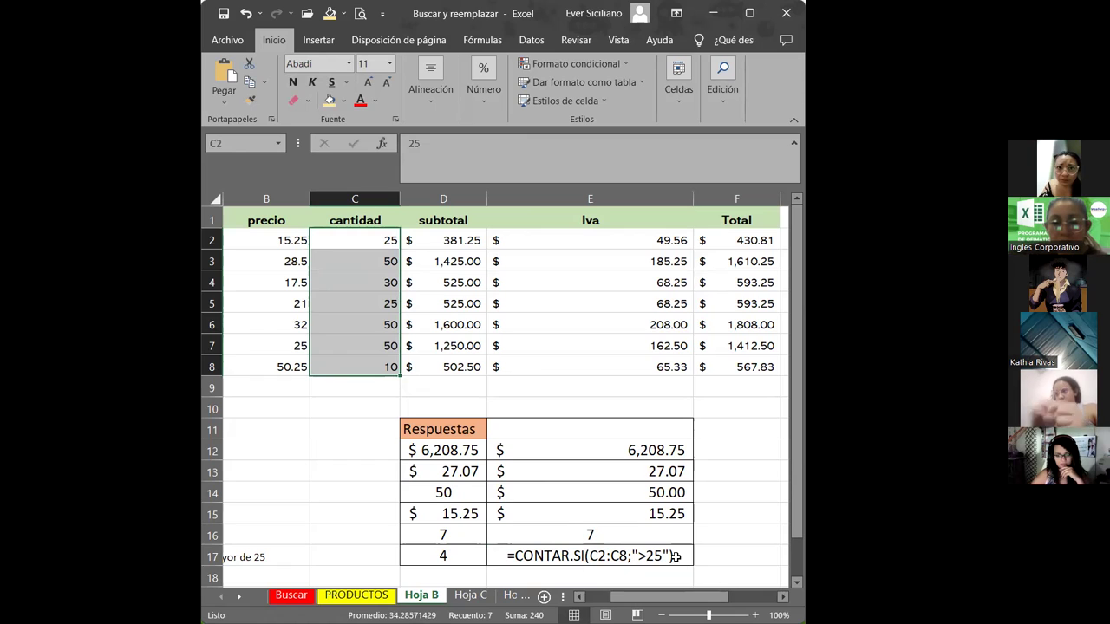
- Delete the CONTAR.SI text from cell E17
left_click(674, 557)
double_click(675, 556)
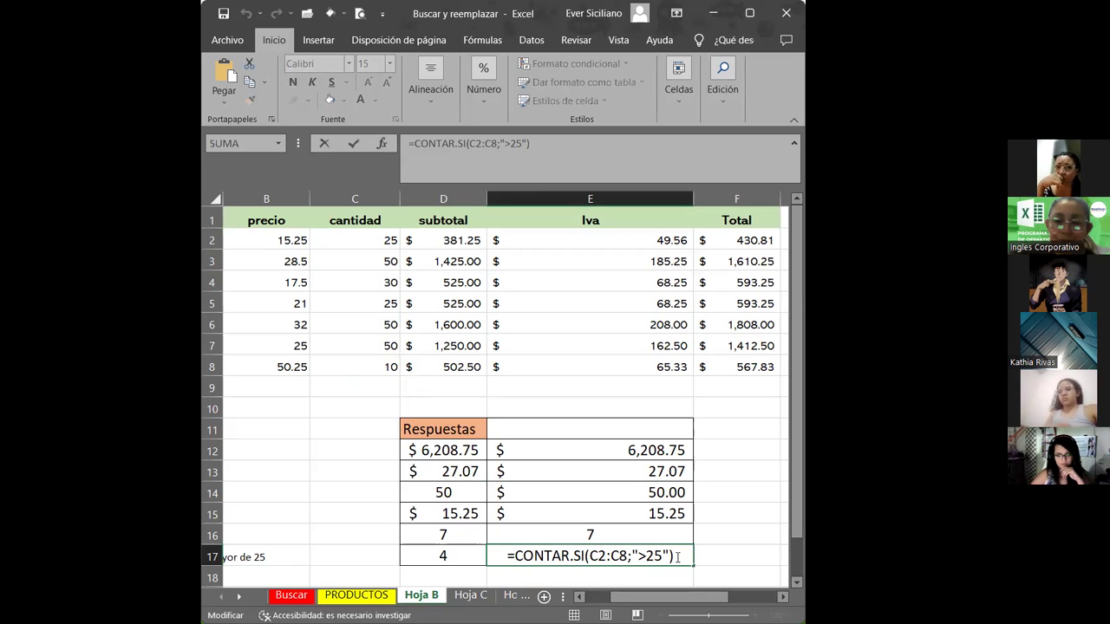
key("Escape")
key("BackSpace")
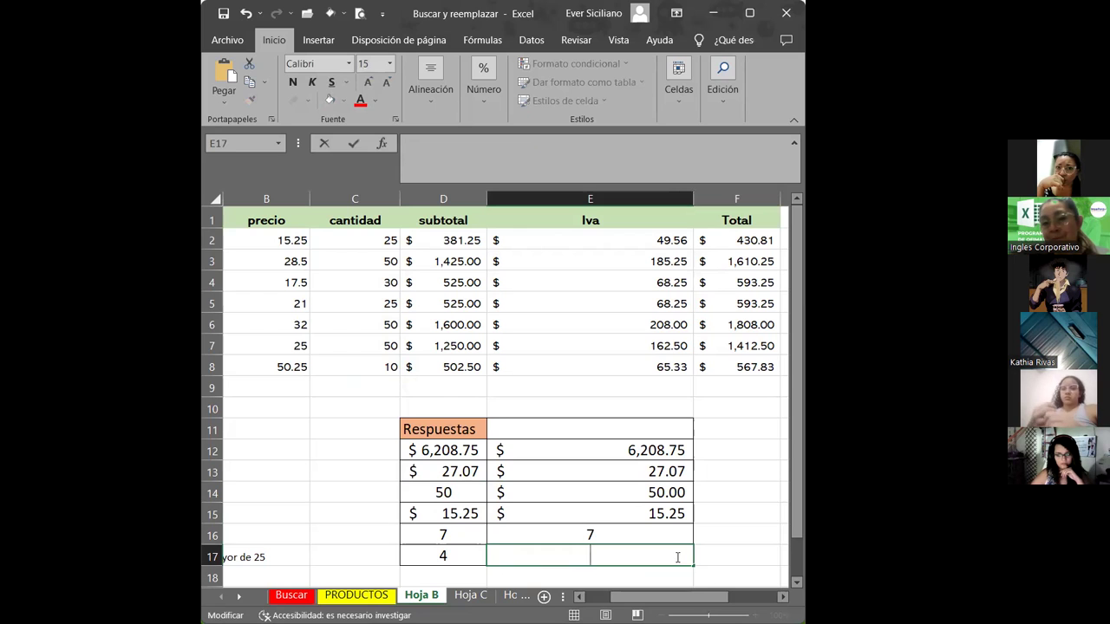
- In empty E17, search Insertar función for CONTAR.SI and choose it
key("Return")
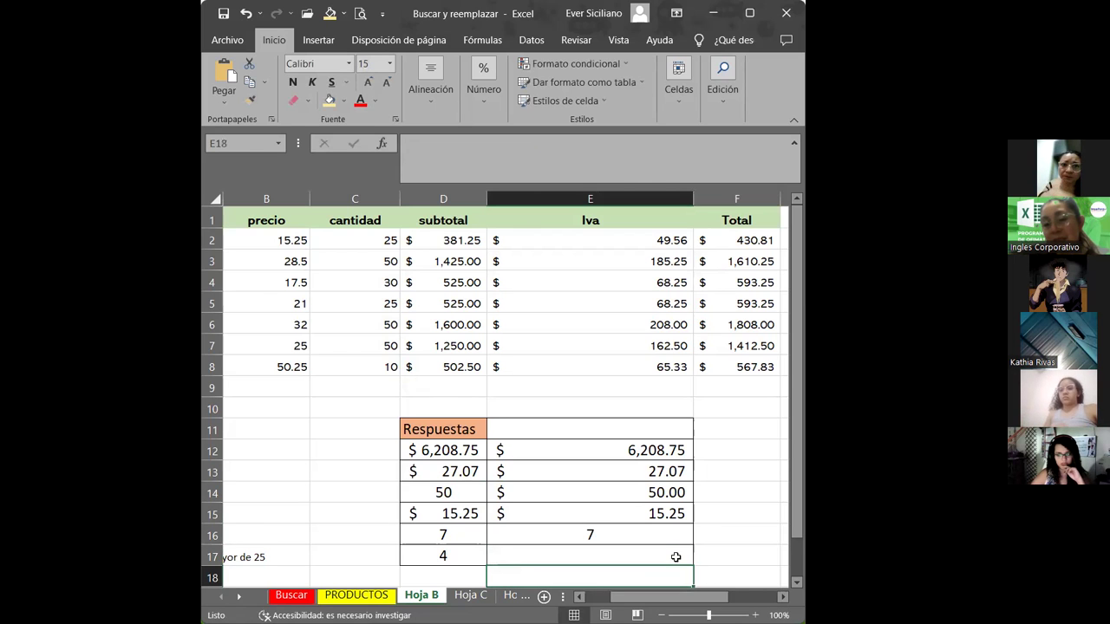
left_click(663, 556)
double_click(665, 557)
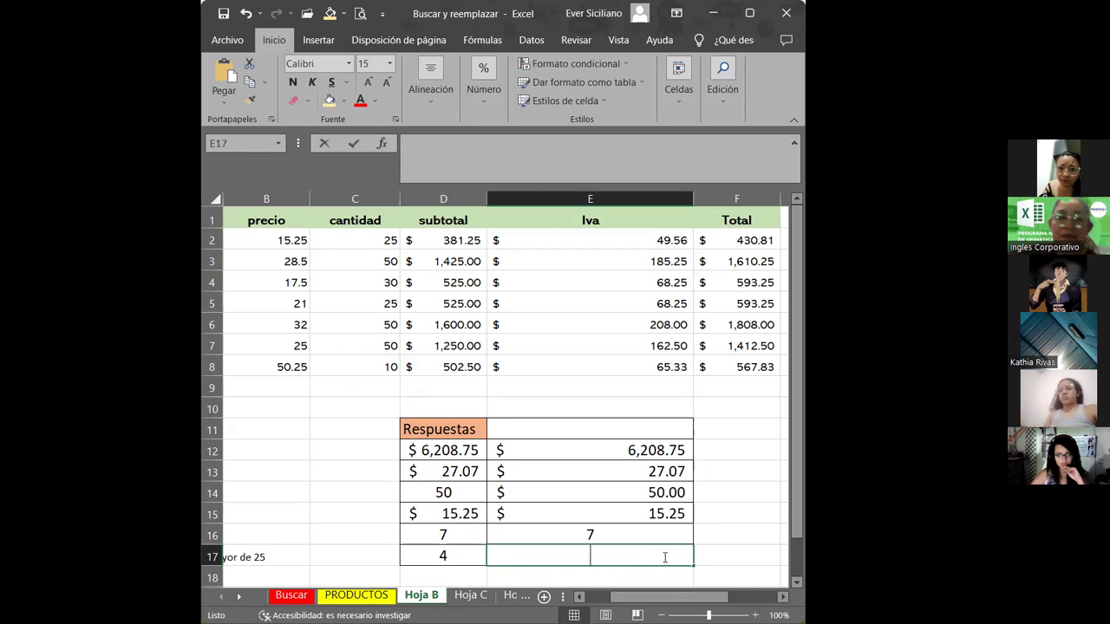
left_click(379, 144)
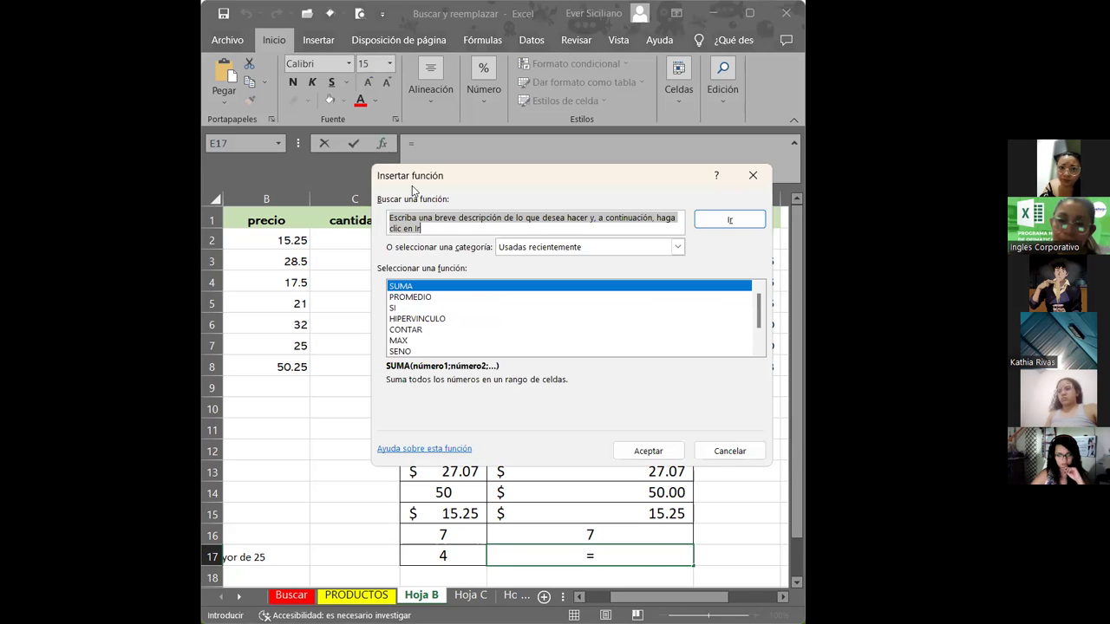
left_click(472, 228)
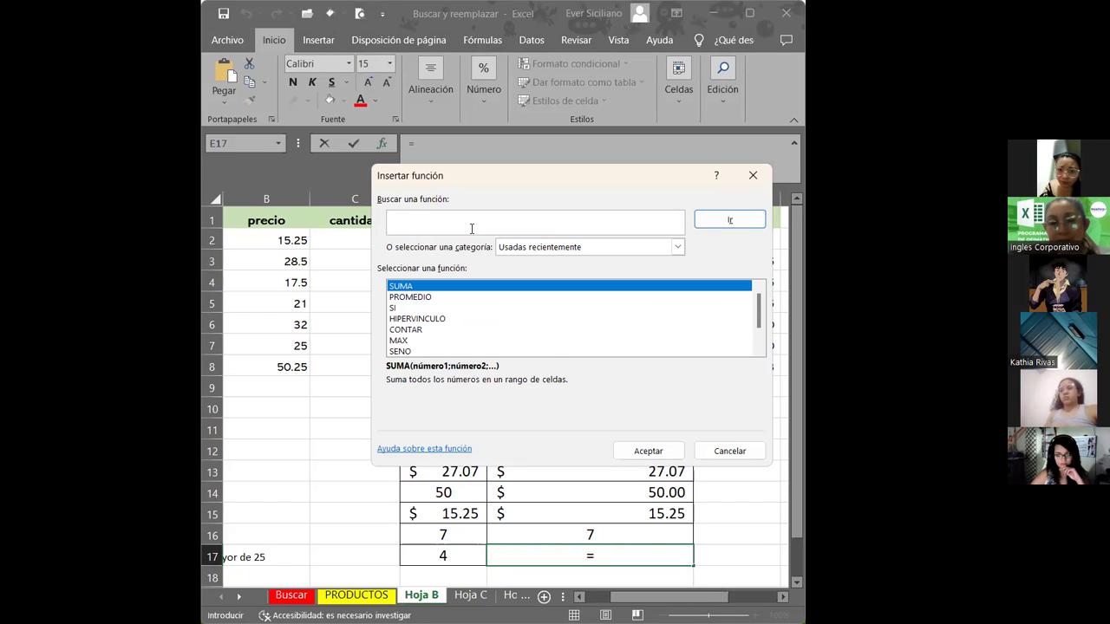
type("coNTAR")
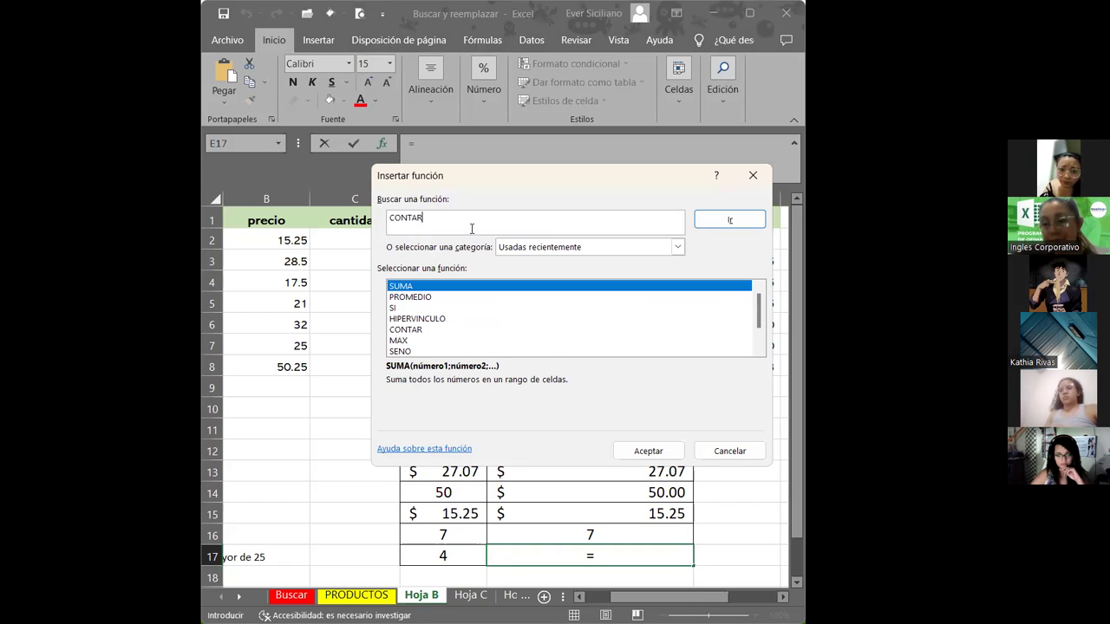
type(".SI")
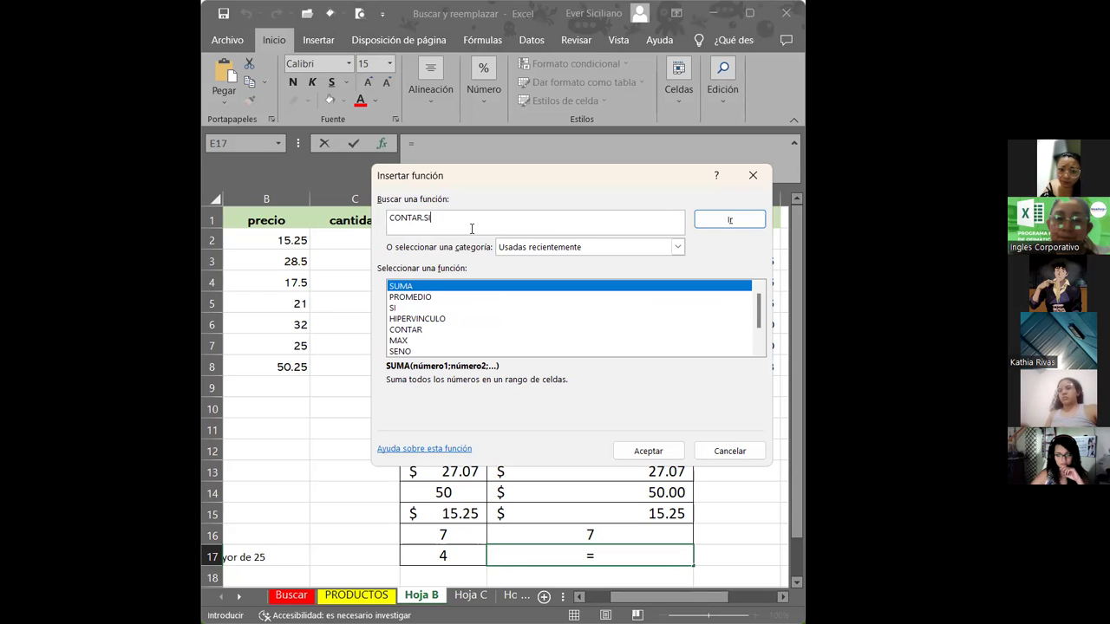
key("Return")
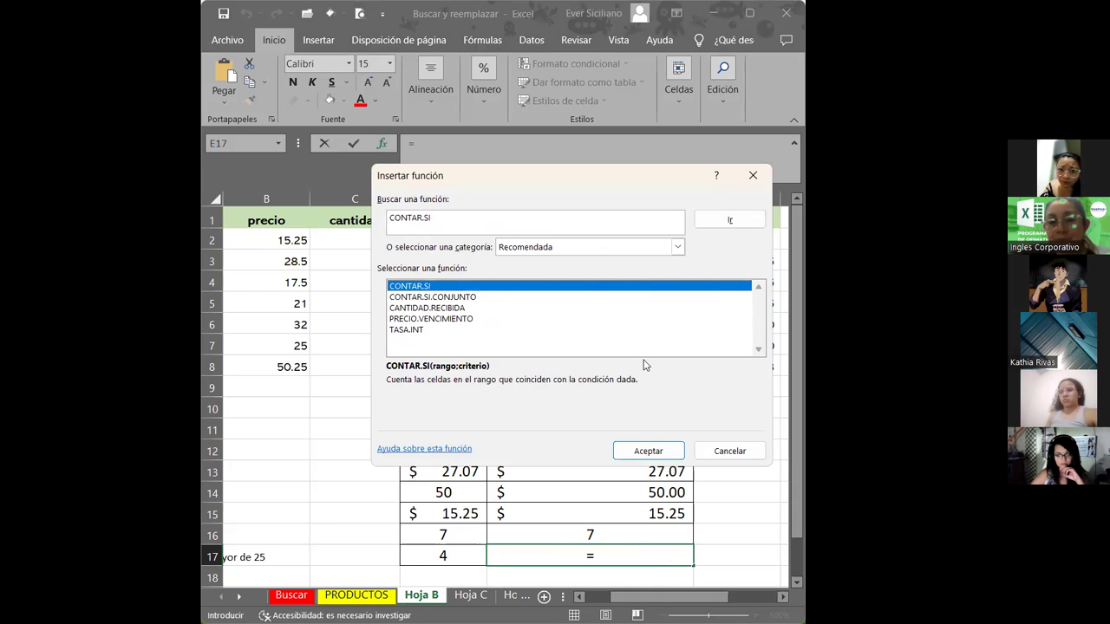
key("Return")
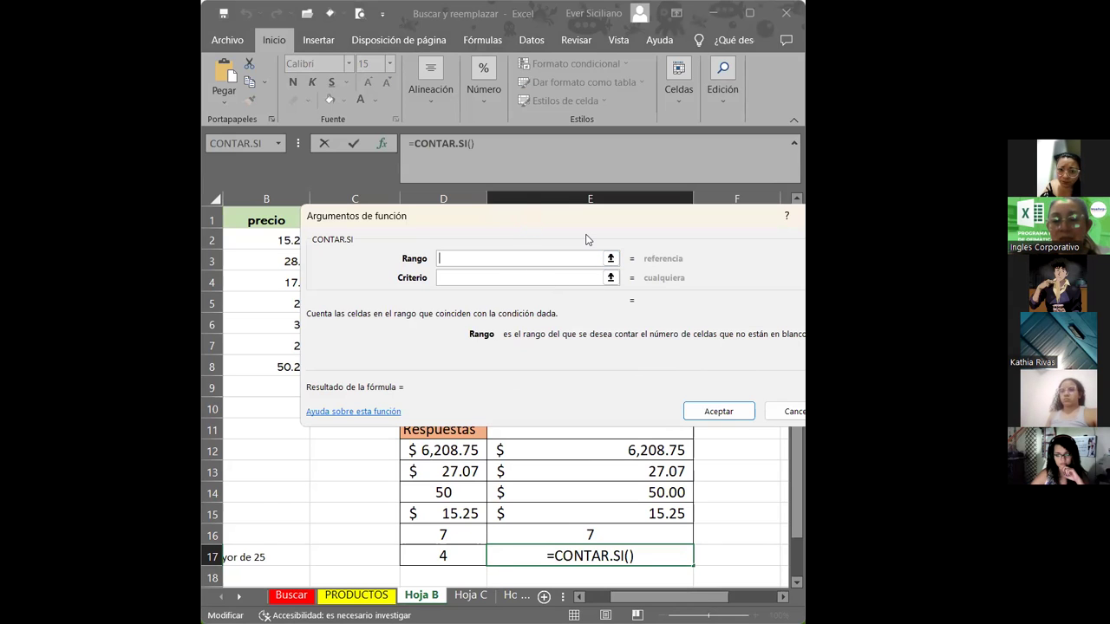
- Set CONTAR.SI's rango to C2:C8 and criterio to >25, then accept
left_click_drag(586, 239, 666, 274)
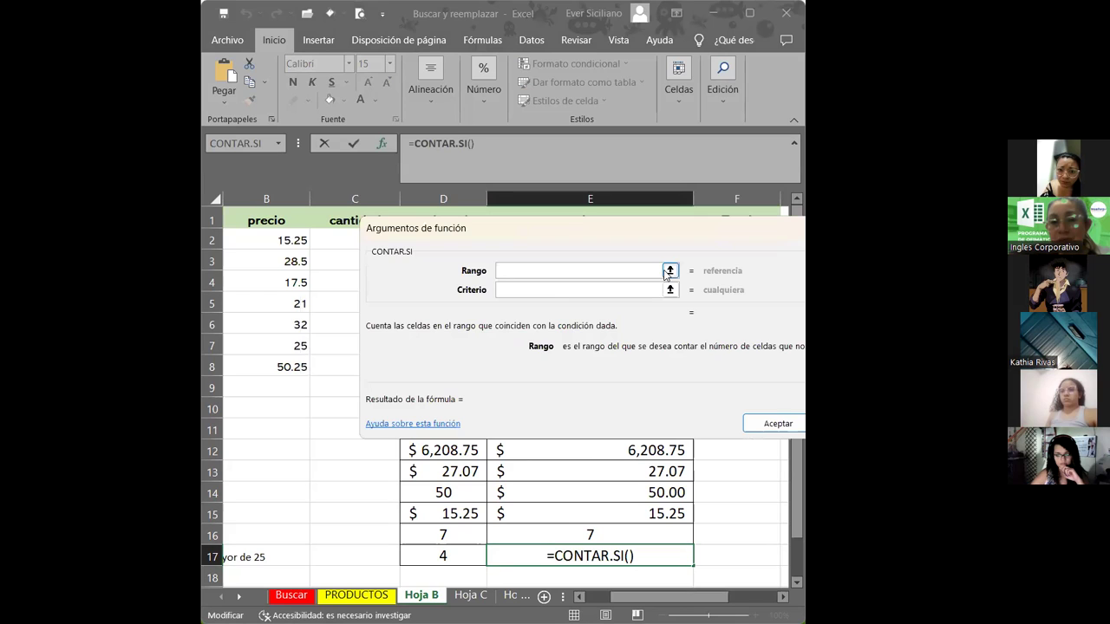
left_click(669, 271)
left_click_drag(336, 240, 343, 269)
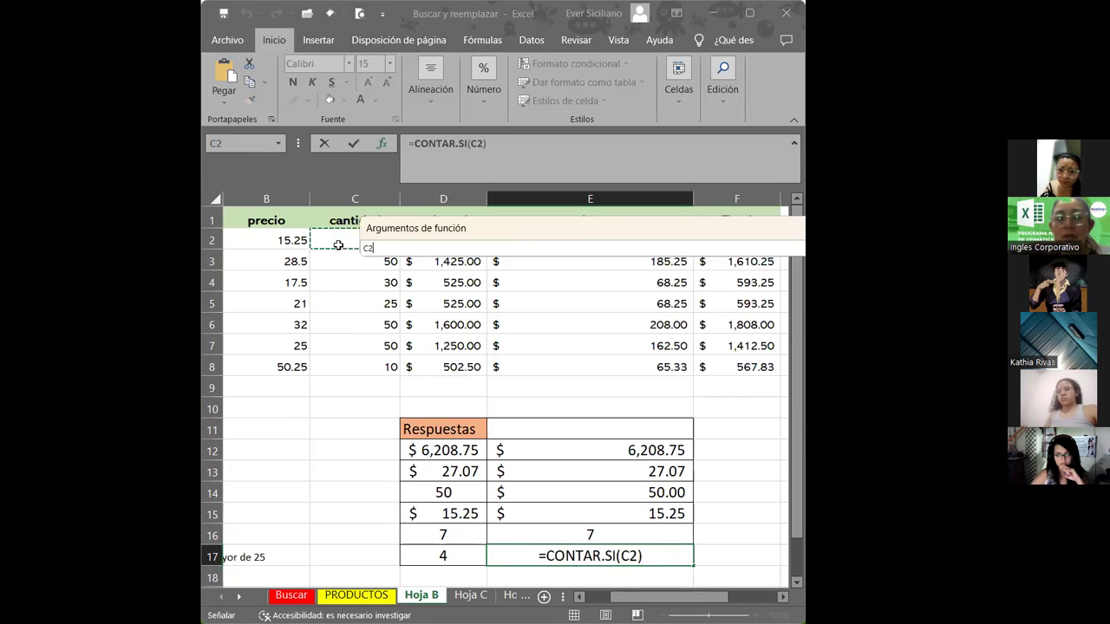
left_click_drag(357, 362, 357, 362)
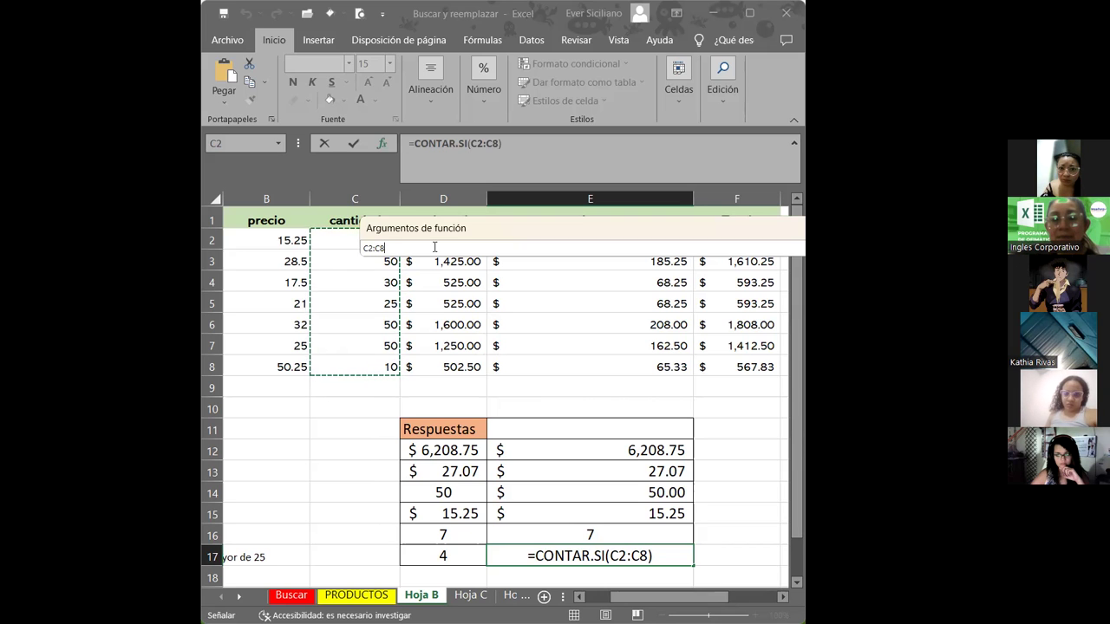
key("Return")
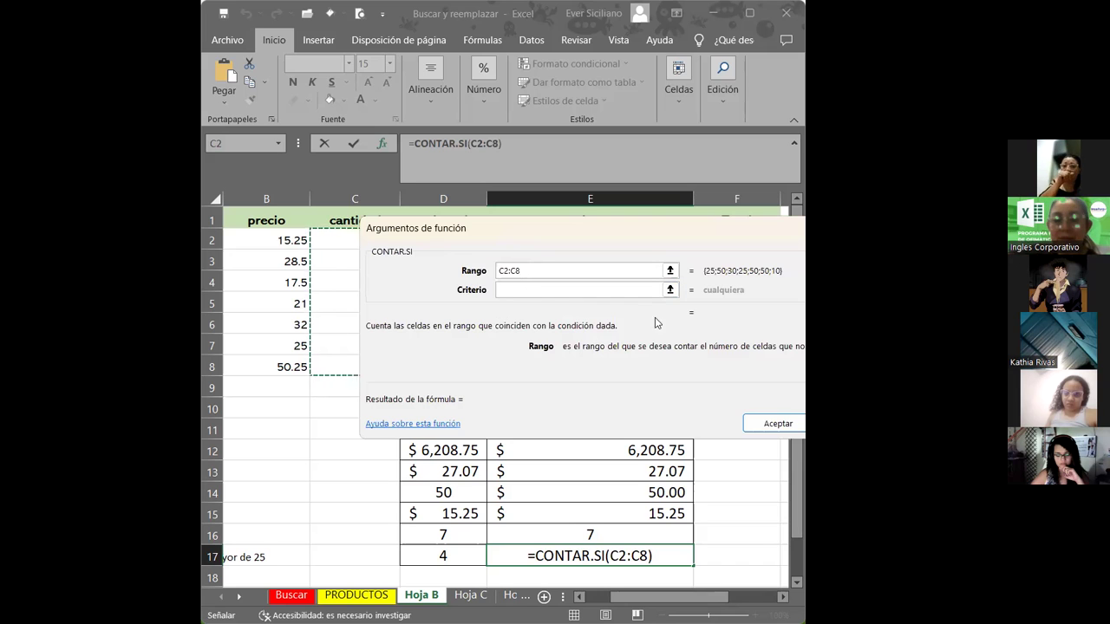
left_click(633, 289)
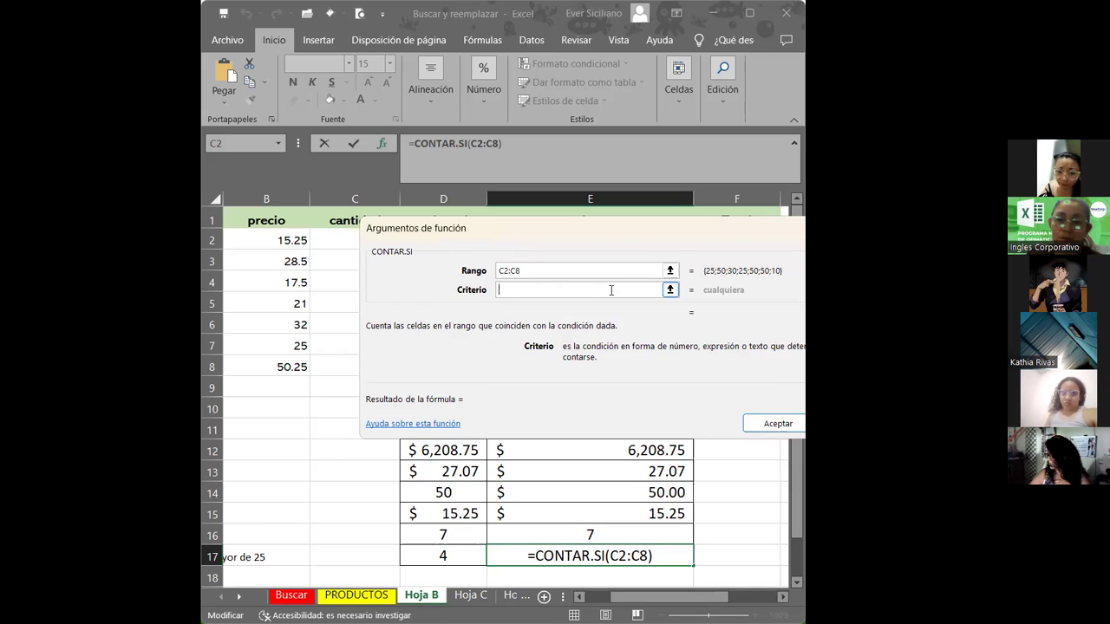
type(">")
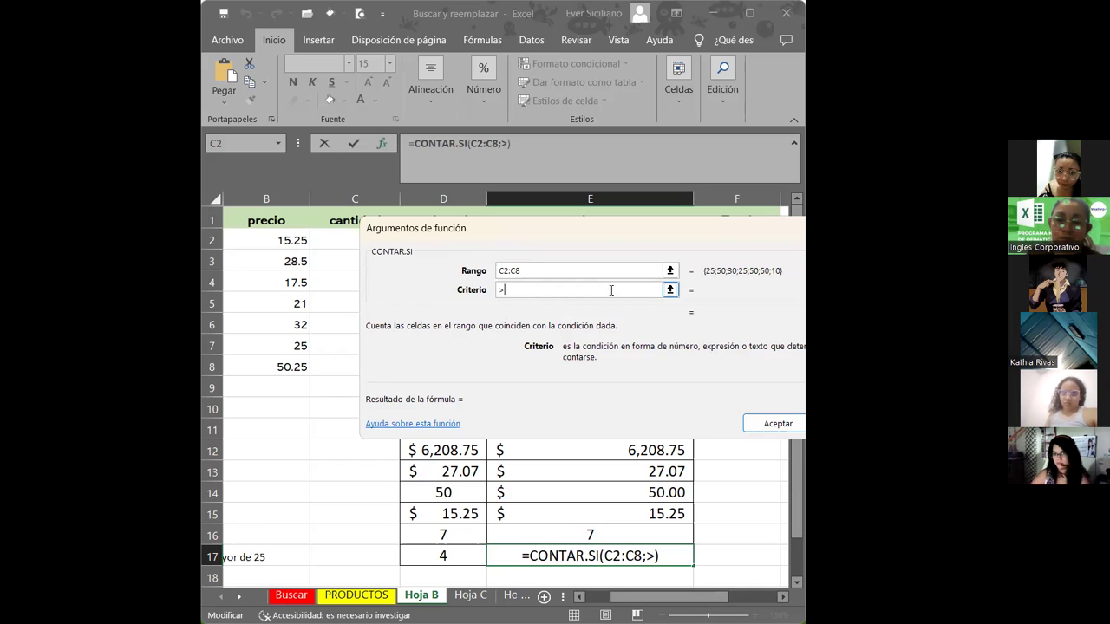
type("25")
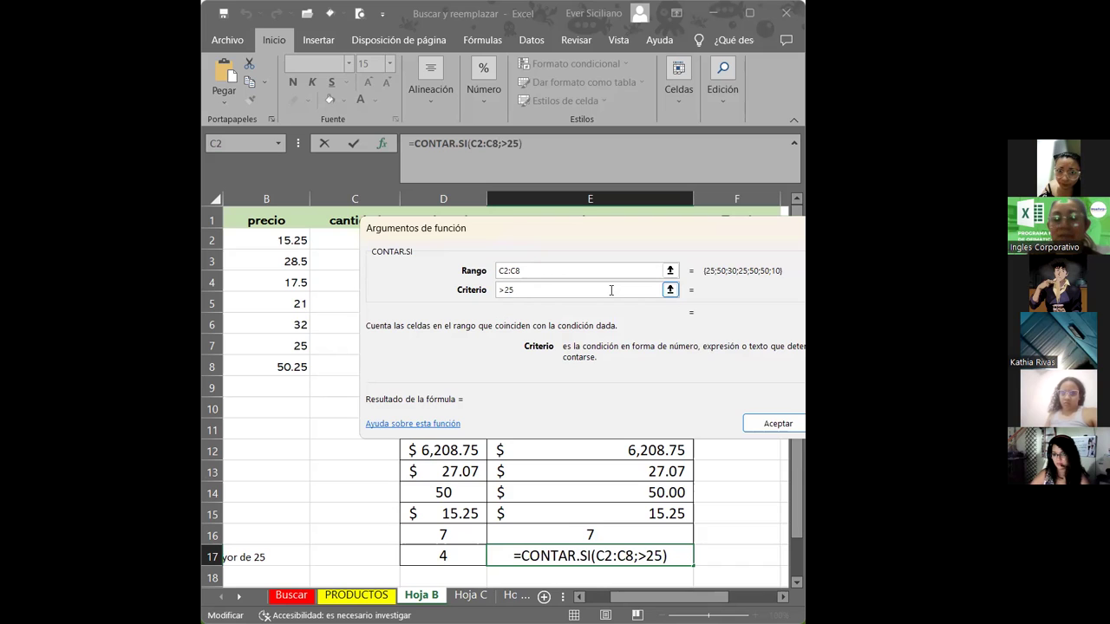
left_click(769, 423)
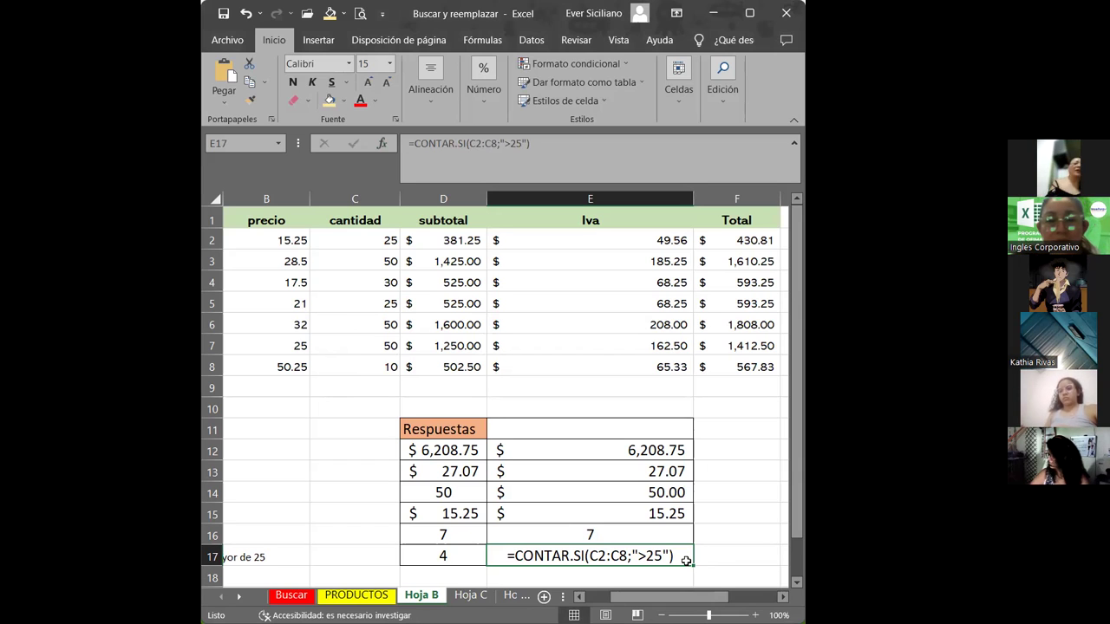
left_click(389, 242)
double_click(389, 242)
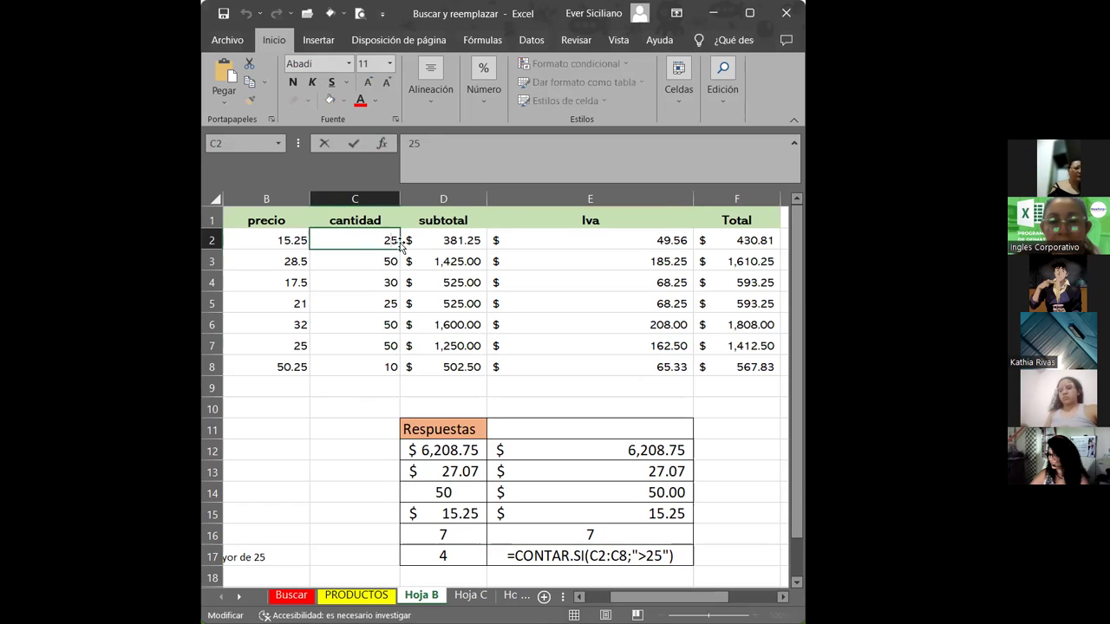
left_click_drag(395, 240, 385, 240)
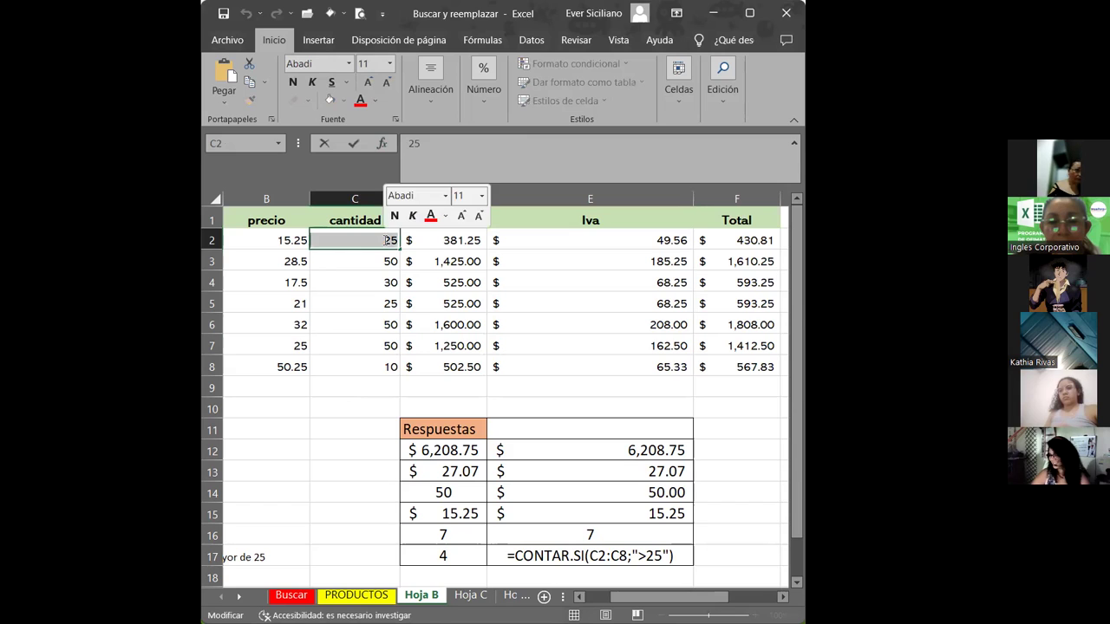
type("25")
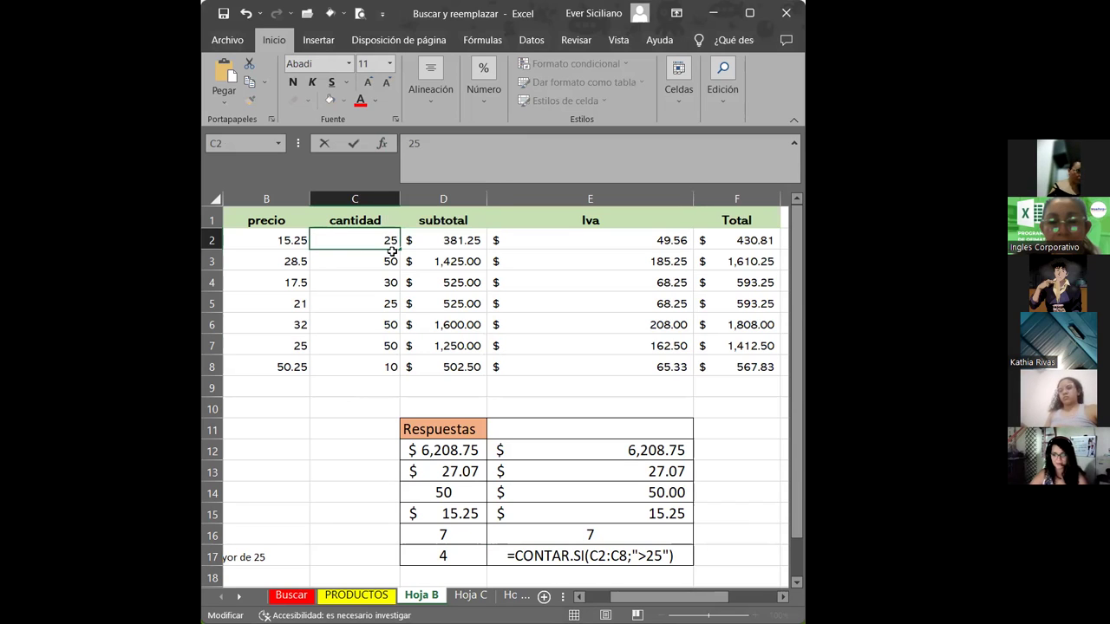
left_click(393, 261)
double_click(394, 261)
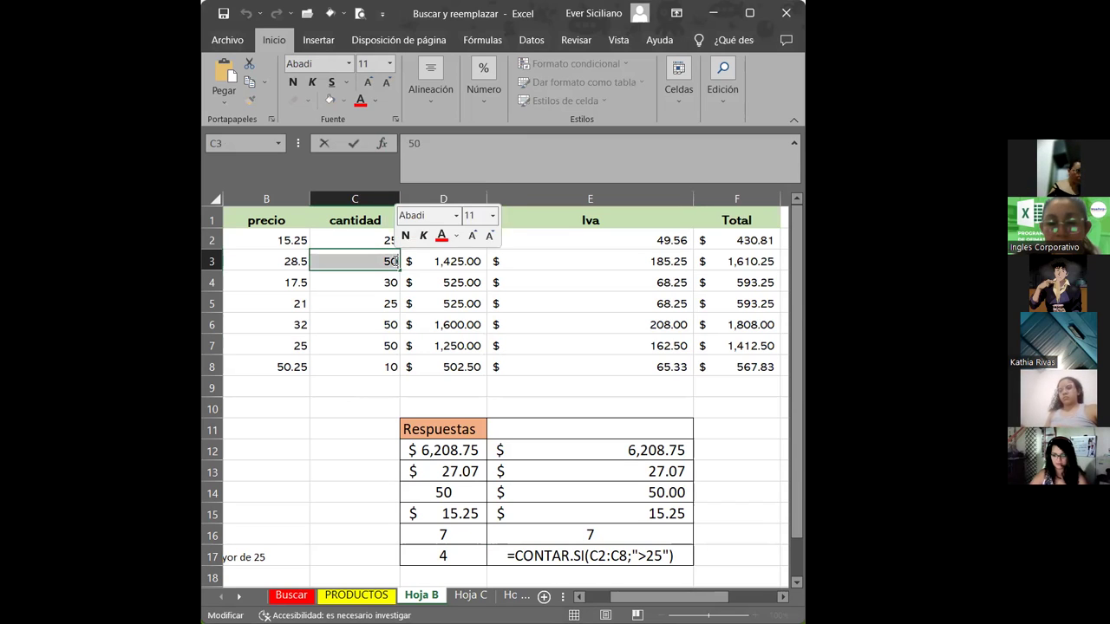
left_click(394, 261)
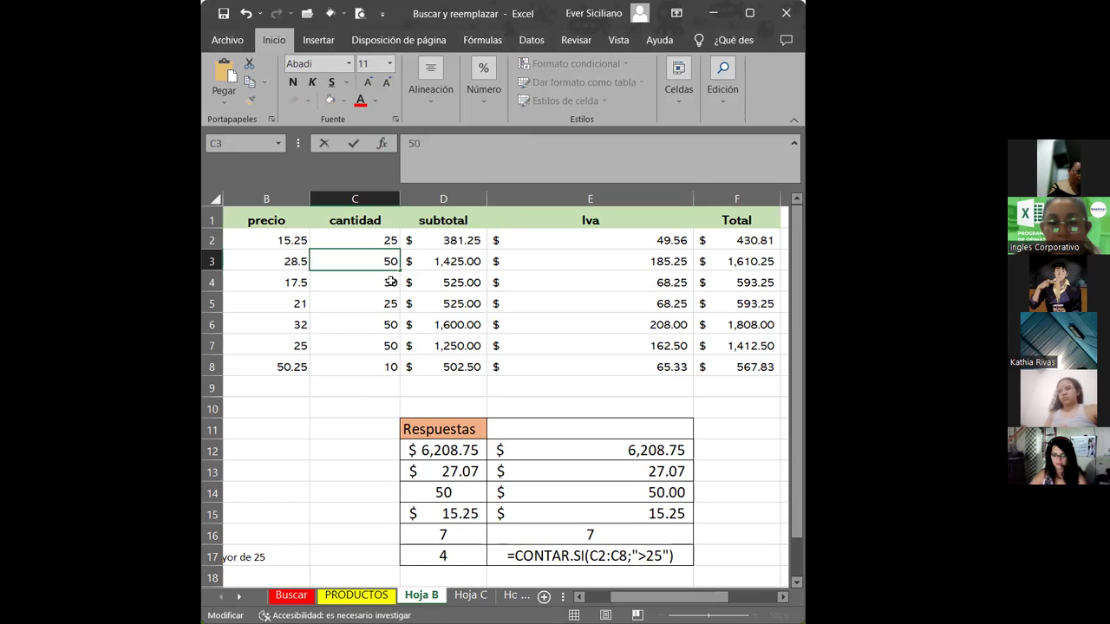
double_click(393, 282)
double_click(393, 281)
left_click(393, 282)
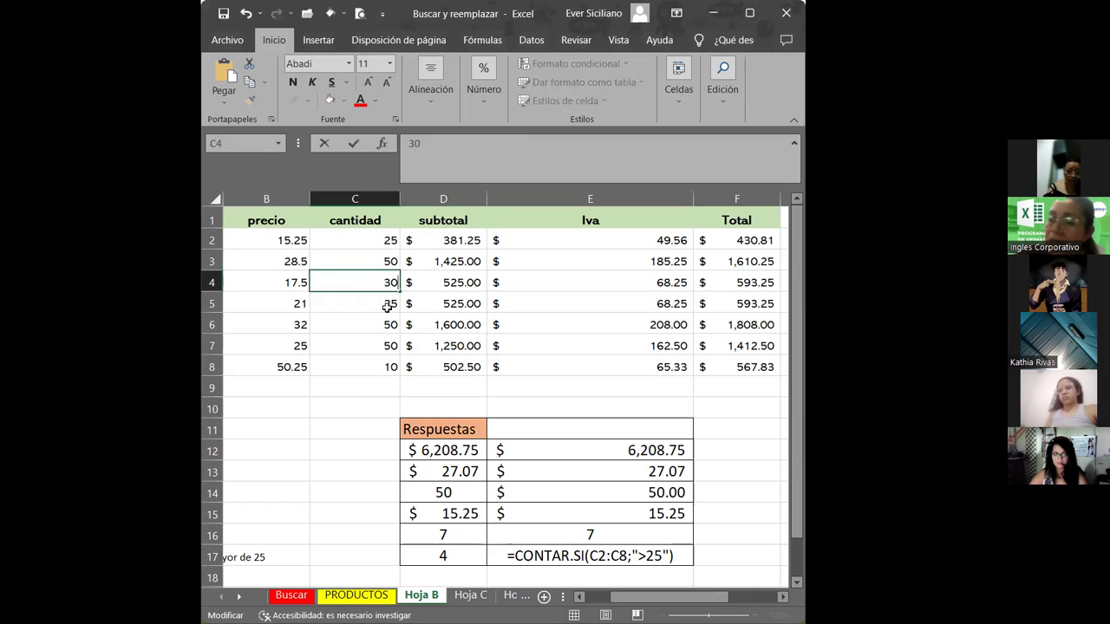
double_click(390, 303)
double_click(391, 304)
left_click(391, 304)
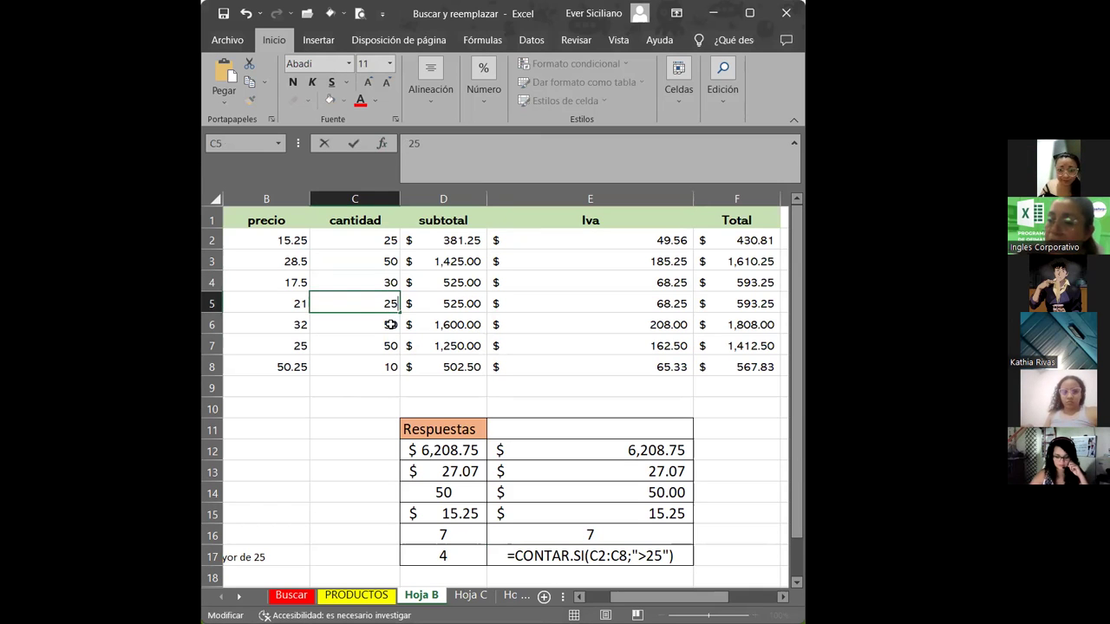
double_click(391, 324)
double_click(391, 325)
left_click(392, 324)
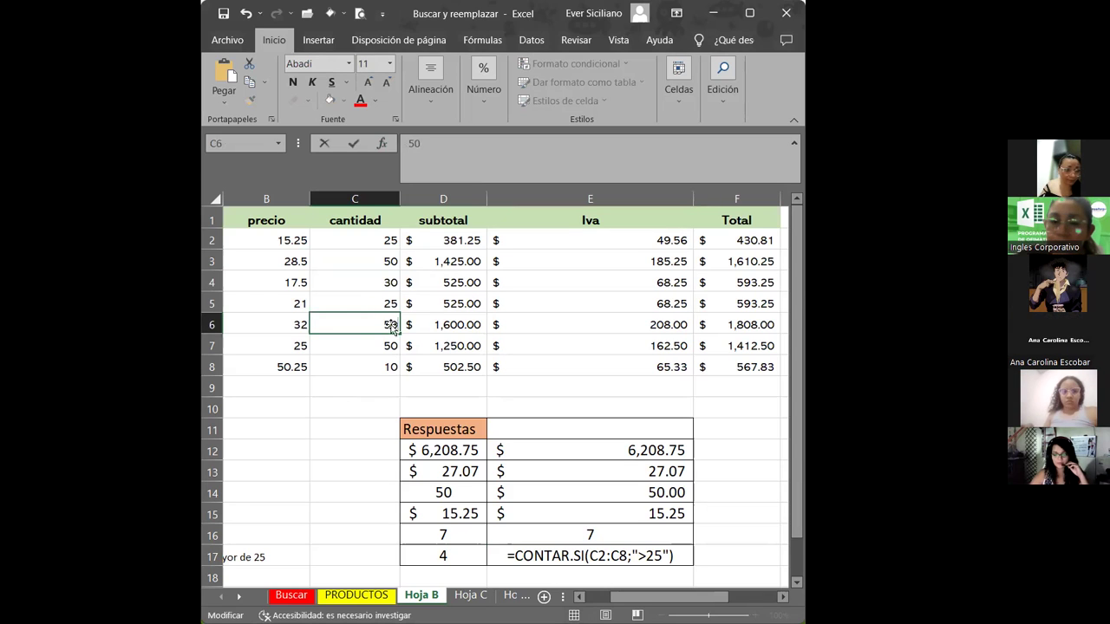
double_click(391, 345)
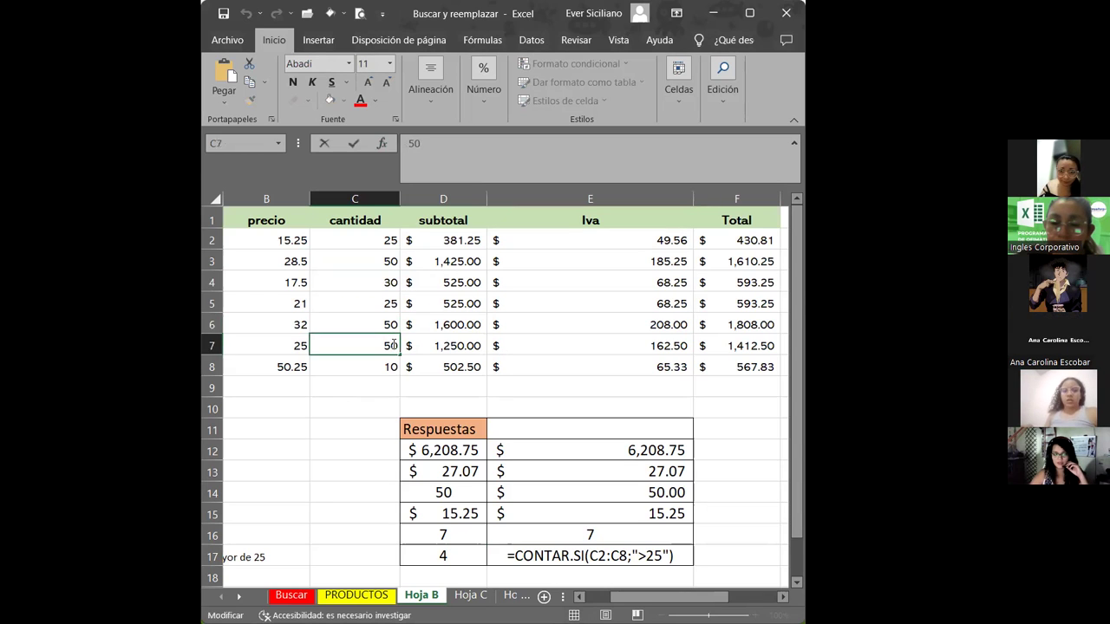
double_click(392, 345)
type("5")
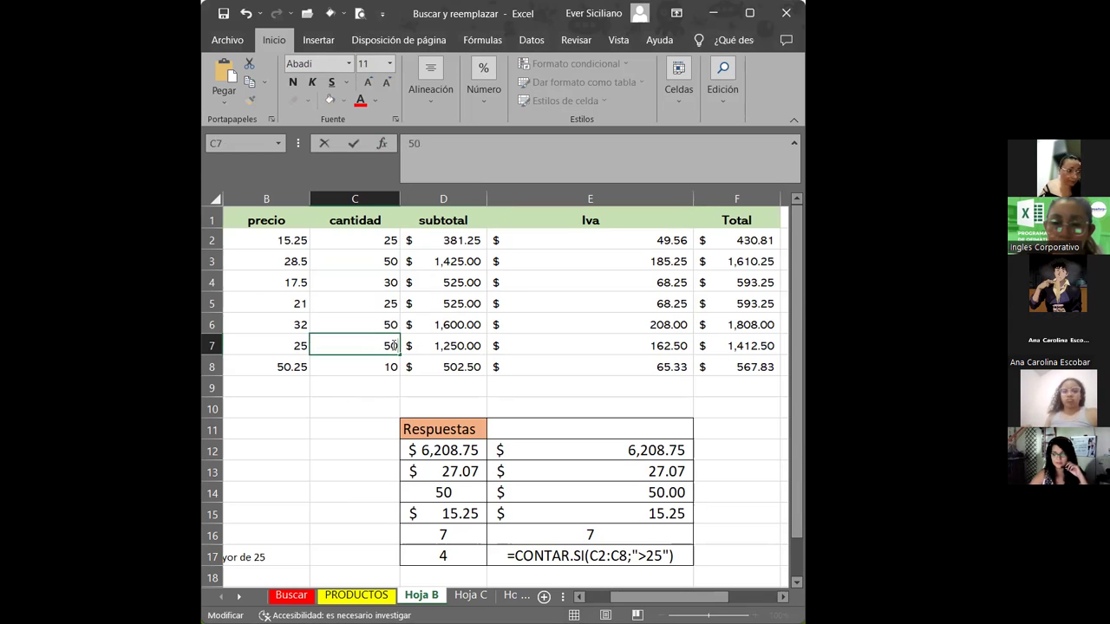
left_click(391, 364)
double_click(391, 364)
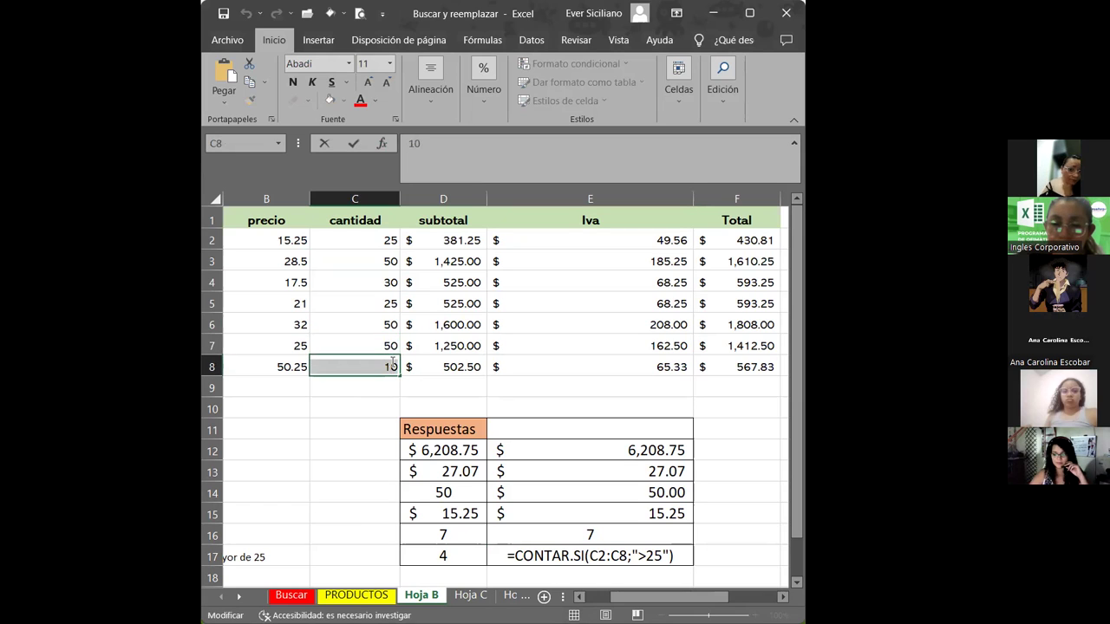
key("Escape")
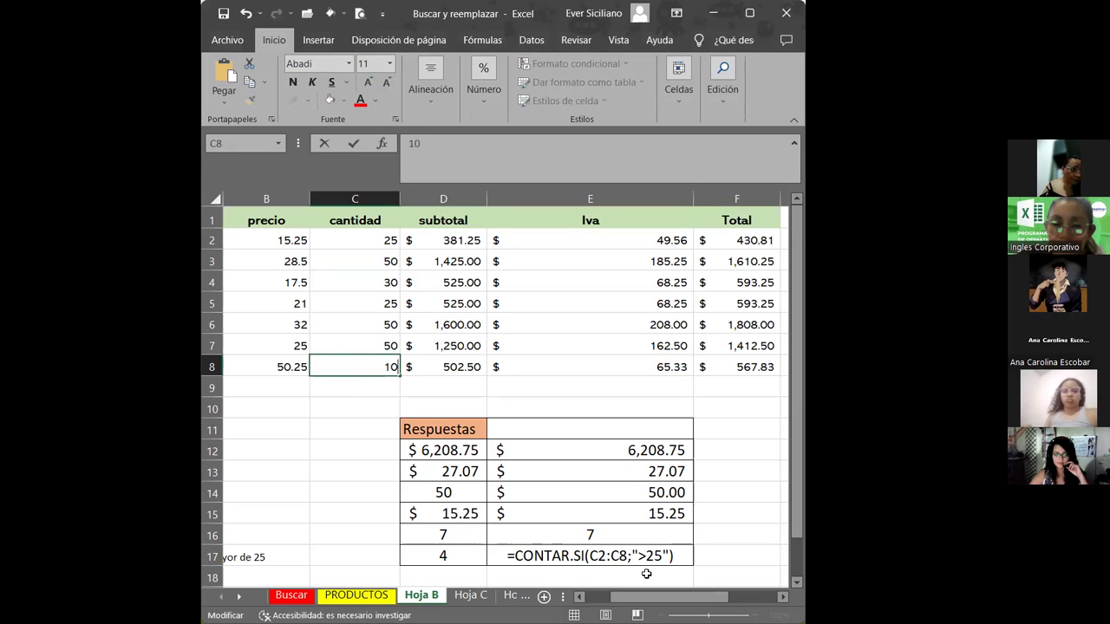
left_click(667, 556)
double_click(685, 559)
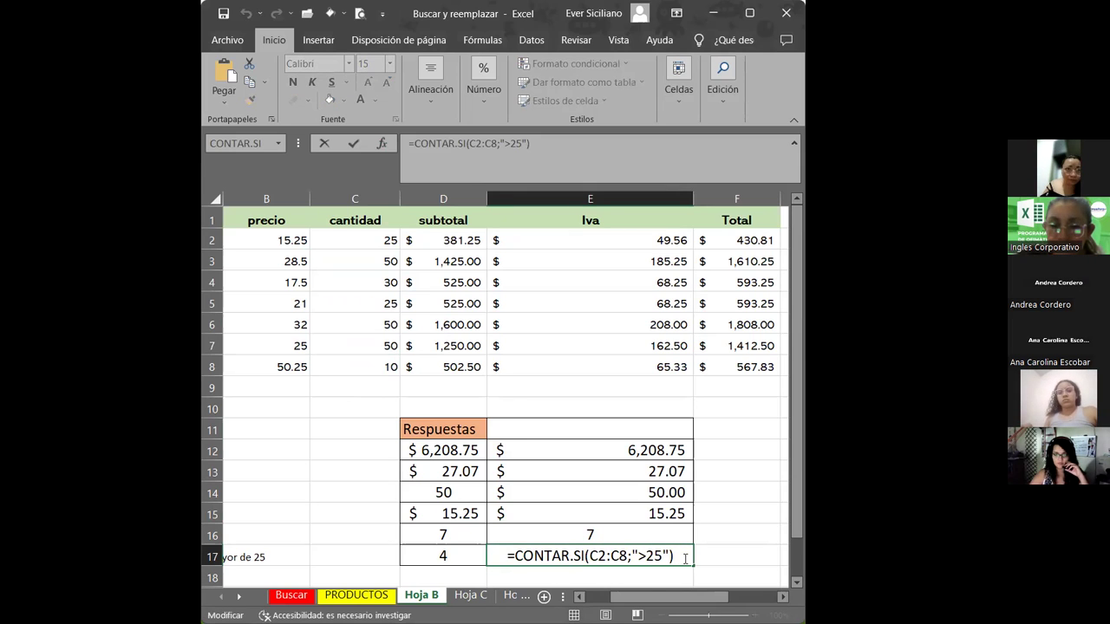
- Retype E17 as =CONTAR.SI(C2:C8;"=25") and reopen it for editing
key("BackSpace")
key("BackSpace")
key("BackSpace")
type("(")
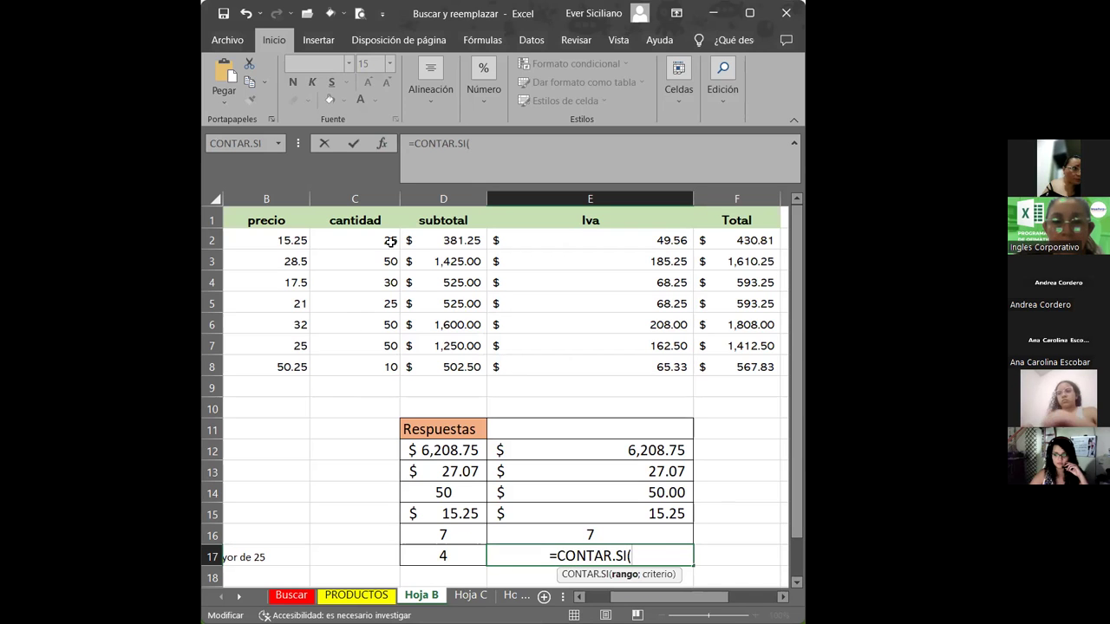
left_click(391, 249)
left_click_drag(391, 249, 391, 269)
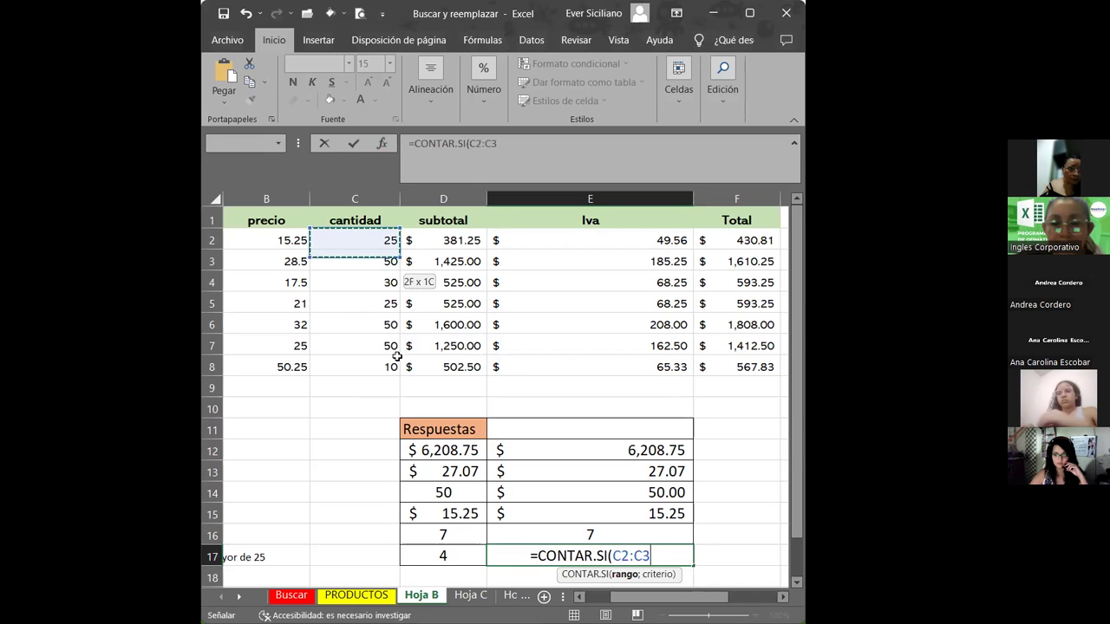
left_click_drag(396, 356, 392, 368)
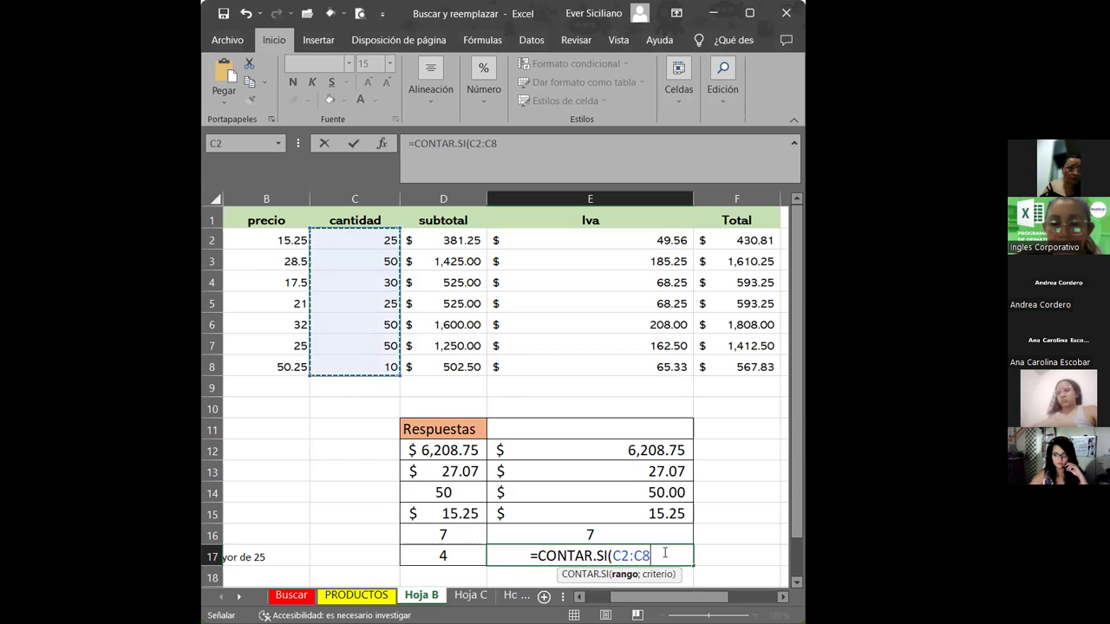
type(";")
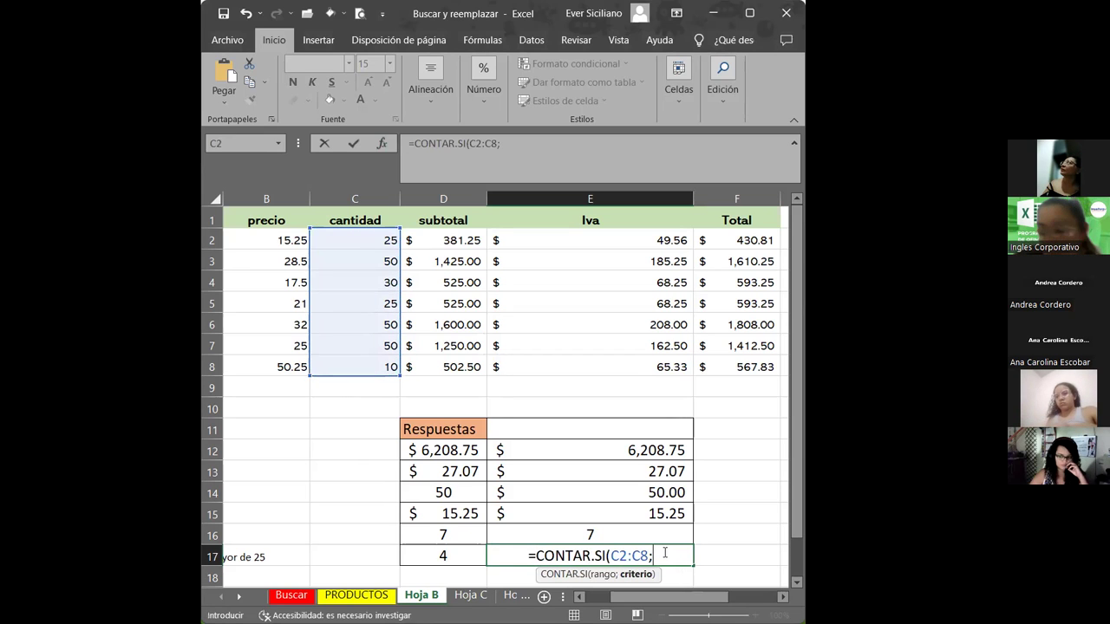
type("\"")
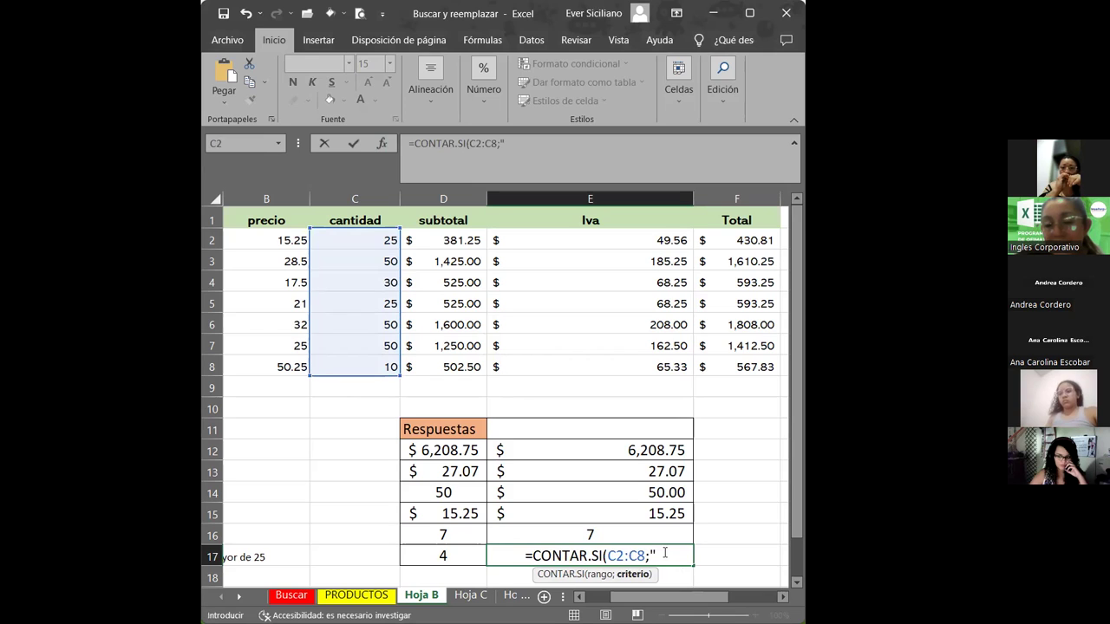
type("=")
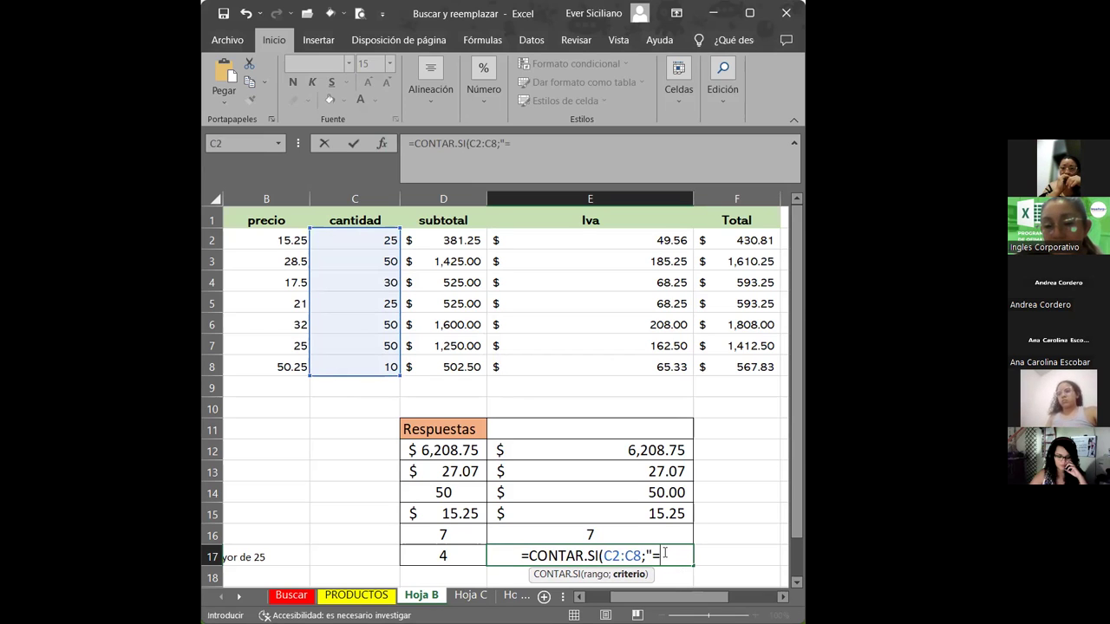
type("25")
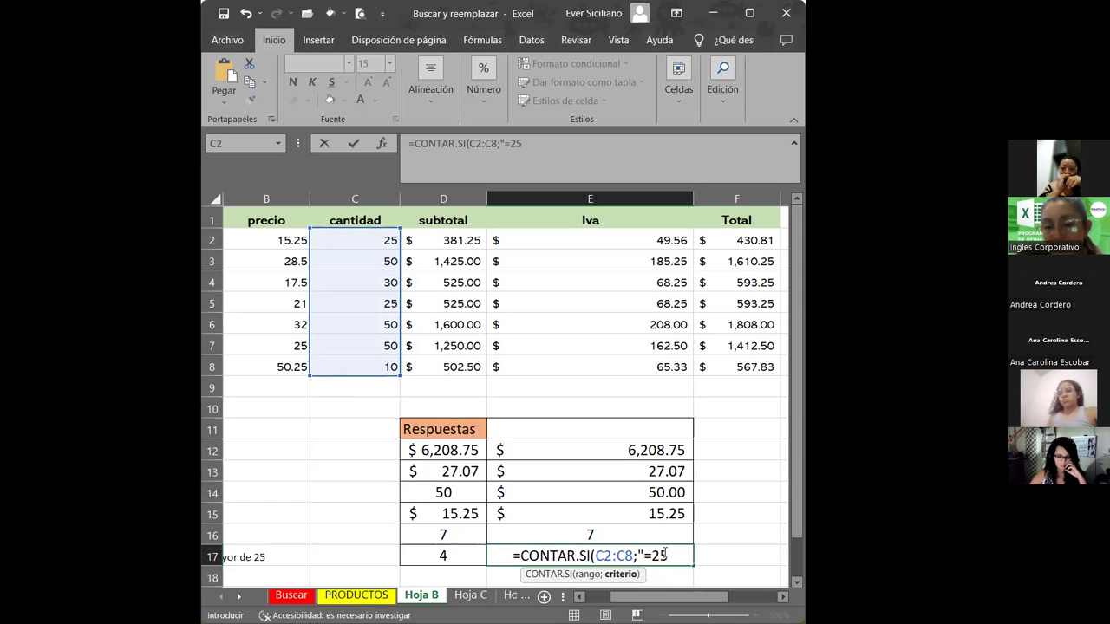
type("\")")
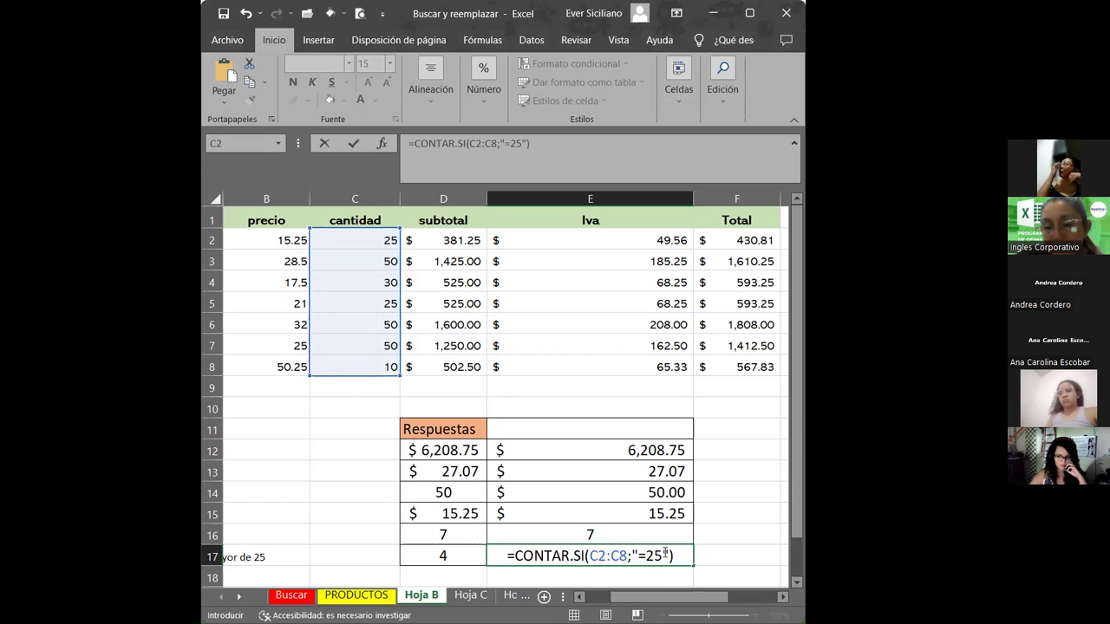
key("Return")
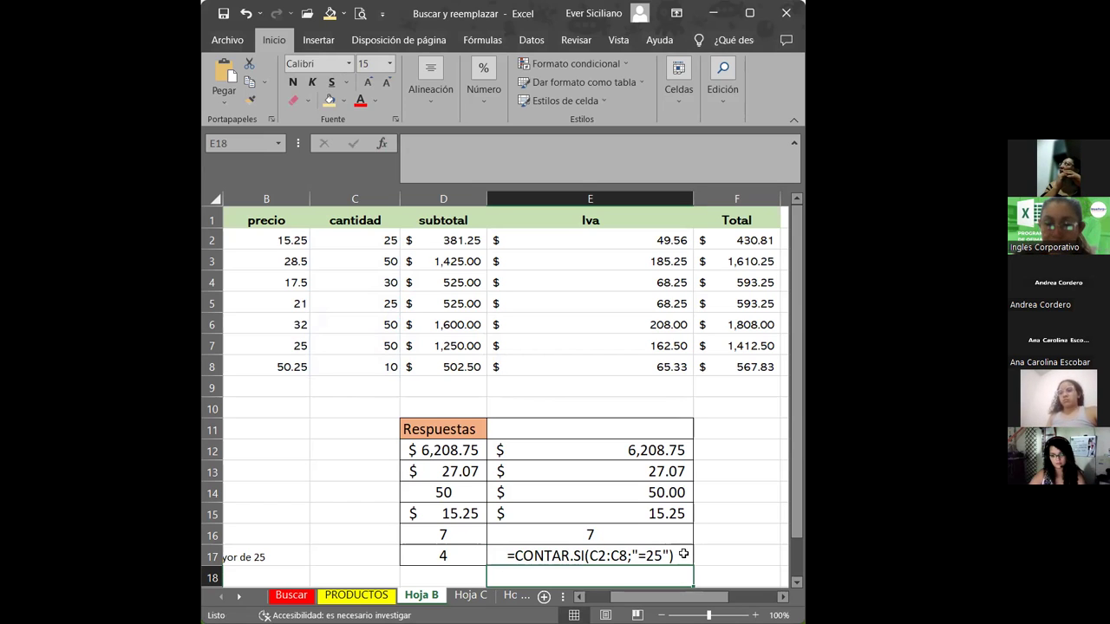
double_click(684, 553)
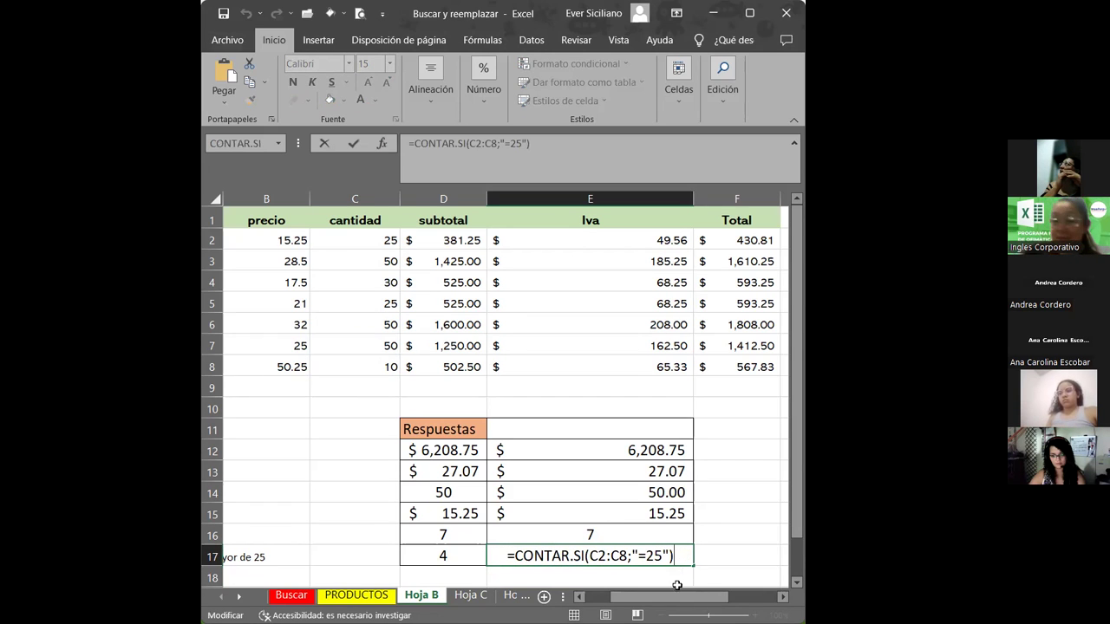
left_click_drag(686, 599, 647, 600)
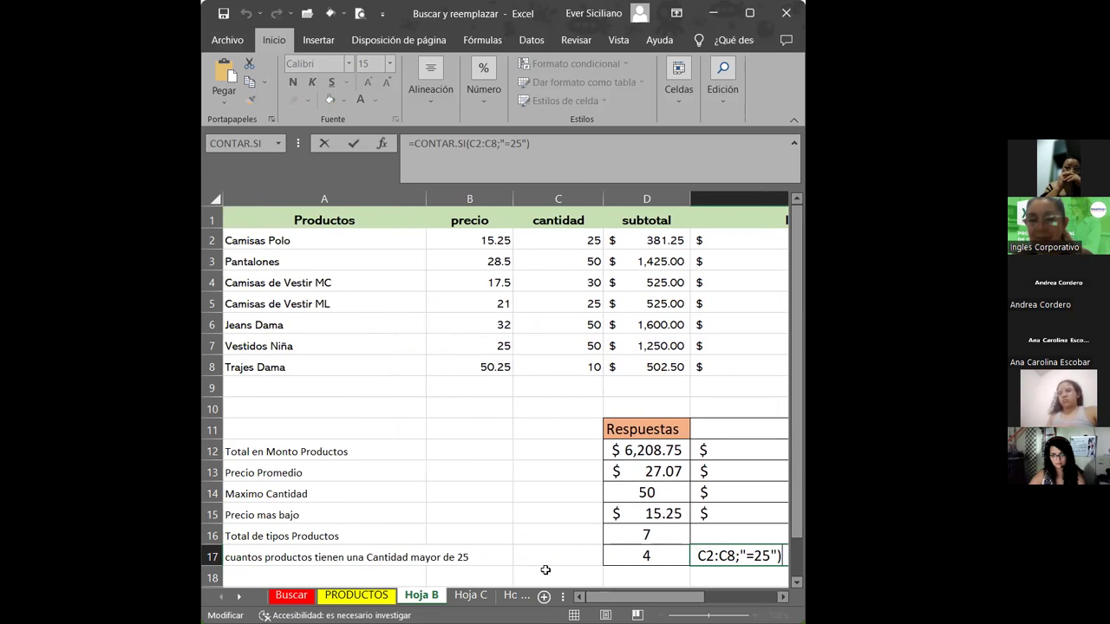
left_click(553, 561)
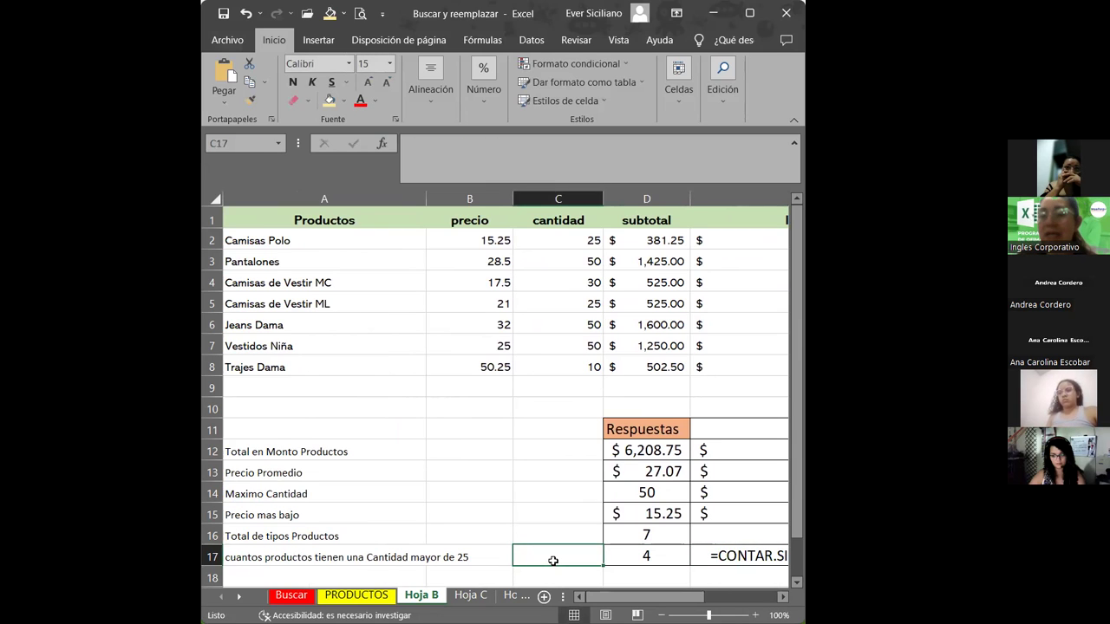
left_click(553, 448)
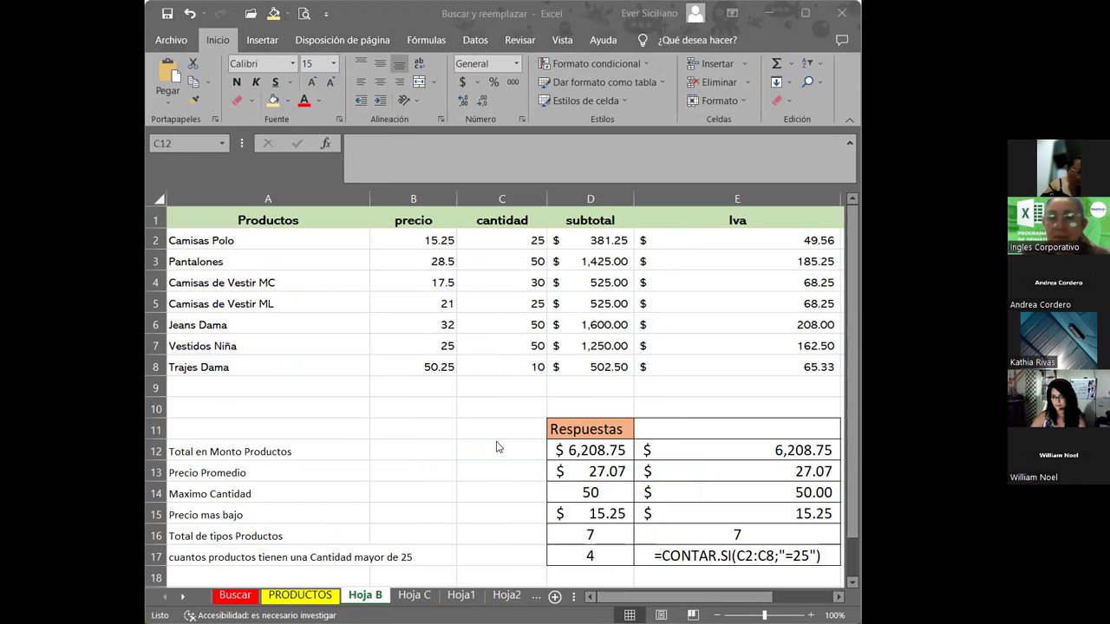
left_click(496, 446)
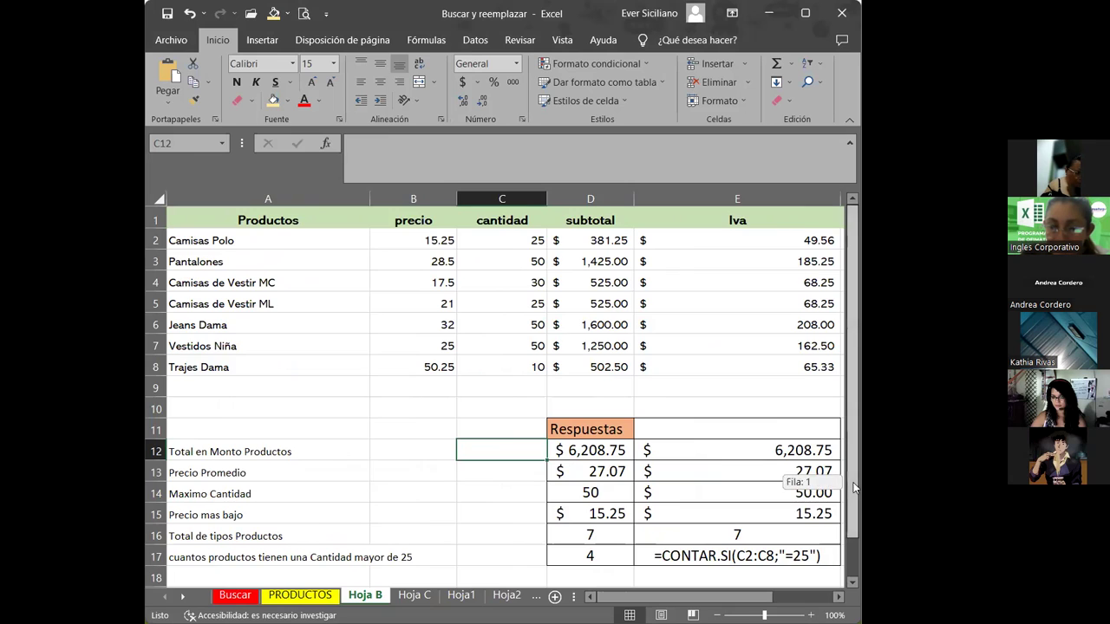
scroll(785, 564, "down", 1)
- Enter =CONTAR.SI(C2:C8;"25") in E18 to count cantidad values equal to 25
left_click(735, 531)
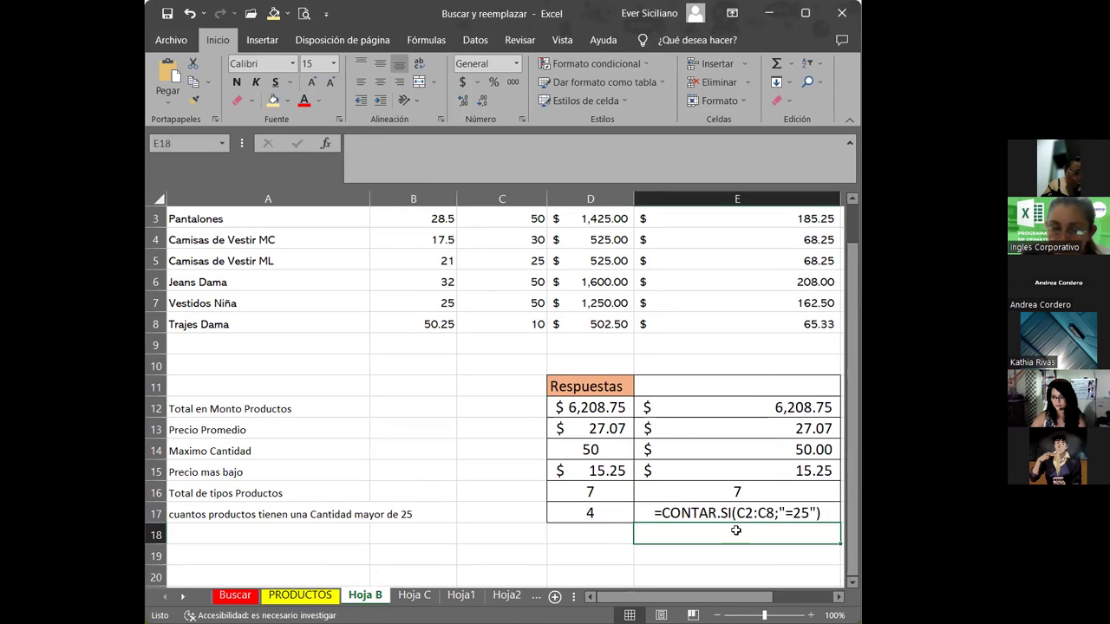
double_click(736, 531)
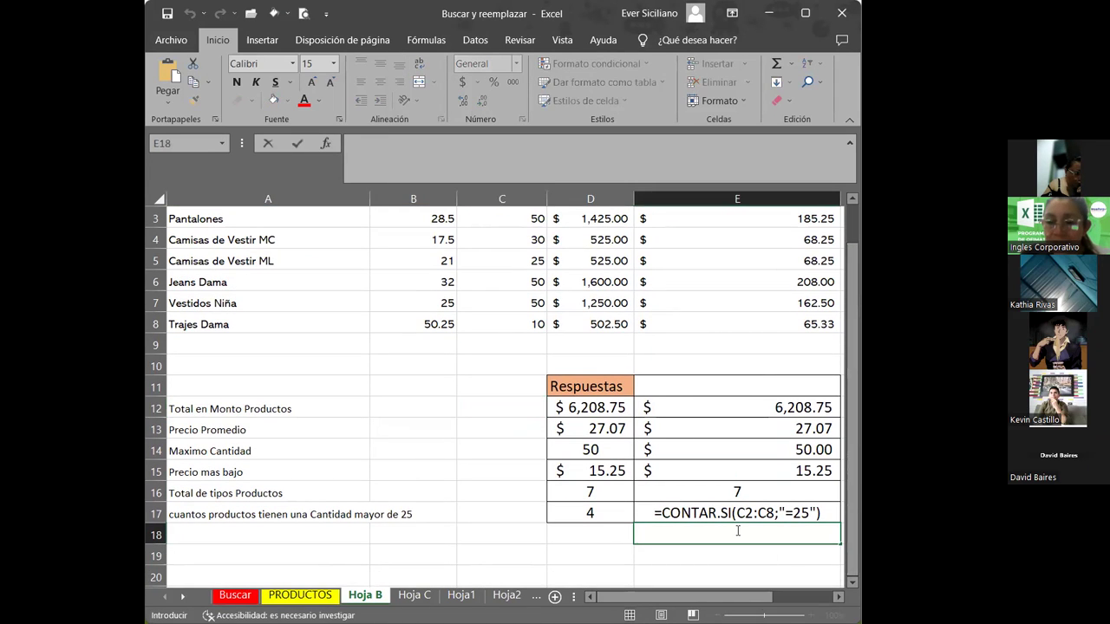
type("=")
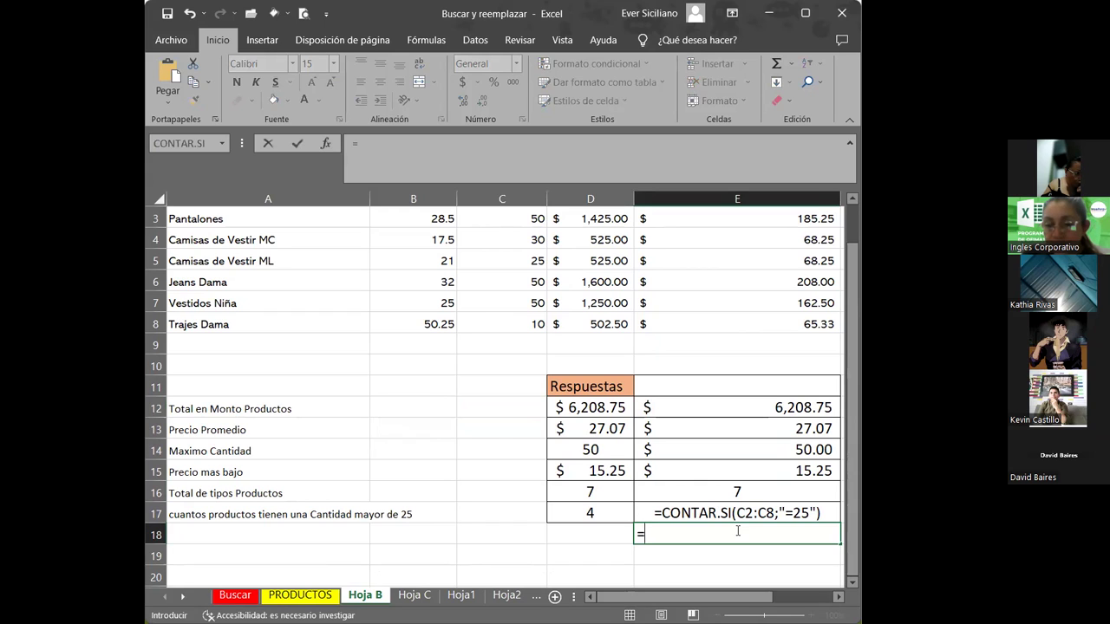
type("con")
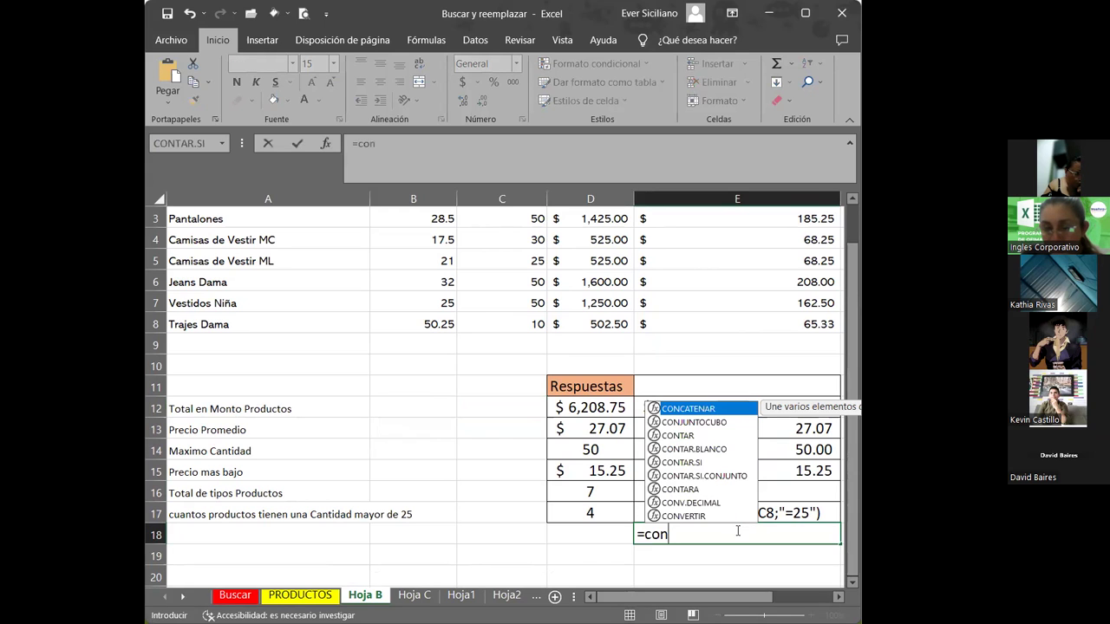
type("tar")
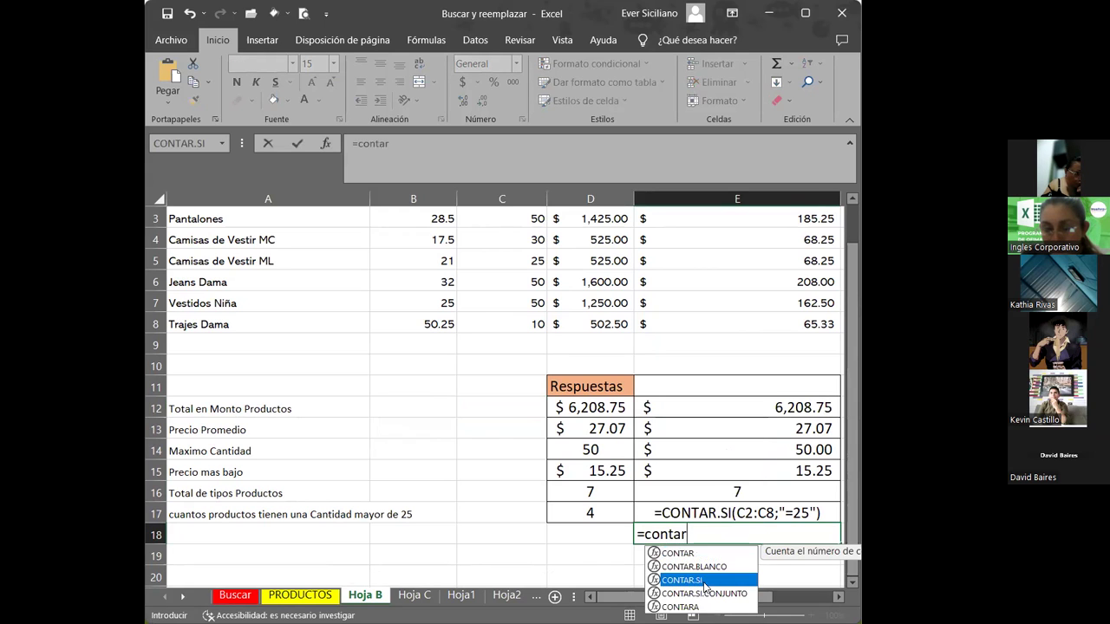
double_click(705, 580)
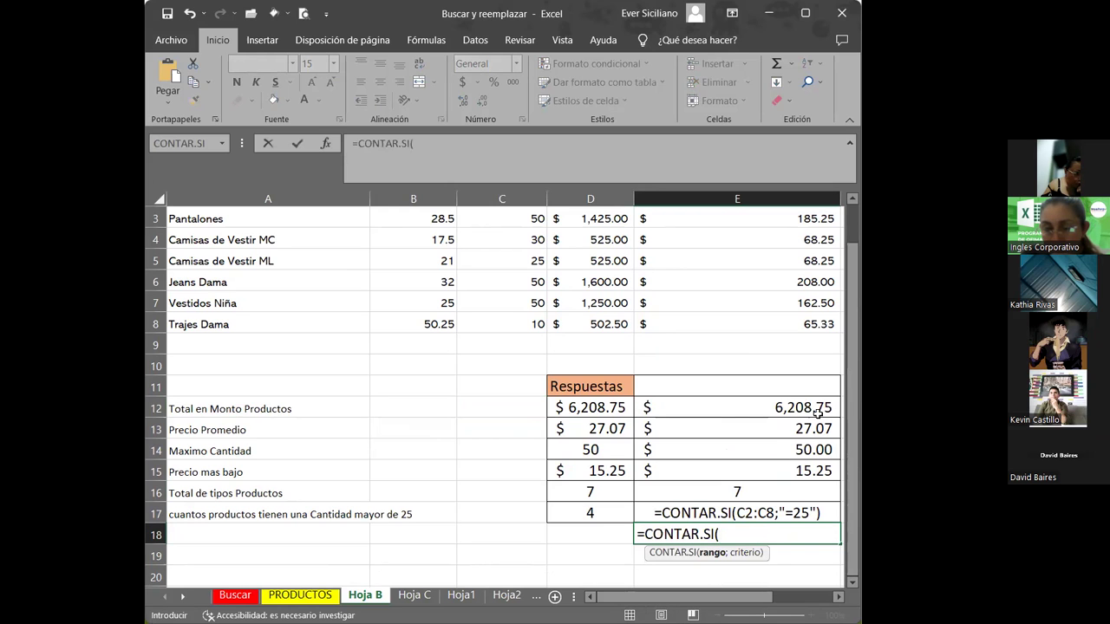
left_click_drag(849, 386, 849, 356)
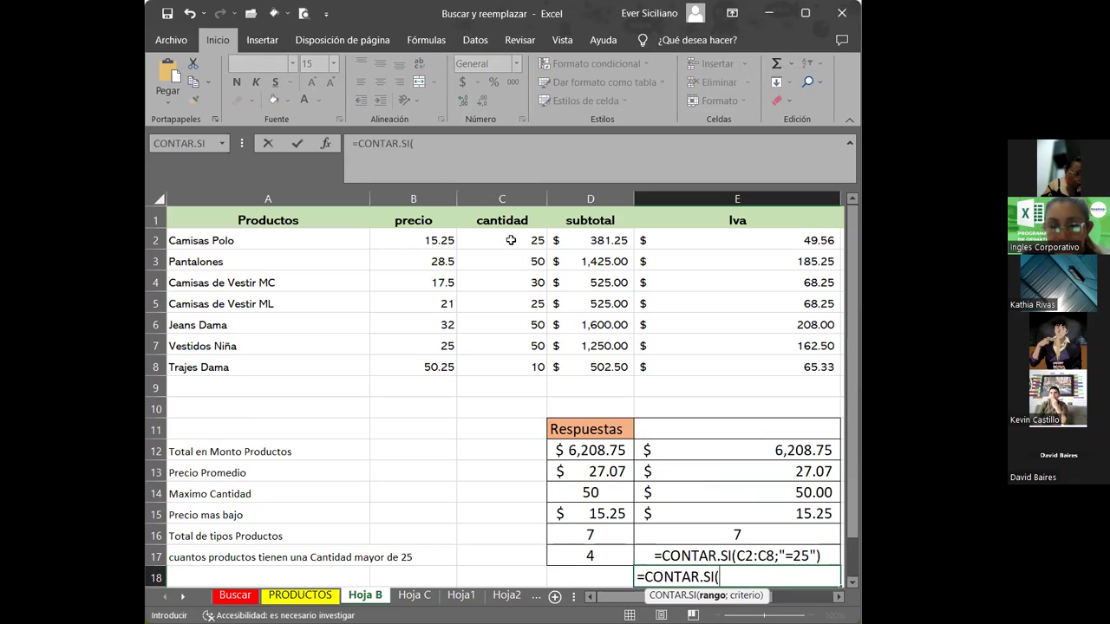
left_click_drag(510, 241, 514, 271)
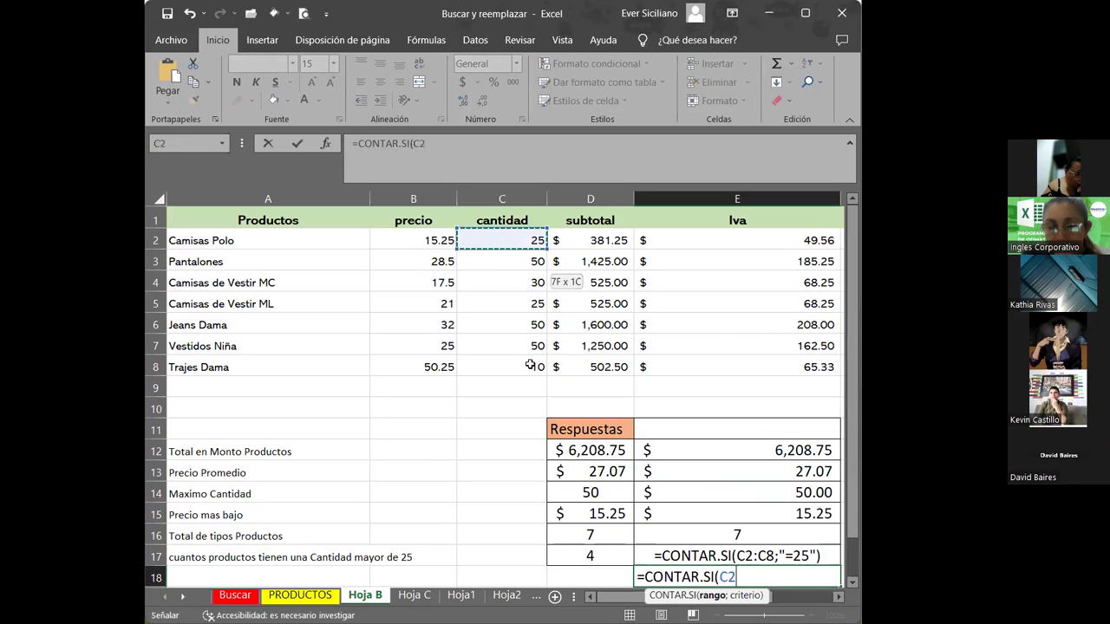
left_click_drag(530, 365, 530, 367)
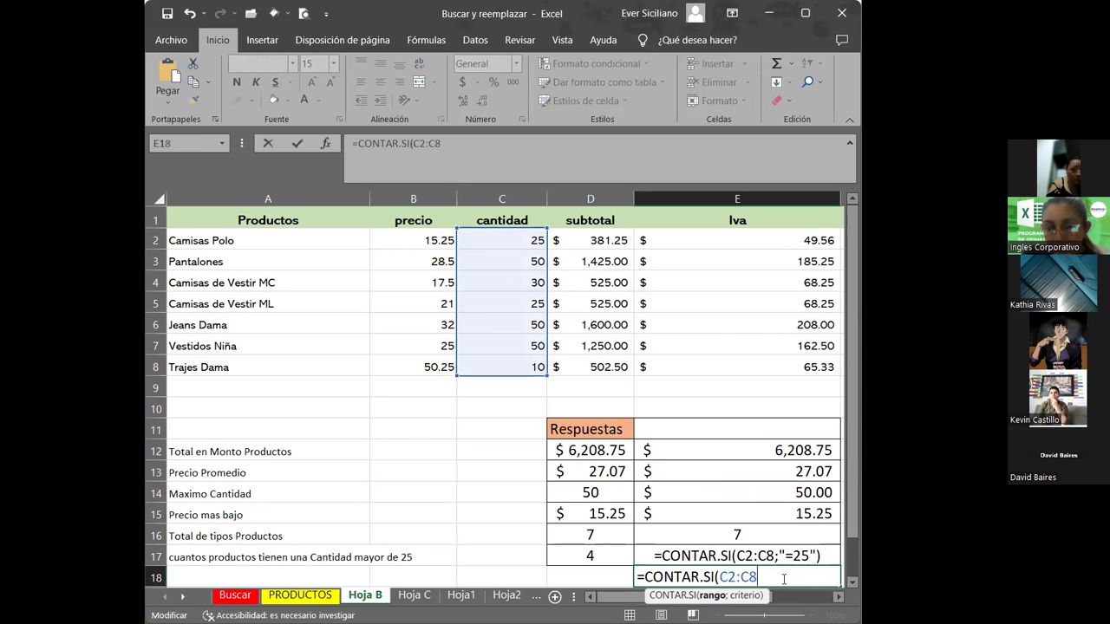
type(";")
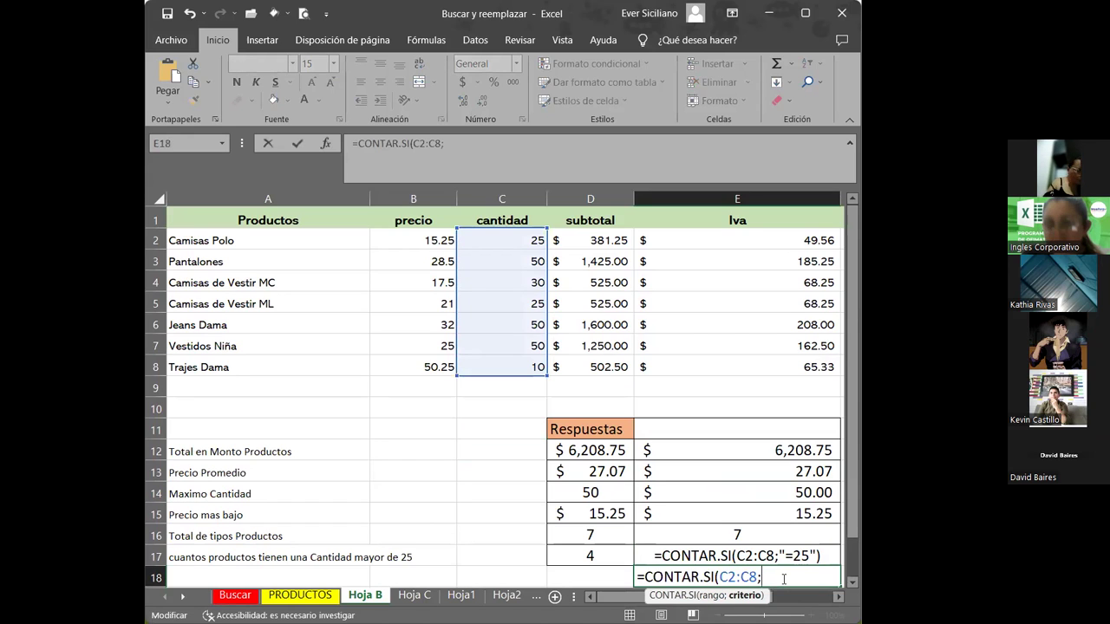
type("\"25")
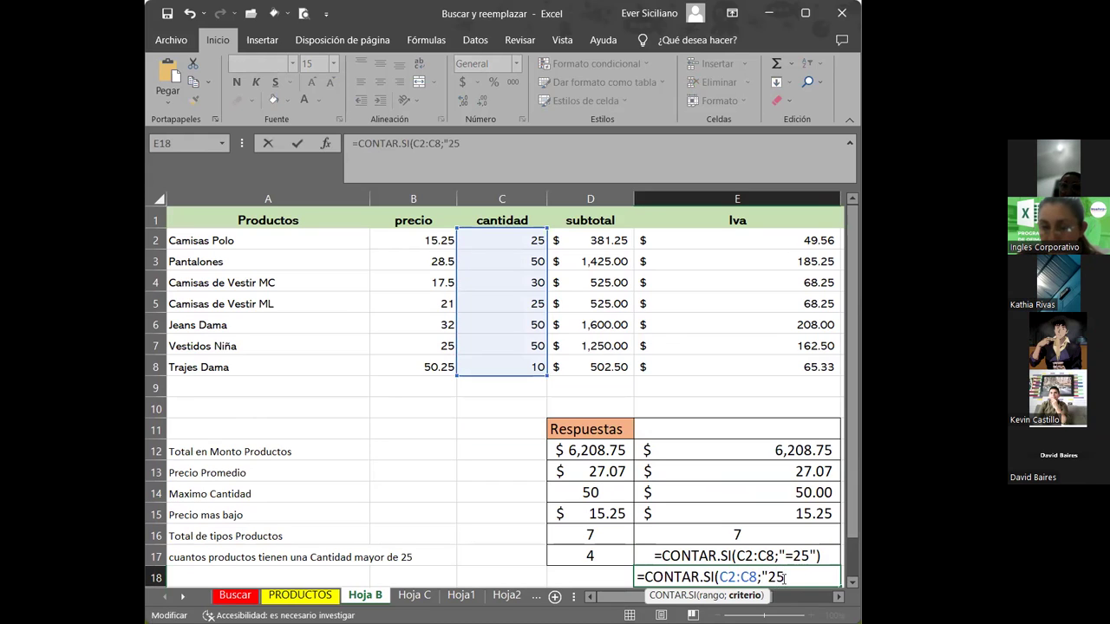
type("\"")
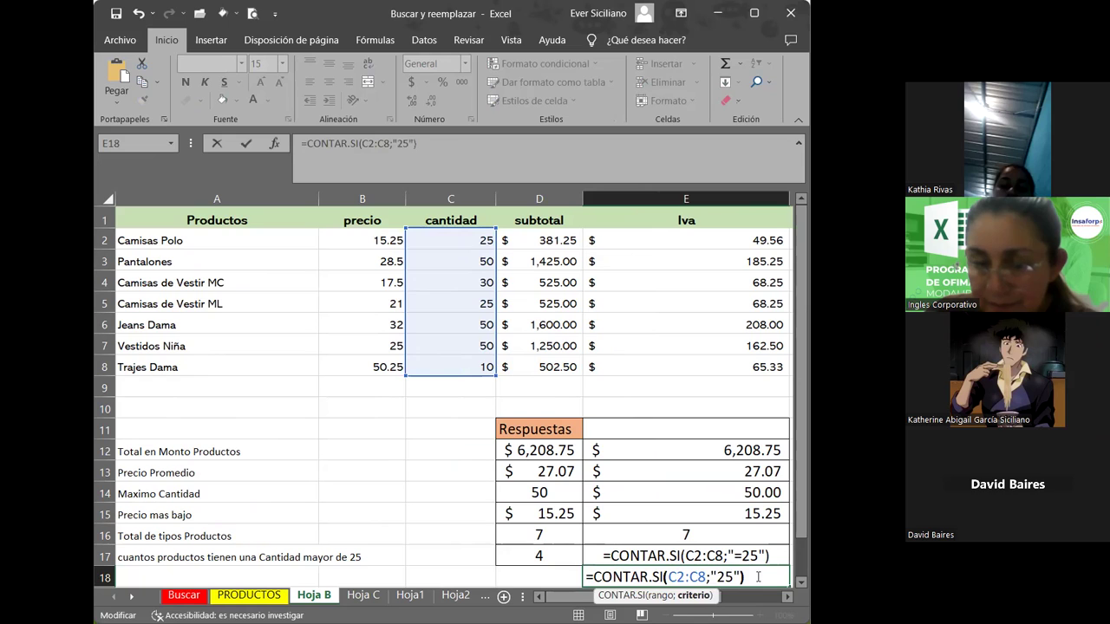
key("Return")
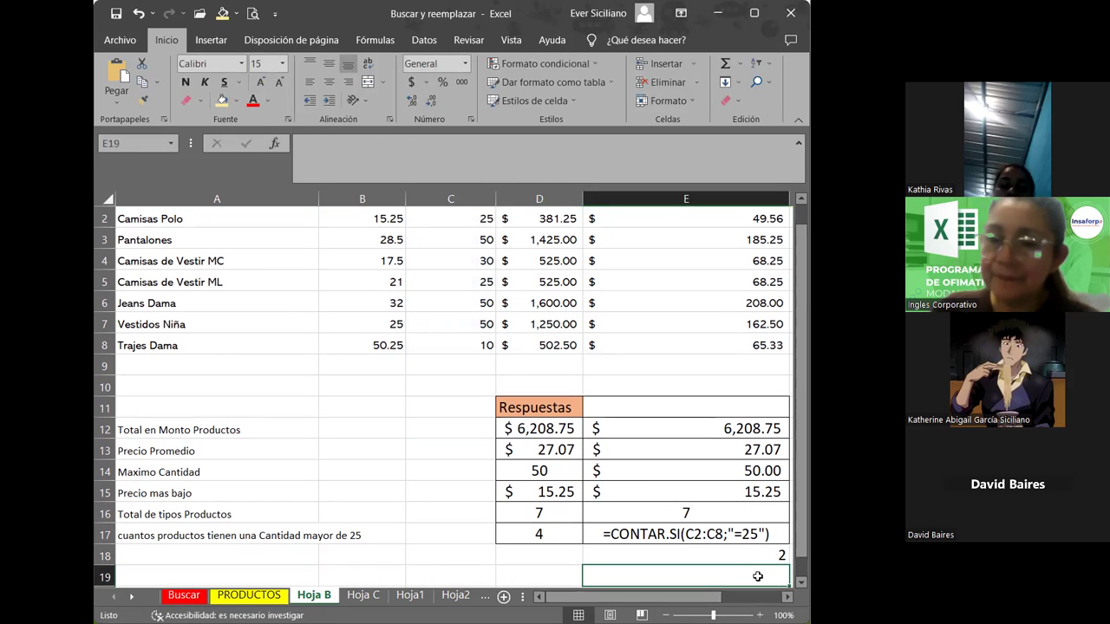
left_click(762, 554)
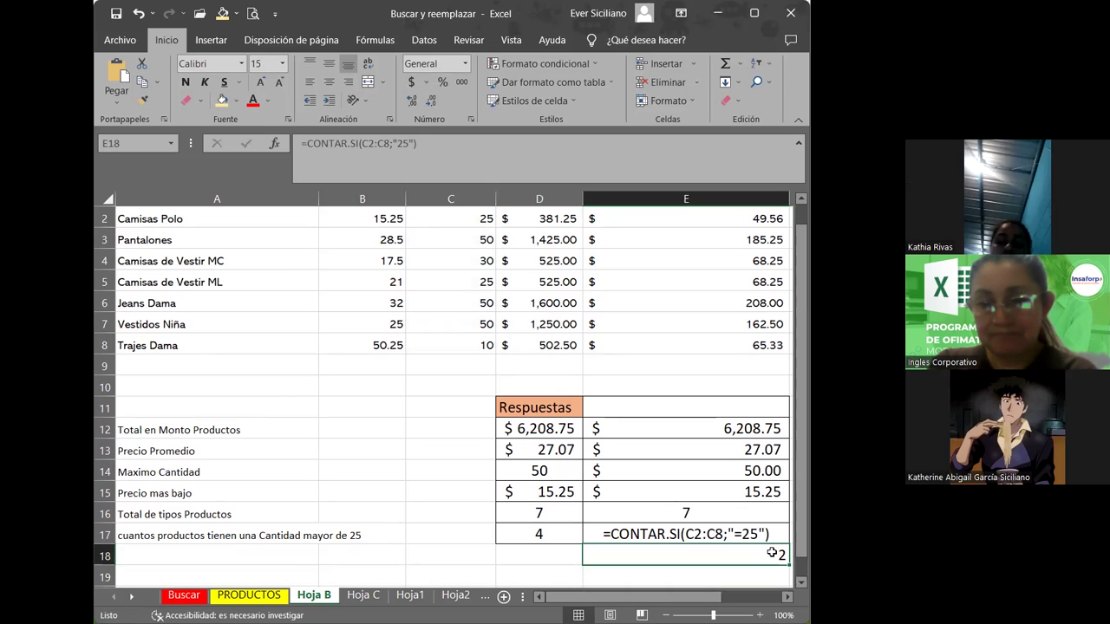
left_click(761, 533)
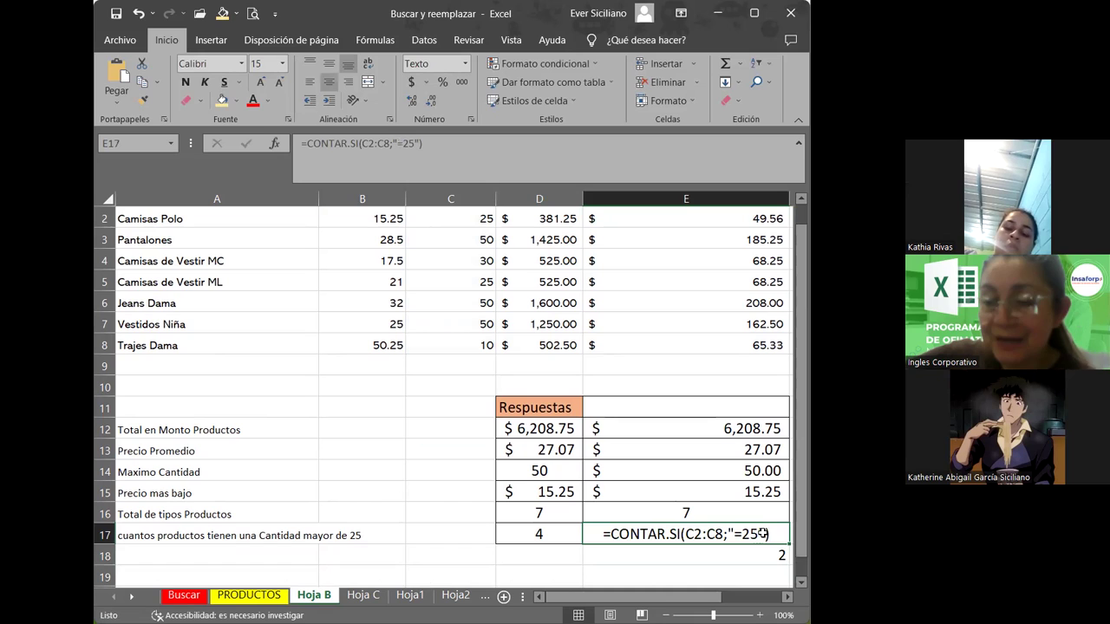
left_click(763, 548)
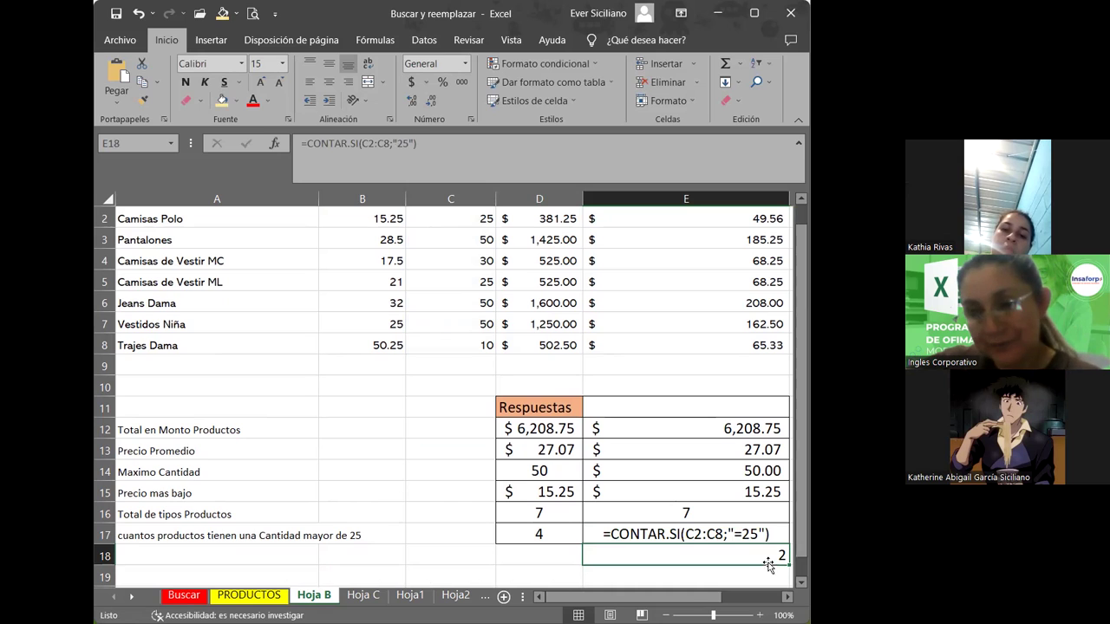
- Change E18's criterion from "25" to ">25" to count quantities above 25
double_click(768, 552)
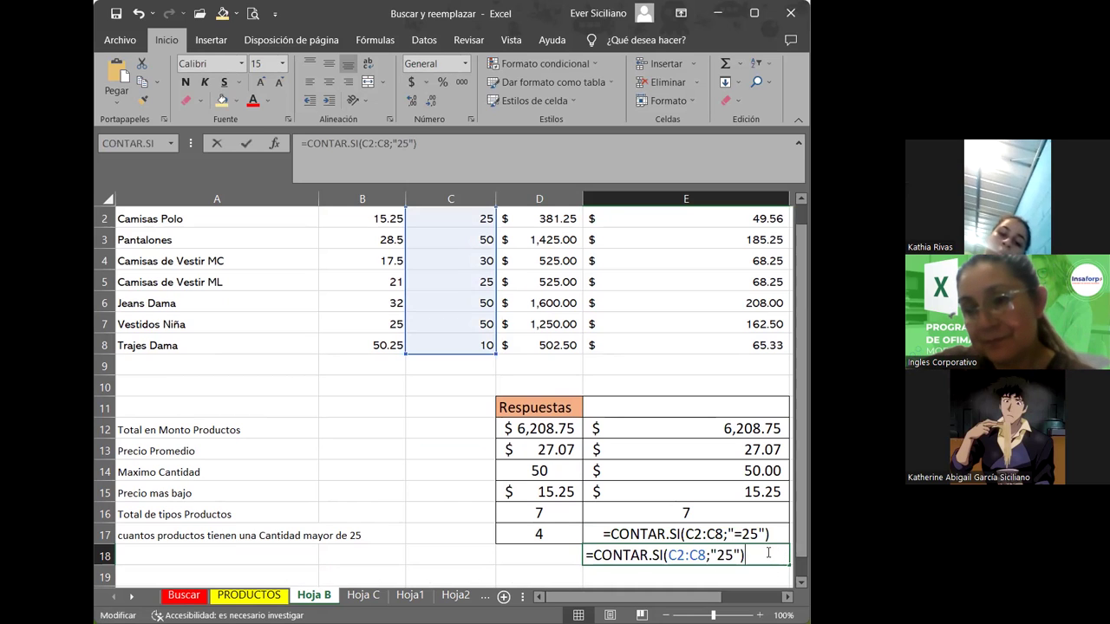
left_click(720, 555)
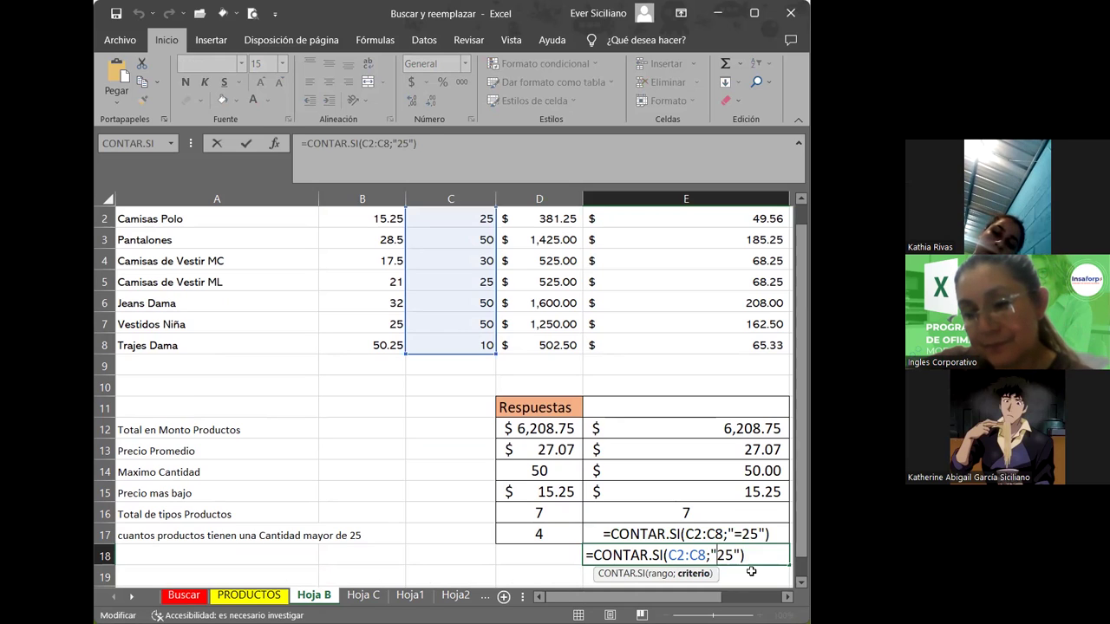
type(">")
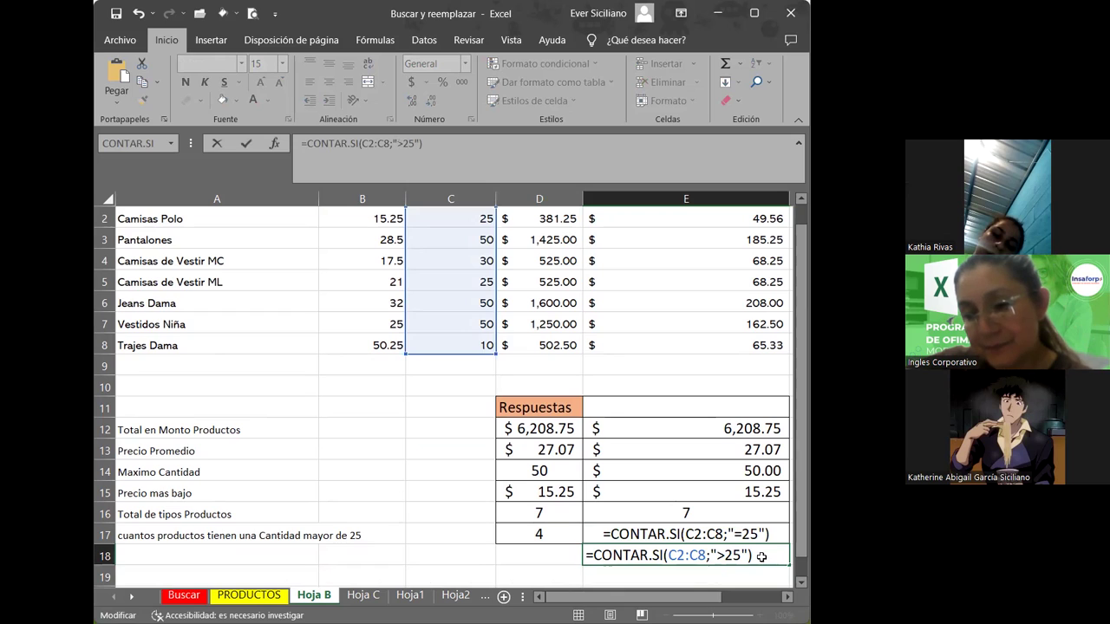
key("Return")
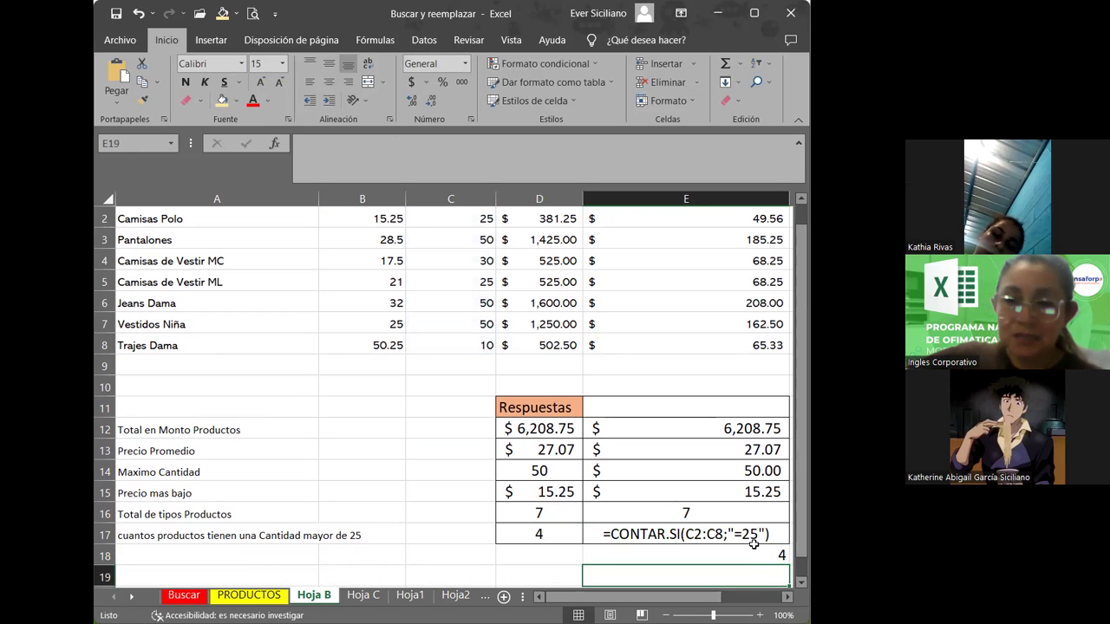
left_click(767, 532)
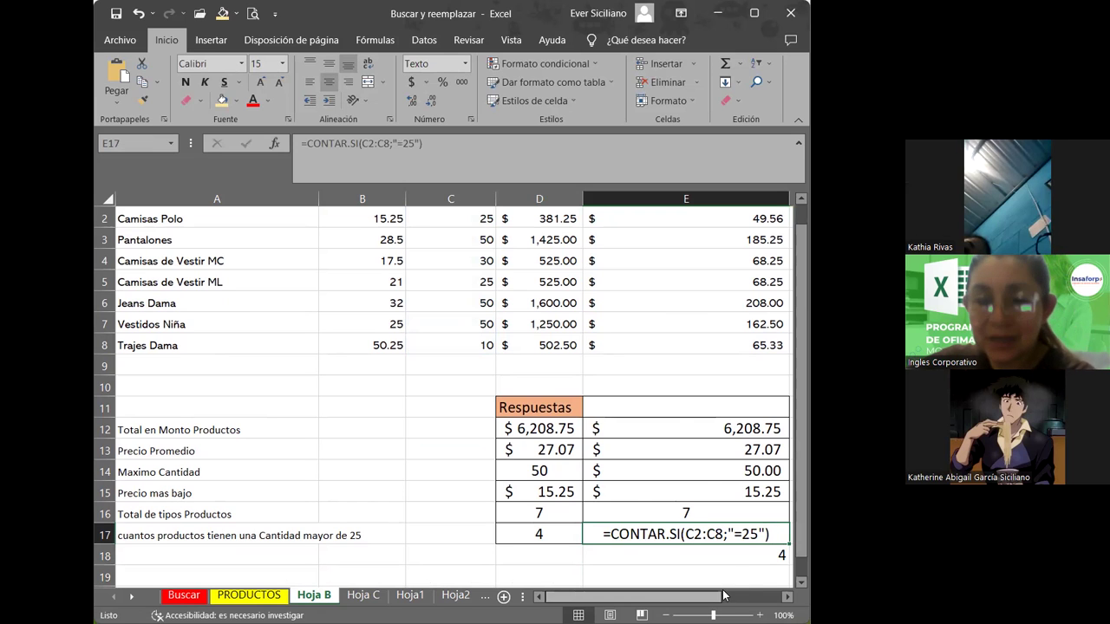
left_click_drag(685, 597, 714, 597)
key("F2")
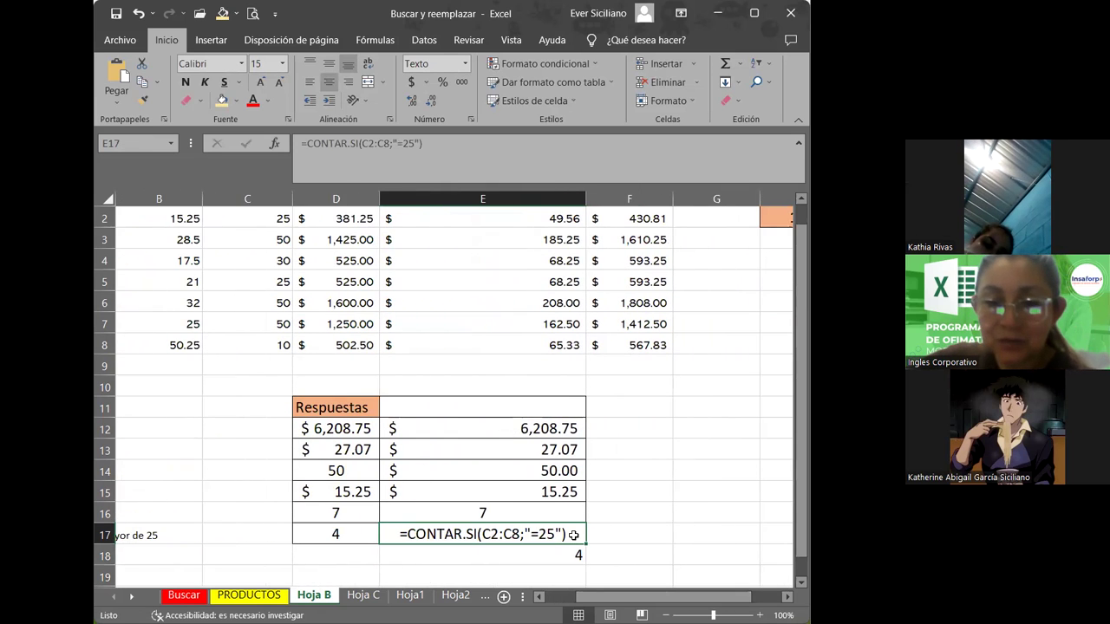
left_click(400, 534)
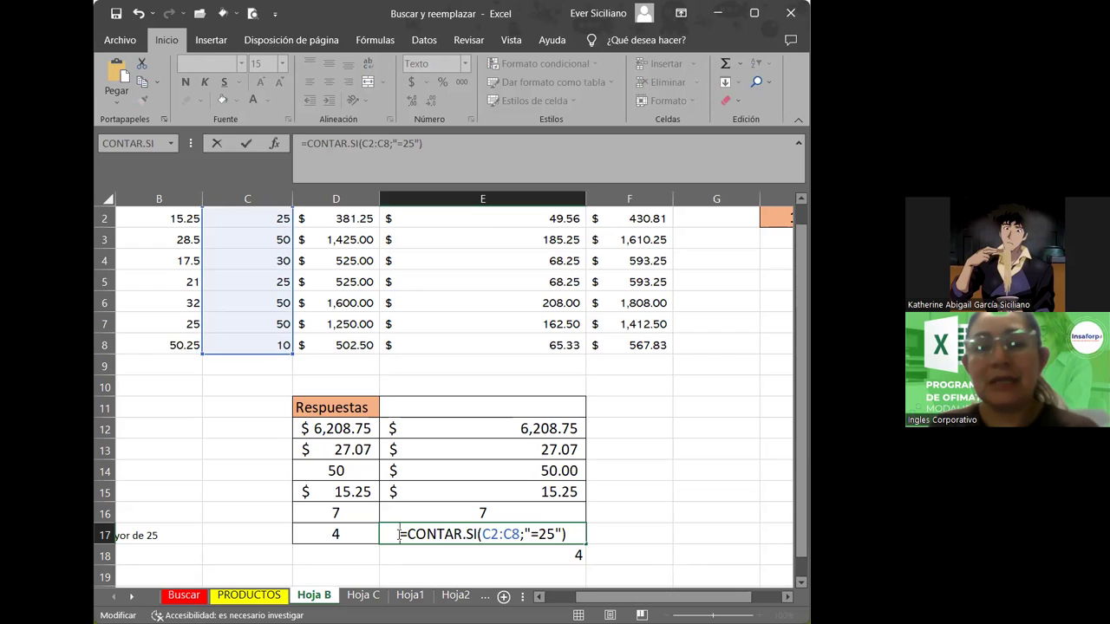
key("Return")
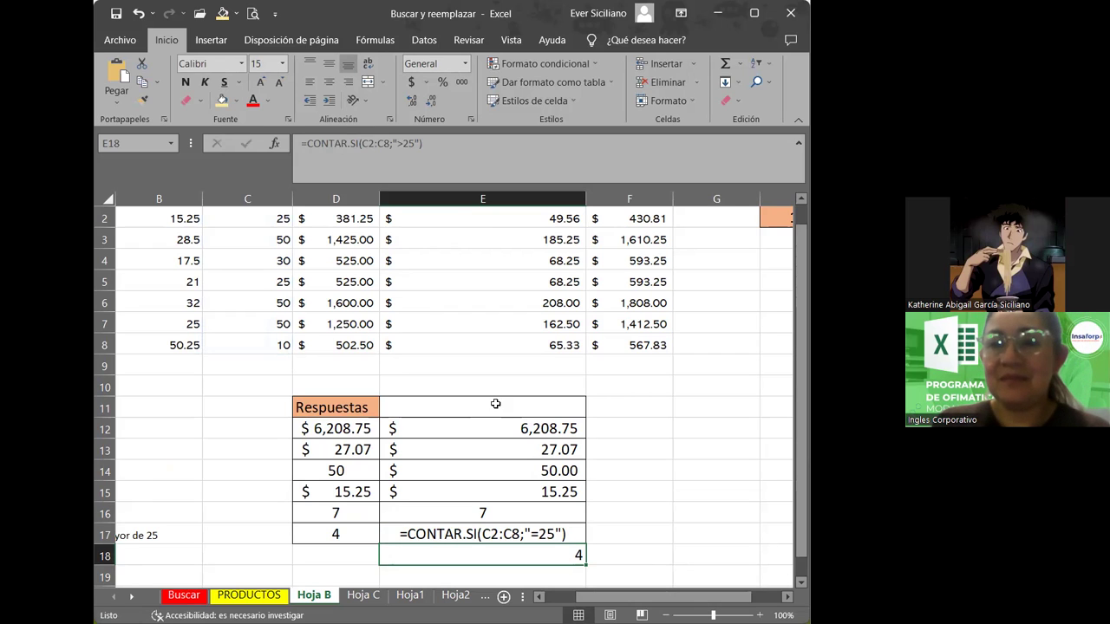
left_click_drag(803, 390, 803, 382)
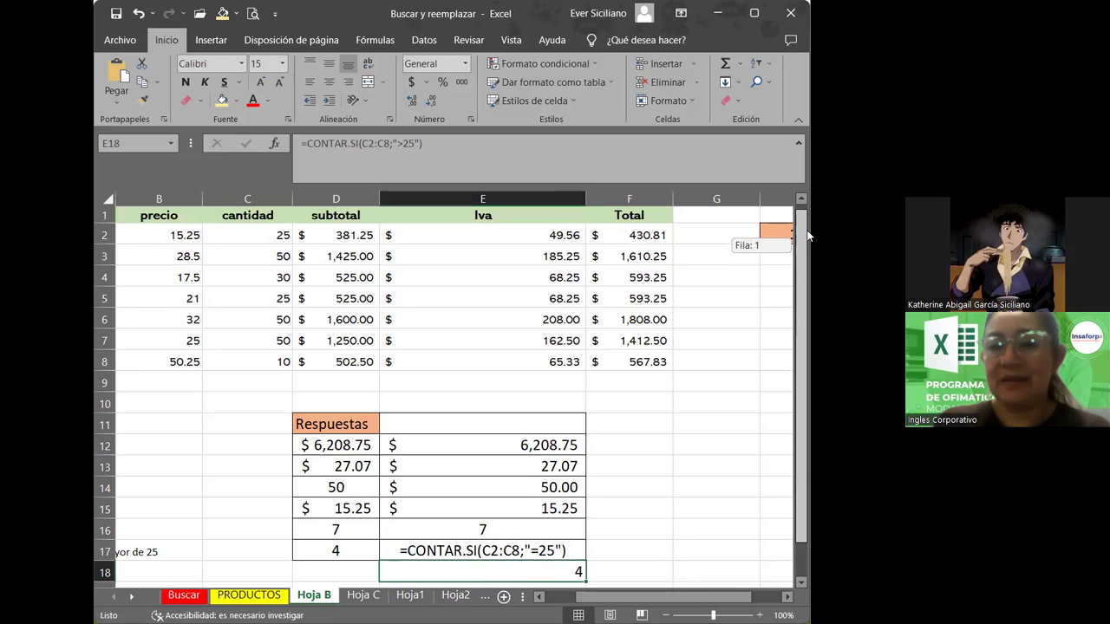